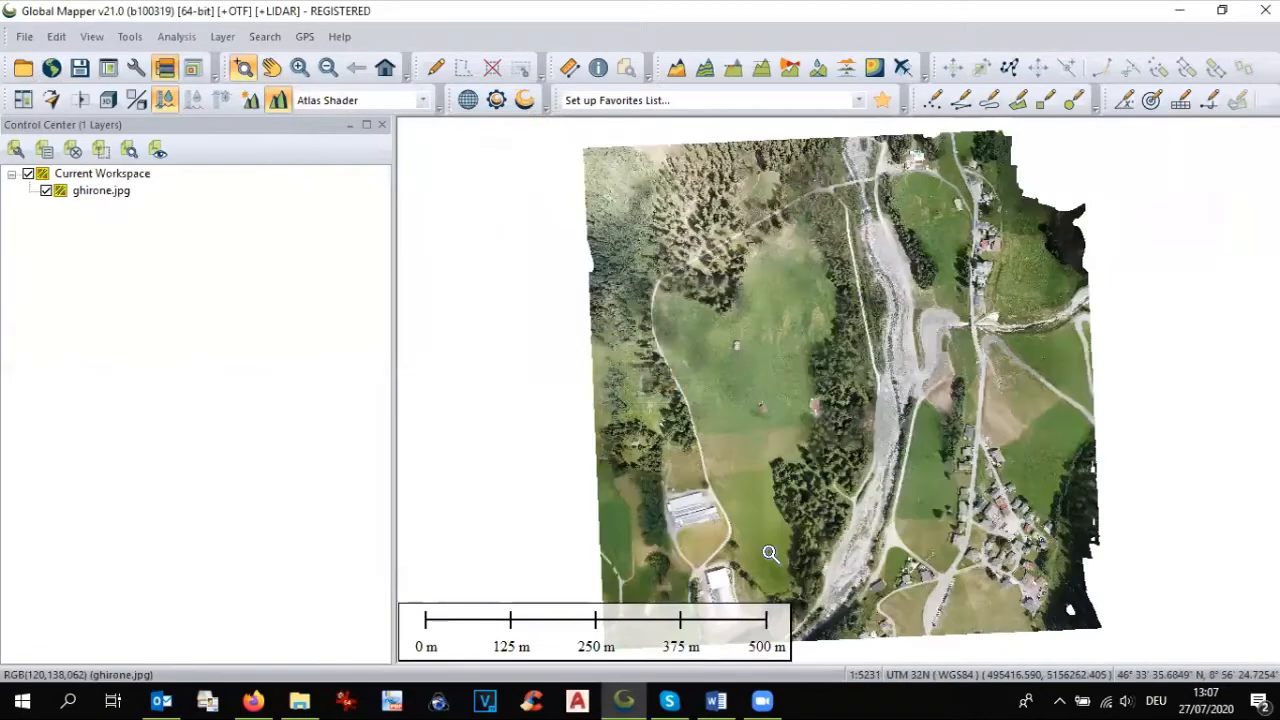
Step: Examine the ghirone.jpg orthophoto closely around the village houses and road, returning to the full image extent
scroll(970, 497, up, 1)
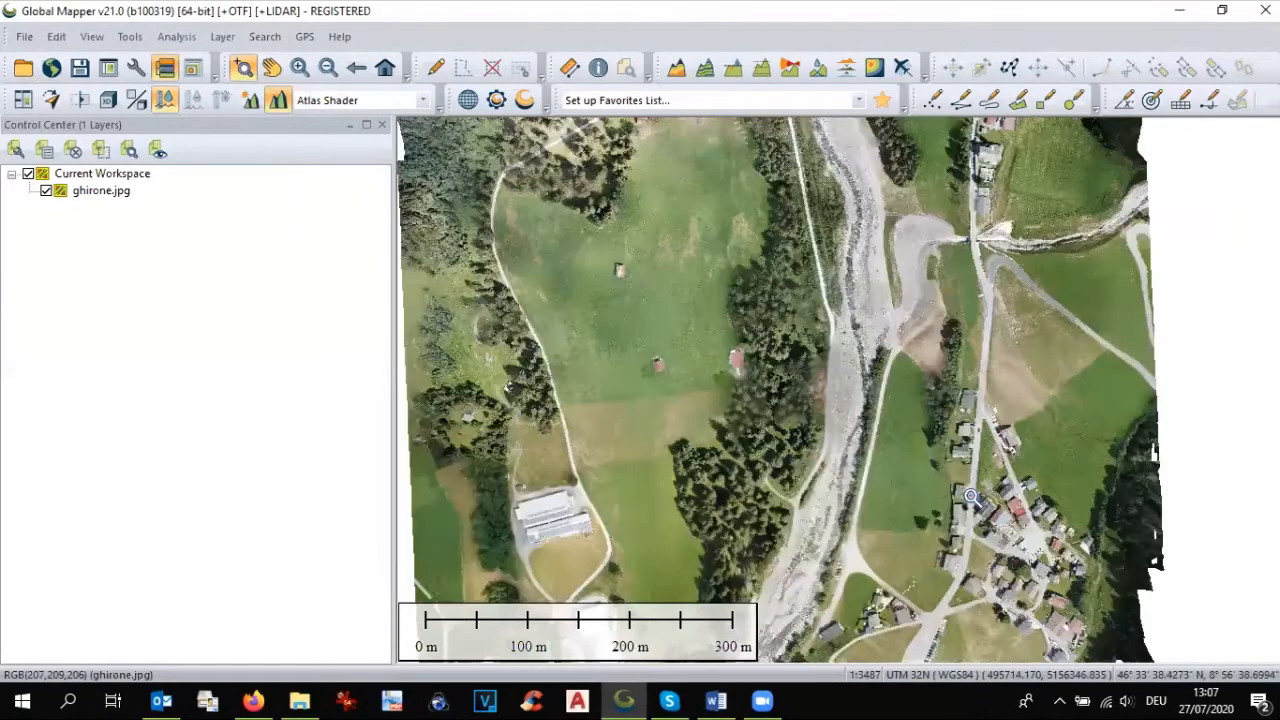
scroll(970, 497, up, 1)
scroll(970, 497, up, 1)
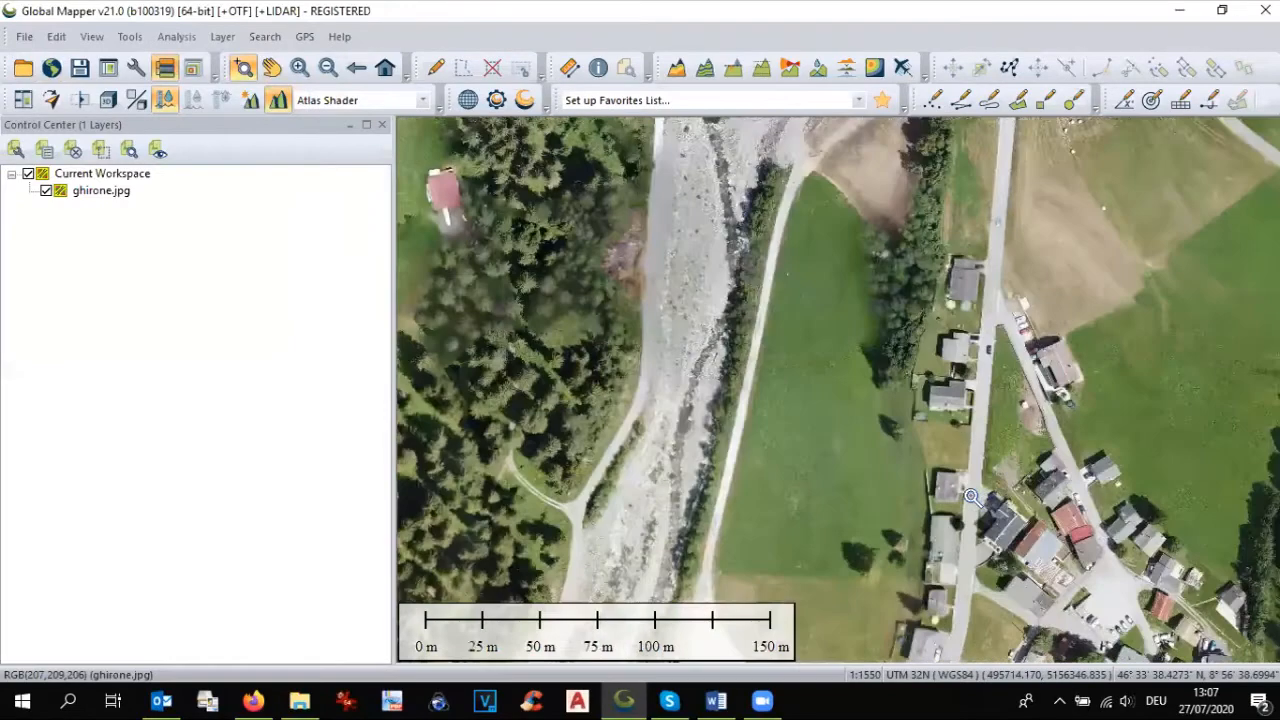
scroll(970, 497, up, 1)
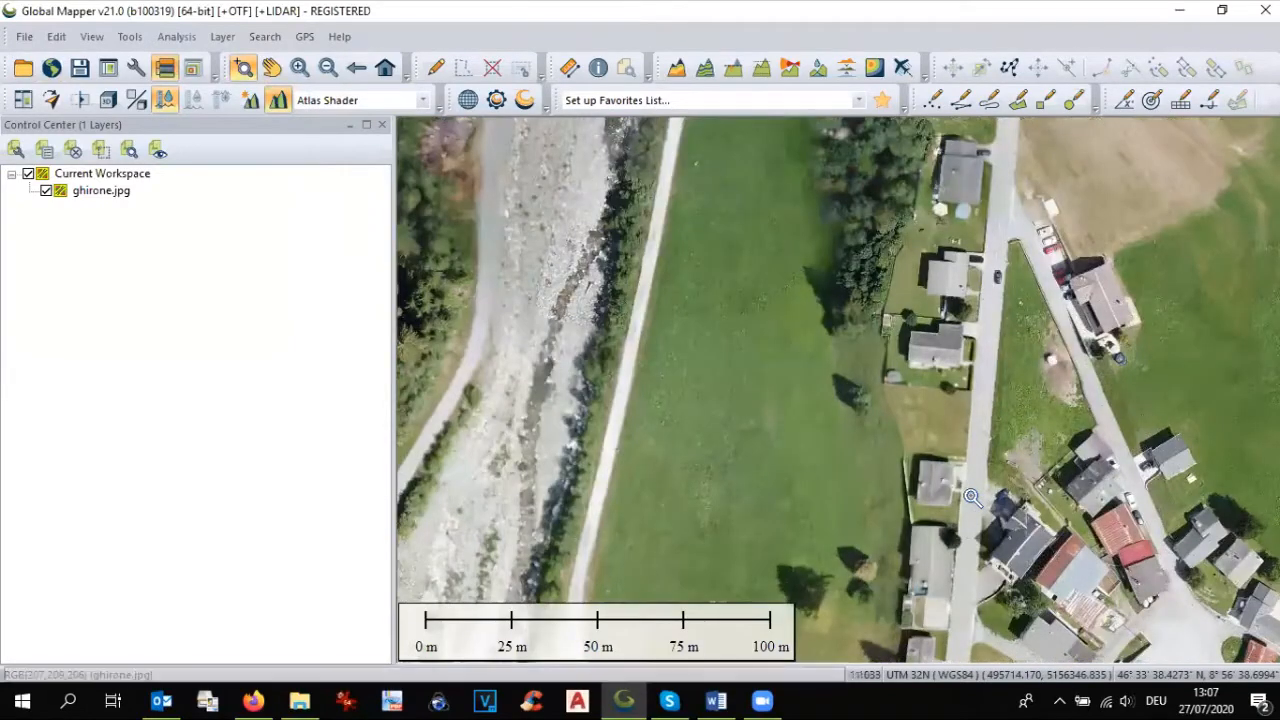
scroll(972, 497, up, 1)
scroll(972, 497, up, 1)
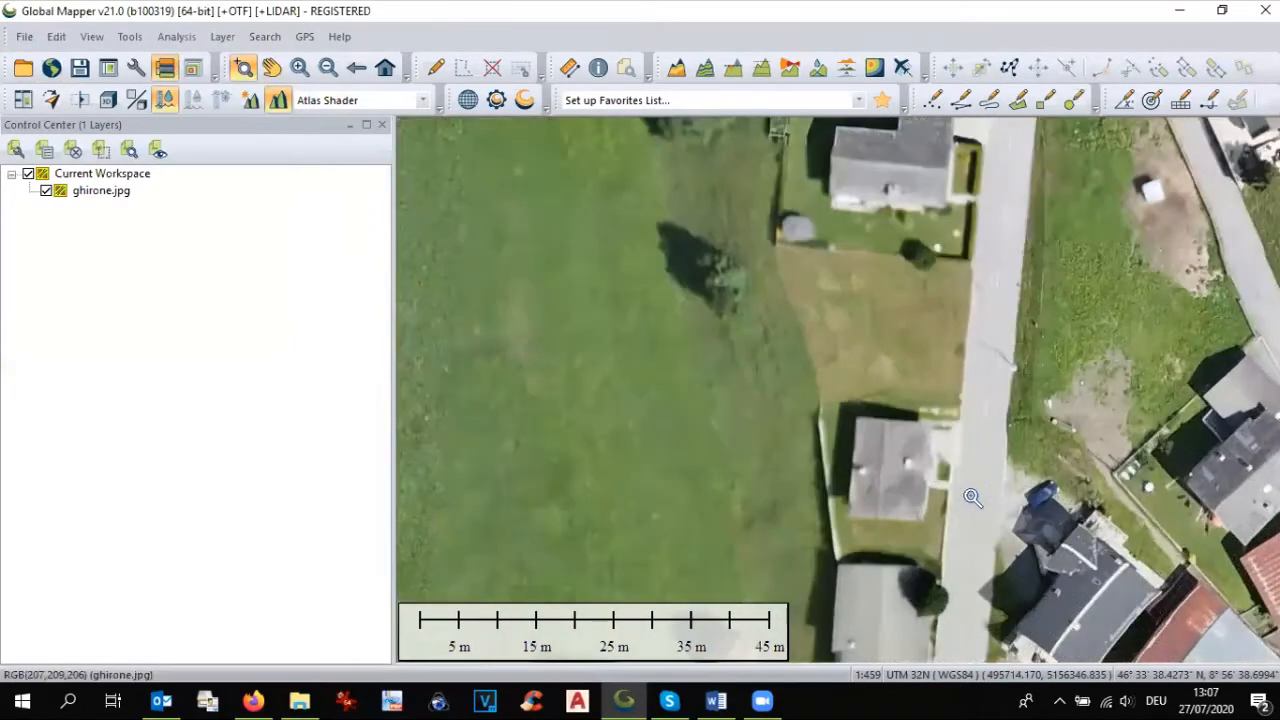
scroll(972, 497, down, 4)
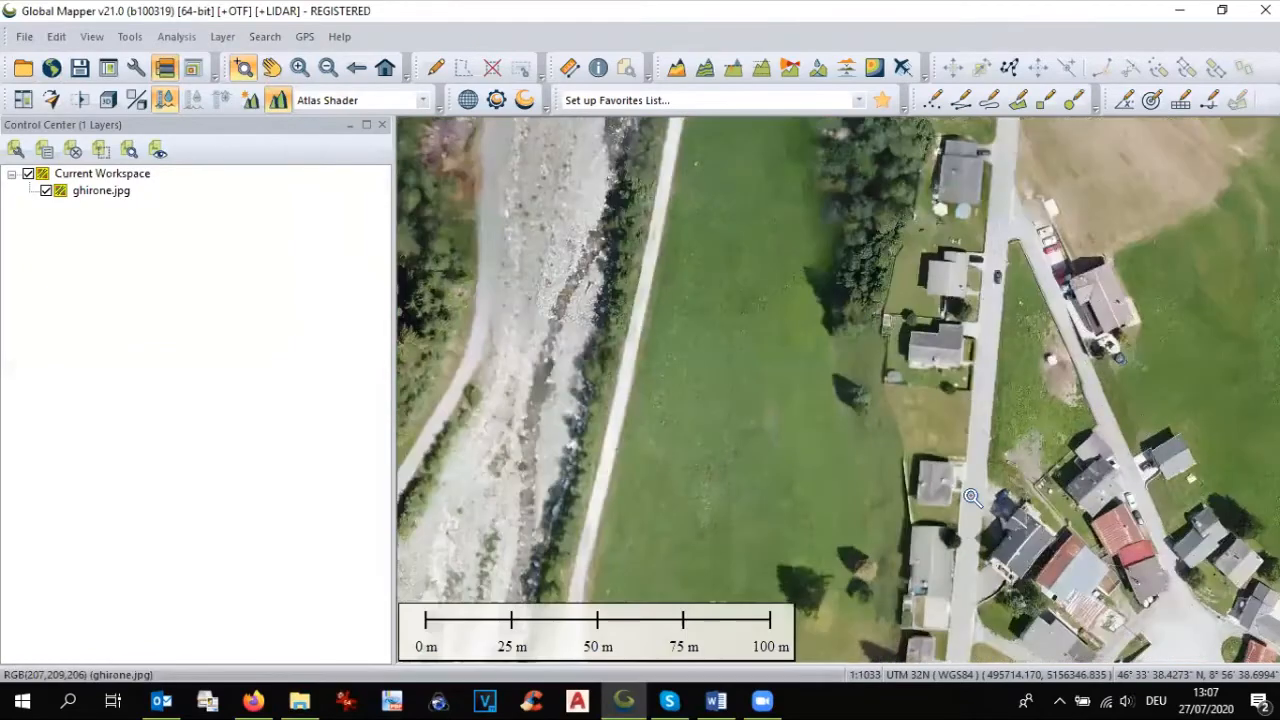
scroll(972, 497, down, 4)
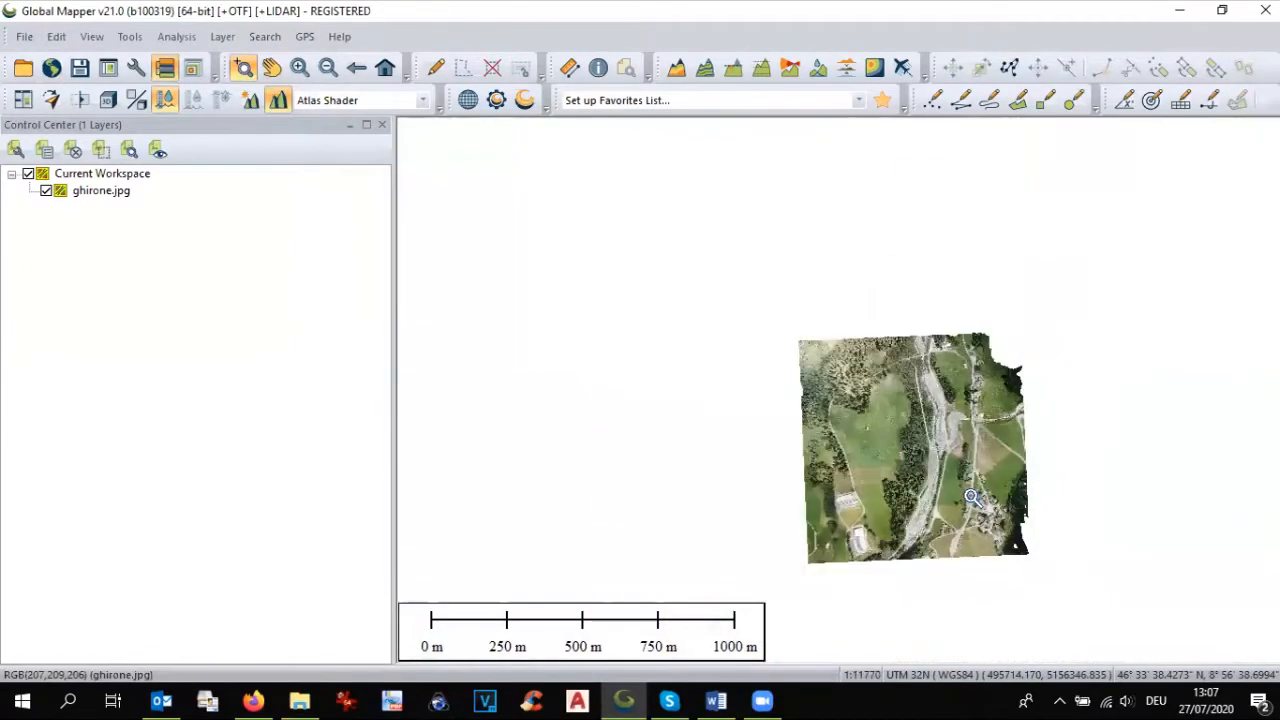
Step: Load the World Imagery online source for the current screen bounds
click(52, 67)
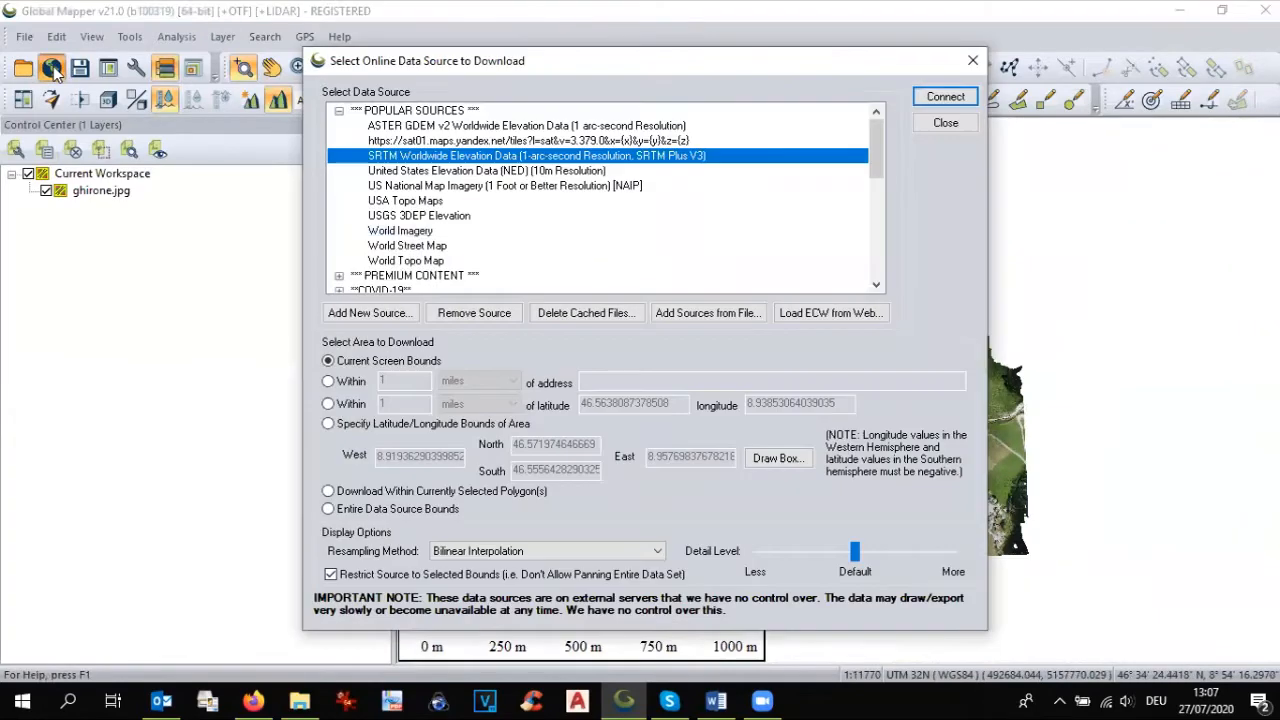
click(430, 232)
click(940, 98)
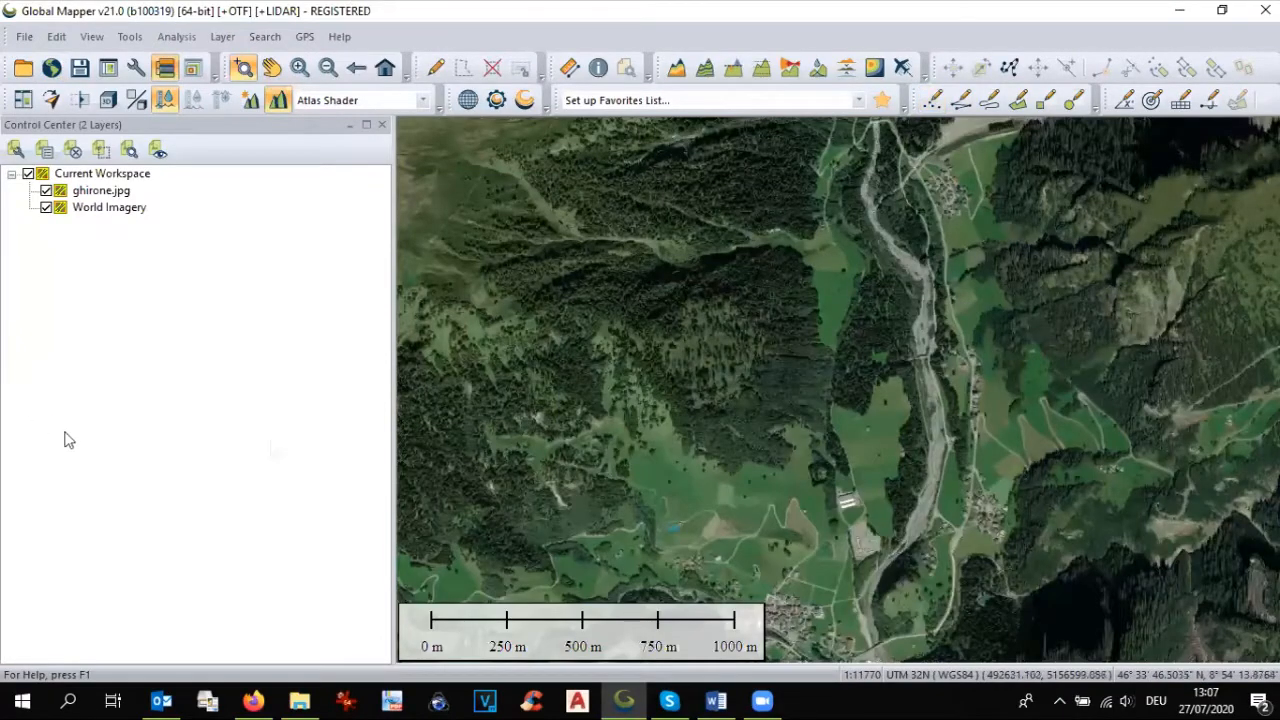
Step: Inspect World Imagery around the village, and hide that layer to compare it with the ghirone.jpg orthophoto
scroll(972, 515, up, 3)
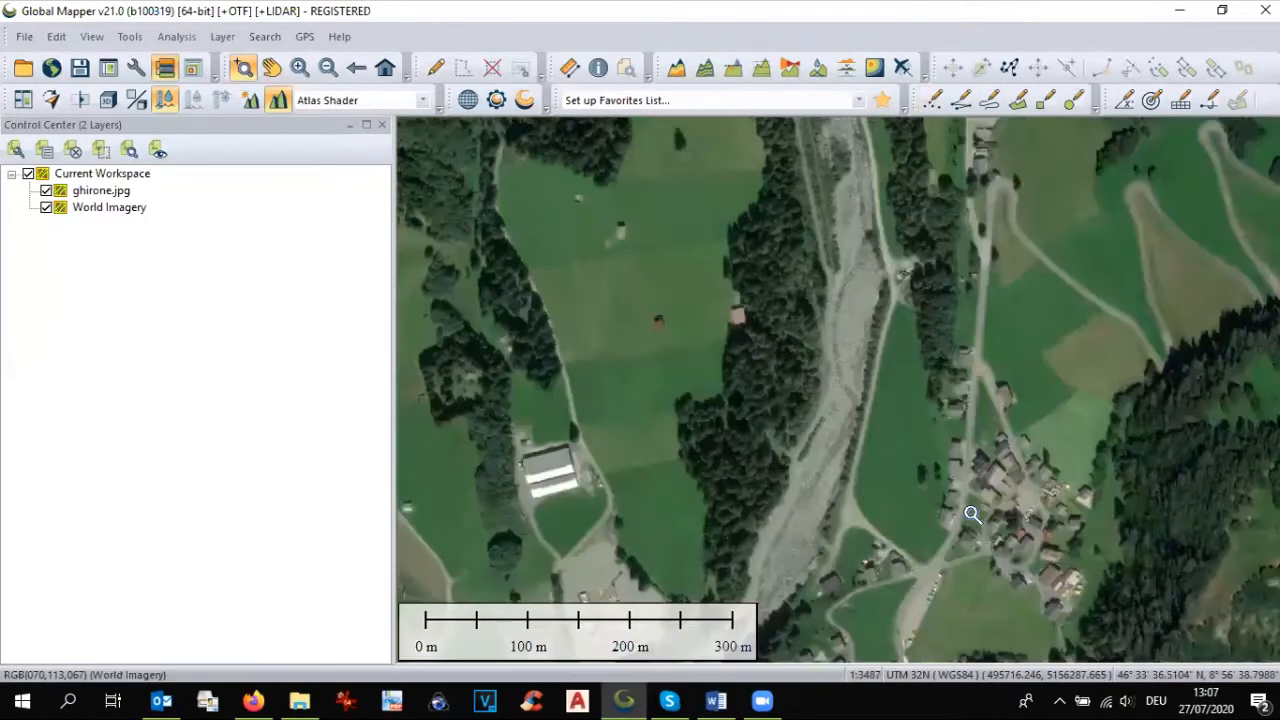
scroll(972, 515, up, 2)
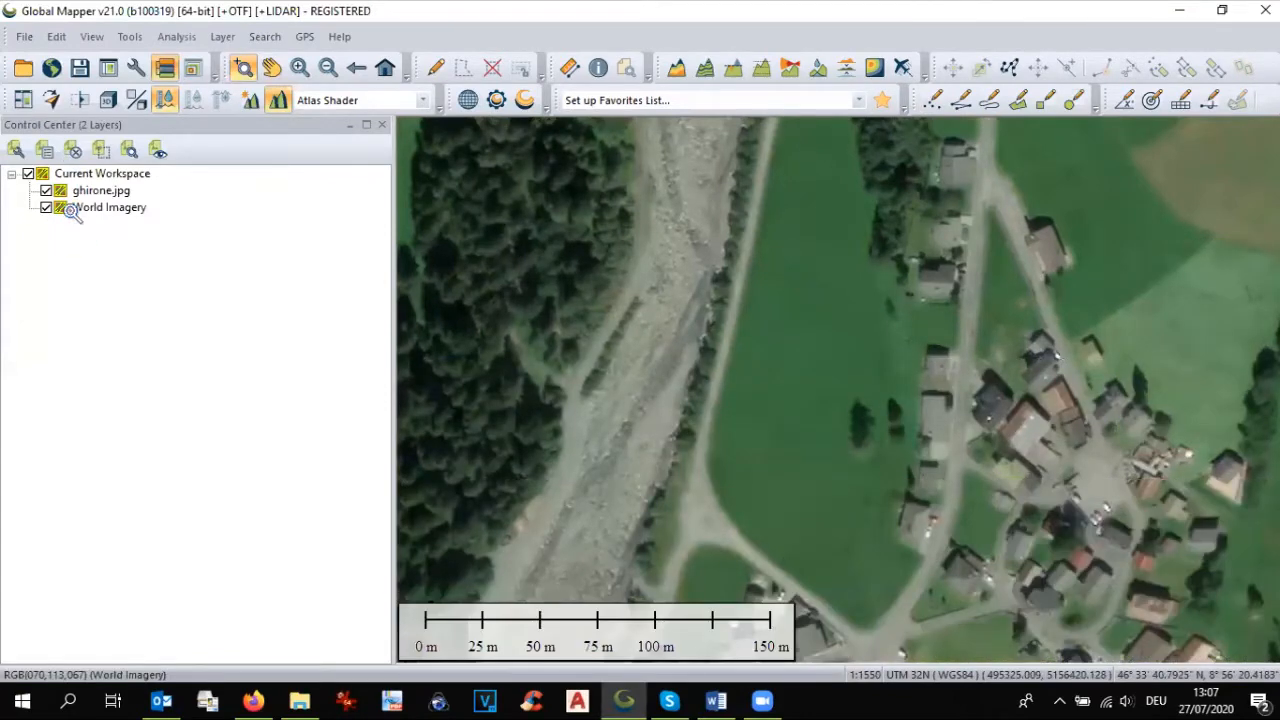
click(46, 207)
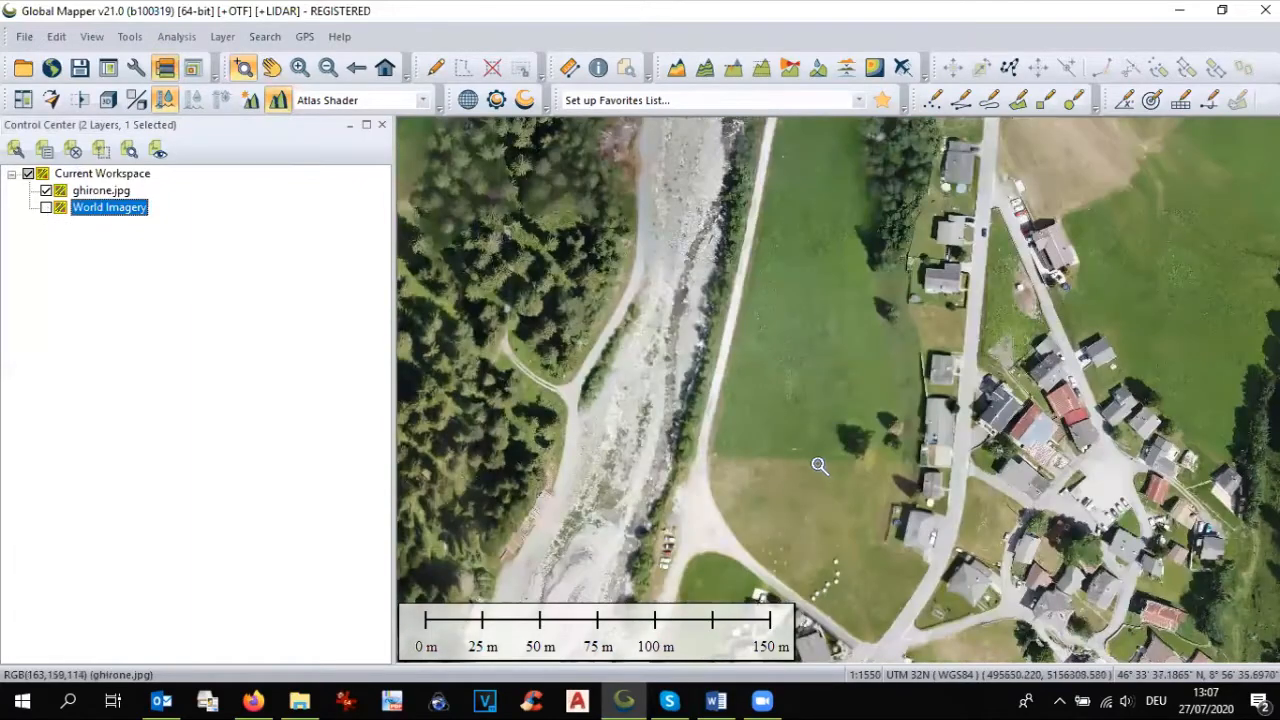
Step: Load the terrain model DTM Ghirone.tif and move ghirone.jpg below it in the layer list so the orthophoto draws on top
scroll(818, 463, down, 3)
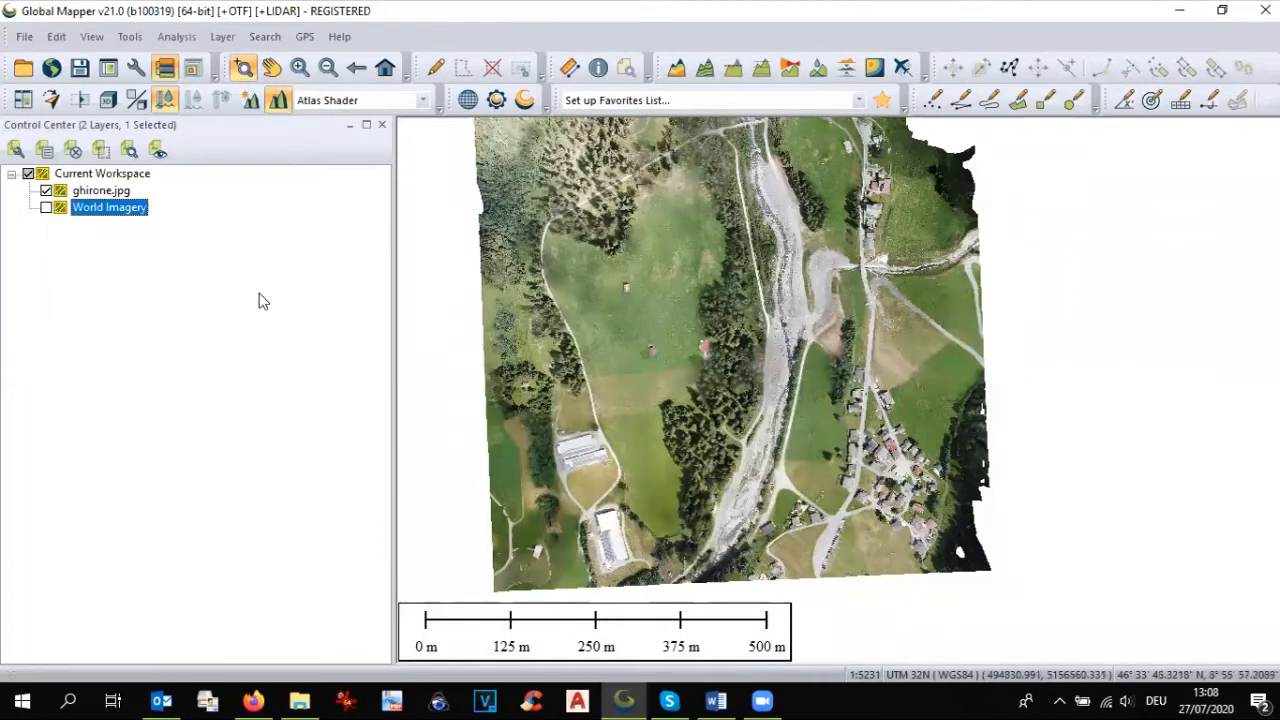
click(23, 67)
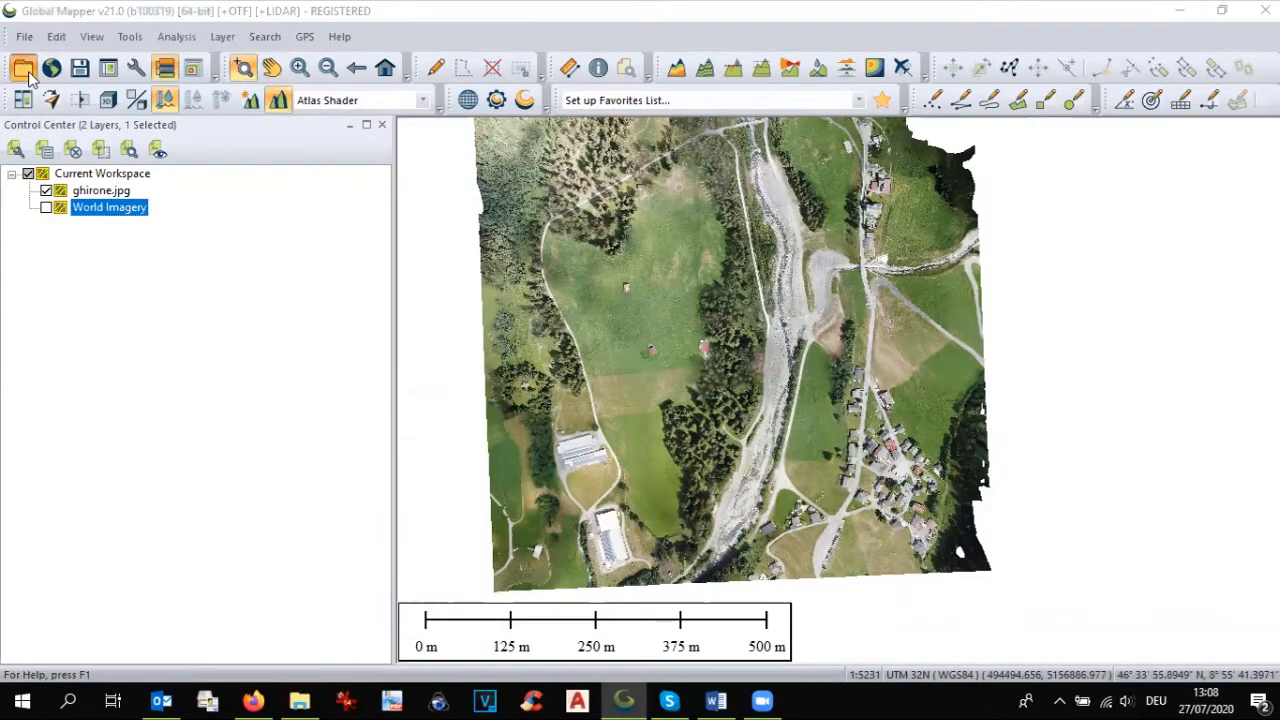
click(549, 257)
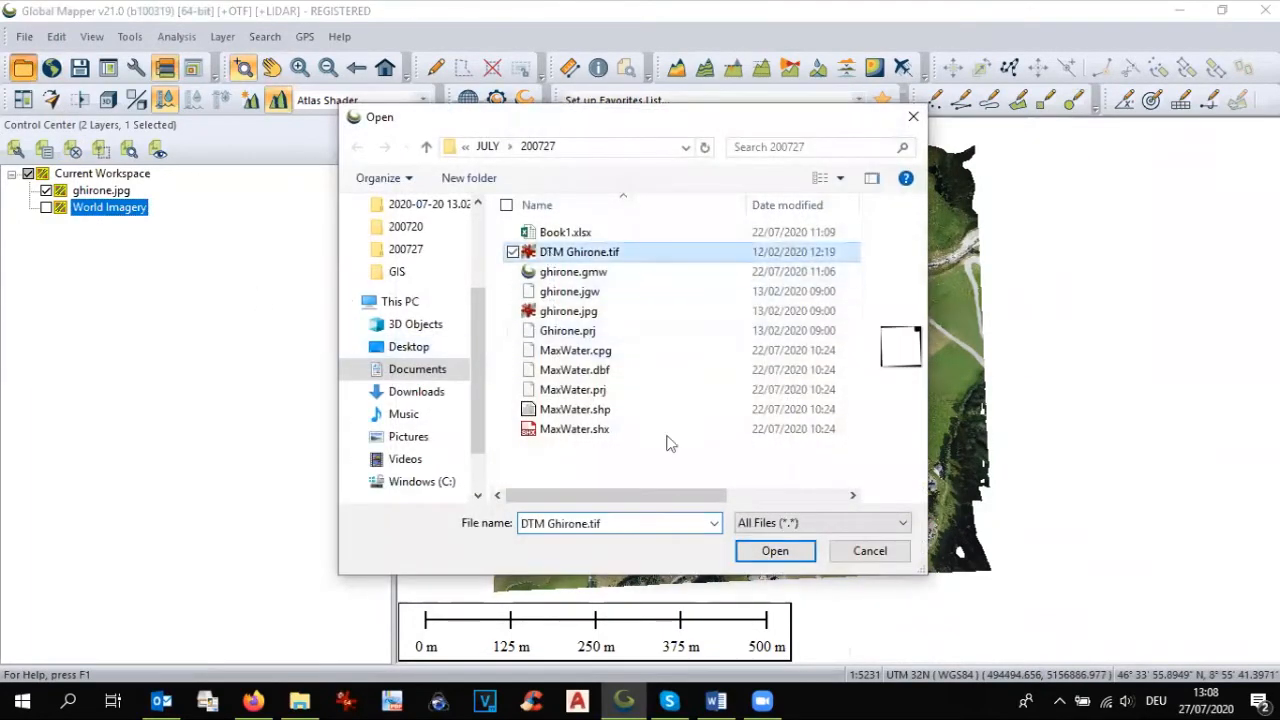
click(791, 551)
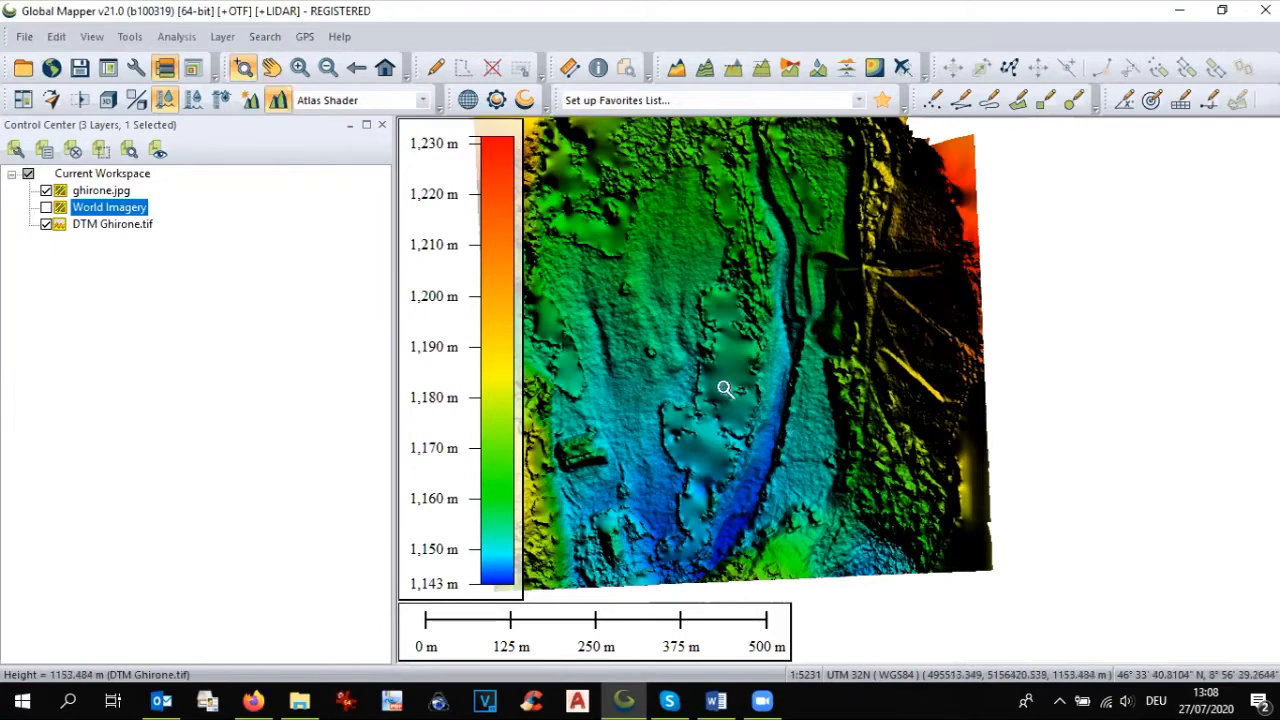
click(86, 192)
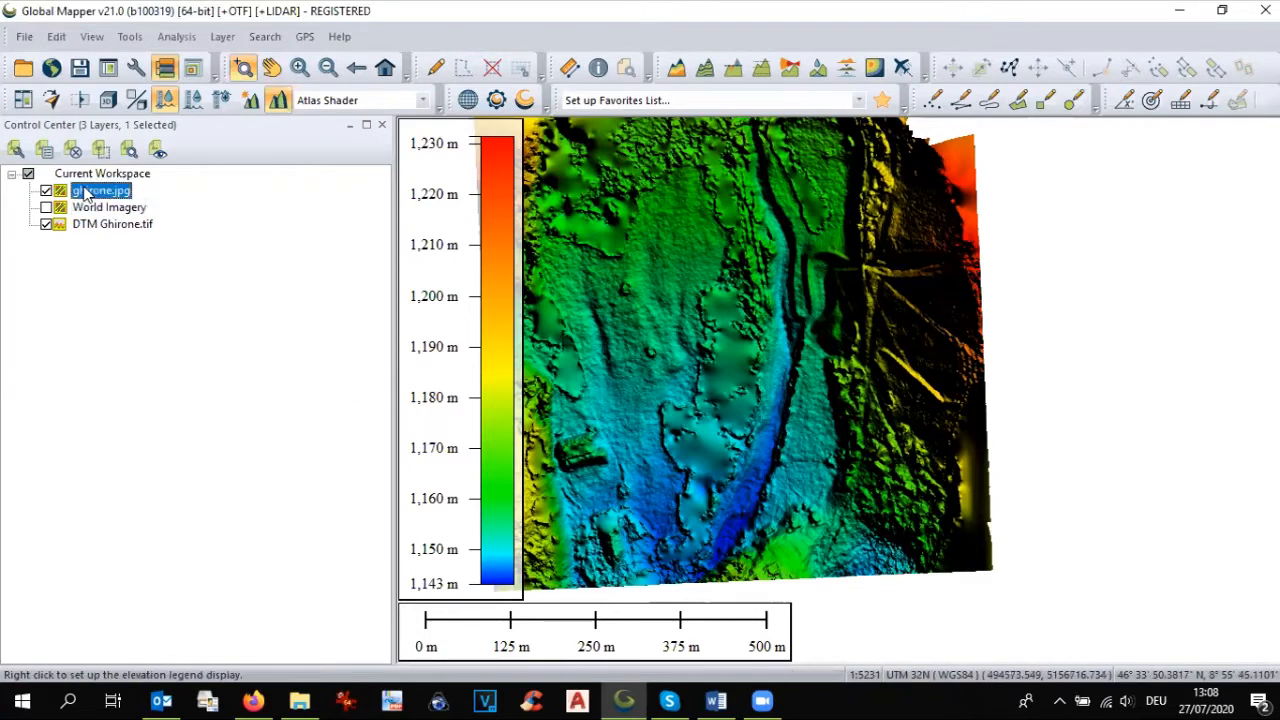
drag(94, 241, 94, 238)
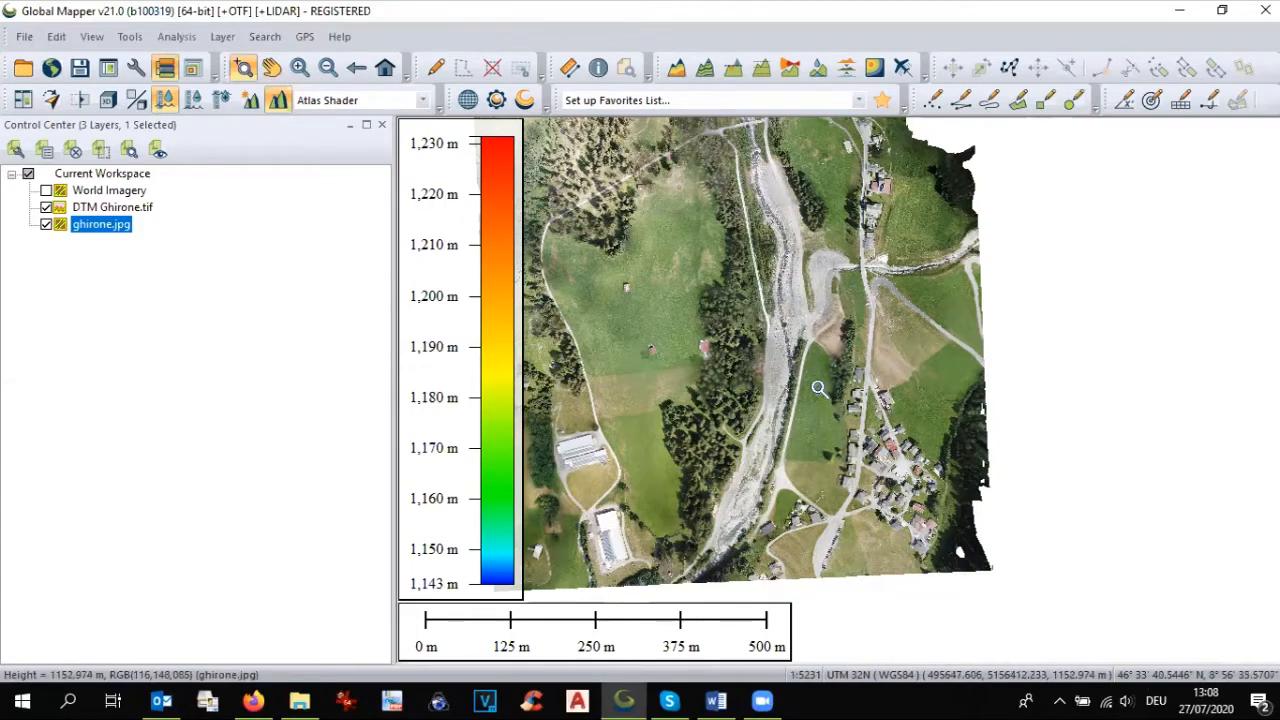
Step: Trace an area feature with a perimeter of about 532 m around the green field between the river track and the village road
scroll(848, 453, up, 2)
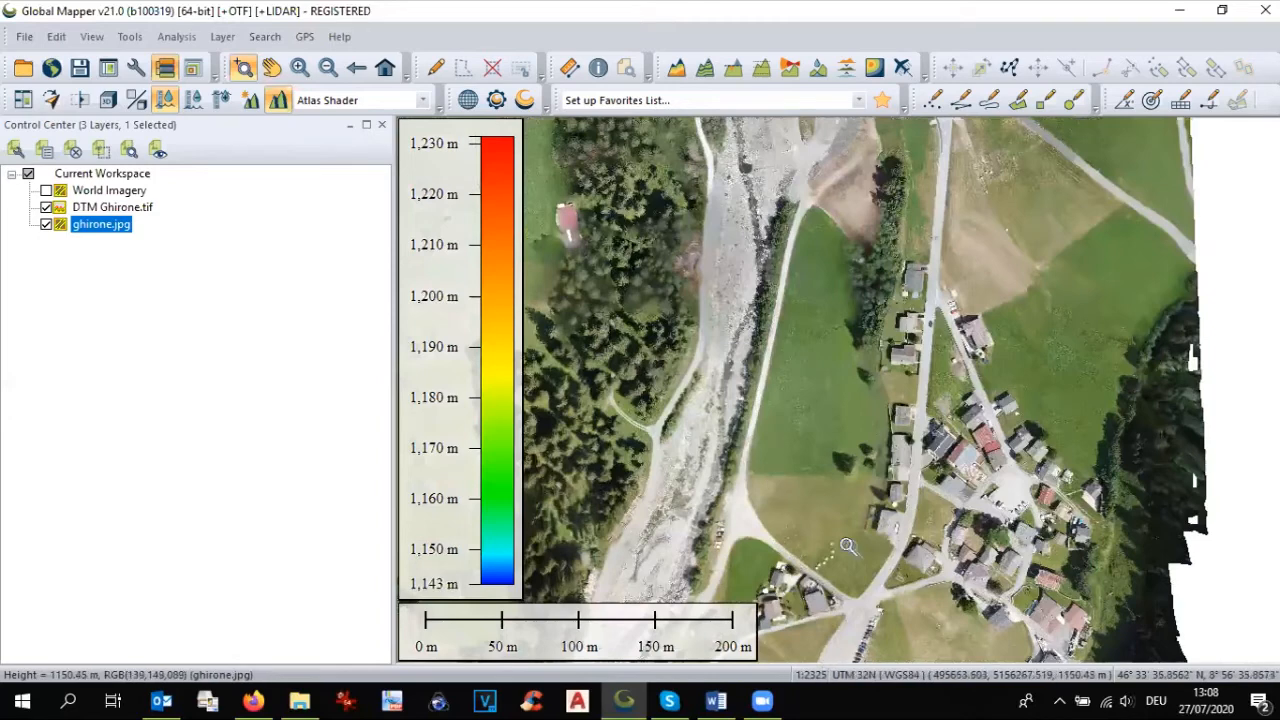
click(1017, 100)
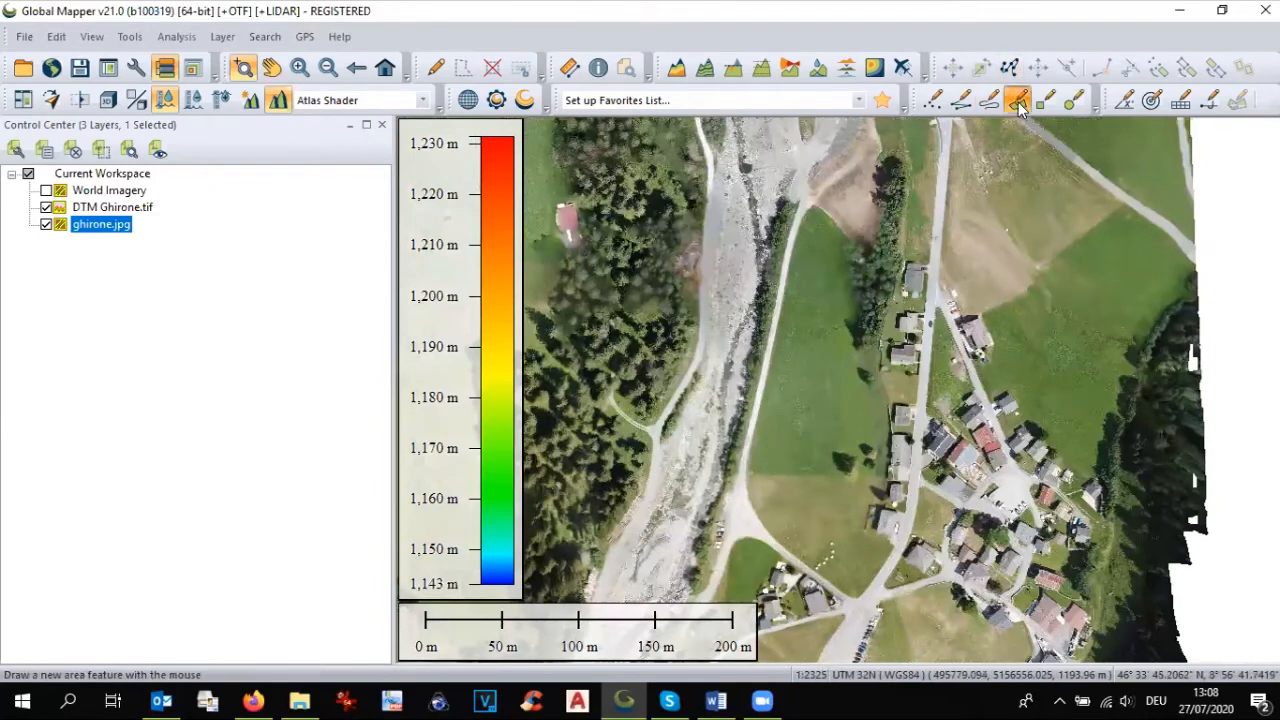
mouse_move(816, 216)
mouse_down()
mouse_move(755, 475)
mouse_move(770, 528)
mouse_move(862, 592)
mouse_move(872, 455)
mouse_move(830, 228)
mouse_up()
right_click(830, 228)
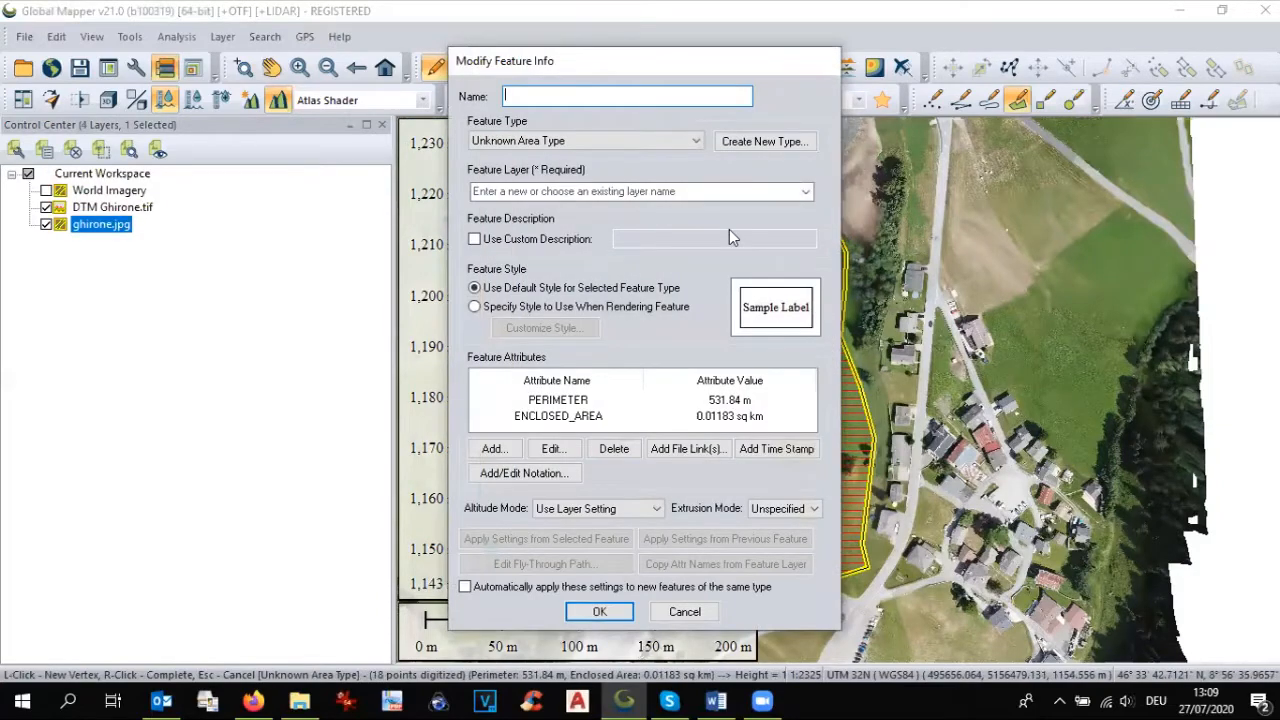
Step: Name the new area Field A and assign it to a new feature layer called Camp
text(Field A)
click(587, 191)
text(Cma)
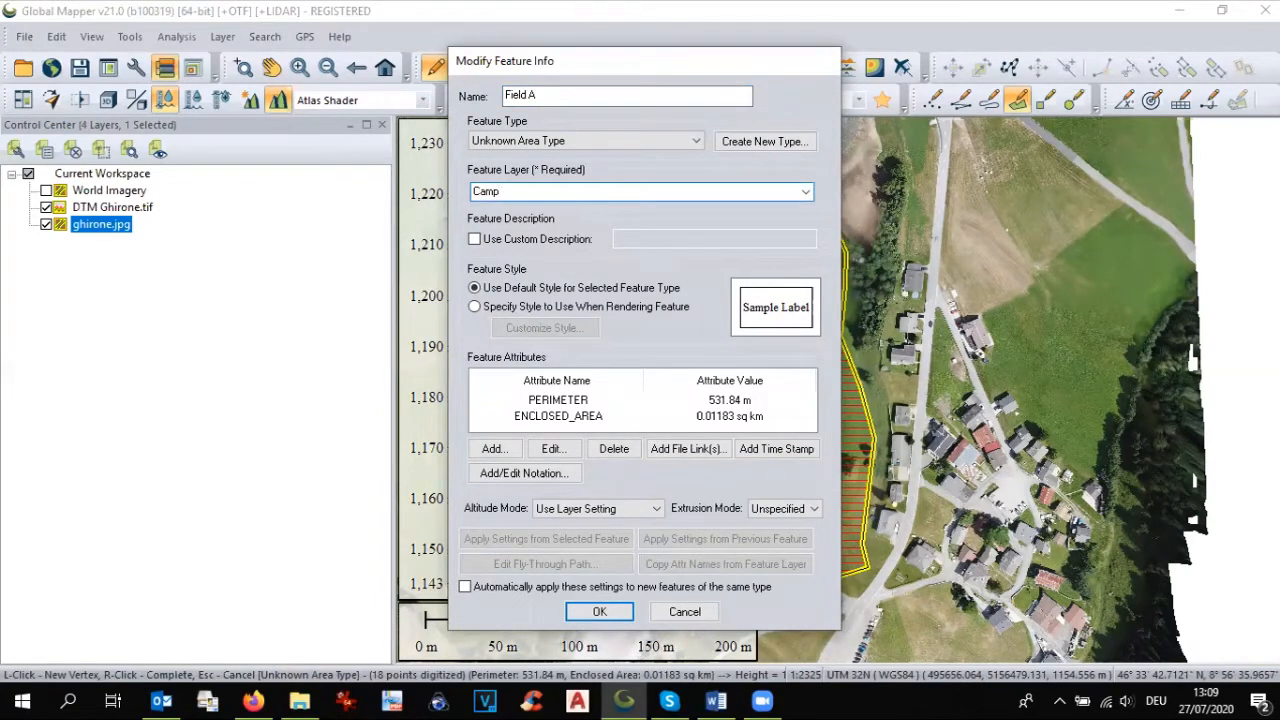
click(600, 611)
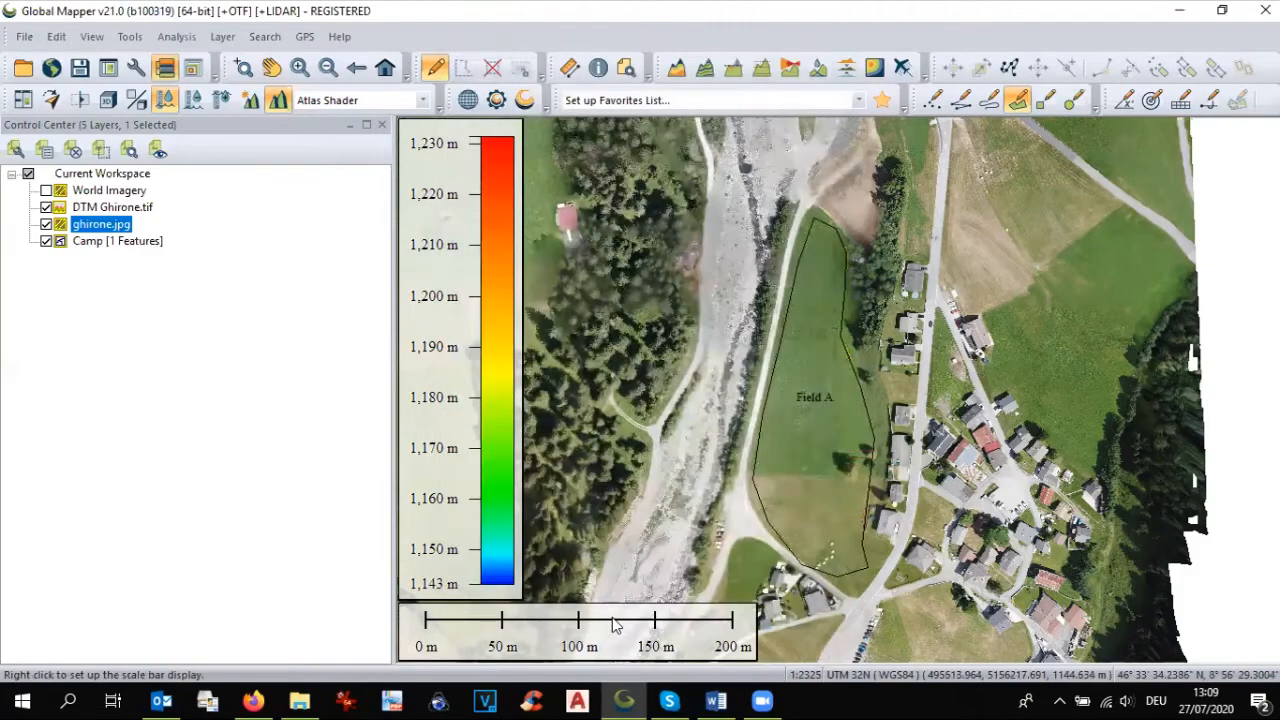
Step: Trace the large meadow west of the river as an area with a perimeter of about 1.3 km, named Field B, in the Camp layer
click(271, 67)
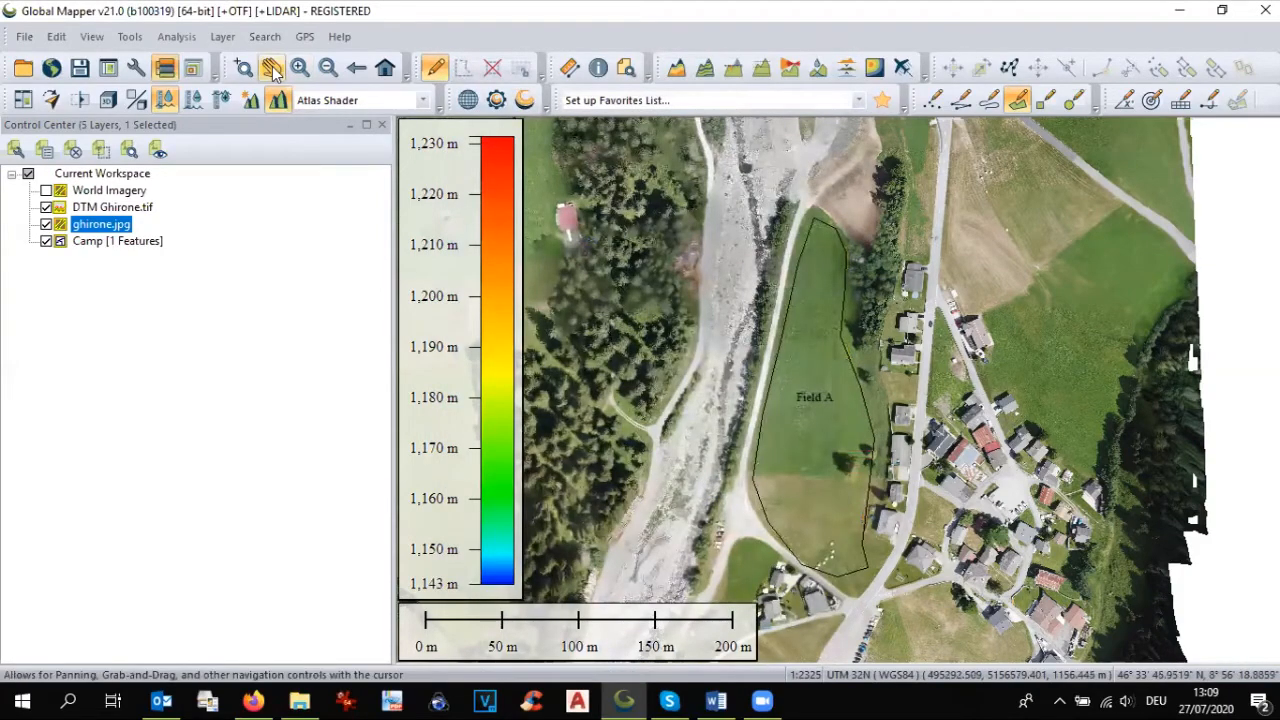
drag(673, 265, 1122, 413)
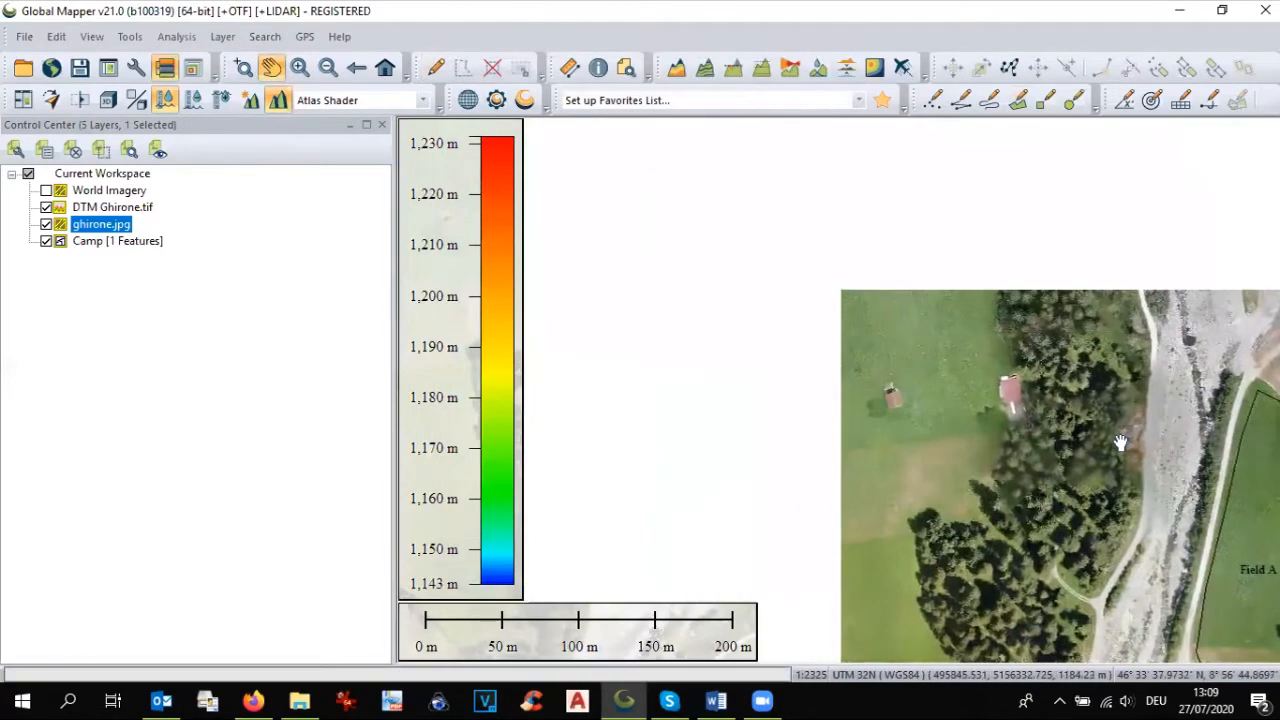
scroll(1045, 348, down, 1)
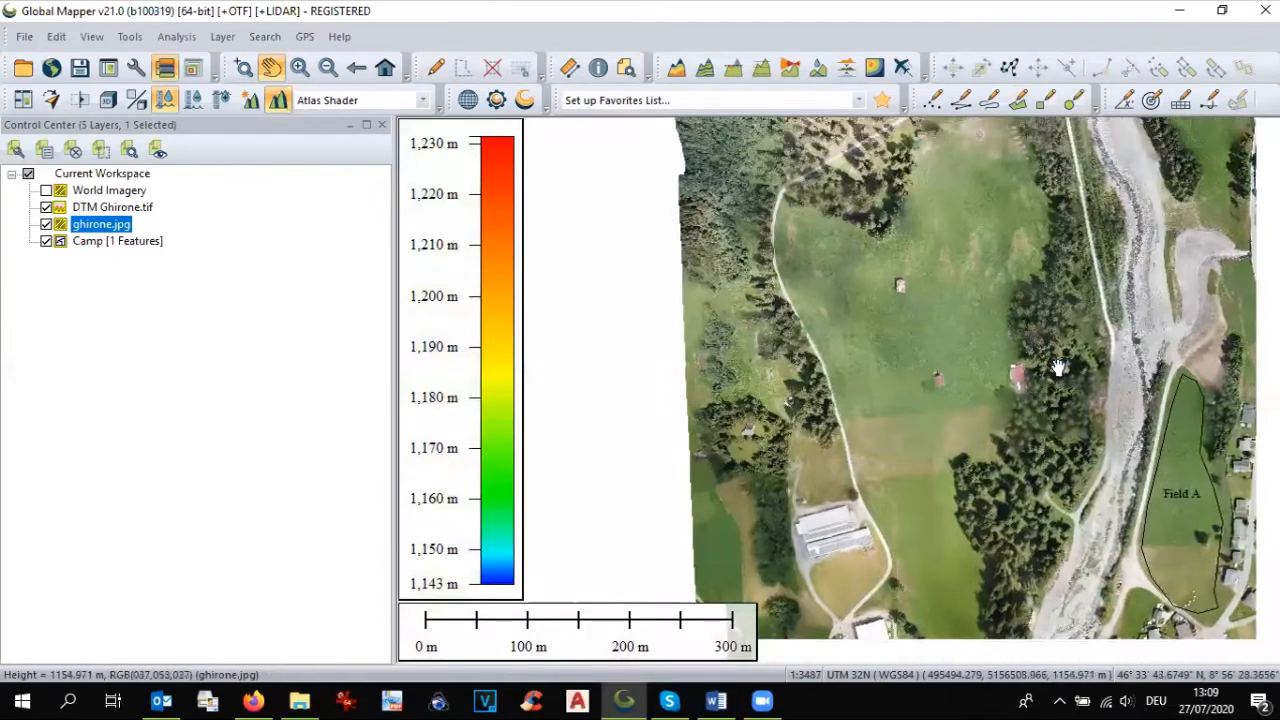
scroll(1050, 350, down, 1)
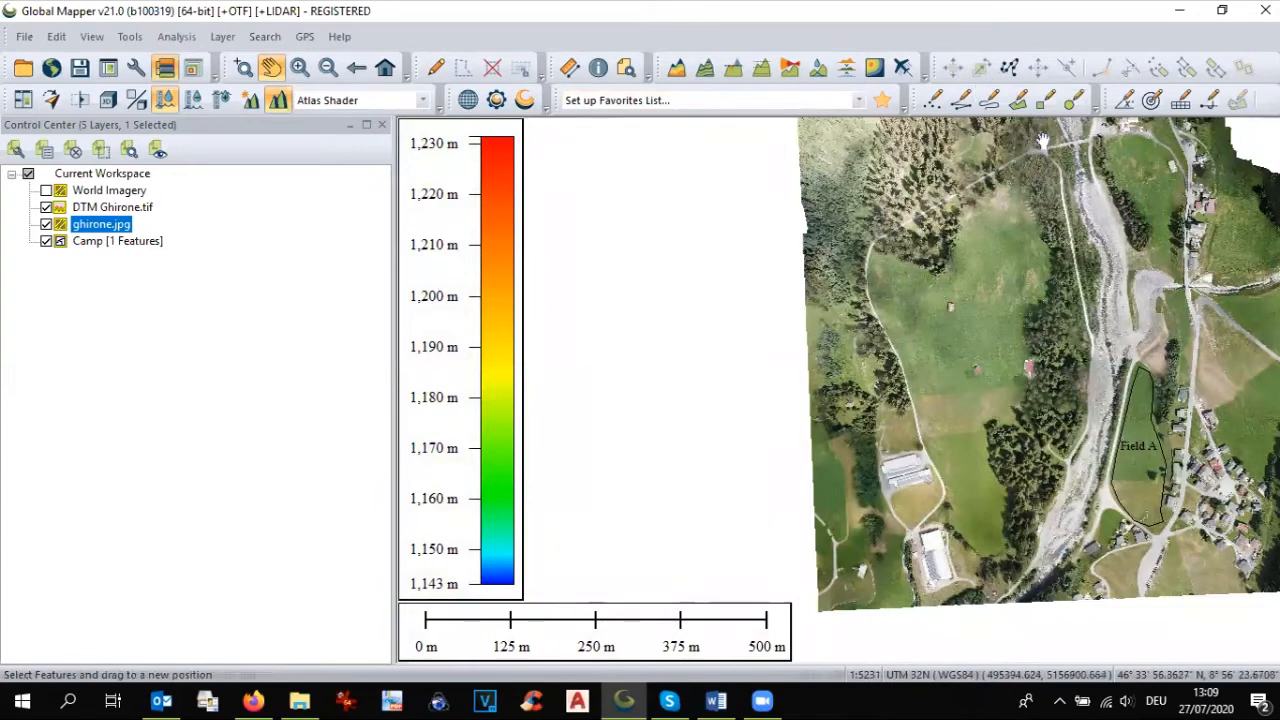
click(1018, 104)
click(980, 212)
click(973, 236)
click(961, 257)
click(934, 270)
click(886, 264)
click(908, 318)
click(928, 372)
click(932, 432)
click(938, 450)
click(953, 490)
click(957, 521)
click(975, 535)
click(1001, 538)
click(1004, 532)
click(1000, 508)
click(995, 482)
click(989, 456)
click(991, 428)
click(1002, 424)
click(1012, 405)
click(1006, 380)
click(1012, 355)
click(1020, 330)
click(1030, 305)
click(1040, 278)
click(1043, 250)
click(1040, 222)
click(1025, 200)
click(1010, 193)
click(999, 208)
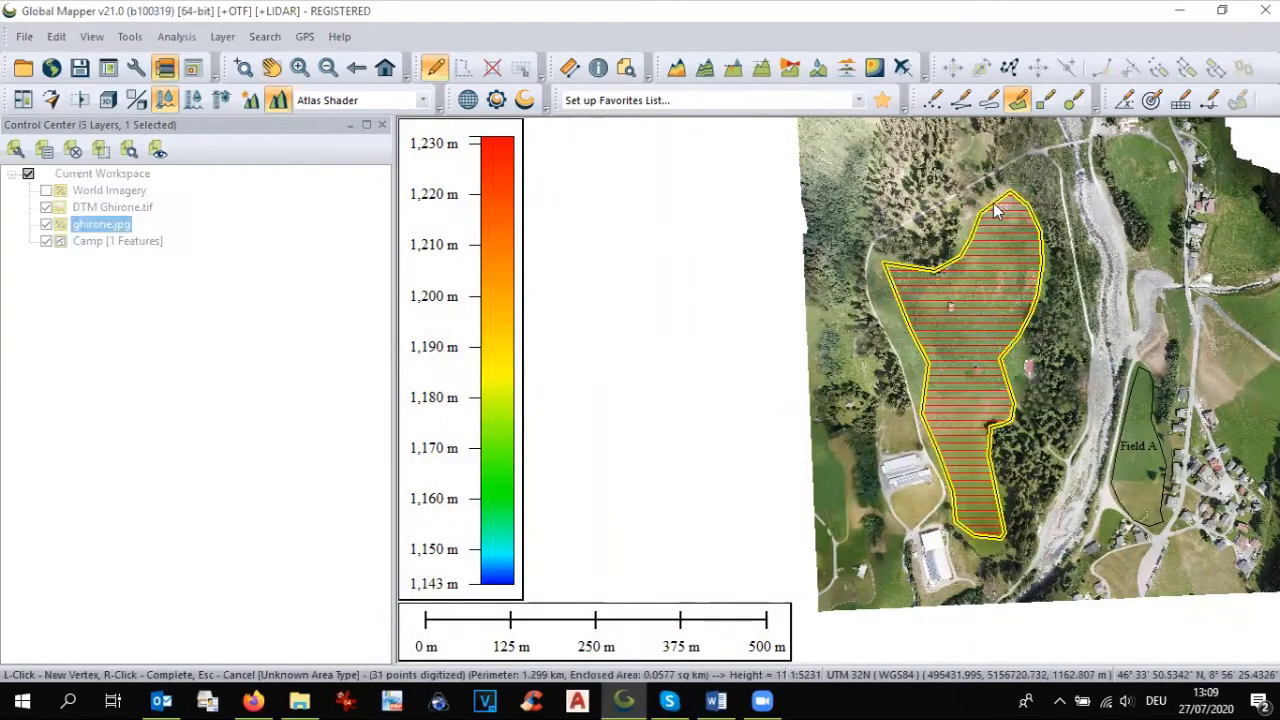
right_click(995, 210)
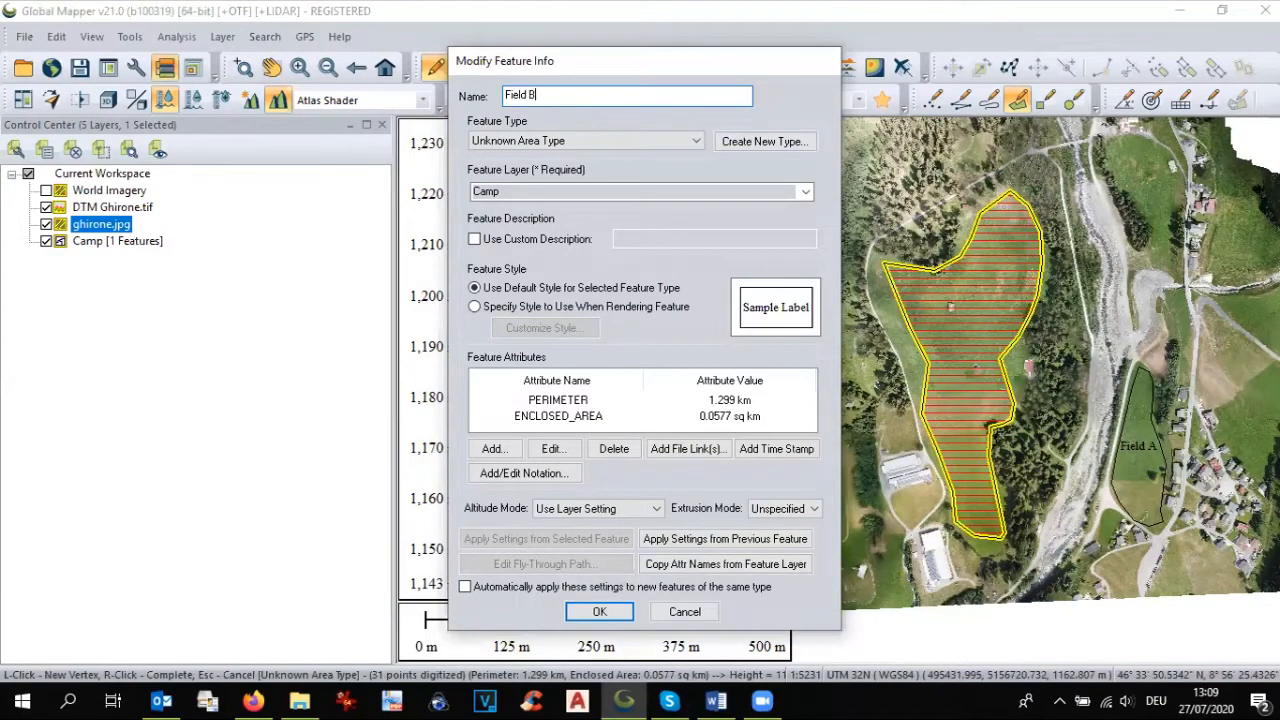
click(603, 612)
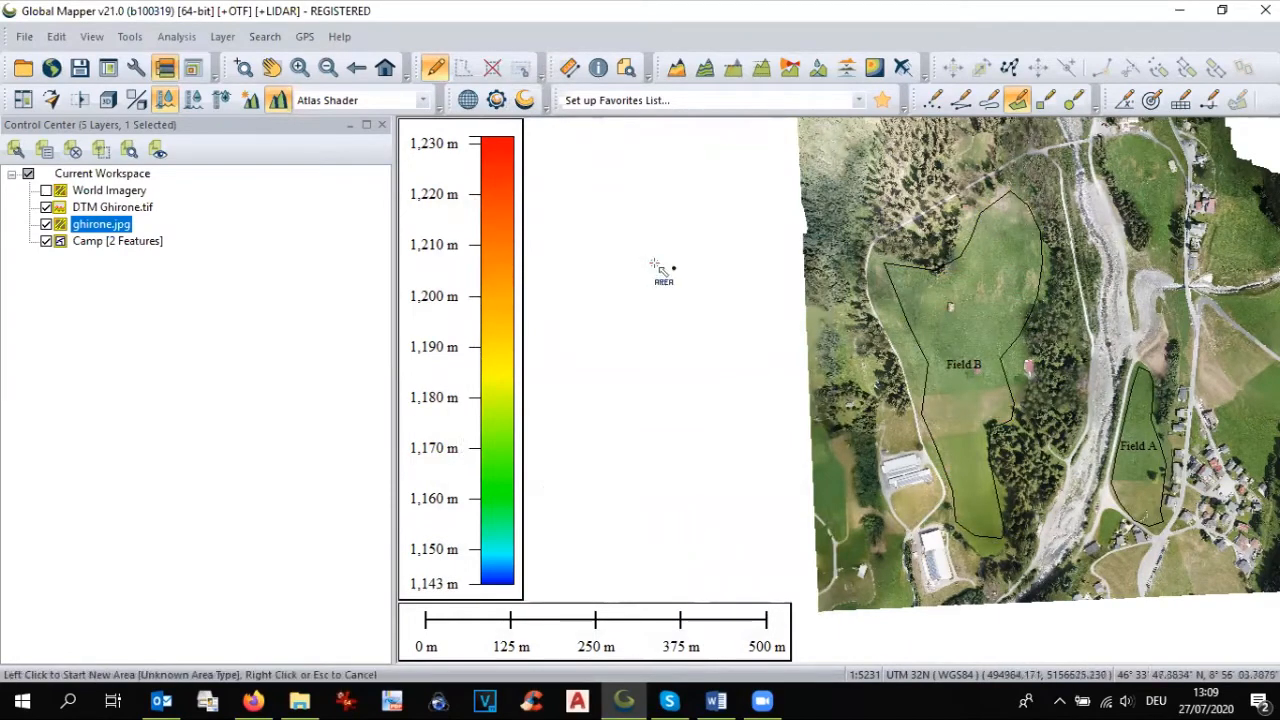
Step: Examine the locations of Field A and Field B relative to the river, forest and village
click(268, 70)
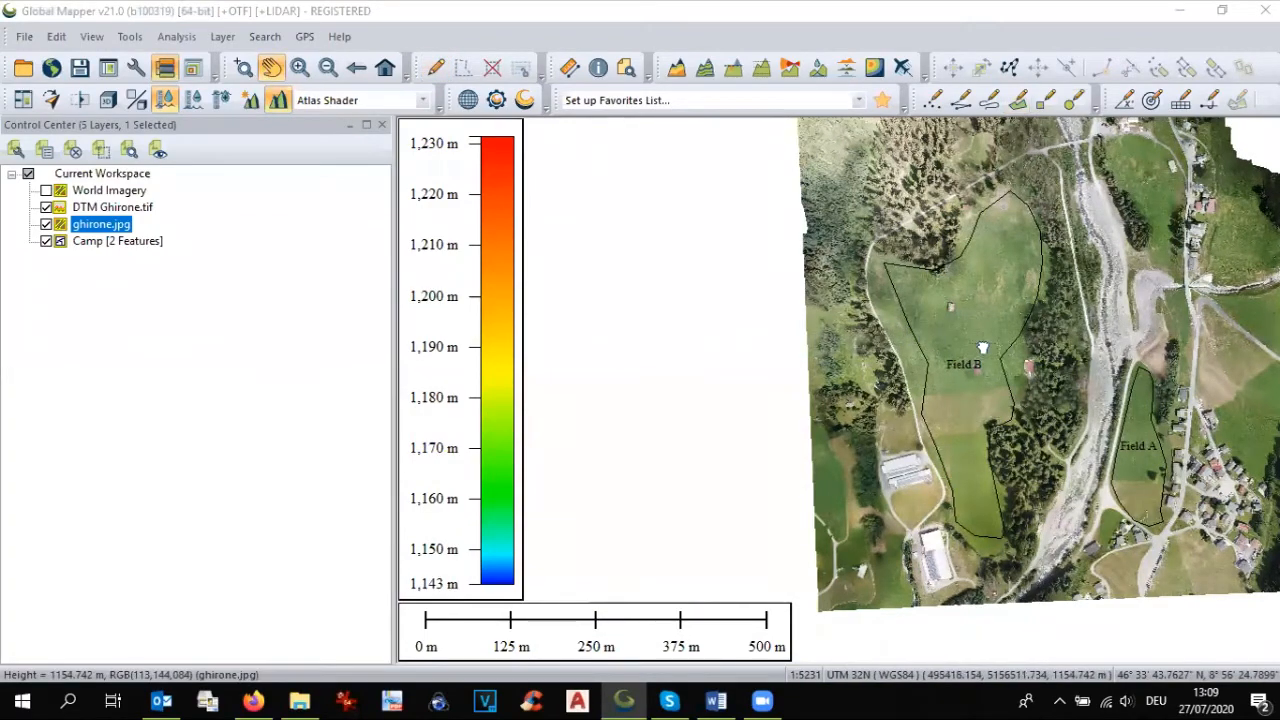
drag(982, 345, 752, 318)
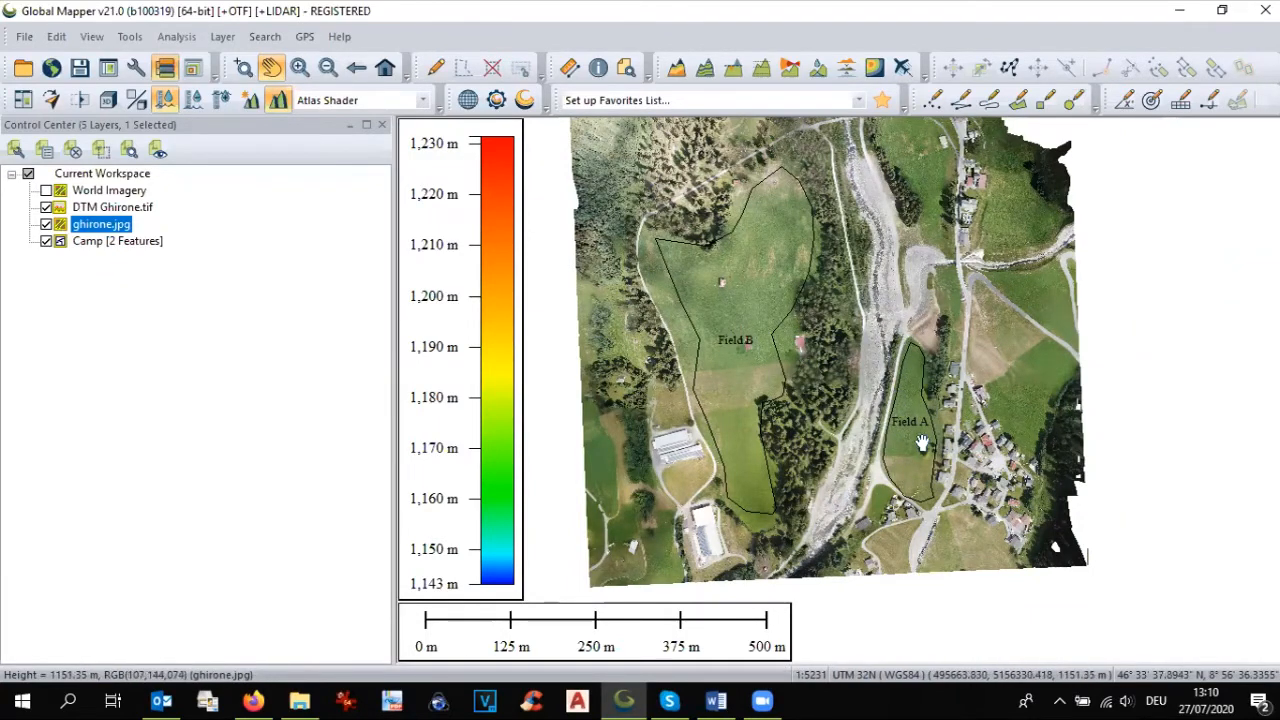
scroll(924, 440, up, 3)
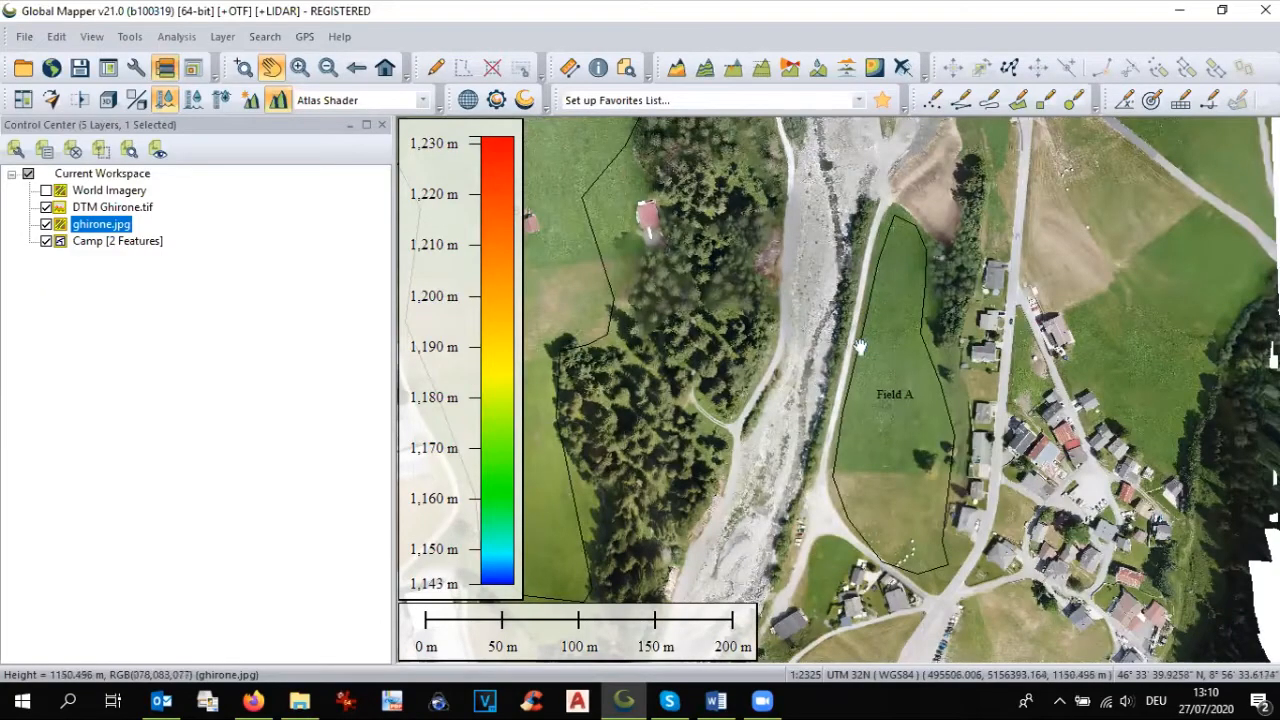
scroll(863, 343, down, 1)
drag(893, 443, 906, 485)
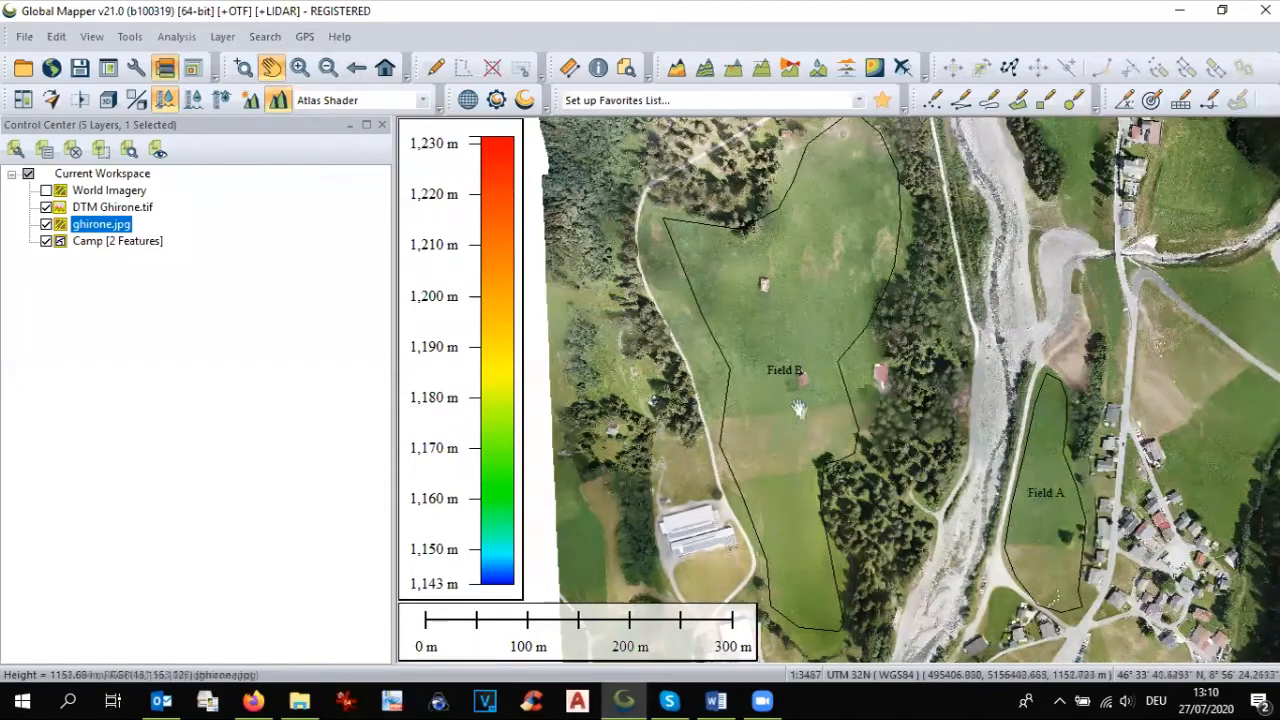
drag(803, 394, 698, 312)
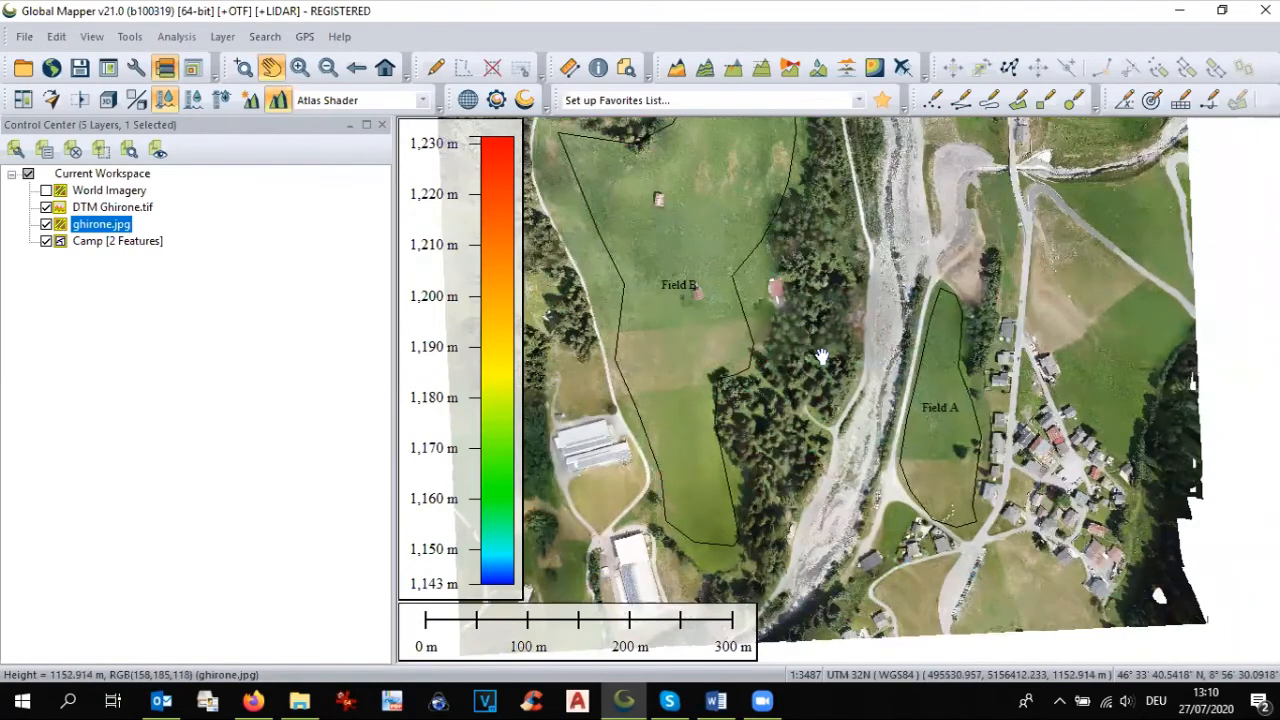
drag(822, 358, 795, 384)
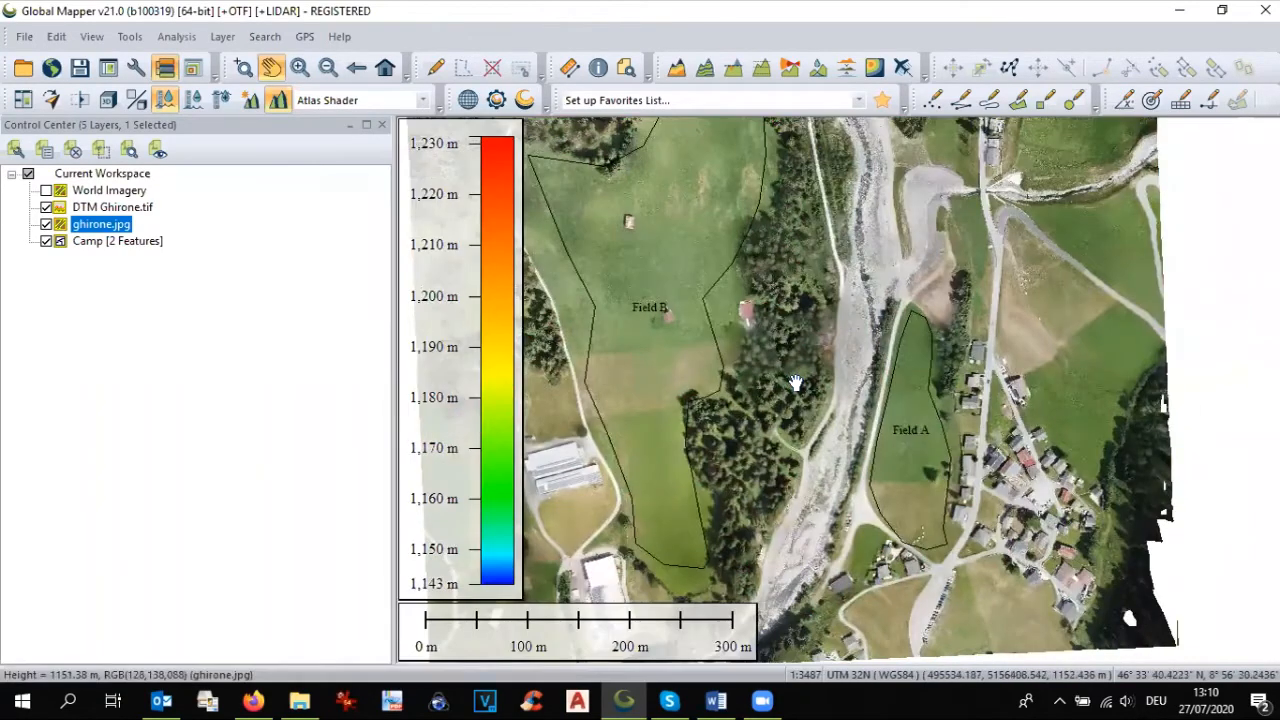
Step: Trace the river's course as a line feature about 809 m long, from the orthophoto's northern edge past the bridge to its southern edge
scroll(795, 384, down, 1)
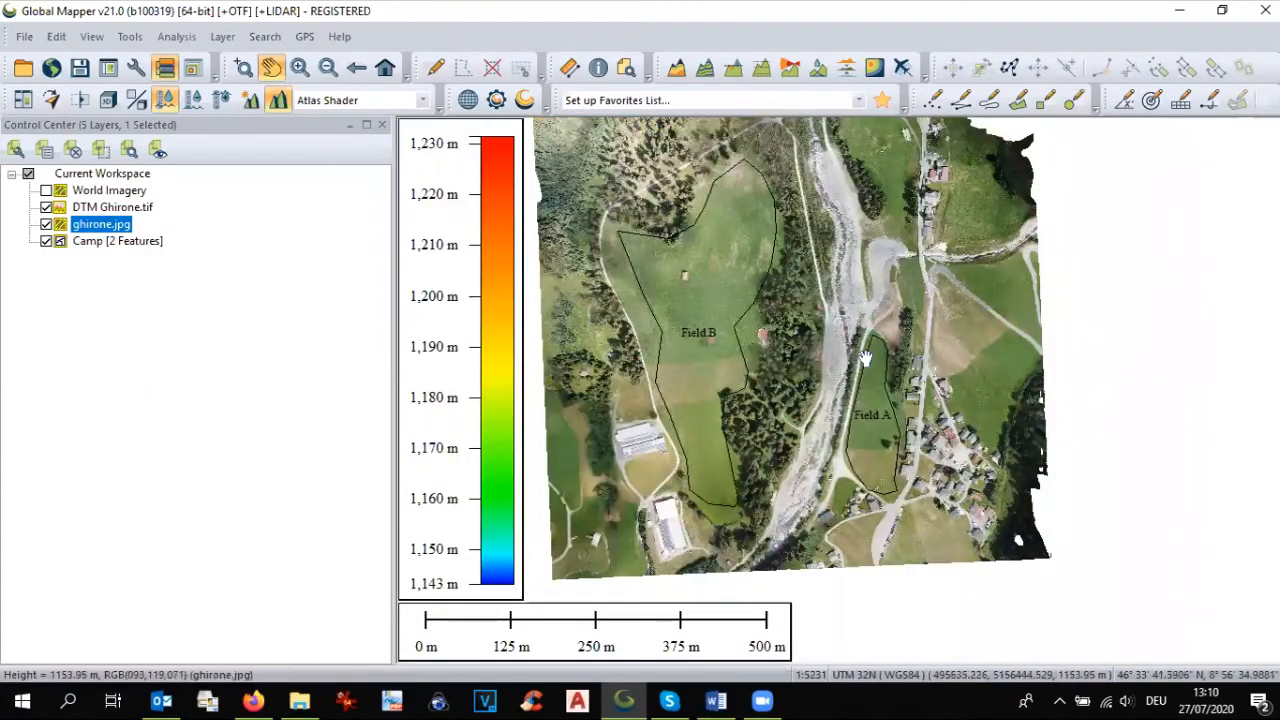
drag(845, 350, 840, 375)
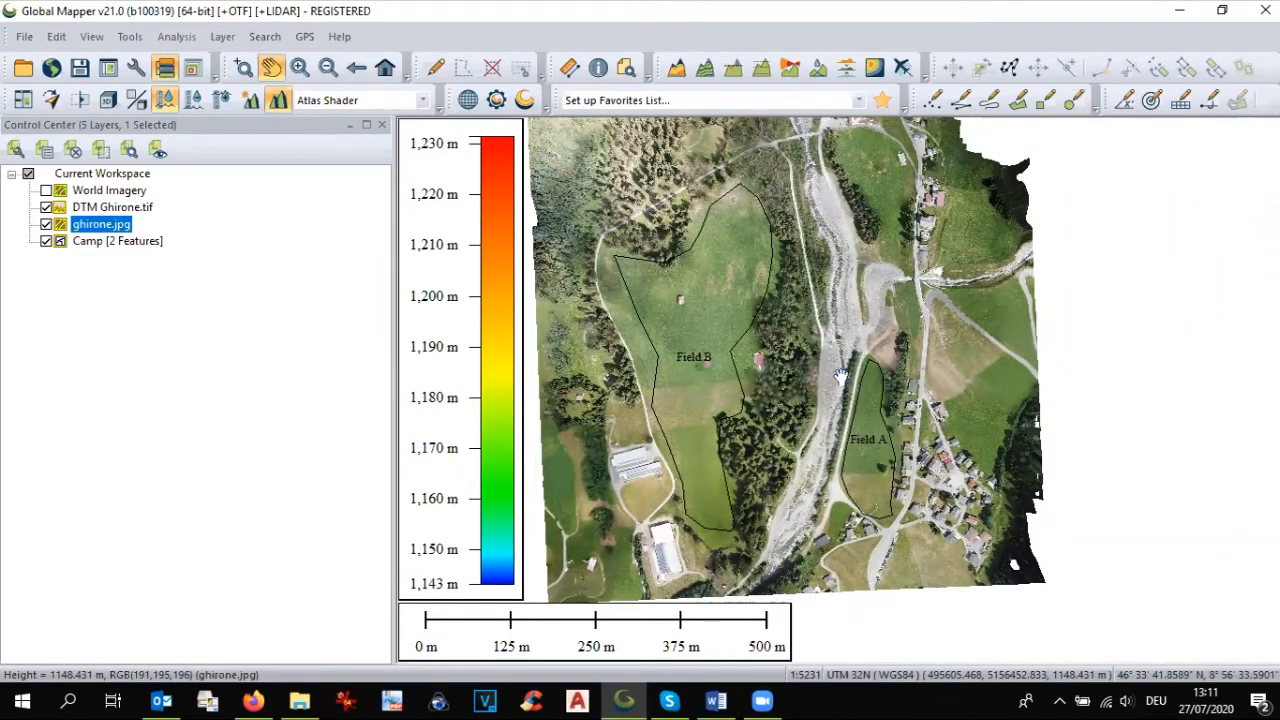
drag(831, 343, 843, 364)
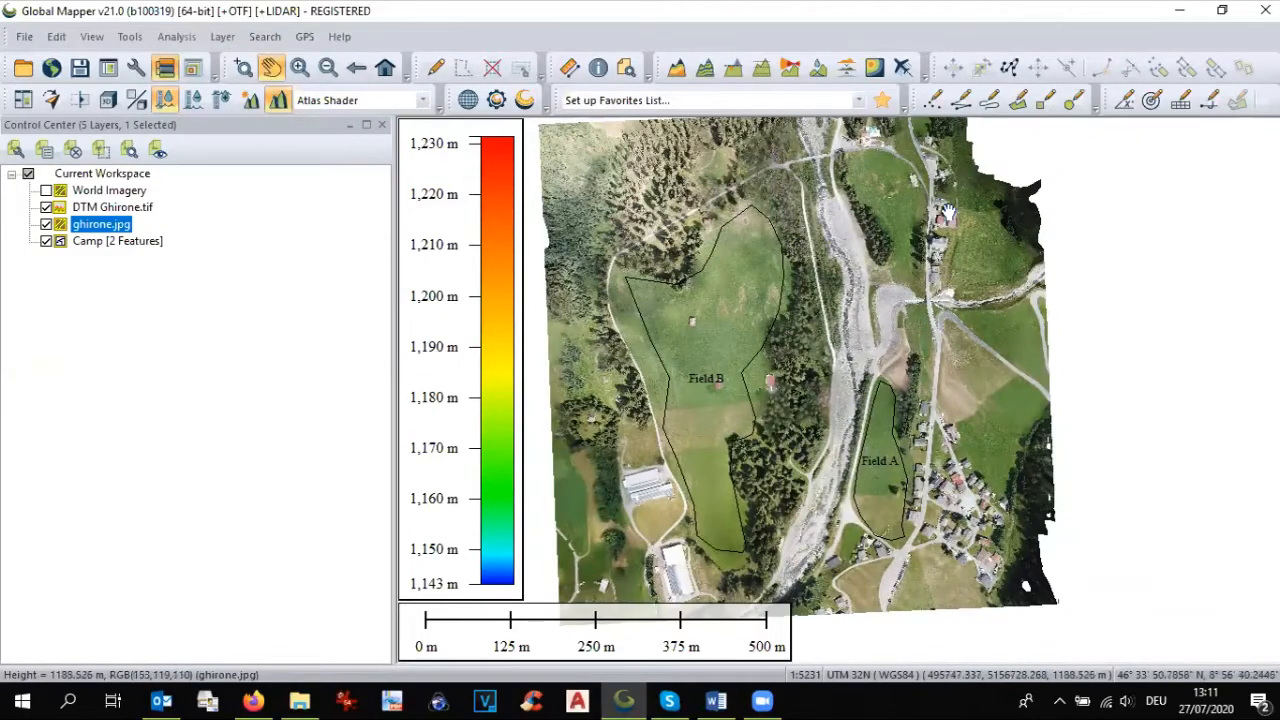
click(962, 108)
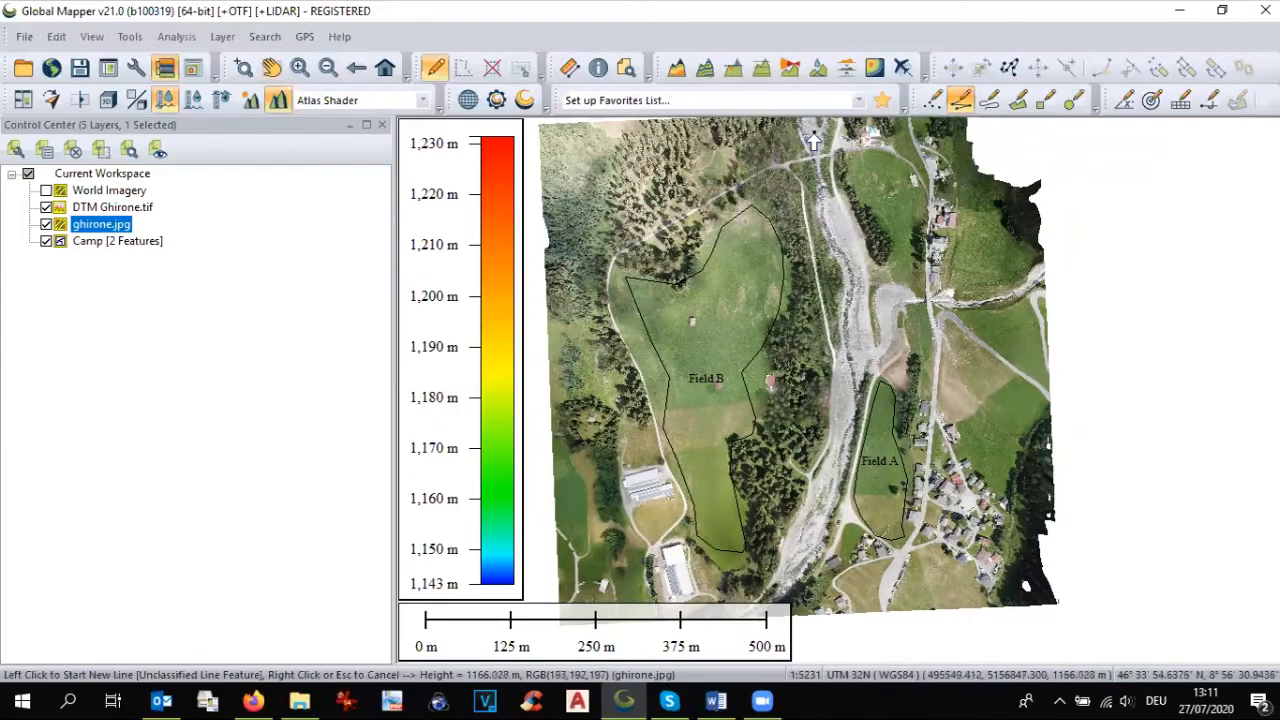
scroll(813, 140, up, 1)
scroll(813, 140, up, 5)
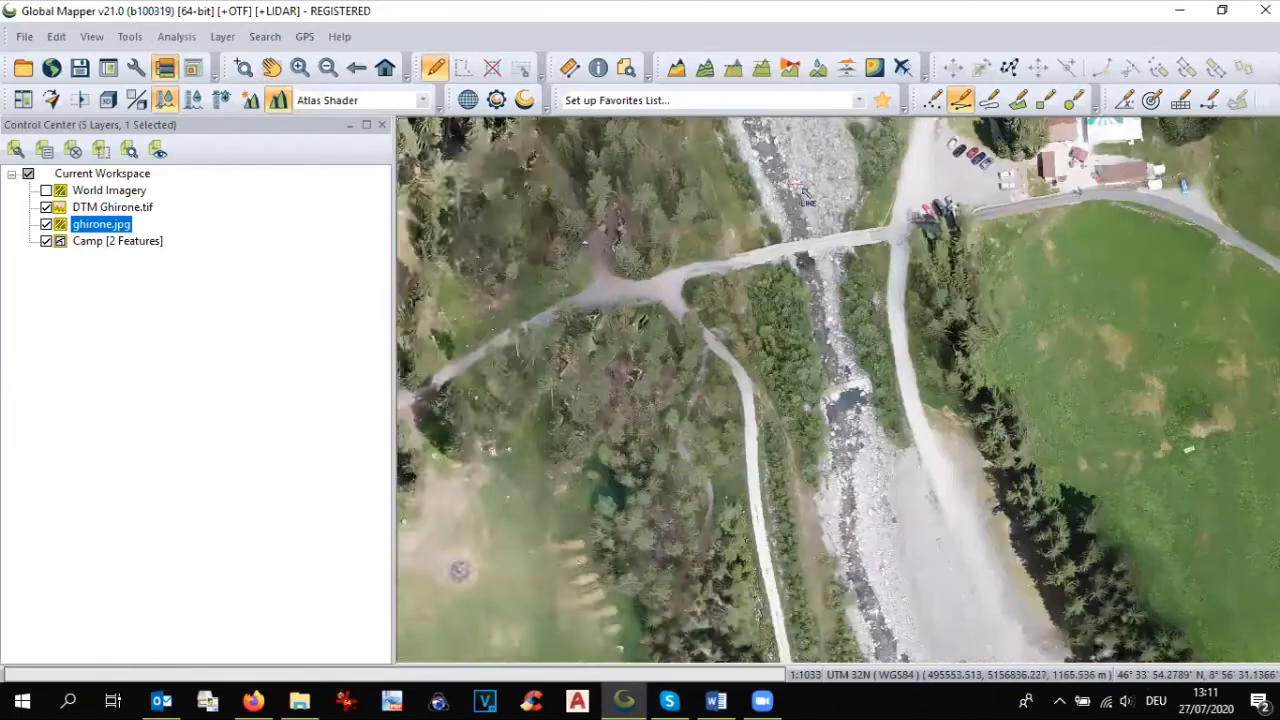
key(Up)
key(Up)
key(Up)
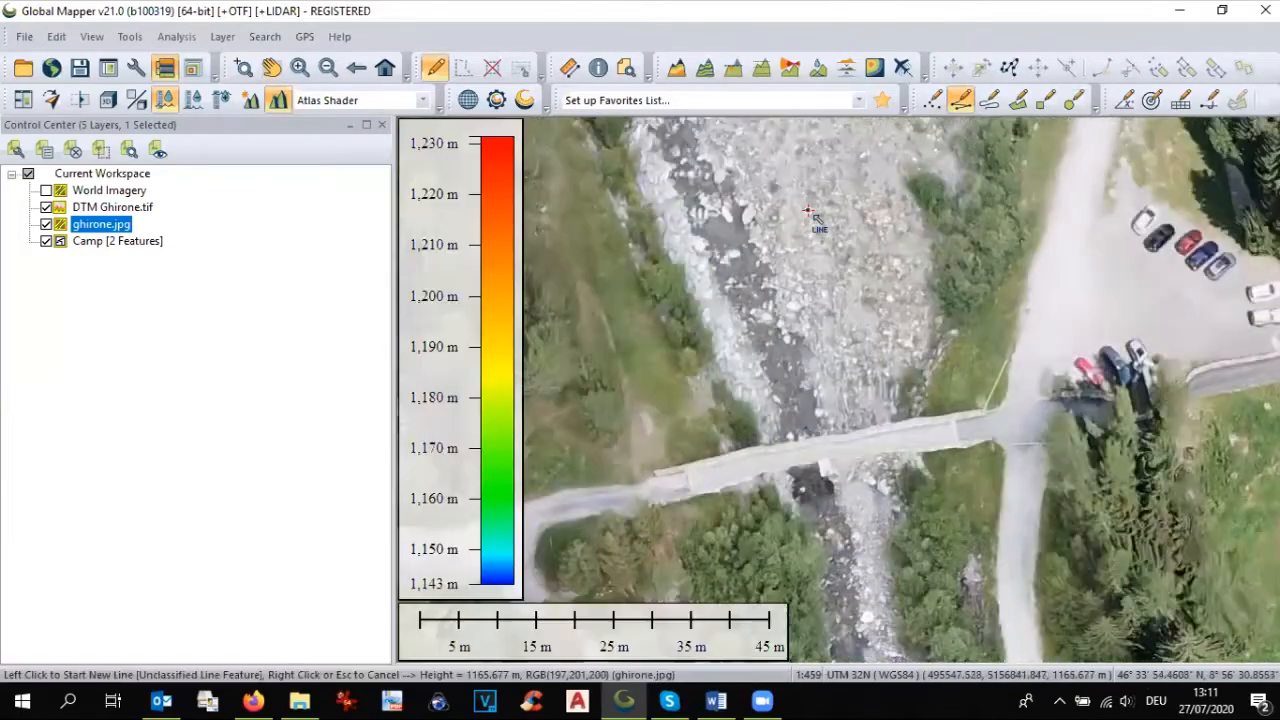
scroll(862, 243, down, 2)
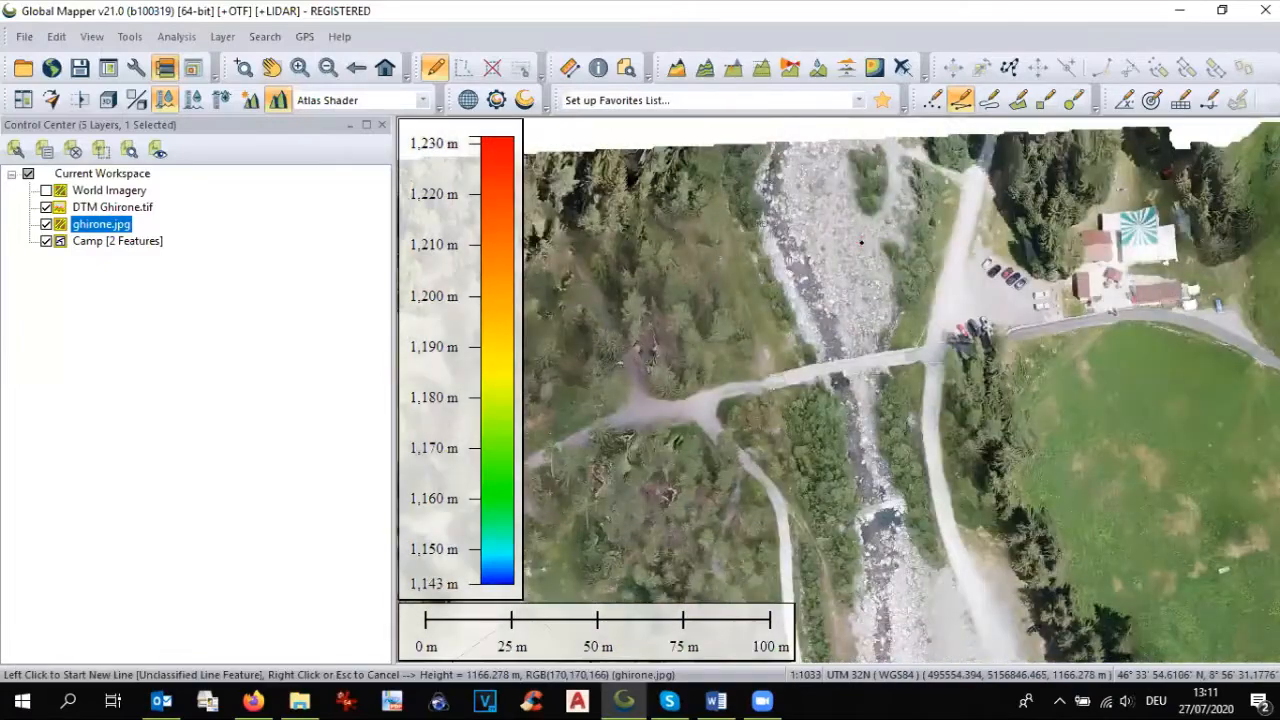
click(779, 159)
click(769, 182)
click(779, 222)
click(804, 267)
click(825, 312)
click(843, 367)
click(847, 406)
click(858, 470)
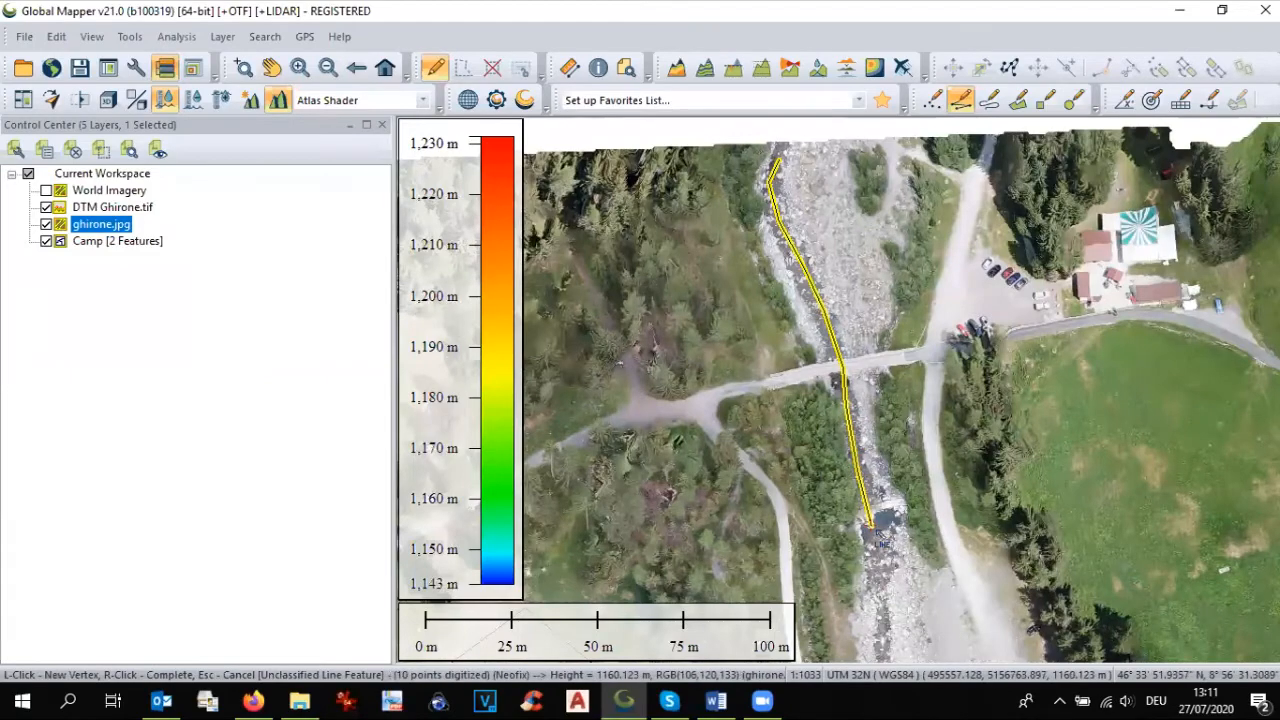
key(Down)
key(Down)
click(885, 522)
key(Down)
click(910, 537)
key(Down)
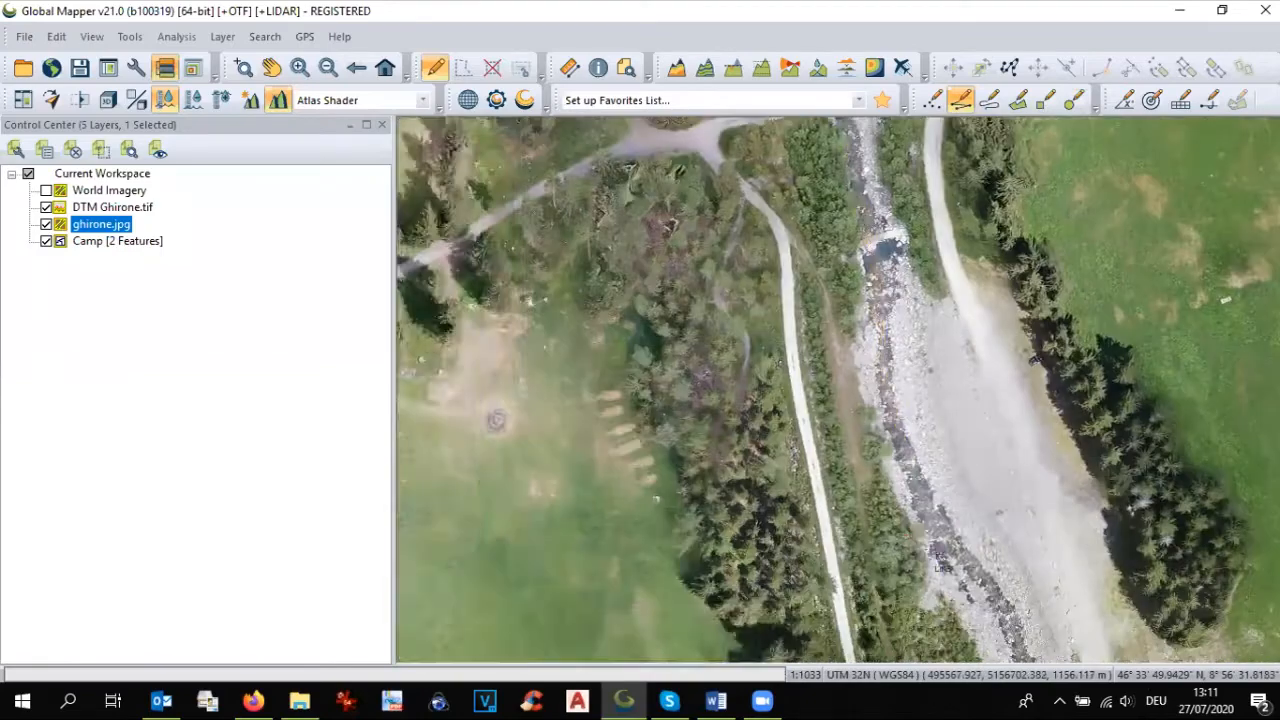
click(955, 548)
key(Down)
click(1015, 561)
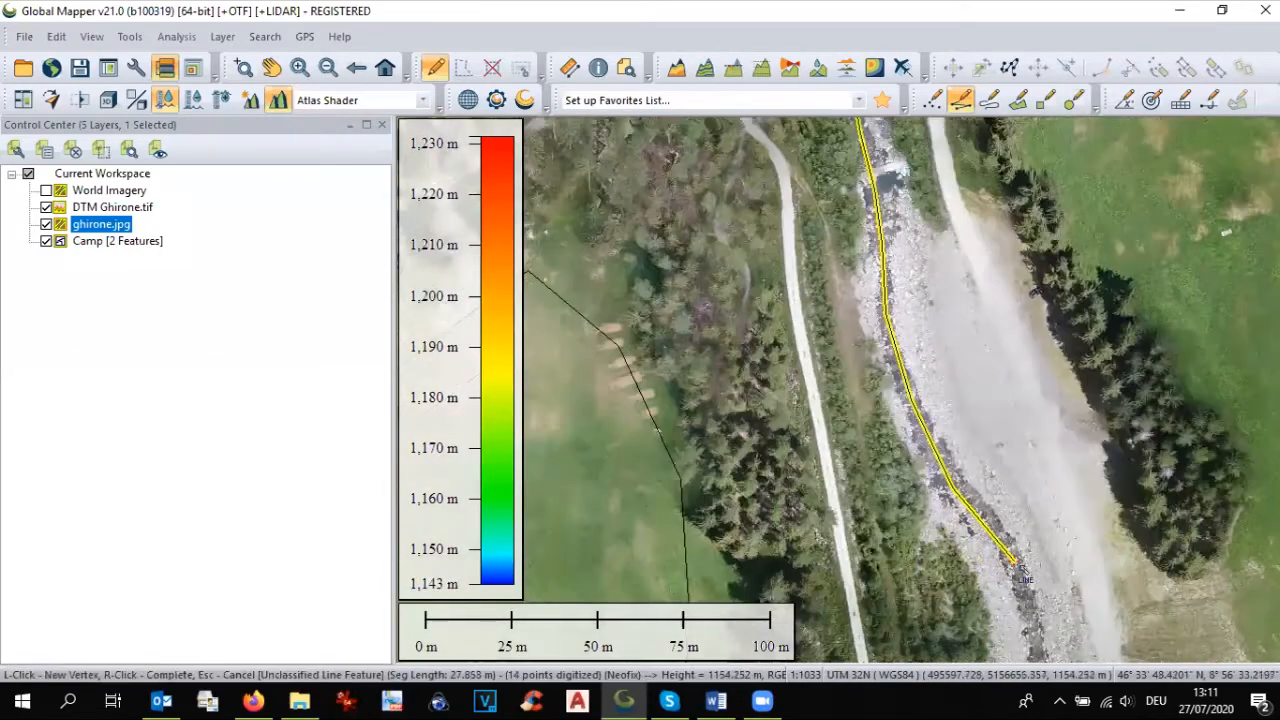
key(Down)
key(Down)
key(Down)
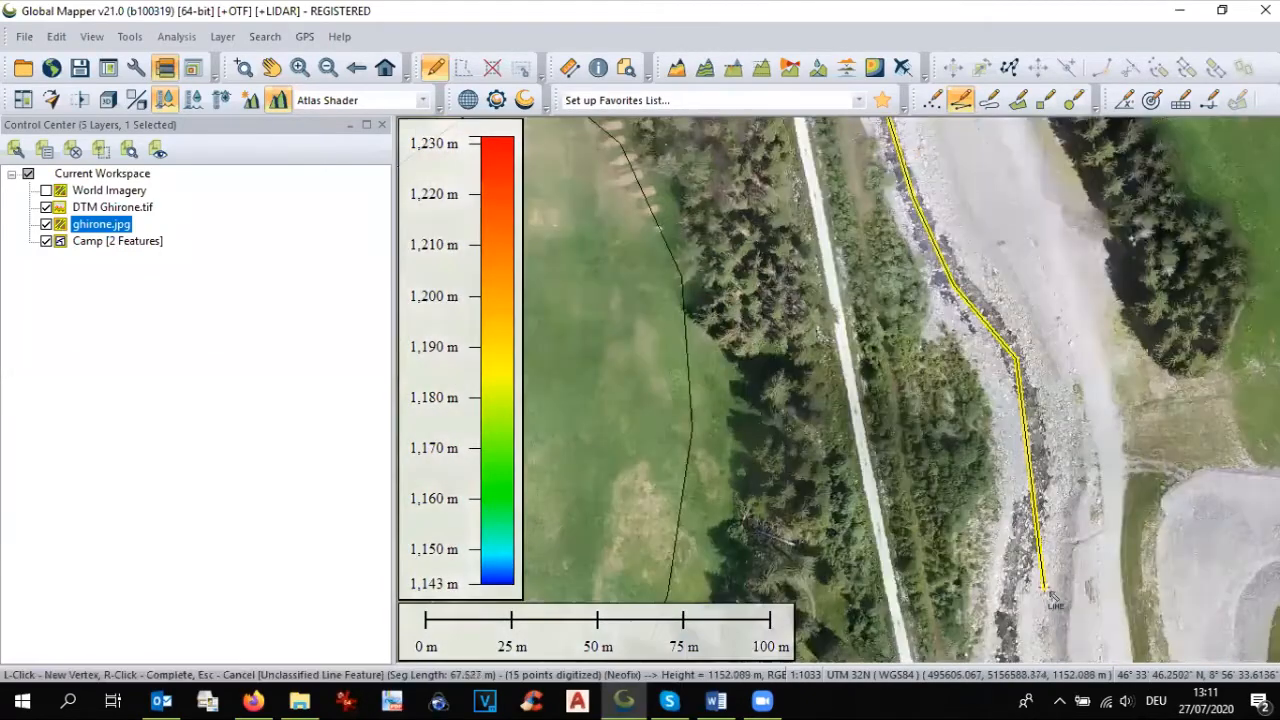
click(1037, 460)
click(1038, 528)
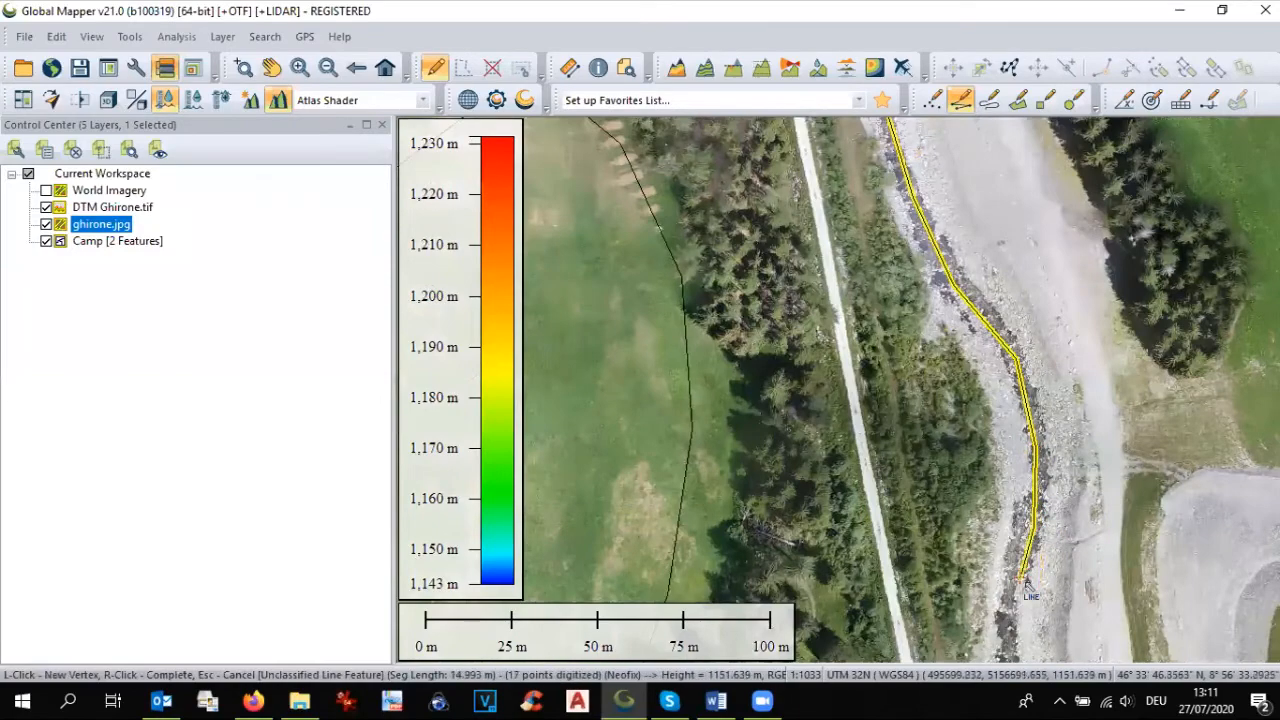
key(Down)
key(Down)
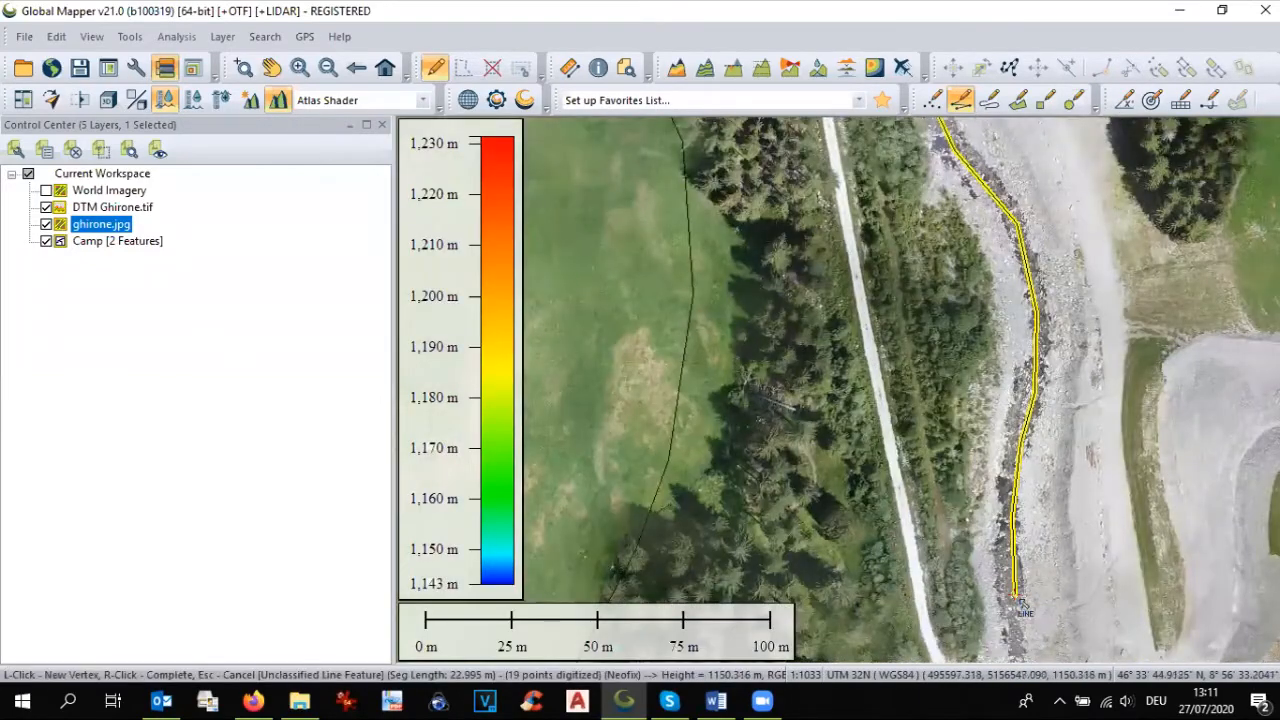
key(Down)
click(1028, 600)
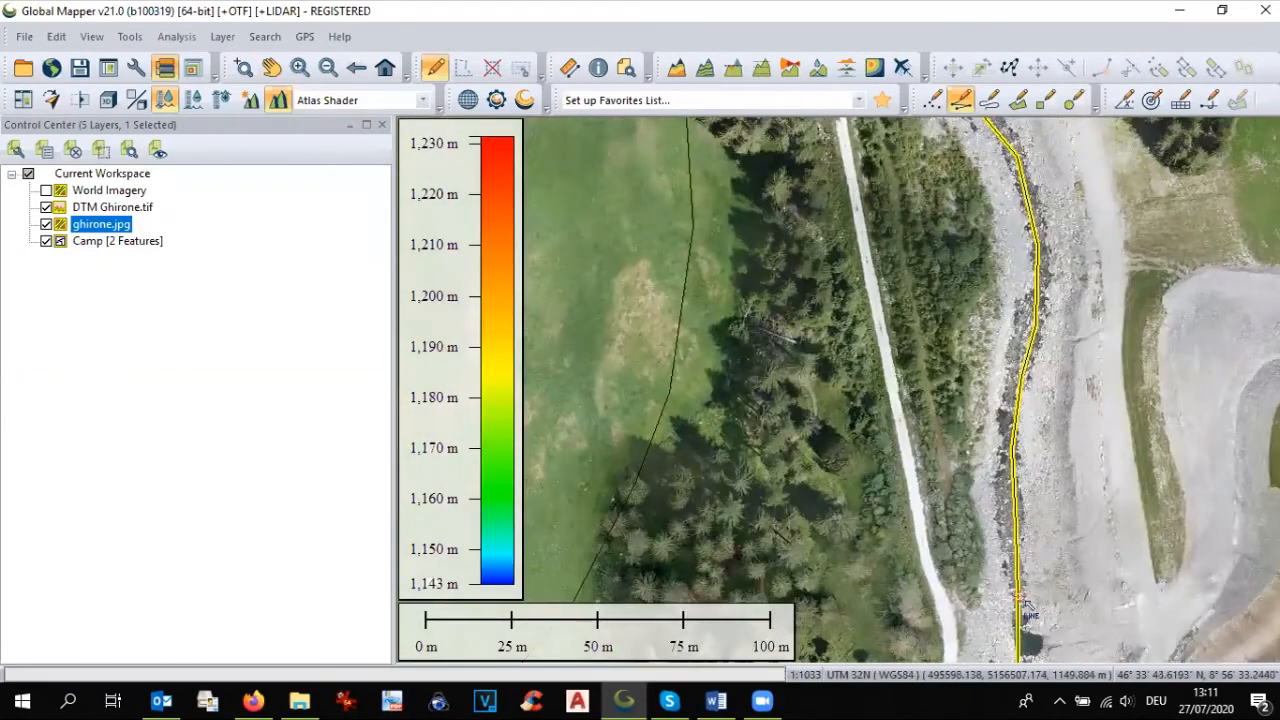
key(Down)
click(1038, 600)
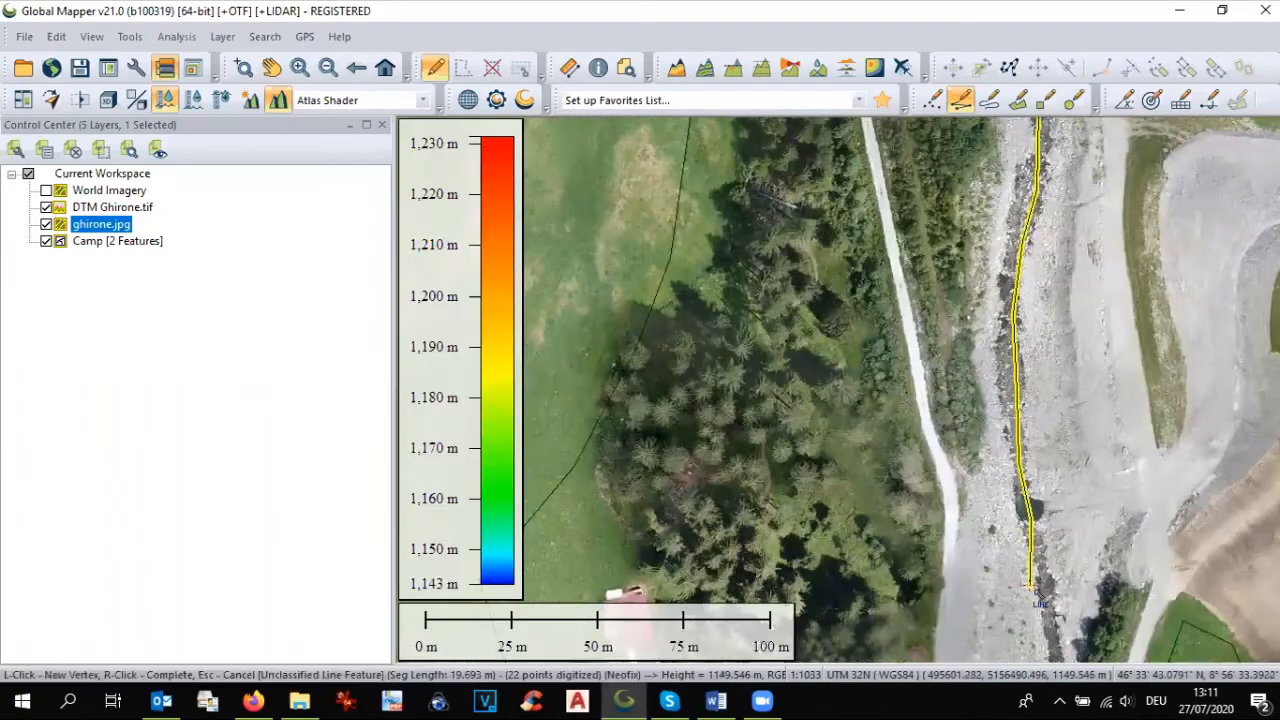
key(Down)
click(1036, 592)
key(Down)
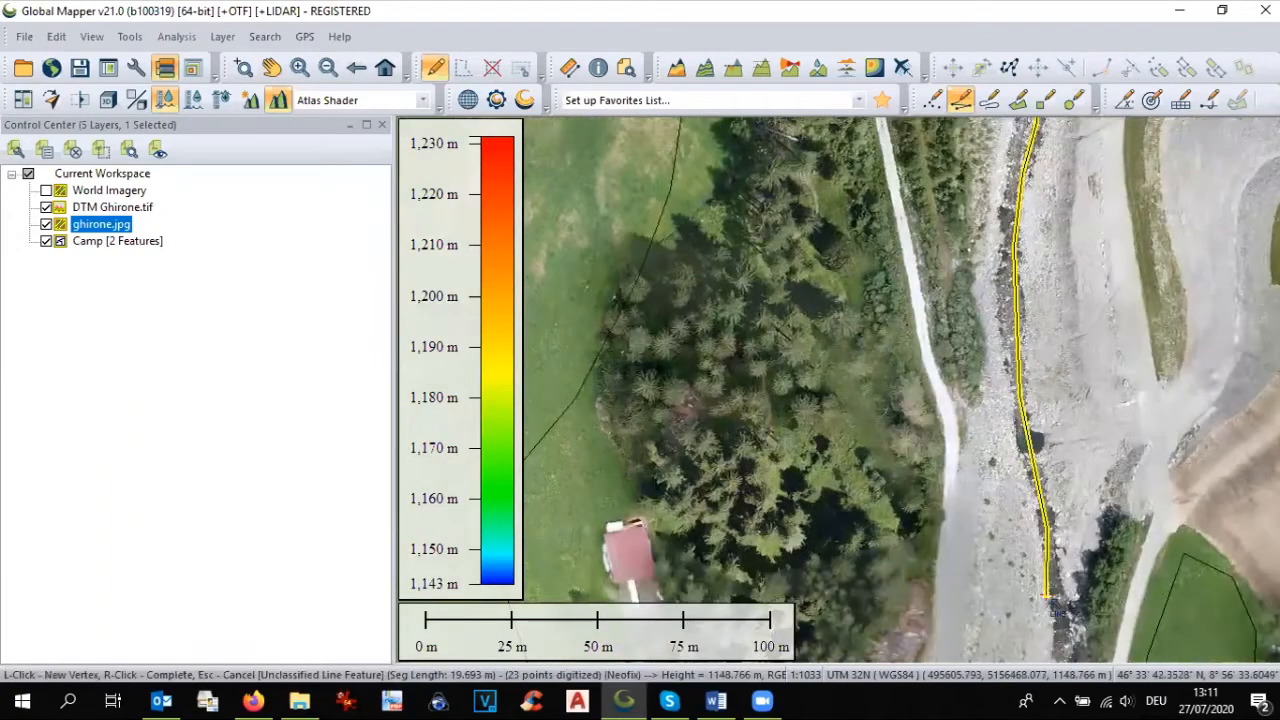
key(Down)
click(1070, 598)
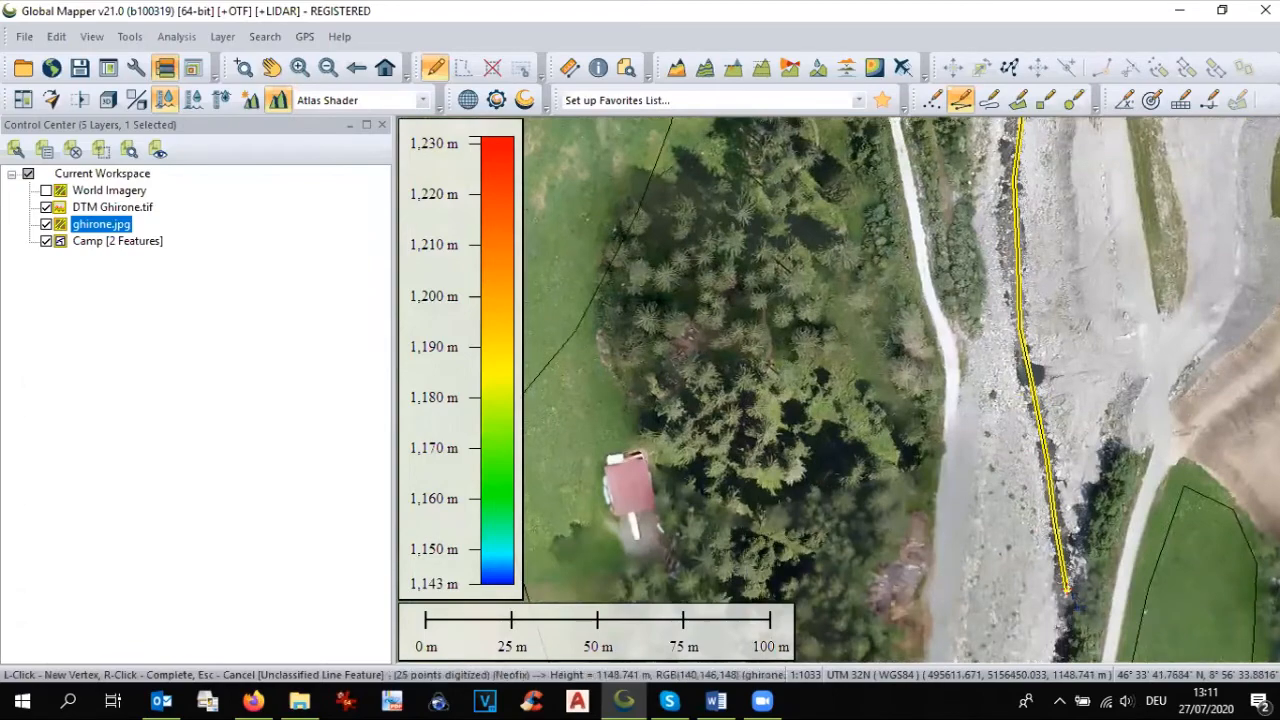
key(Down)
key(Down)
click(1068, 592)
key(Down)
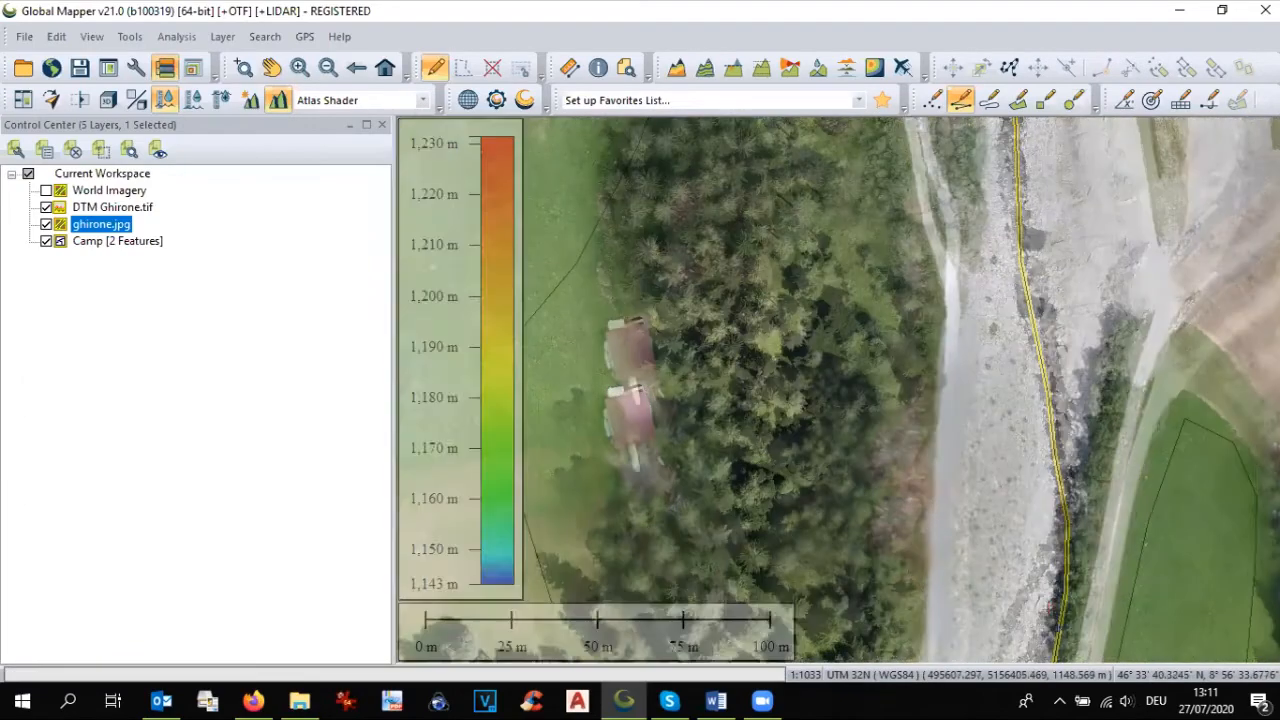
click(1041, 571)
key(Down)
click(1012, 549)
key(Down)
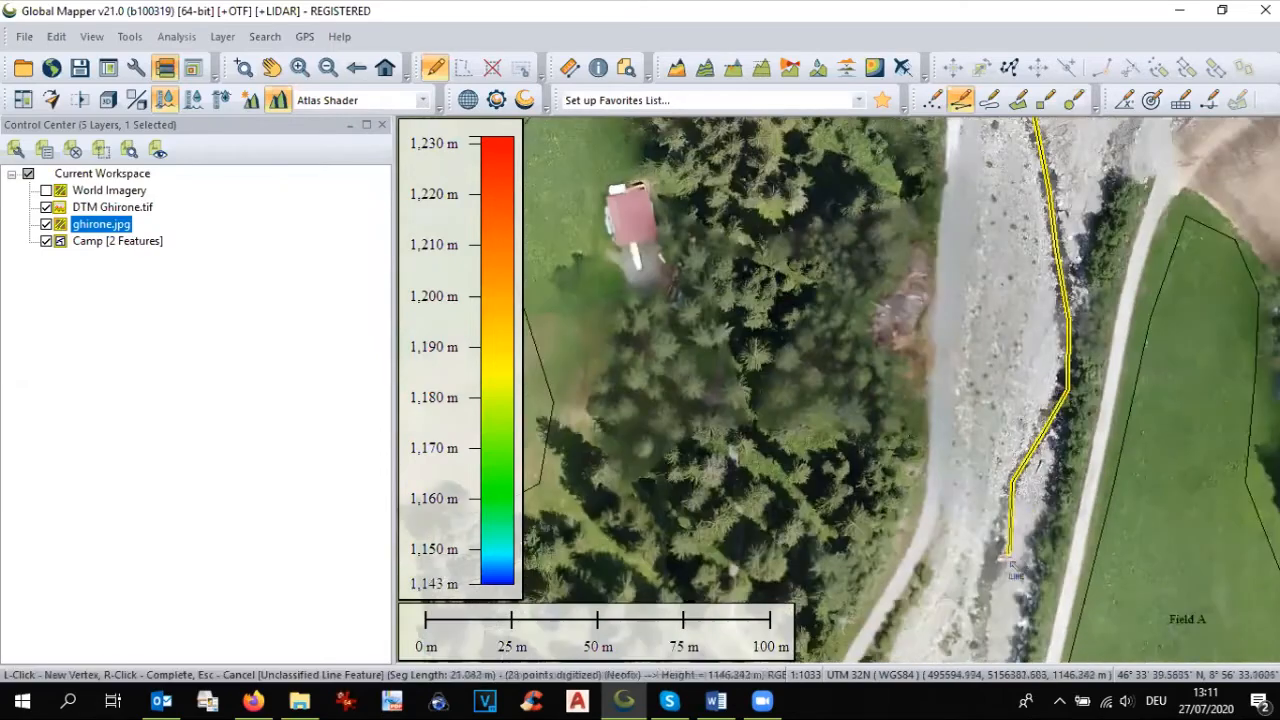
click(995, 575)
key(Down)
click(985, 553)
key(Down)
click(981, 560)
key(Down)
key(Down)
key(Down)
key(Down)
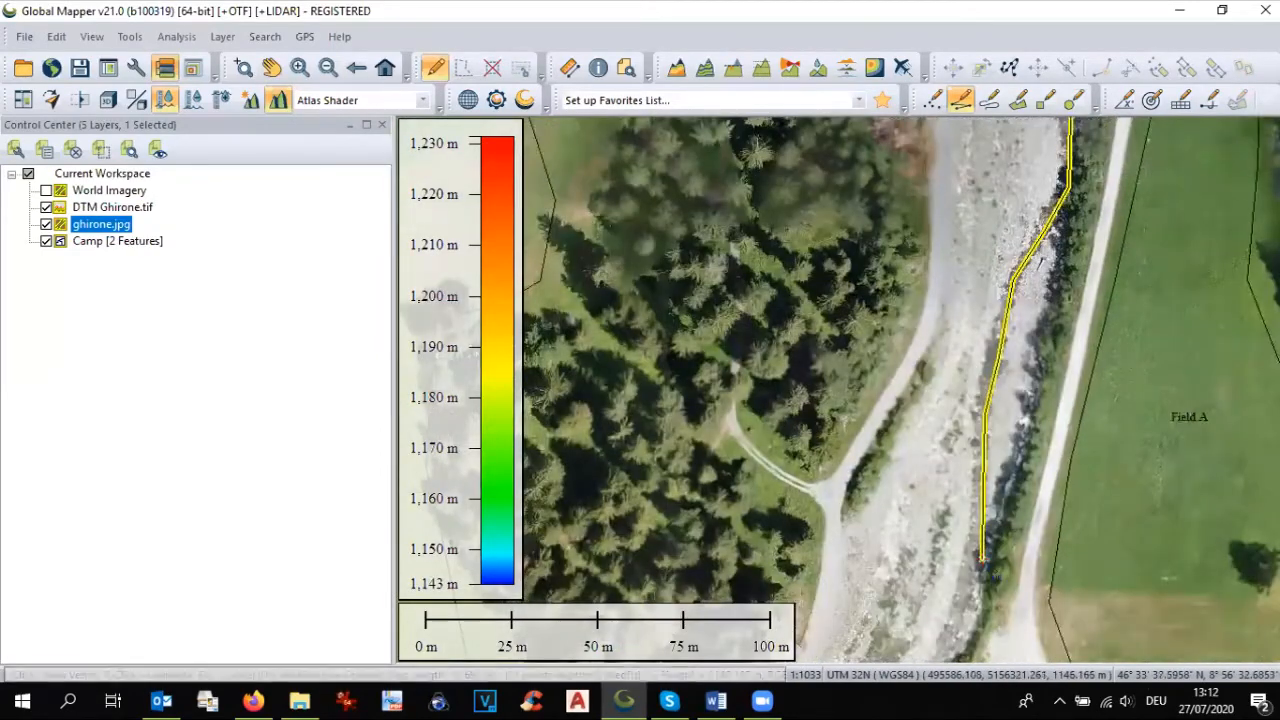
key(Down)
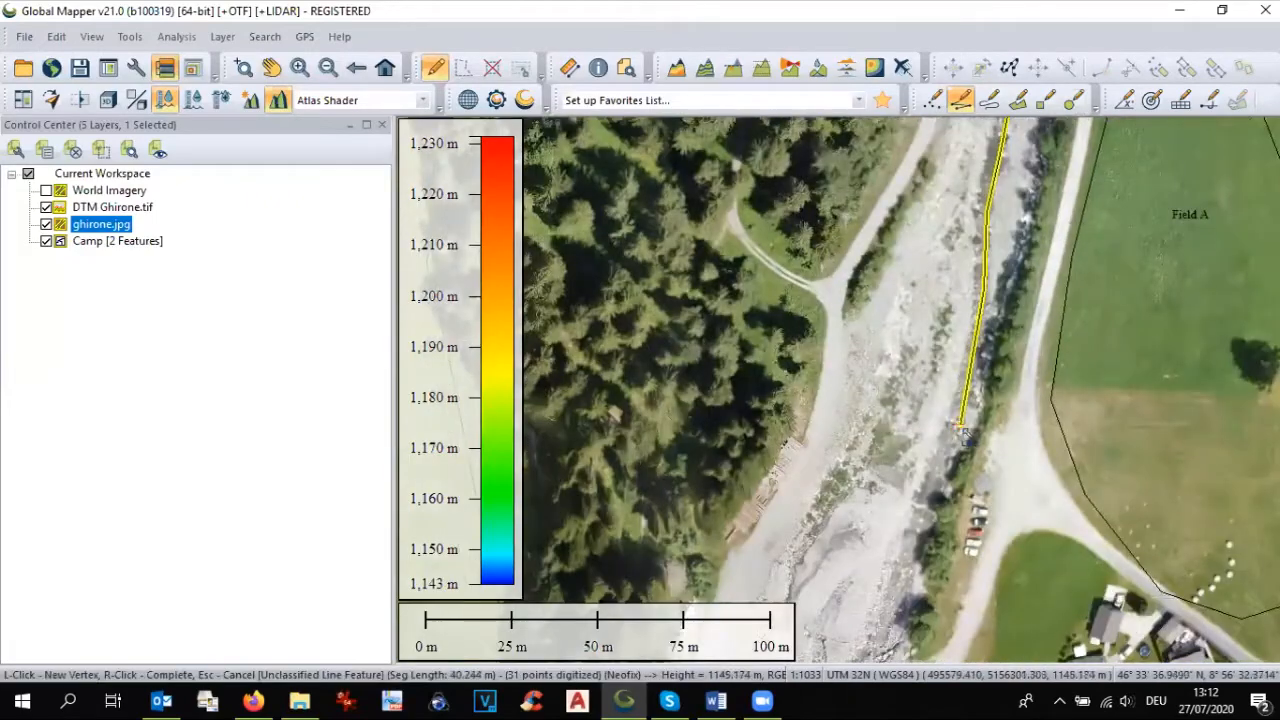
click(948, 438)
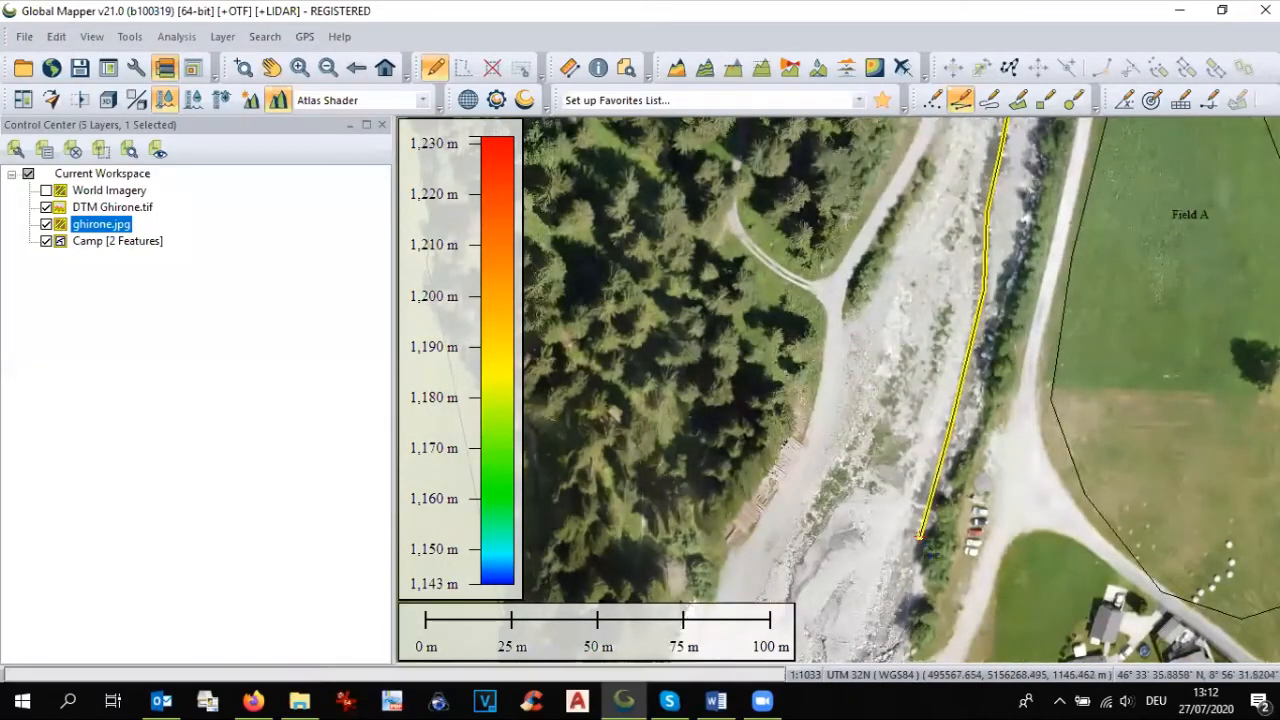
key(Down)
key(Down)
click(881, 515)
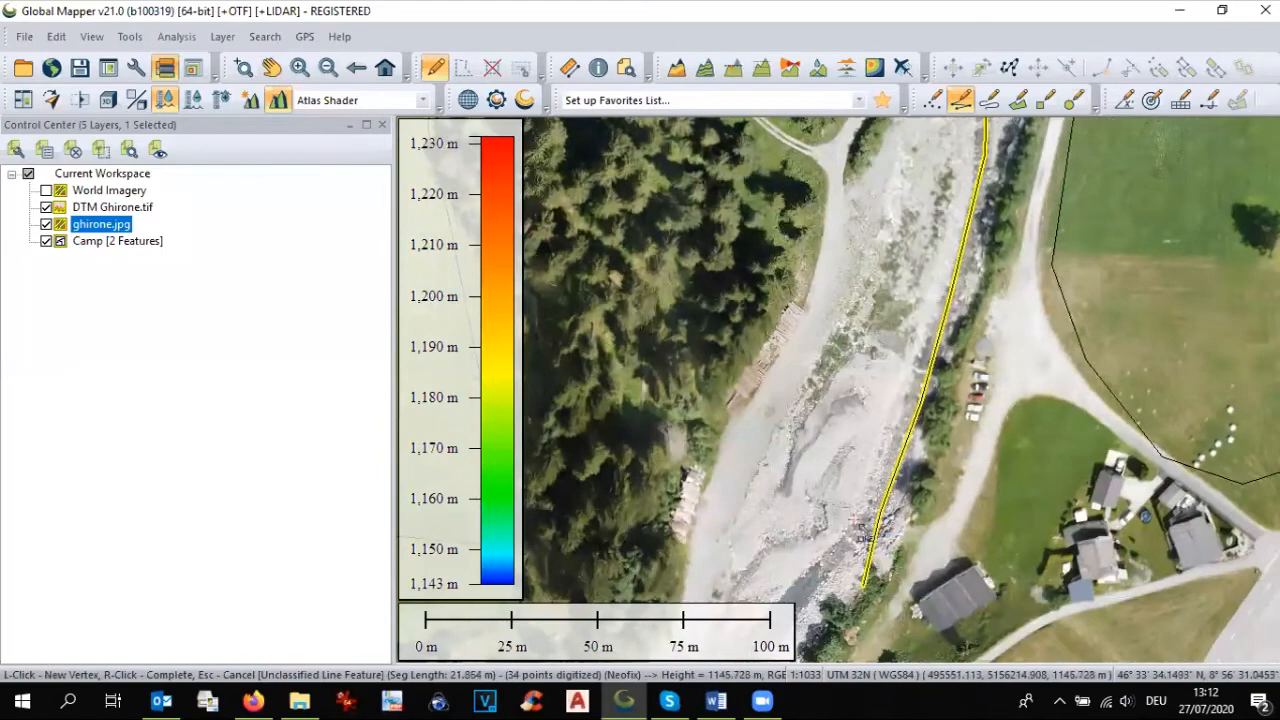
key(Down)
click(798, 528)
key(Down)
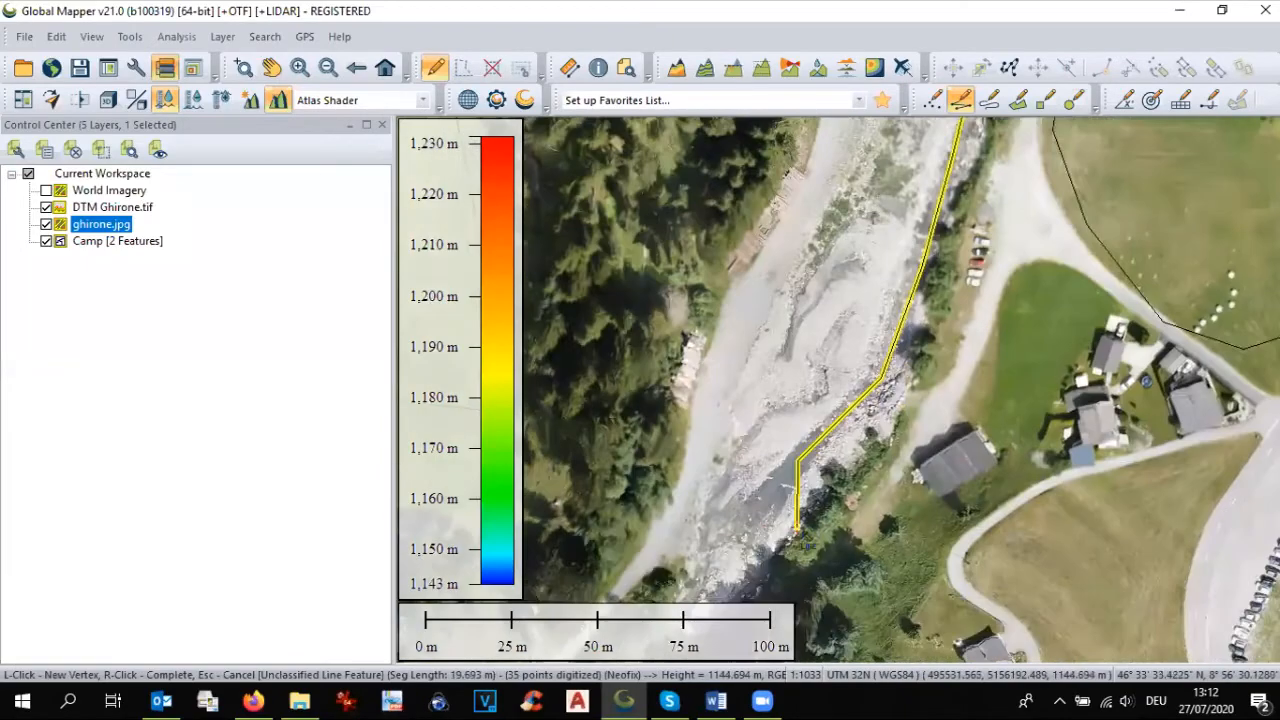
click(742, 545)
key(Down)
key(Page_Down)
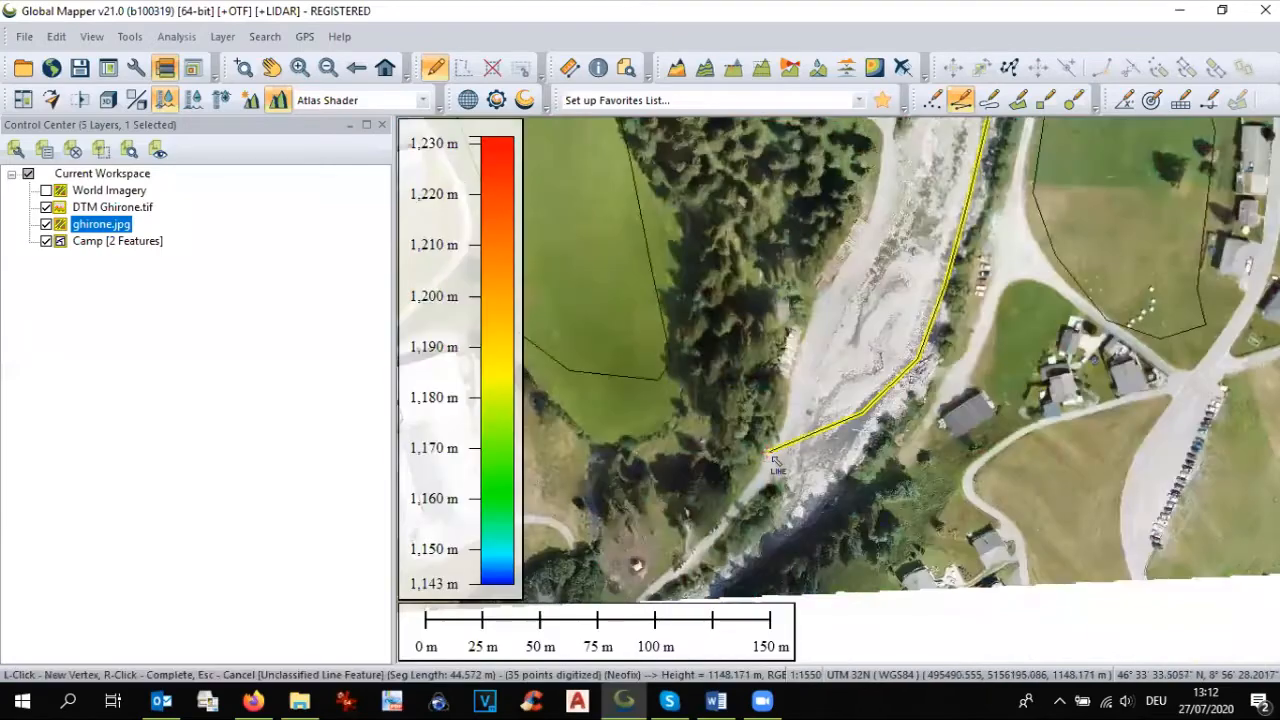
click(828, 458)
click(812, 490)
key(Down)
key(Down)
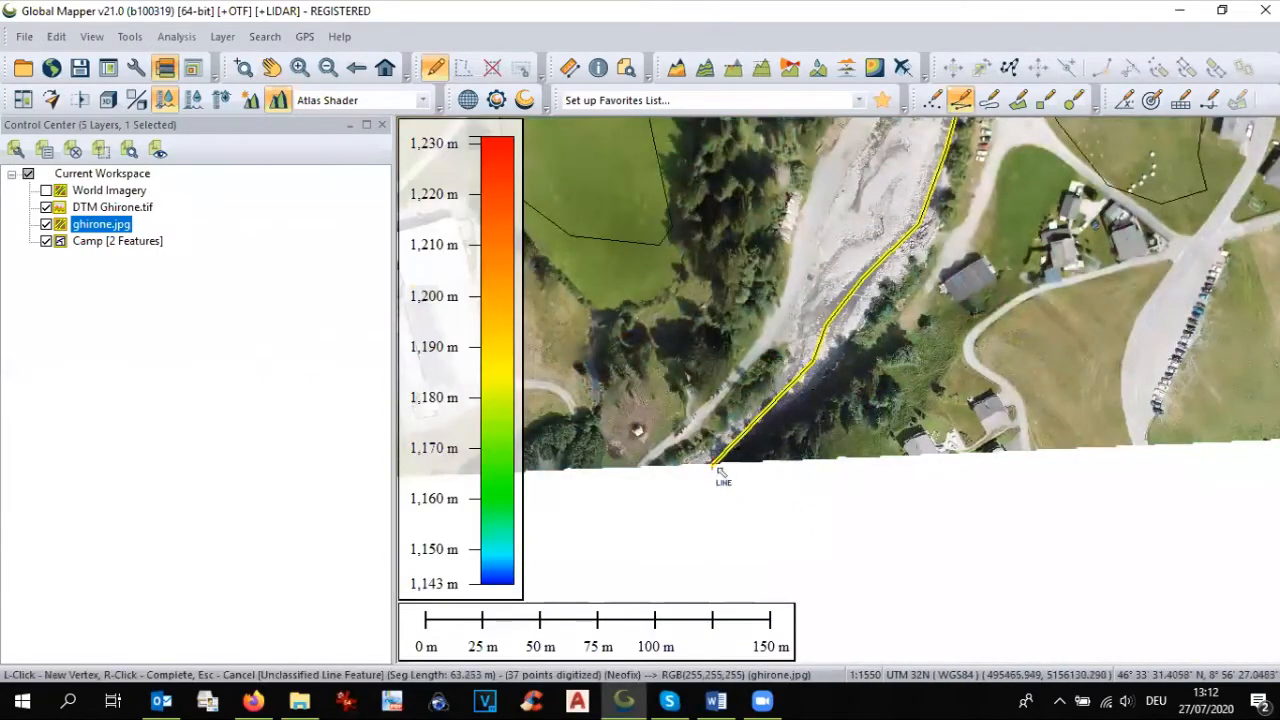
click(716, 467)
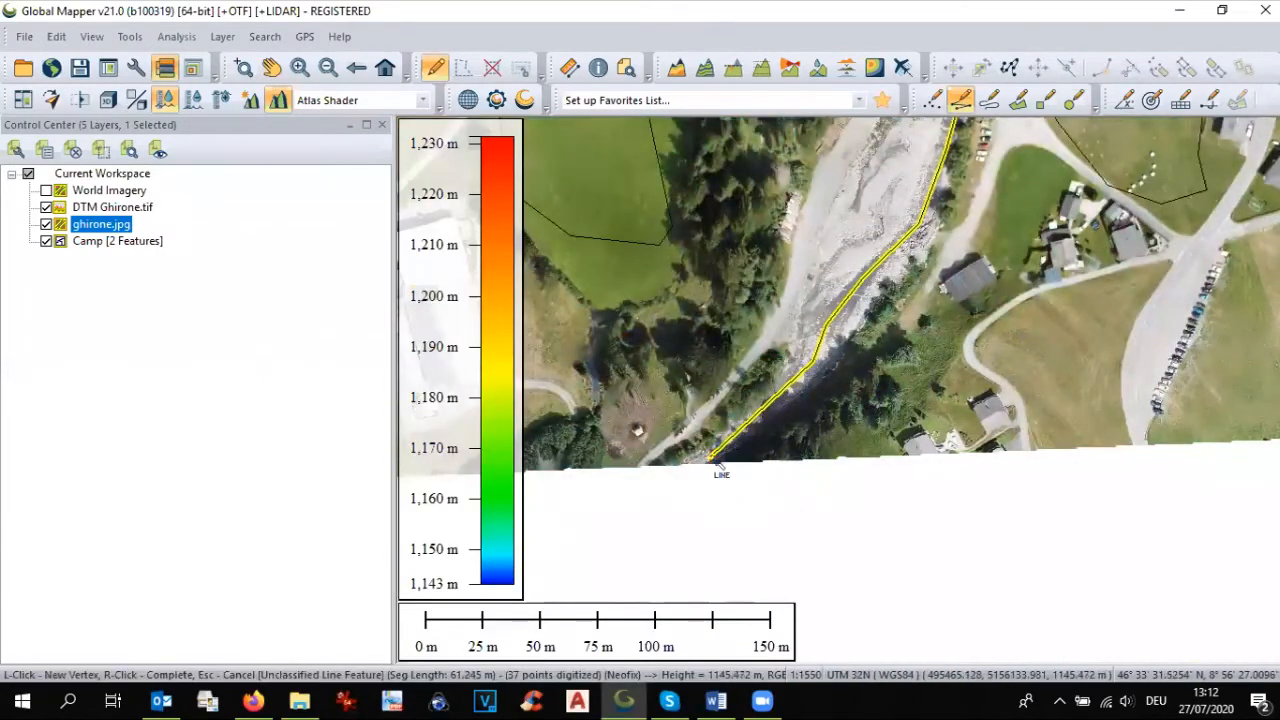
click(700, 465)
right_click(698, 465)
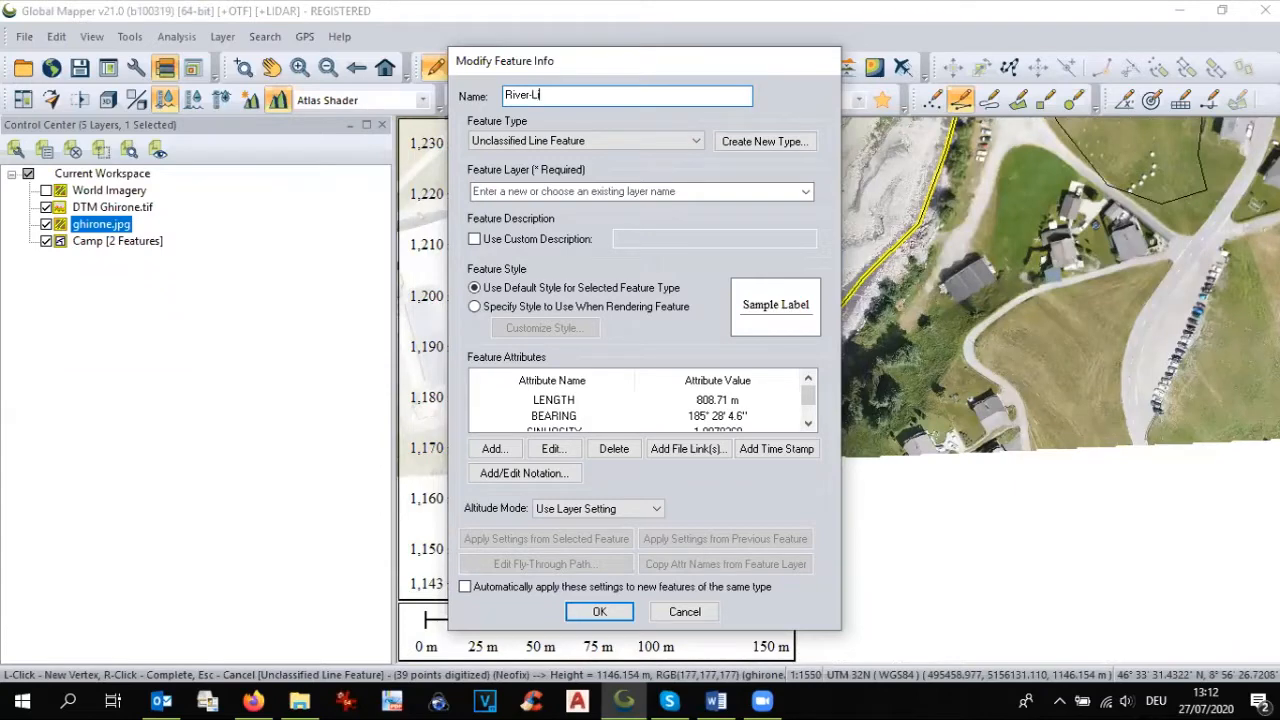
Step: Name the new line River-Line and assign it to a new feature layer called River-line
text(ne)
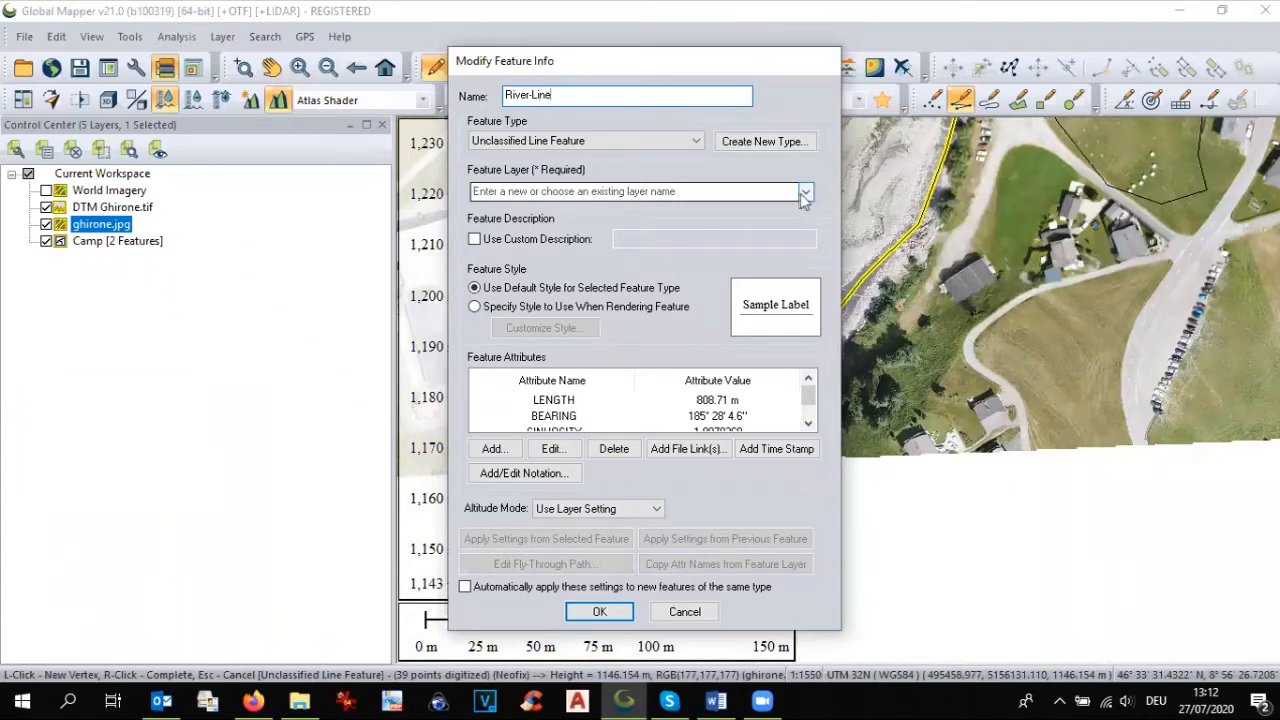
click(807, 193)
click(778, 212)
click(720, 193)
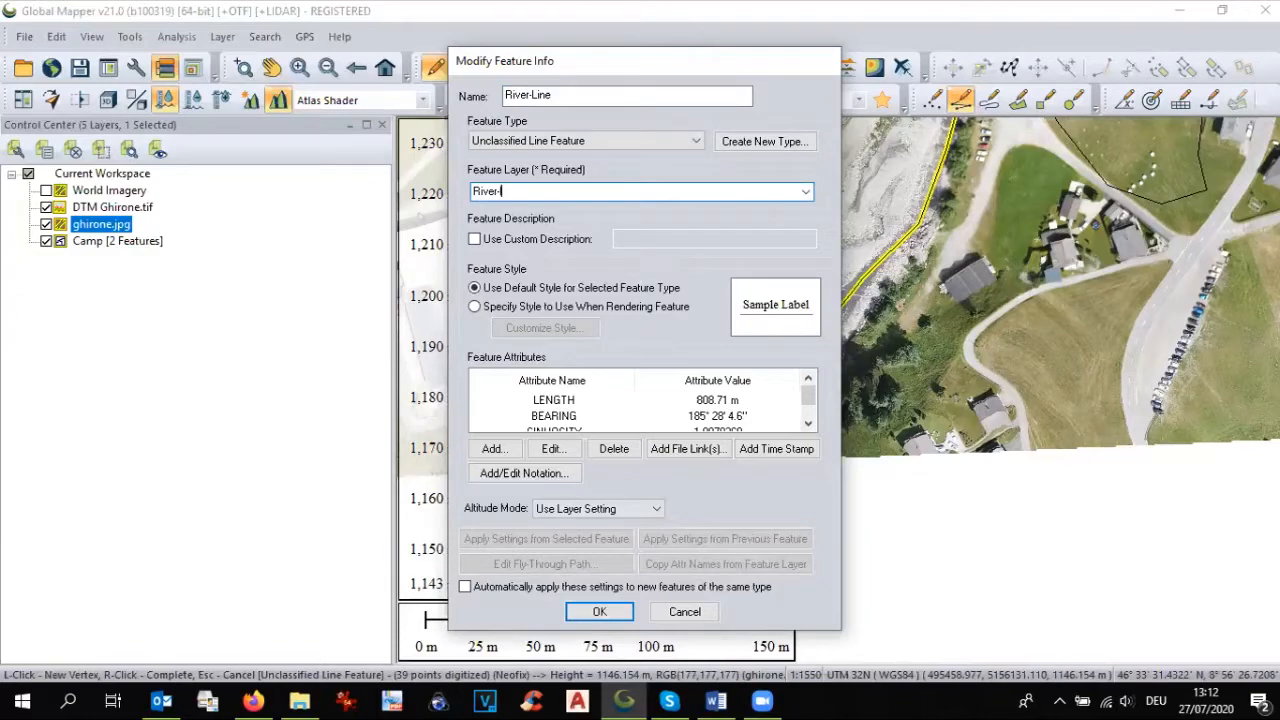
click(621, 613)
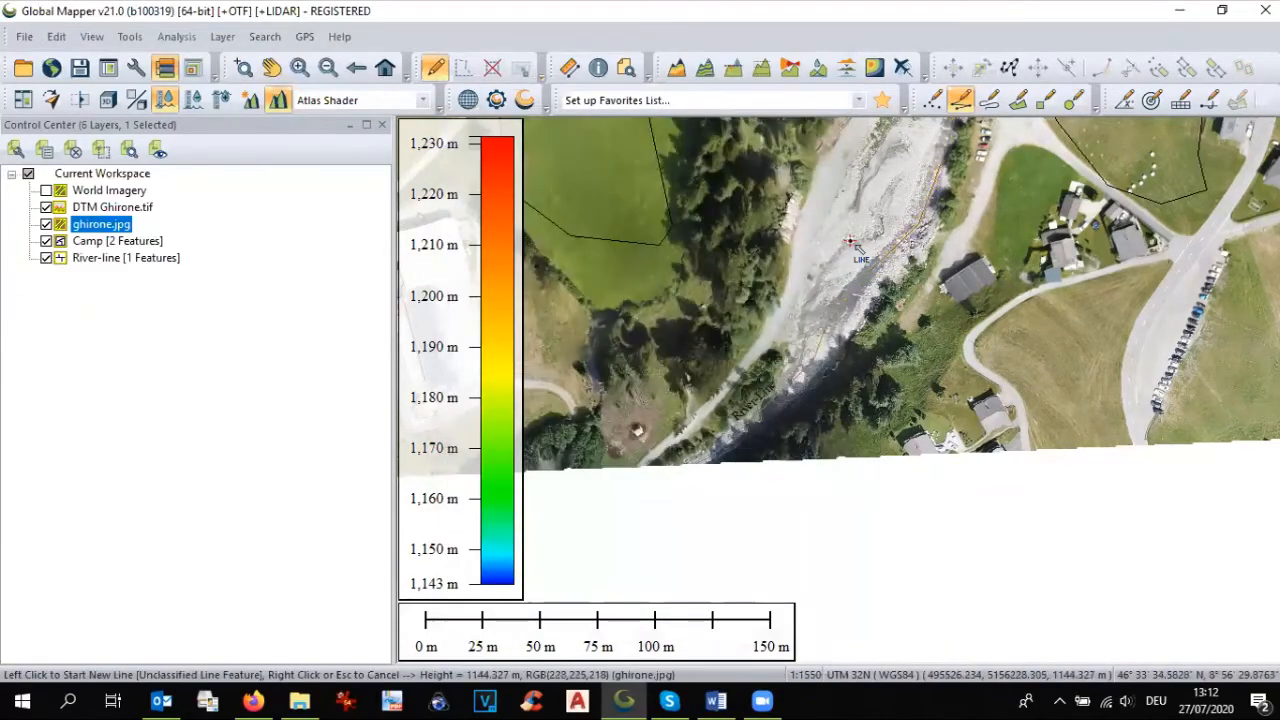
Step: Hide the Camp, ghirone.jpg and DTM Ghirone.tif layers and view the whole river line on its own
scroll(851, 242, up, 1)
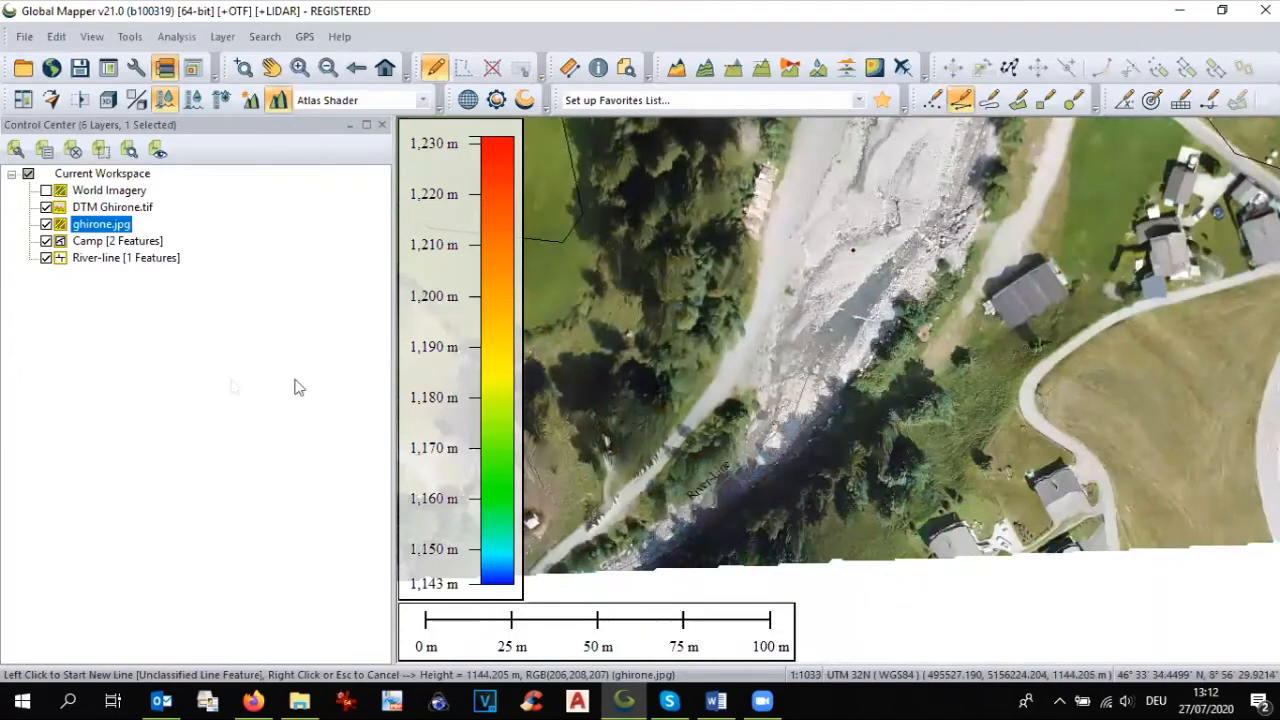
click(47, 240)
click(46, 224)
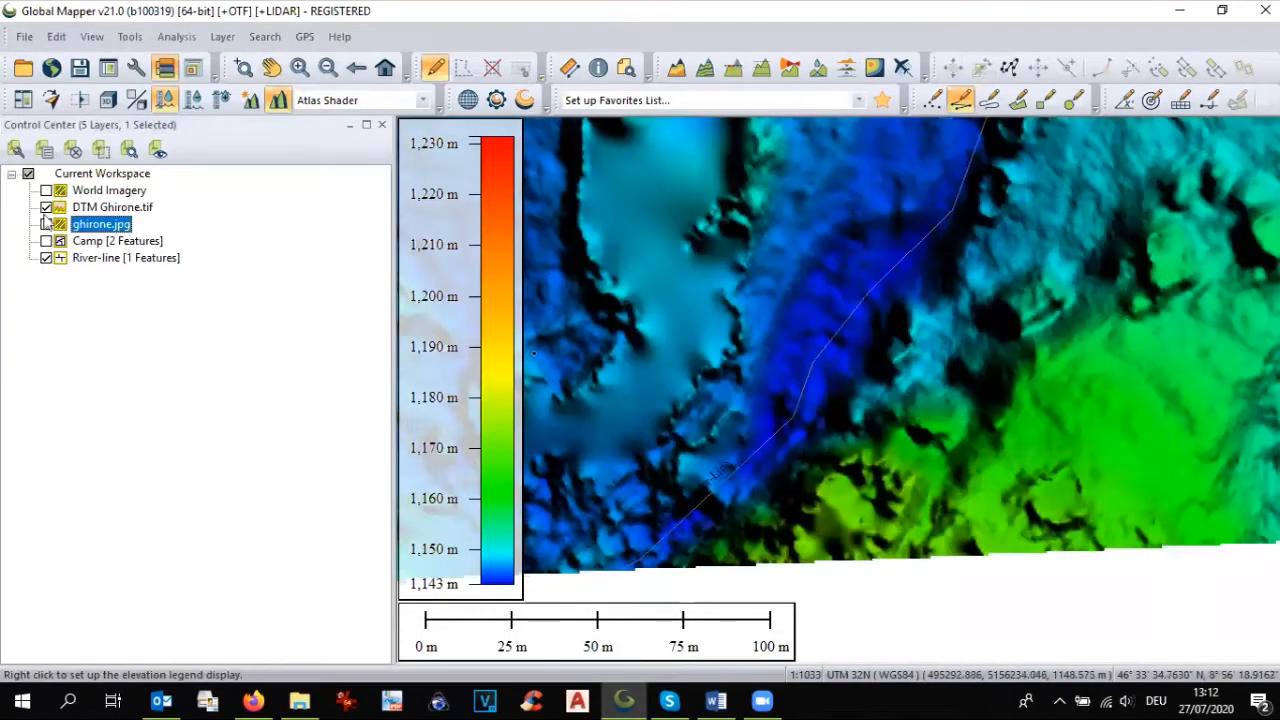
click(46, 207)
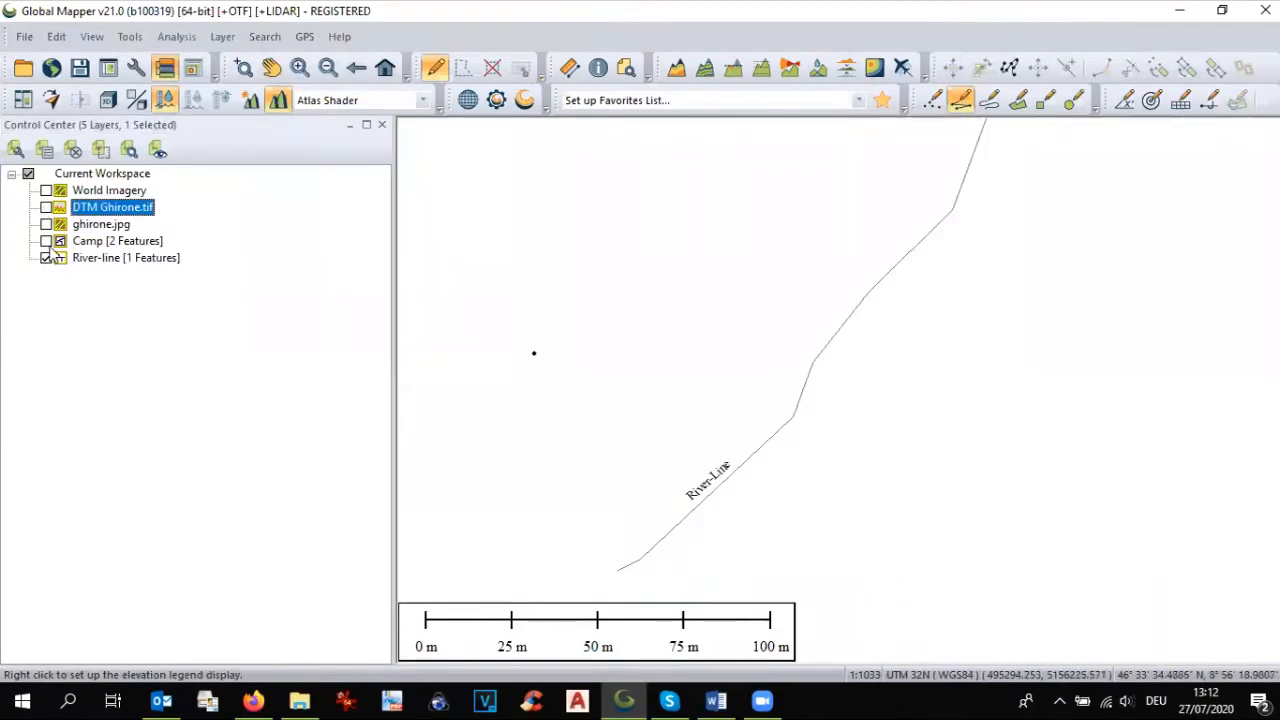
scroll(565, 390, down, 1)
scroll(745, 455, down, 3)
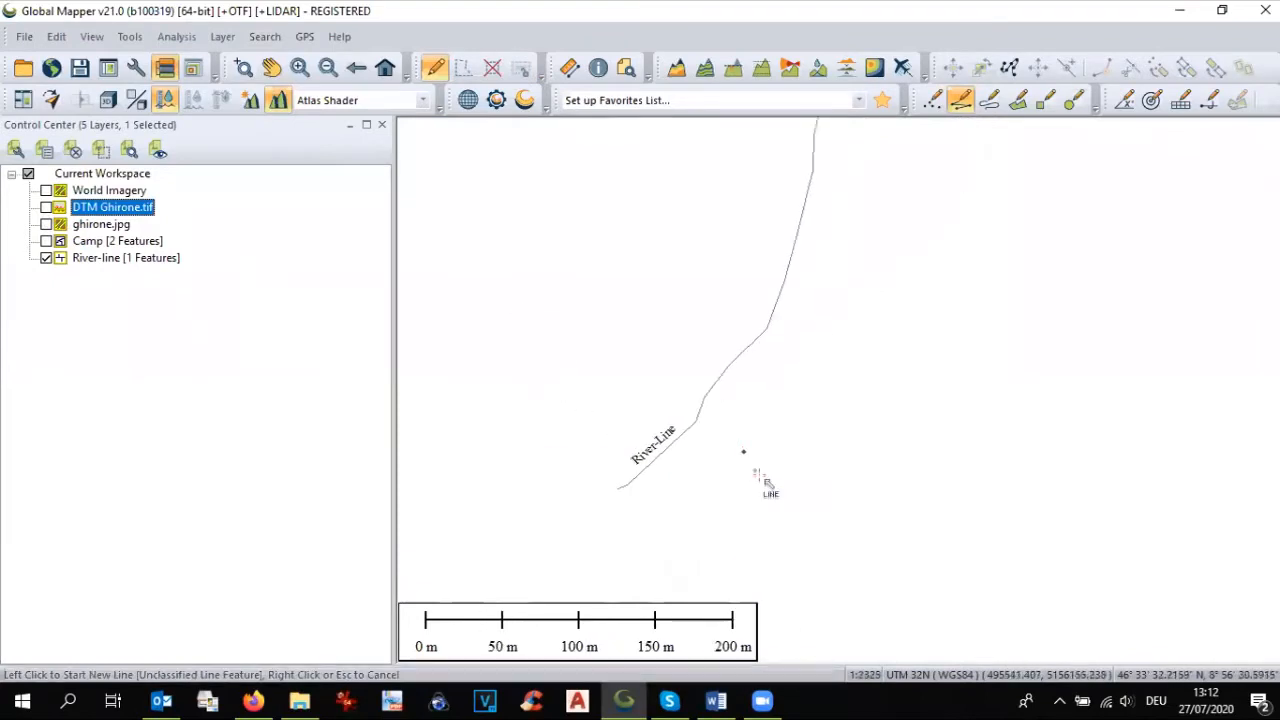
scroll(775, 440, down, 2)
scroll(771, 220, up, 1)
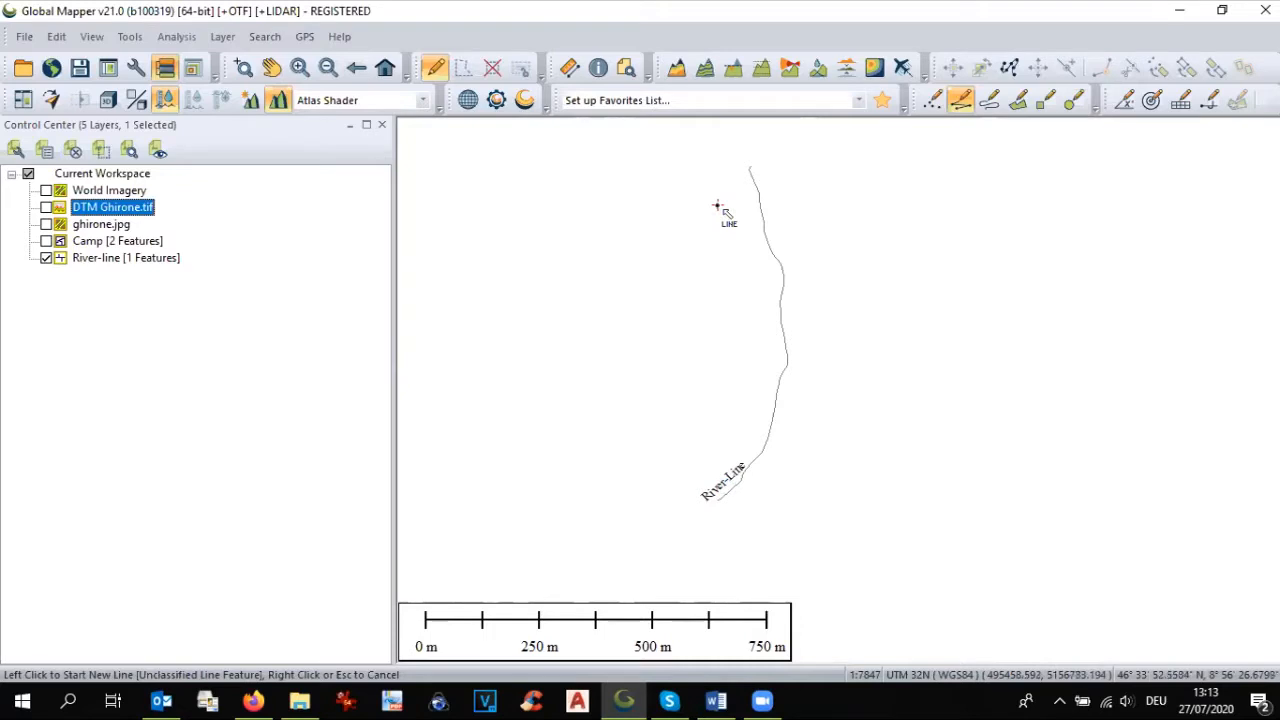
Step: Select all features of the River-line layer with the Digitizer tool
scroll(755, 170, up, 1)
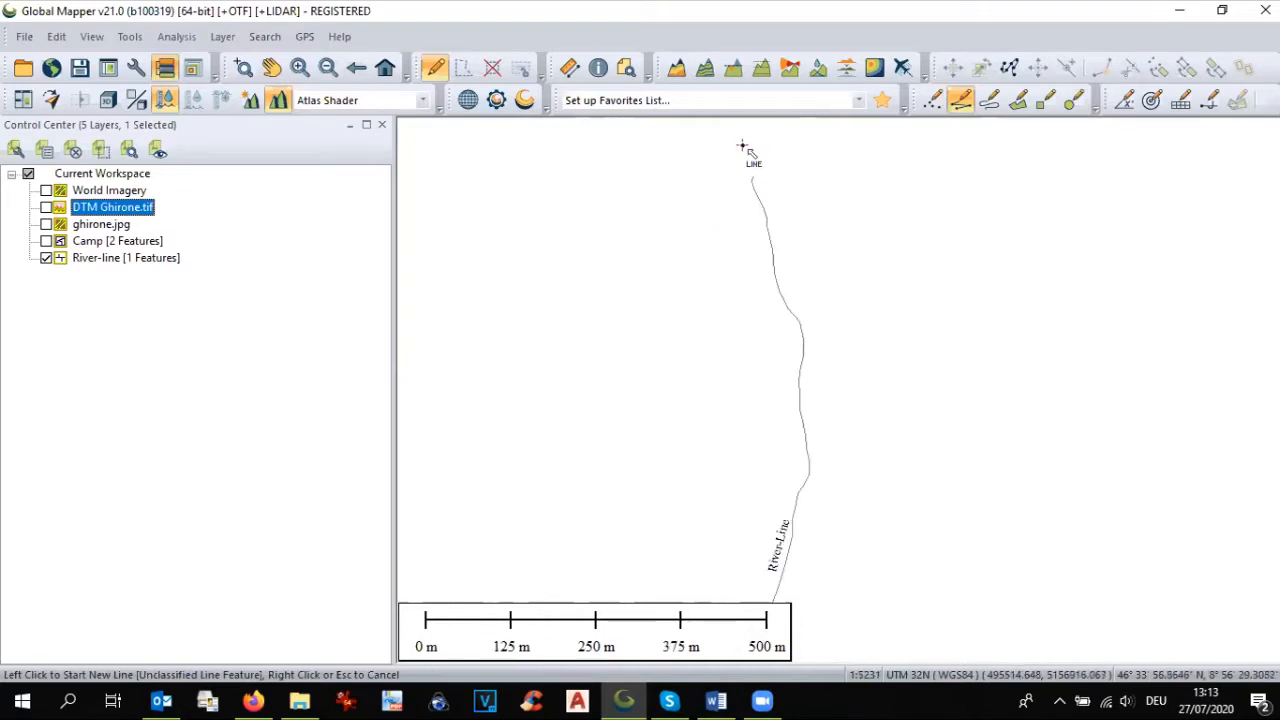
scroll(747, 214, down, 1)
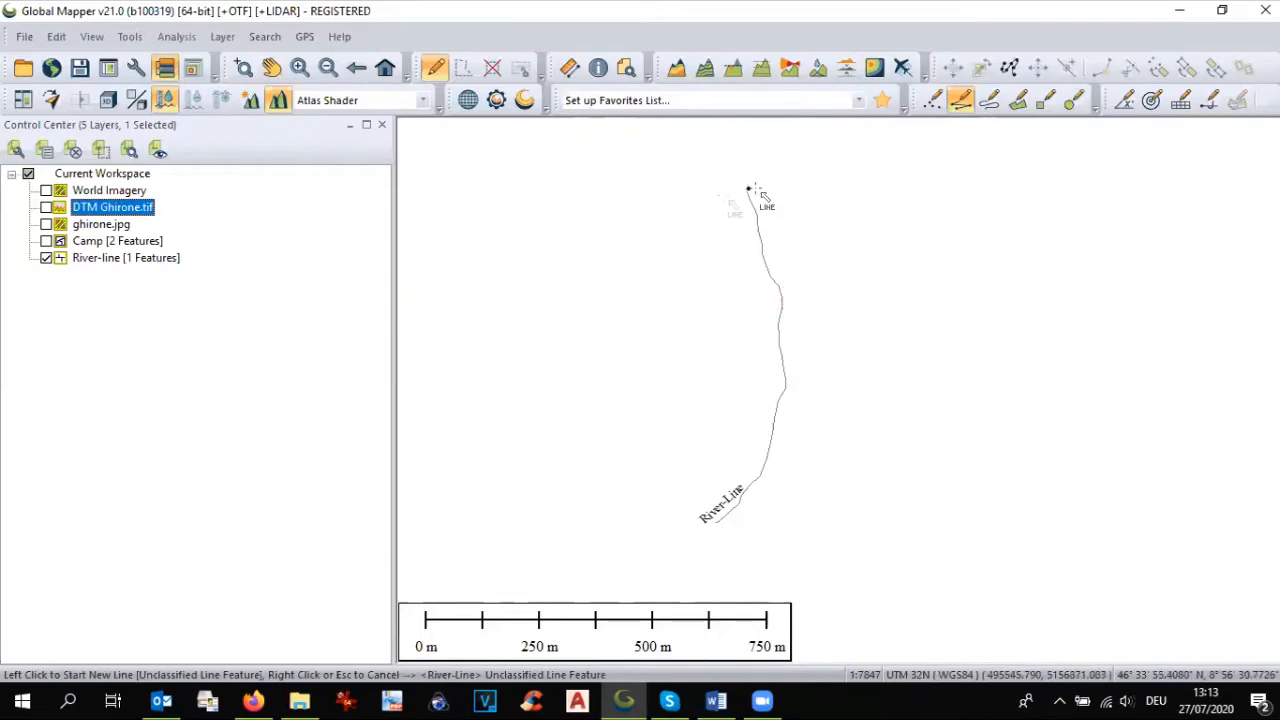
click(92, 258)
right_click(92, 259)
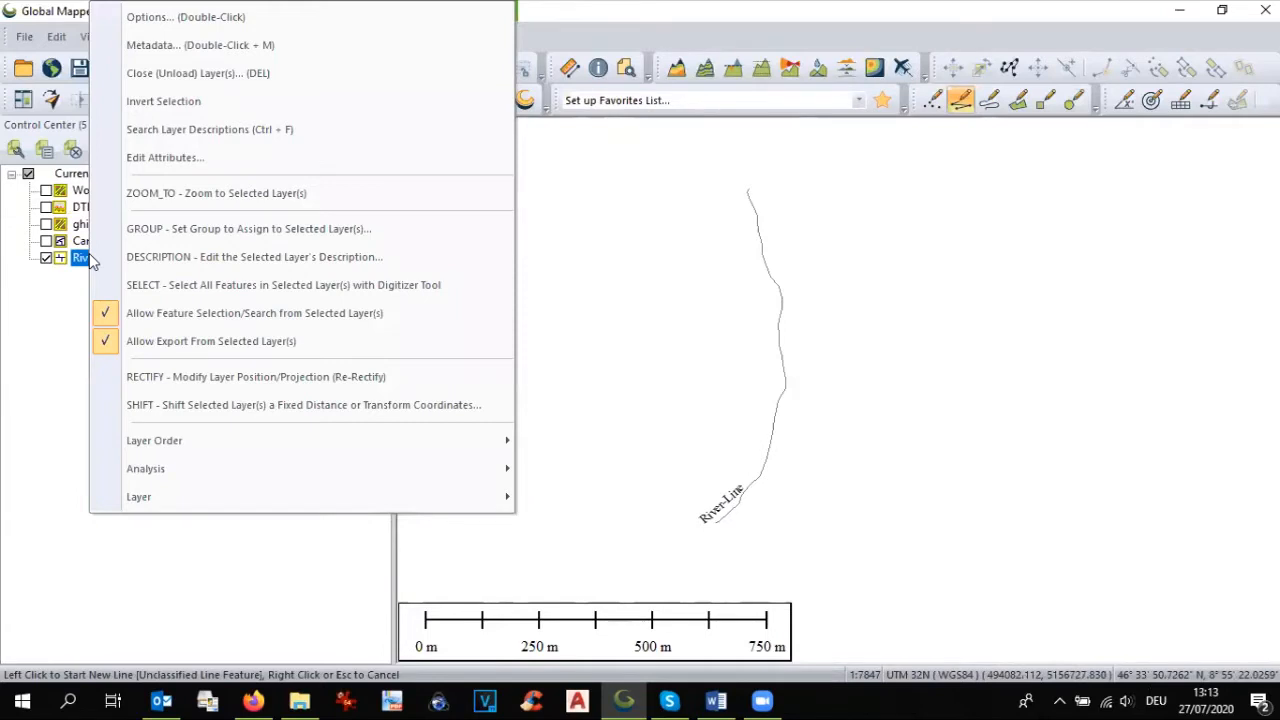
click(166, 285)
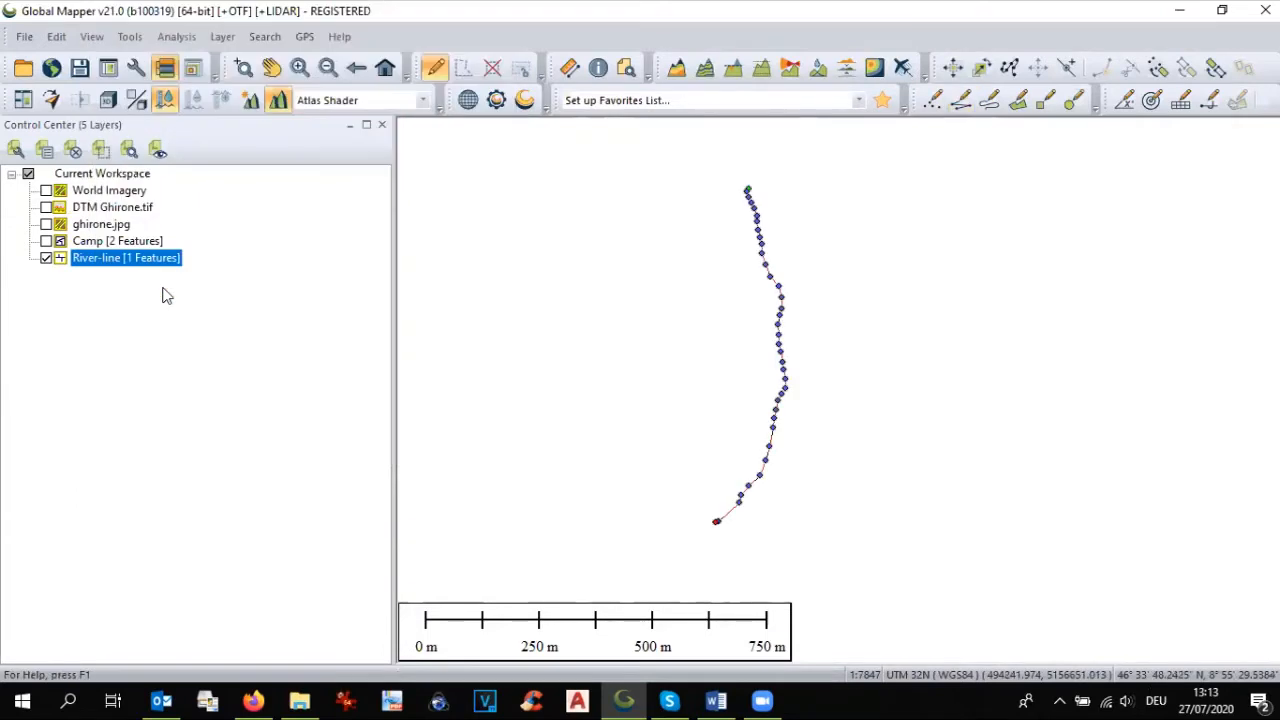
Step: Create one buffer zone with a fixed distance of 3 meters on both sides of the river line, in a new River-Buffer layer
right_click(781, 362)
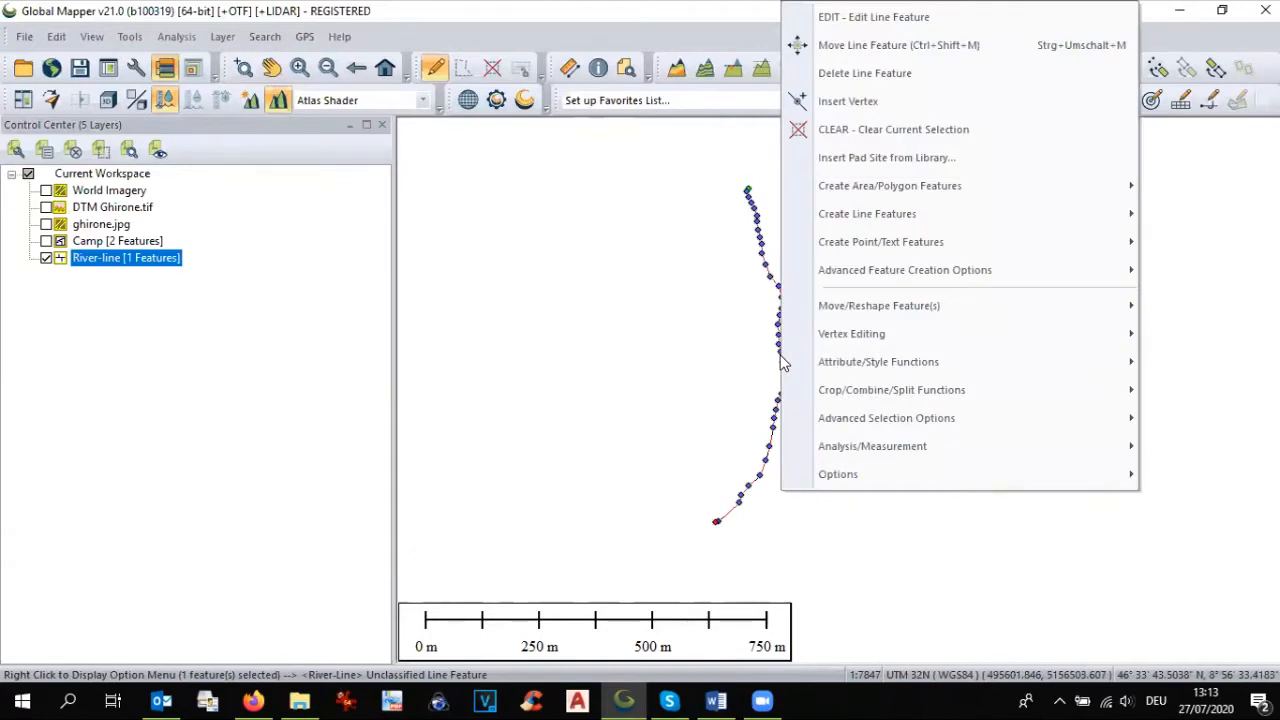
mouse_move(820, 273)
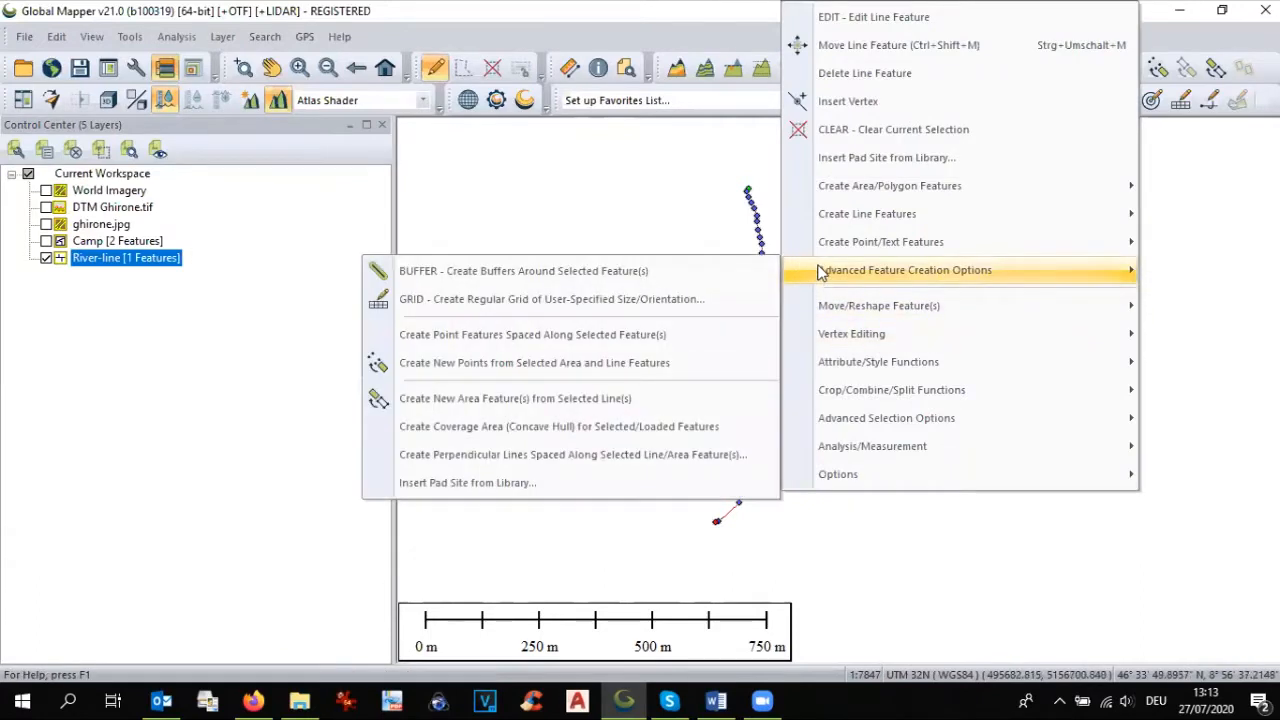
click(706, 271)
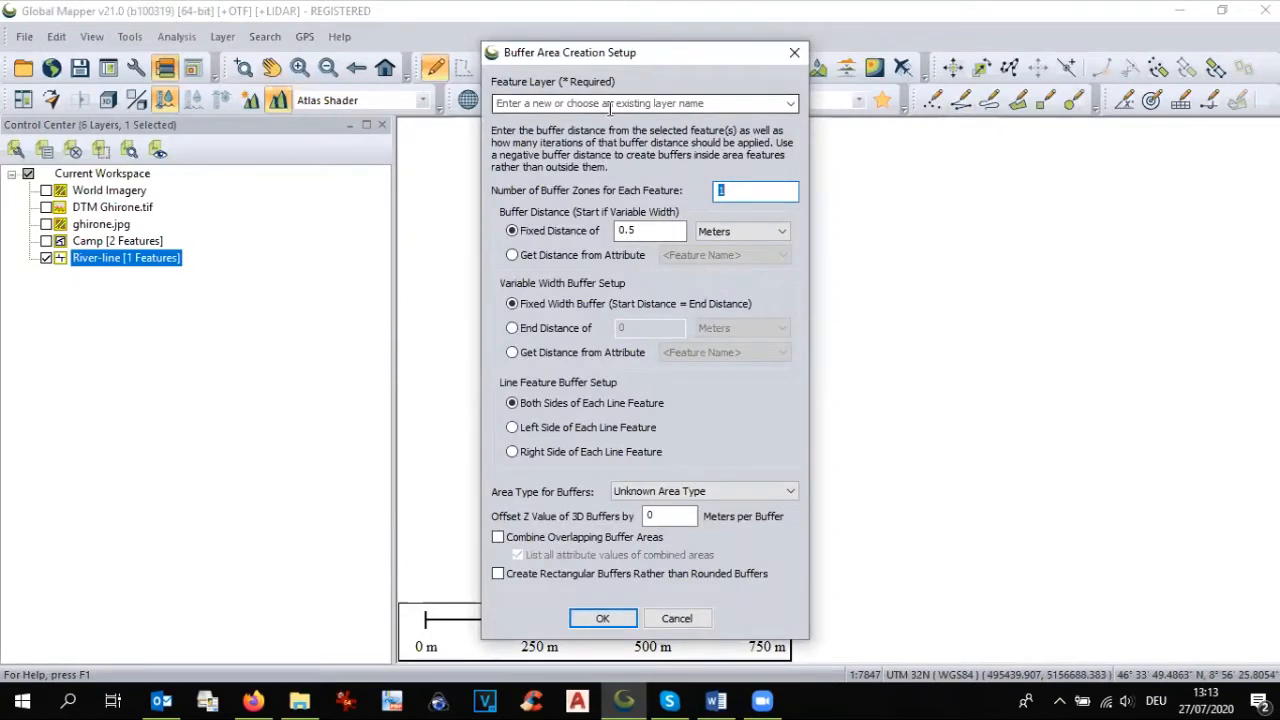
click(791, 106)
click(734, 123)
click(715, 104)
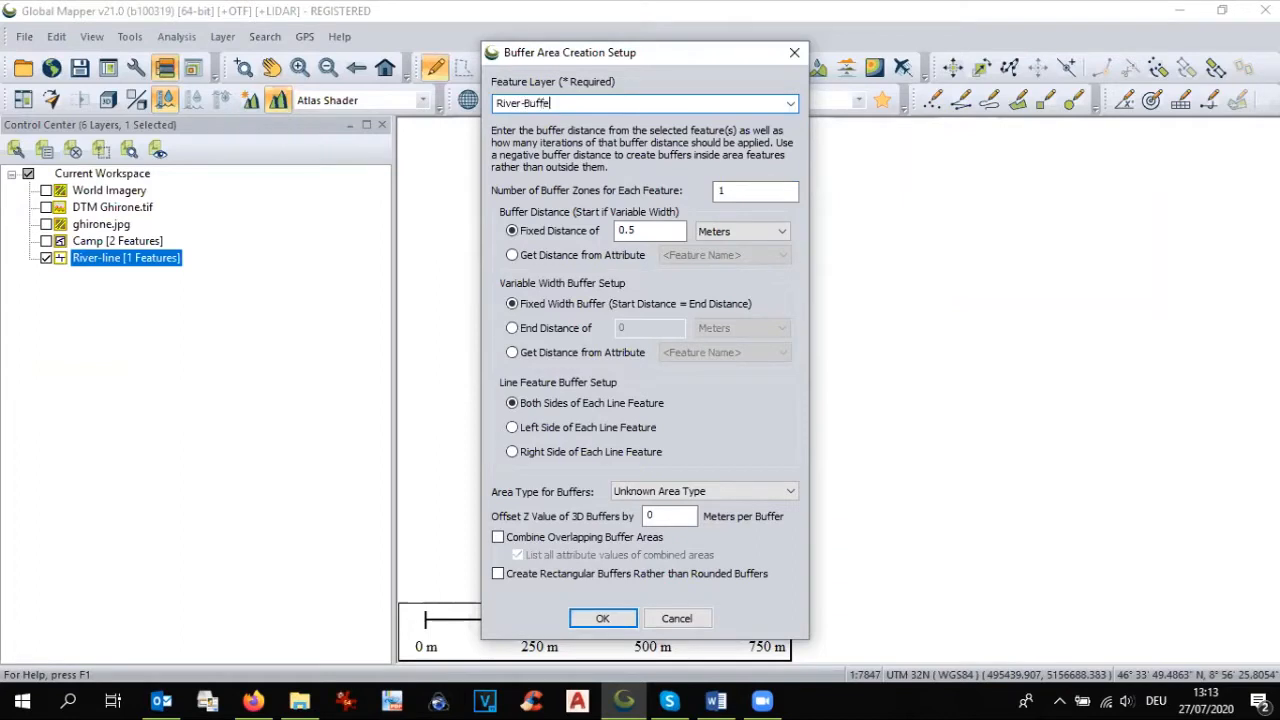
drag(684, 231, 588, 232)
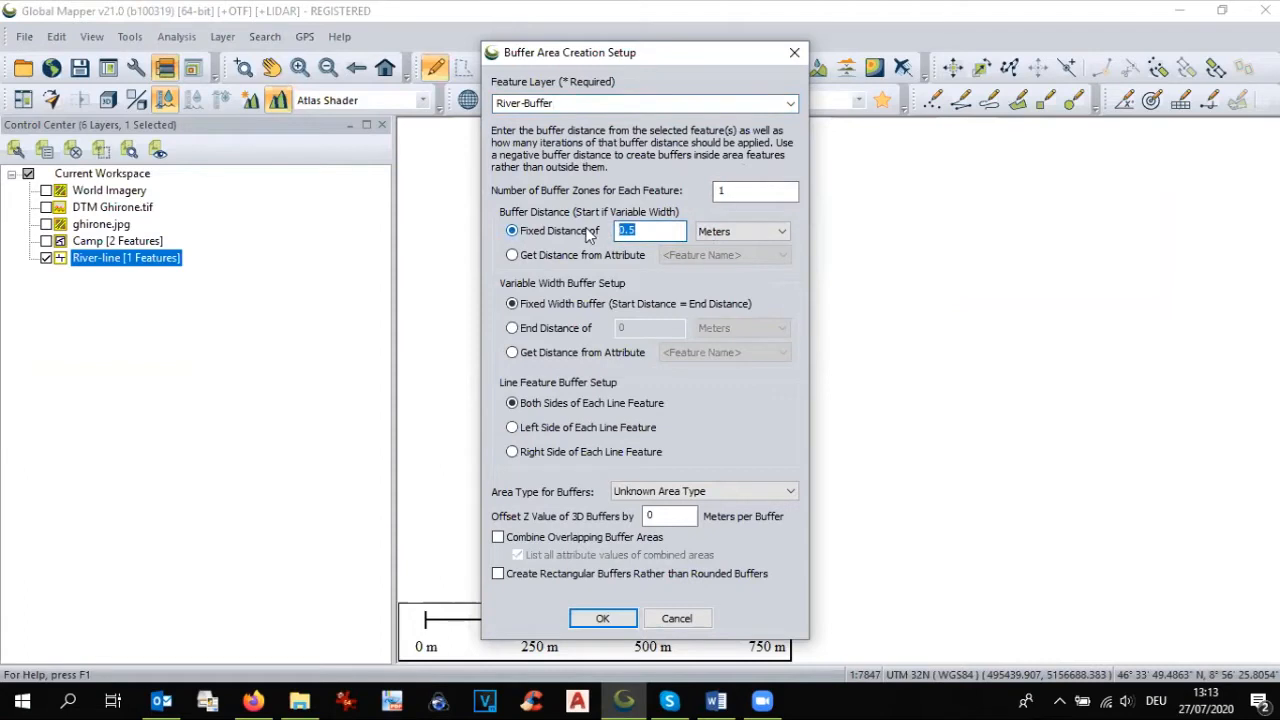
text(3)
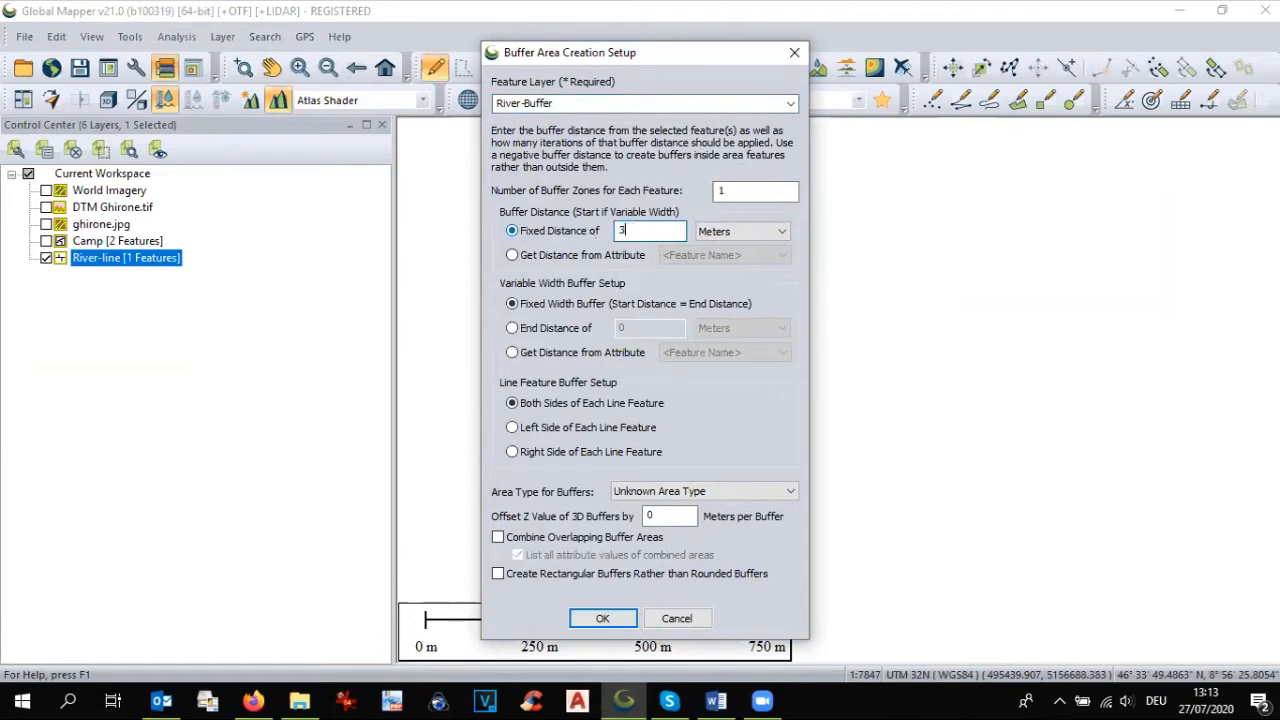
click(603, 618)
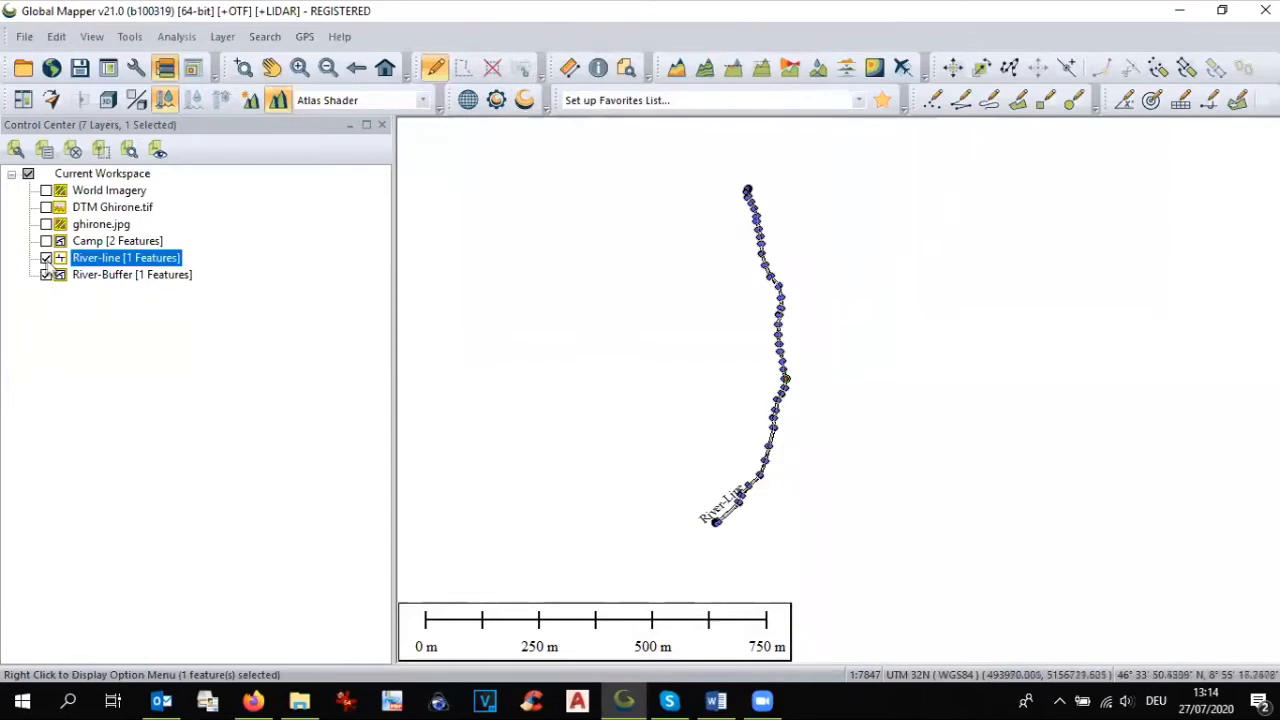
Step: Hide the River-line layer, clear the feature selection and inspect the buffer outline along the river
click(46, 258)
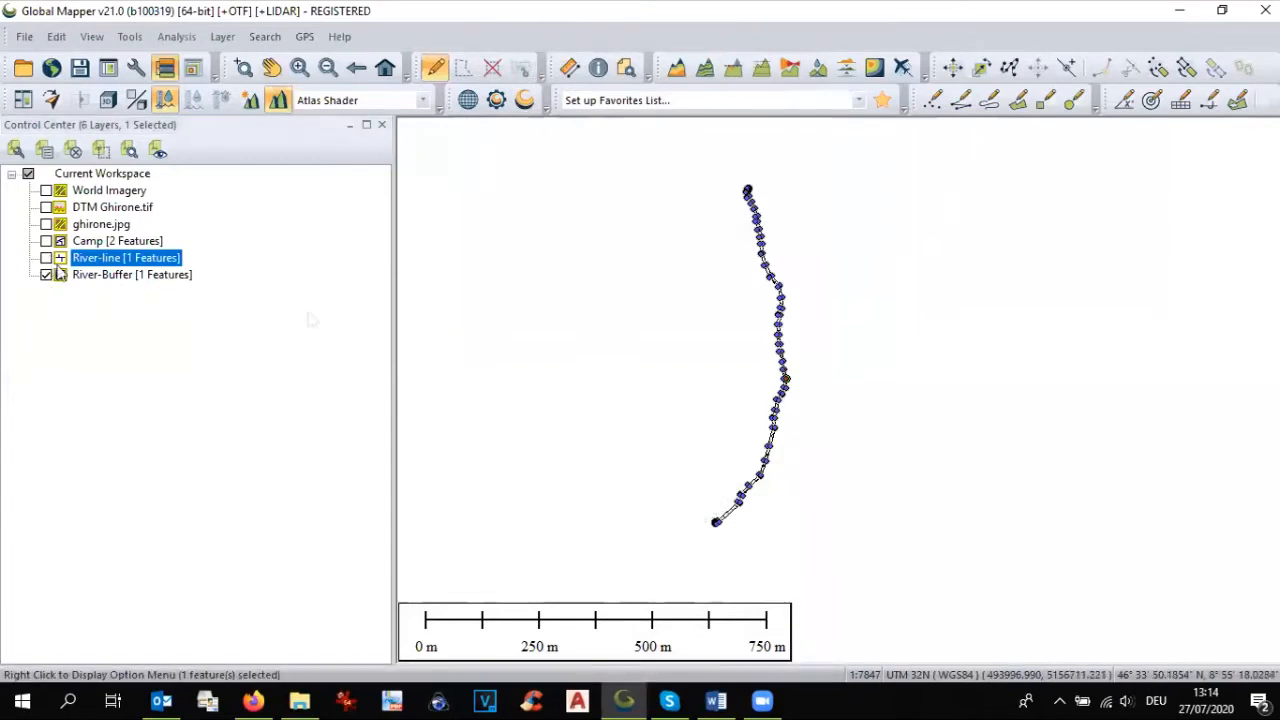
click(491, 66)
scroll(762, 405, up, 4)
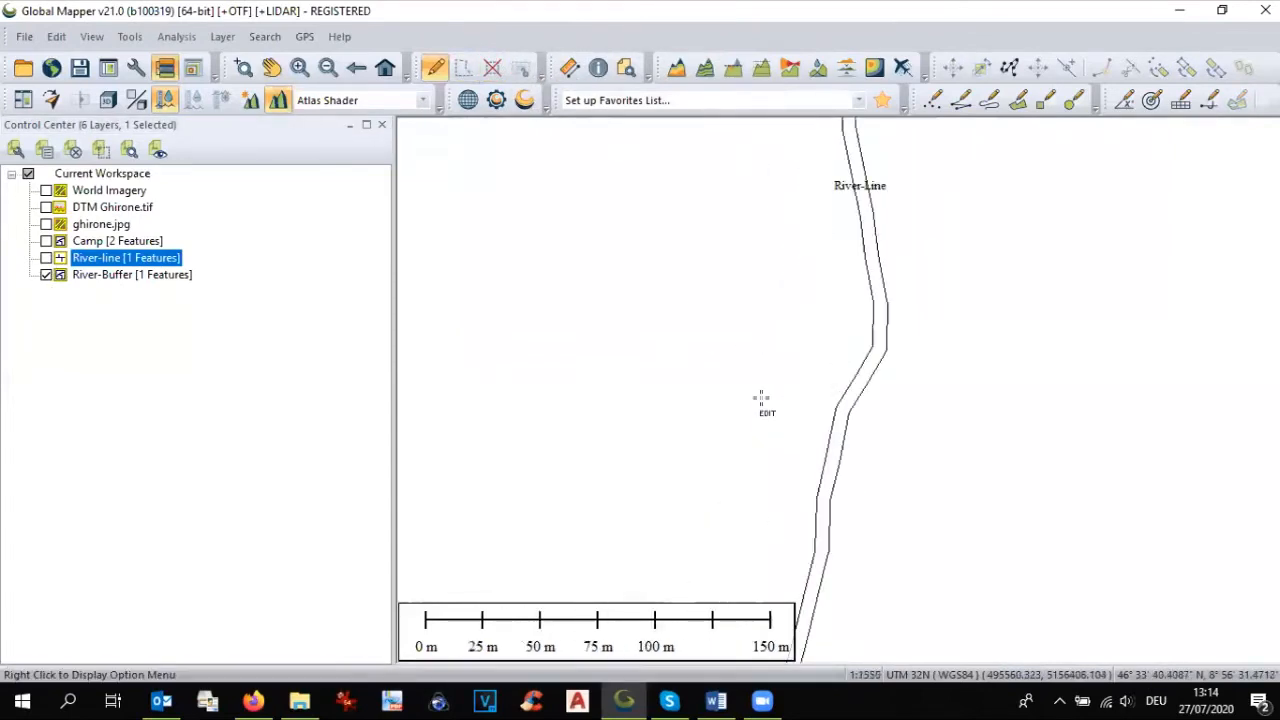
scroll(762, 400, down, 3)
scroll(766, 400, up, 3)
scroll(880, 415, up, 1)
scroll(878, 412, down, 4)
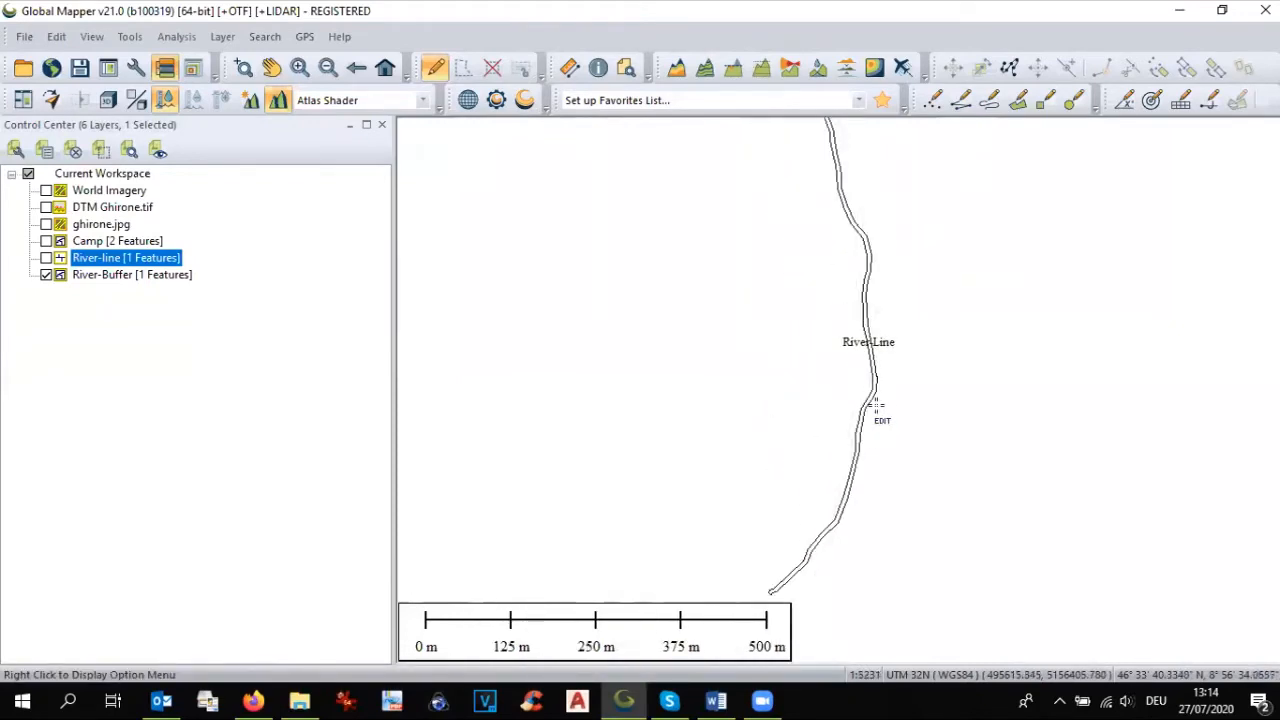
scroll(875, 405, up, 1)
scroll(875, 405, down, 1)
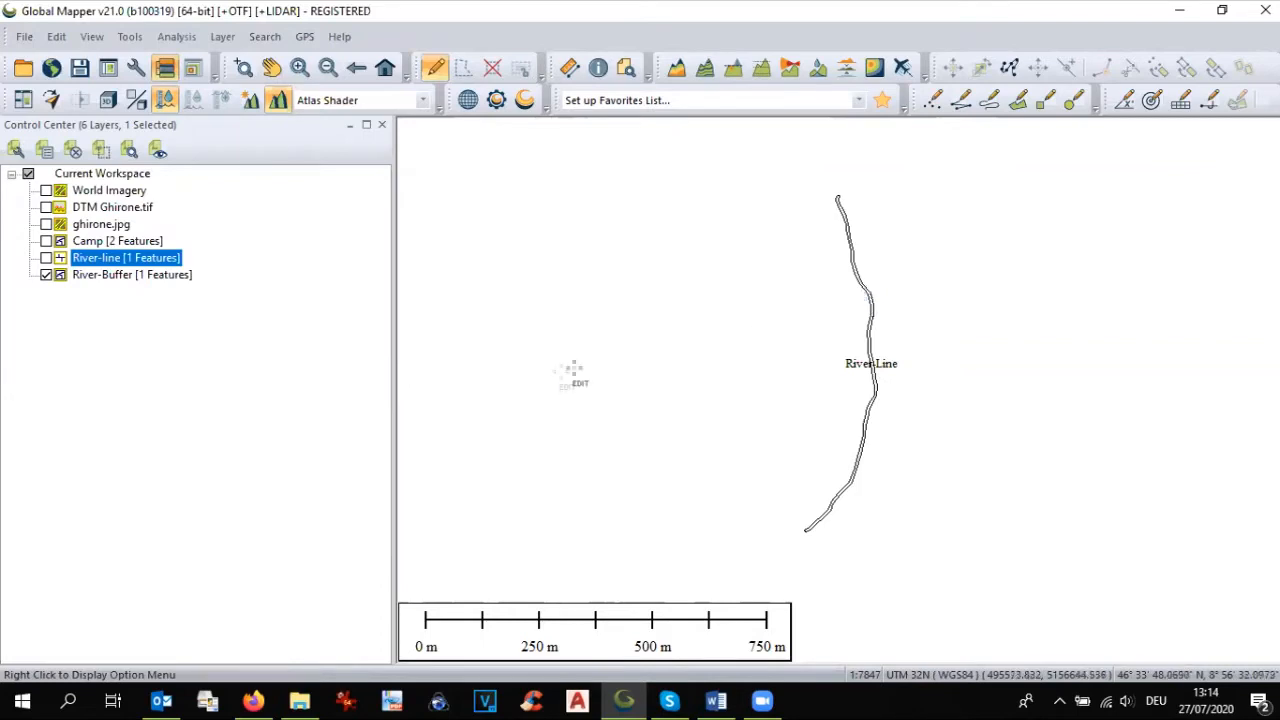
Step: Show the DTM Ghirone.tif terrain layer and select the area feature of the River-Buffer layer
click(46, 207)
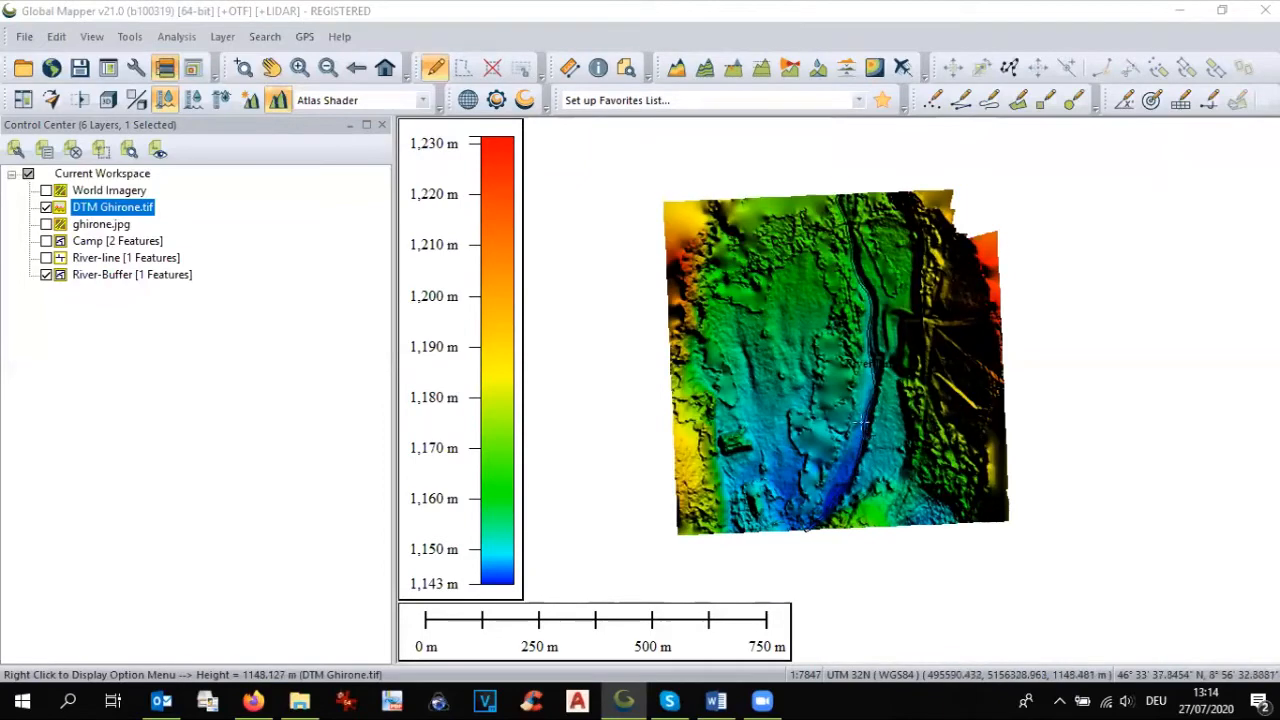
click(95, 280)
right_click(95, 280)
click(149, 283)
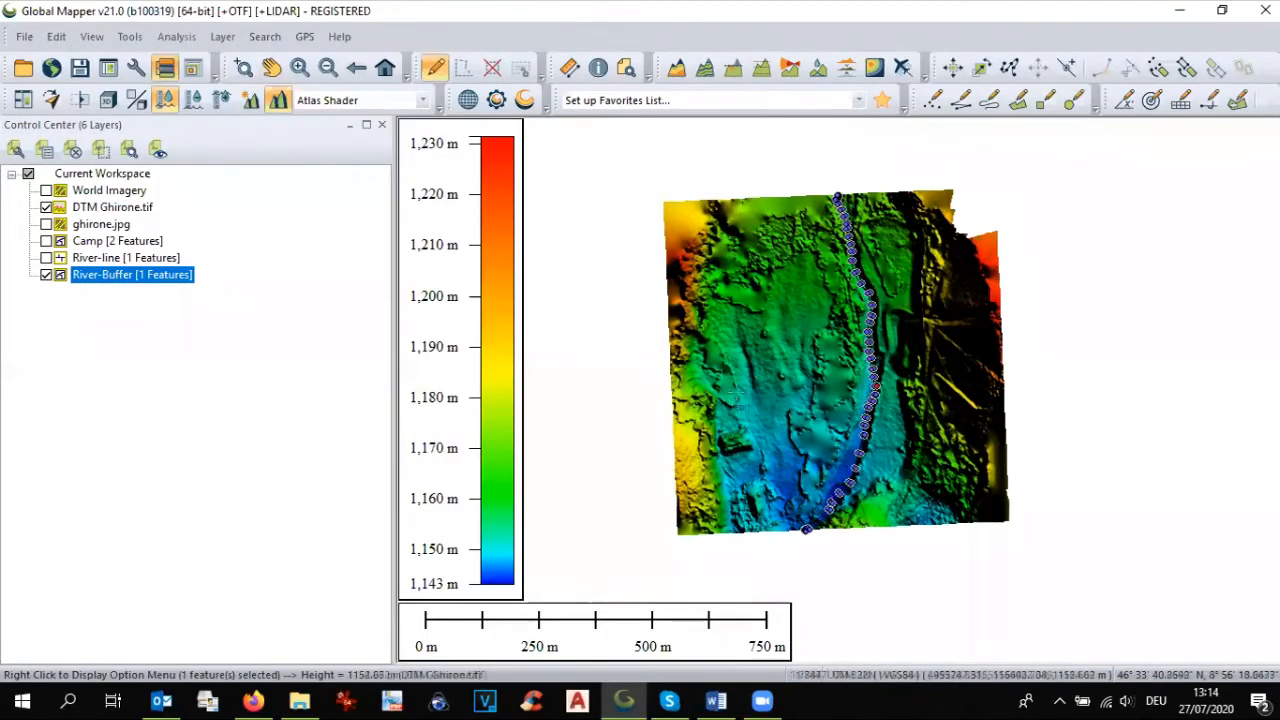
scroll(840, 398, up, 1)
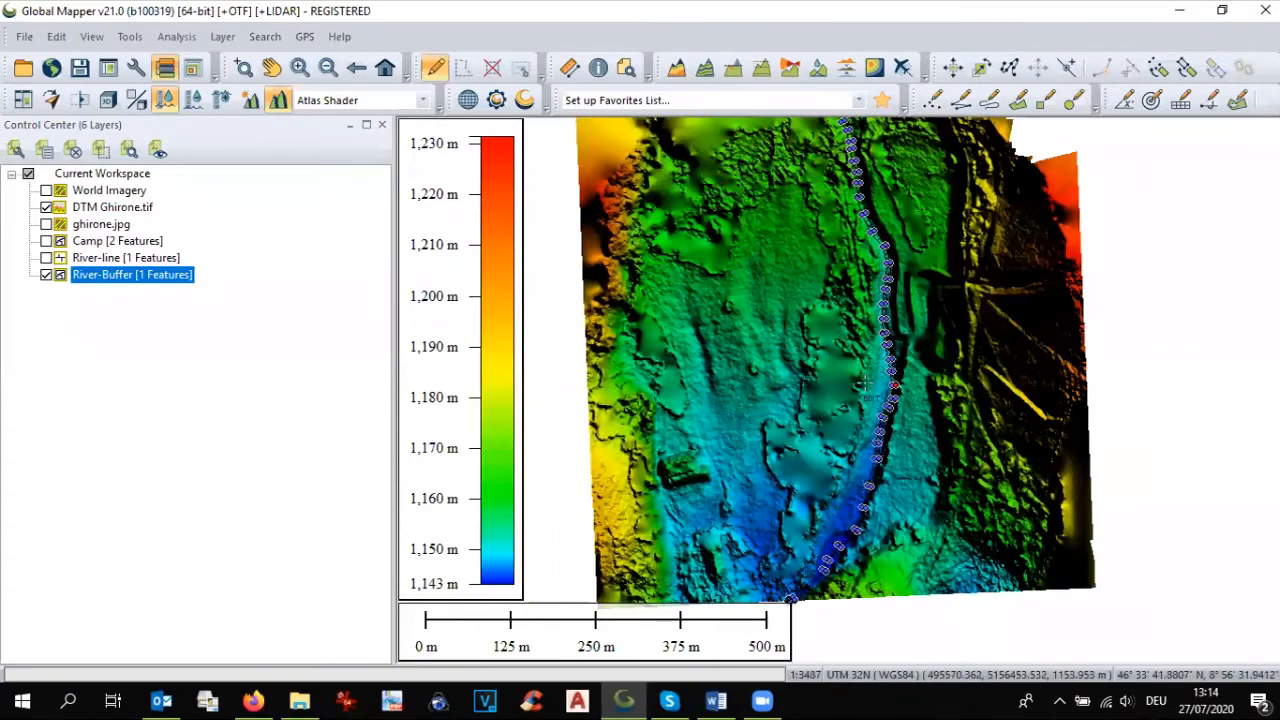
scroll(865, 381, up, 1)
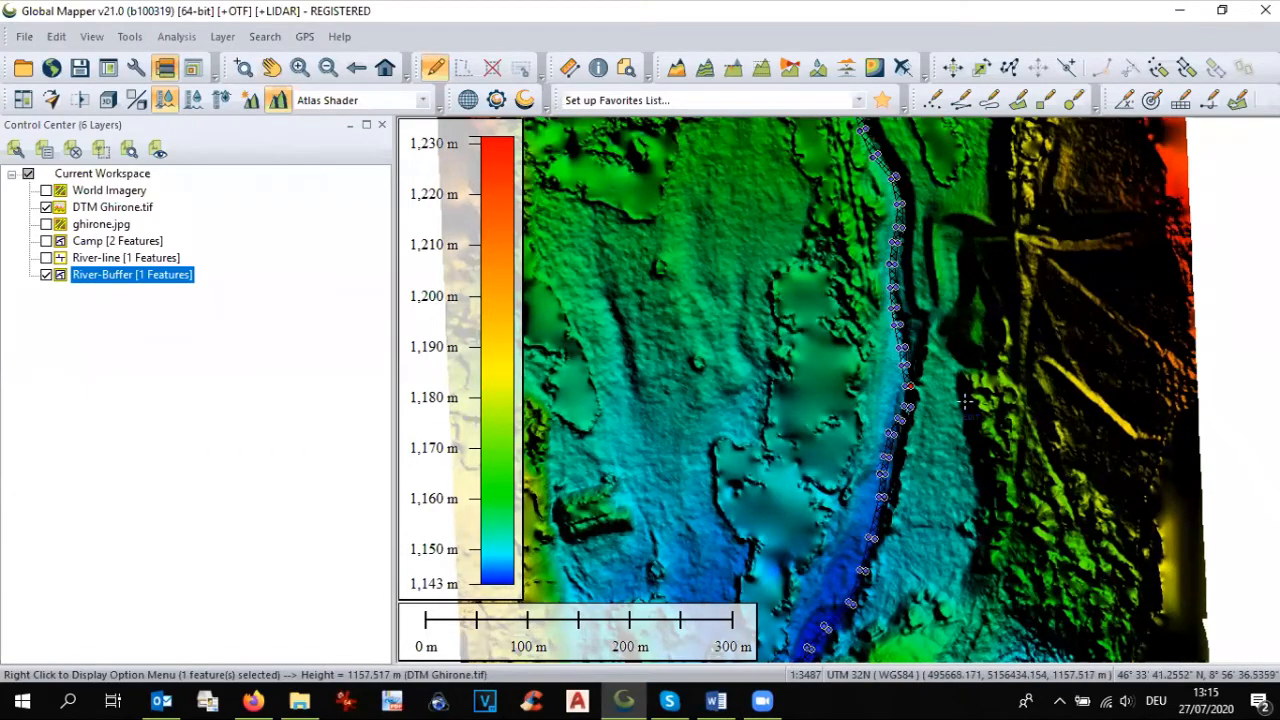
Step: Apply elevations to the selected river buffer, using the terrain layers as the elevation source
right_click(893, 441)
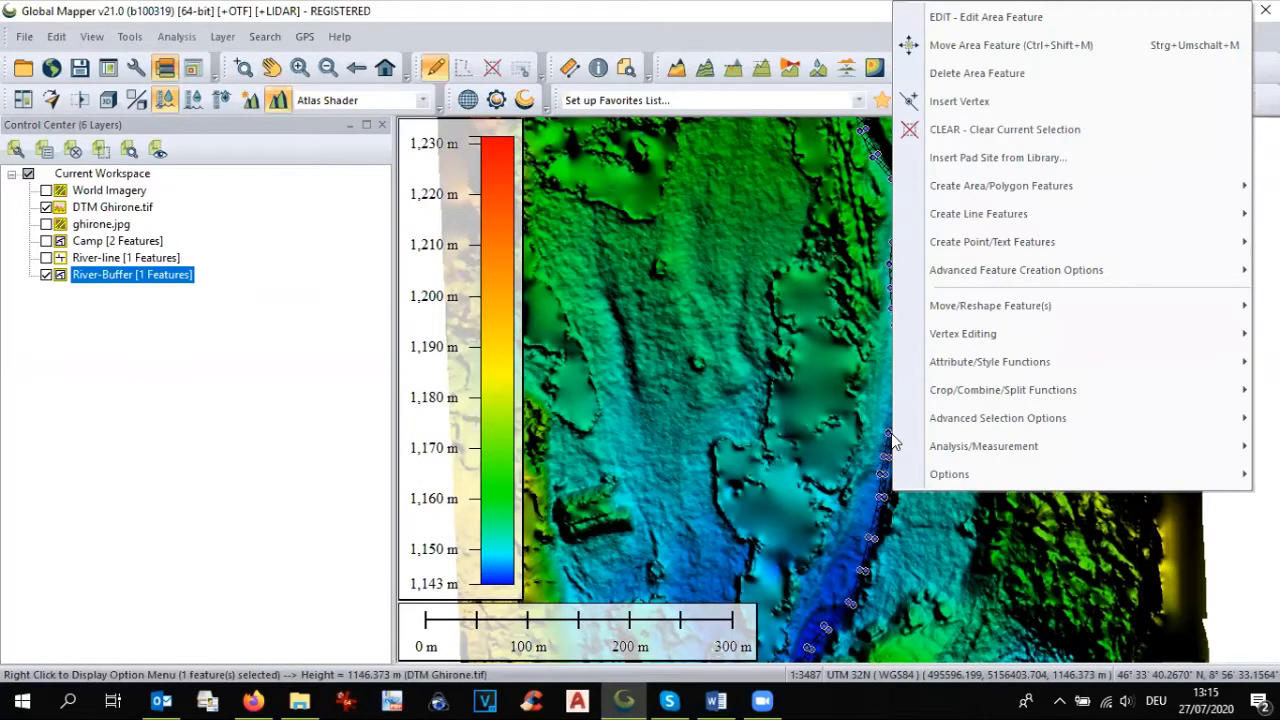
mouse_move(948, 452)
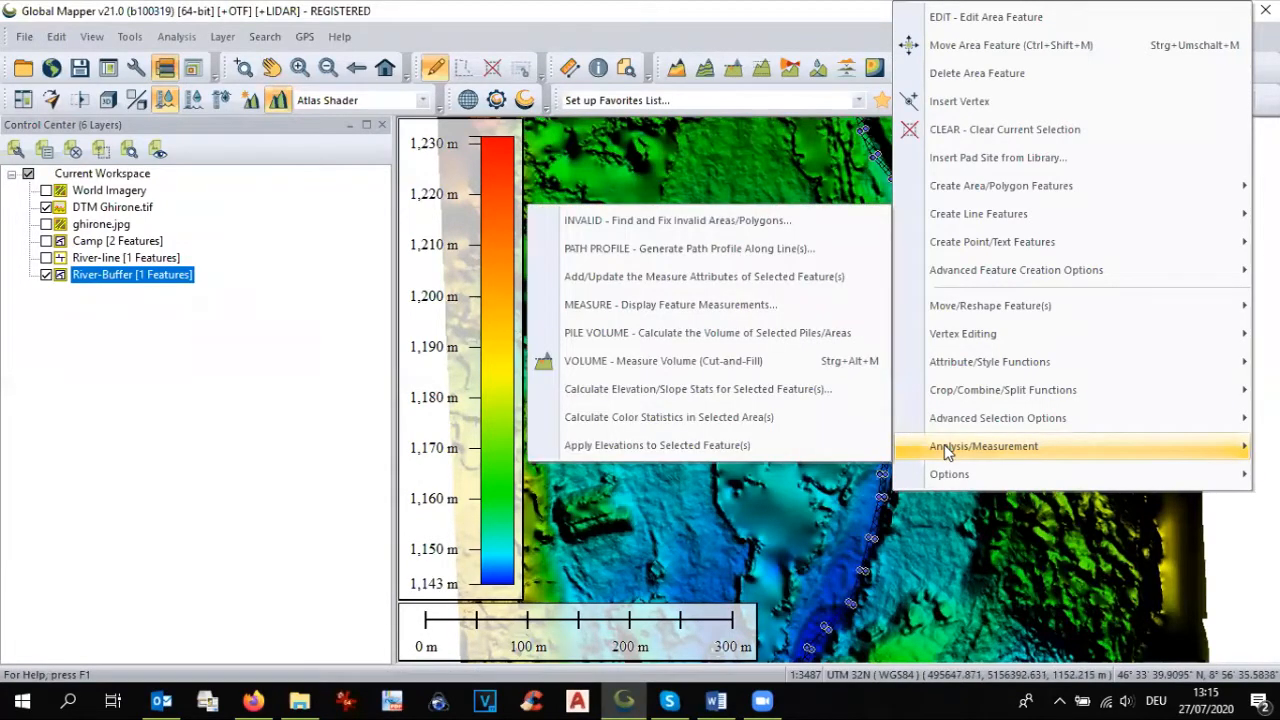
click(842, 446)
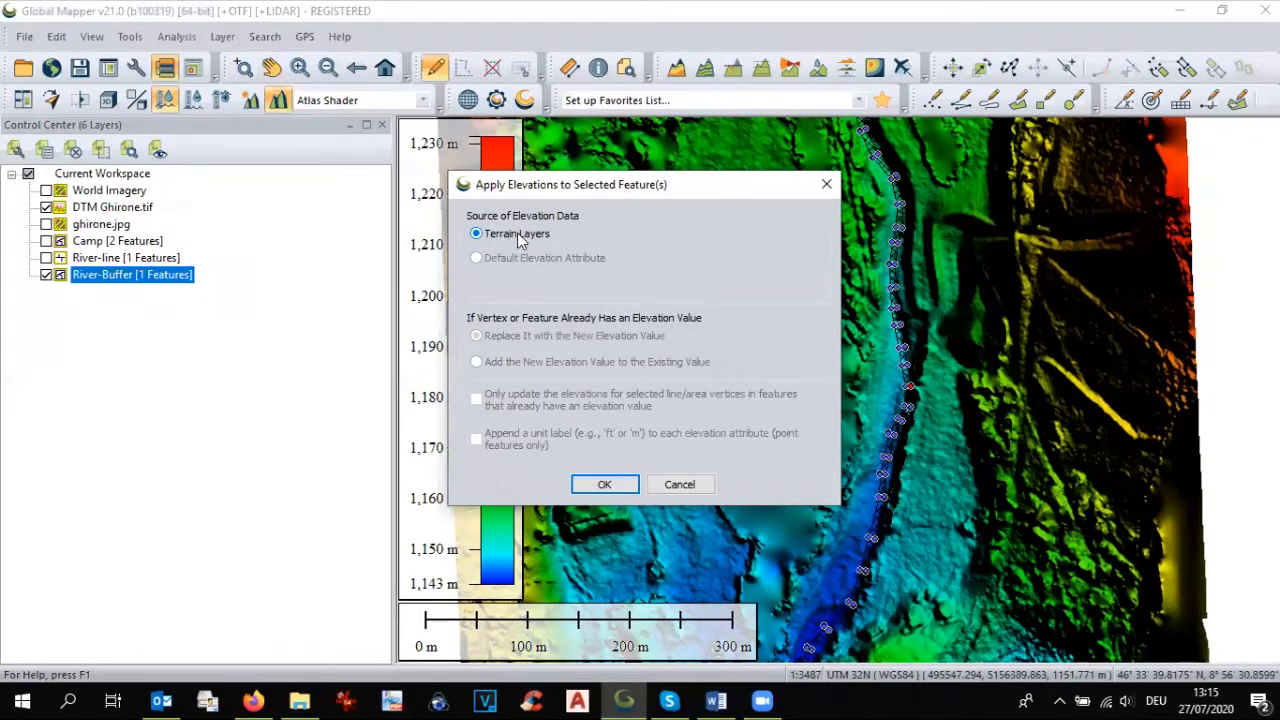
click(604, 484)
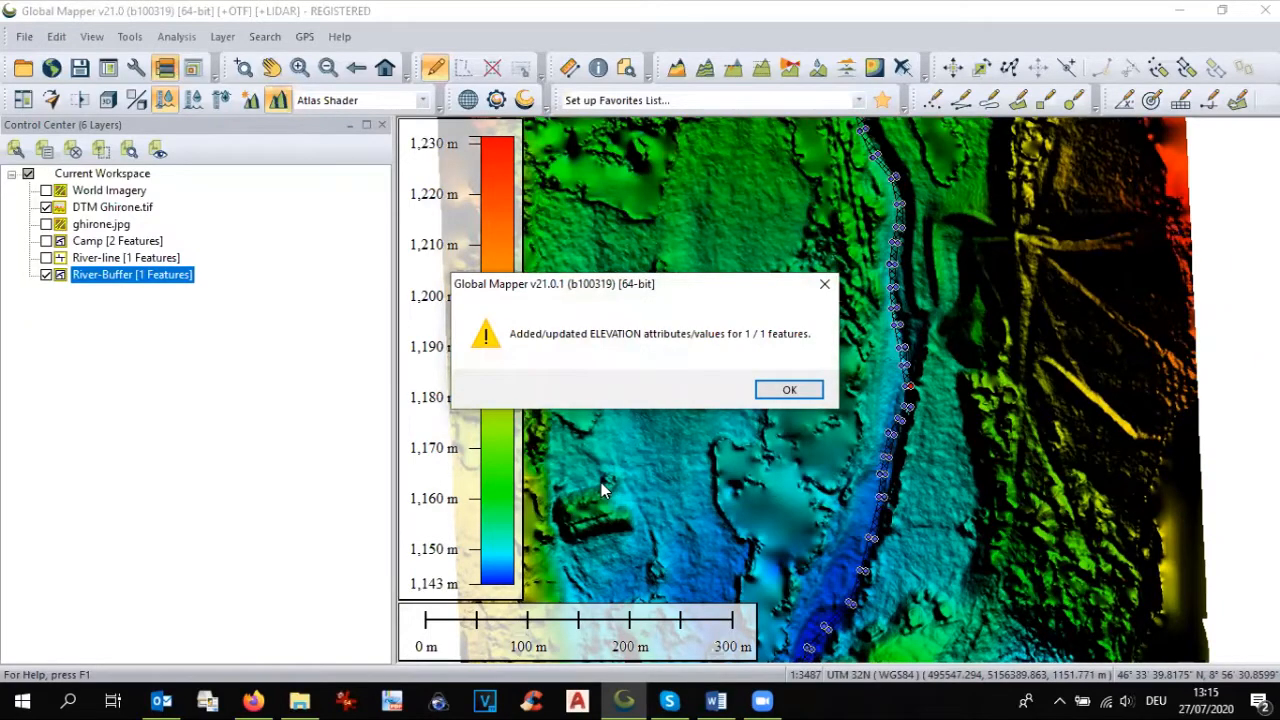
click(789, 391)
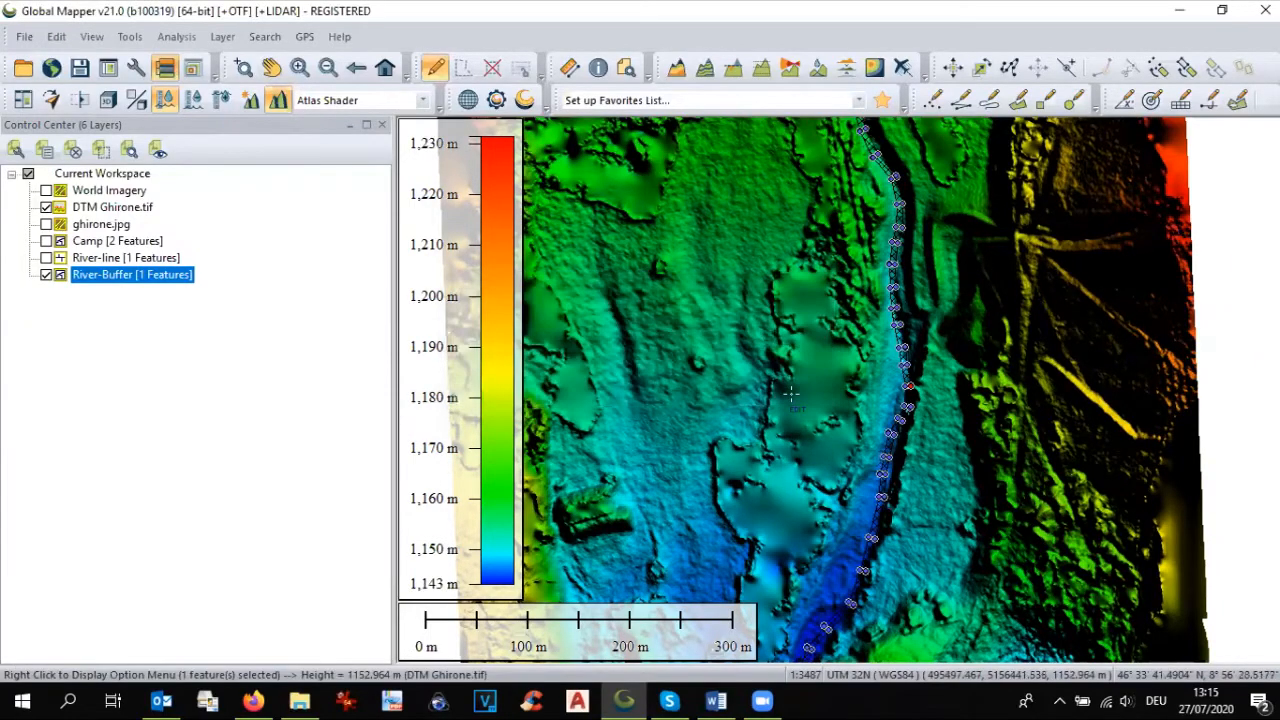
Step: Replace the displayed terrain model with the ghirone.jpg orthophoto and clear the buffer selection
click(46, 207)
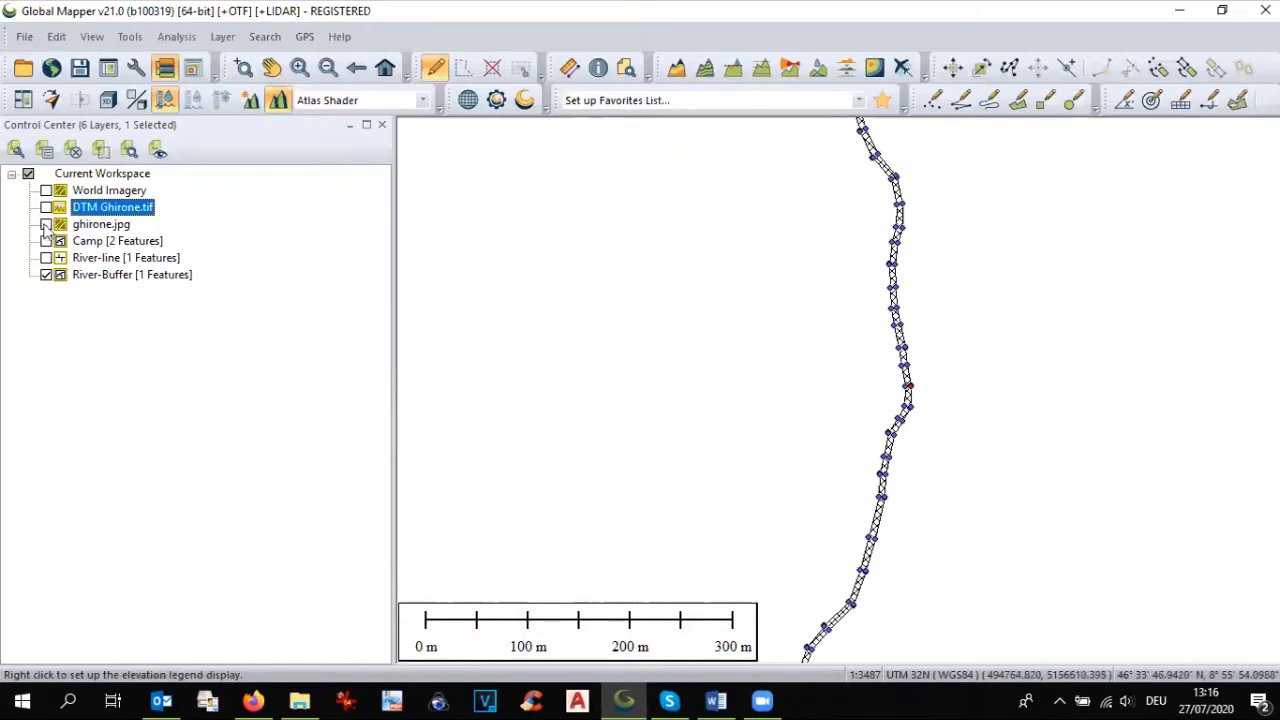
click(46, 224)
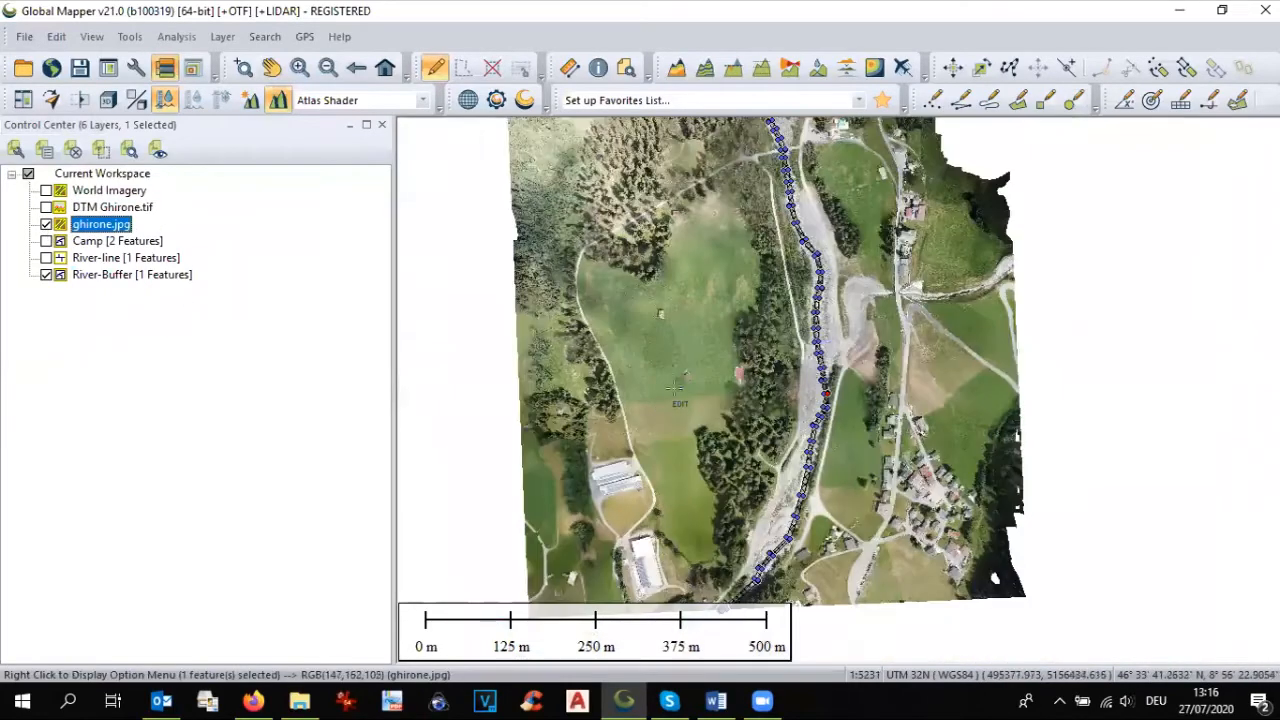
click(494, 71)
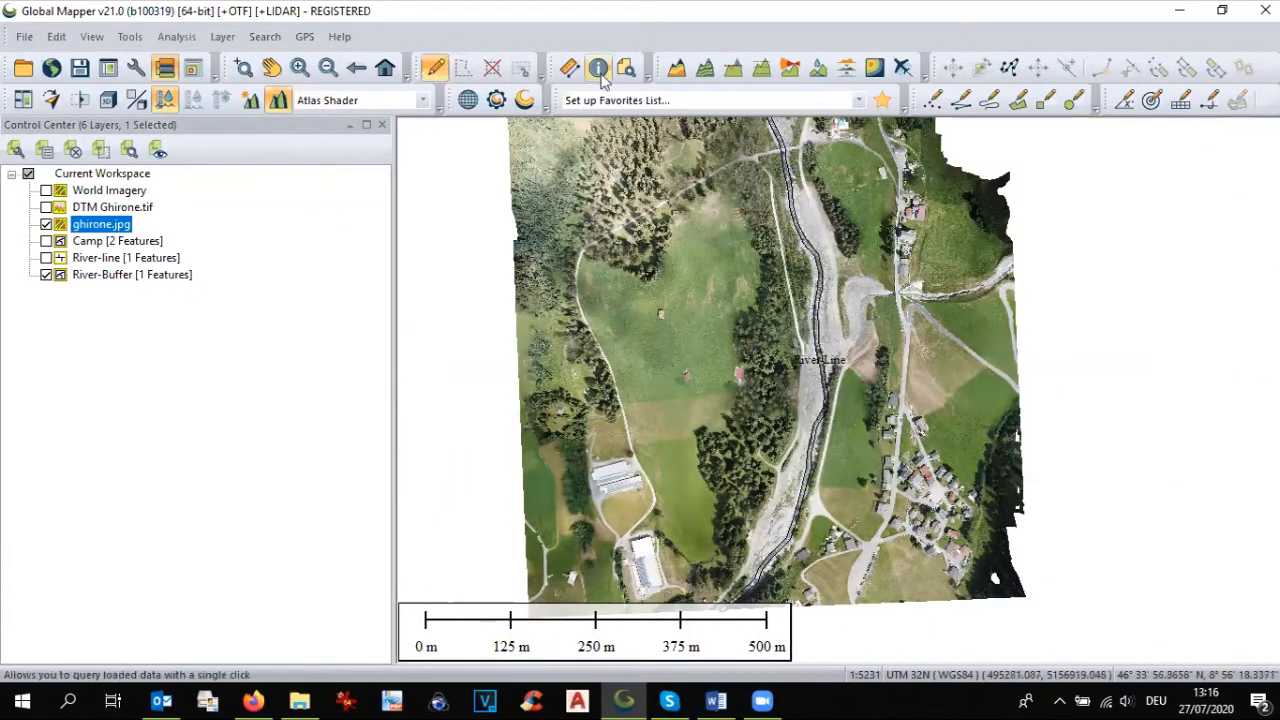
click(271, 67)
drag(821, 389, 883, 432)
scroll(884, 432, up, 1)
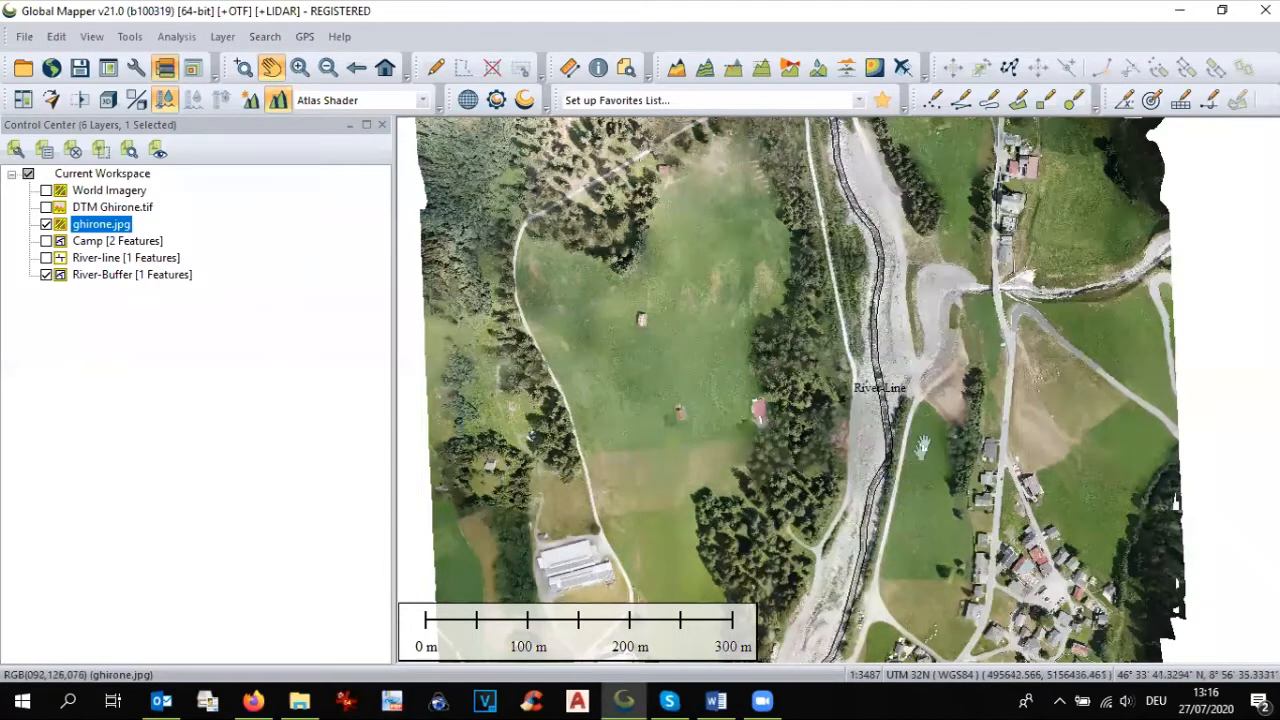
Step: Show the Camp layer and view Field A and Field B next to the river buffer
click(46, 241)
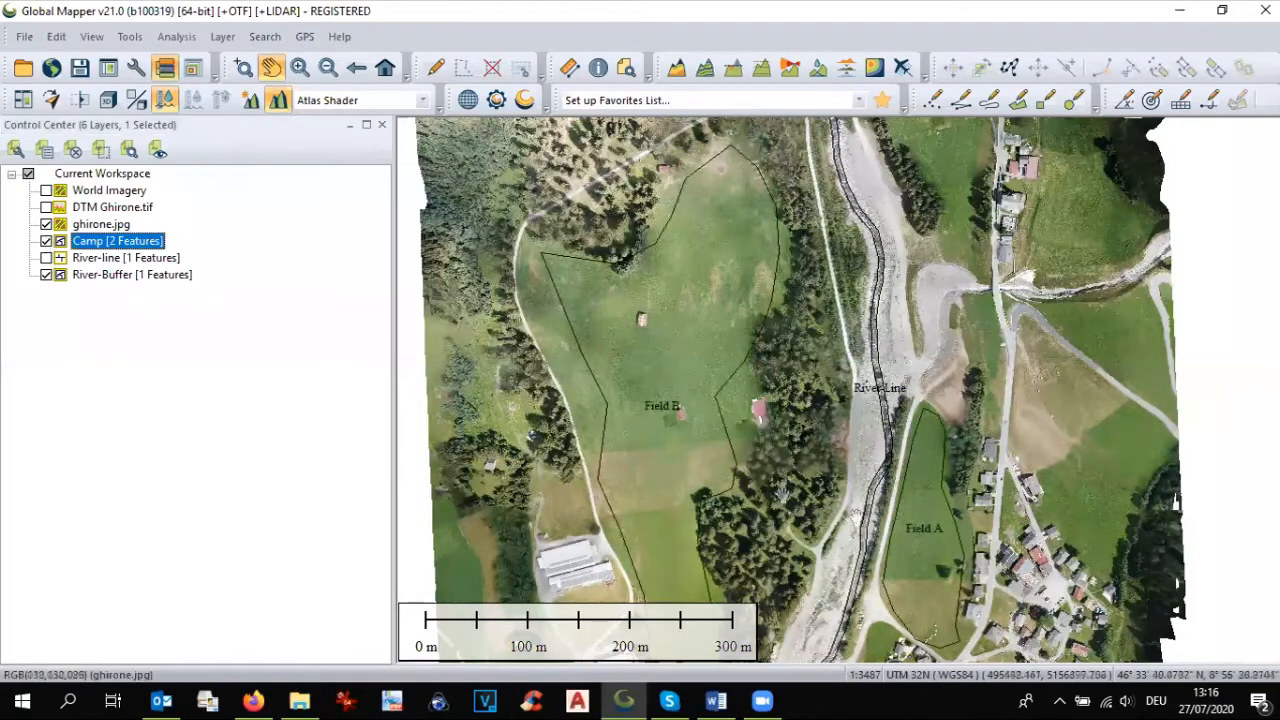
drag(914, 549, 928, 473)
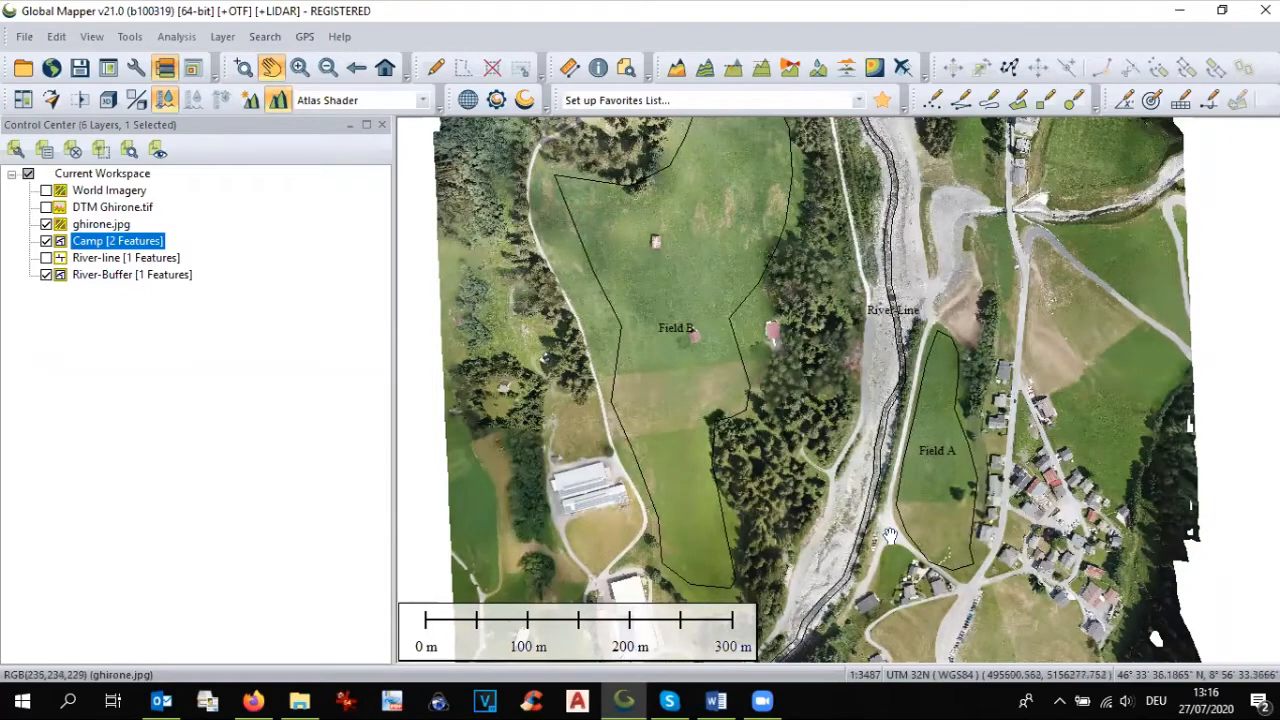
scroll(884, 537, up, 1)
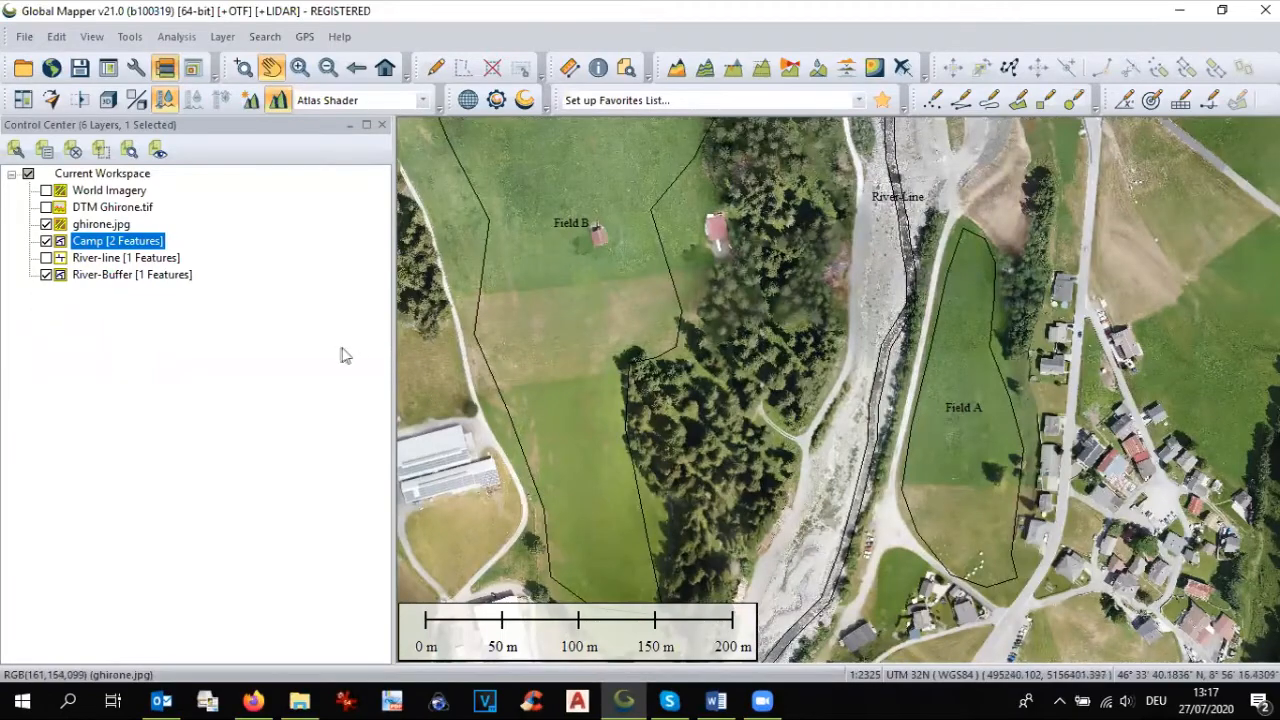
drag(932, 522, 929, 452)
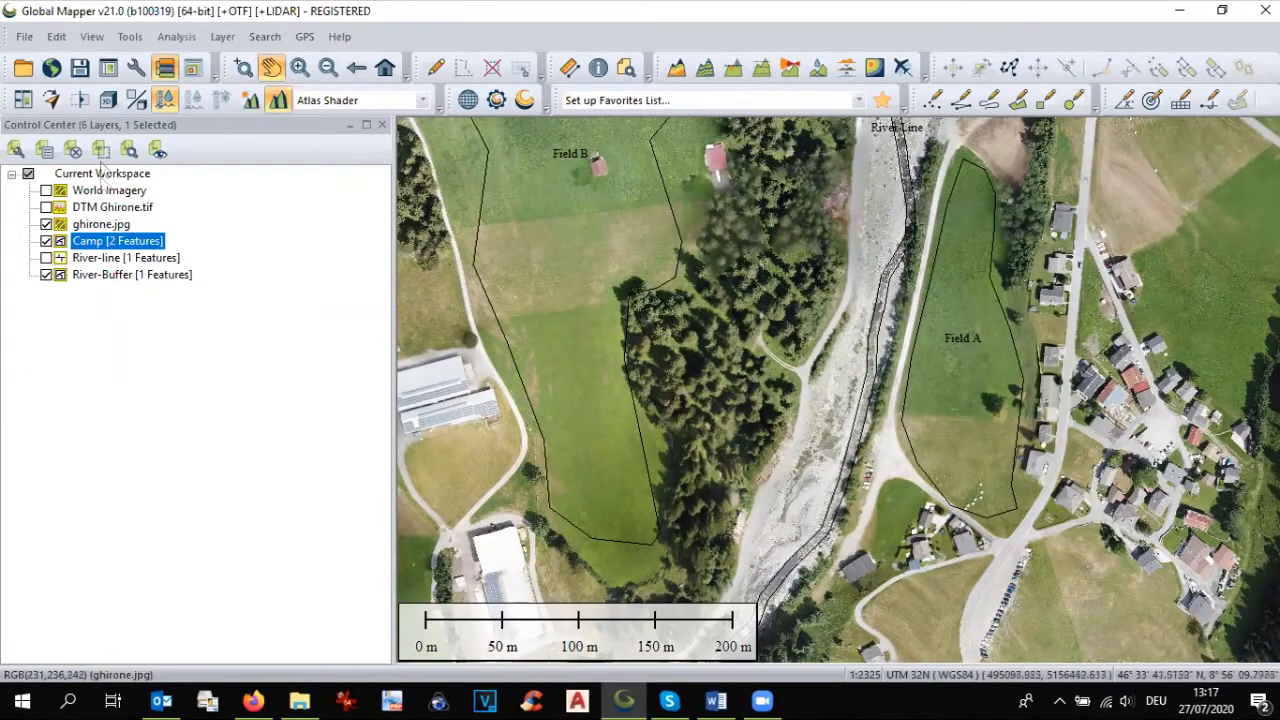
Step: Load the MaxWater.shp shapefile from the 200727 folder into the workspace
click(24, 67)
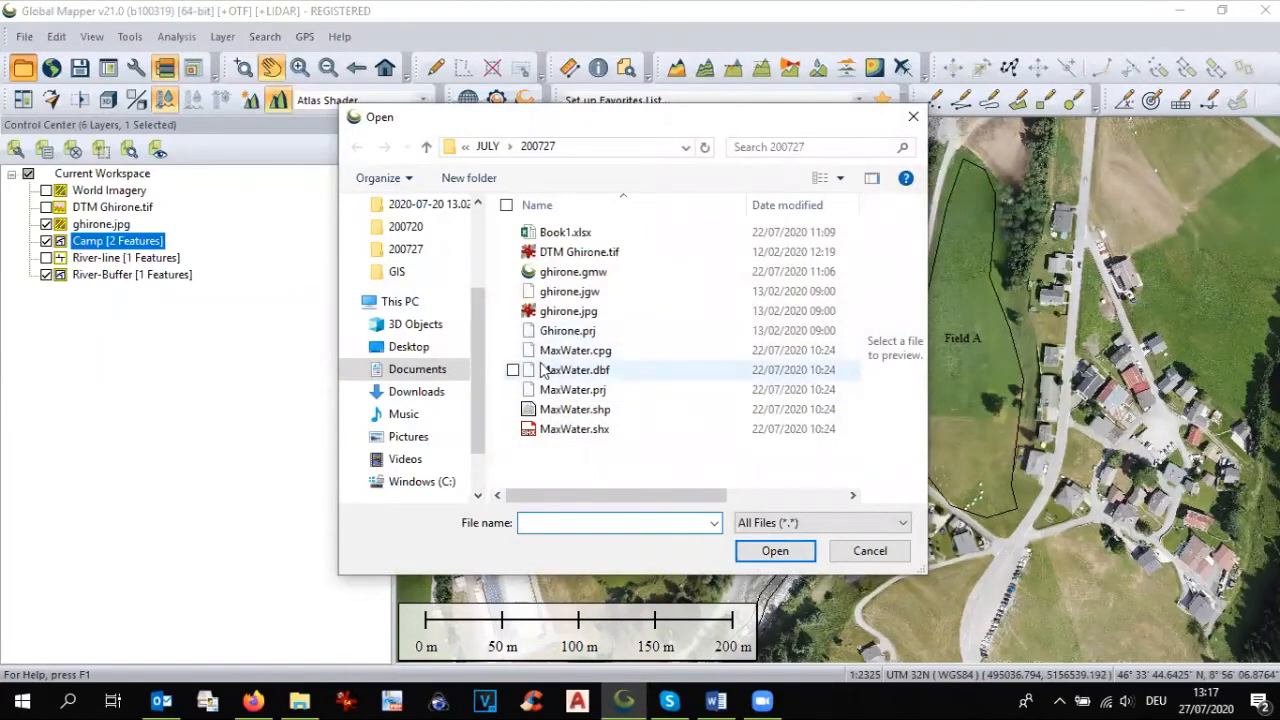
click(533, 412)
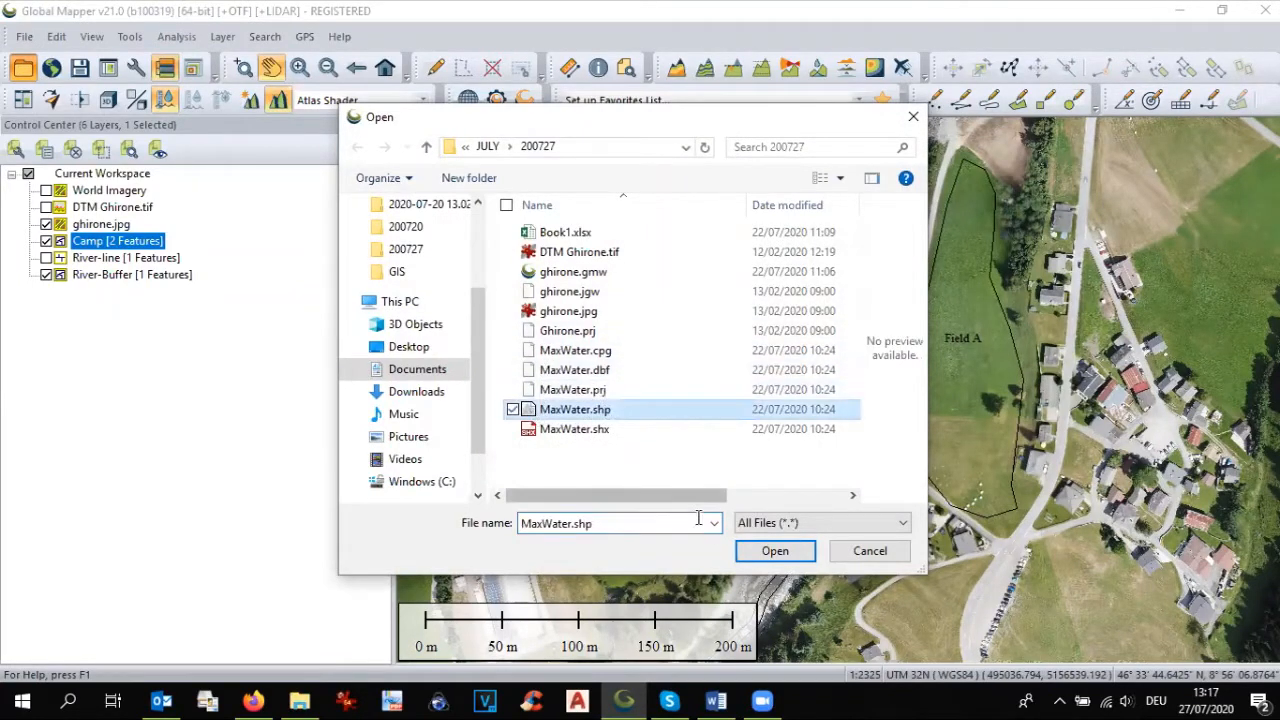
click(777, 552)
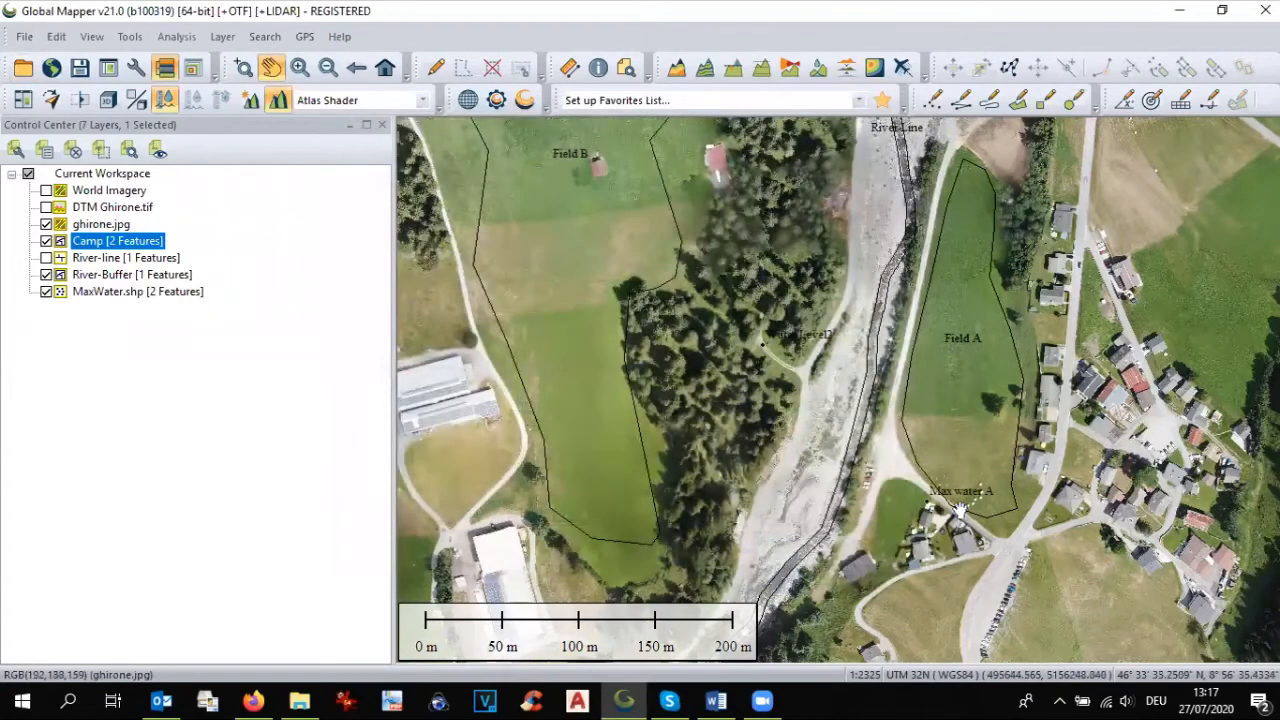
Step: Hide the ghirone.jpg orthophoto and examine the Max water A and Water Level2 points relative to the fields and river buffer
click(46, 224)
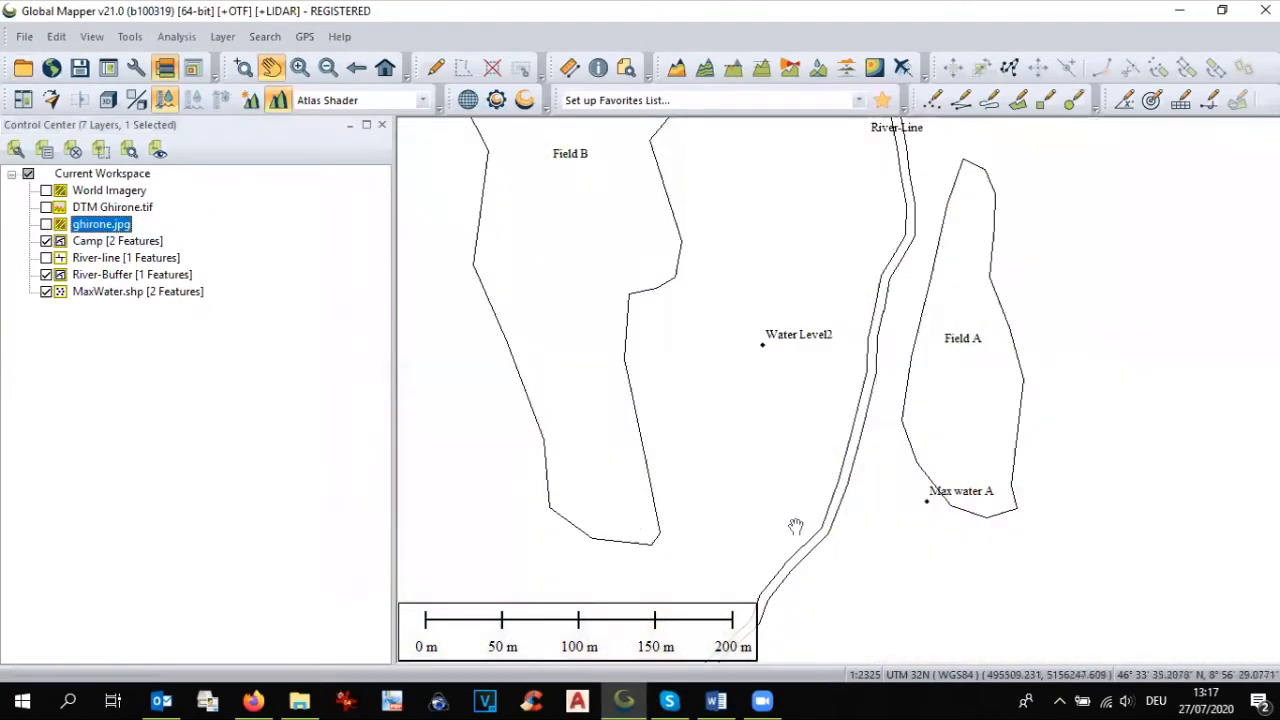
scroll(937, 543, up, 1)
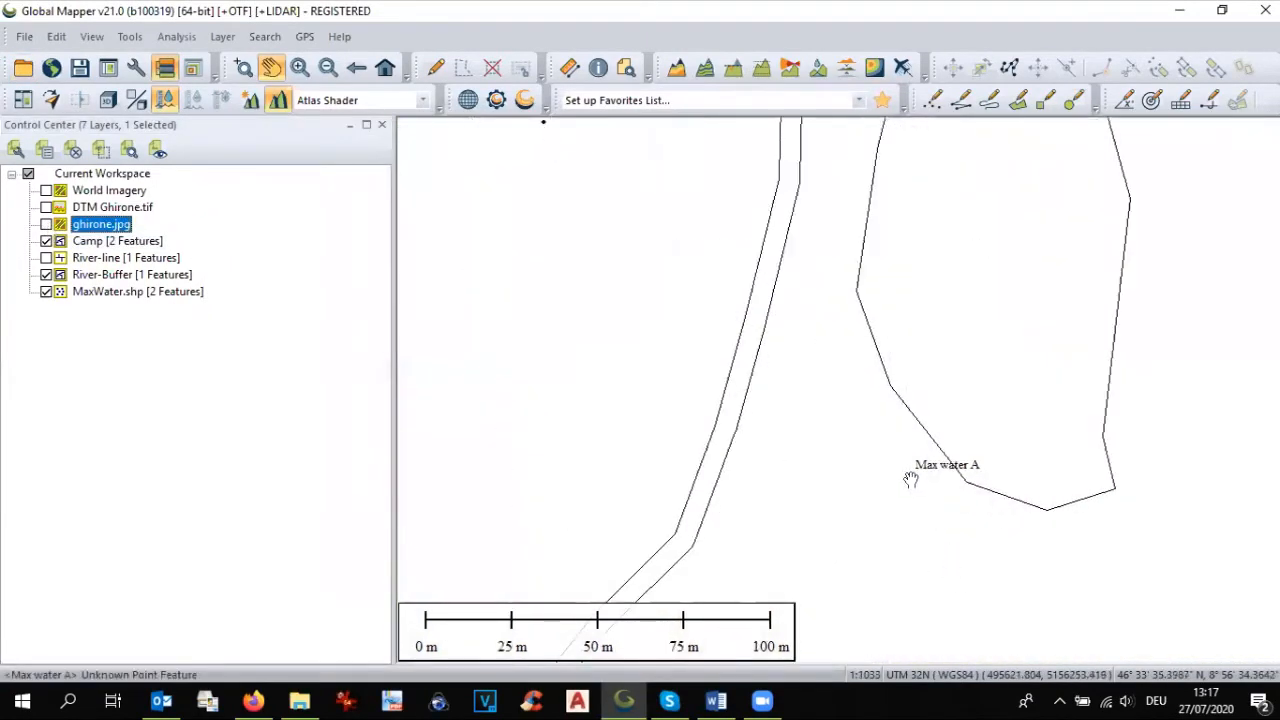
drag(929, 478, 1024, 613)
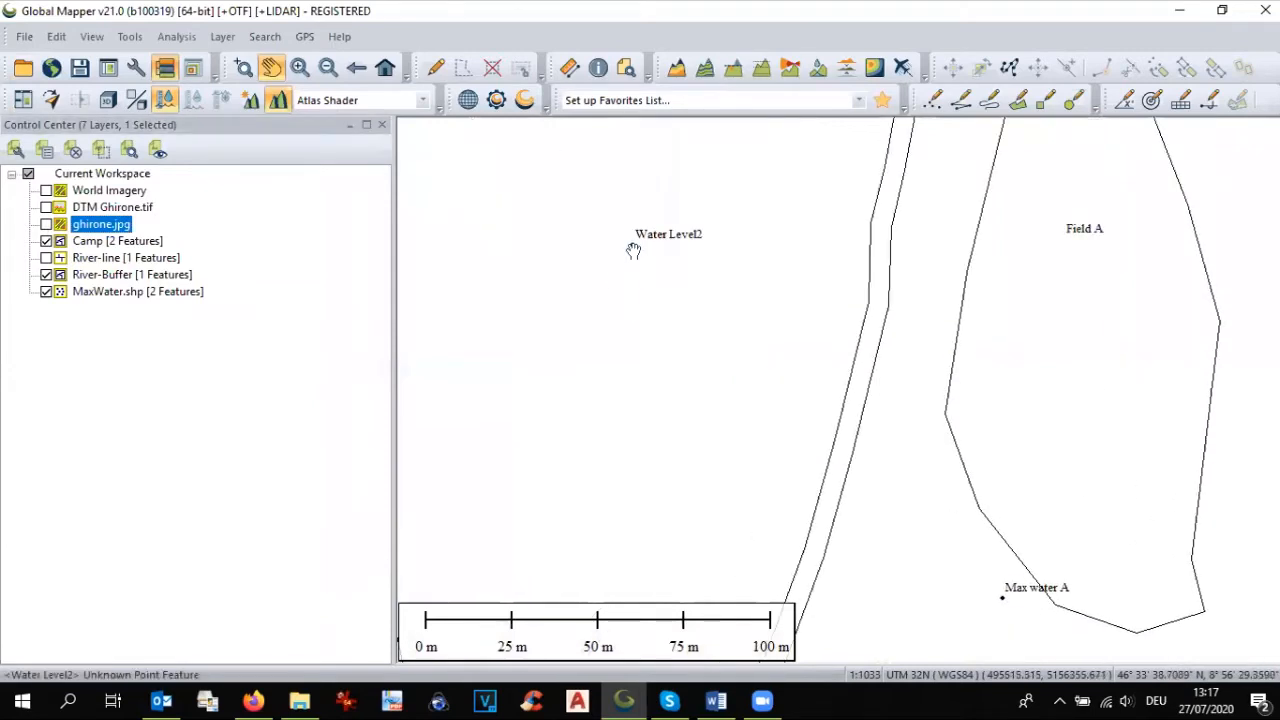
scroll(803, 389, down, 1)
scroll(808, 407, down, 1)
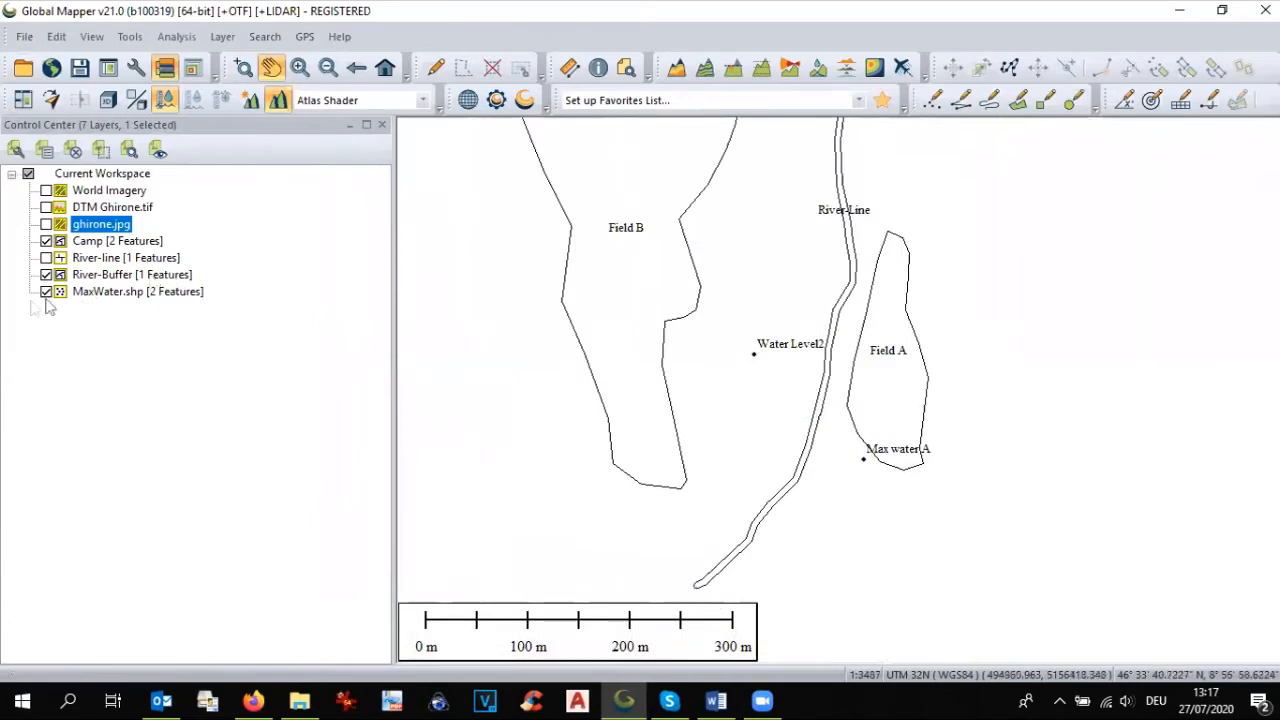
Step: Show the ghirone.jpg orthophoto again and examine the terrain between the river, Field A, Field B and the maximum water points
click(46, 224)
scroll(852, 484, up, 1)
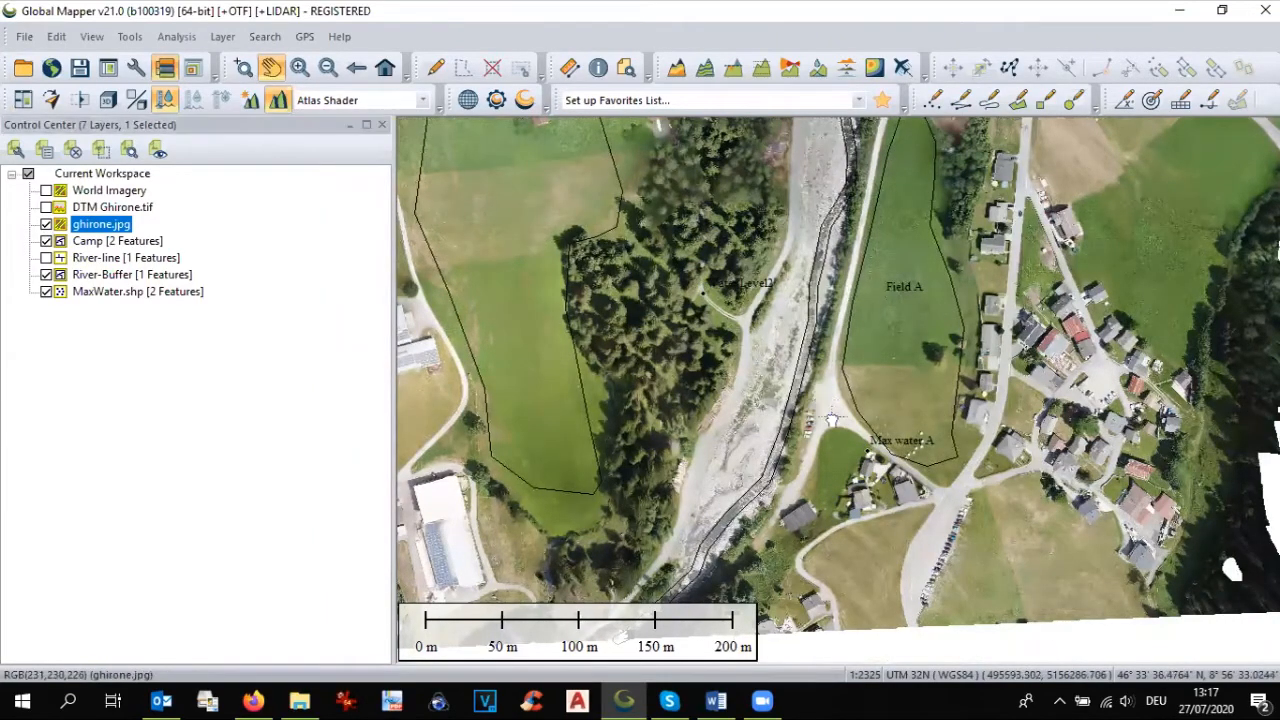
drag(821, 401, 849, 459)
scroll(849, 459, down, 1)
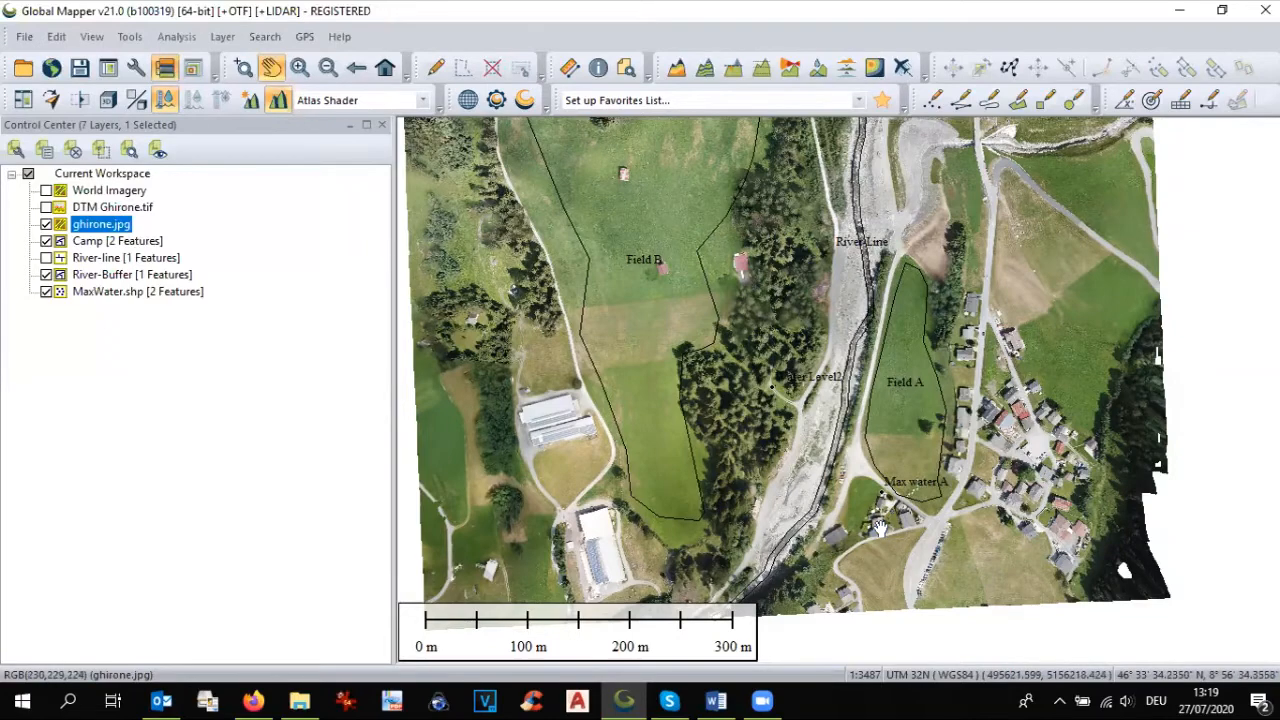
scroll(884, 500, up, 1)
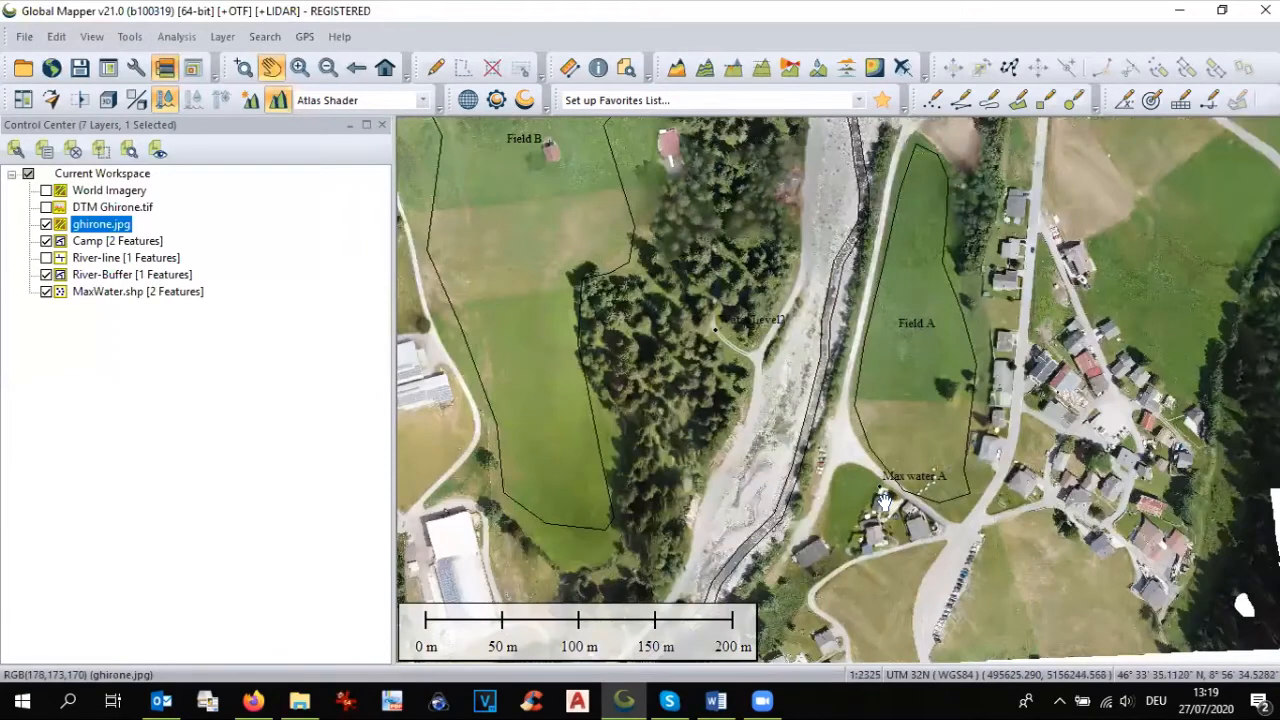
scroll(884, 500, up, 1)
scroll(884, 505, down, 1)
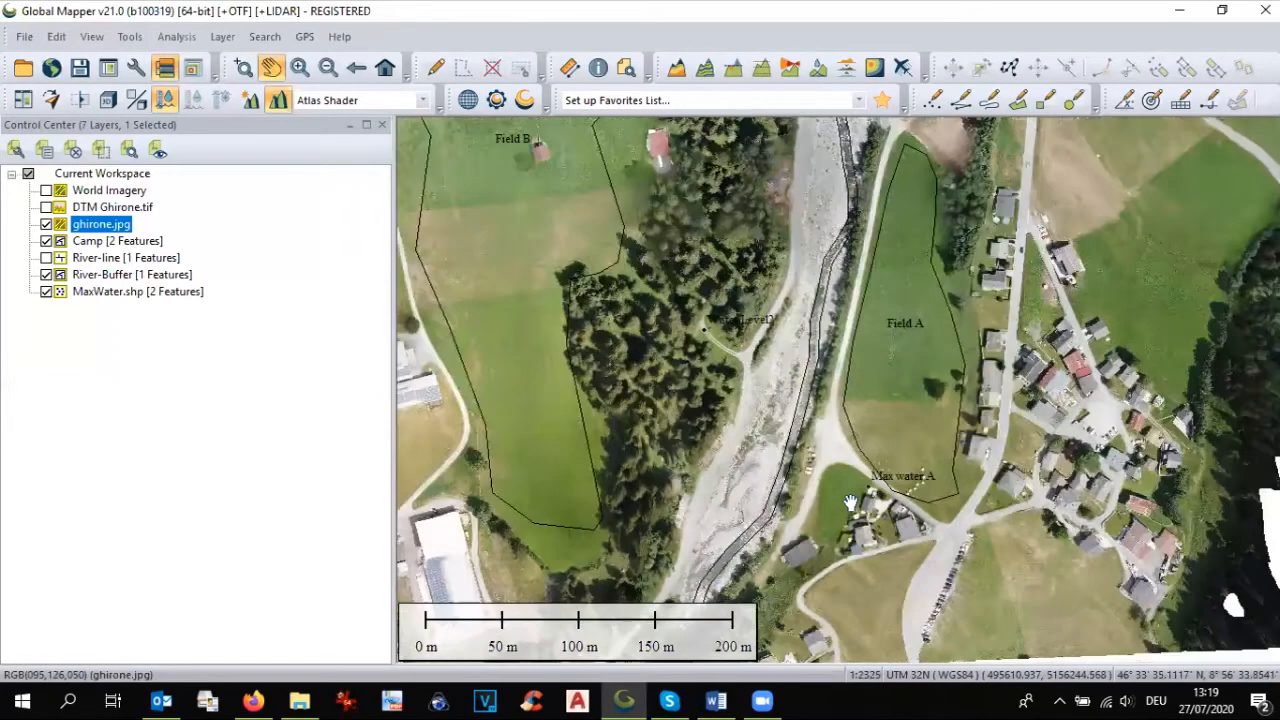
drag(826, 559, 830, 561)
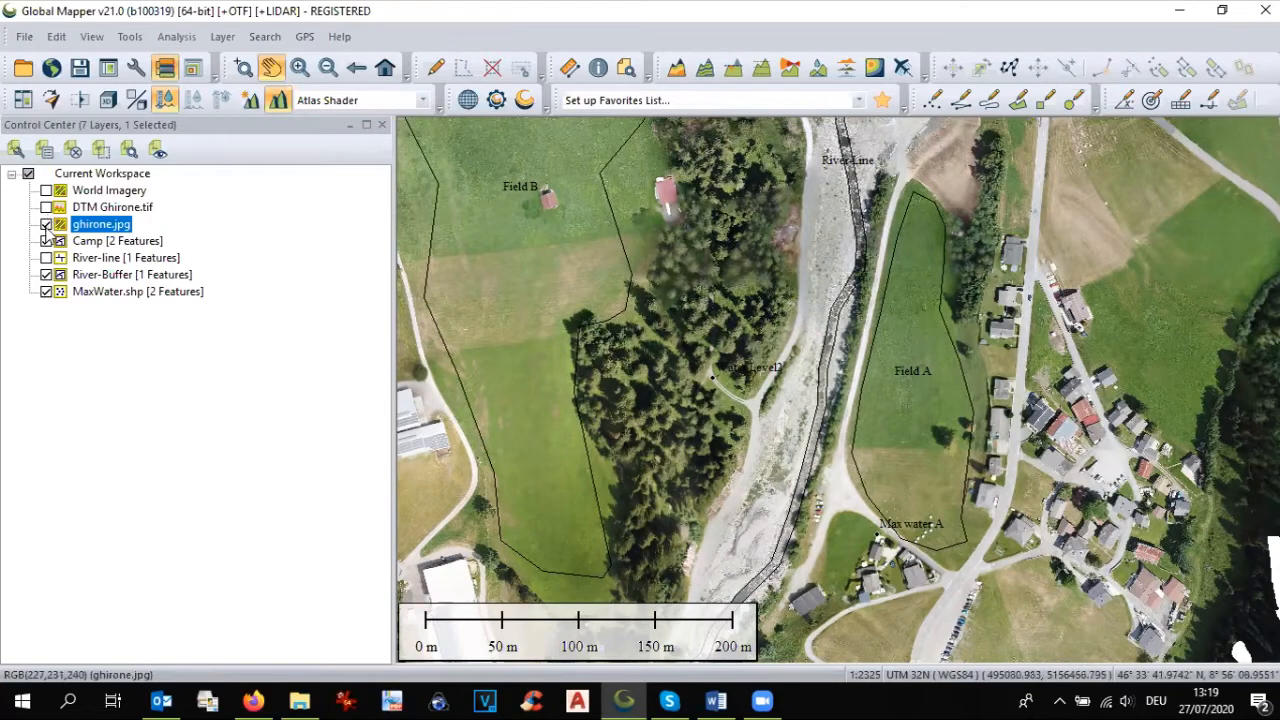
Step: Show the DTM Ghirone.tif terrain layer and select all features in the River-Buffer layer
click(46, 207)
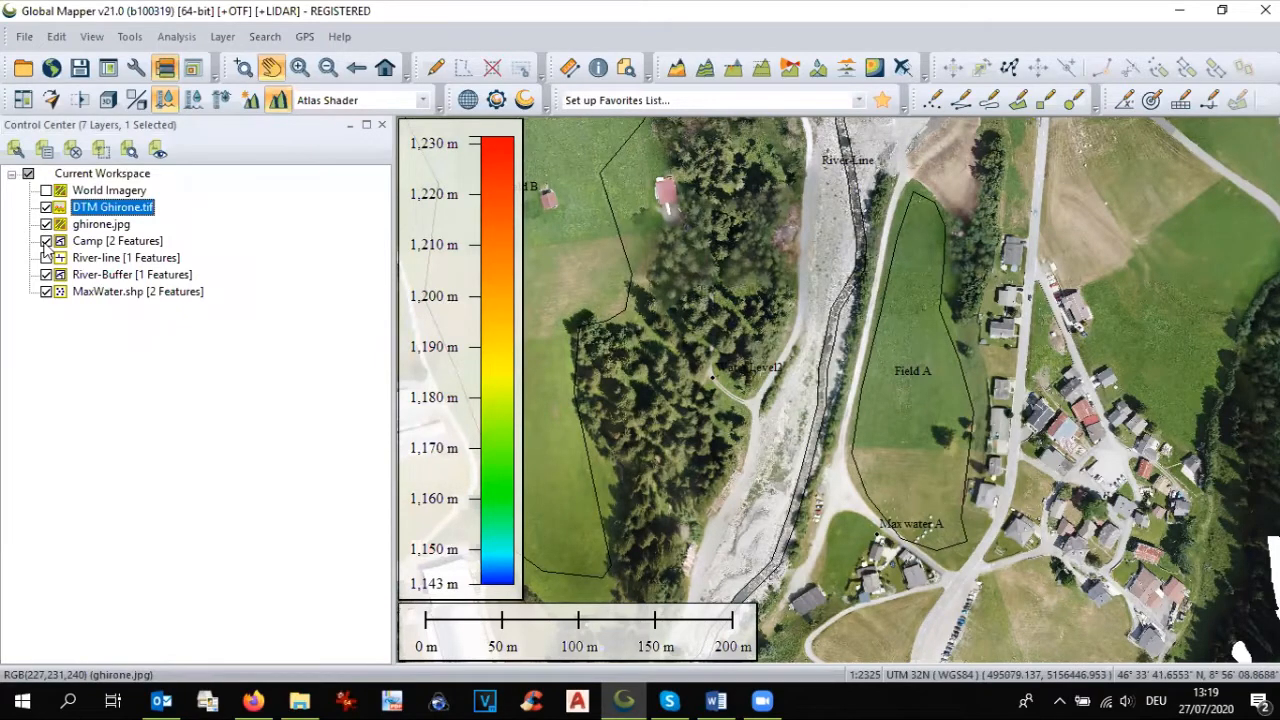
click(46, 257)
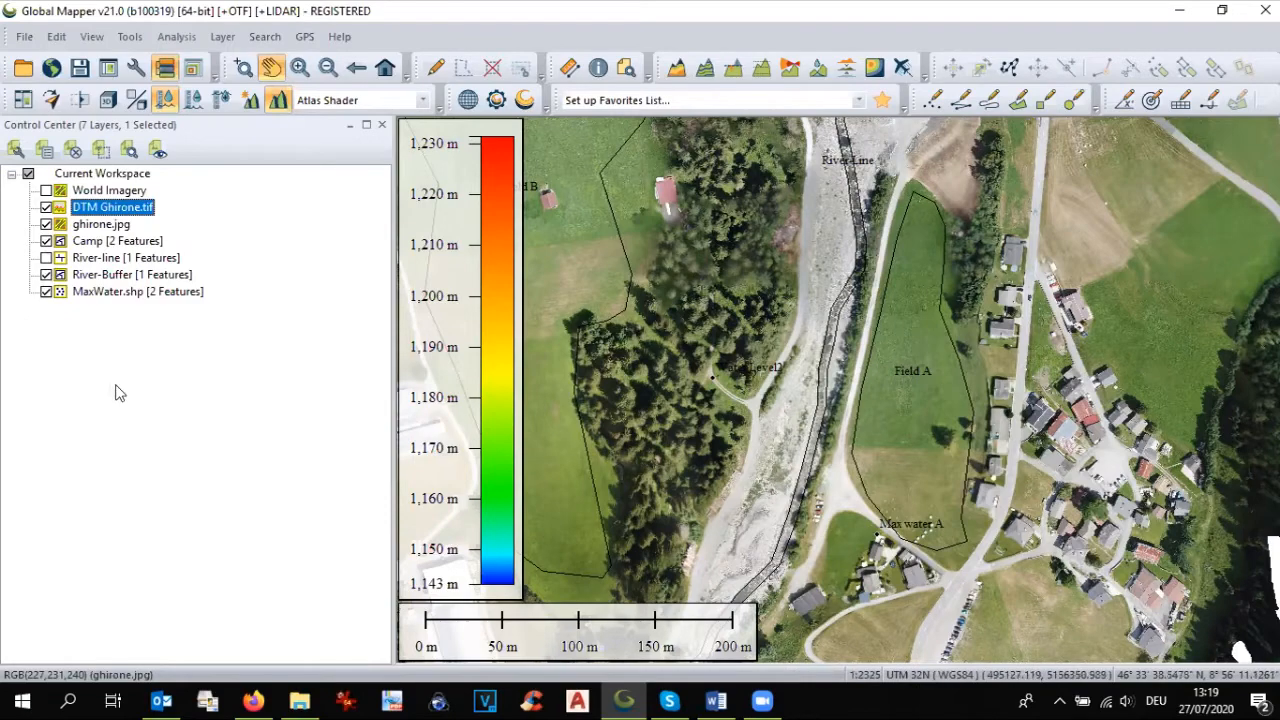
click(103, 276)
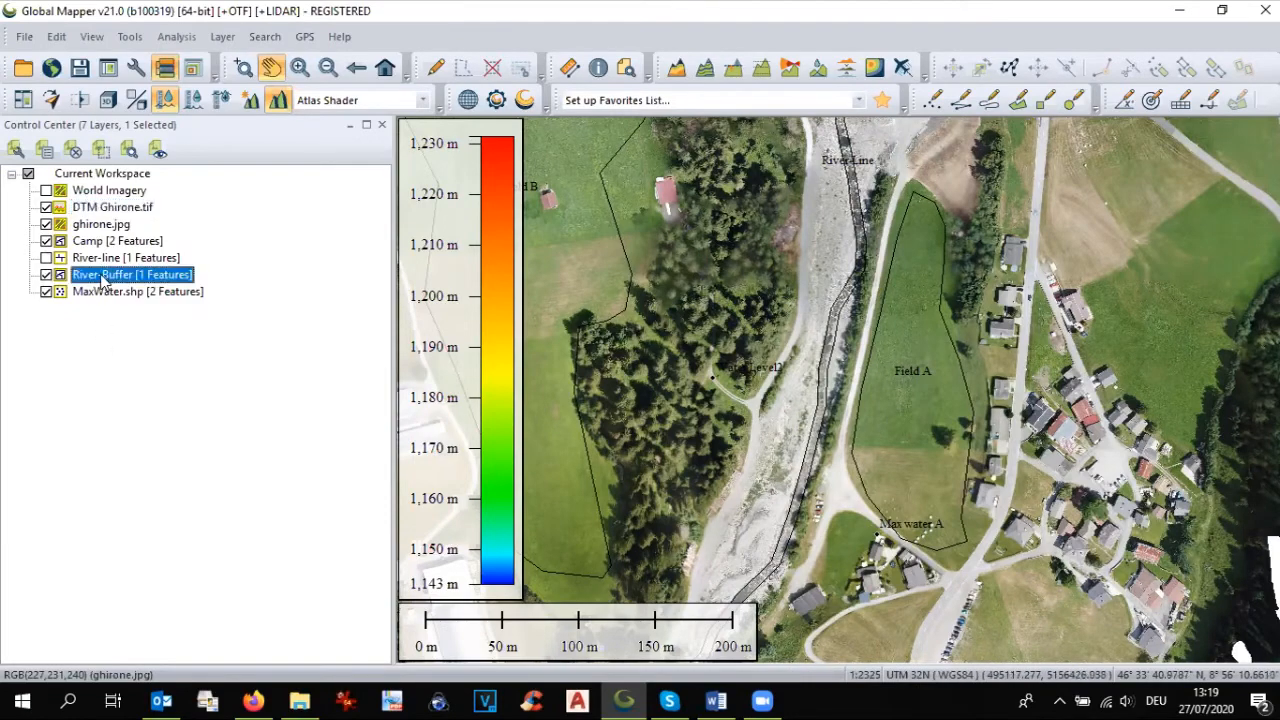
right_click(103, 281)
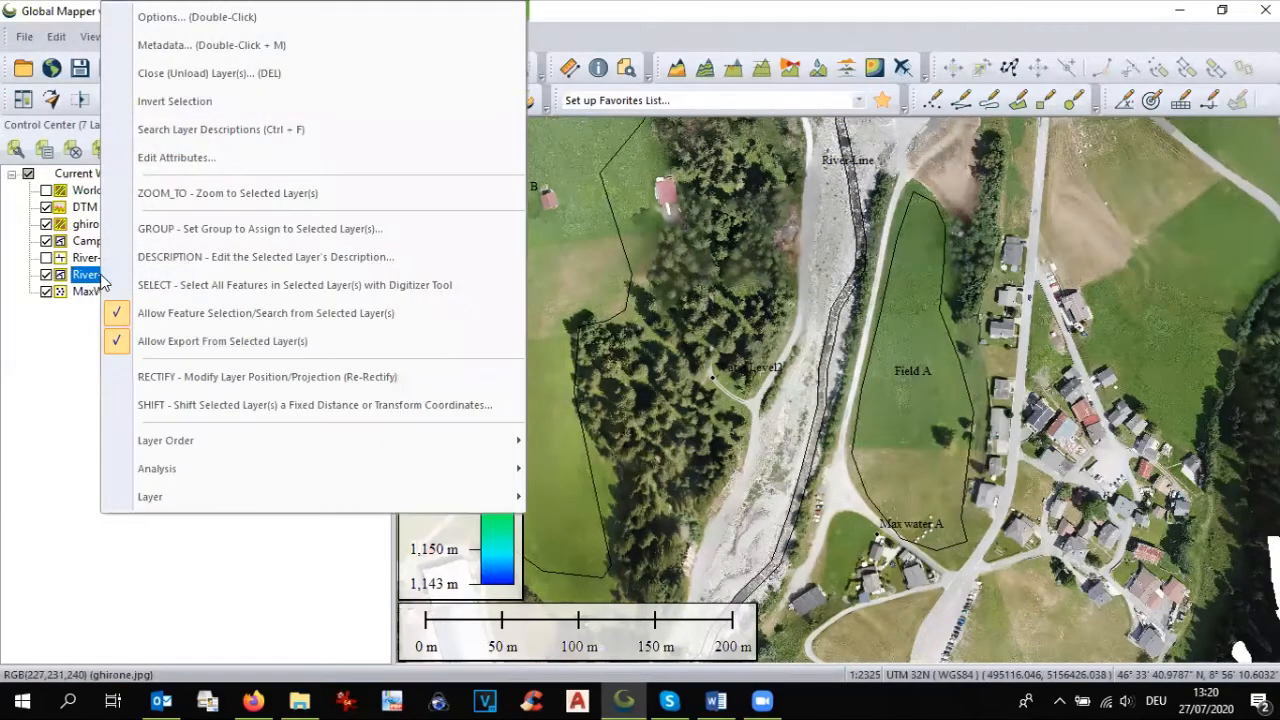
click(133, 287)
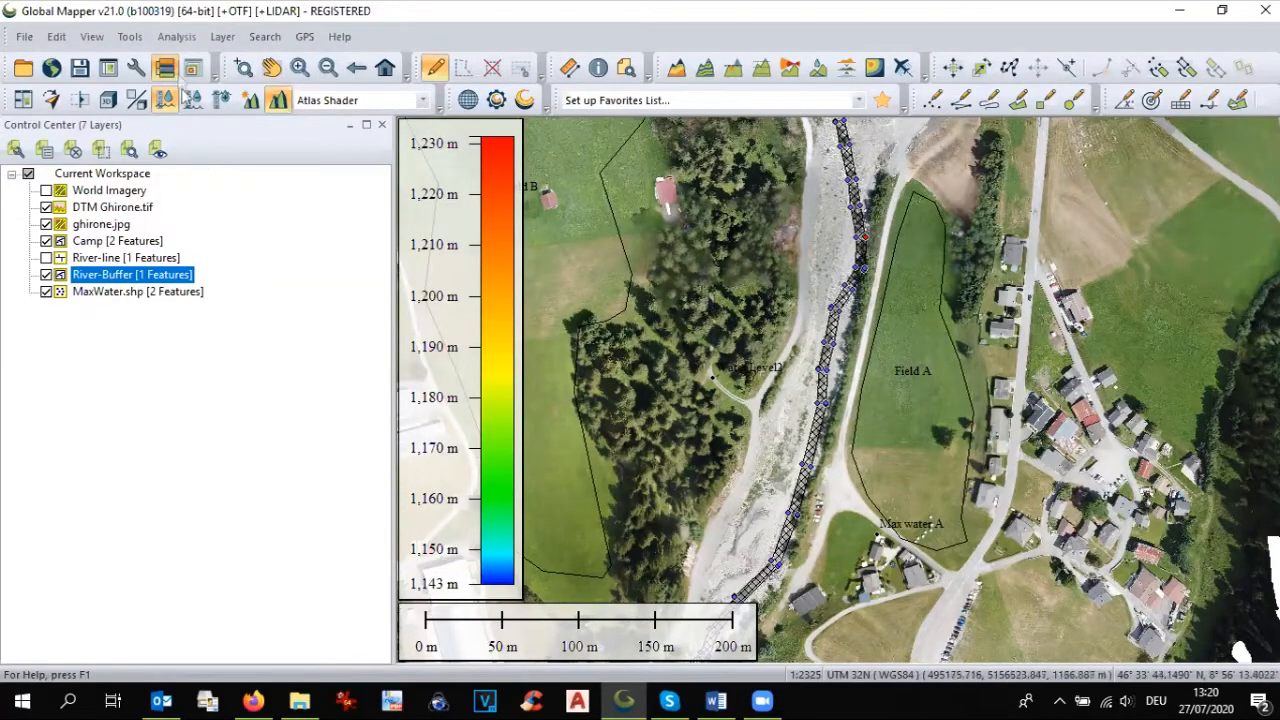
Step: Simulate a 1 m water level rise from the selected river buffer, naming the layer 2m level and using 1 m resolution on both axes
click(178, 42)
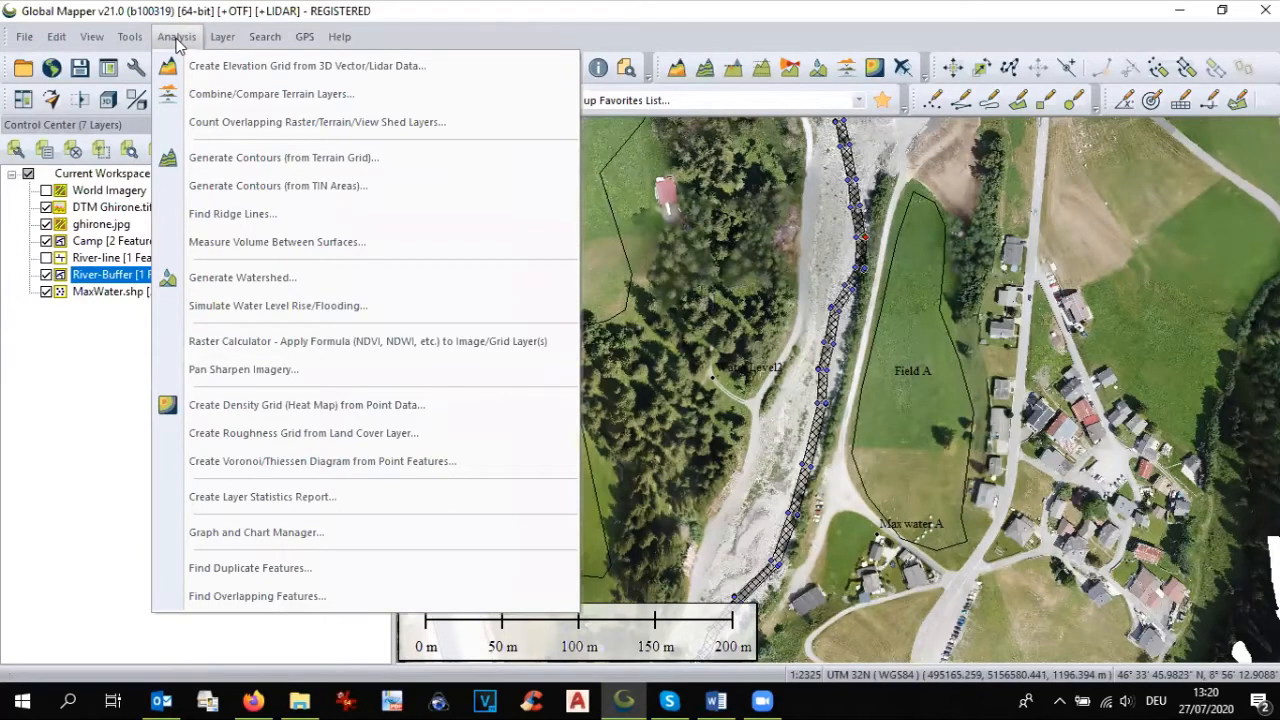
click(225, 306)
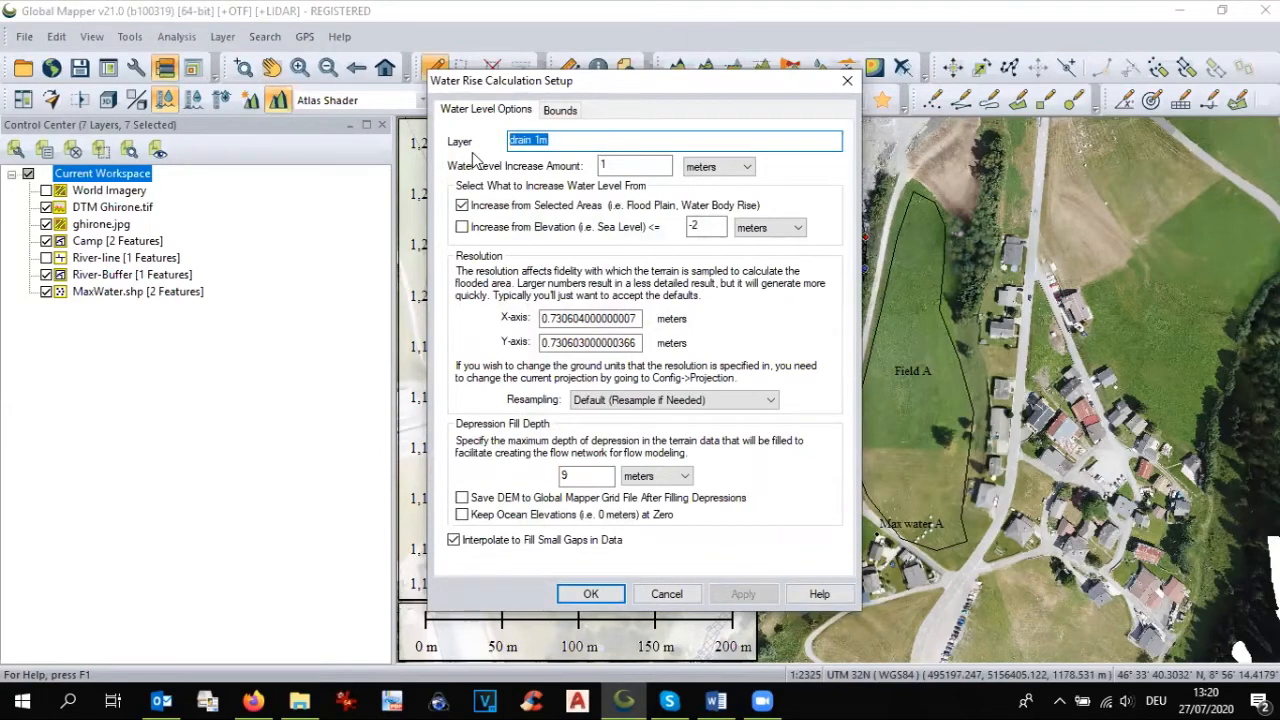
text(2m level)
drag(813, 88, 623, 140)
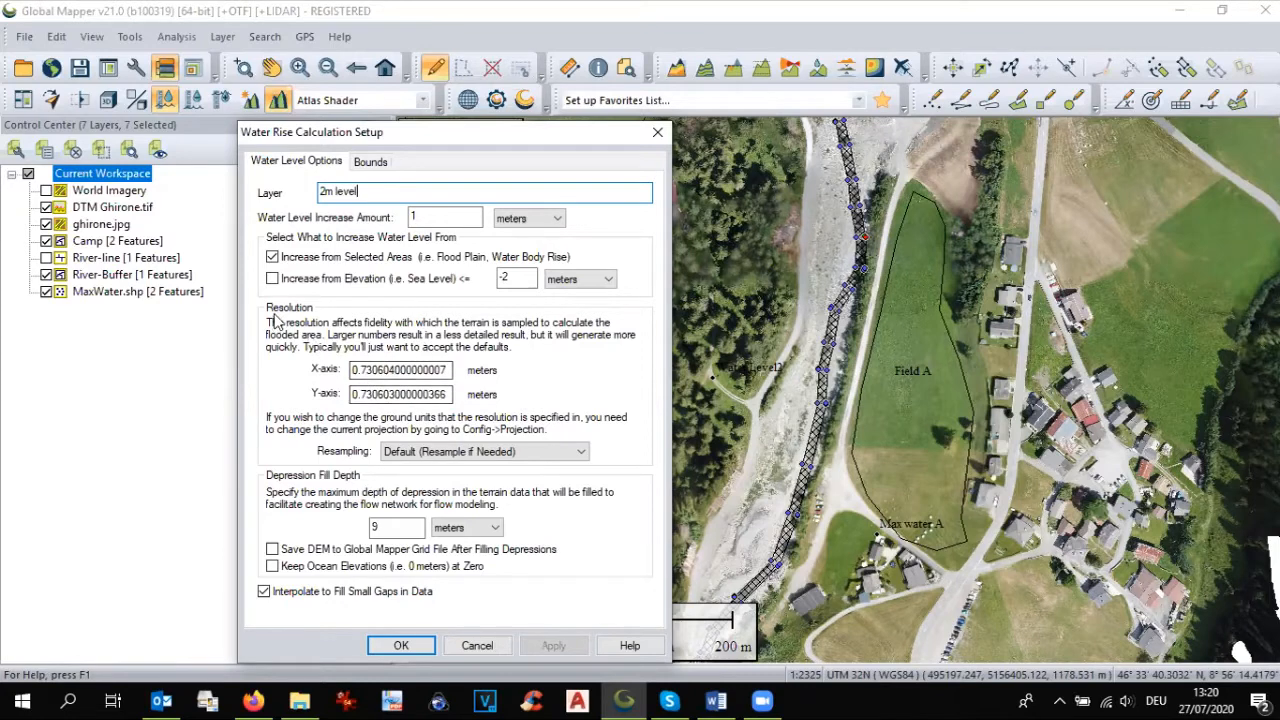
double_click(409, 369)
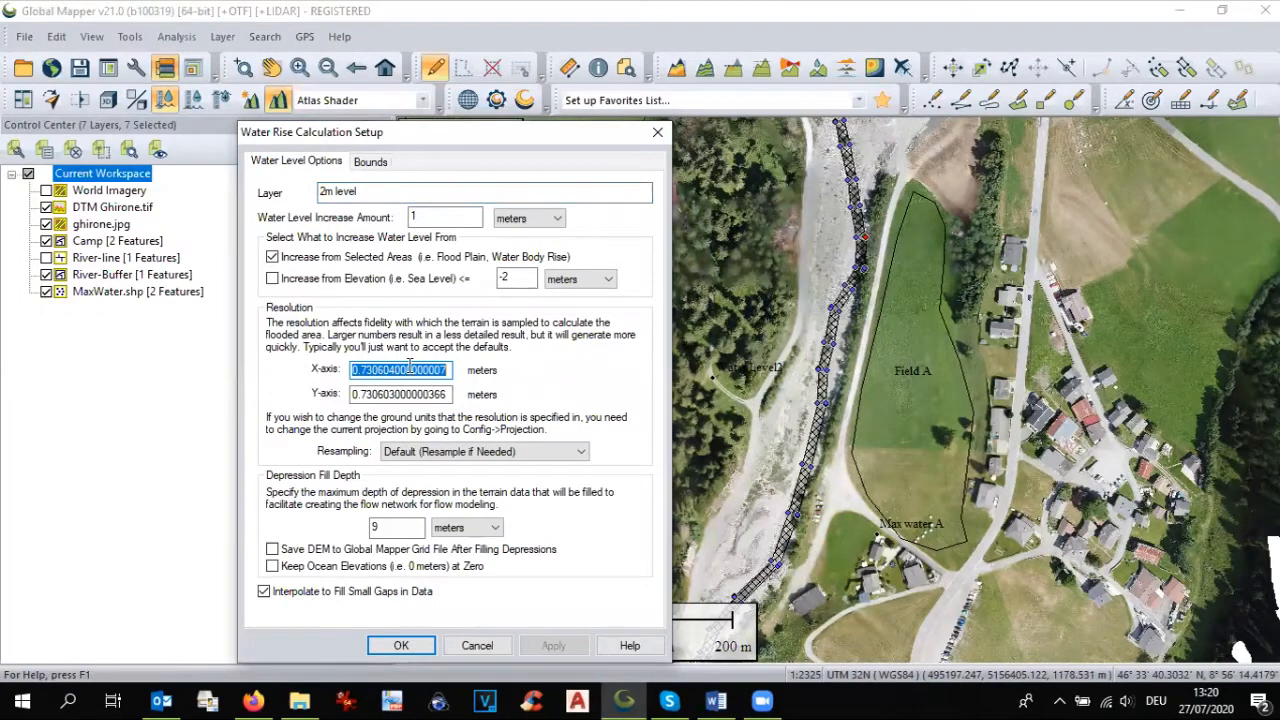
text(1)
double_click(419, 393)
text(1)
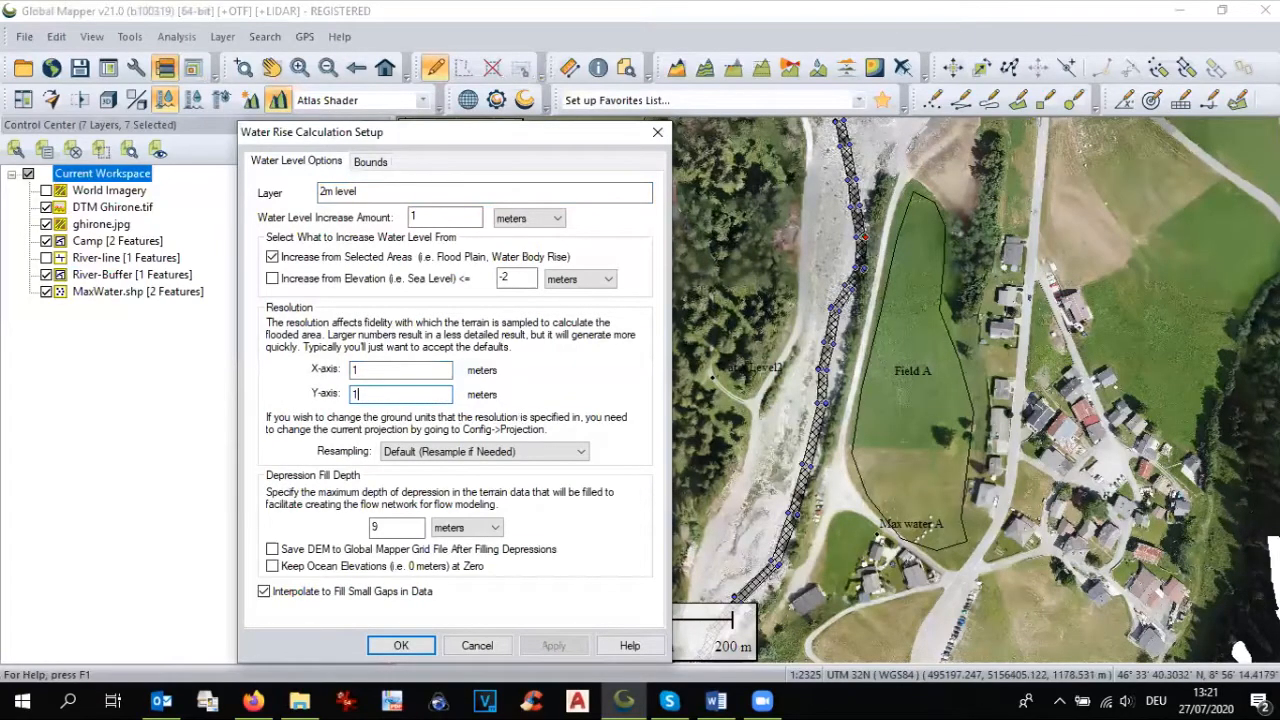
click(401, 646)
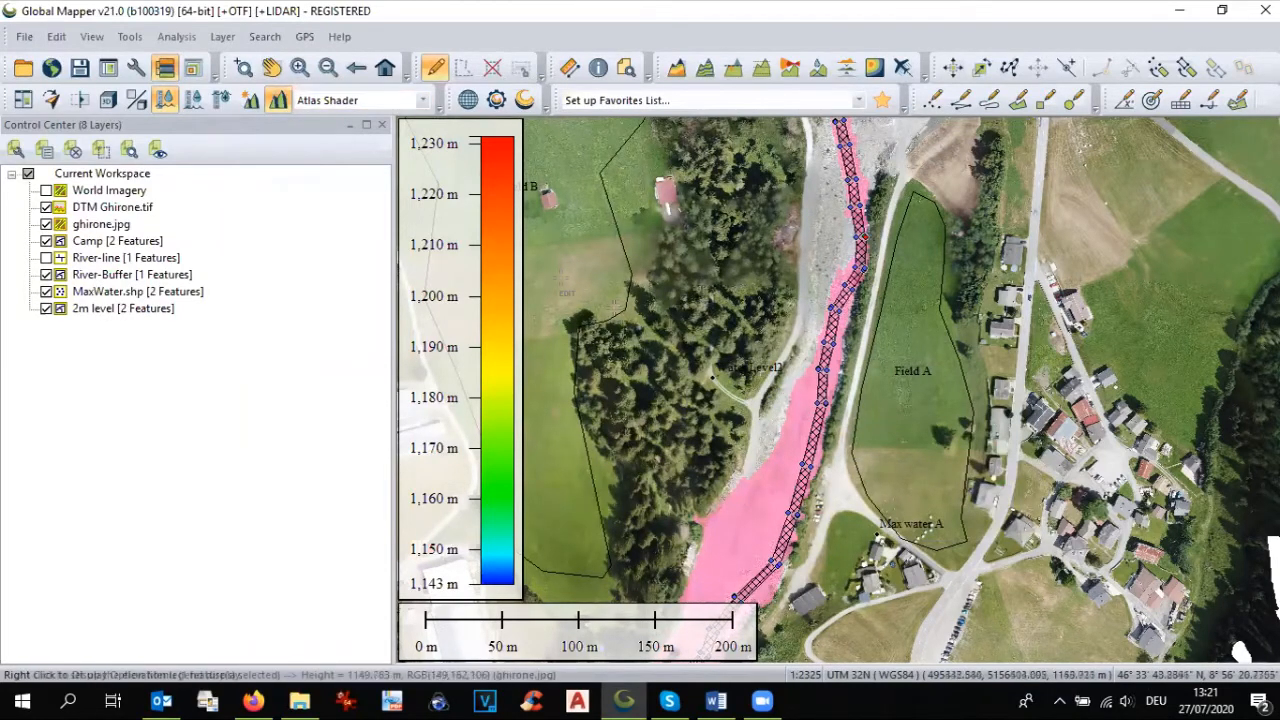
scroll(624, 318, down, 1)
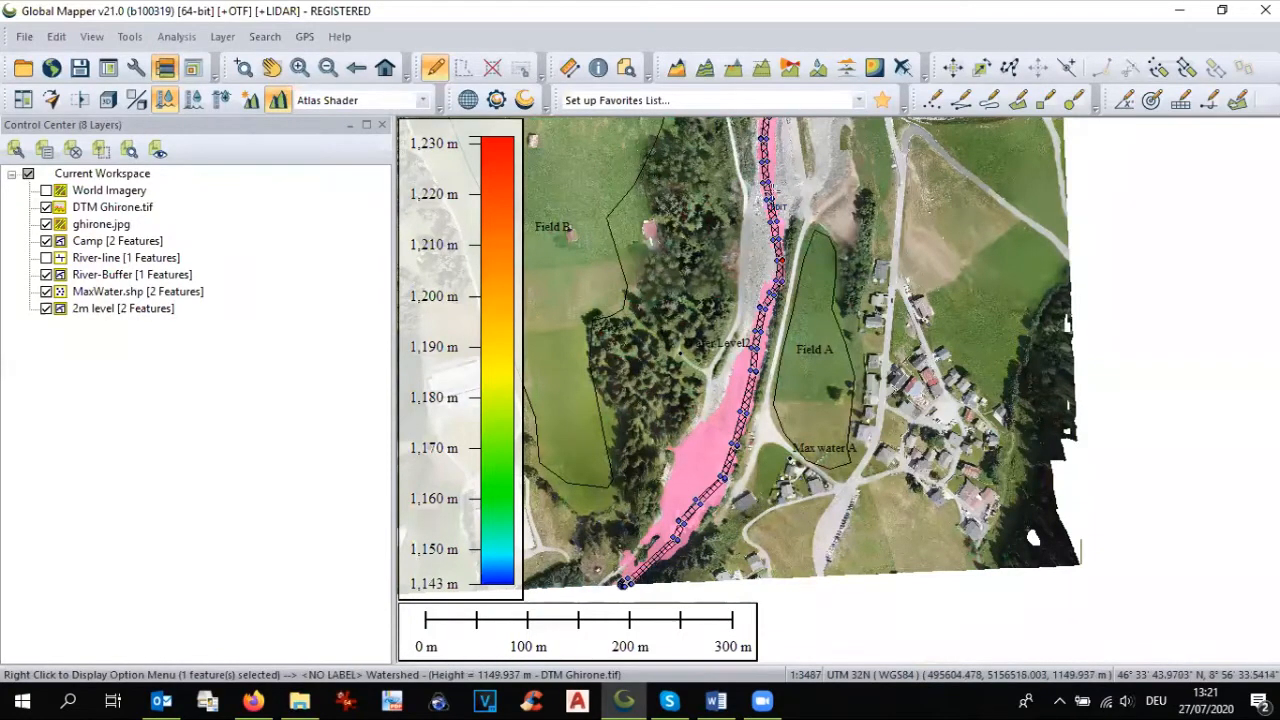
Step: Unload the 2m level layer and save the workspace, replacing ghirone.gmw in the 200727 folder
click(81, 310)
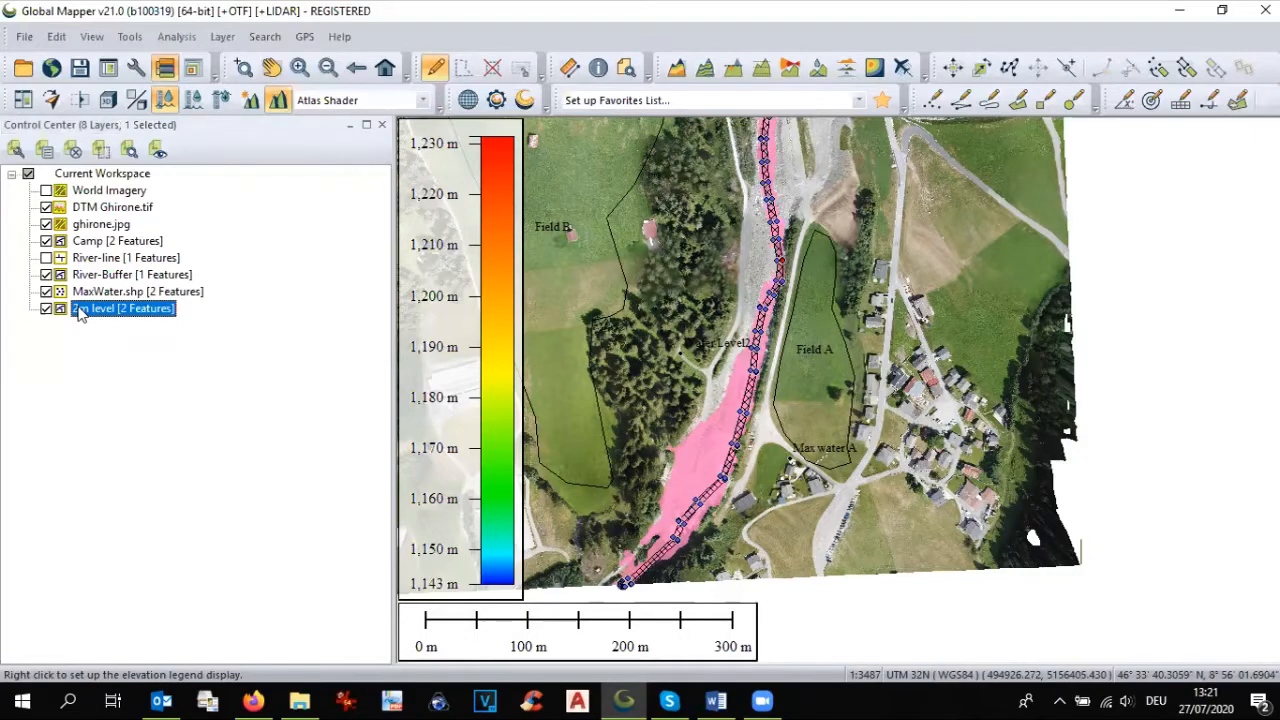
key(Delete)
click(625, 416)
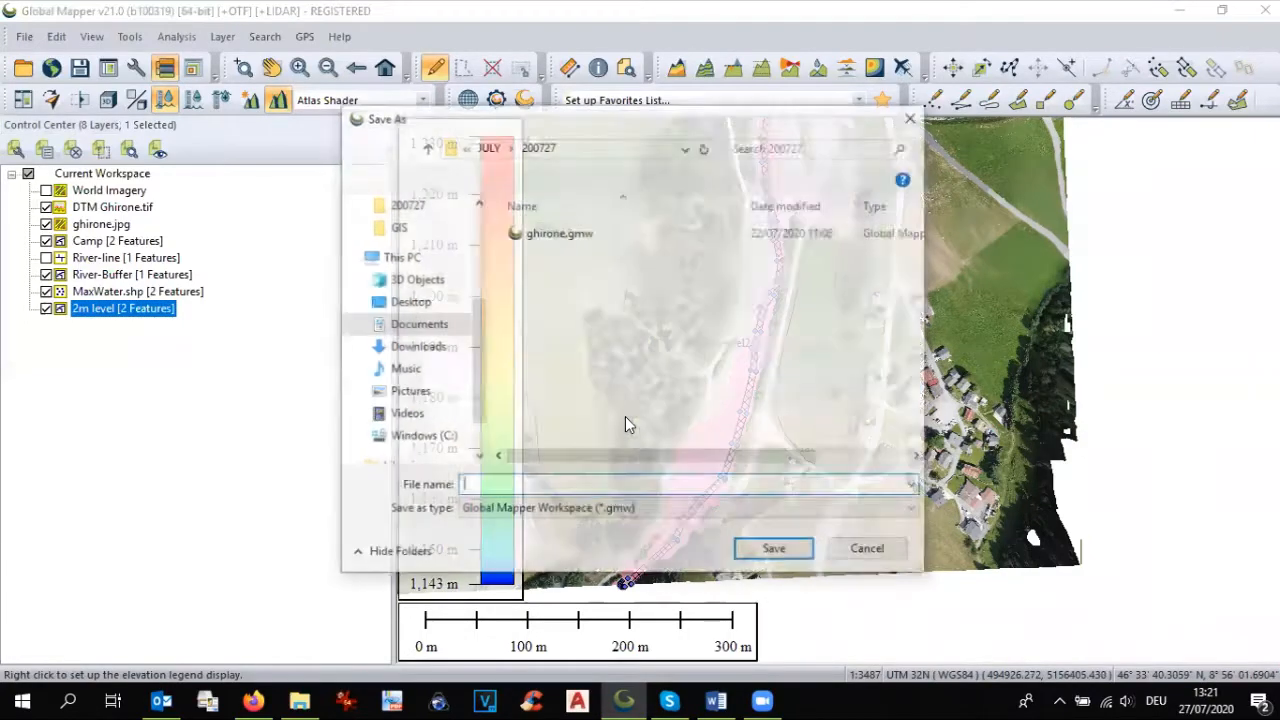
click(541, 240)
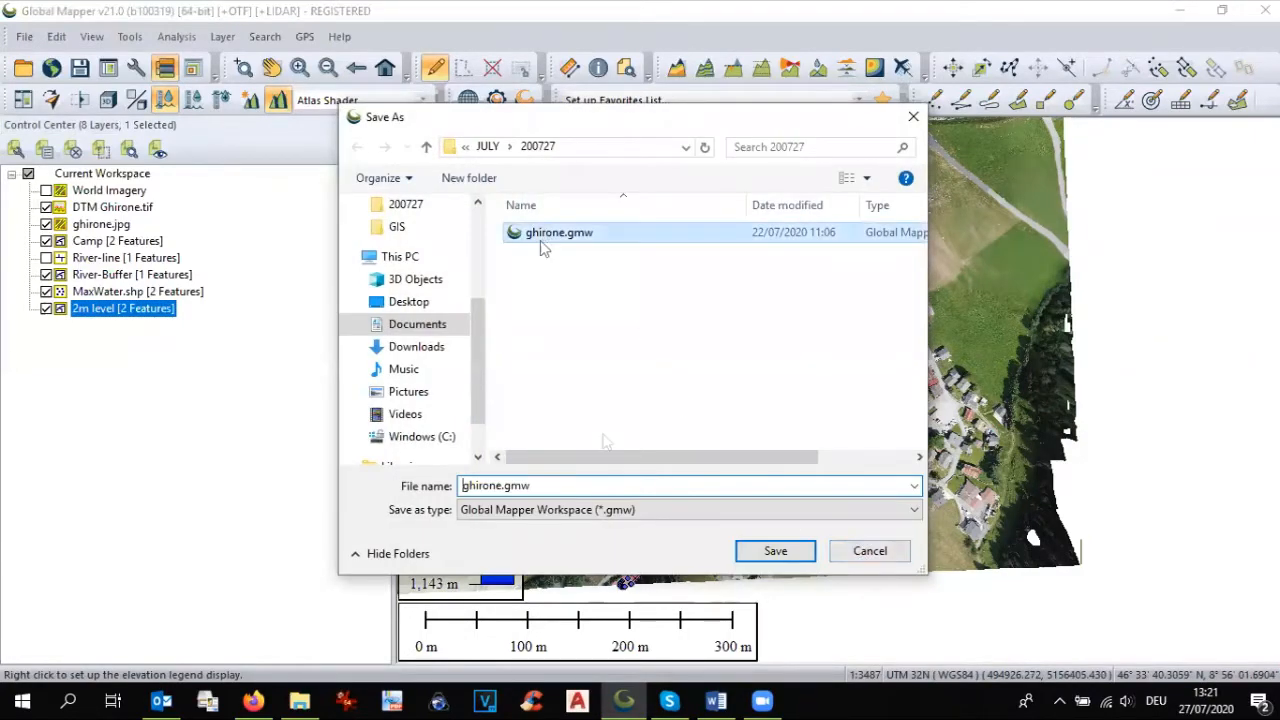
click(765, 553)
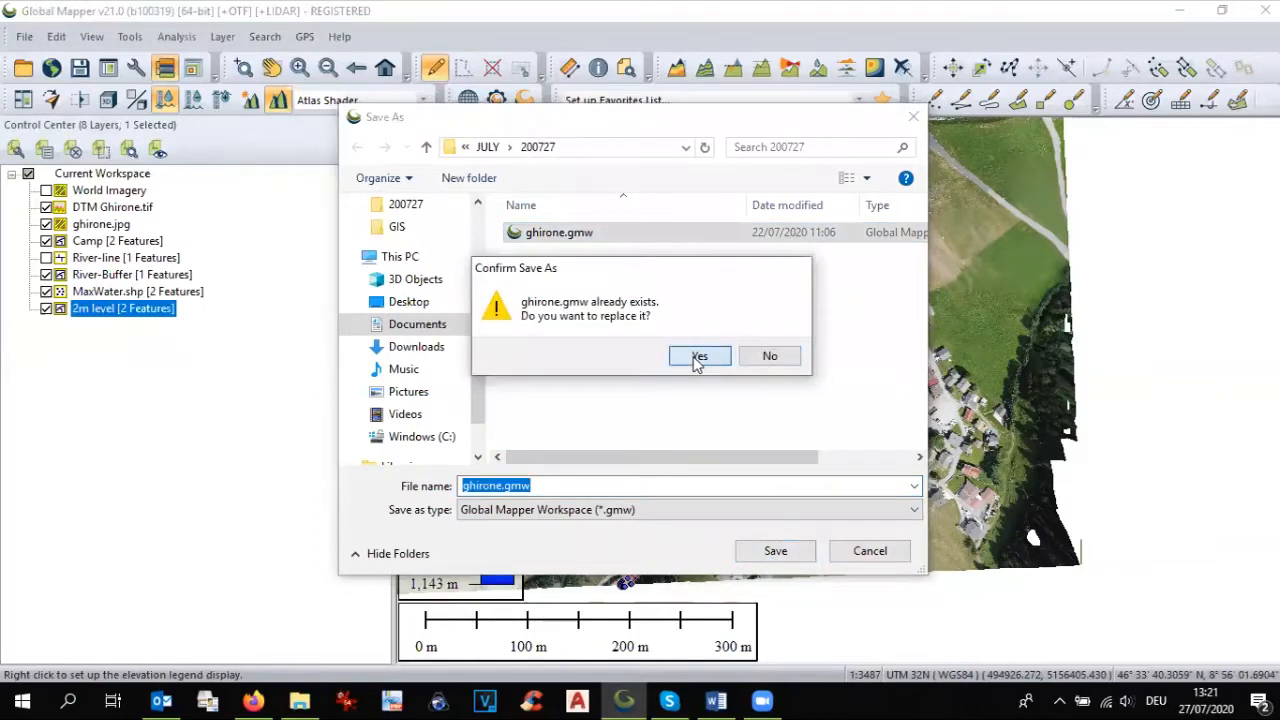
click(699, 357)
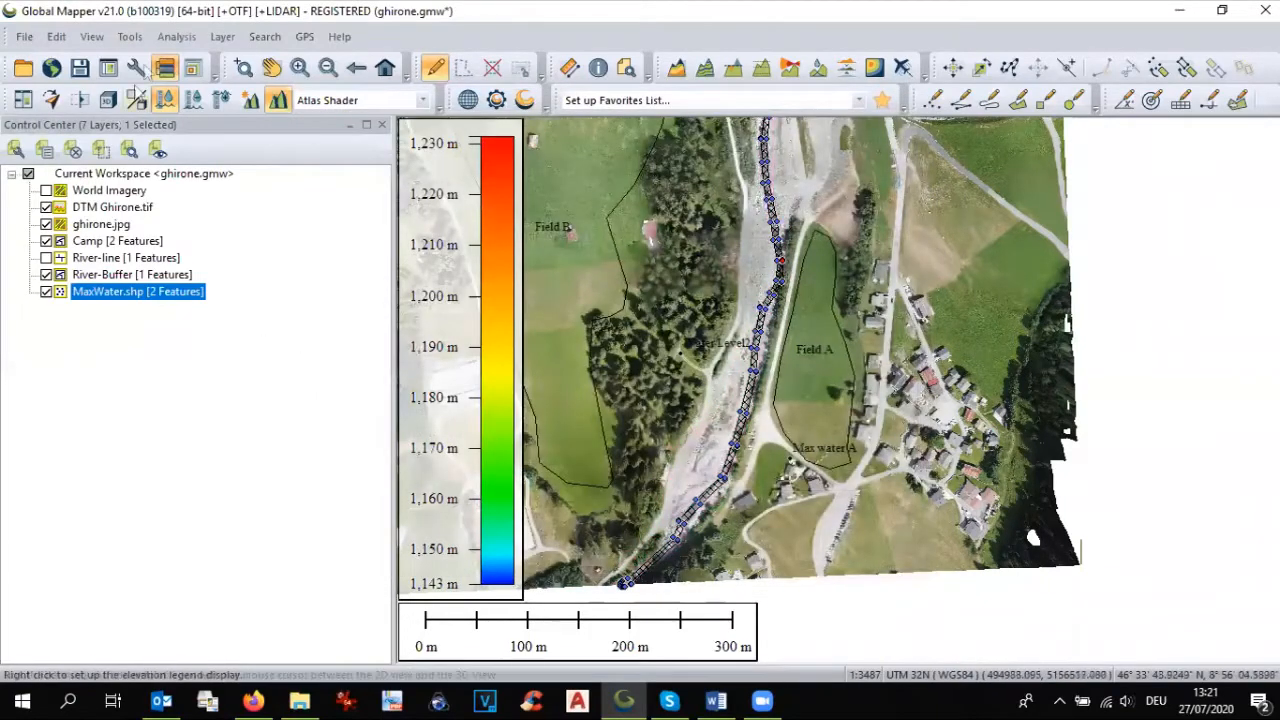
Step: Simulate a 2 m water level rise from the selected river buffer as layer 2m level, with 2 m resolution on both axes
click(189, 35)
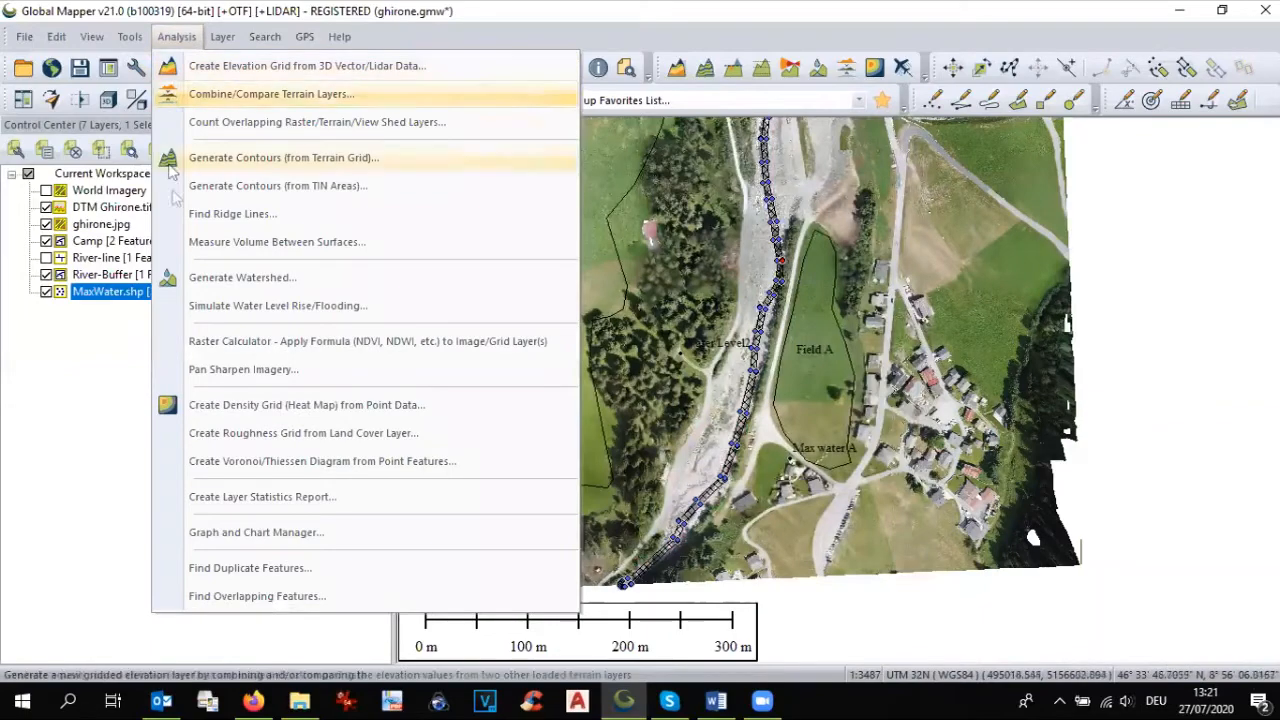
click(201, 309)
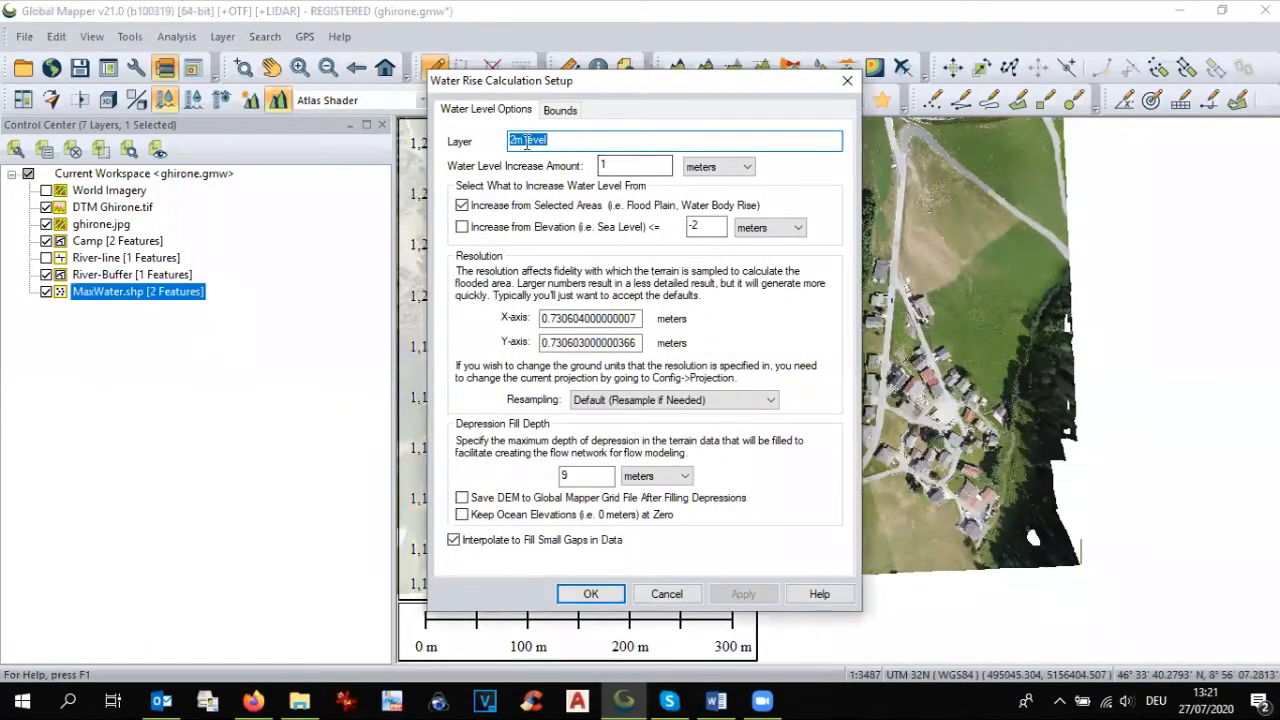
key(Tab)
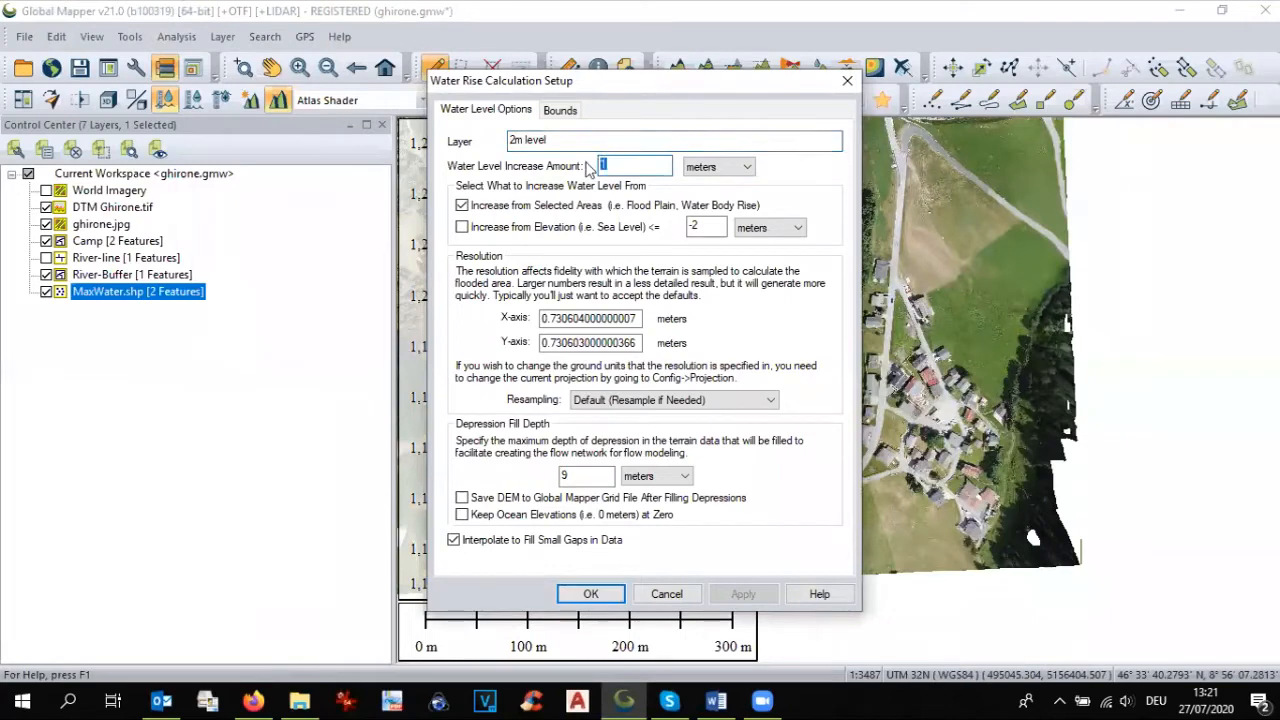
double_click(549, 316)
text(2)
double_click(548, 342)
text(2)
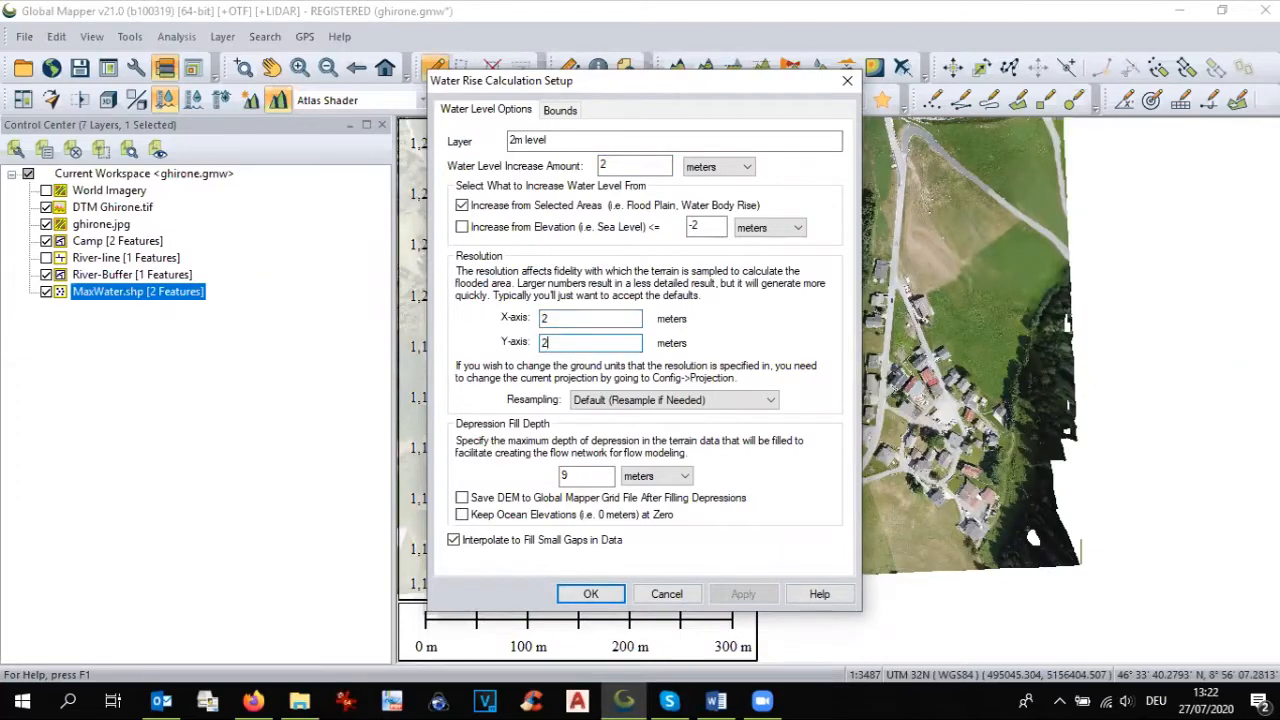
click(591, 594)
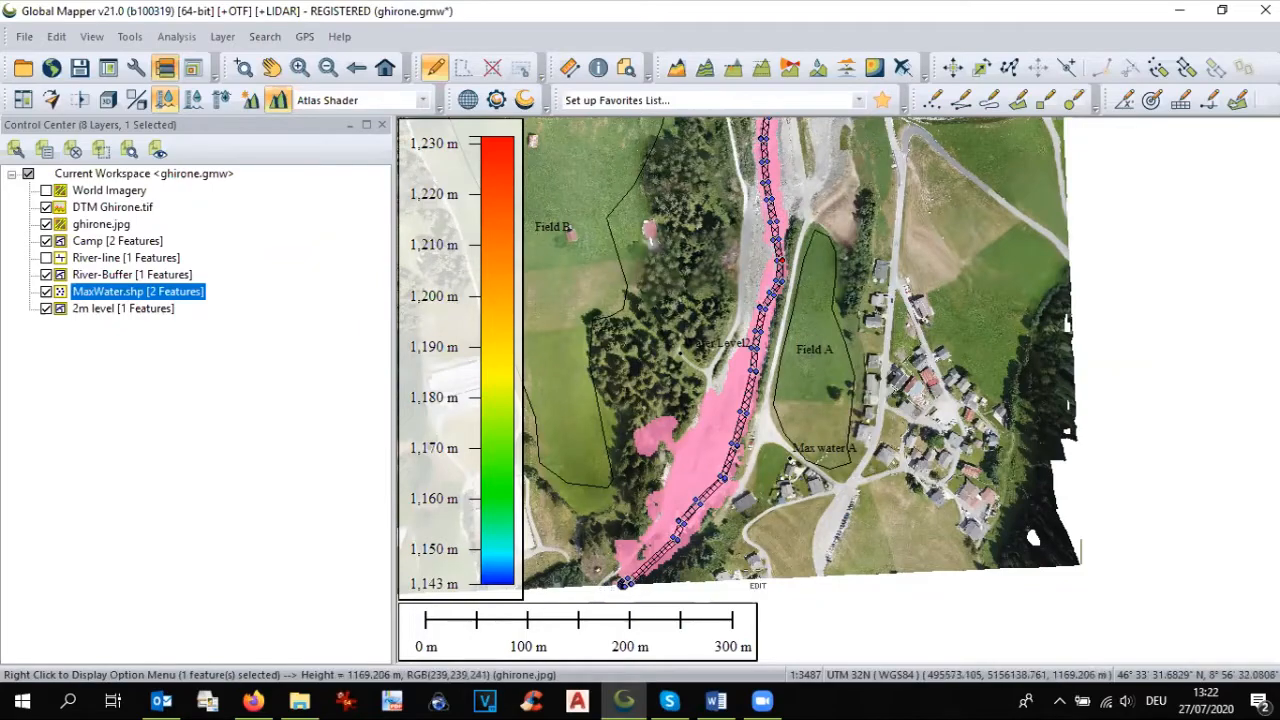
Step: Check the 2 m flood extent around Field A and the Max water A point, and hide the 2m level layer
scroll(815, 450, up, 1)
scroll(815, 450, up, 1)
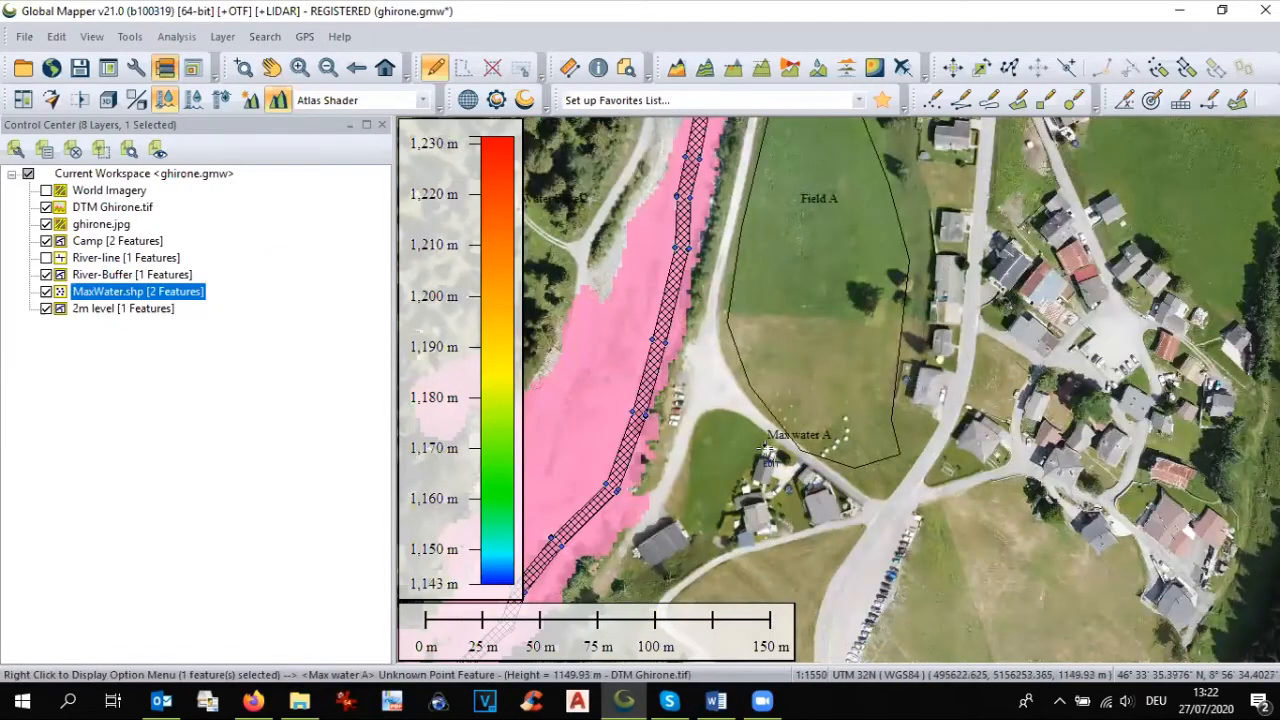
scroll(768, 455, down, 1)
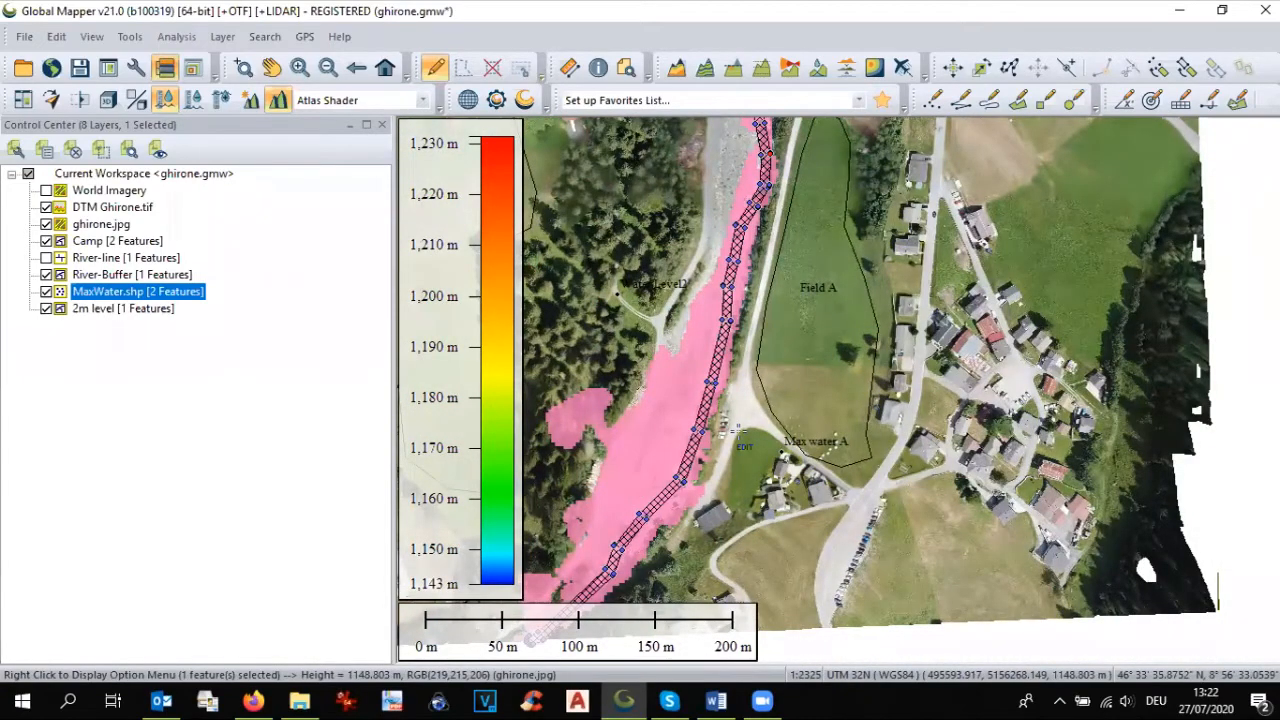
scroll(736, 428, down, 1)
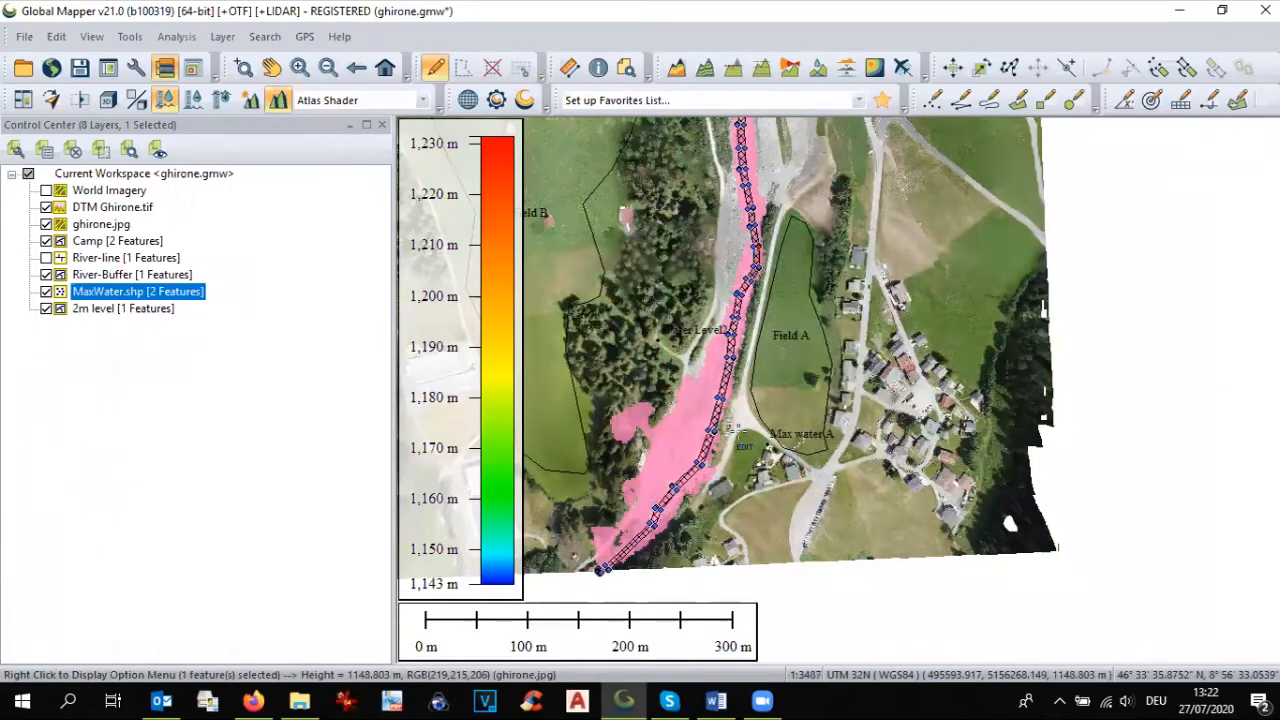
click(82, 310)
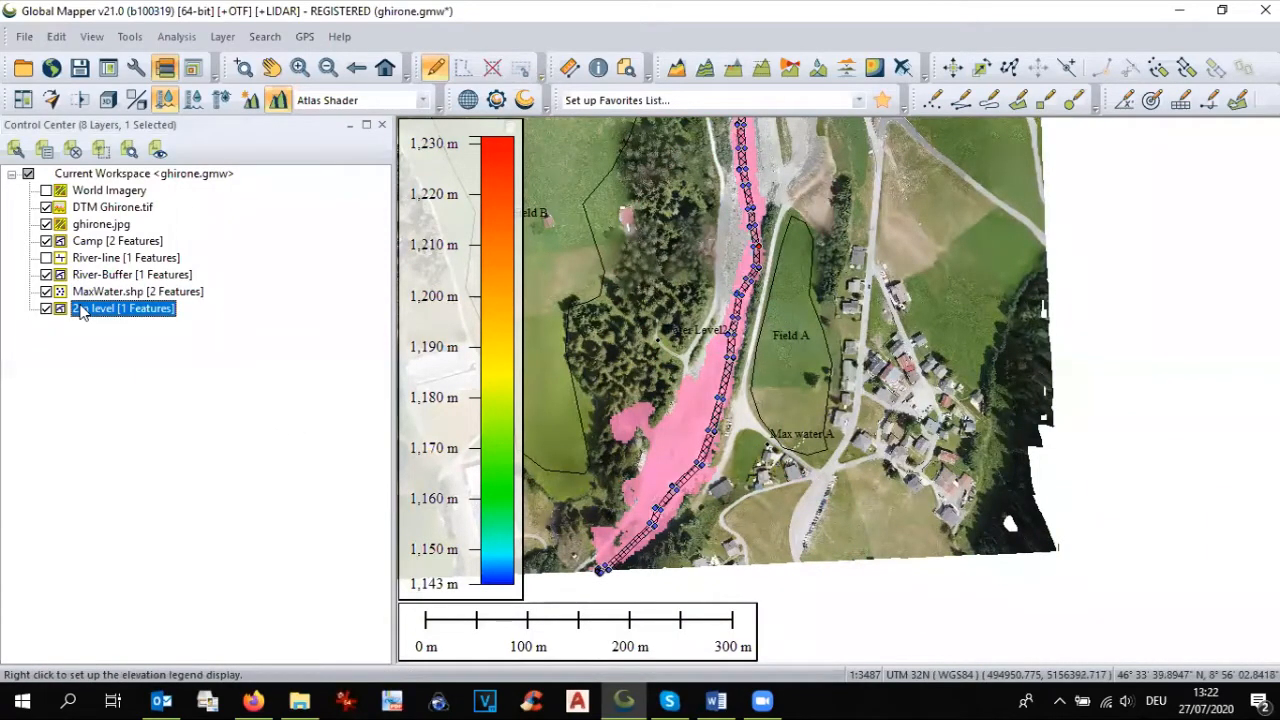
click(46, 308)
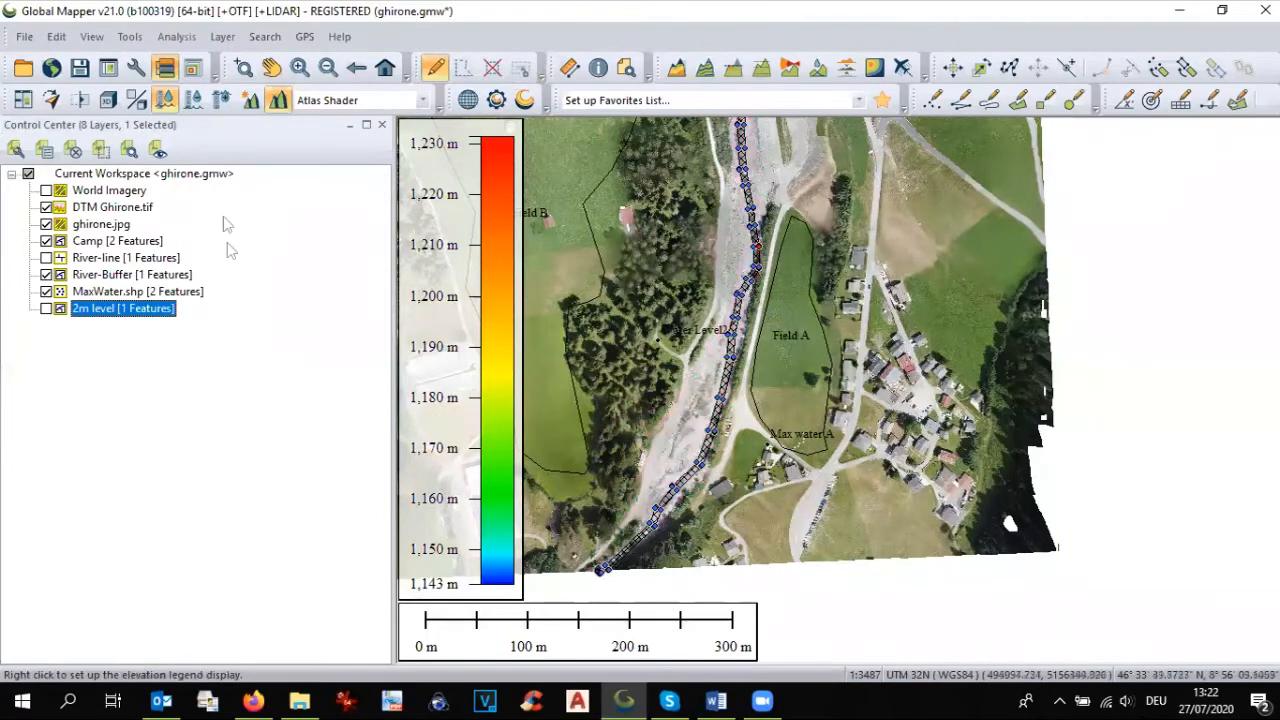
Step: Simulate a 3 m water level rise from the selected river buffer as layer 3m level, with 1 m resolution on both axes
click(176, 38)
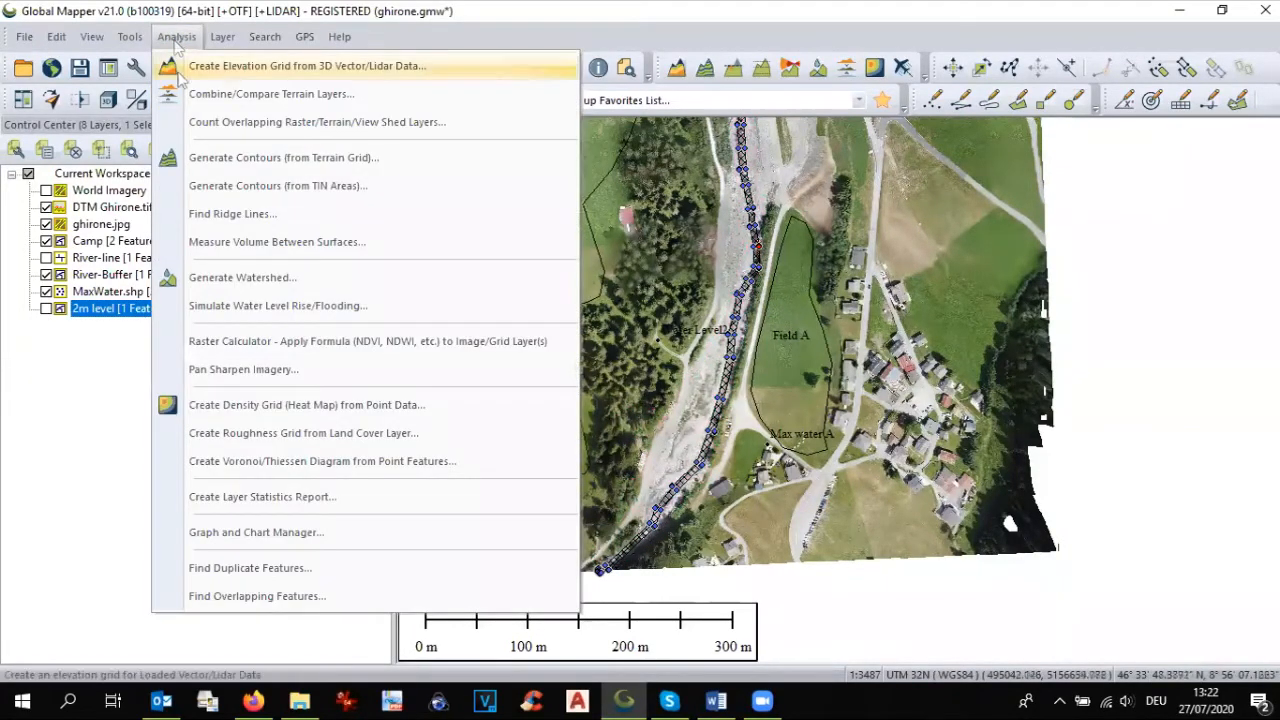
click(233, 310)
click(553, 140)
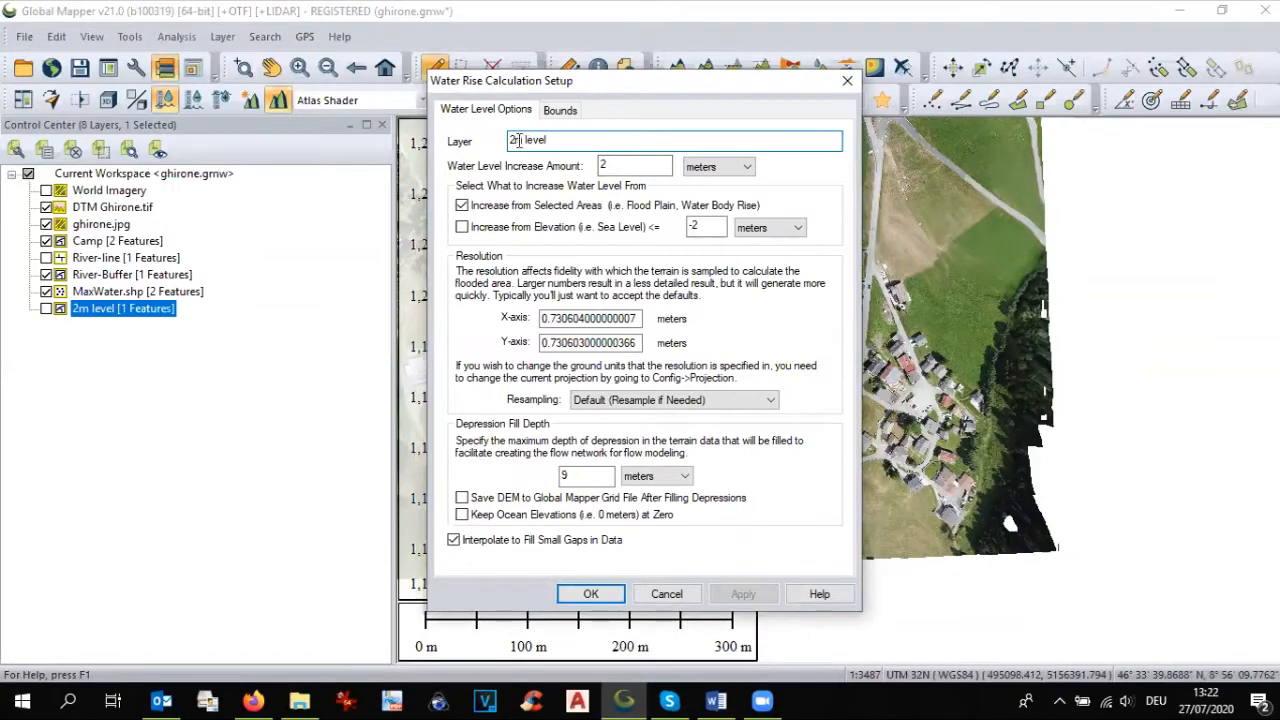
key(Tab)
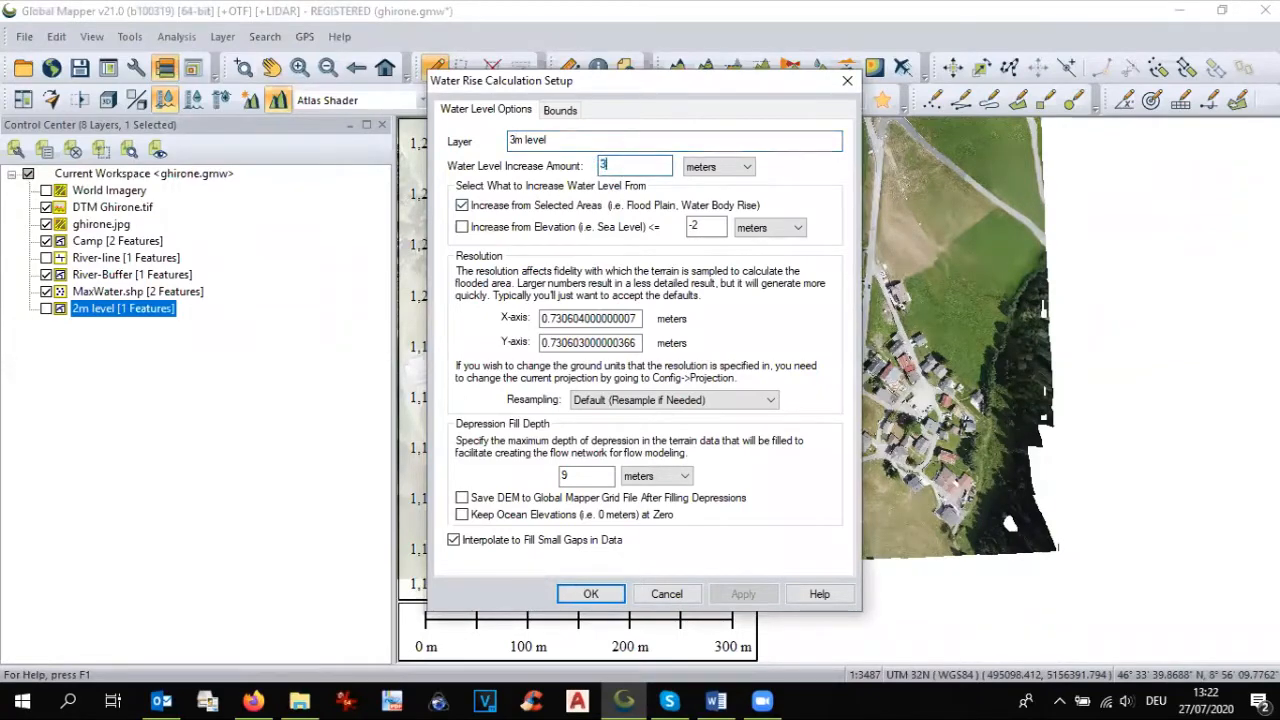
double_click(576, 321)
text(1)
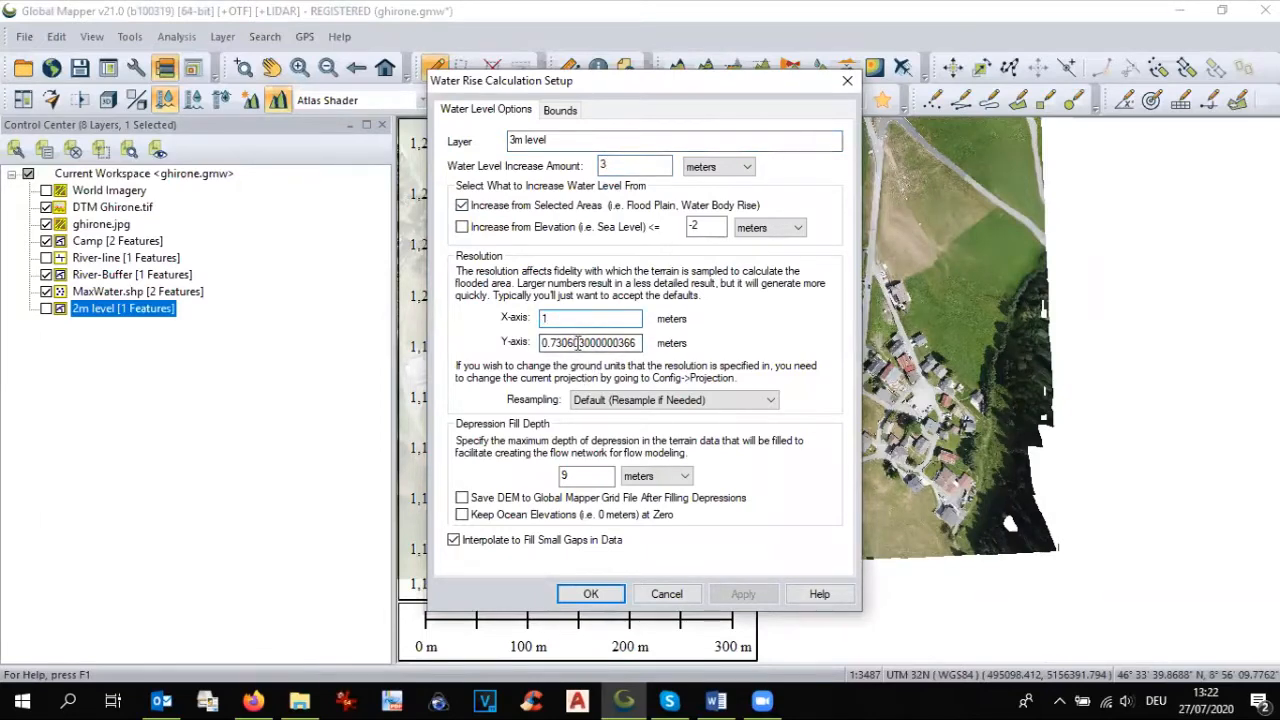
double_click(577, 343)
text(1)
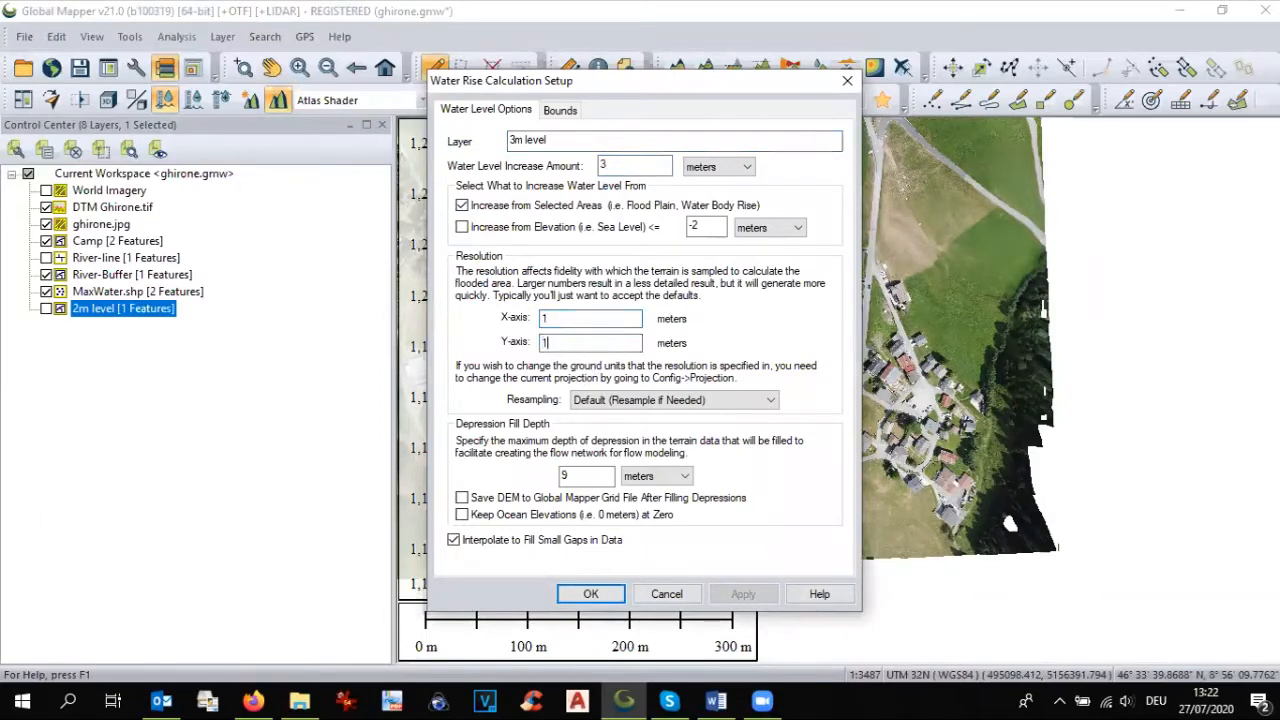
click(591, 594)
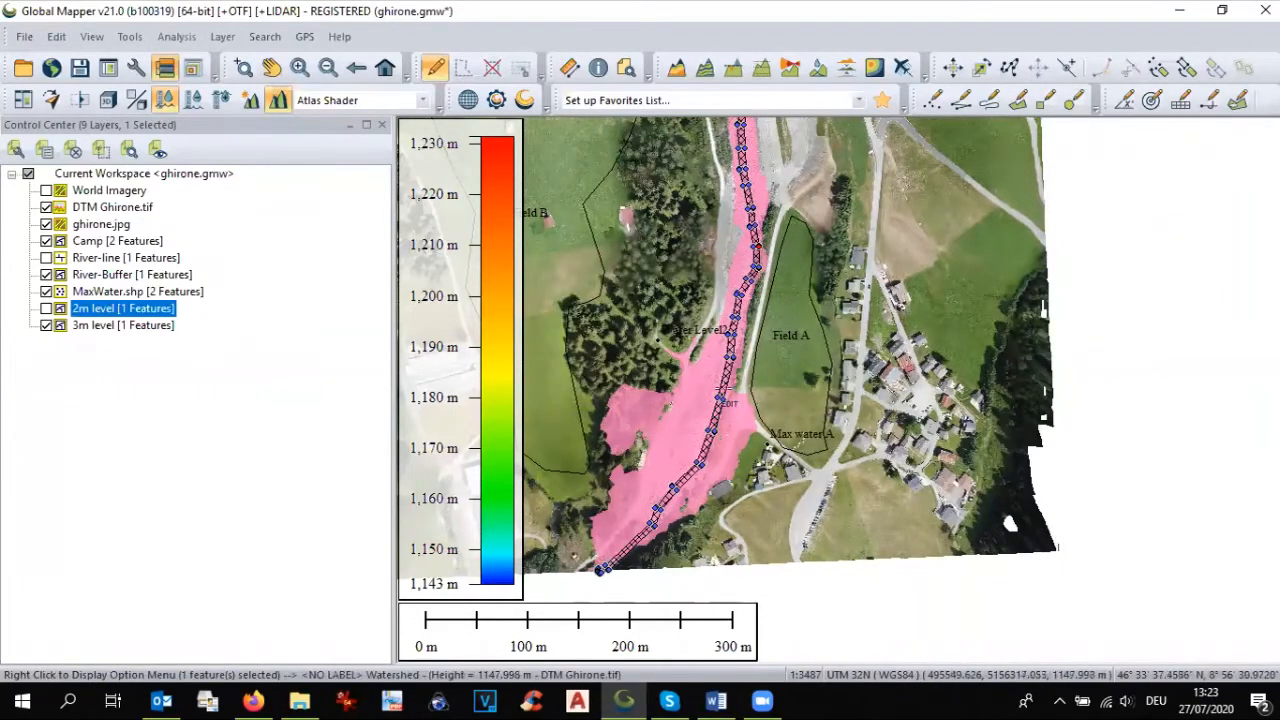
Step: Compare the 3 m flood extent with the Max water A and Water Level2 points, and hide the 3m level layer
scroll(724, 398, up, 1)
scroll(745, 405, up, 1)
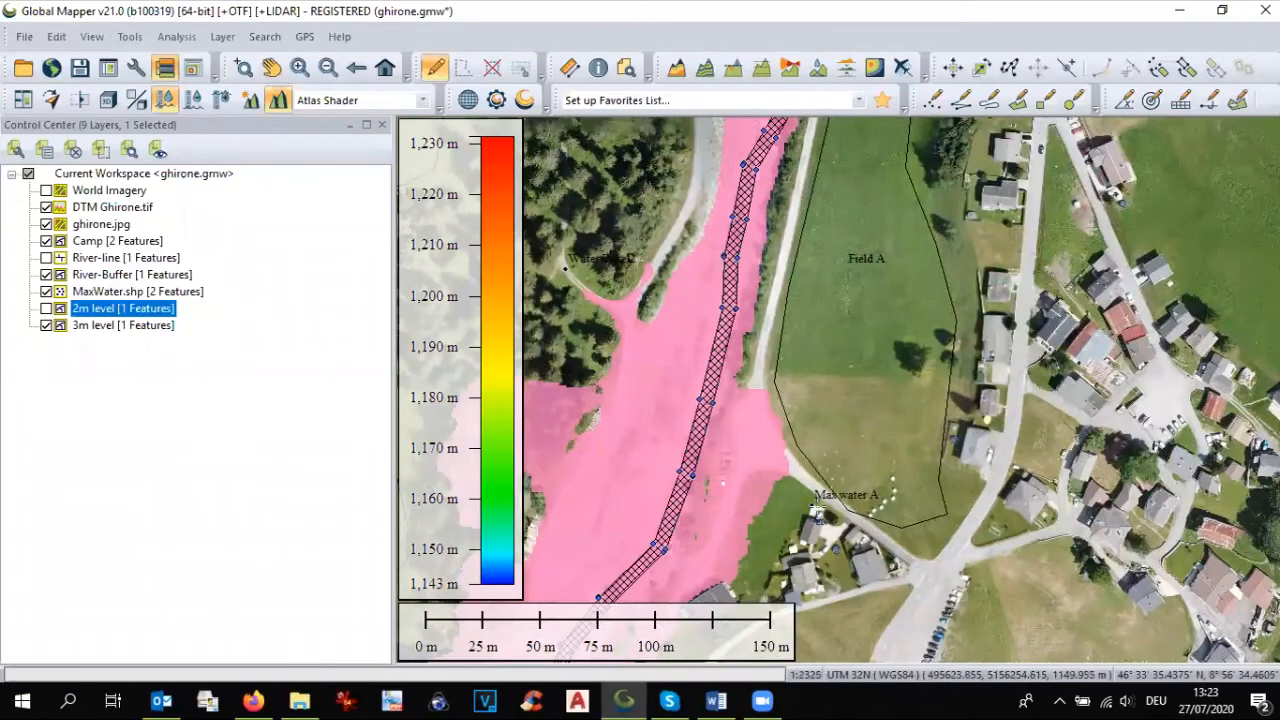
scroll(816, 510, down, 1)
scroll(649, 348, up, 1)
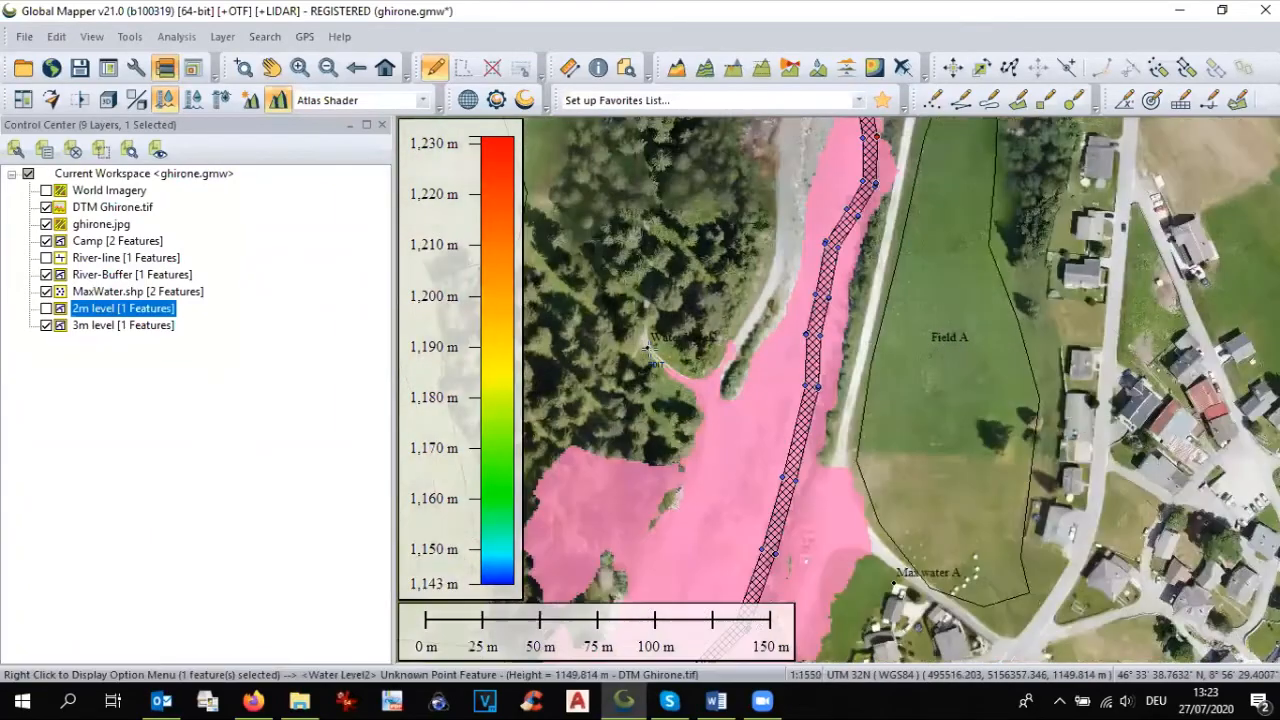
scroll(649, 348, down, 1)
scroll(649, 348, down, 1)
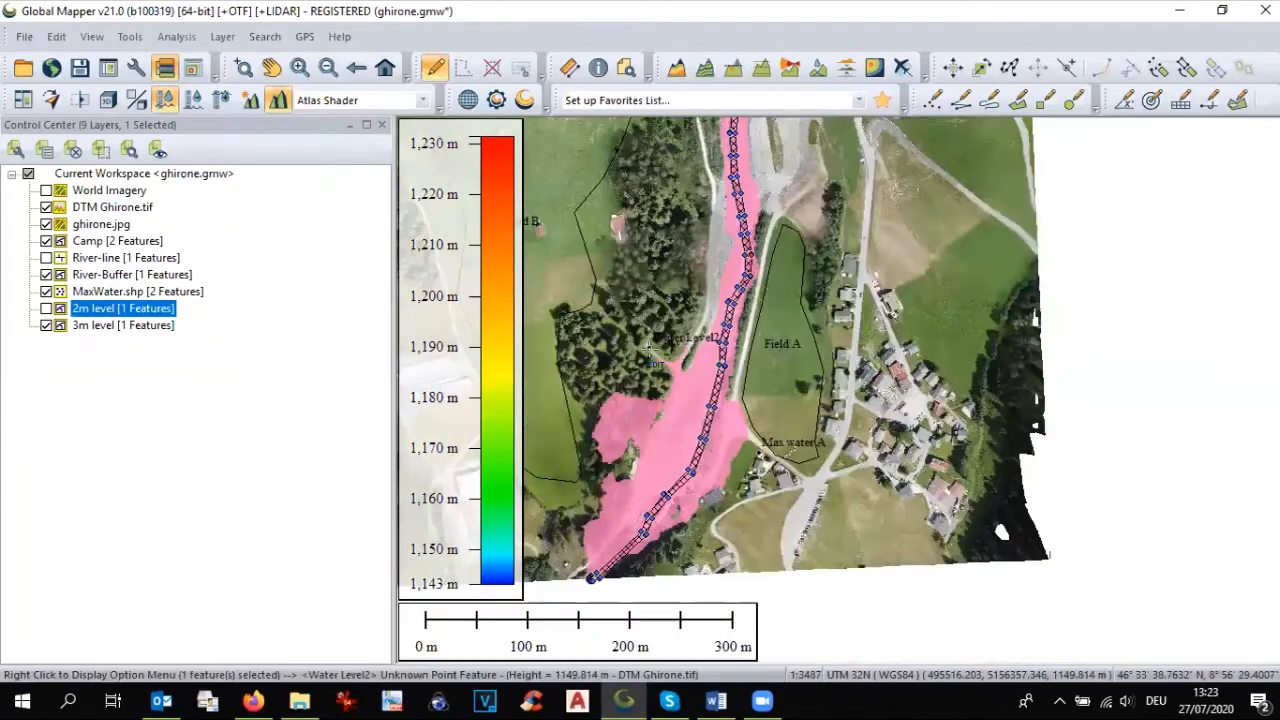
click(46, 326)
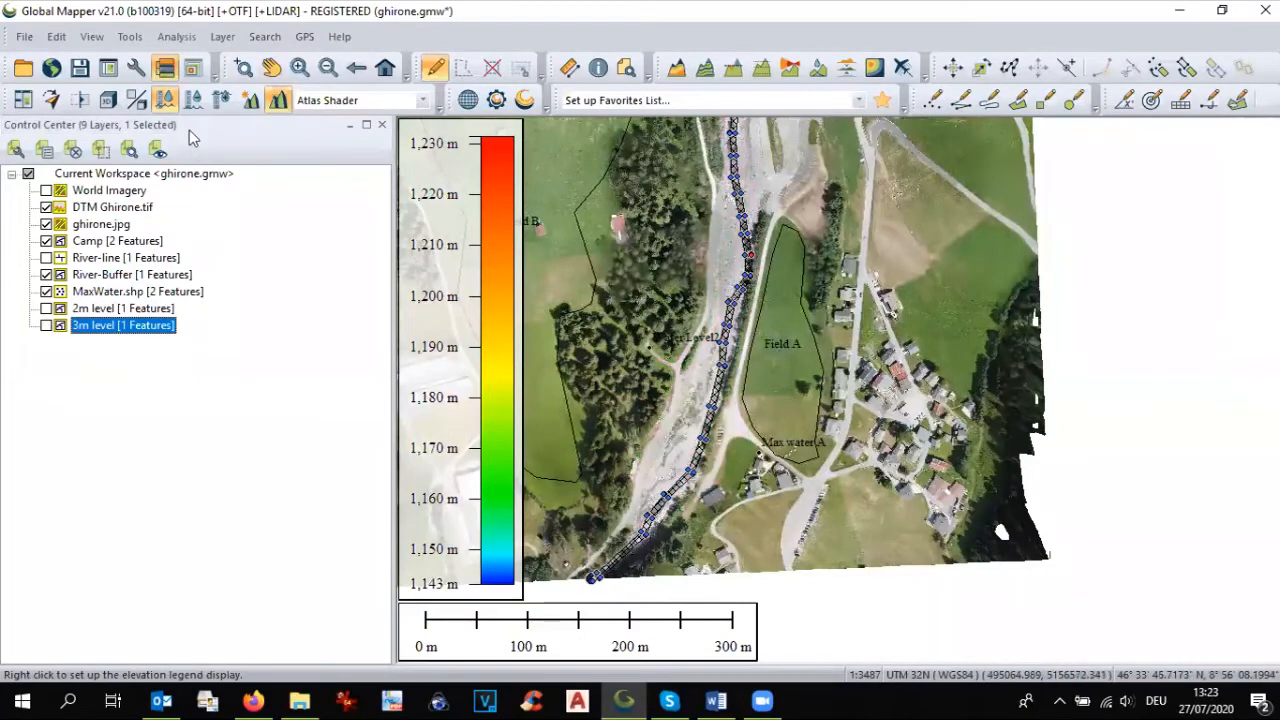
Step: Simulate a 3.5 m water level rise from the selected river buffer as layer 3.5m level, with 1 m resolution on both axes
click(176, 36)
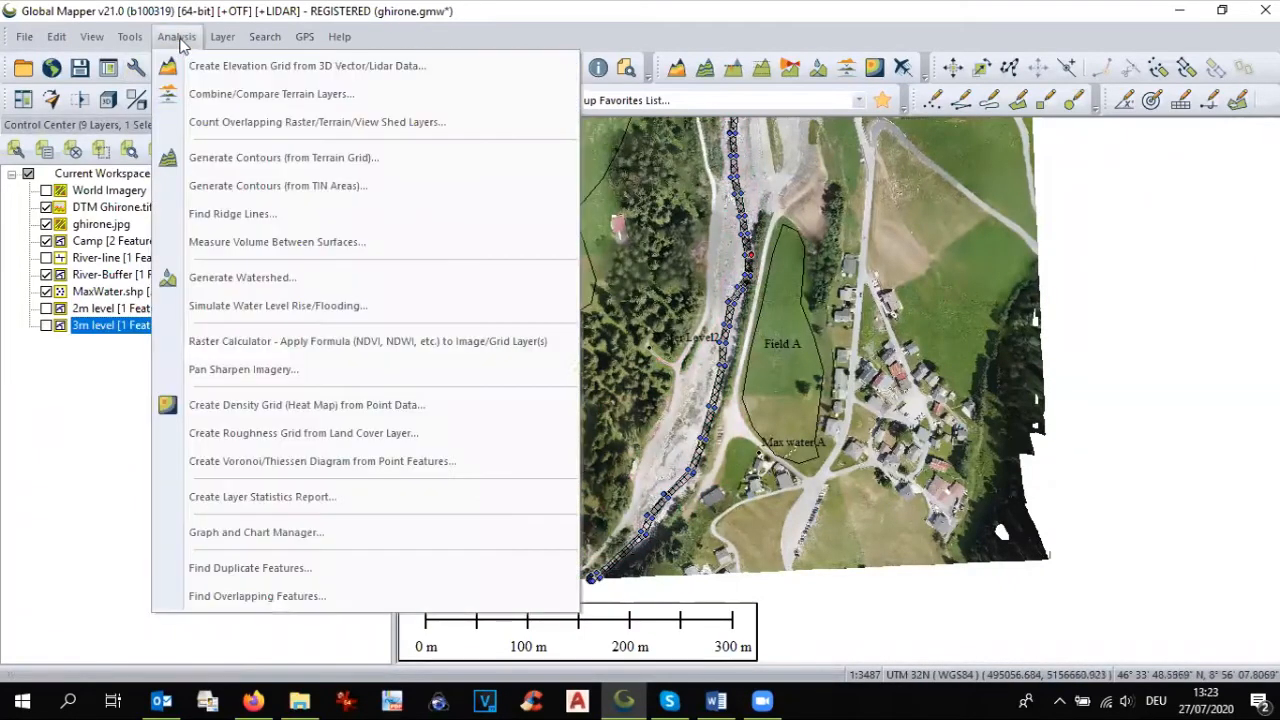
click(240, 304)
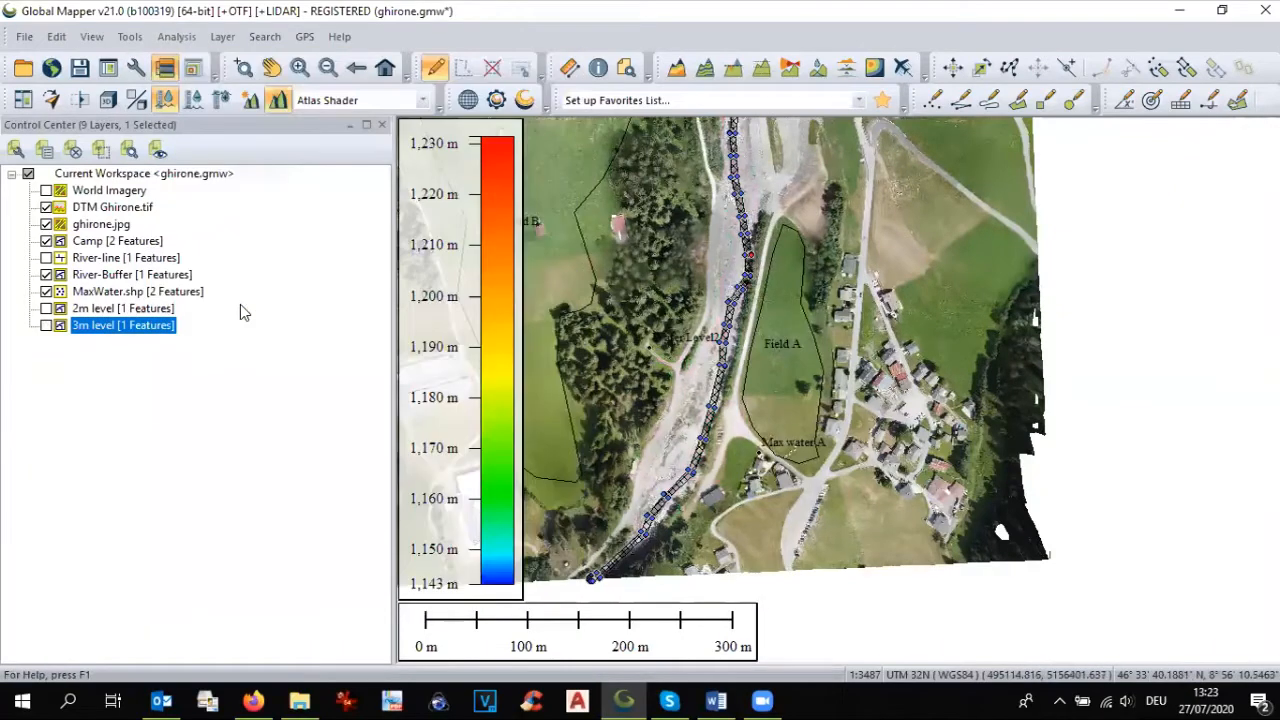
click(573, 142)
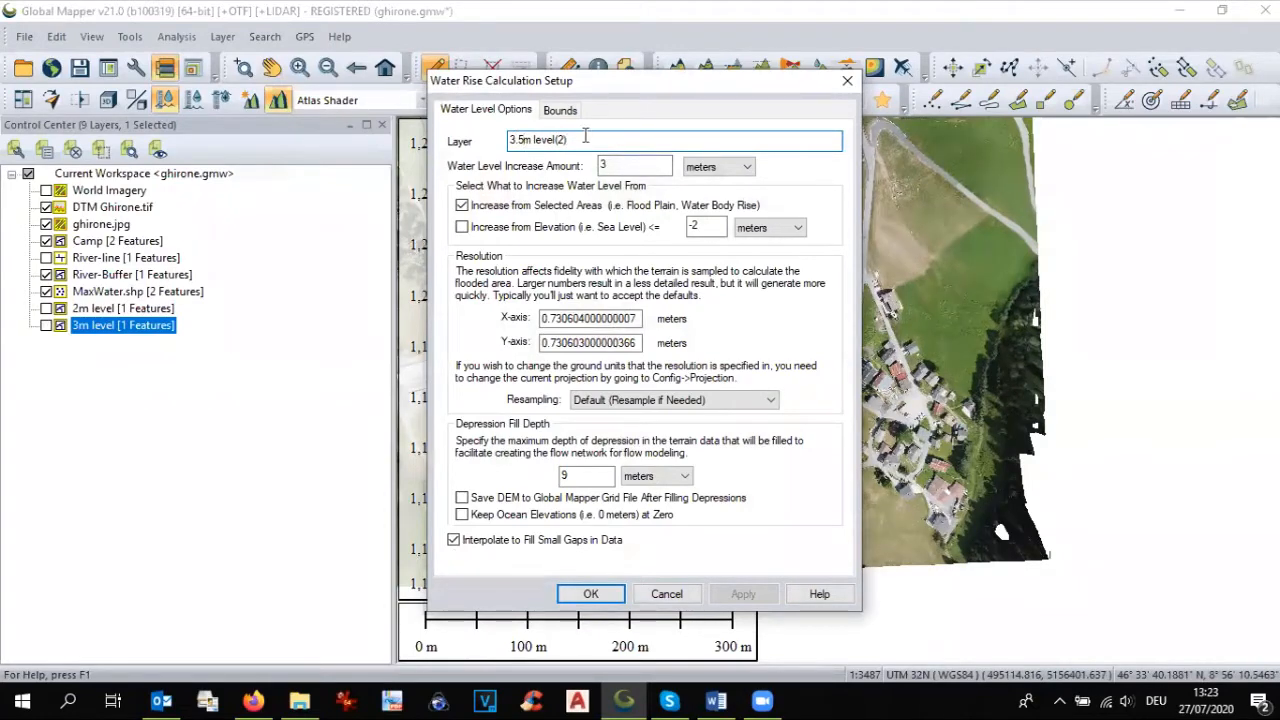
click(620, 165)
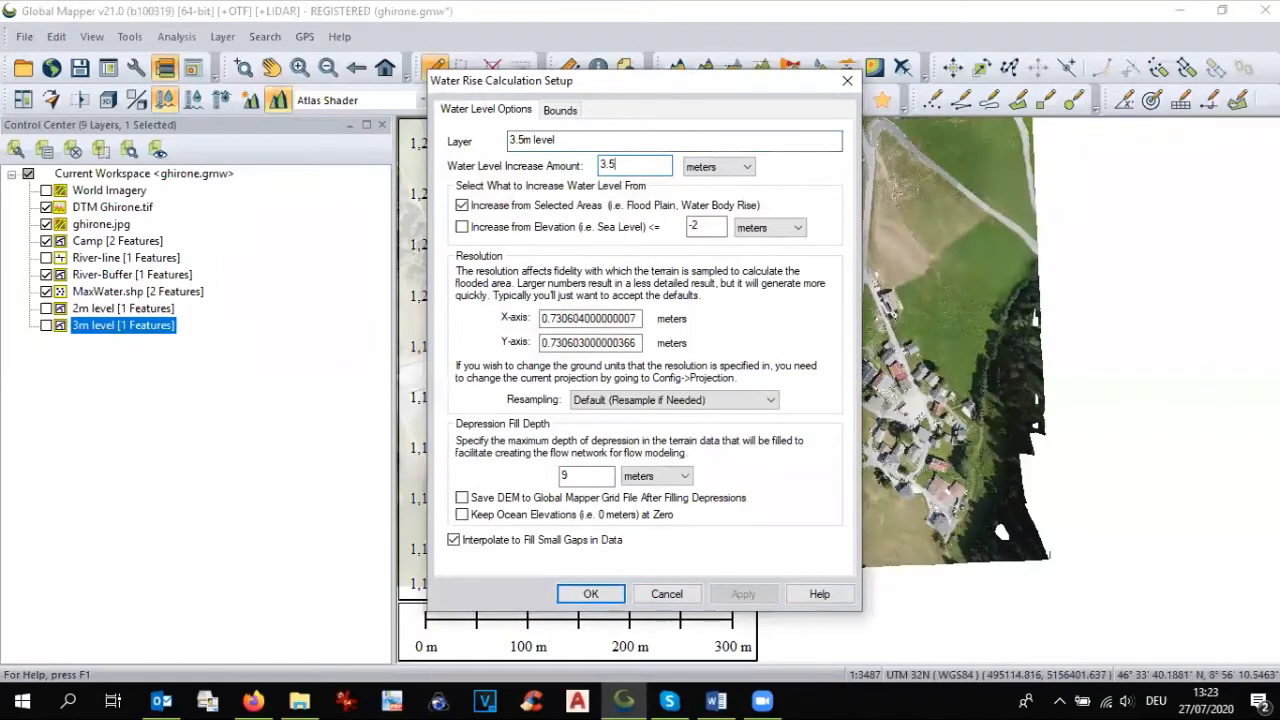
double_click(560, 318)
text(1)
key(Tab)
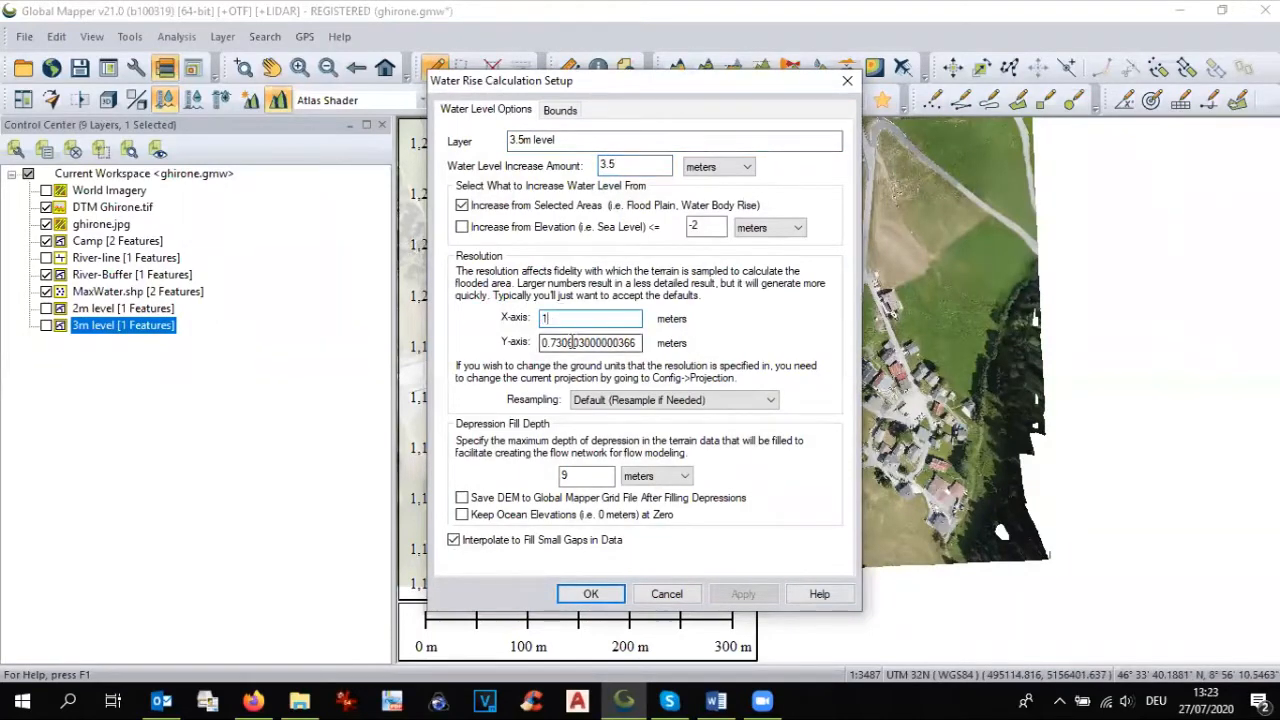
text(1)
click(597, 594)
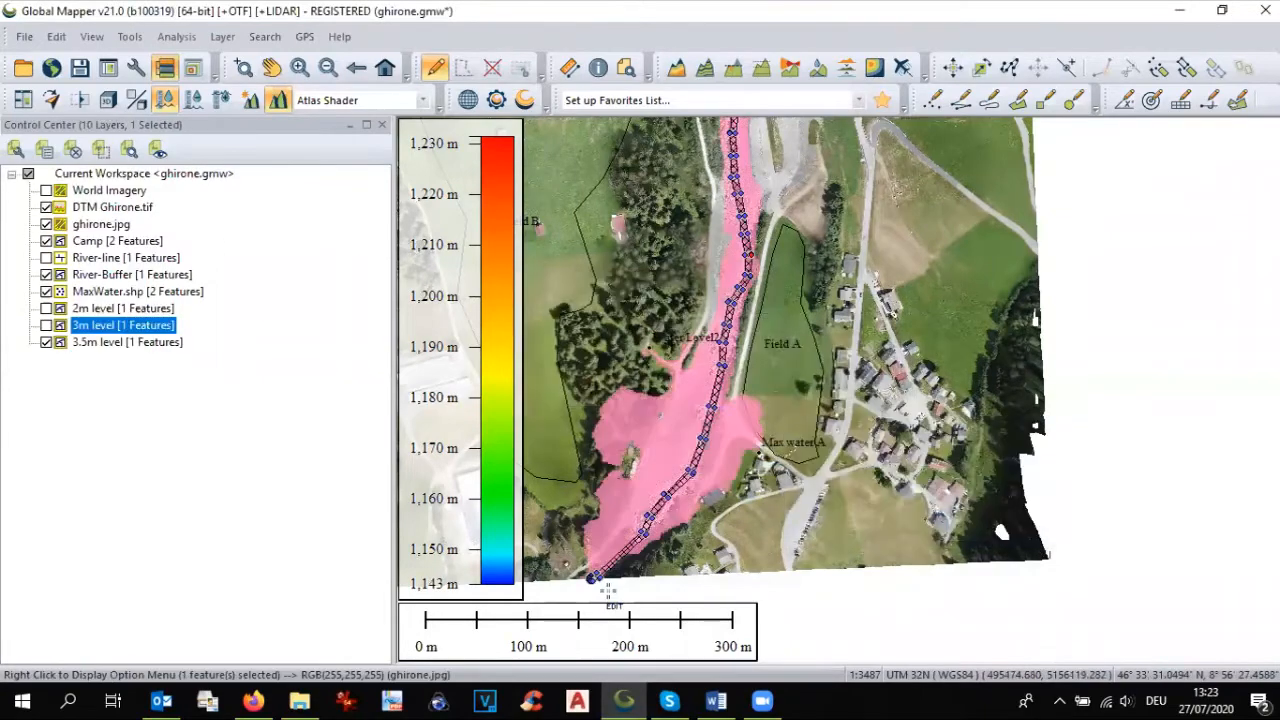
Step: Examine how close the 3.5 m flood extent comes to the Max water A and Water Level2 points and the camp fields
scroll(733, 447, up, 1)
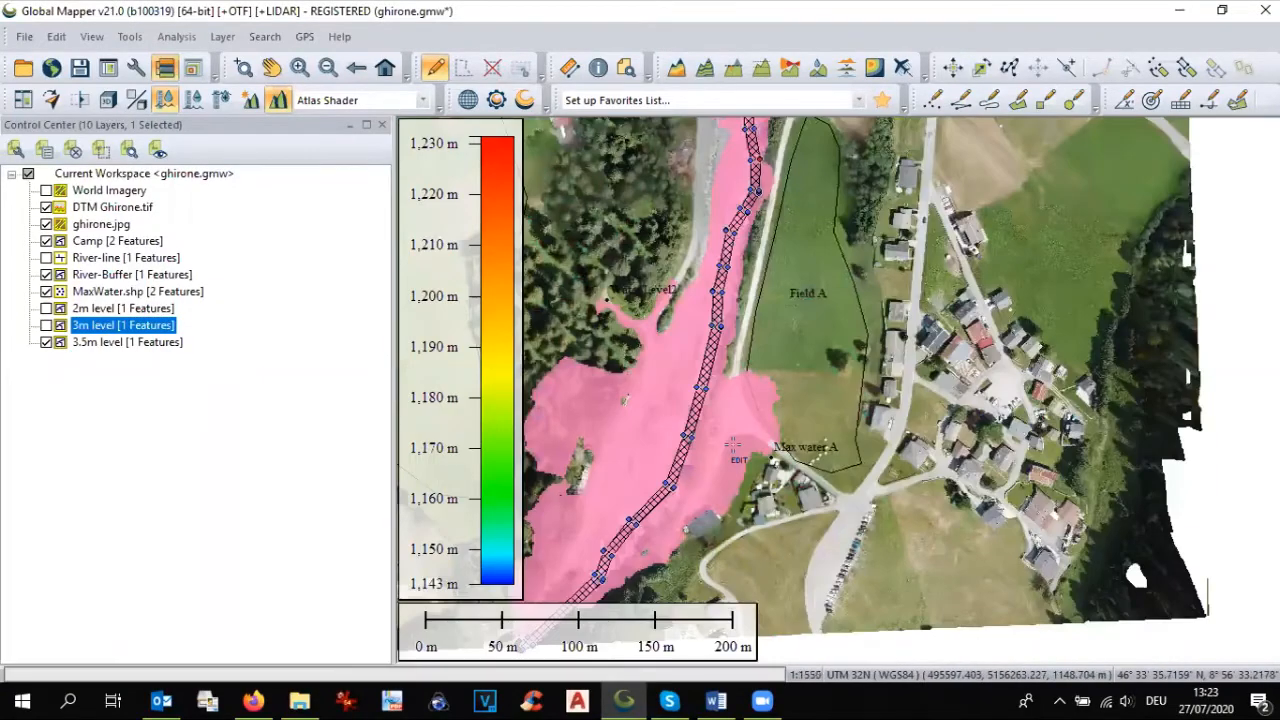
scroll(740, 447, up, 2)
scroll(811, 442, up, 1)
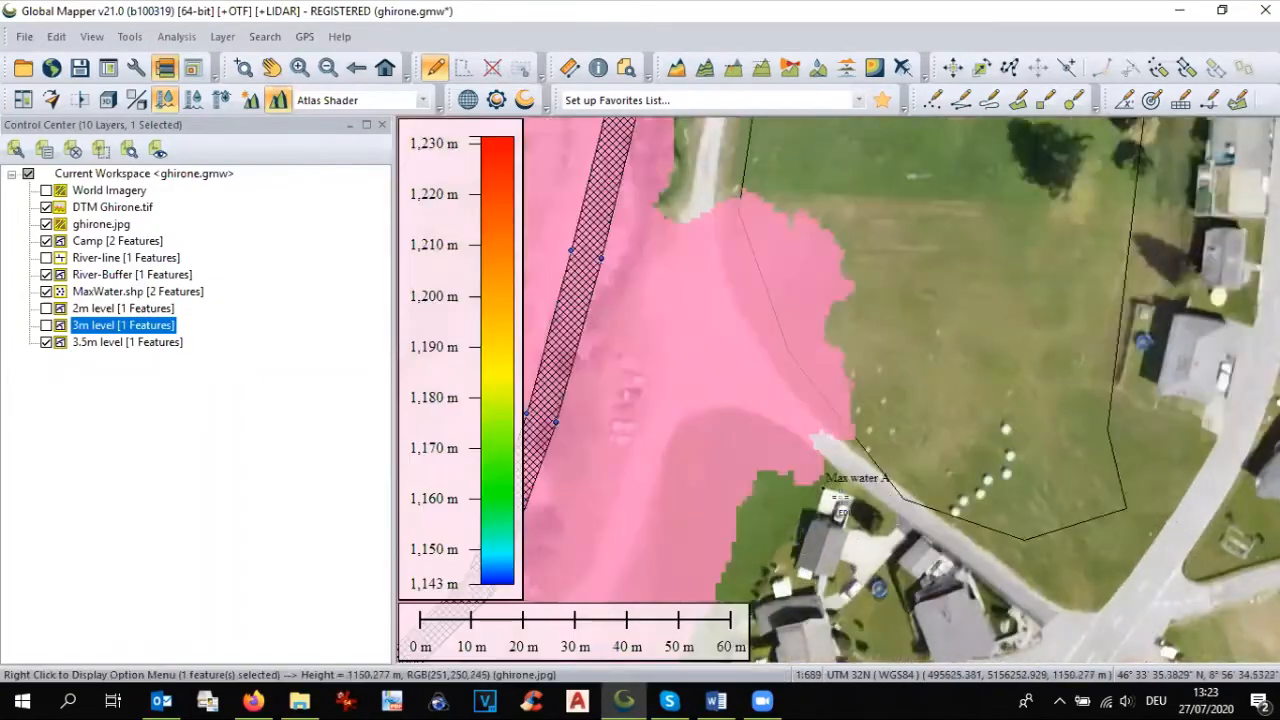
scroll(822, 497, up, 1)
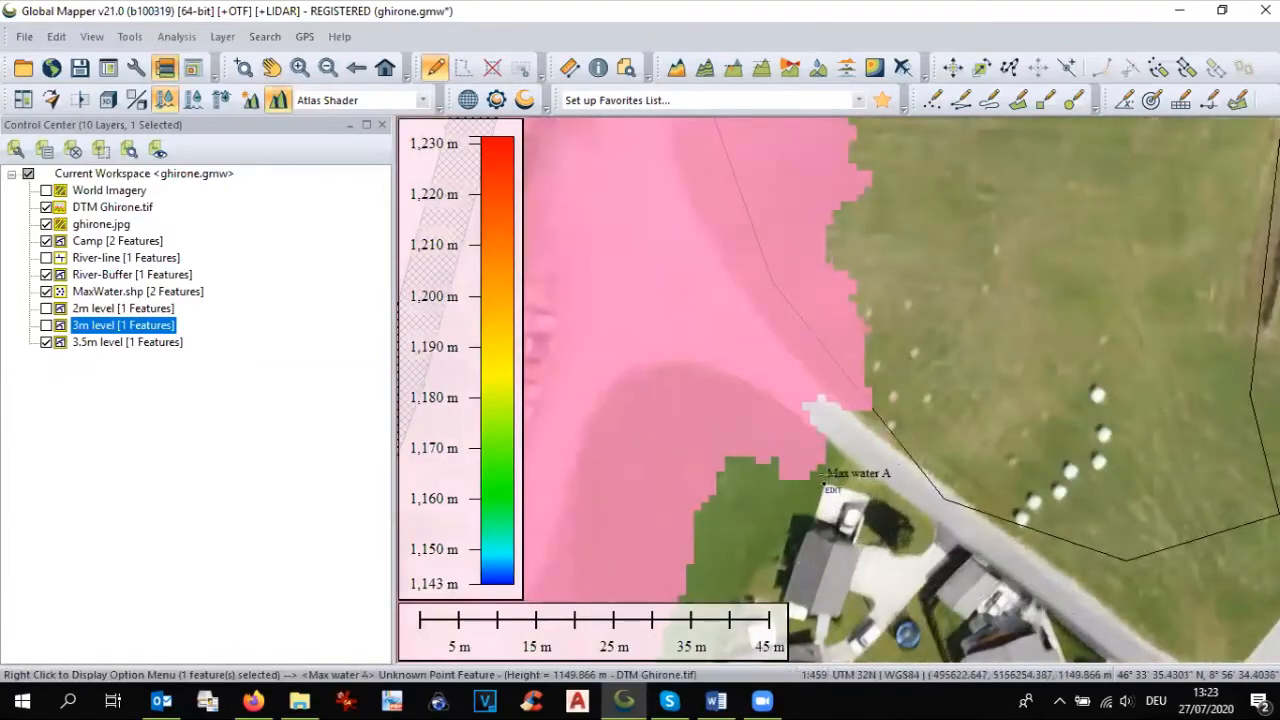
scroll(828, 468, down, 4)
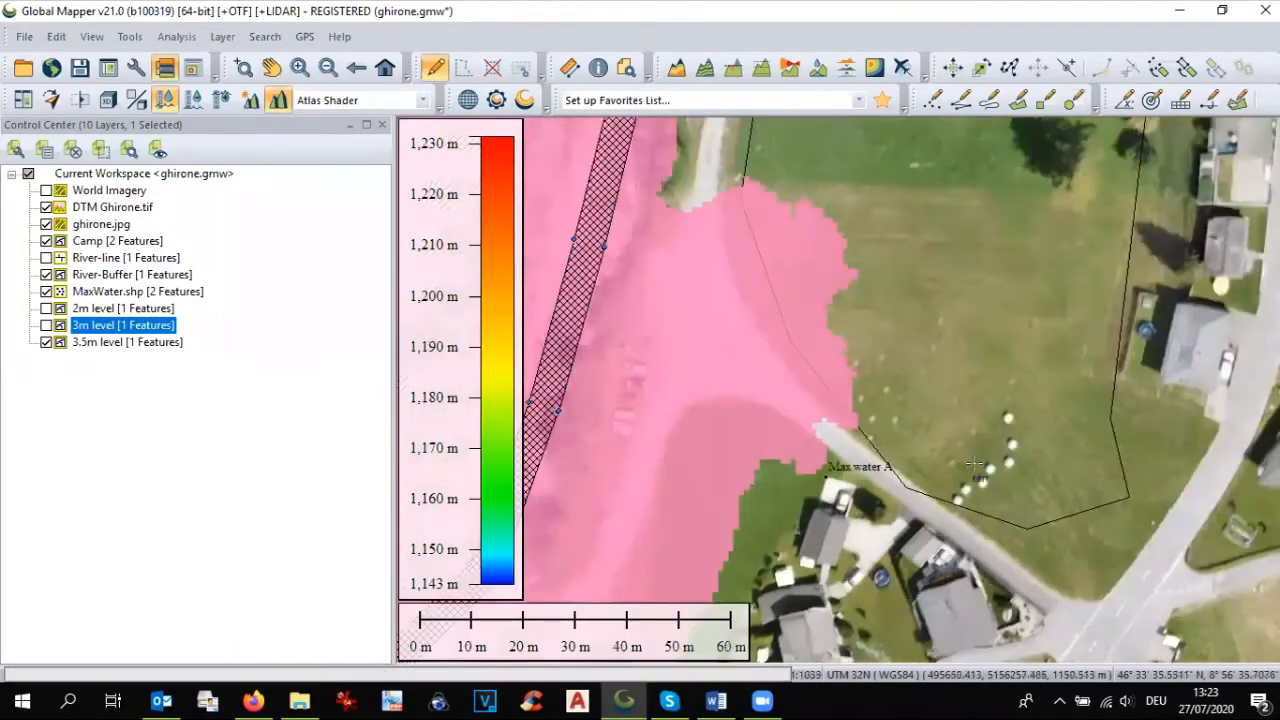
scroll(836, 330, up, 3)
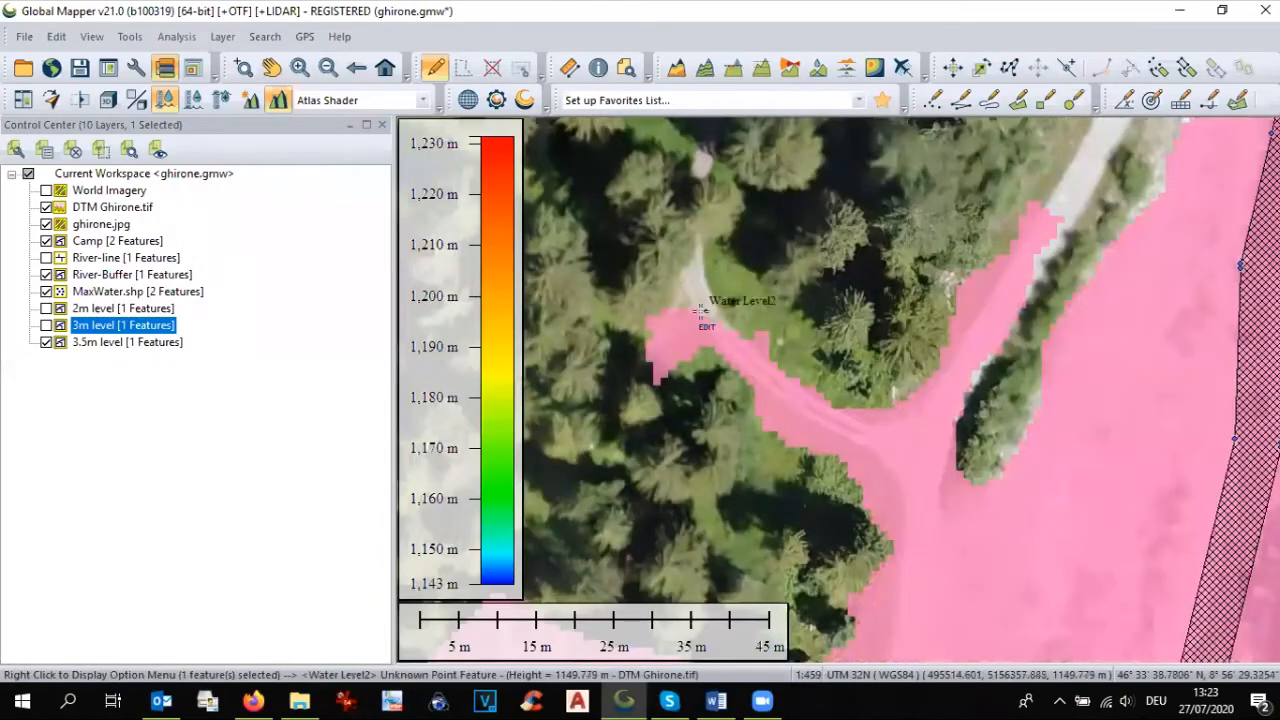
scroll(702, 314, down, 3)
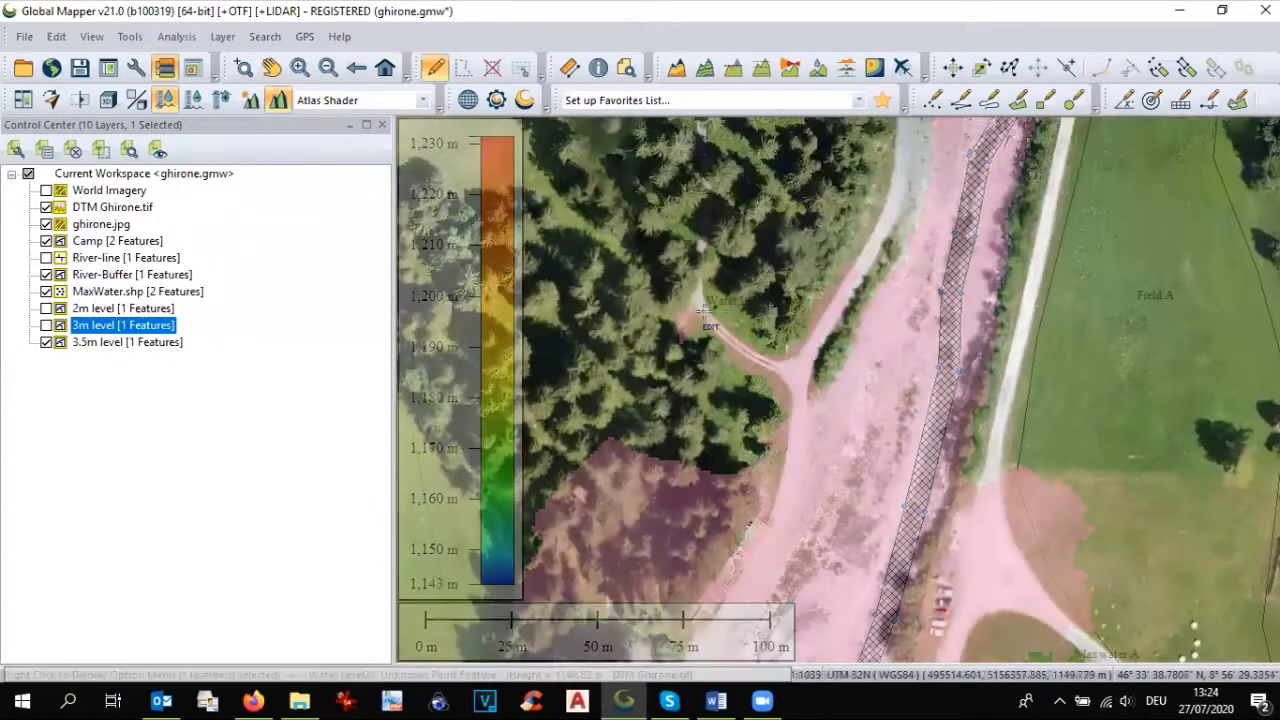
scroll(763, 368, down, 1)
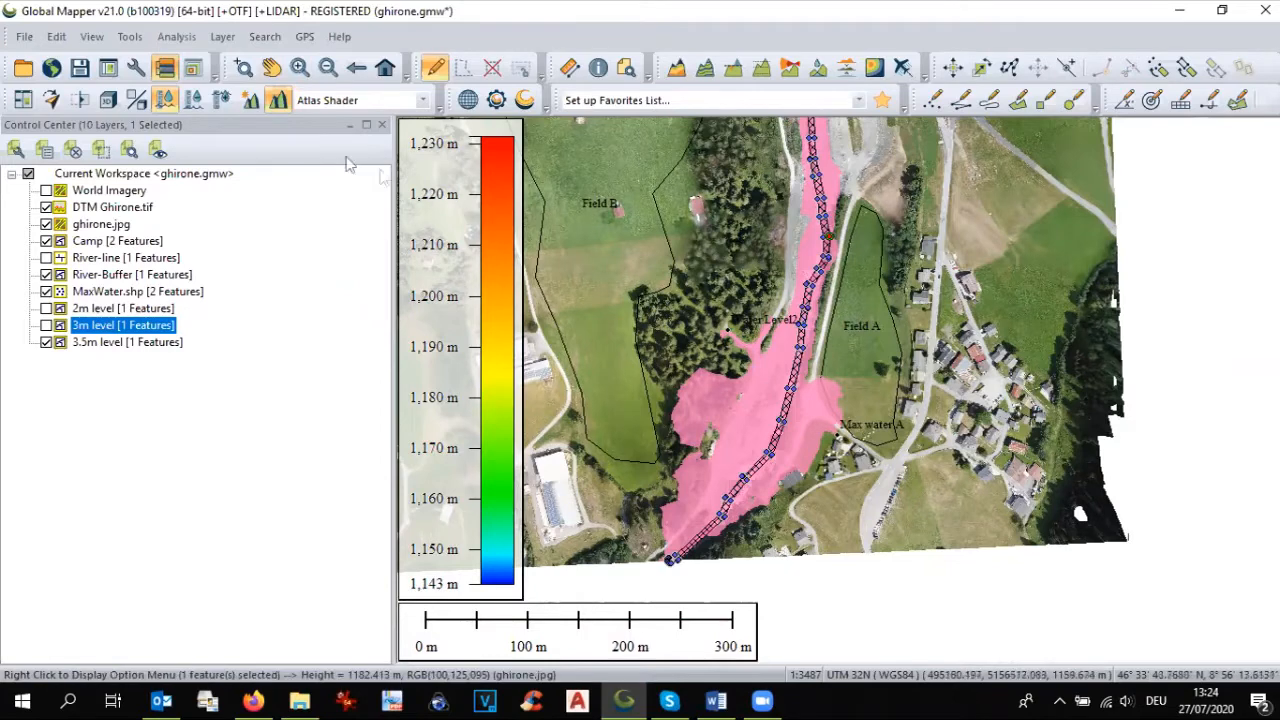
Step: Hide the 3.5m level layer and simulate a 4 m water level rise from the selected river buffer as layer 4.0 level, with 1 m resolution
click(46, 342)
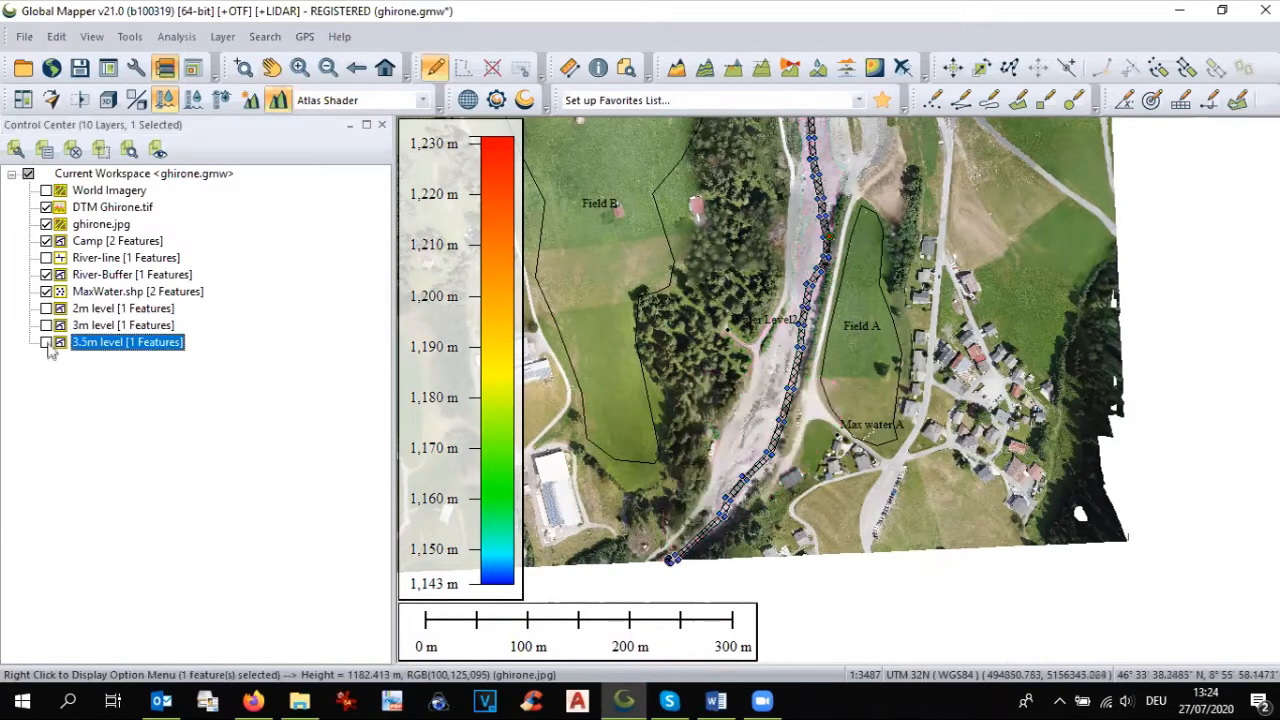
click(176, 36)
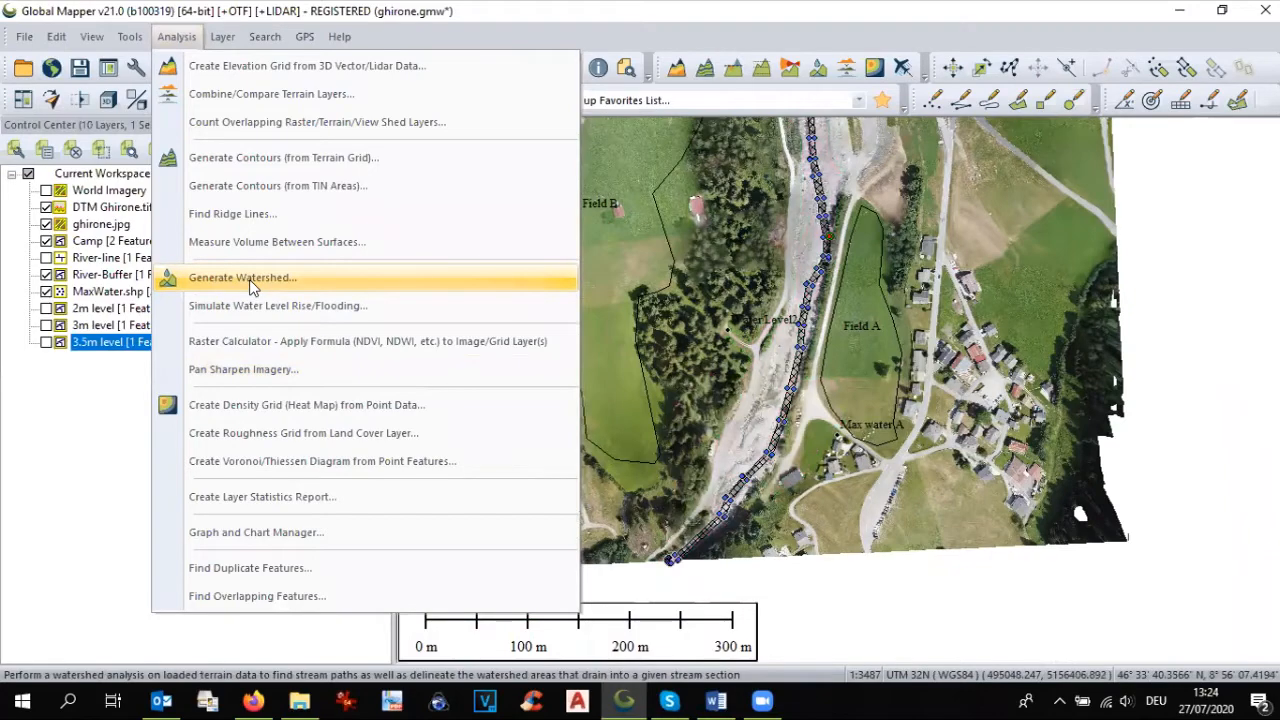
click(259, 305)
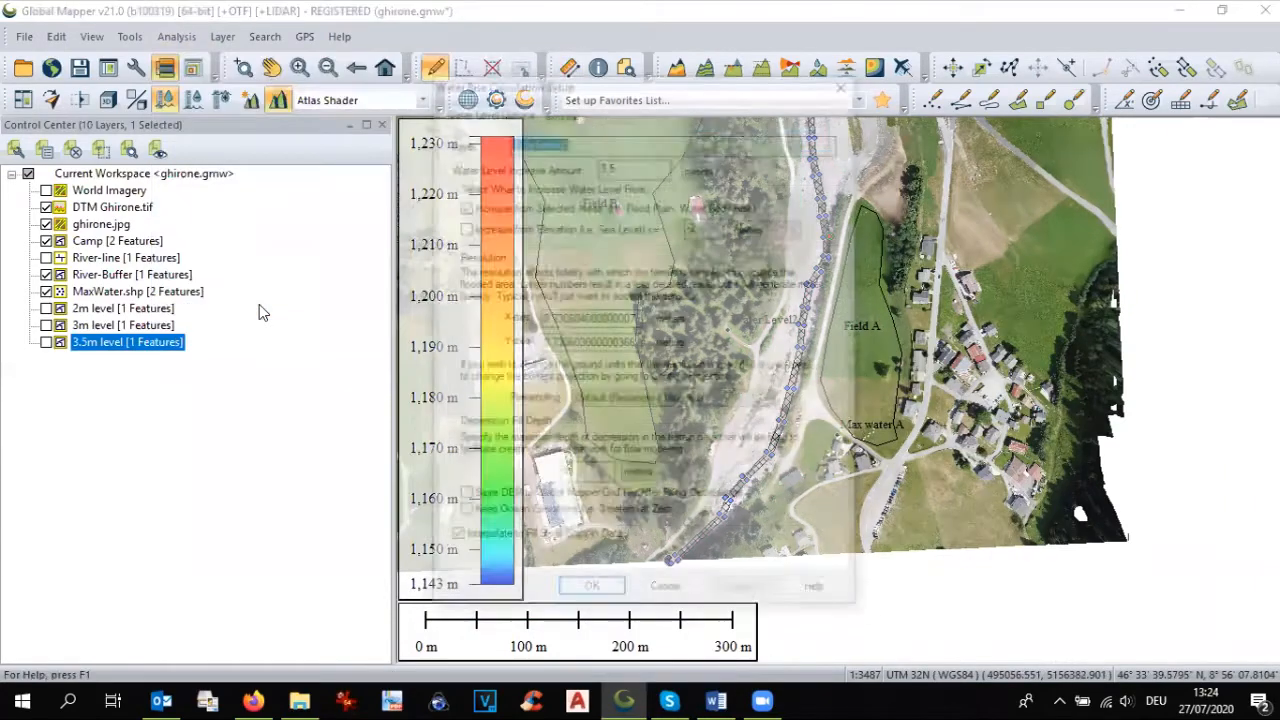
click(531, 140)
drag(531, 140, 510, 141)
text(4)
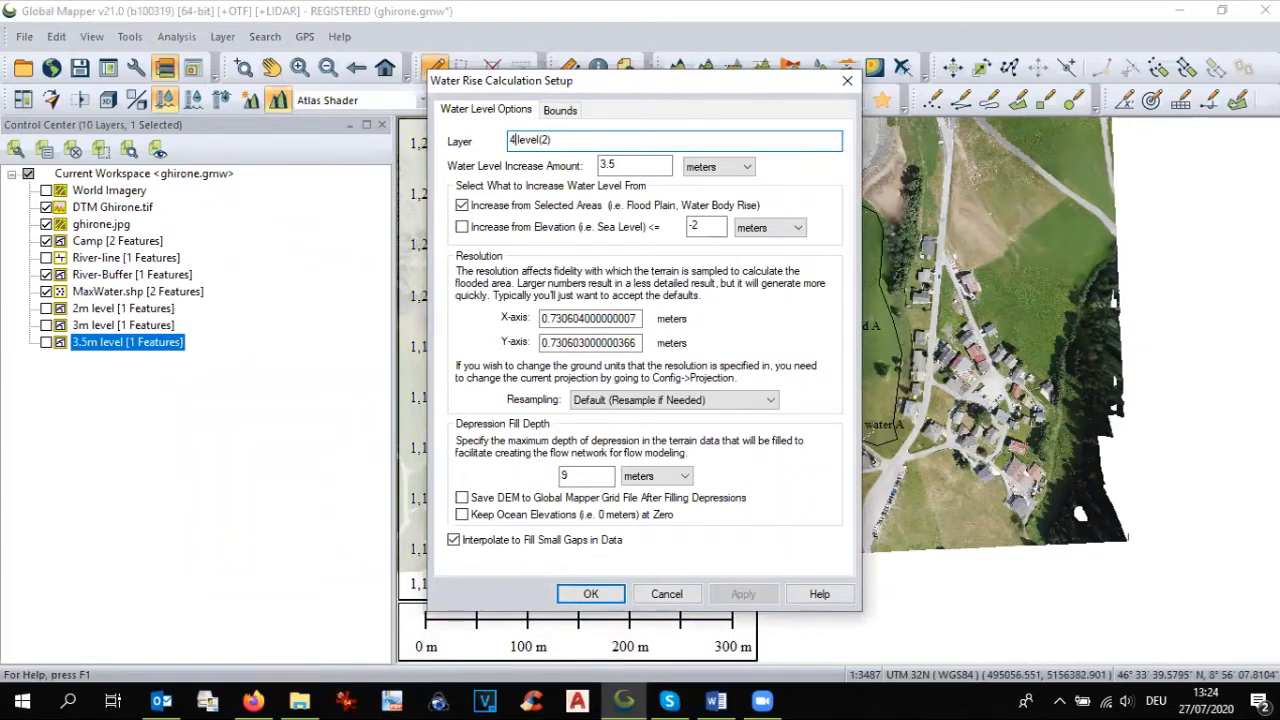
text(.0)
drag(630, 165, 584, 165)
text(4)
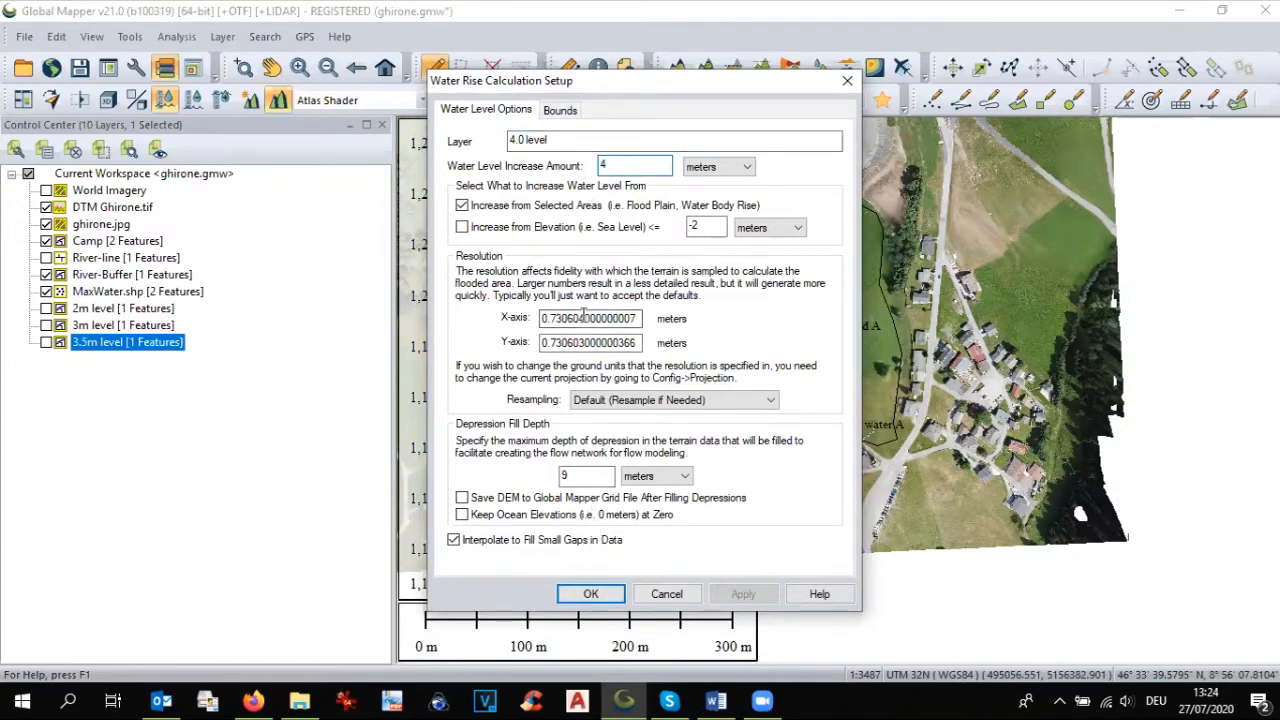
double_click(587, 317)
text(1)
double_click(594, 342)
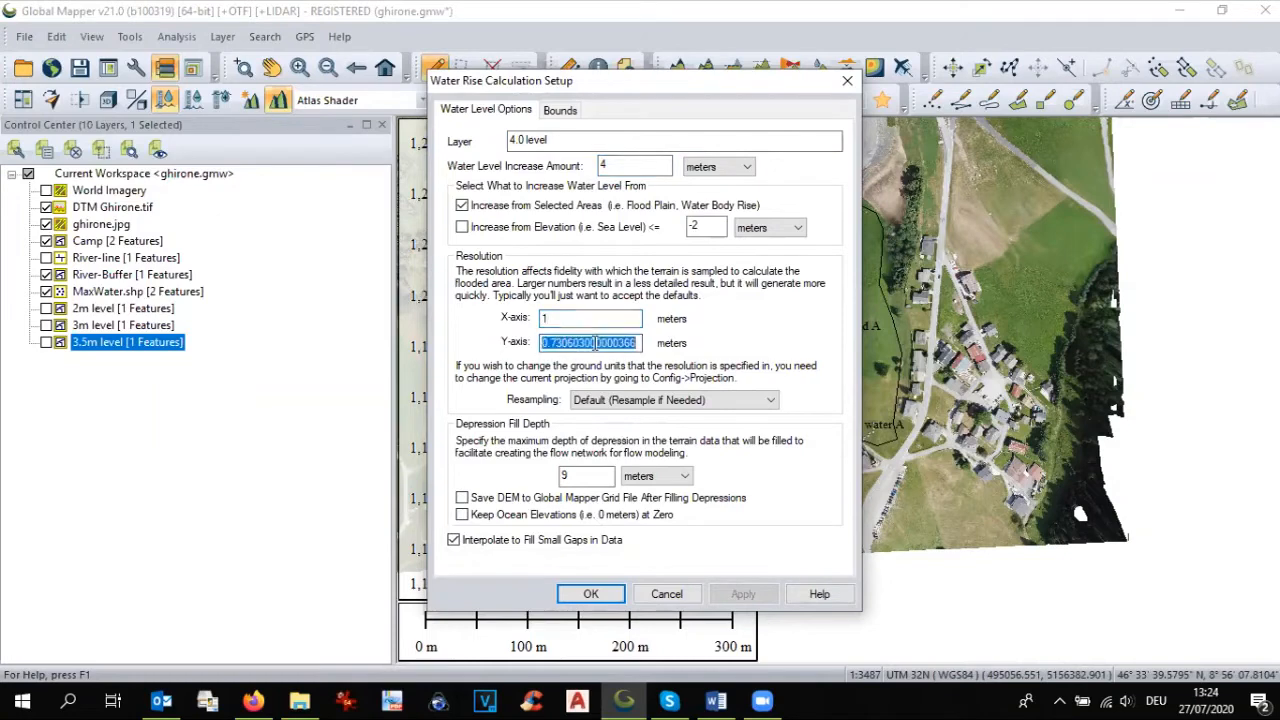
text(1)
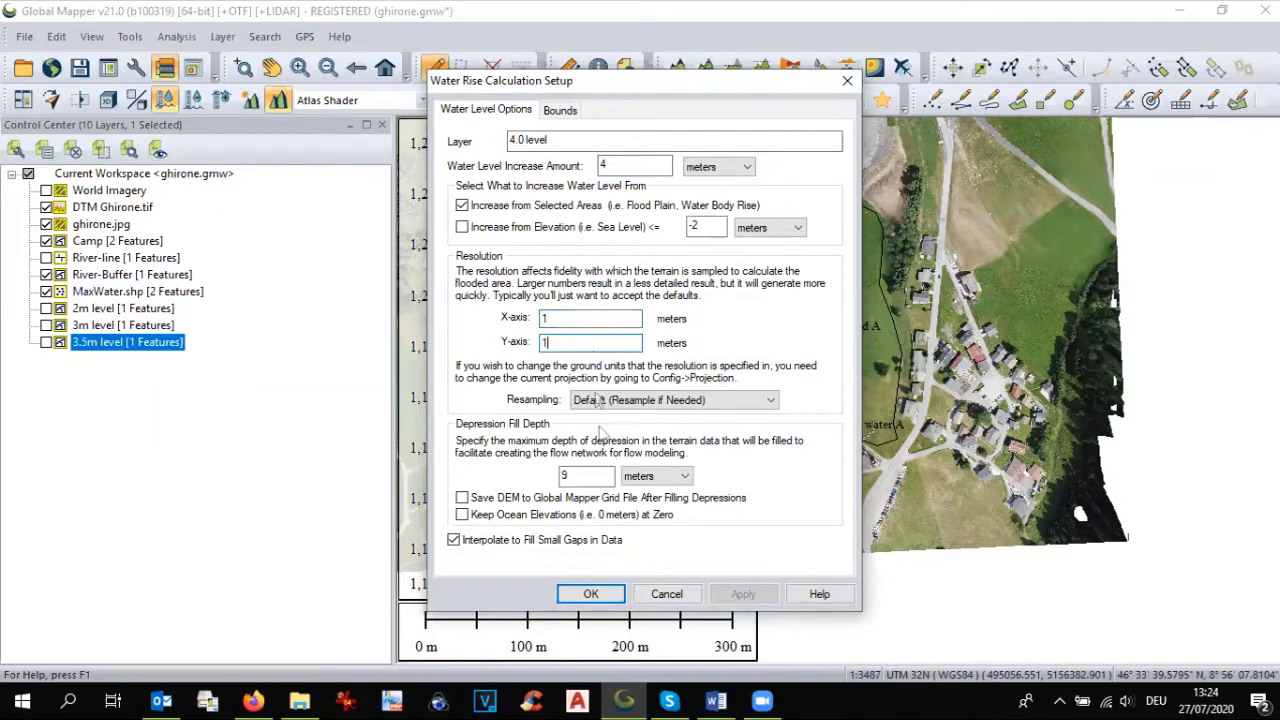
click(592, 596)
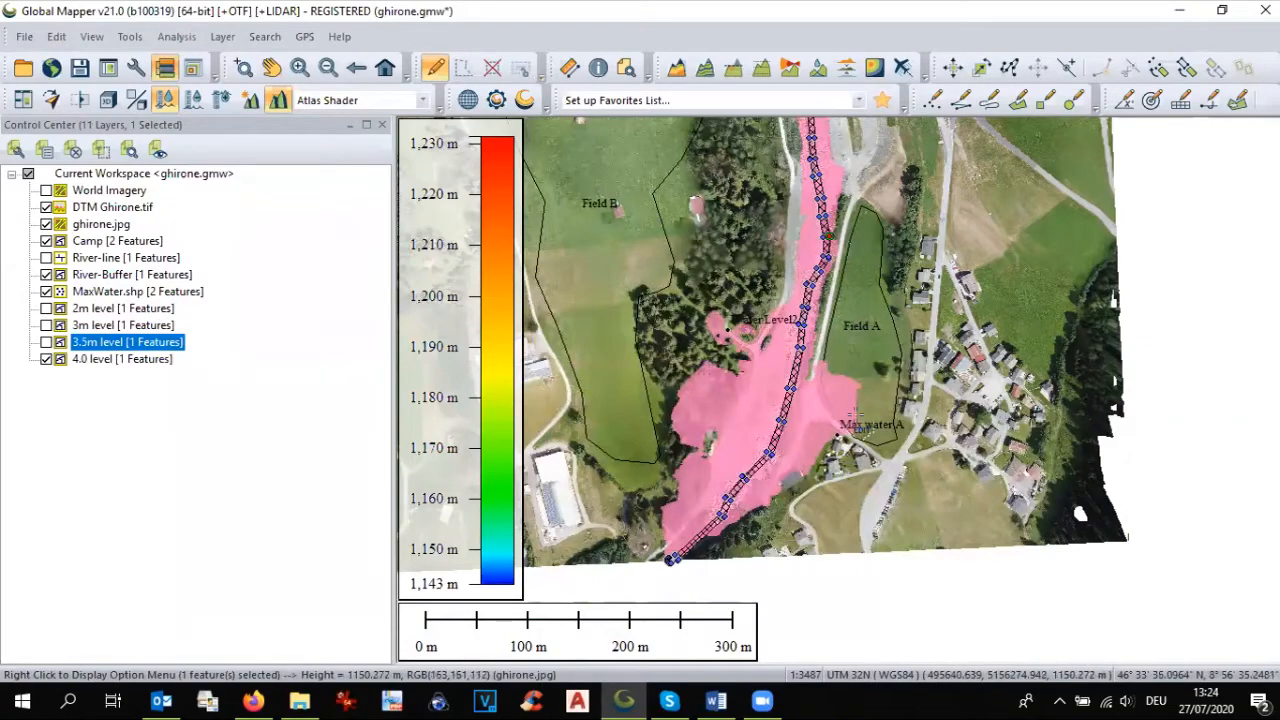
Step: Compare the 4 m flood extent with the Max water A and Water Level2 points and the edge of Field A
scroll(854, 413, up, 1)
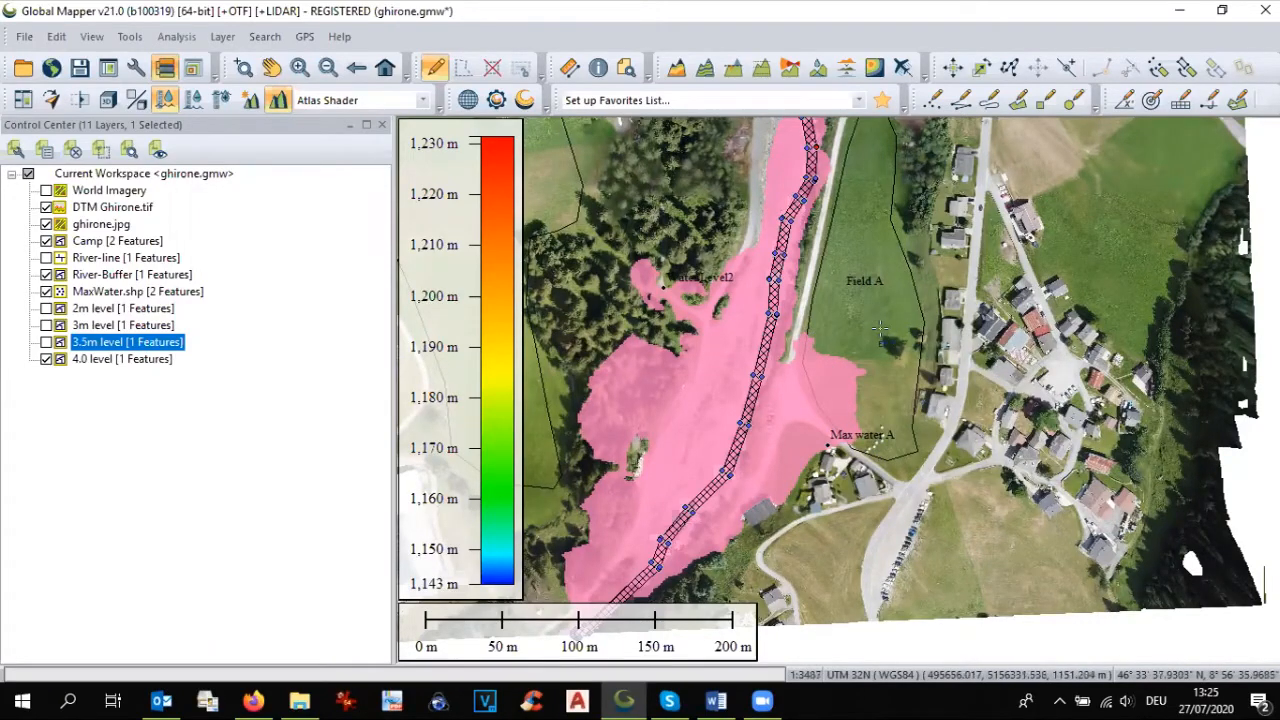
scroll(848, 355, down, 1)
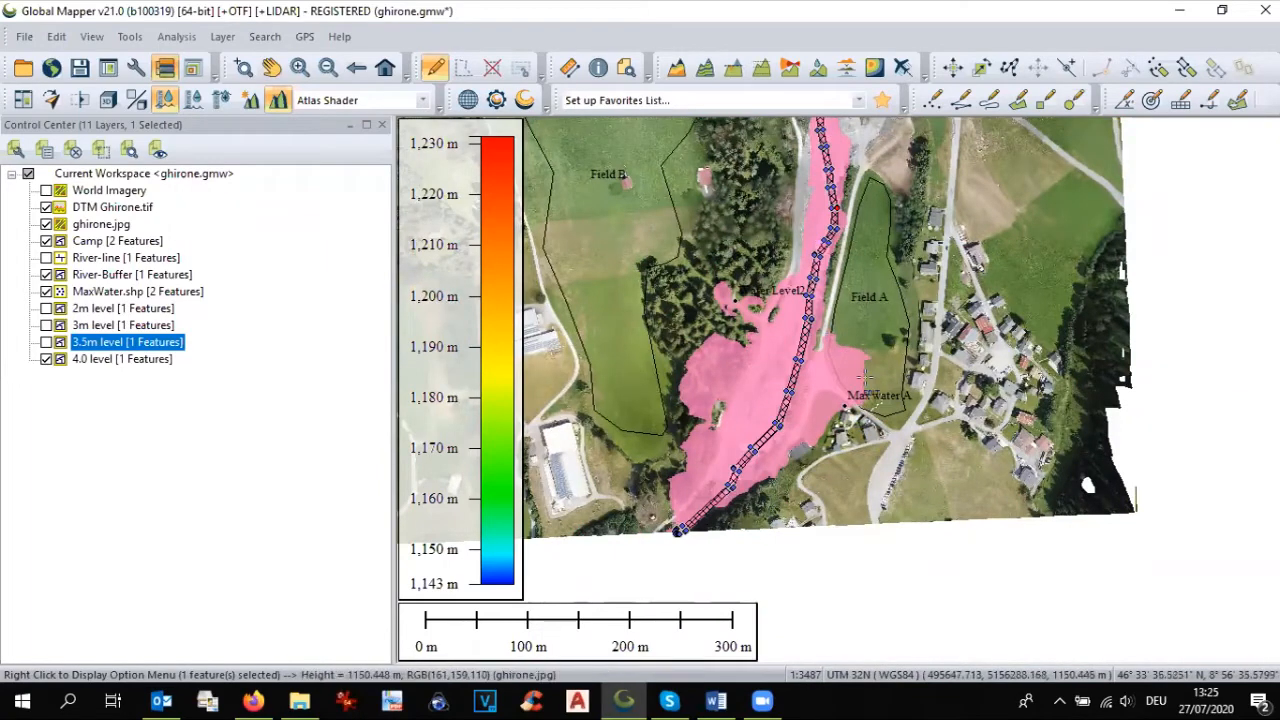
scroll(857, 412, up, 1)
scroll(857, 412, up, 1)
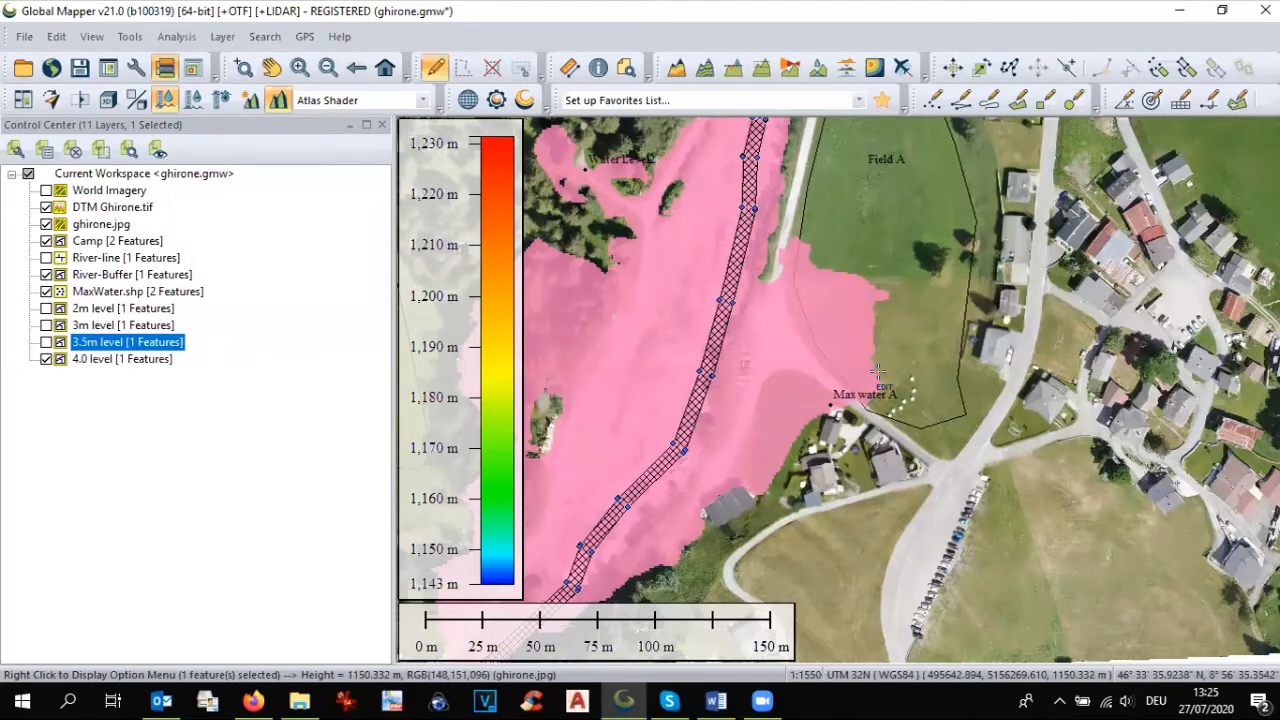
scroll(930, 378, down, 1)
scroll(957, 404, down, 1)
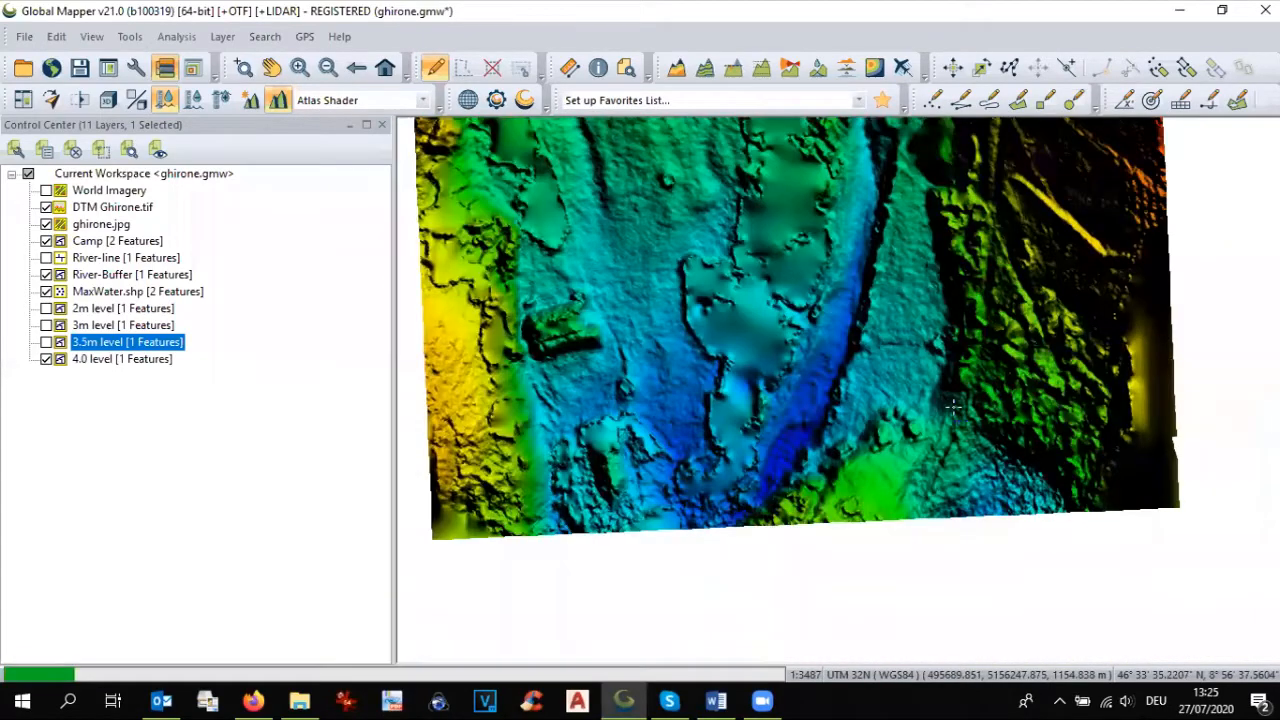
Step: Select all features of the 4.0 level layer and smooth their outlines
click(116, 360)
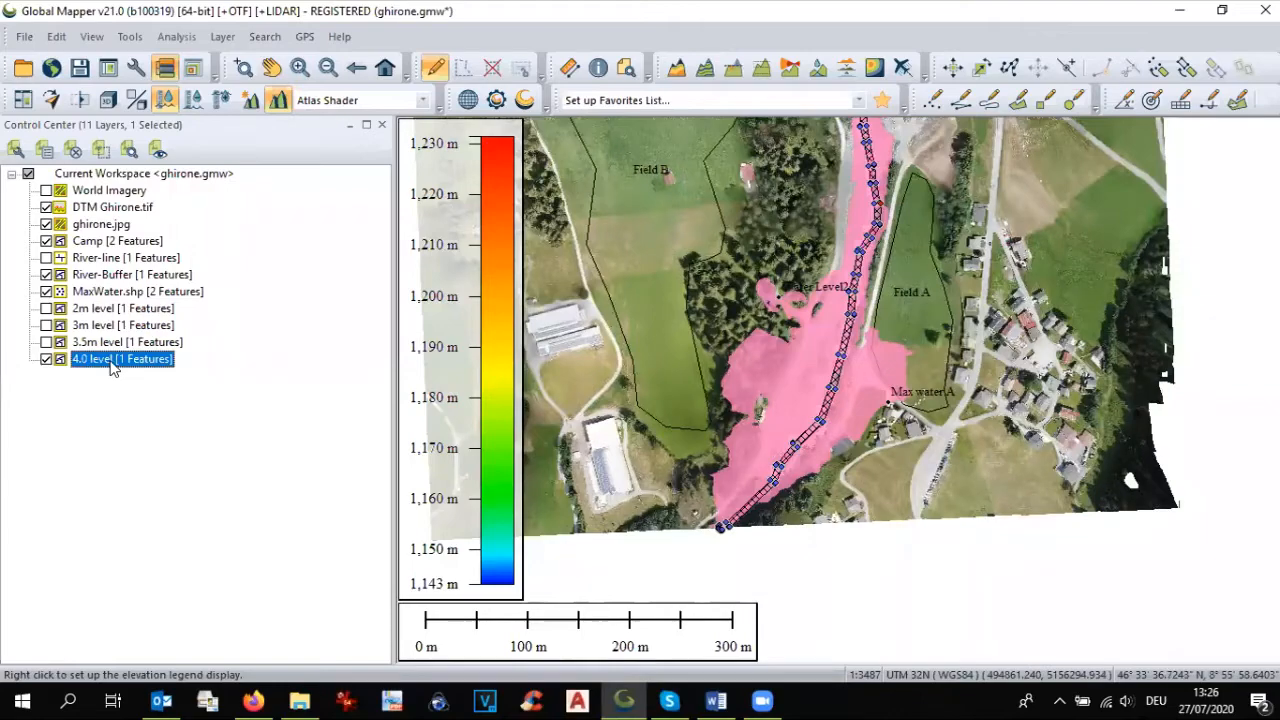
right_click(113, 368)
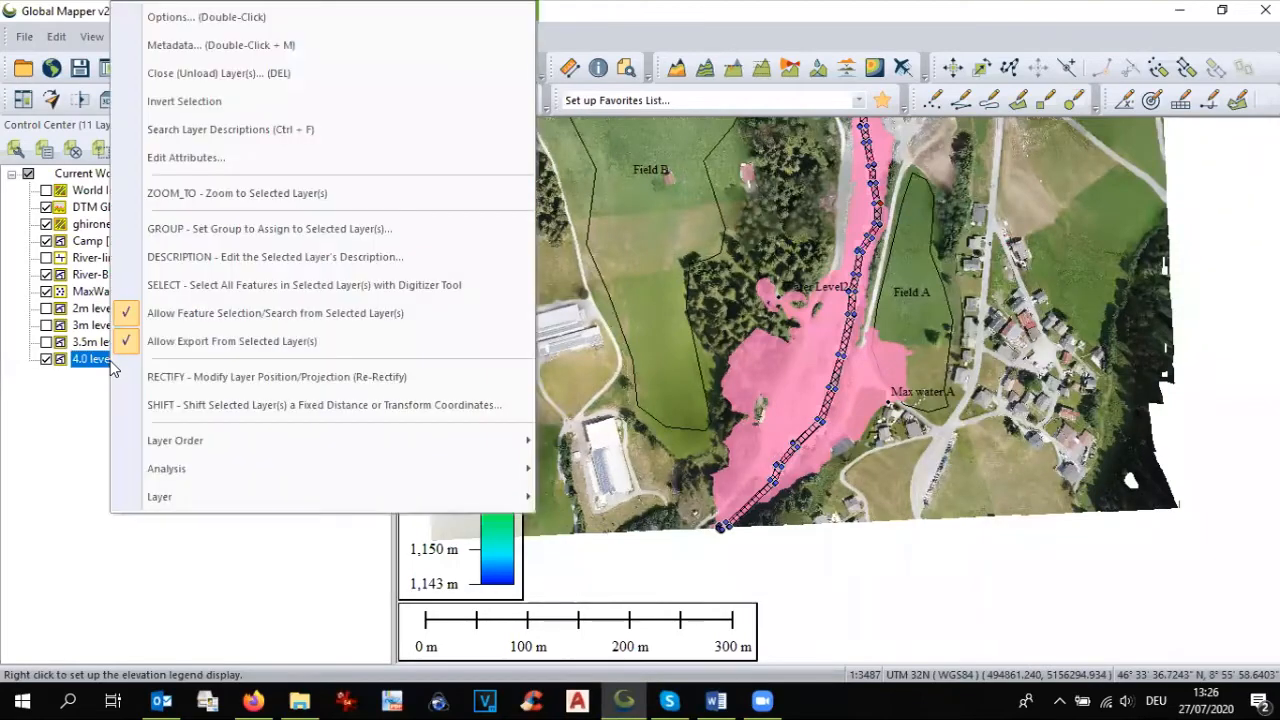
click(188, 287)
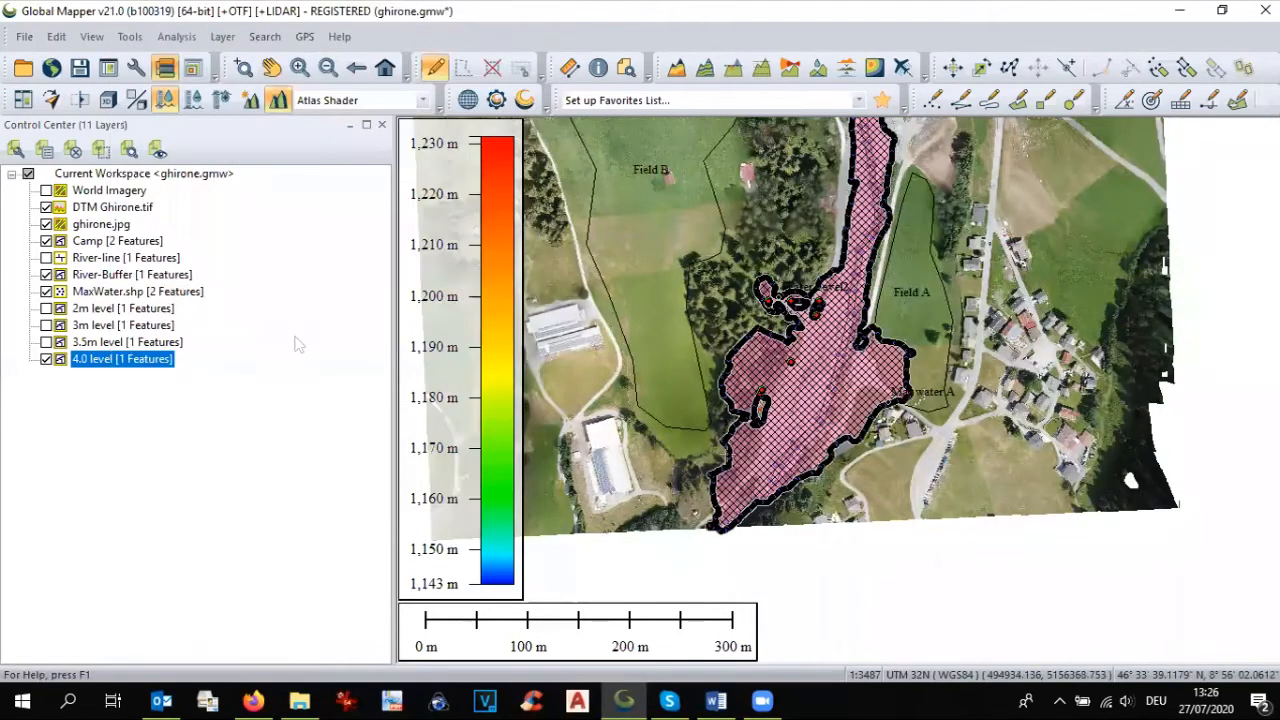
right_click(833, 393)
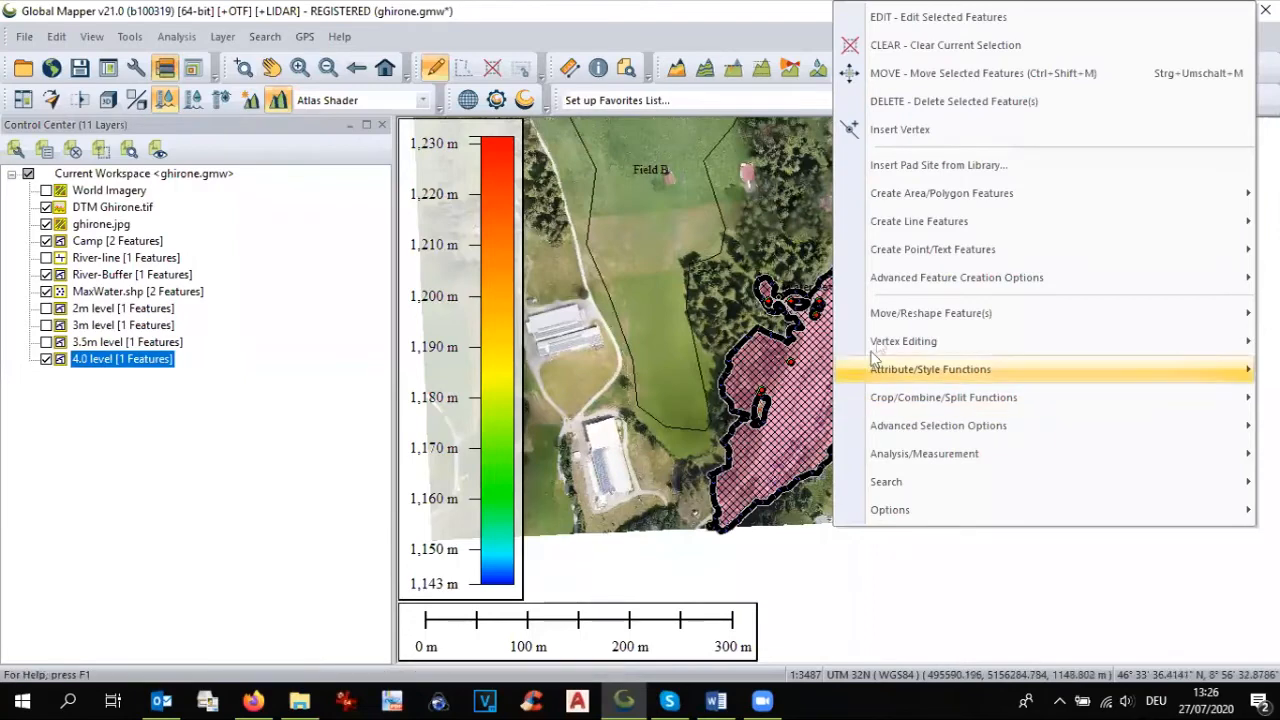
mouse_move(878, 340)
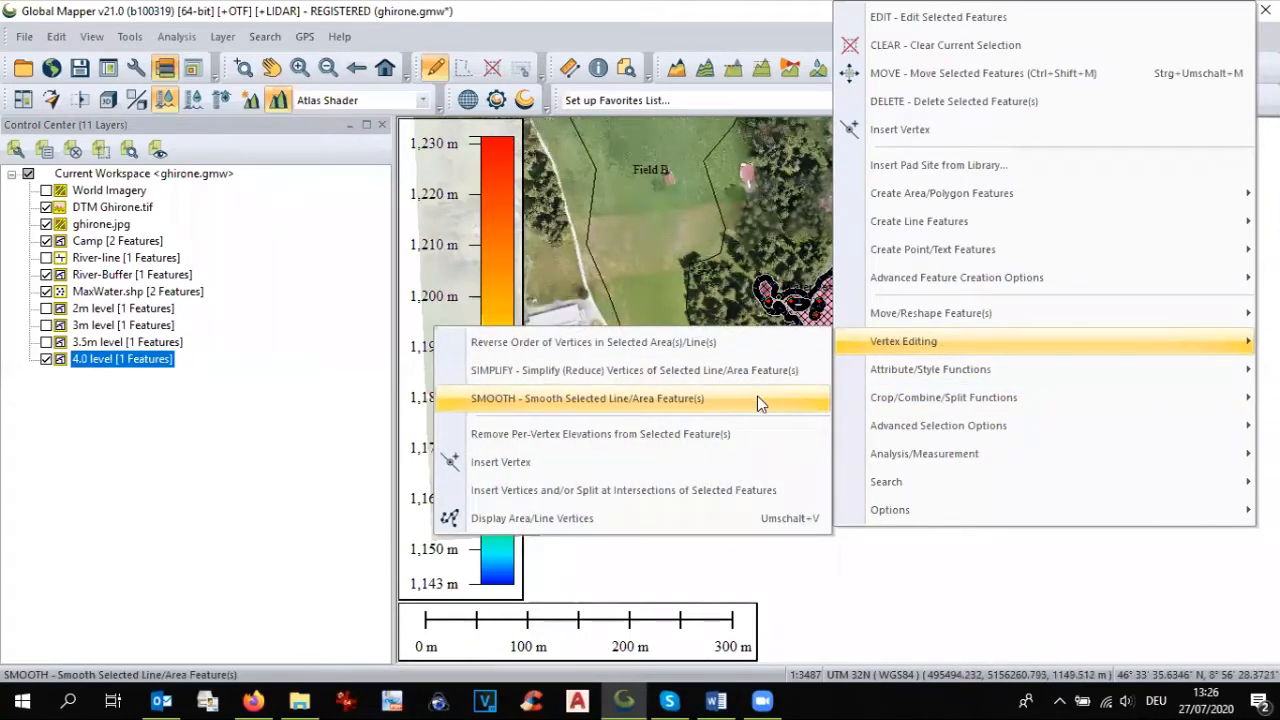
click(759, 398)
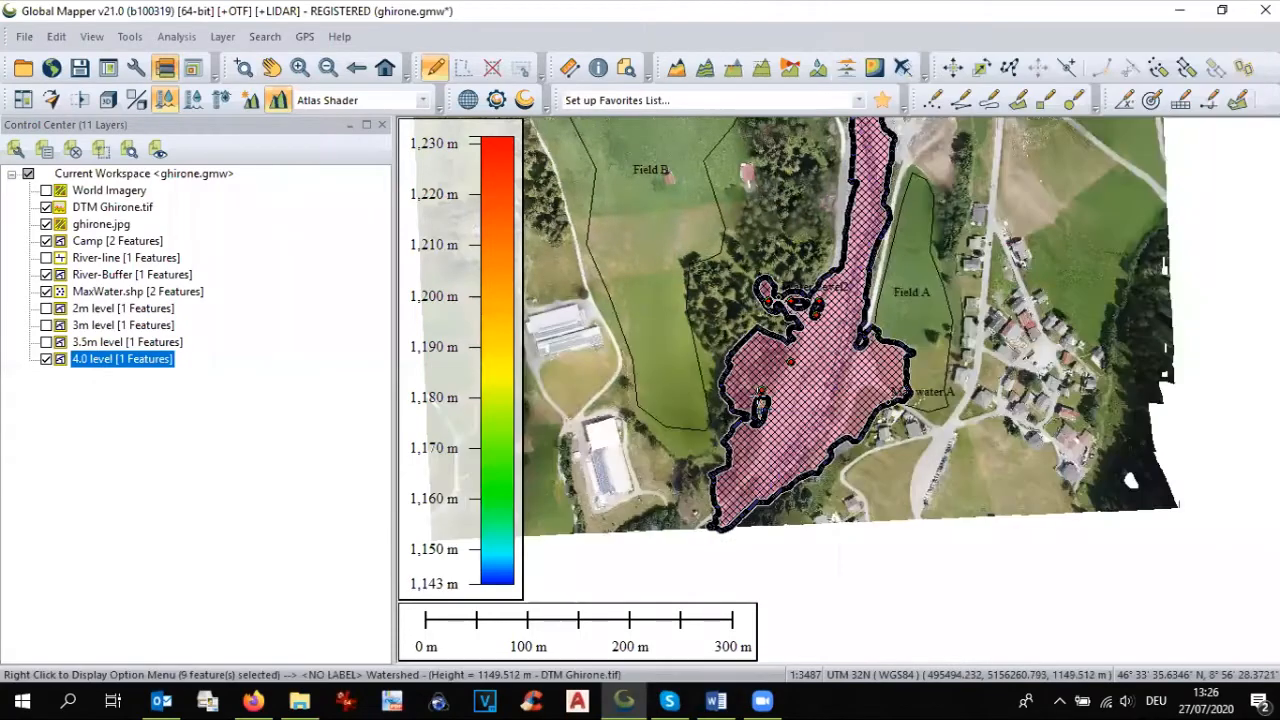
Step: Use the same area style for all features of the 4.0 level layer, with a solid blue fill
double_click(100, 361)
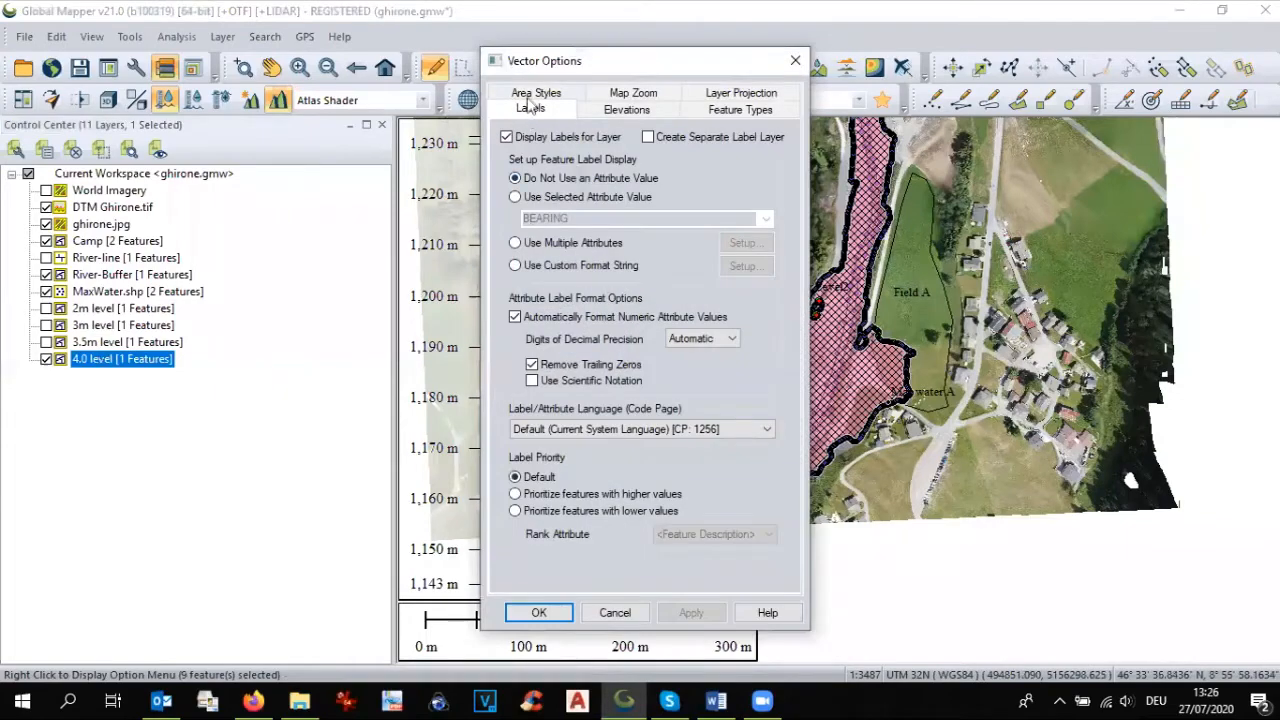
click(532, 93)
click(541, 188)
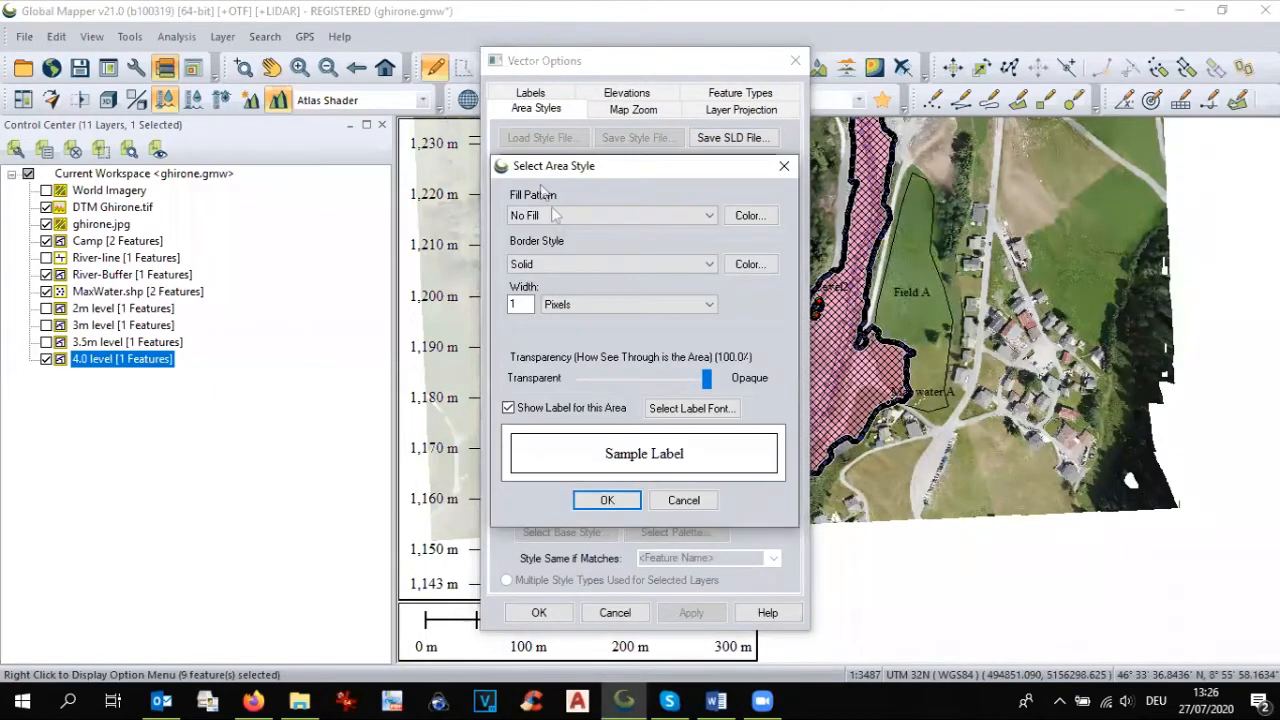
click(561, 216)
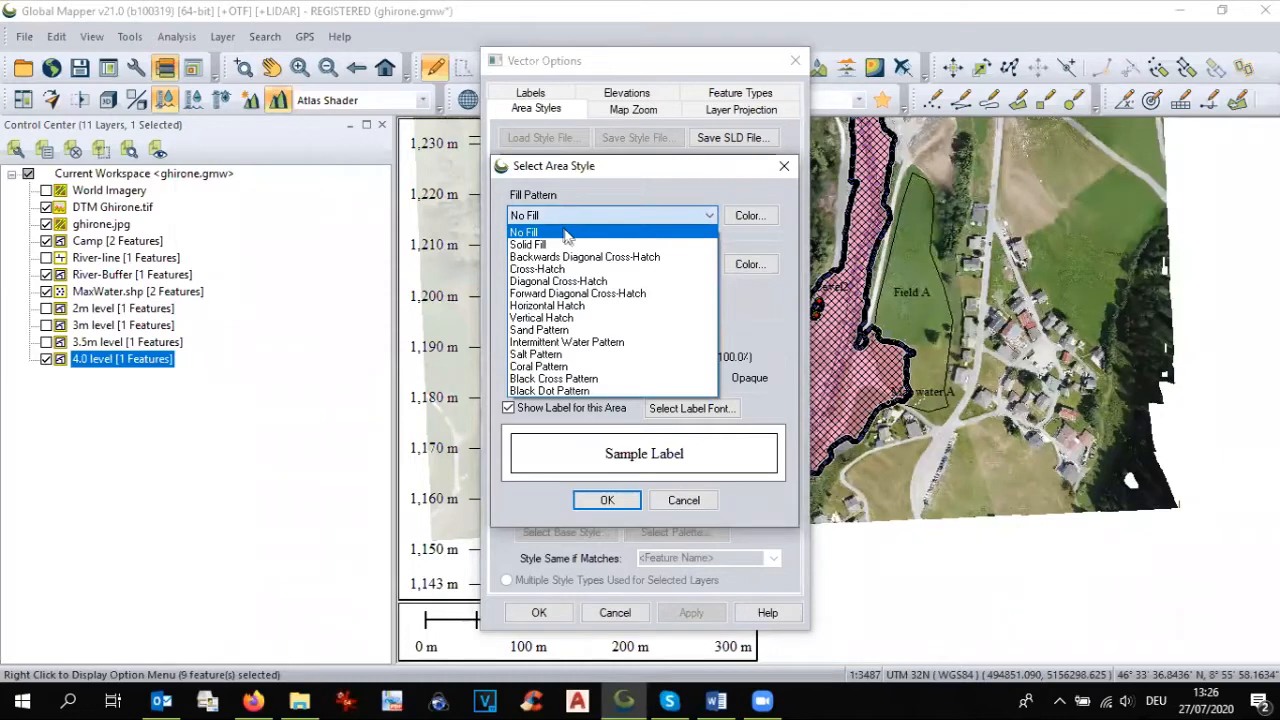
click(580, 244)
click(750, 215)
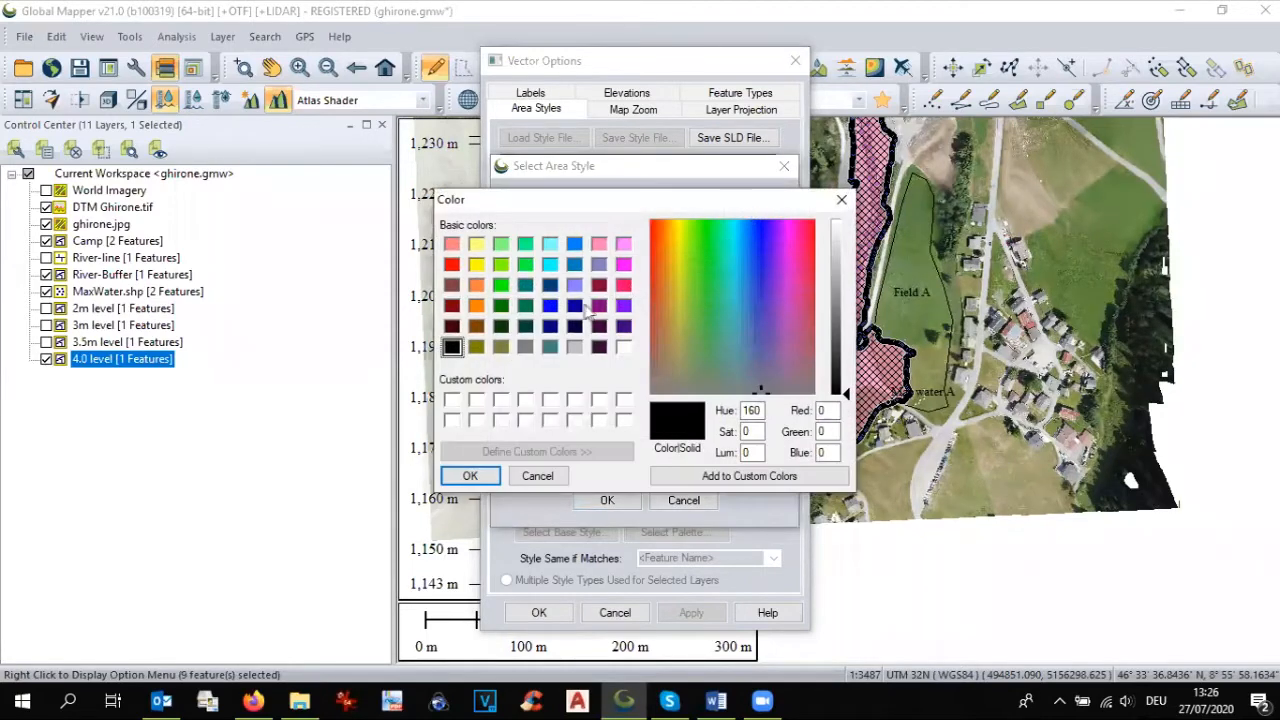
click(556, 308)
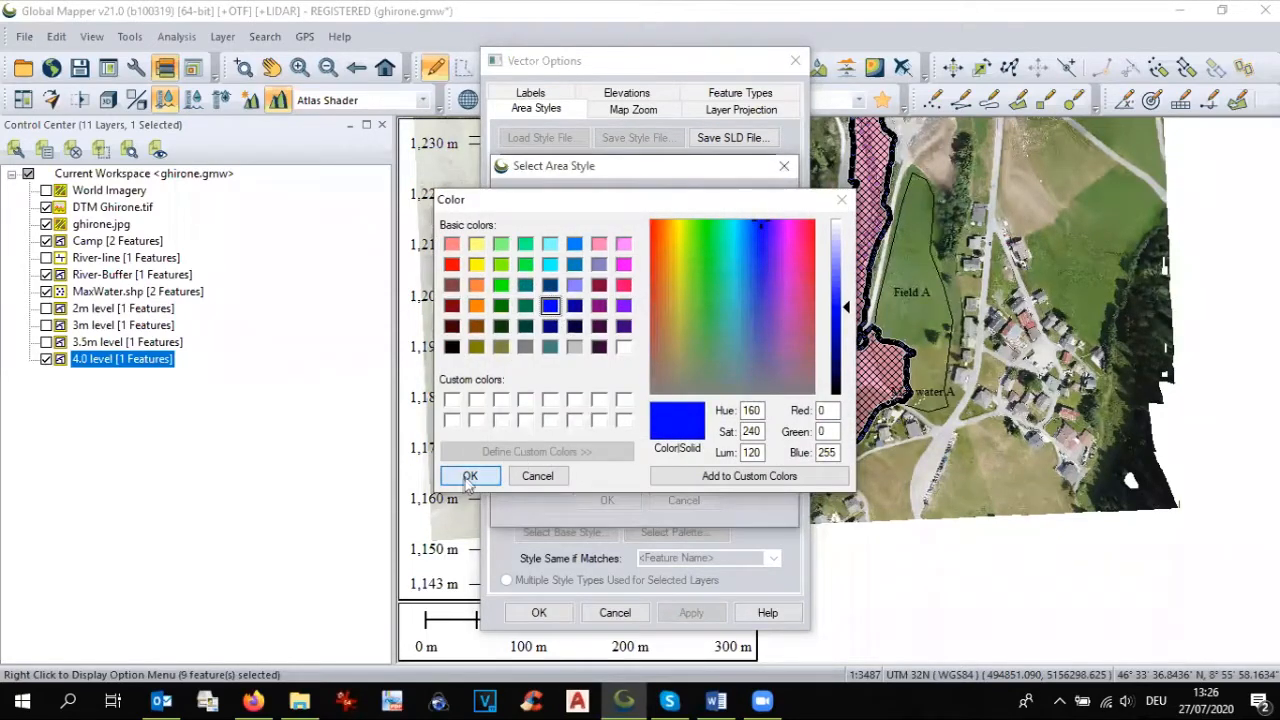
click(470, 475)
Step: Give the 4.0 level area style a Null border and 41.6% transparency setting, apply it, and clear the feature selection
click(551, 266)
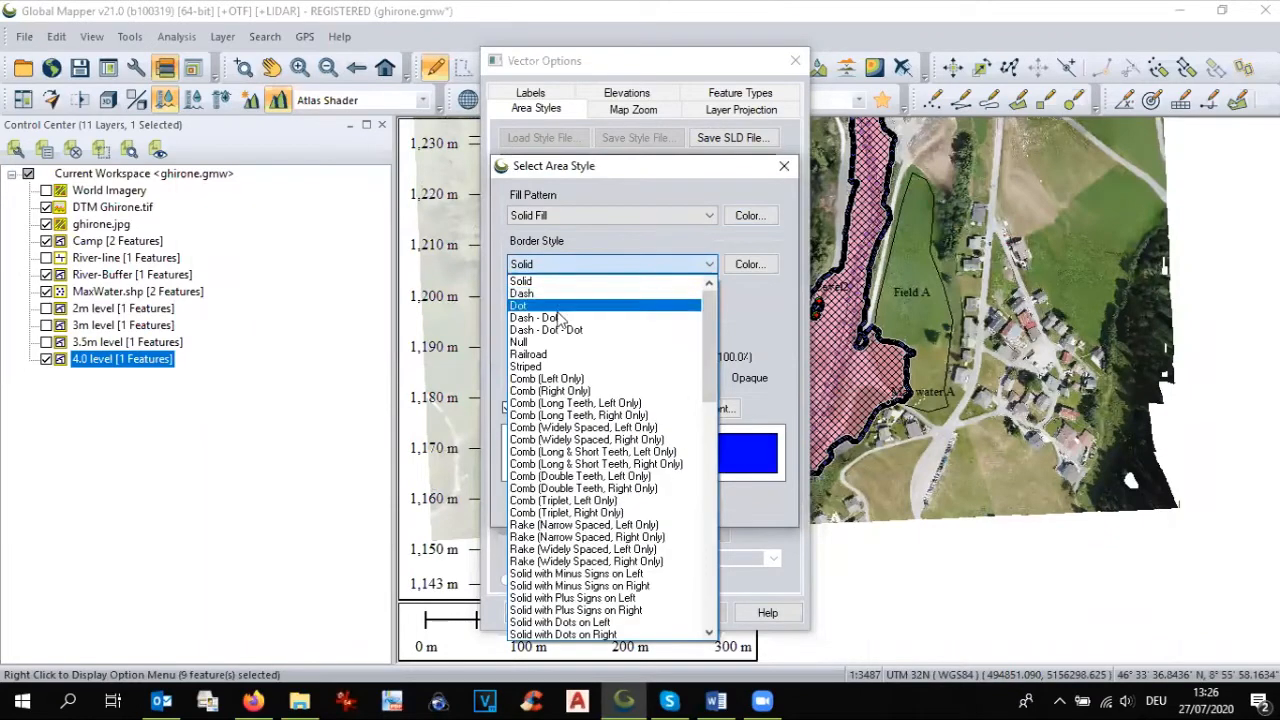
click(560, 343)
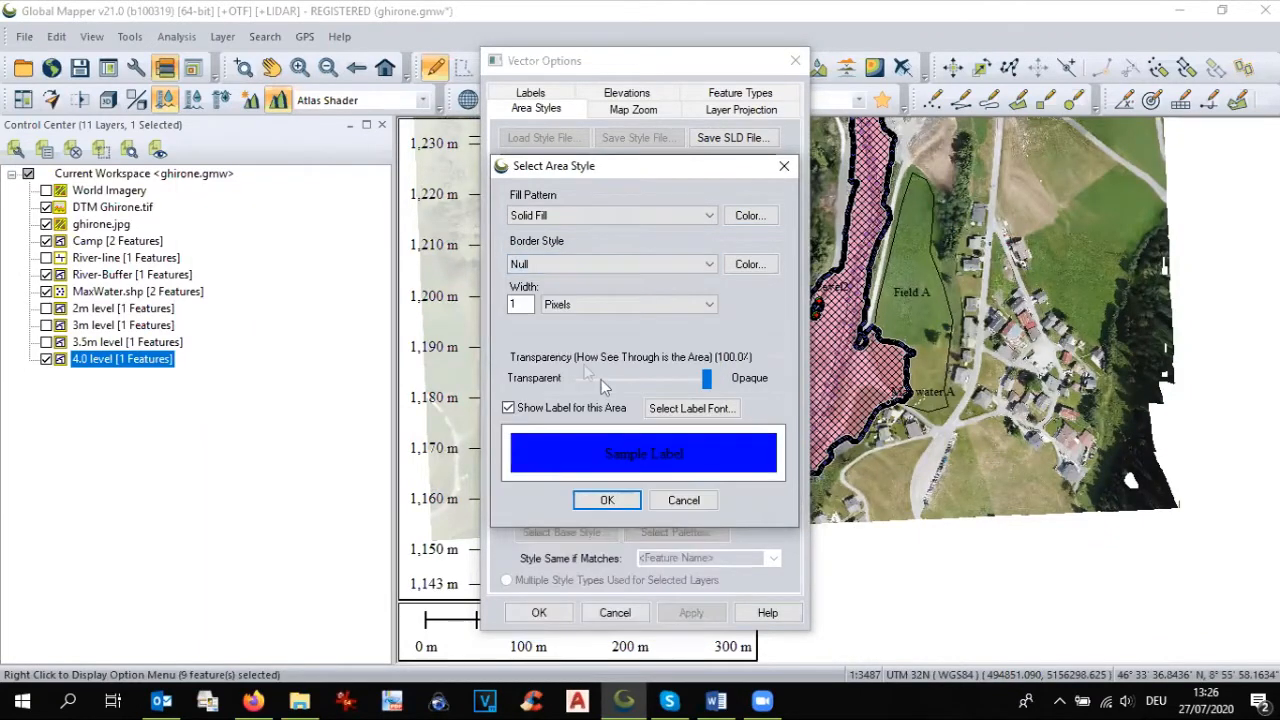
drag(707, 378, 629, 379)
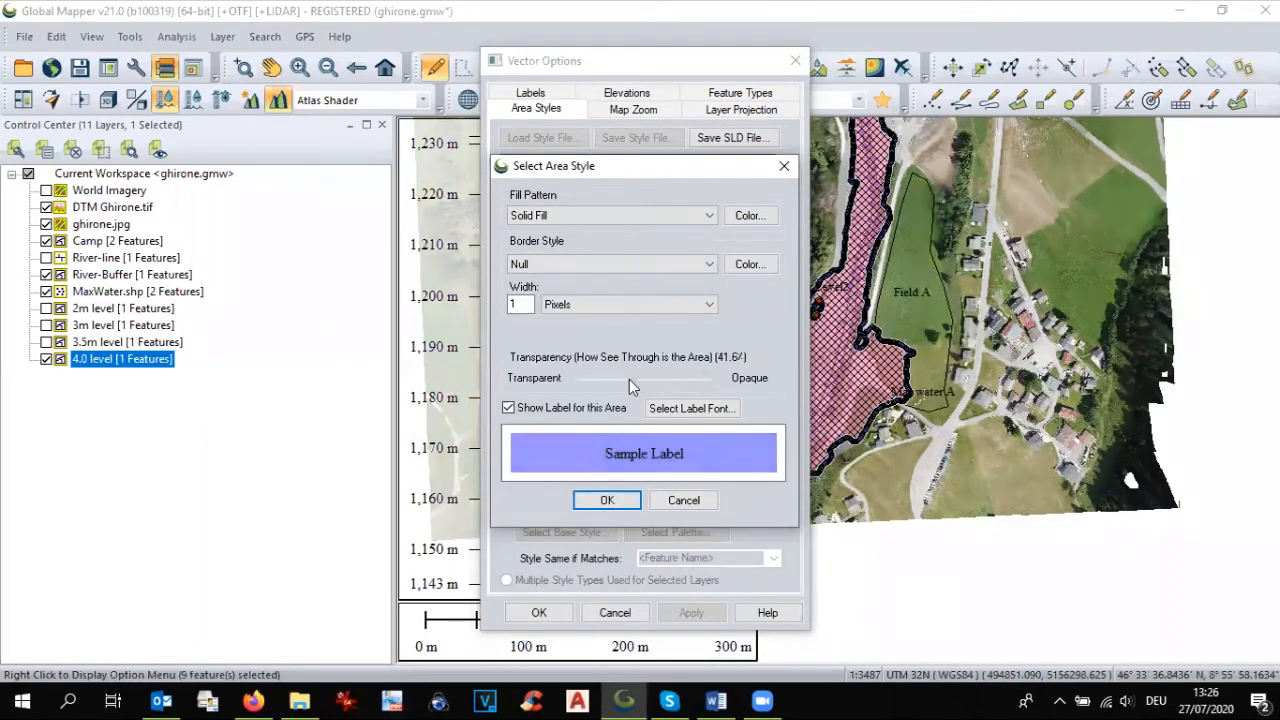
click(607, 500)
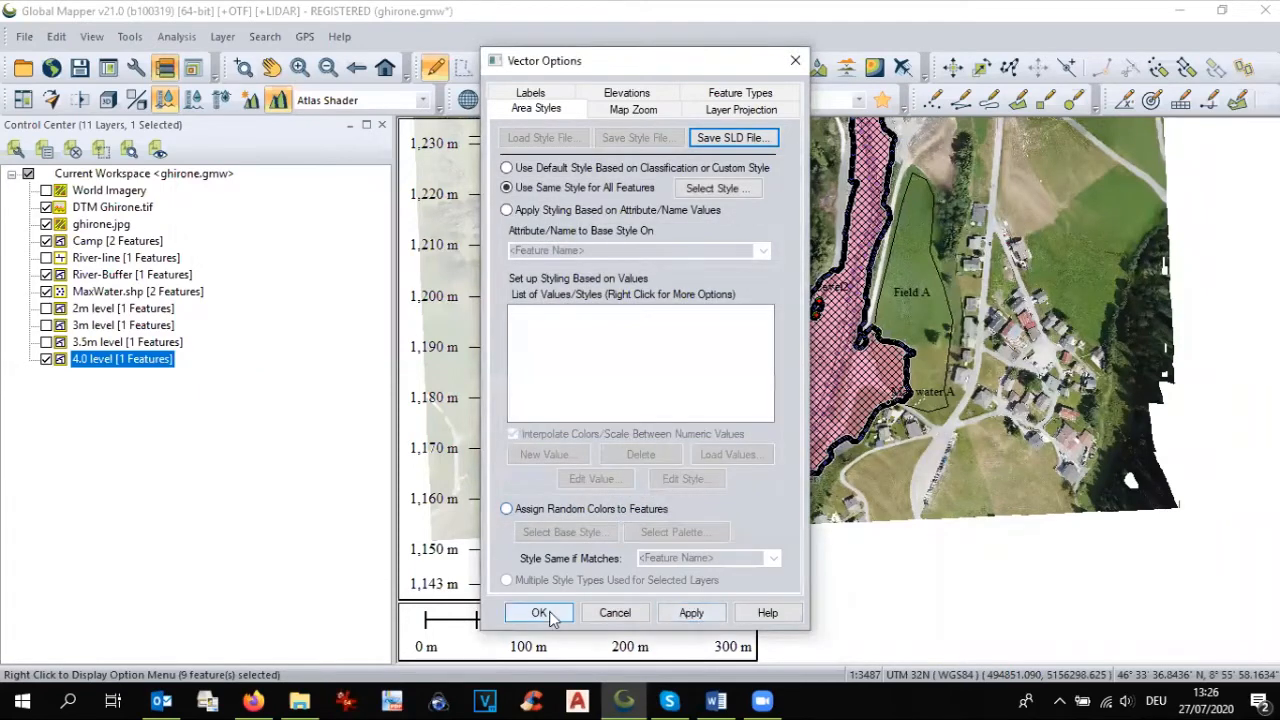
click(536, 611)
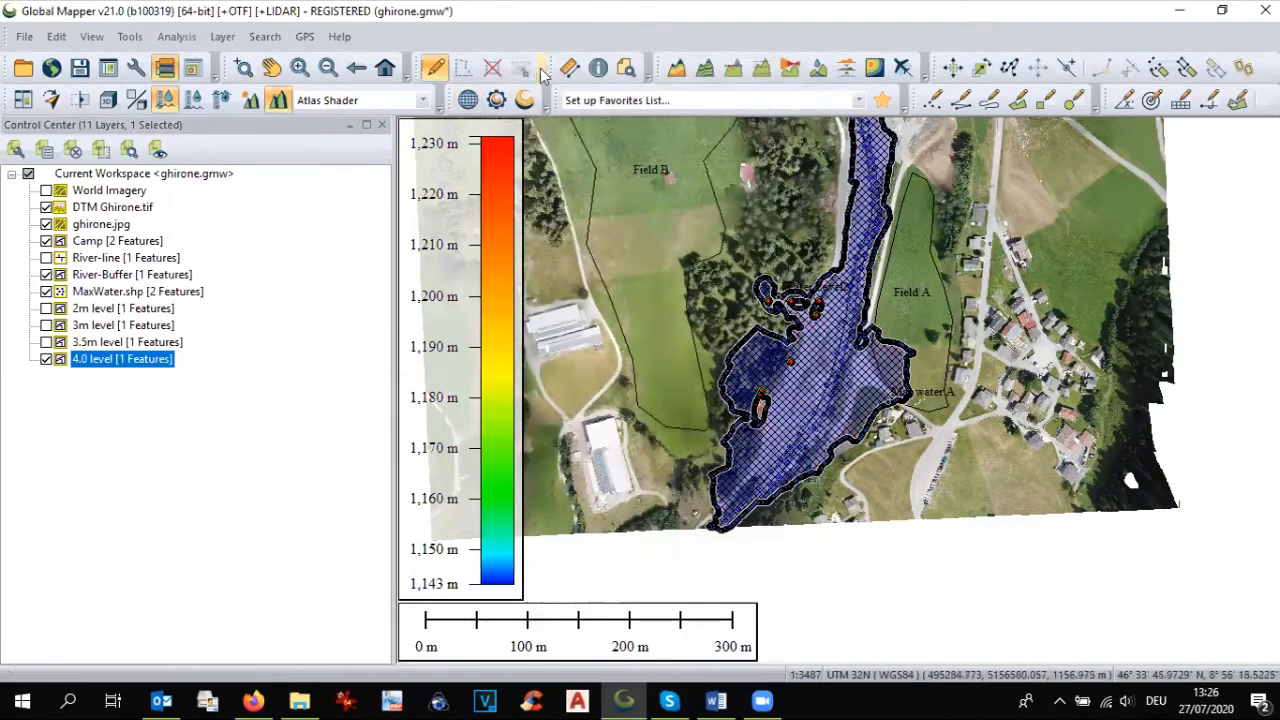
click(492, 78)
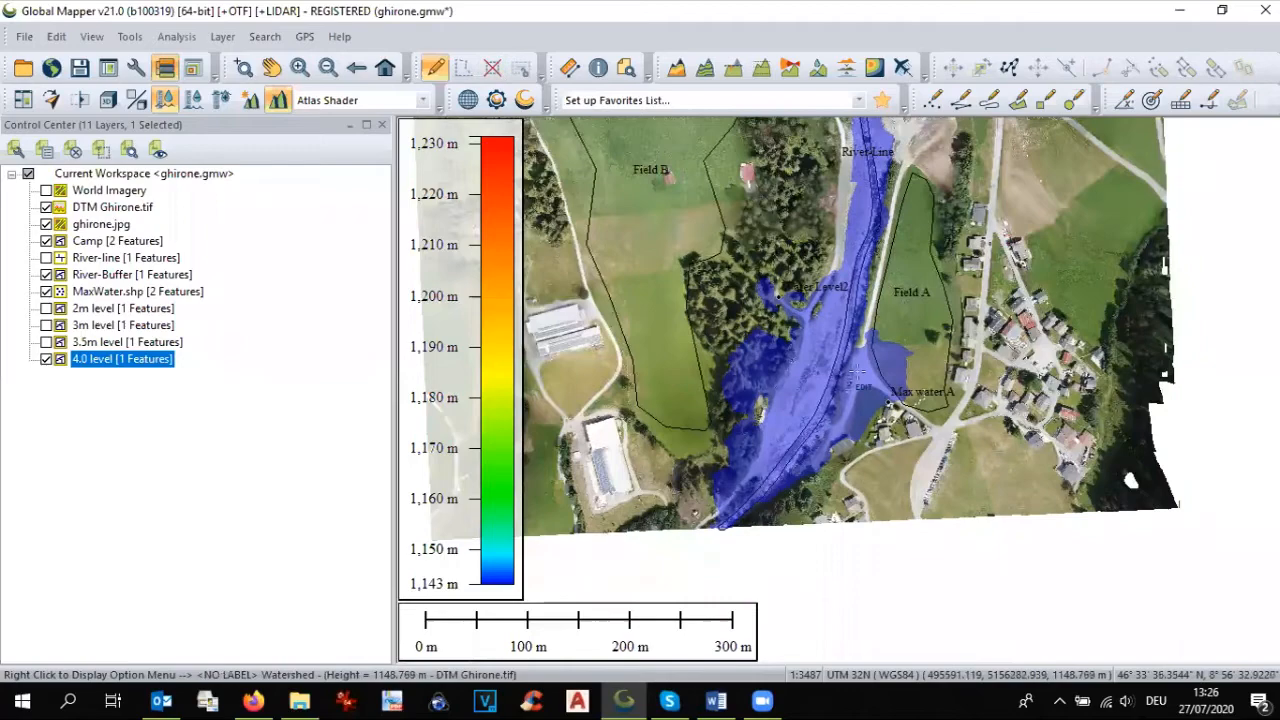
Step: Examine the blue 4 m flood extent along the river beside Field A, Field B and the two maximum water points
scroll(858, 373, up, 1)
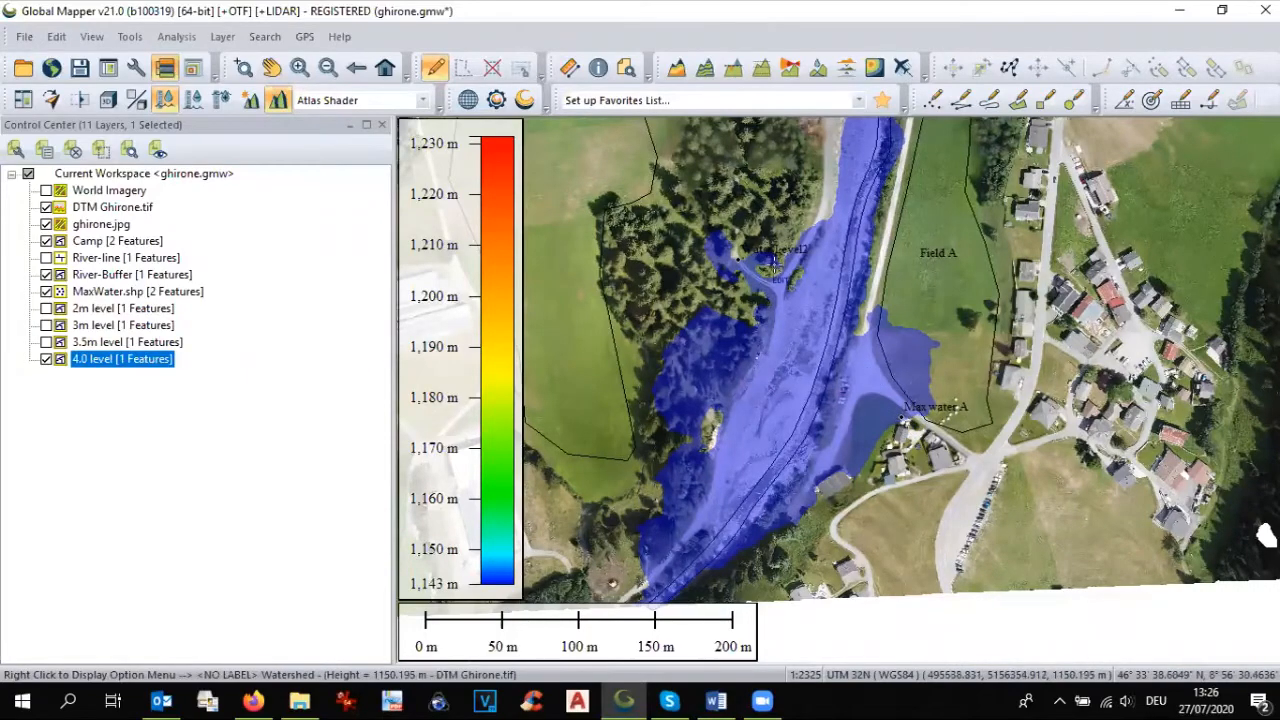
click(271, 67)
drag(767, 306, 761, 535)
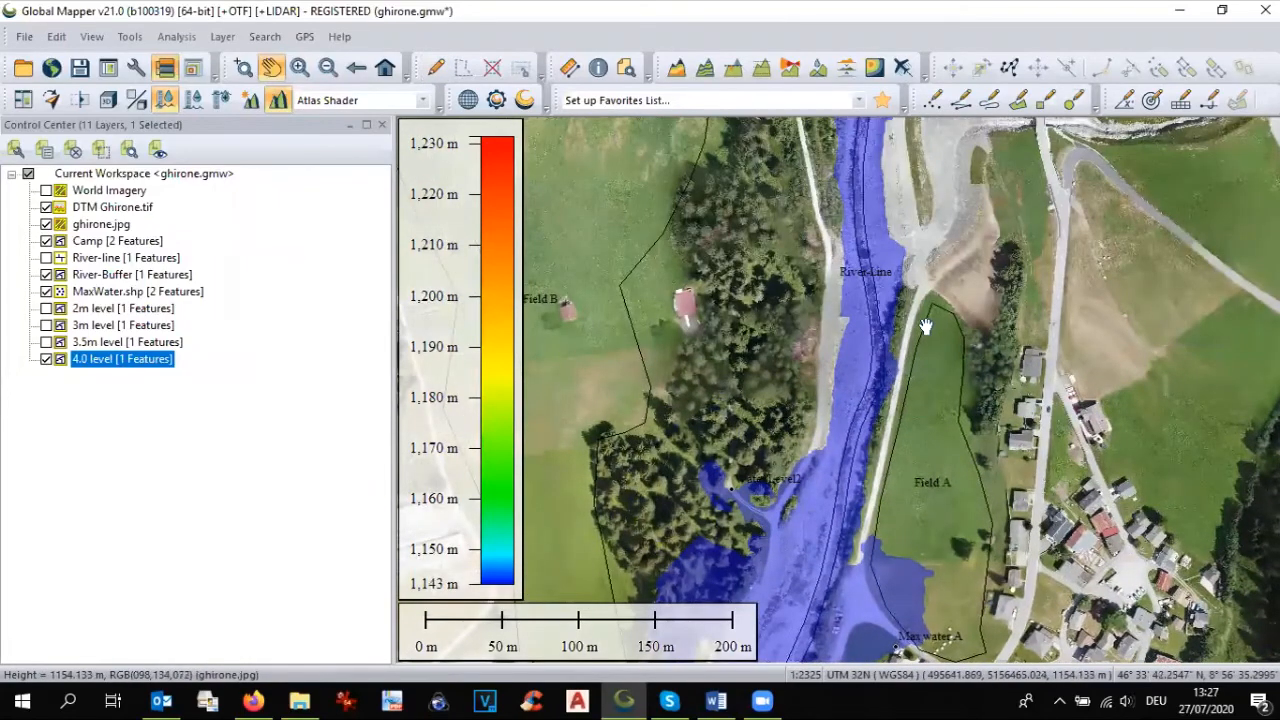
drag(918, 372, 983, 222)
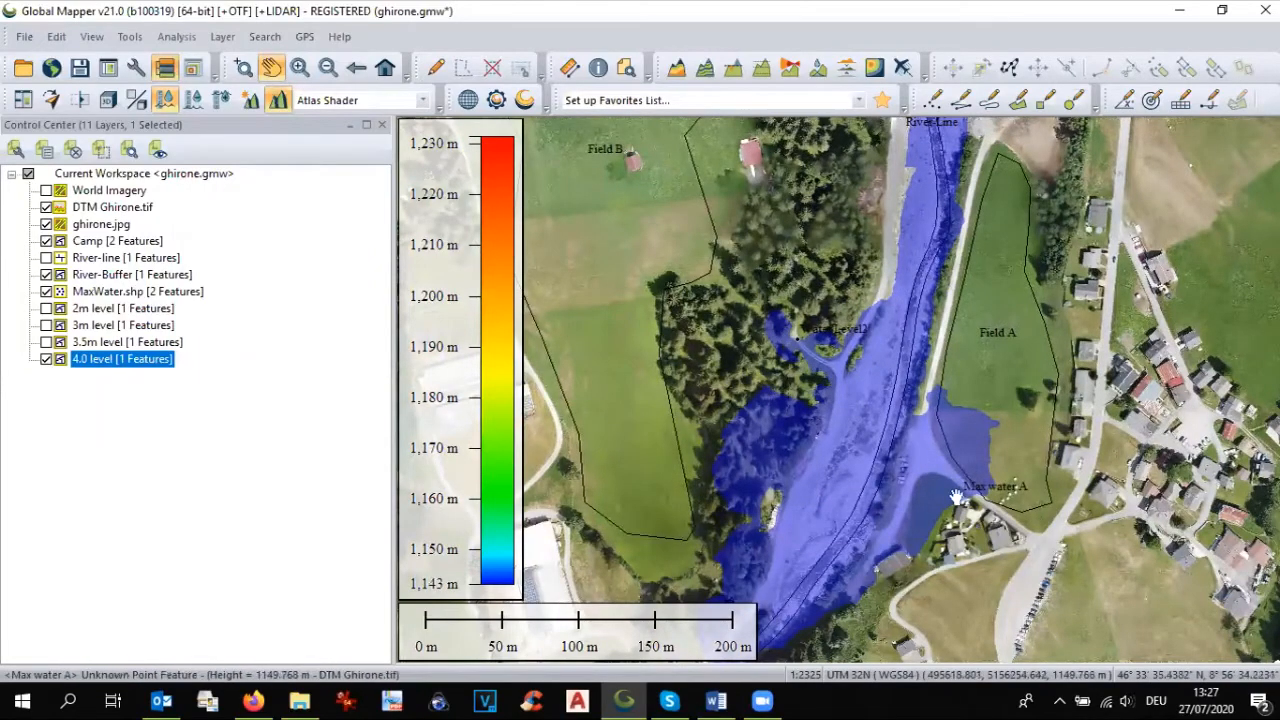
drag(952, 184, 936, 344)
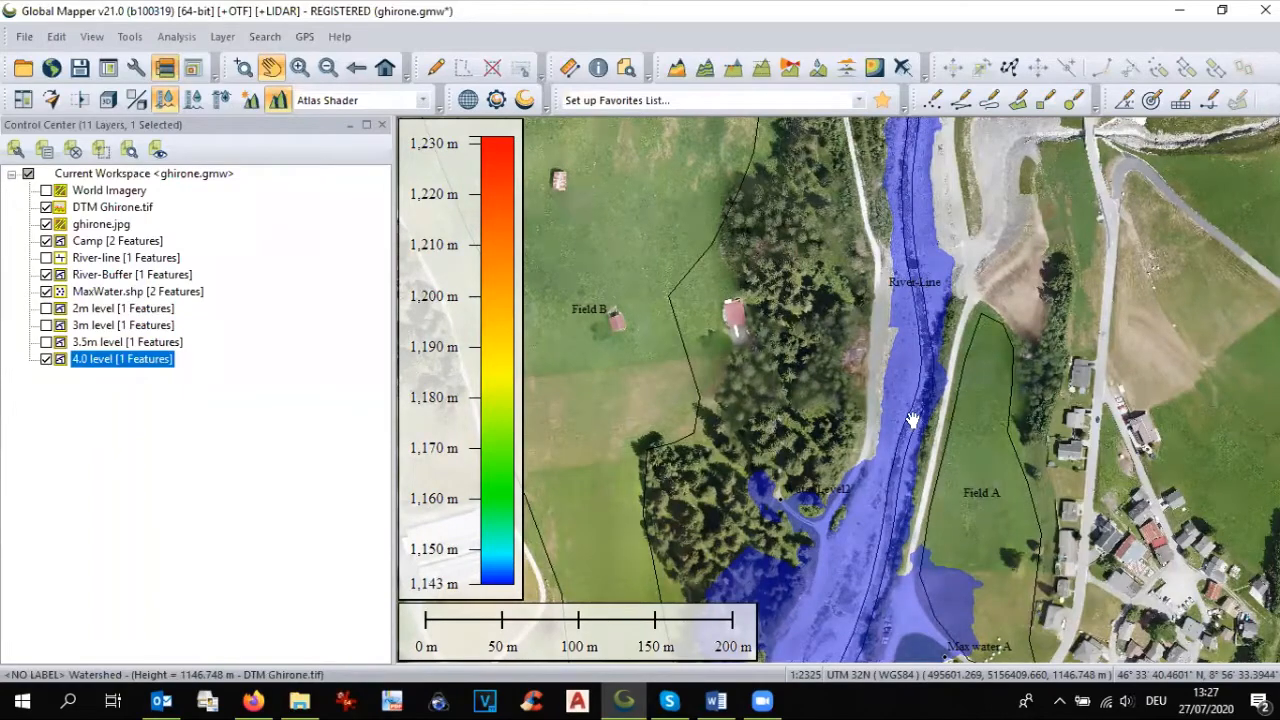
drag(911, 444, 926, 262)
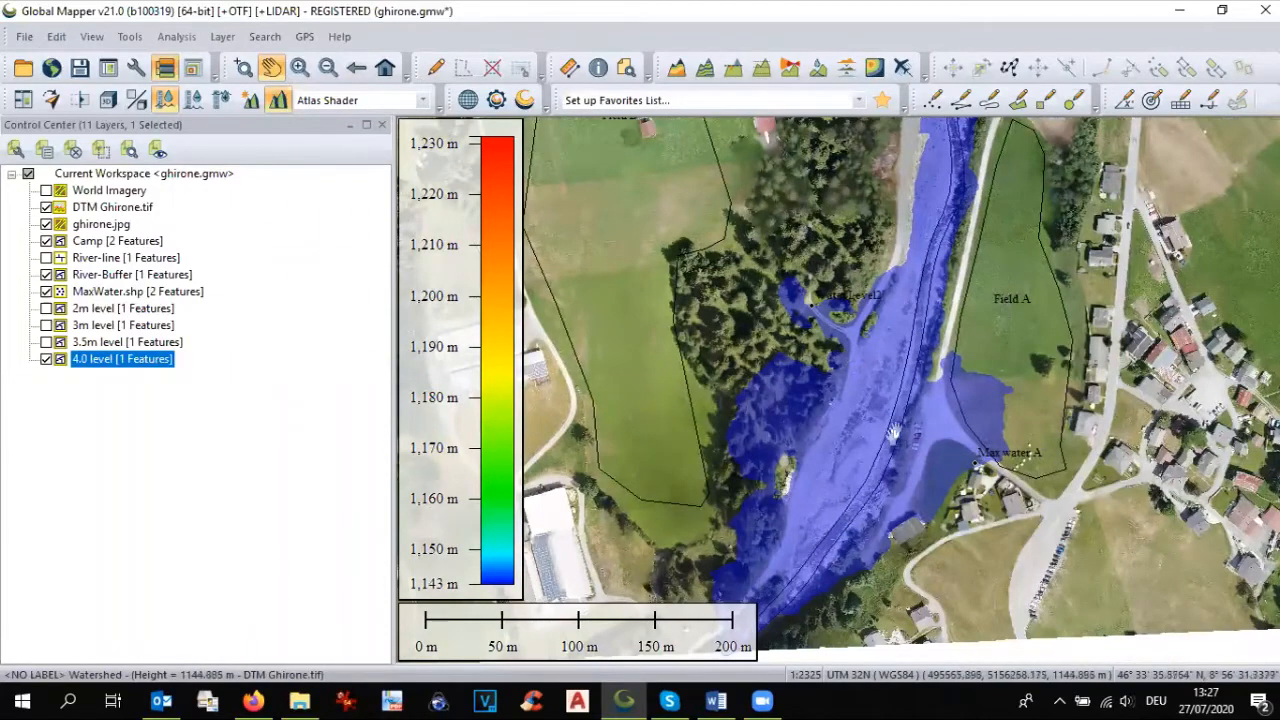
drag(925, 290, 882, 525)
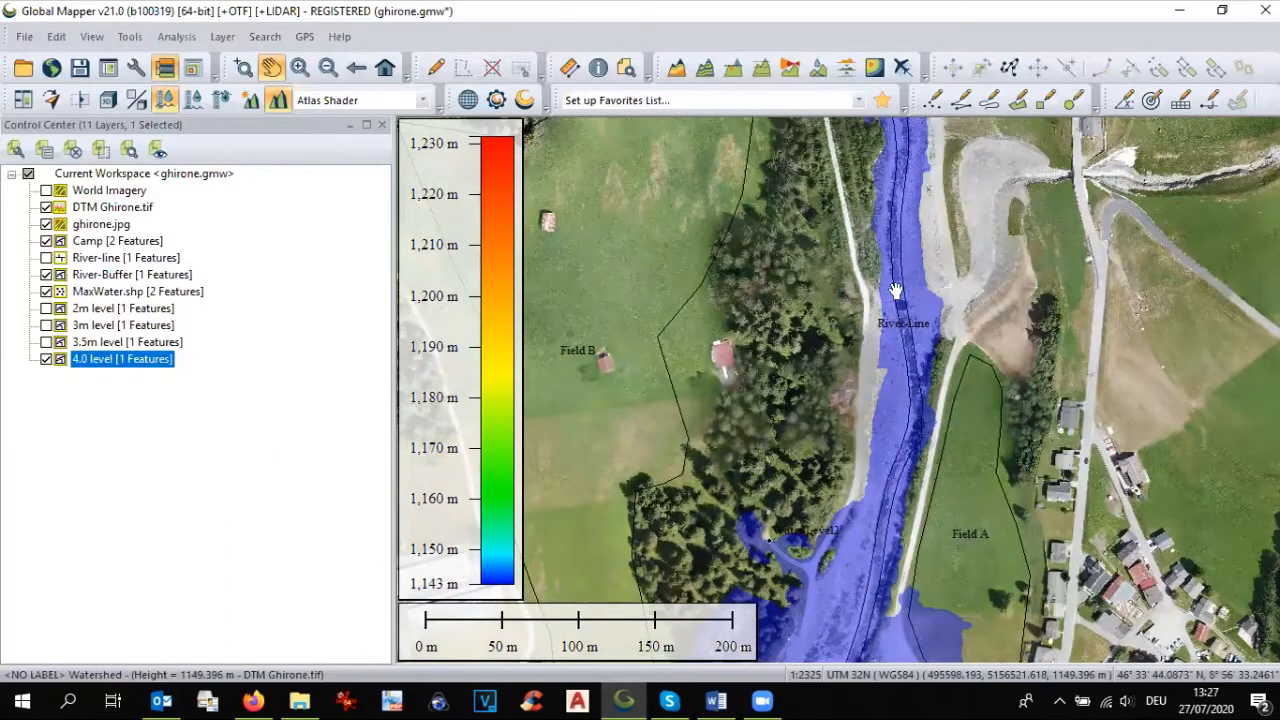
Step: Generate a path profile about 191 m long down the river from the northern edge of the imagery
scroll(945, 370, down, 1)
drag(945, 370, 985, 502)
drag(955, 403, 977, 488)
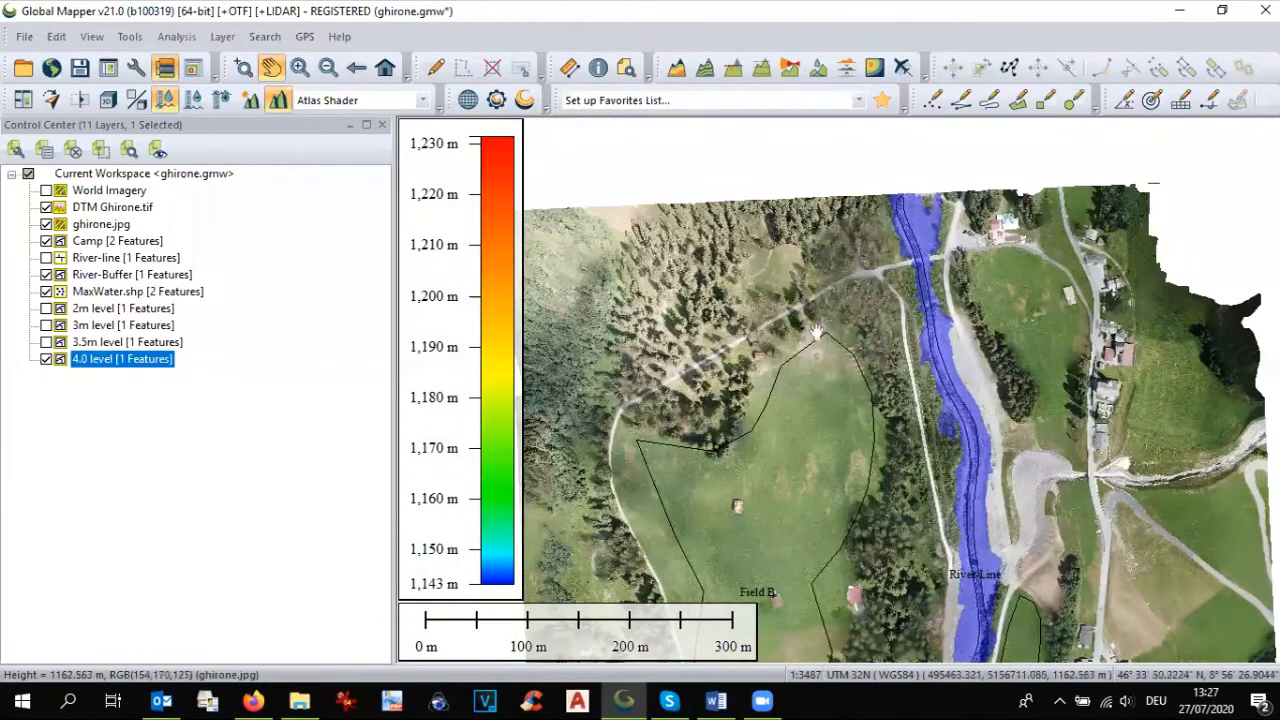
click(762, 68)
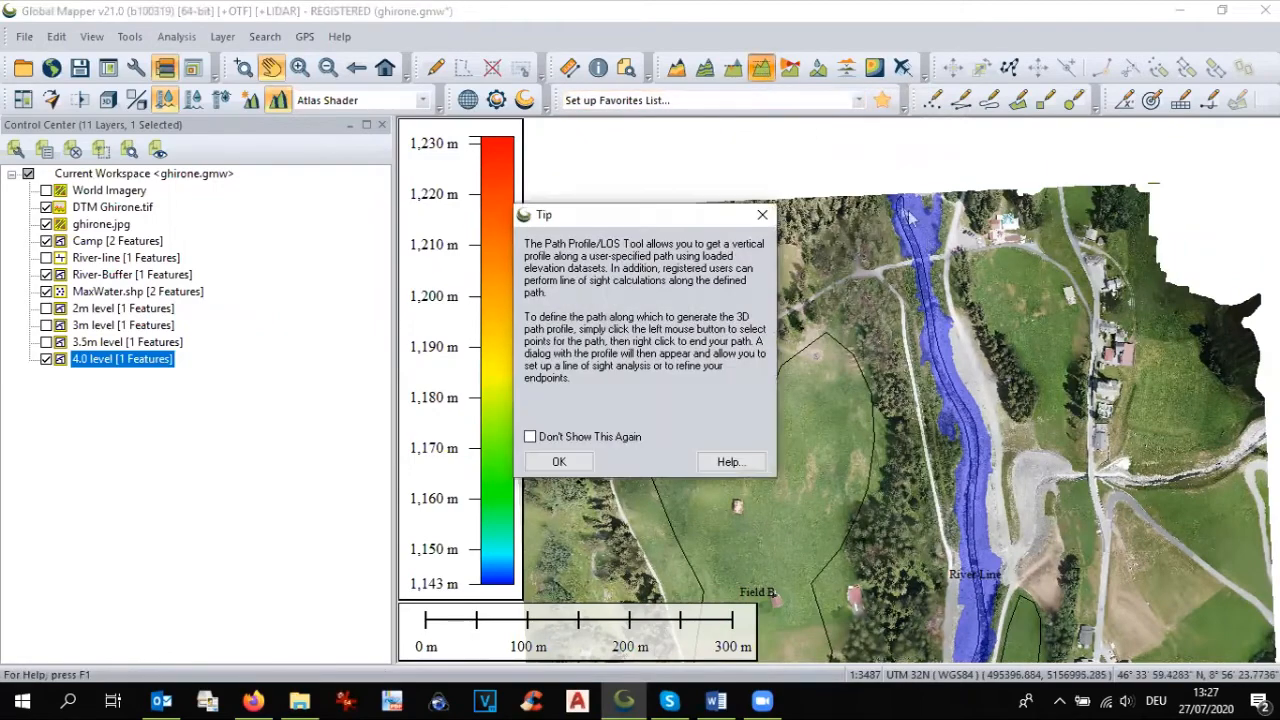
click(559, 461)
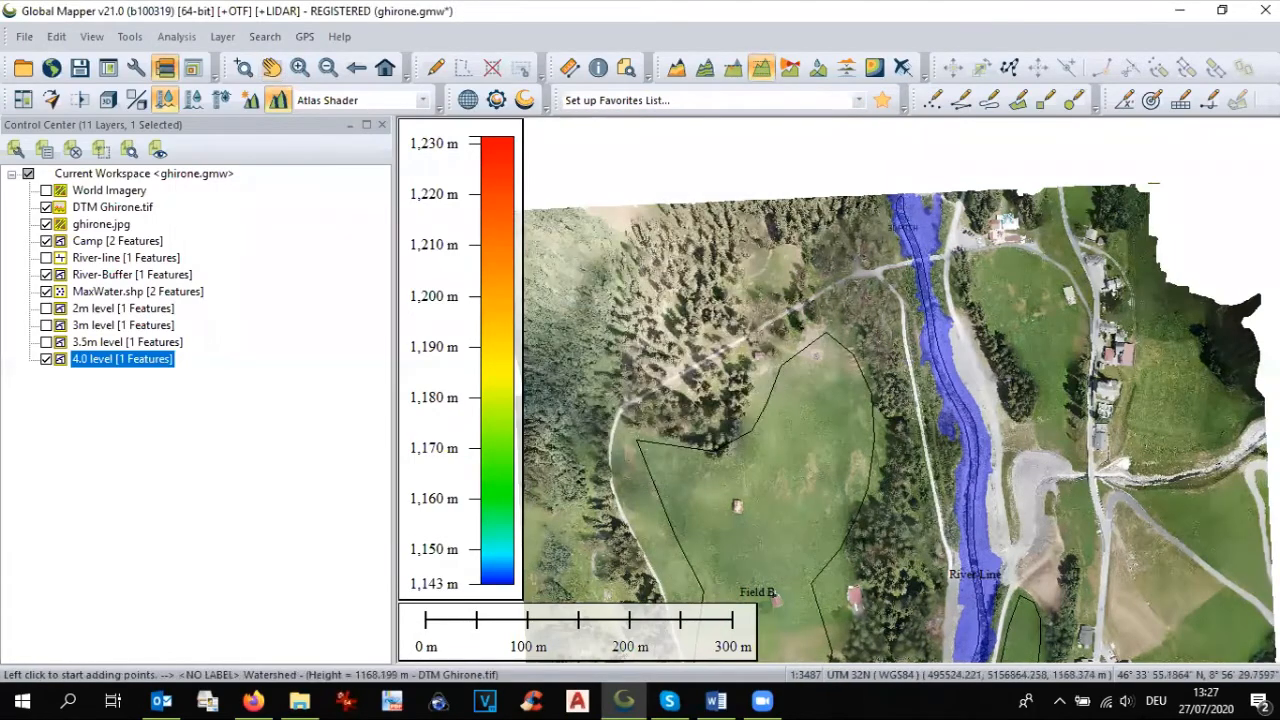
click(898, 201)
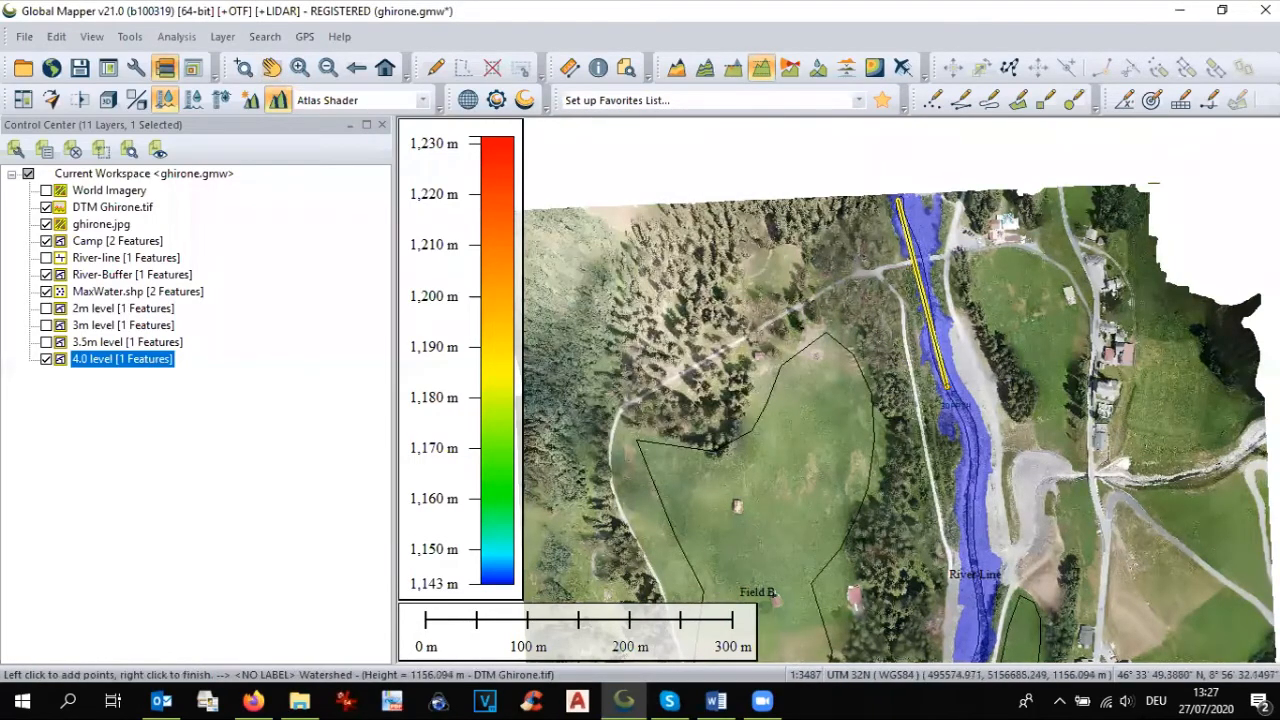
right_click(946, 386)
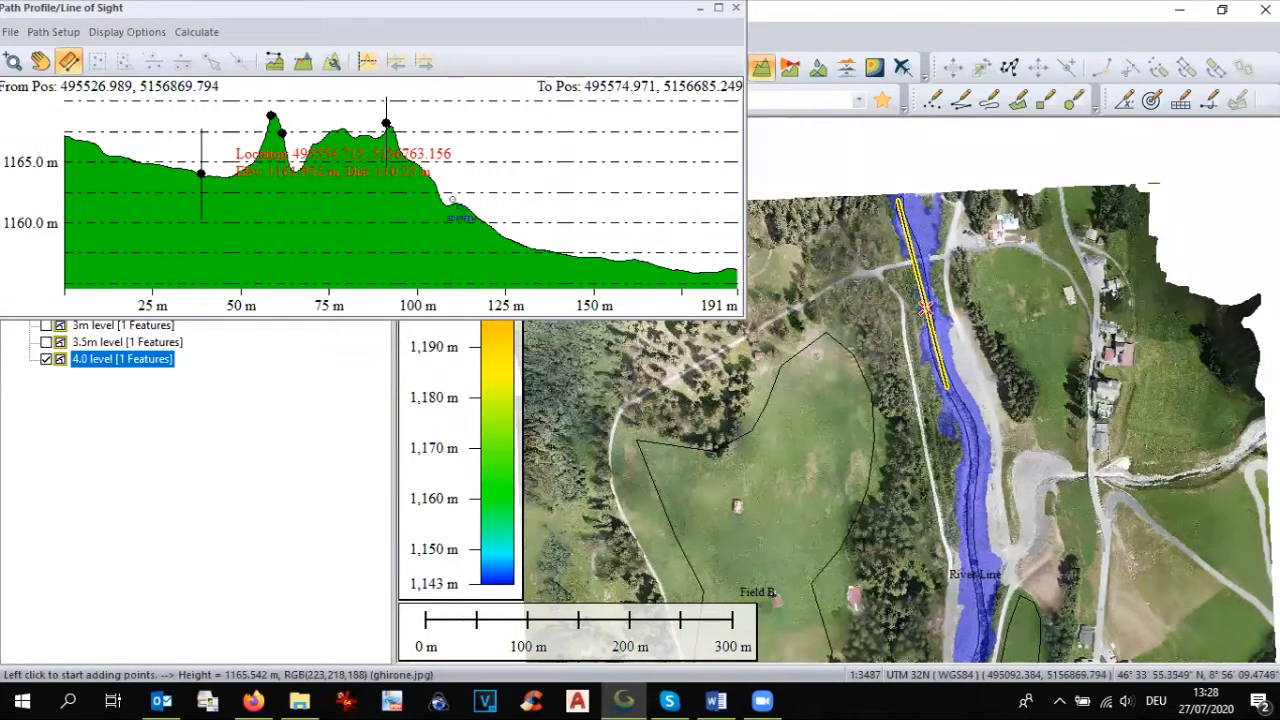
Step: Measure the slope between several points along the river's terrain profile, including end to end, and close the profile
drag(452, 201, 700, 270)
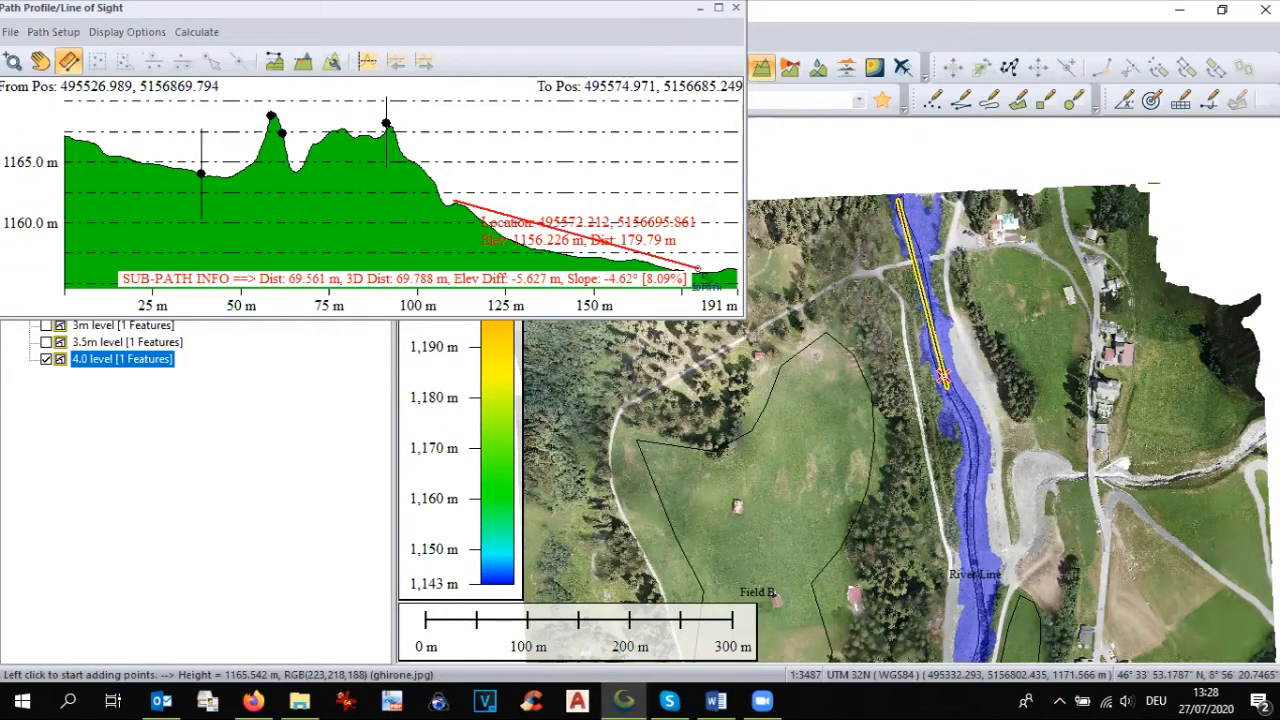
drag(700, 270, 227, 172)
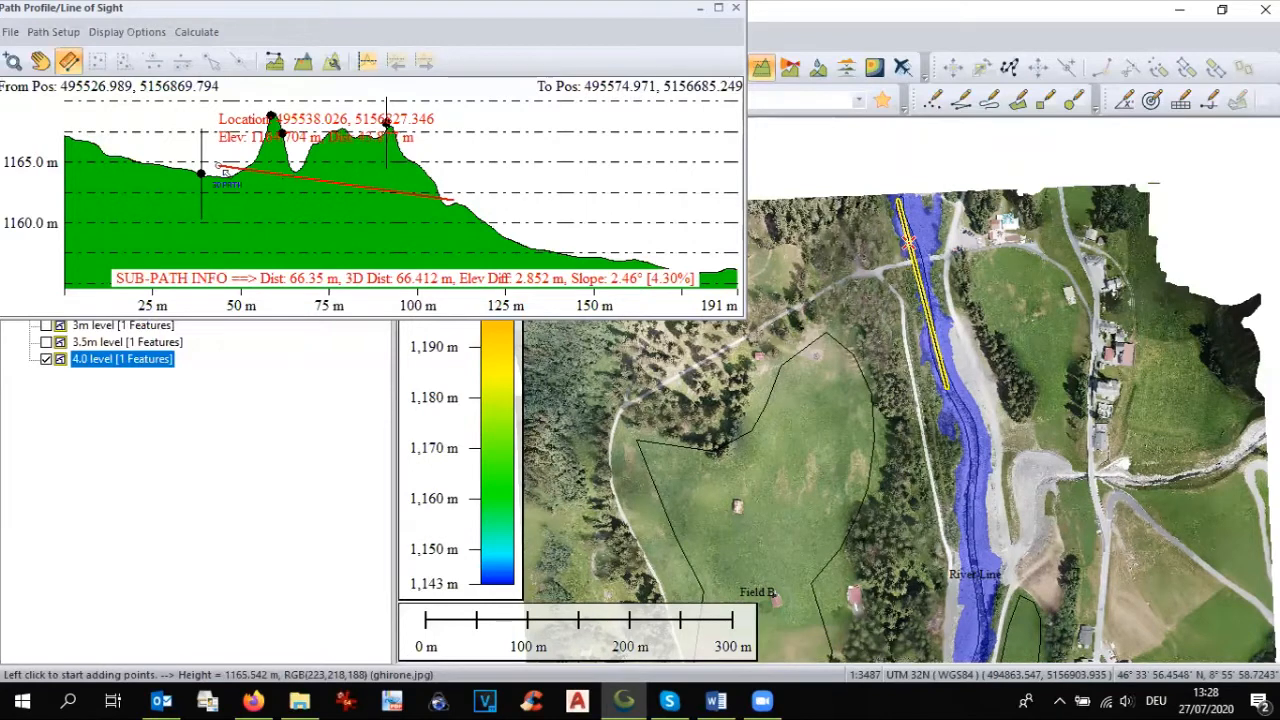
drag(222, 172, 68, 137)
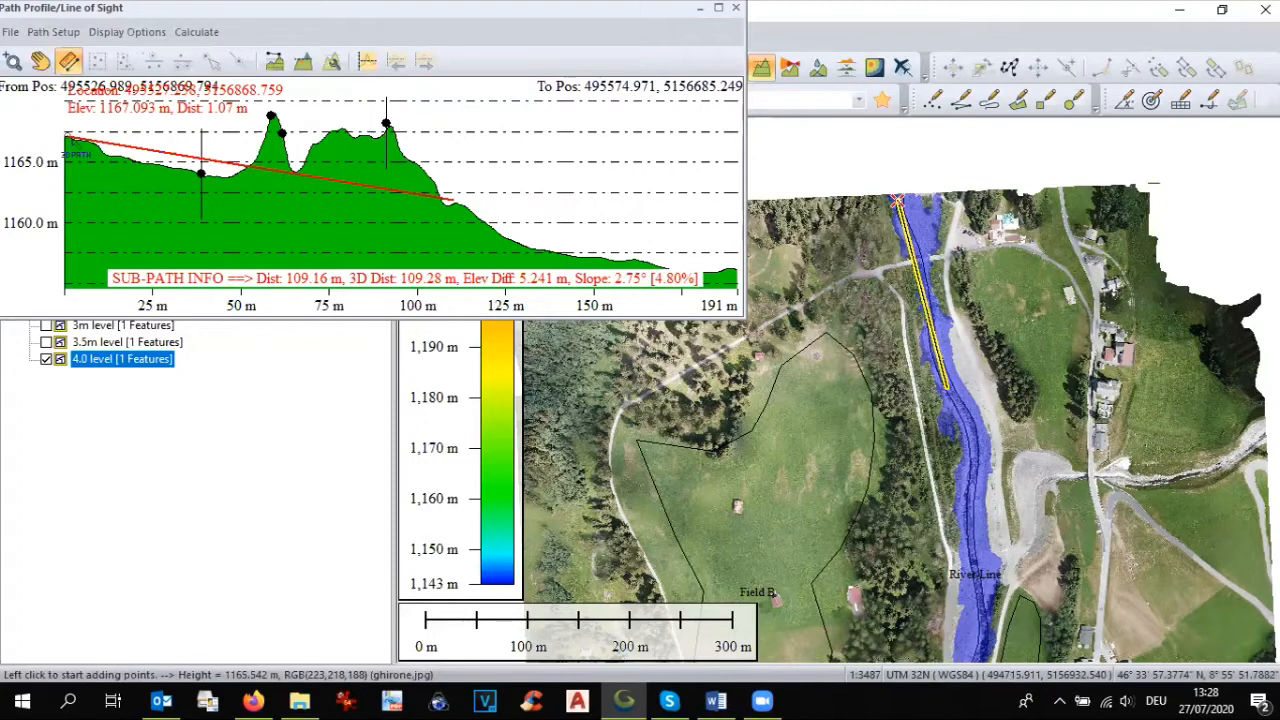
mouse_move(68, 137)
mouse_down()
mouse_move(697, 268)
mouse_move(340, 125)
mouse_move(66, 140)
mouse_up()
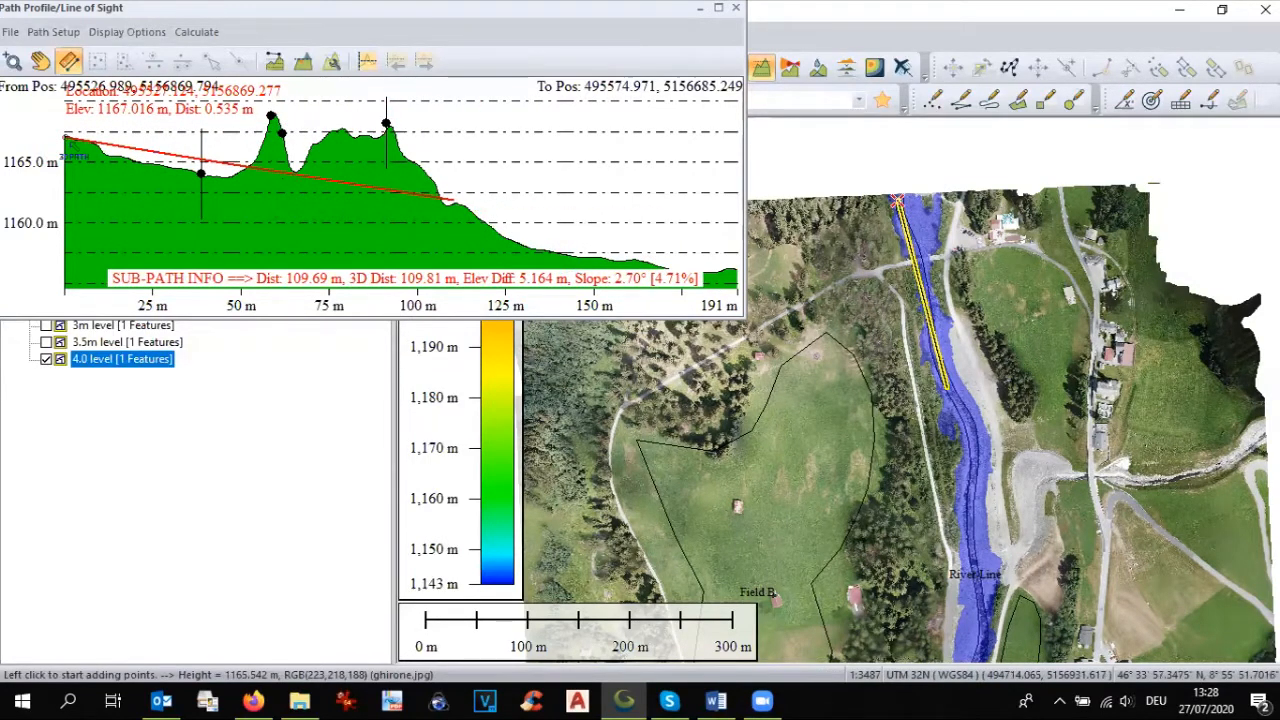
drag(66, 138, 709, 266)
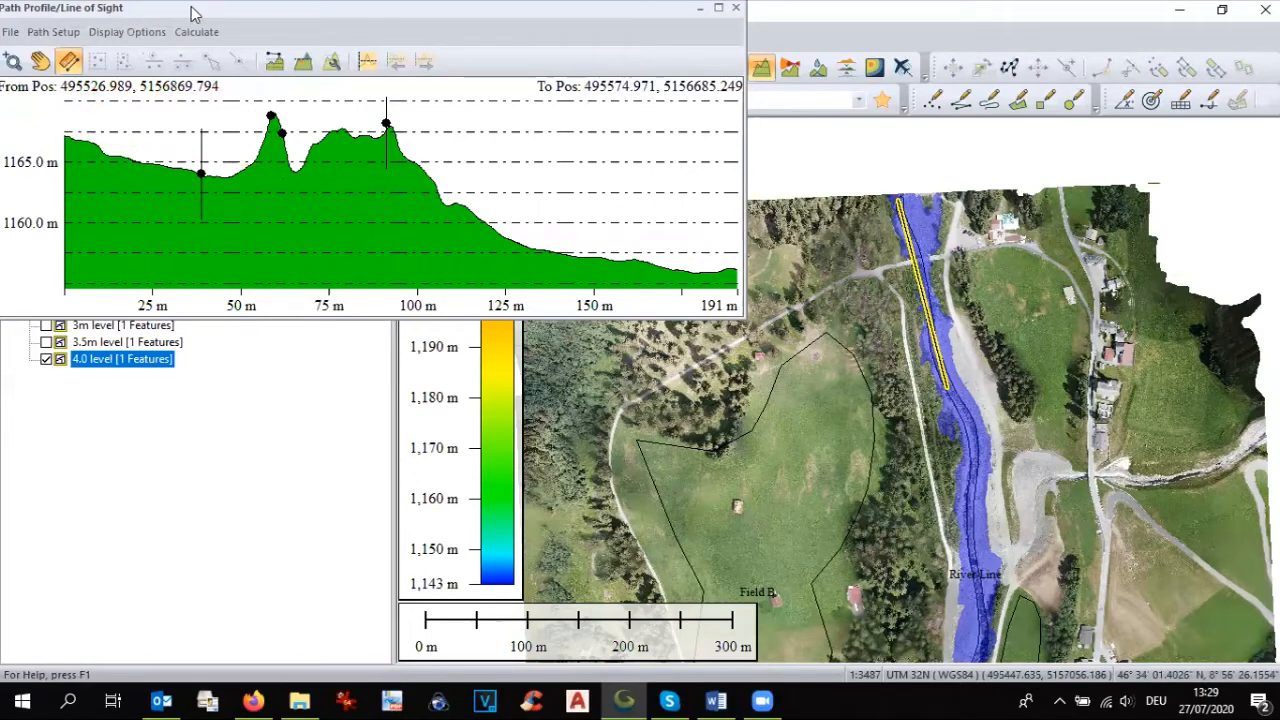
drag(195, 14, 195, 42)
click(742, 44)
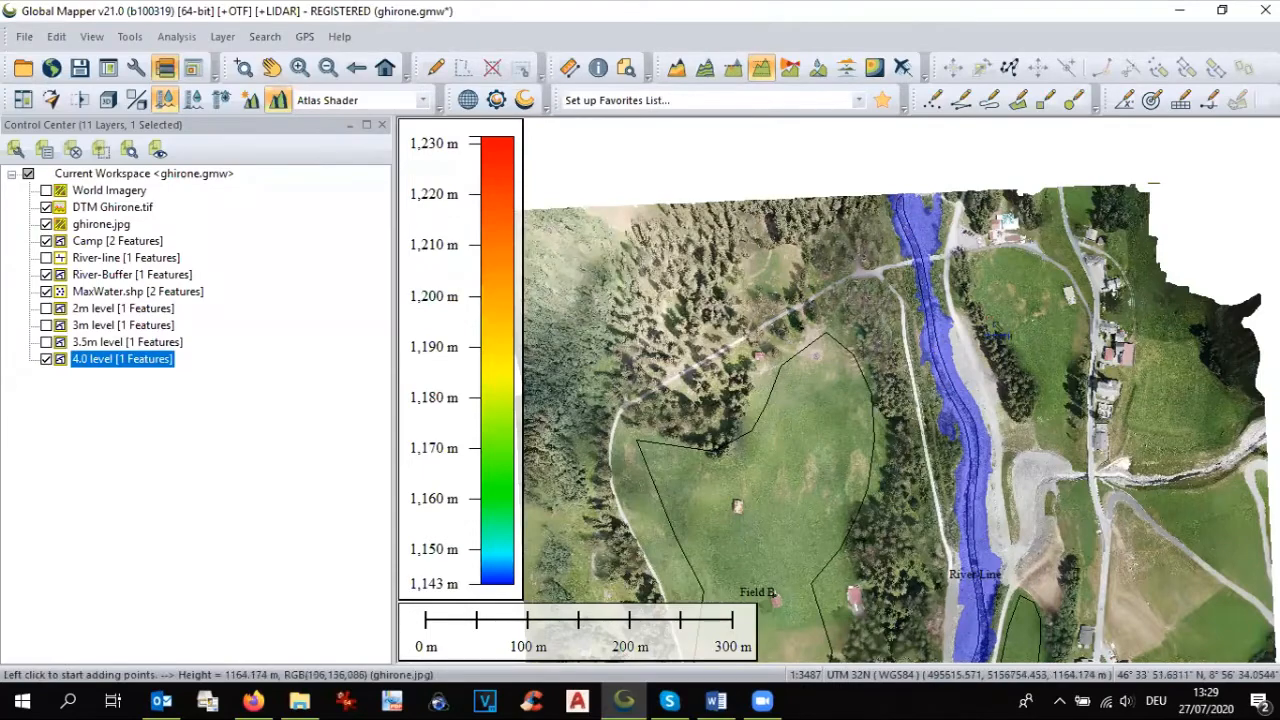
Step: Examine the blue 4 m flood extent from the river's northern end down to Field A, Field B and the maximum water points
scroll(993, 335, down, 1)
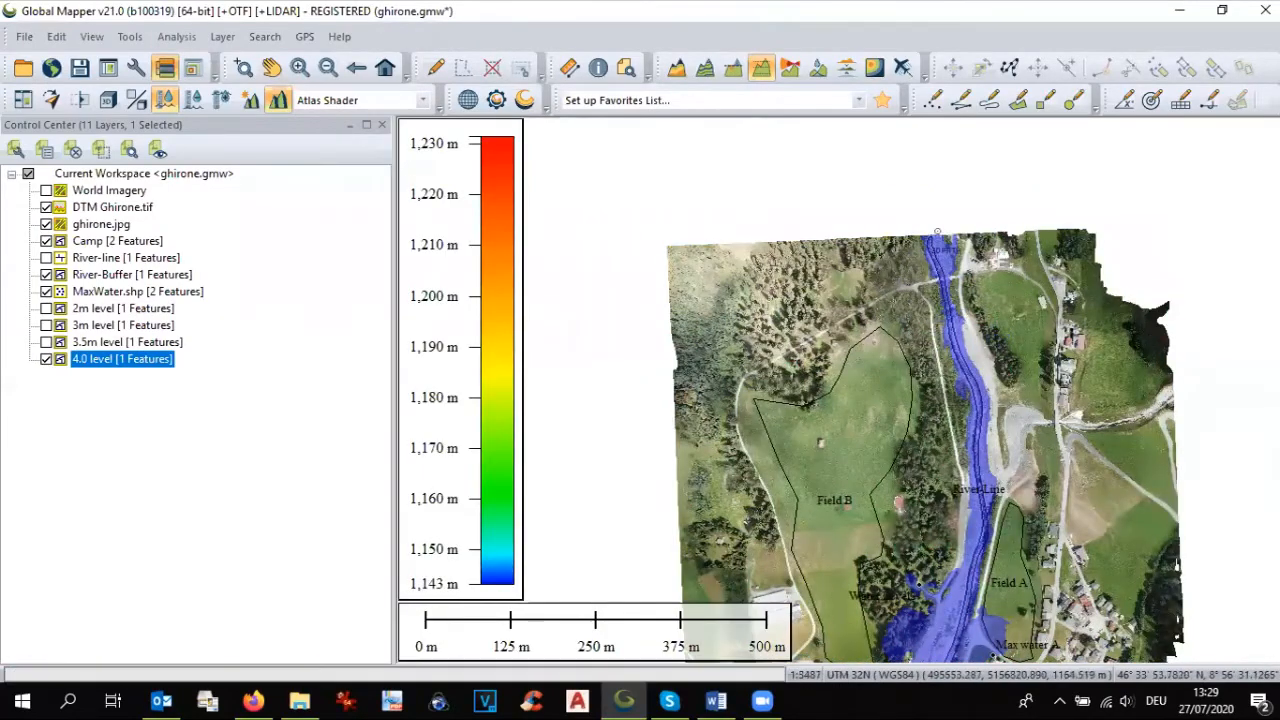
scroll(946, 276, up, 1)
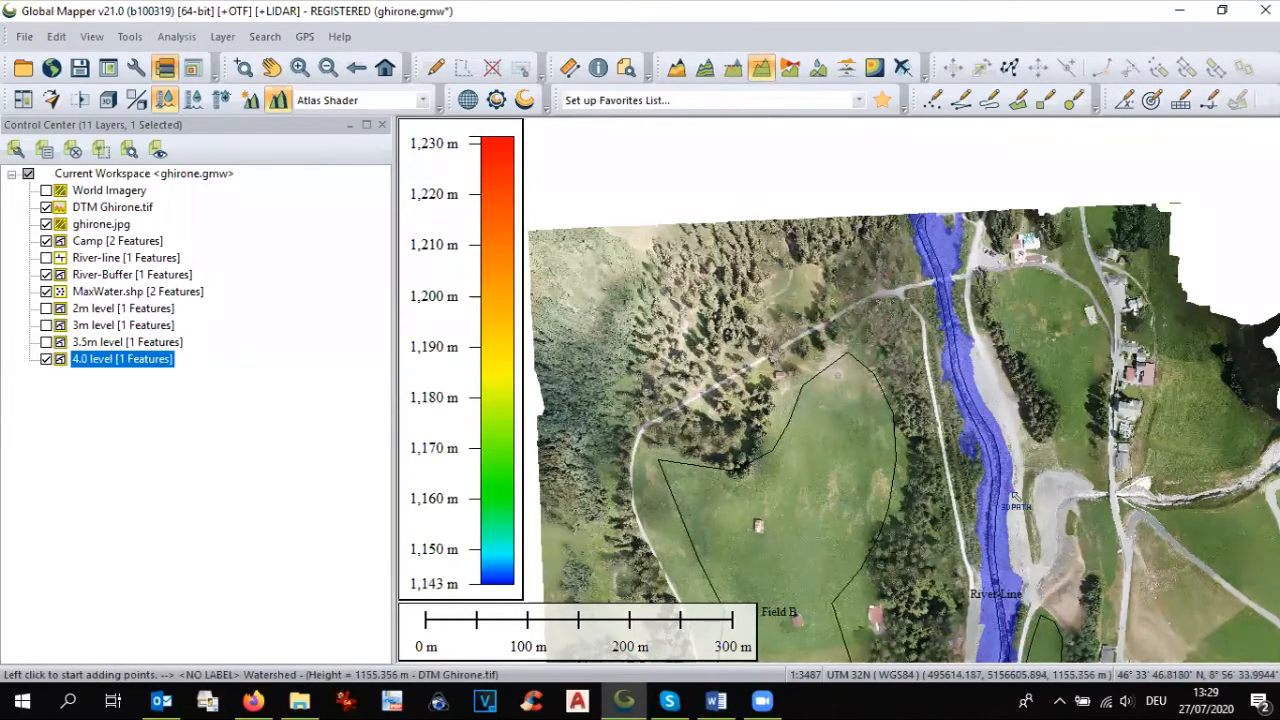
key(p)
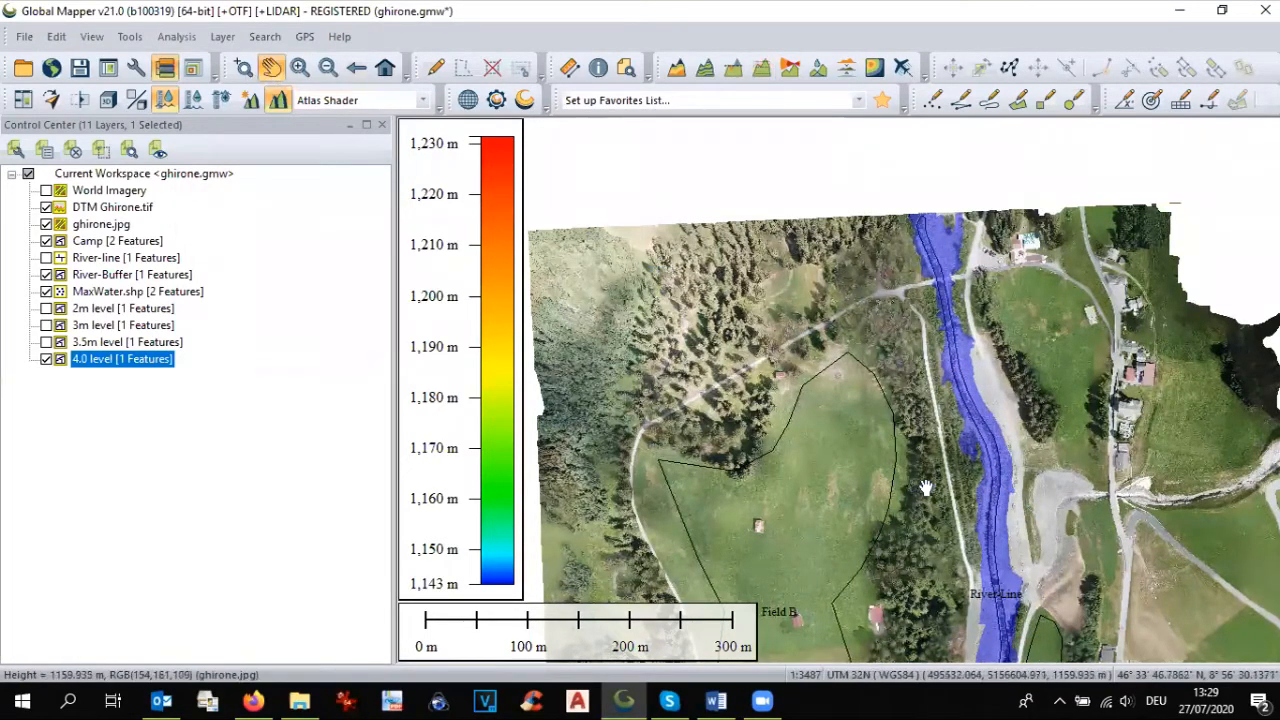
drag(926, 488, 954, 327)
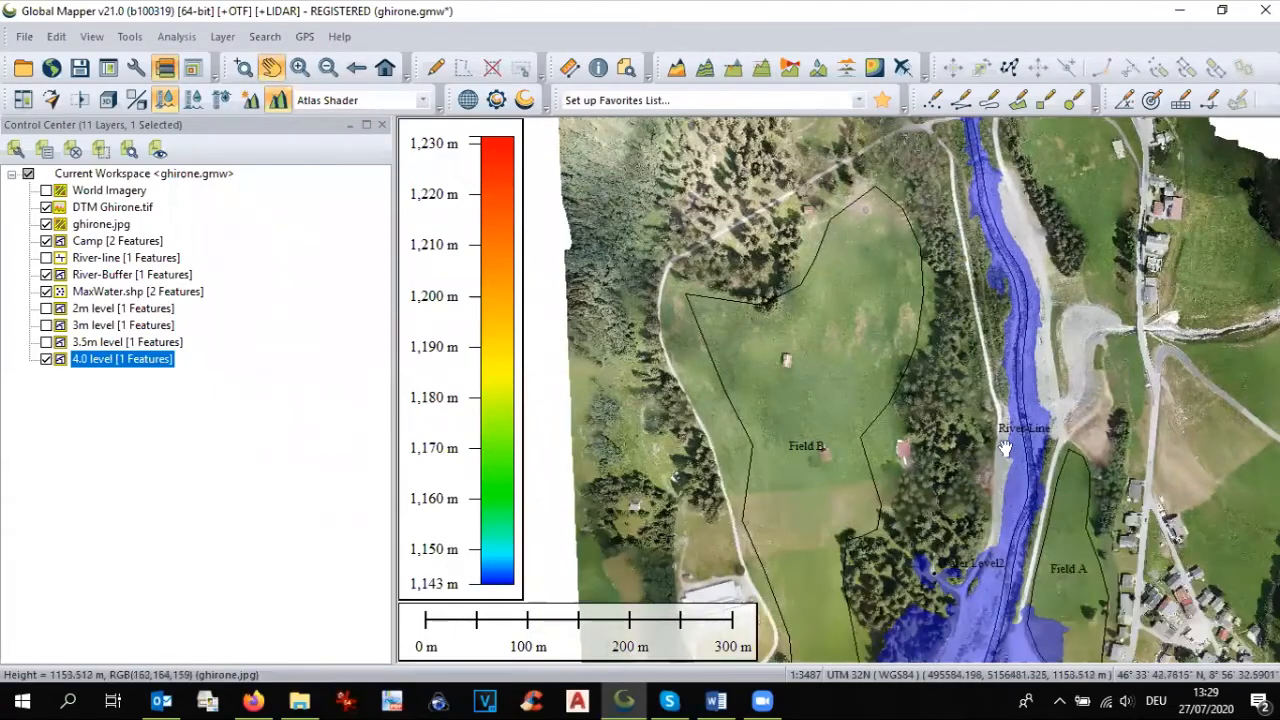
drag(1018, 478, 1030, 364)
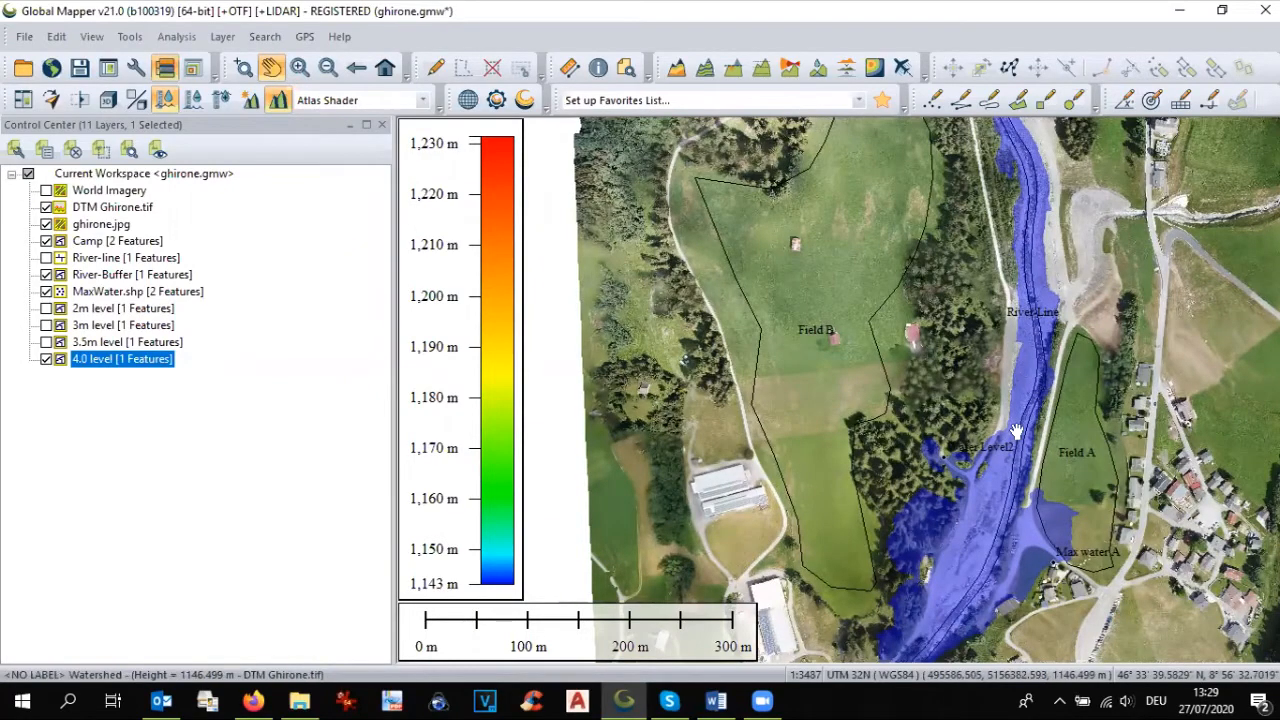
drag(1013, 454, 1063, 482)
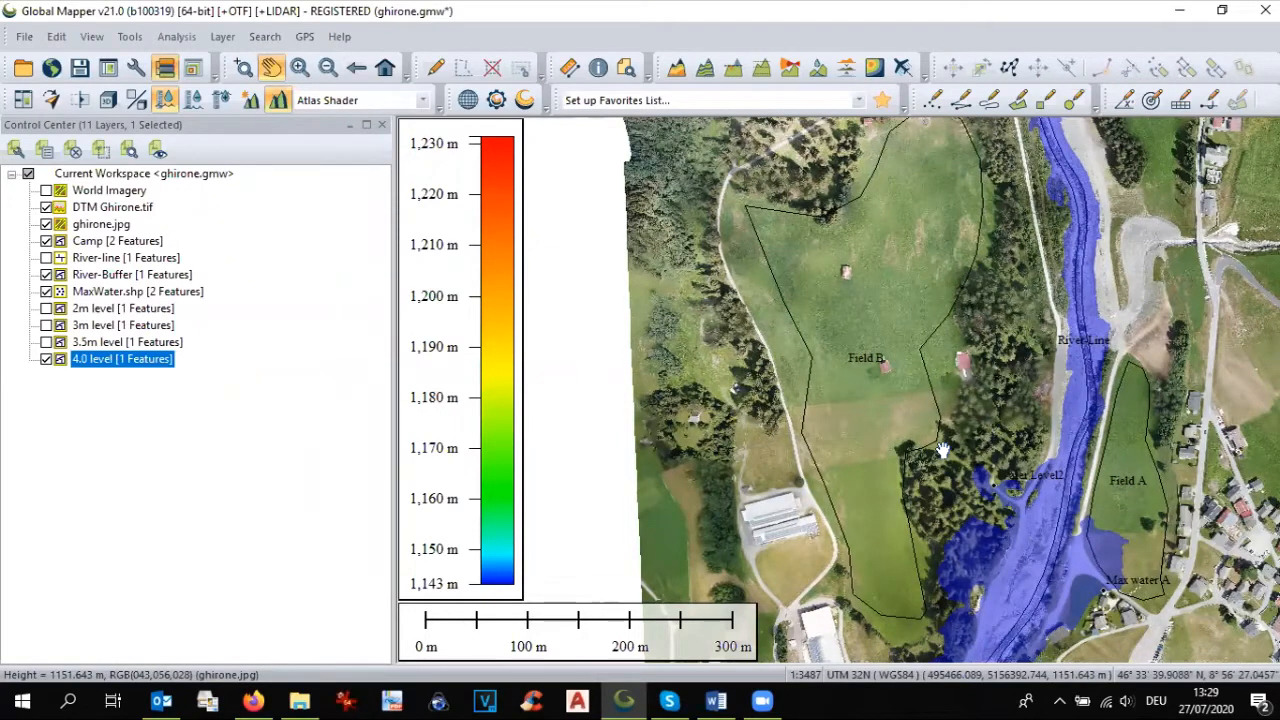
scroll(952, 473, down, 2)
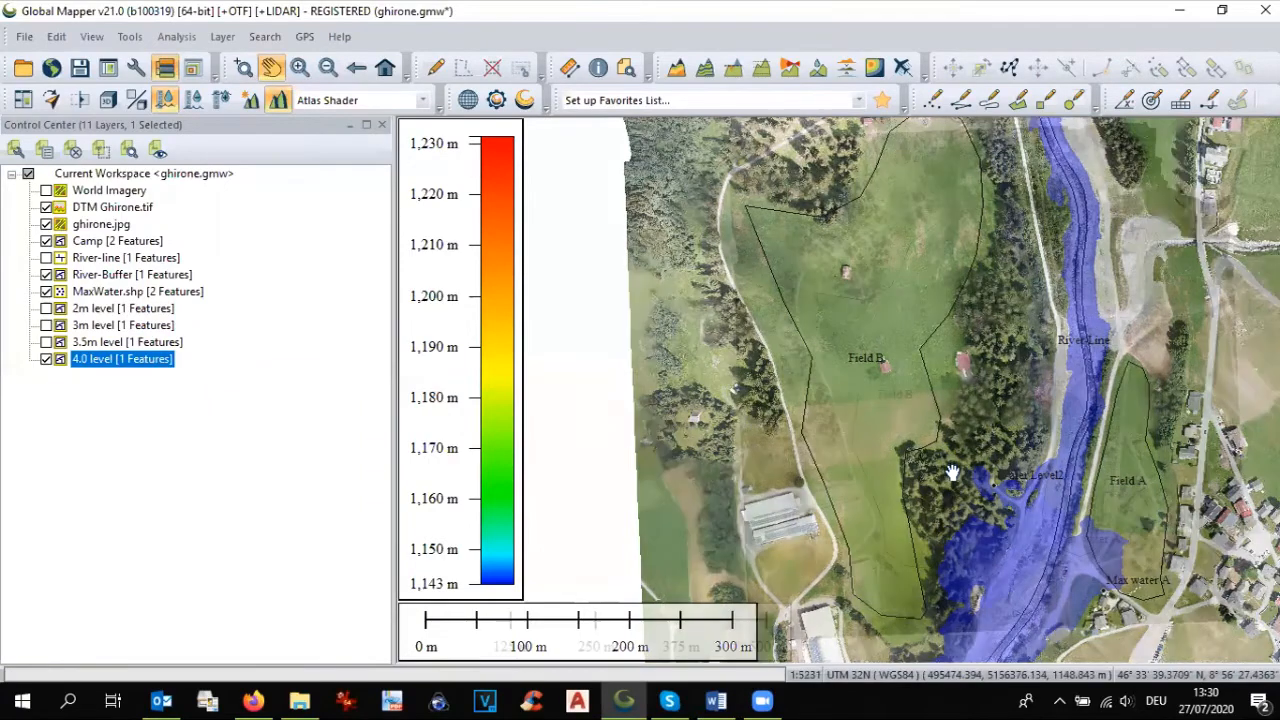
scroll(952, 473, up, 1)
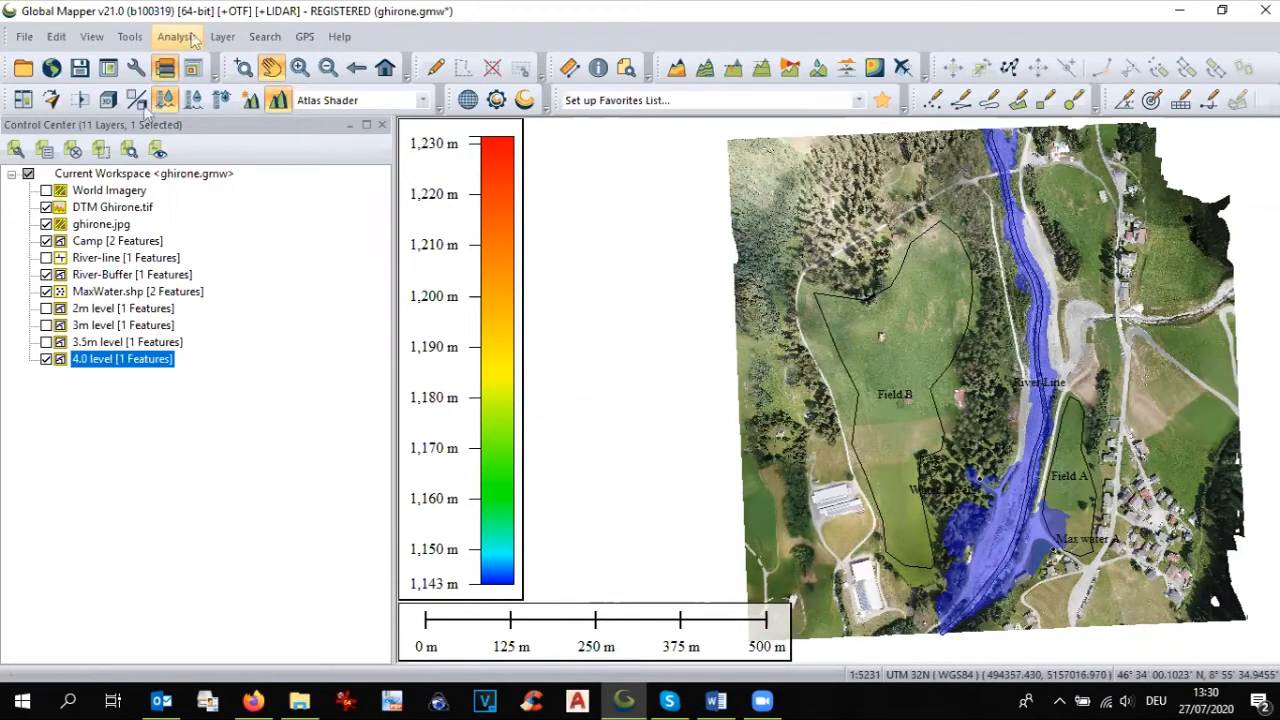
Step: Hide the 4.0 level layer and set up a watershed generation with the layer name watershed points 300 and stream cell count 300
click(46, 360)
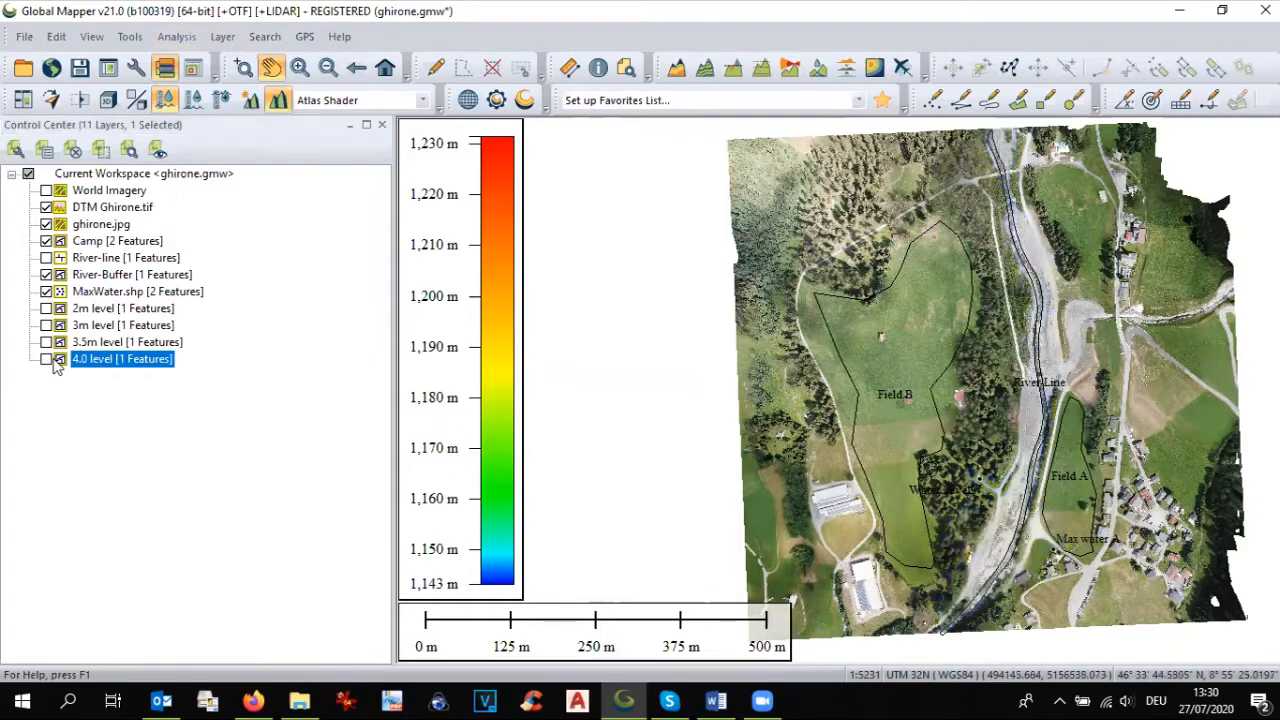
click(176, 38)
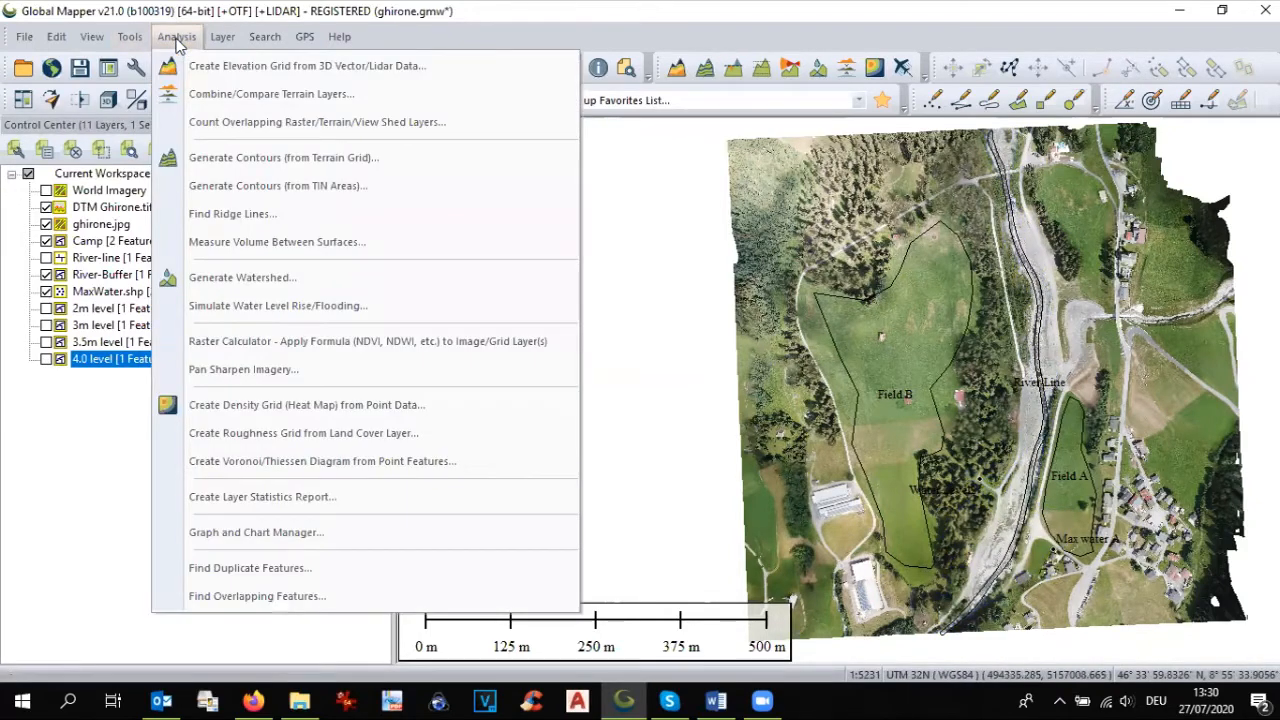
click(238, 281)
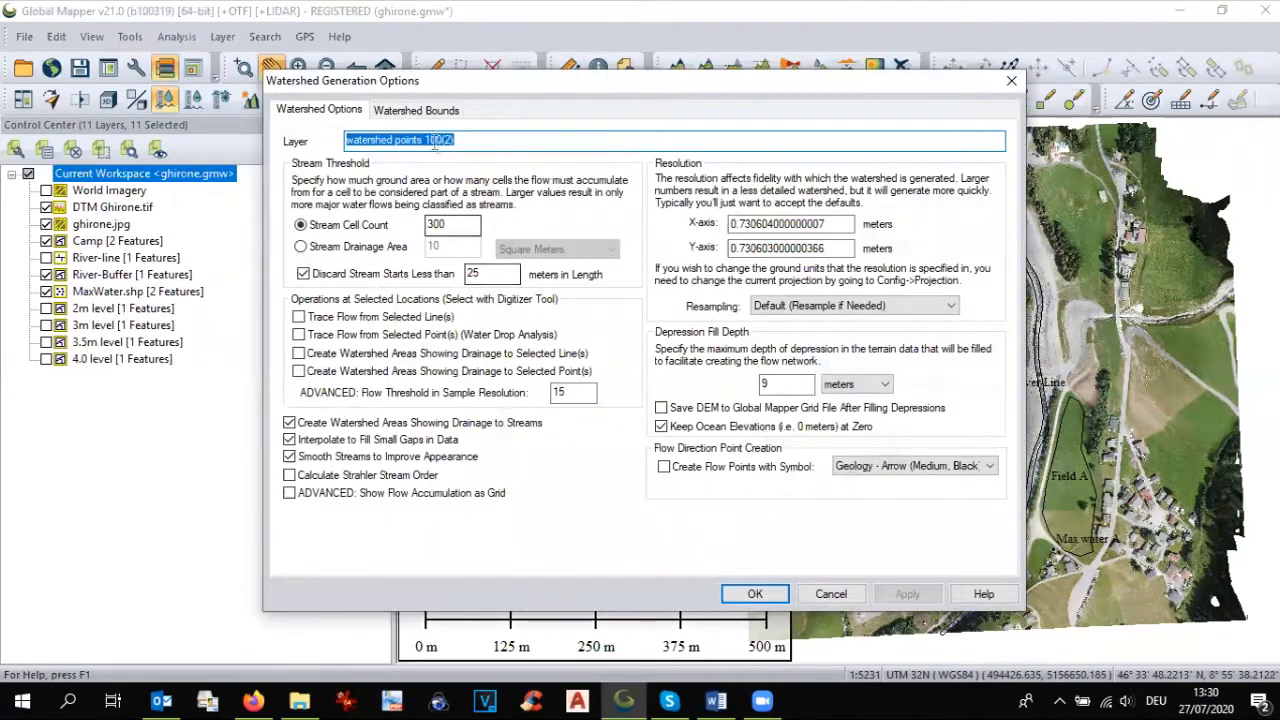
drag(425, 139, 485, 135)
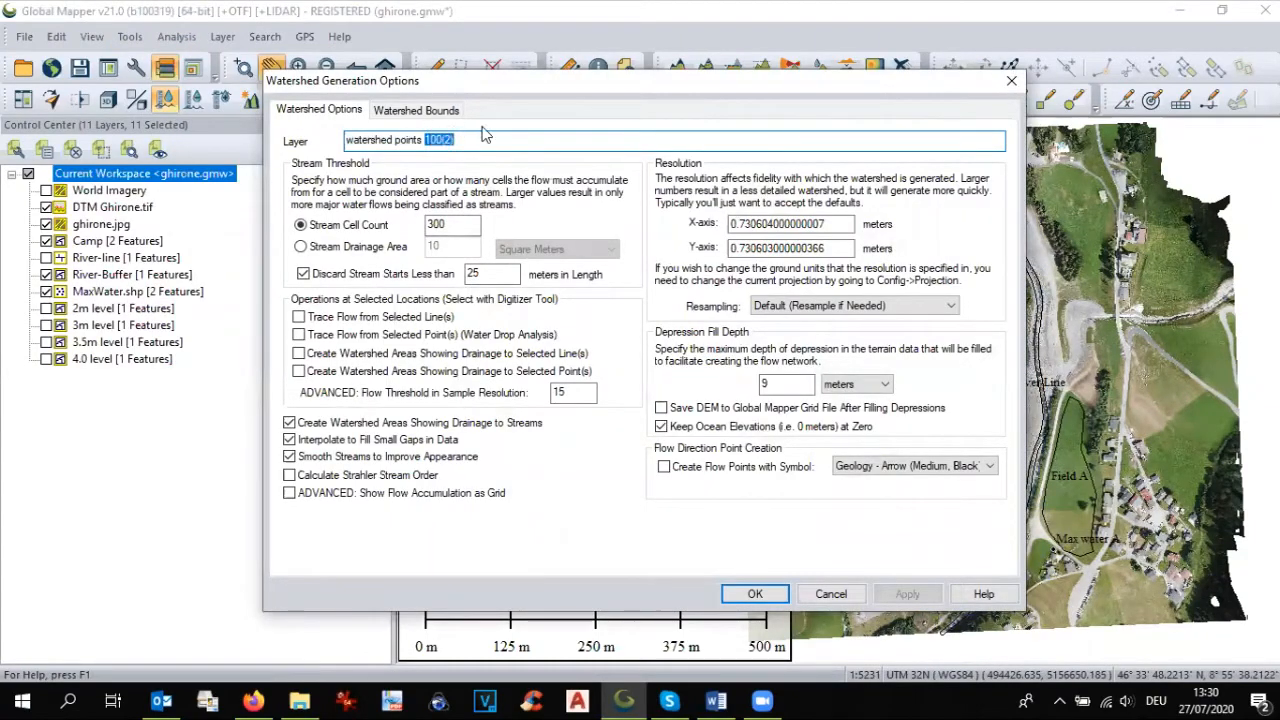
text(300)
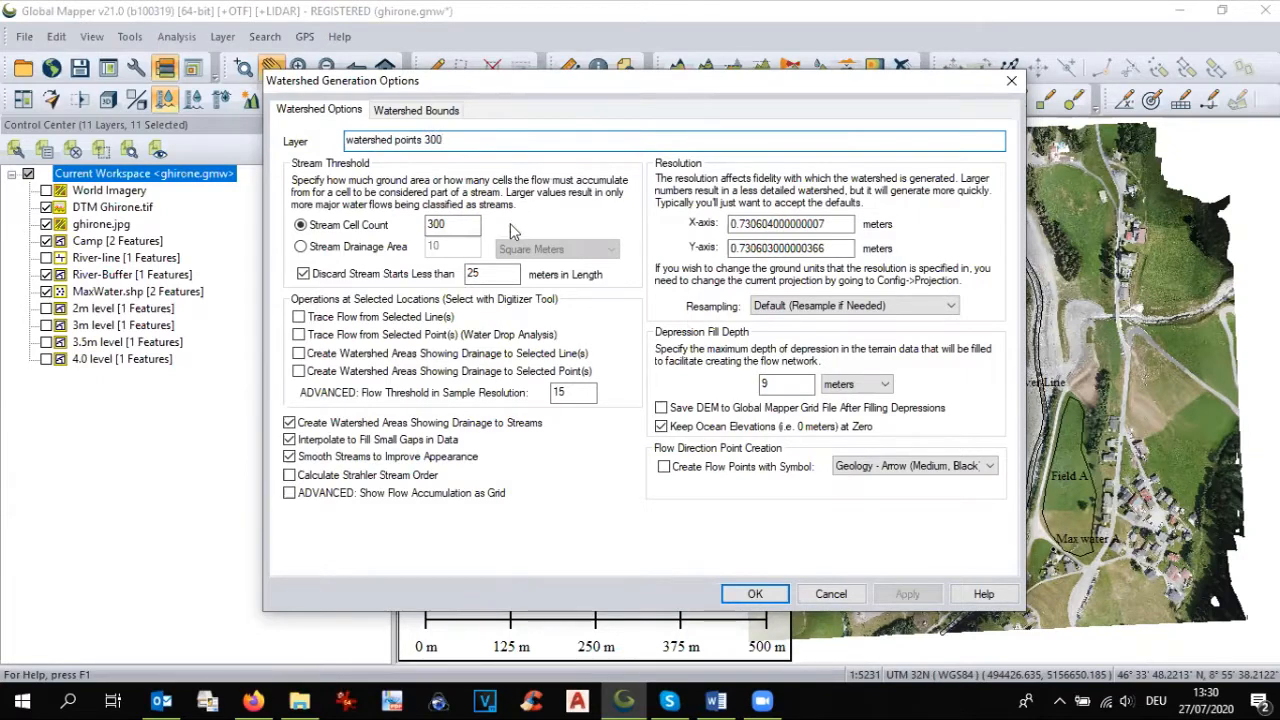
click(461, 228)
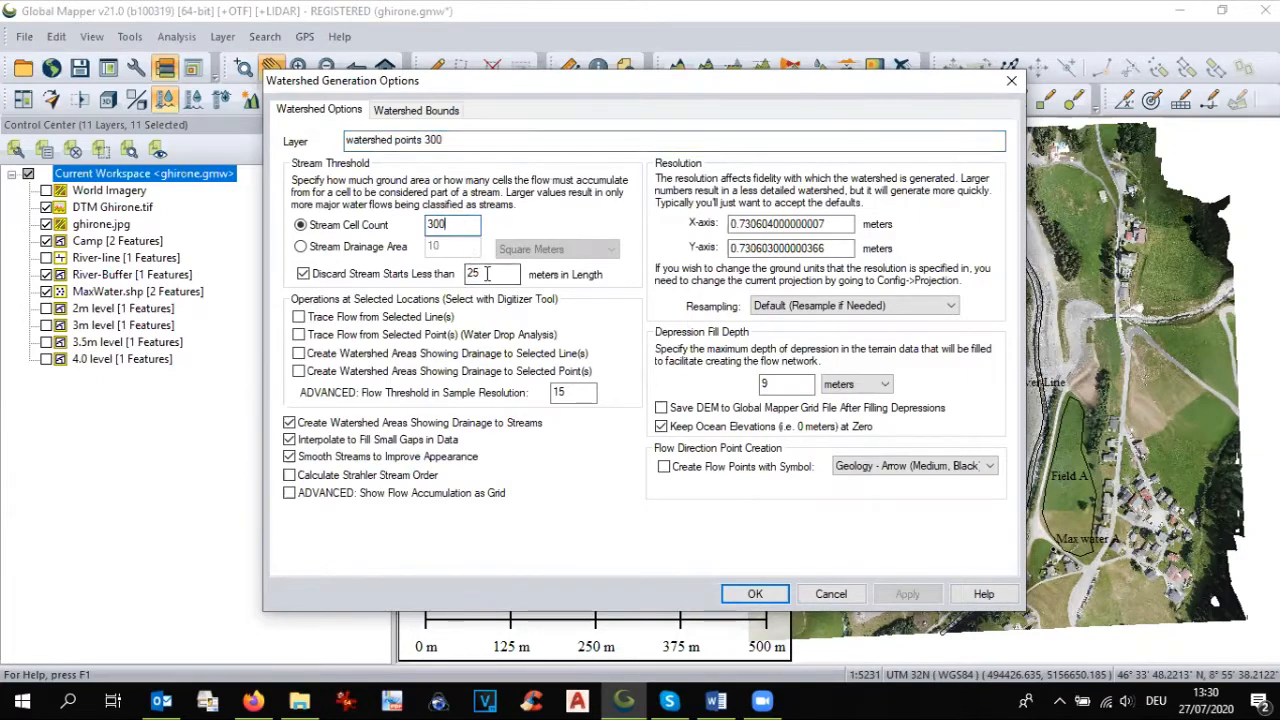
Step: Set the watershed resolution to 1 meter on both the X and Y axes and generate the watershed
double_click(786, 224)
text(1)
double_click(786, 248)
text(1)
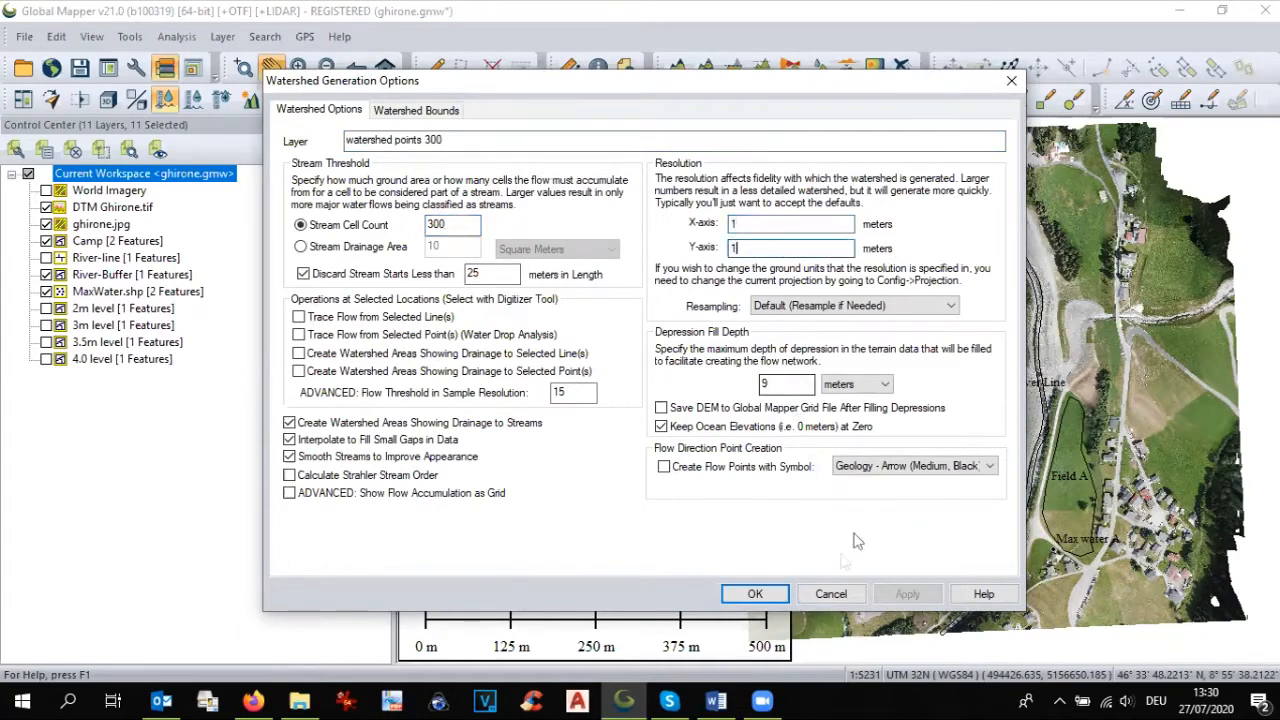
click(755, 594)
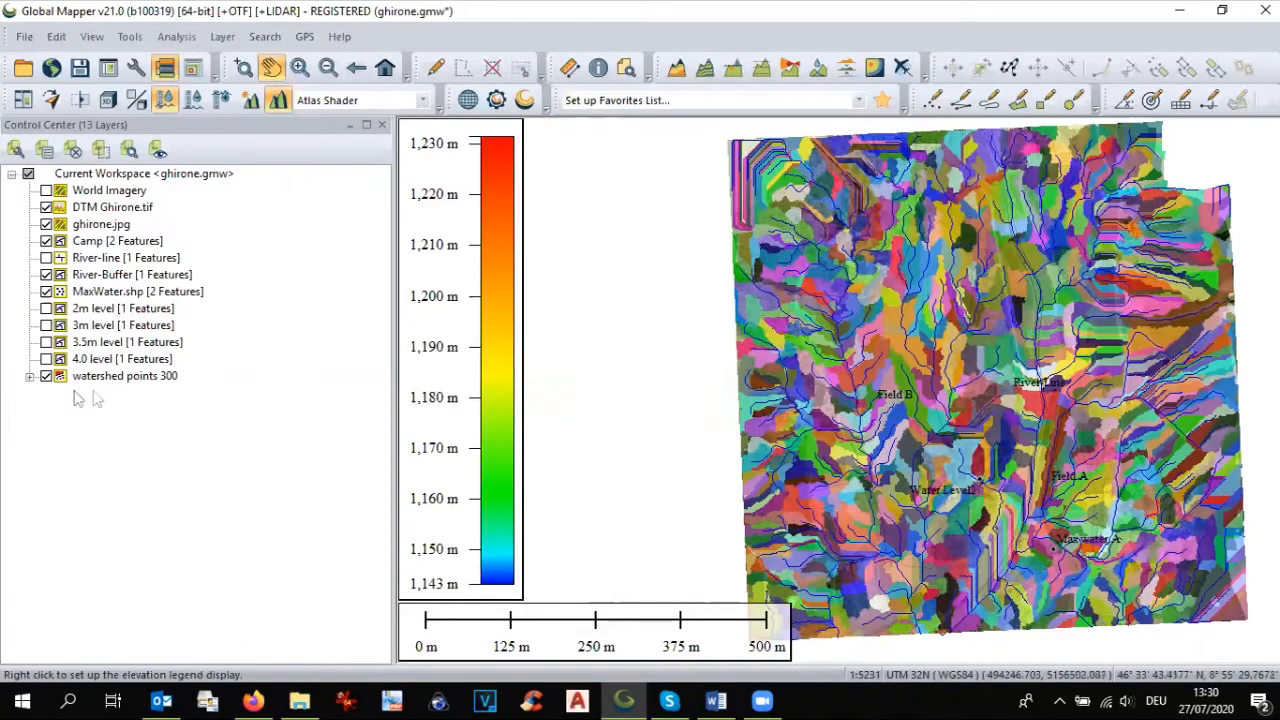
Step: Hide the Watershed Areas sublayer of watershed points 300 and examine the stream lines crossing Field A and Field B
click(29, 377)
click(64, 394)
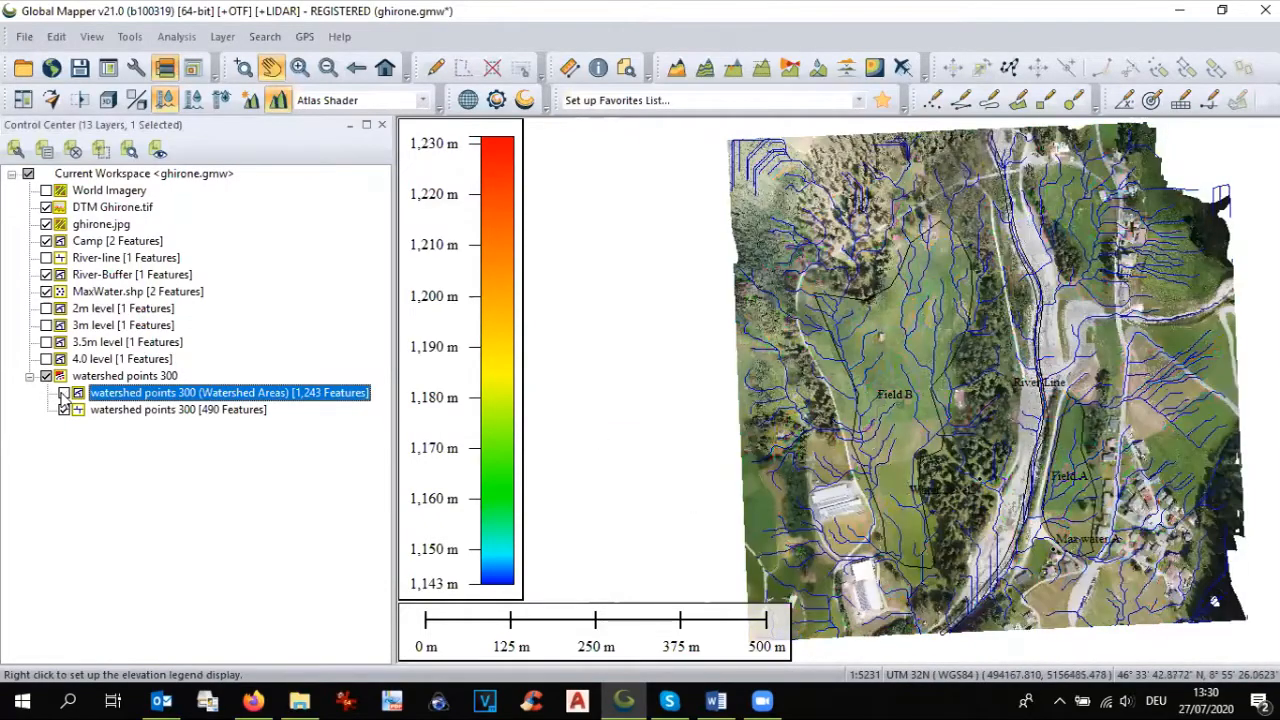
scroll(895, 405, up, 1)
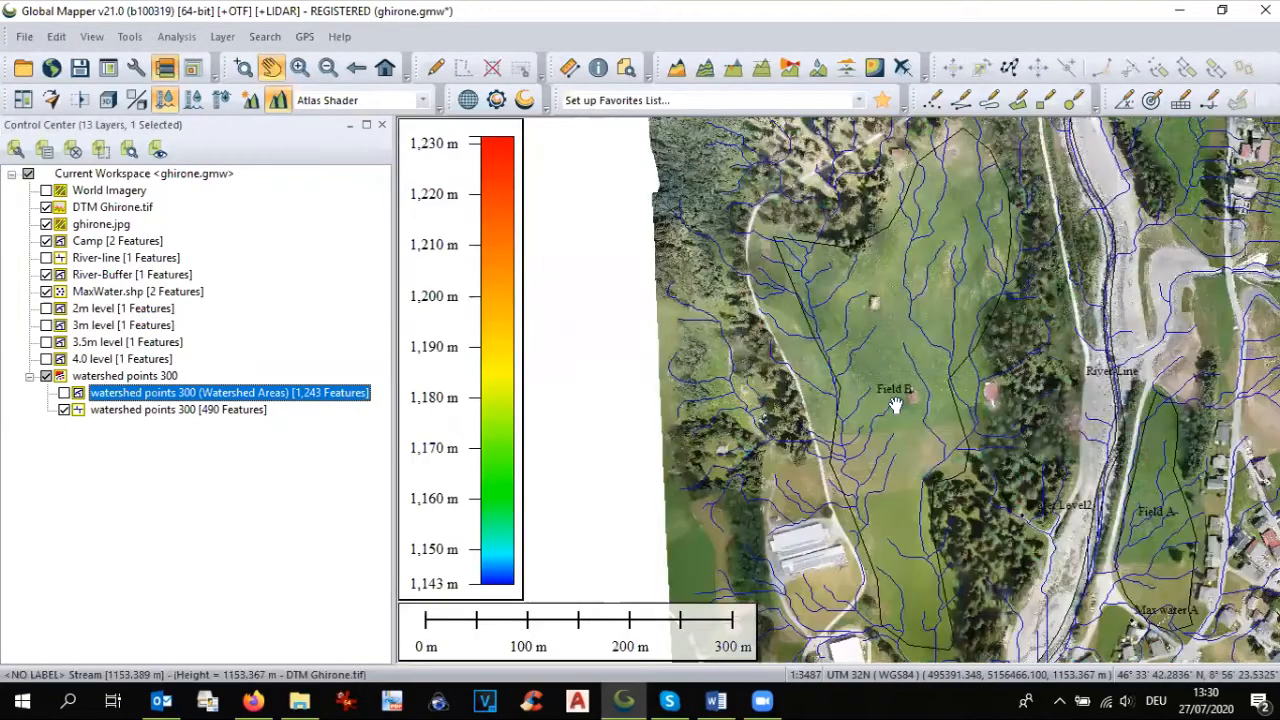
scroll(1100, 442, up, 1)
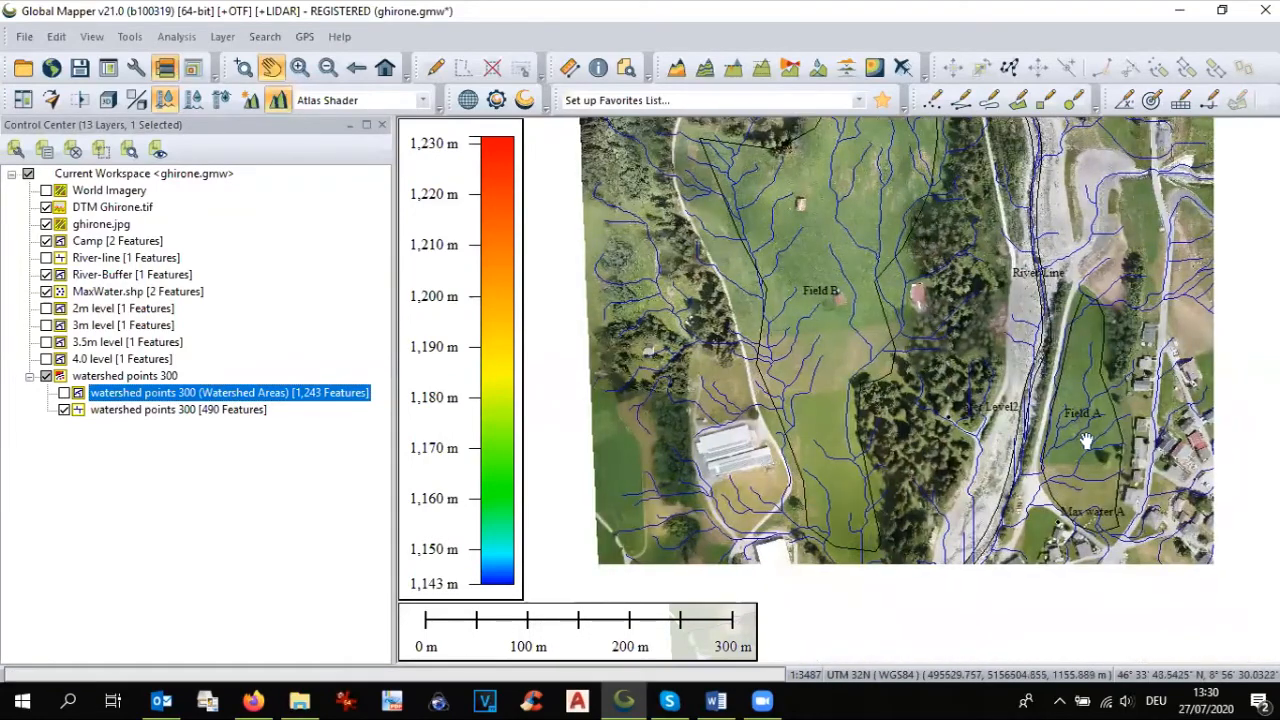
scroll(1086, 442, up, 1)
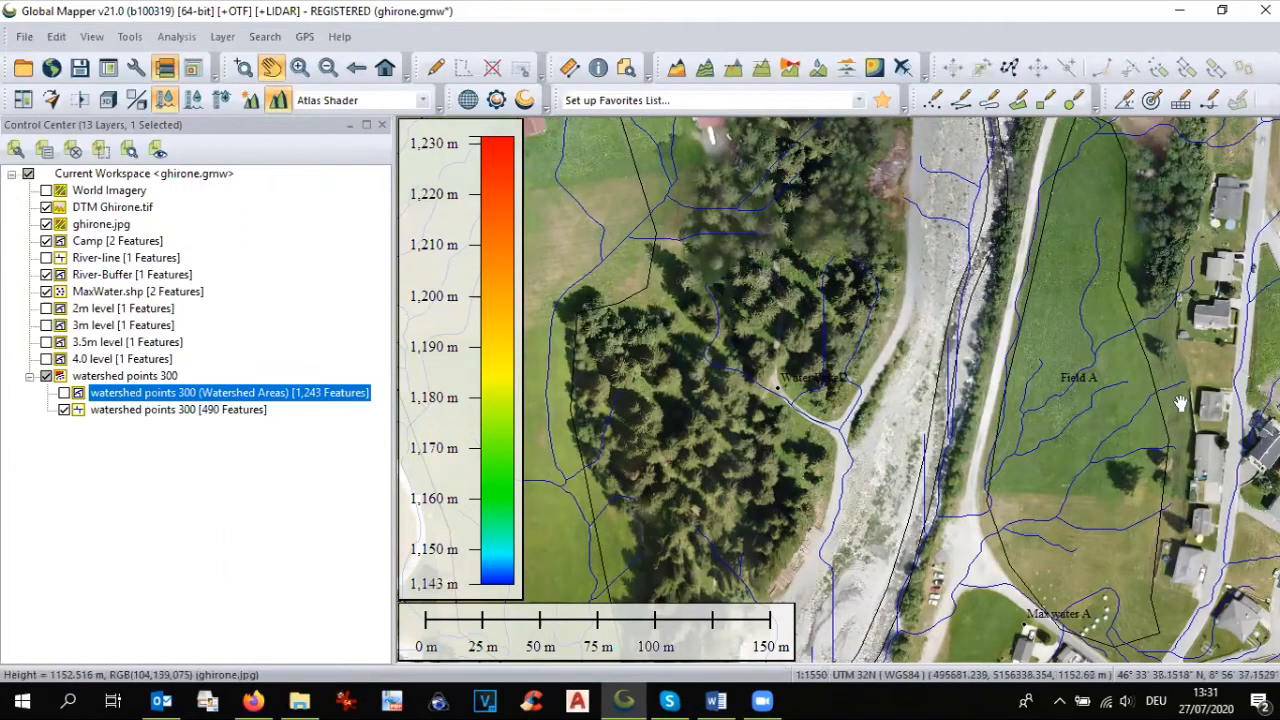
drag(896, 409, 1143, 512)
scroll(1035, 460, down, 1)
drag(1036, 460, 1101, 546)
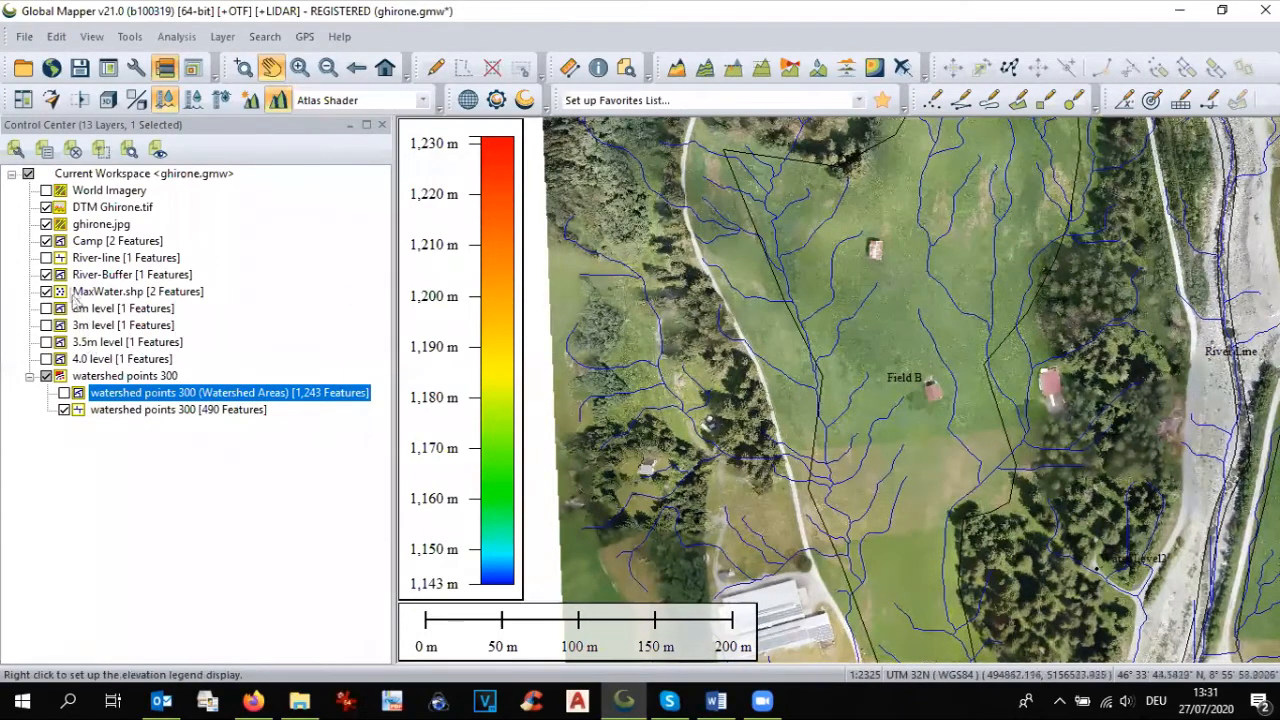
Step: Hide the Camp layer and examine the stream lines through Field B and around the farm buildings south-west of it
click(47, 242)
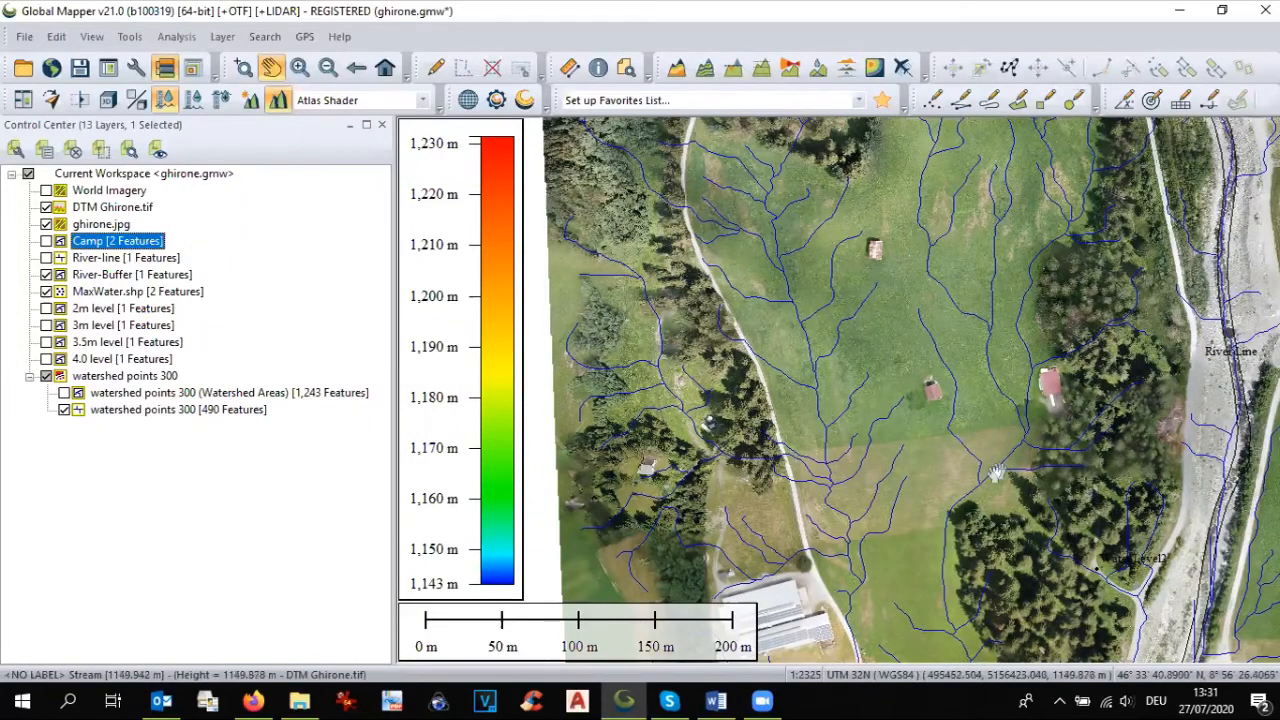
drag(944, 597, 914, 289)
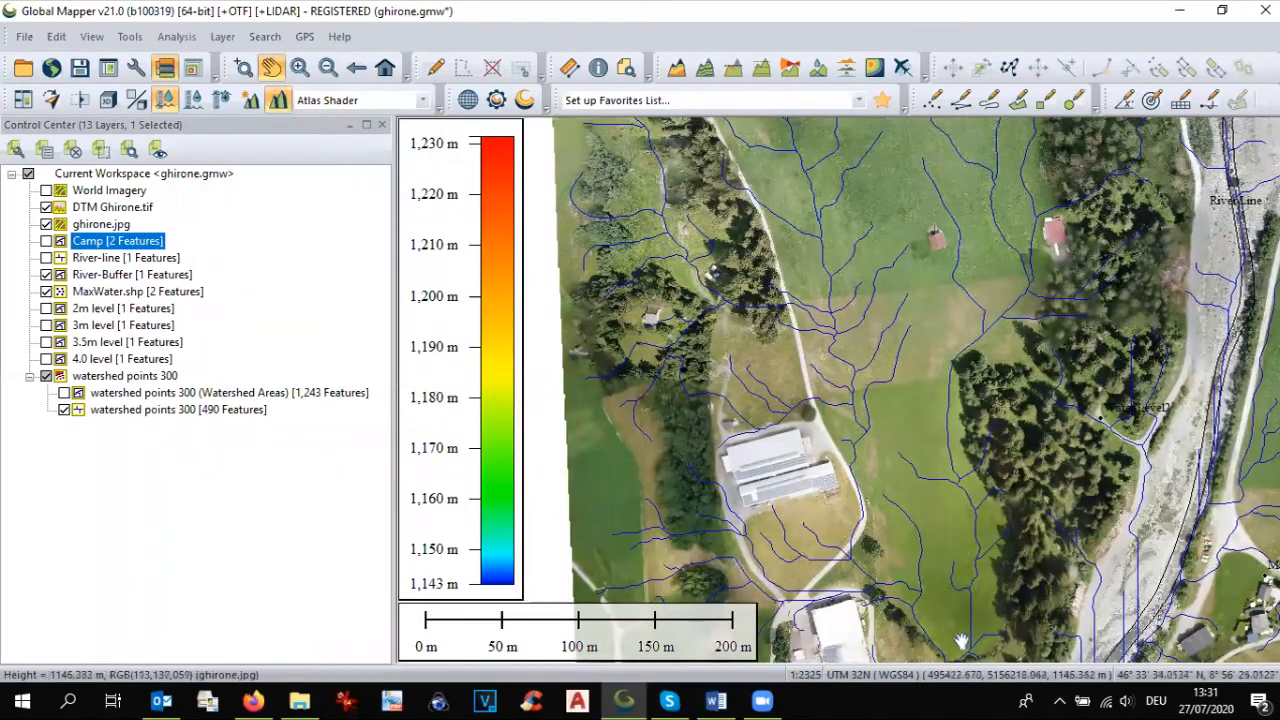
drag(914, 404, 968, 552)
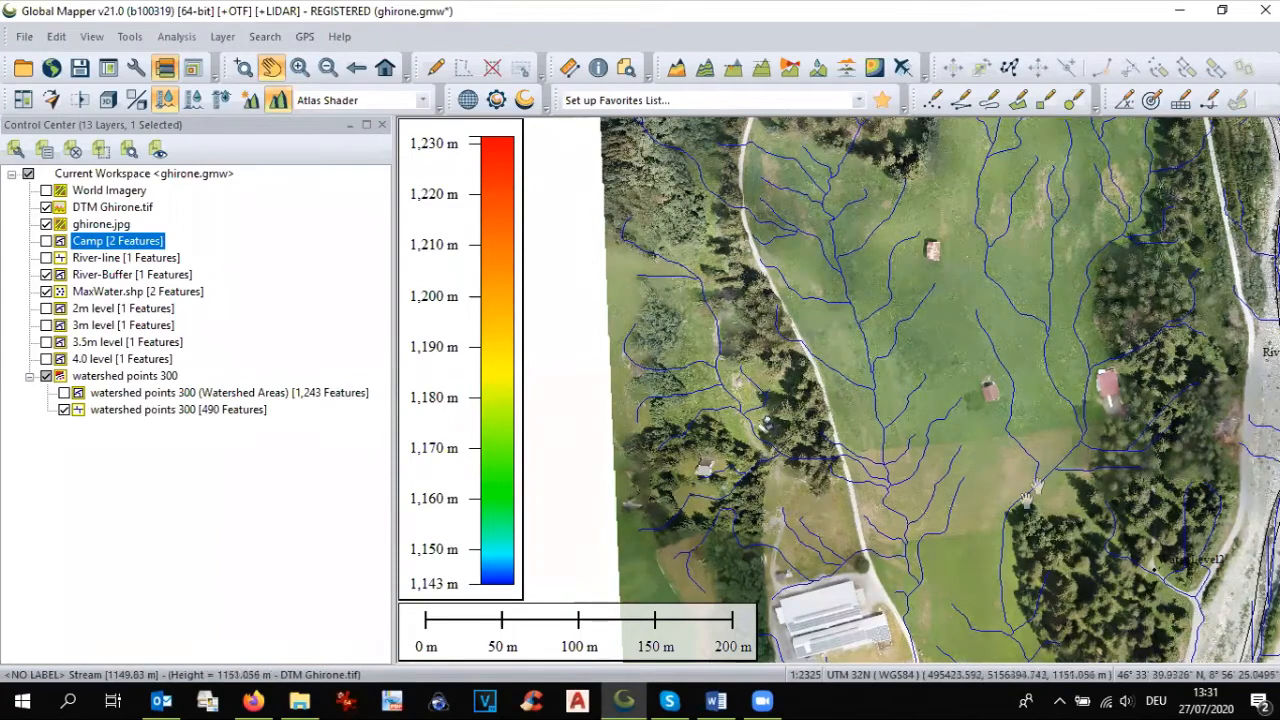
Step: Draw a line about 470 m long following the main stream through the meadow east of the farm buildings to the imagery's southern edge
drag(1007, 640, 1060, 556)
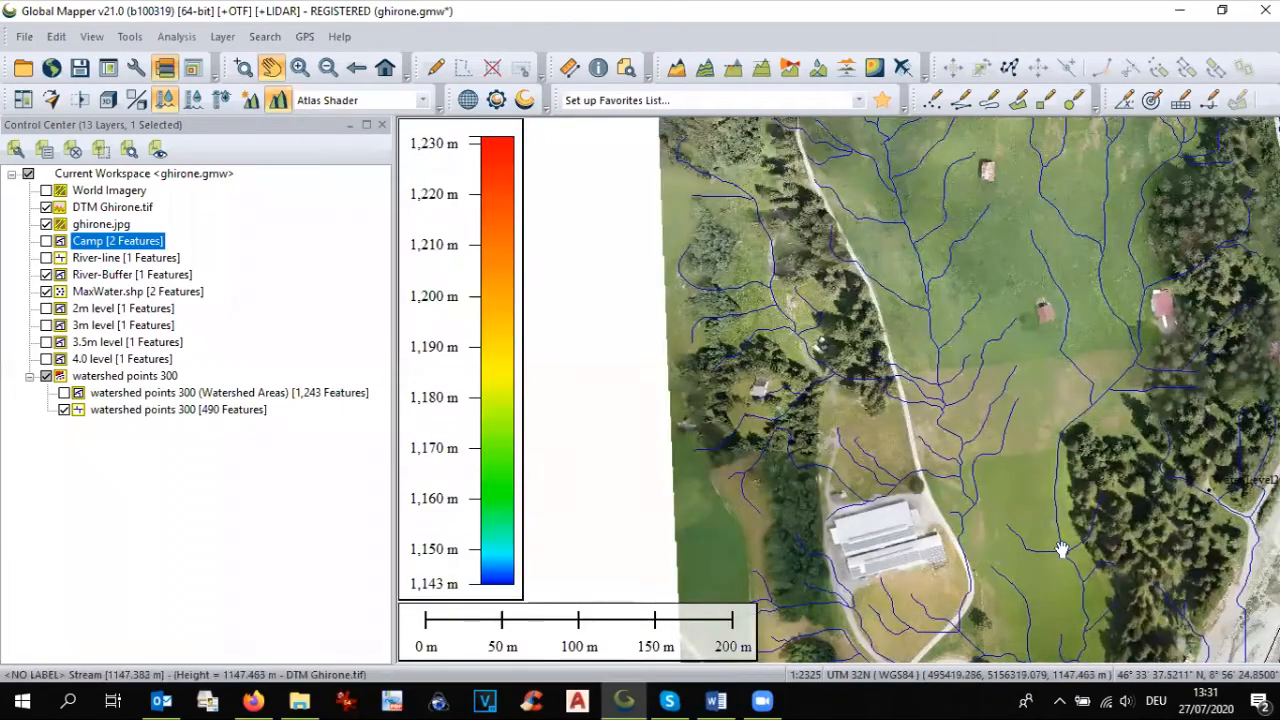
drag(1044, 487, 1058, 553)
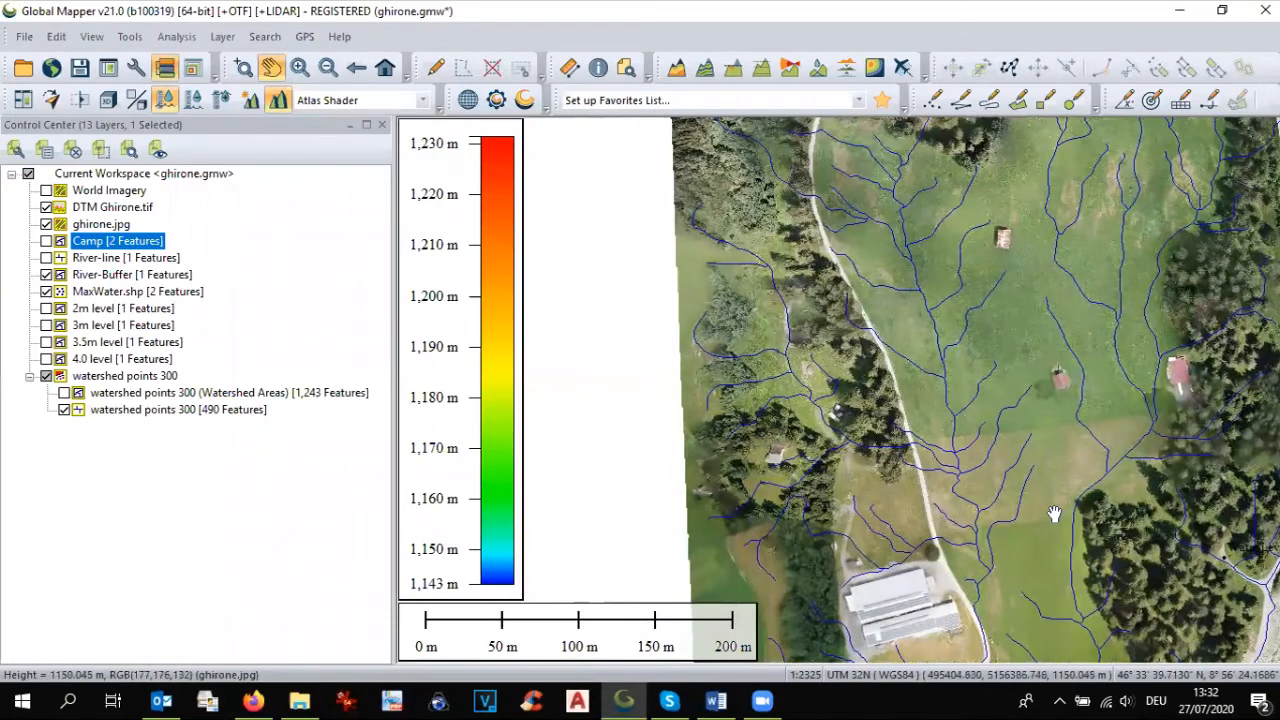
click(961, 103)
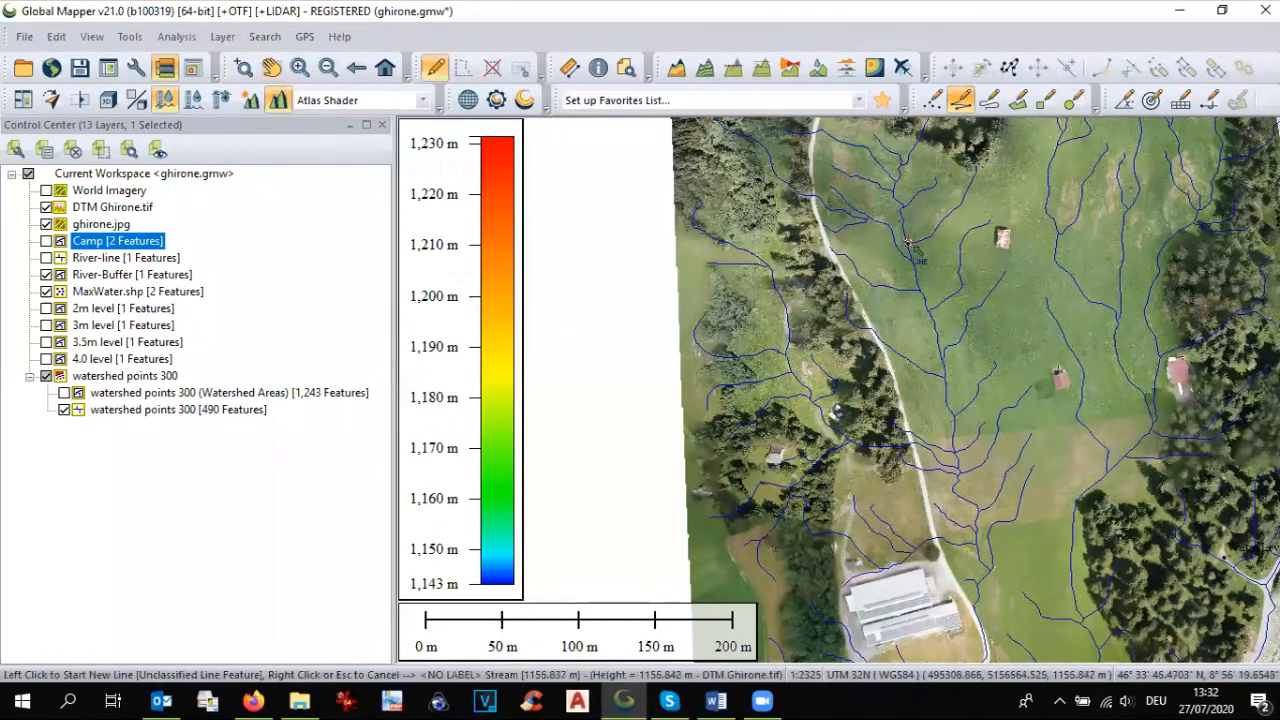
click(900, 213)
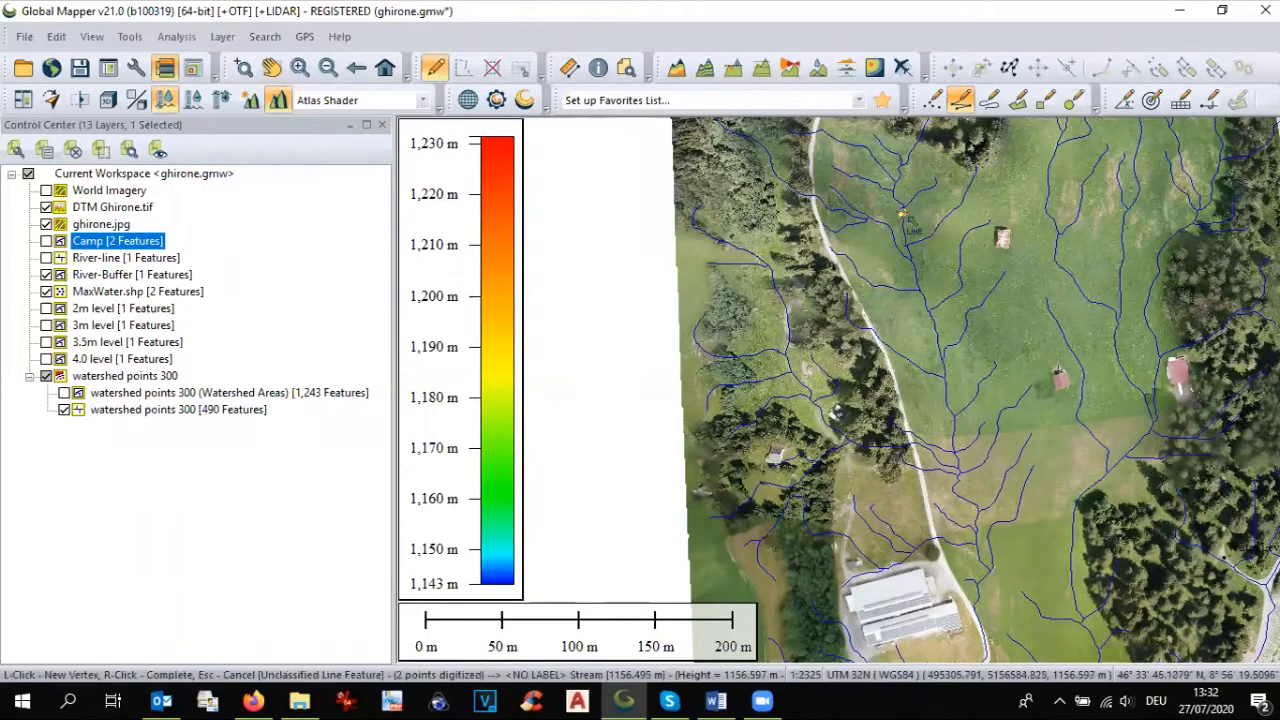
click(953, 484)
scroll(994, 560, down, 1)
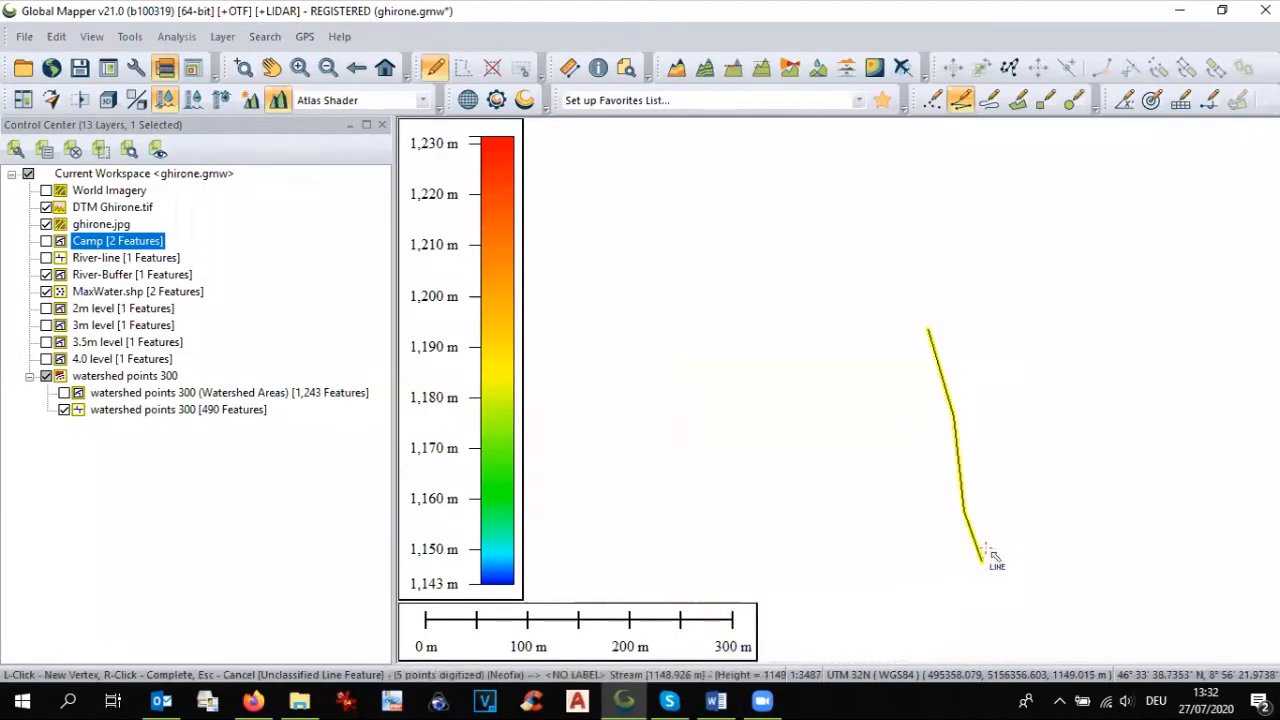
scroll(986, 500, down, 1)
scroll(963, 454, down, 1)
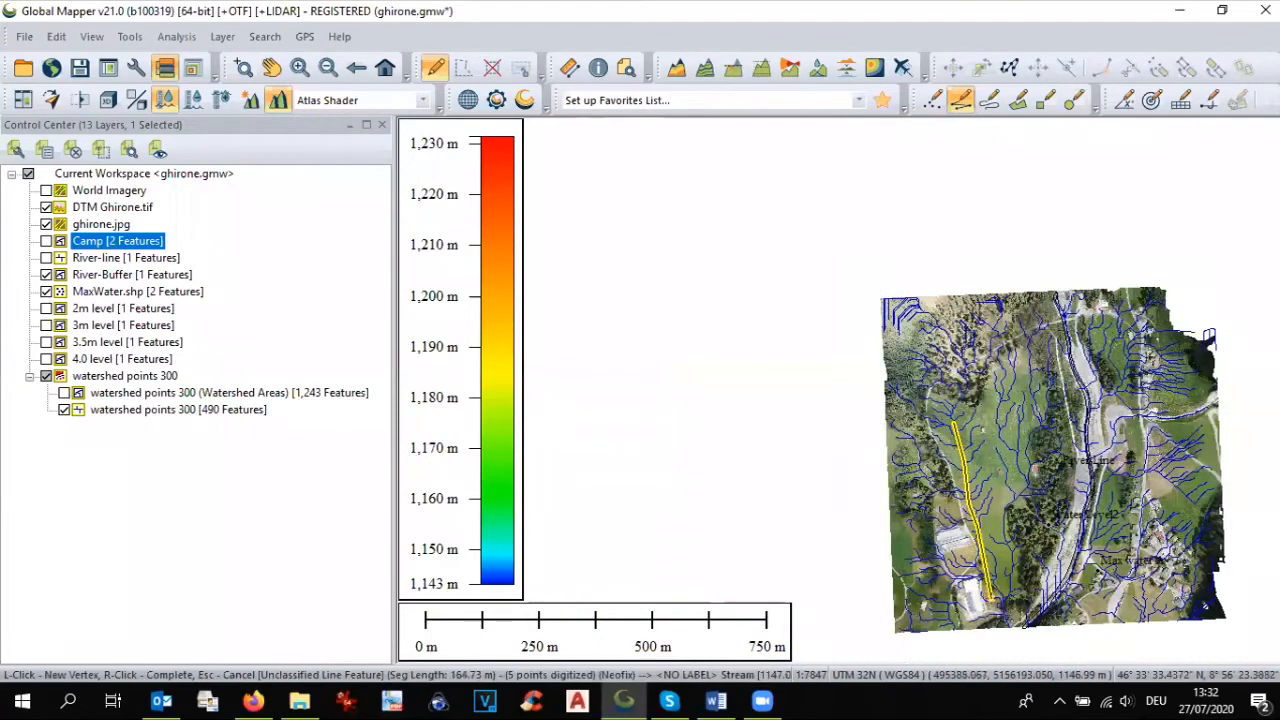
scroll(992, 595, up, 2)
scroll(998, 603, up, 1)
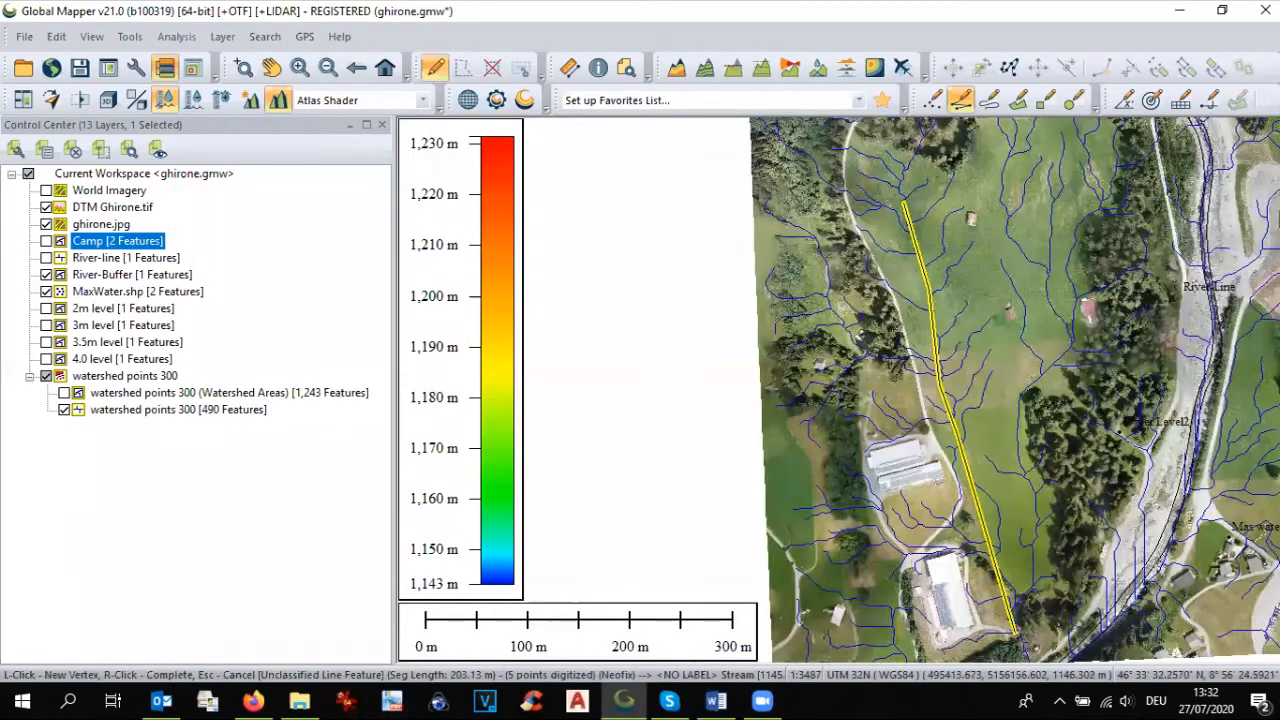
click(1016, 621)
scroll(1021, 615, down, 2)
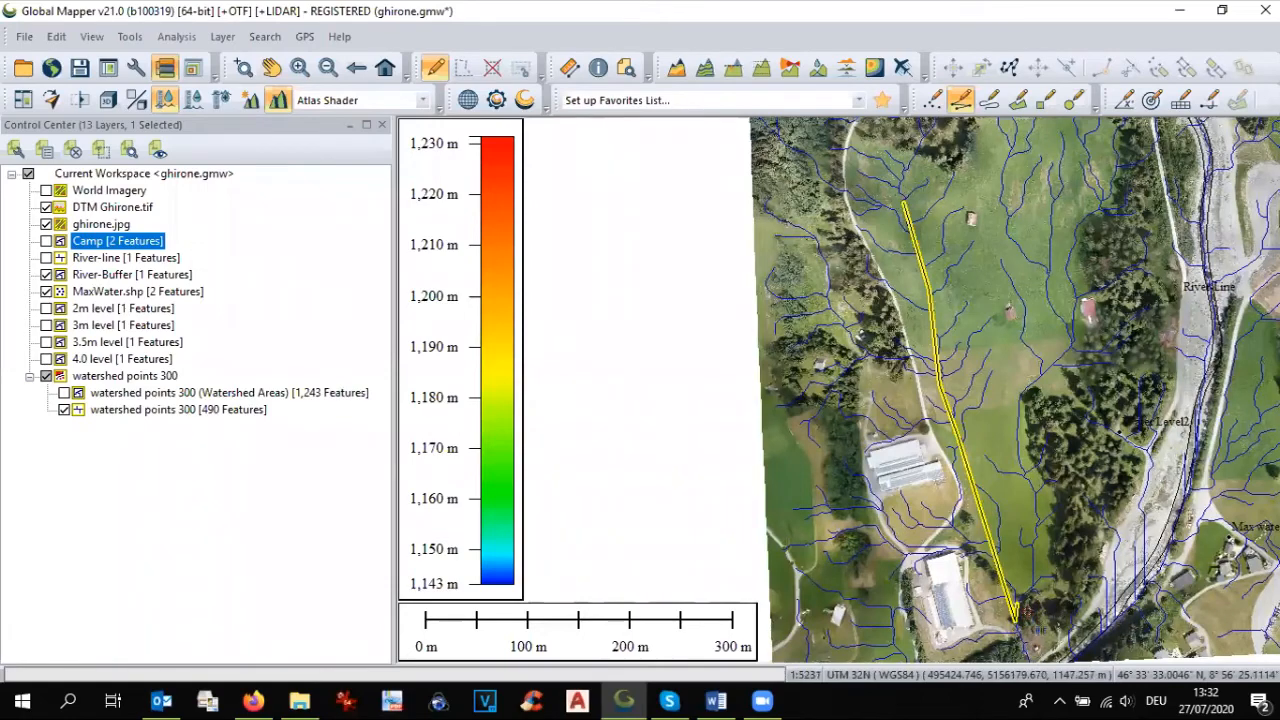
scroll(1030, 620, up, 1)
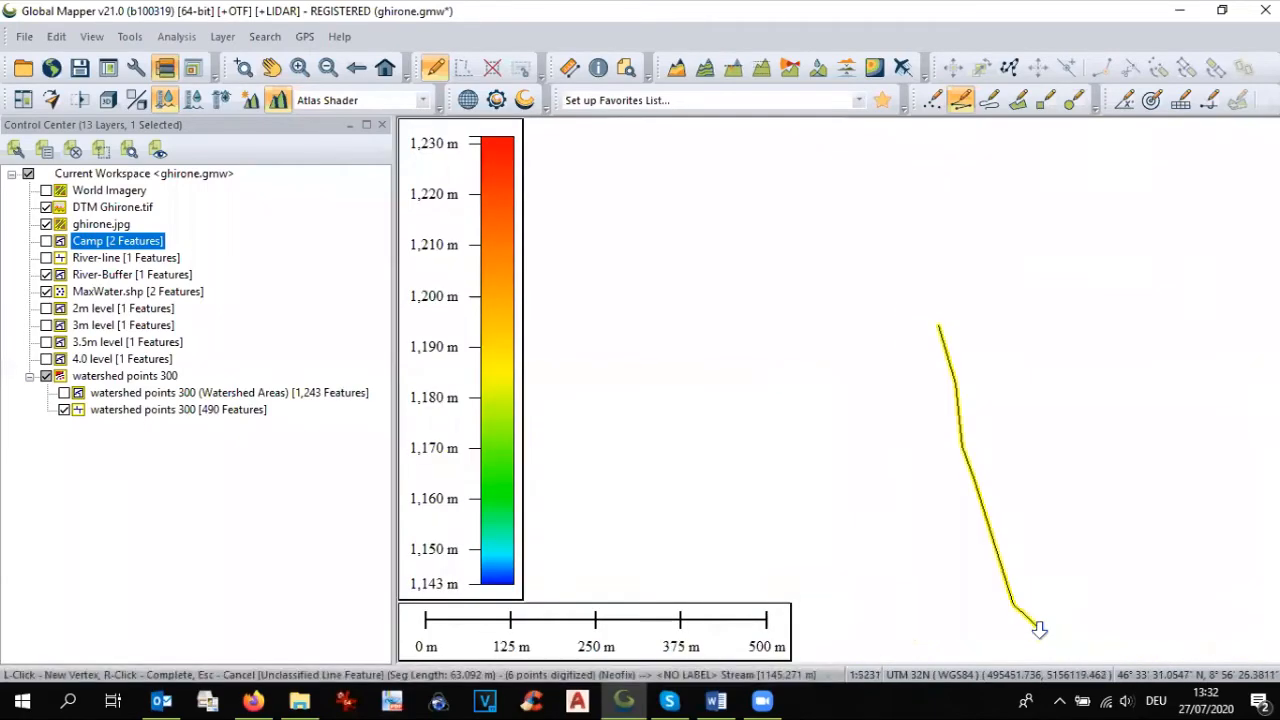
scroll(1035, 632, up, 1)
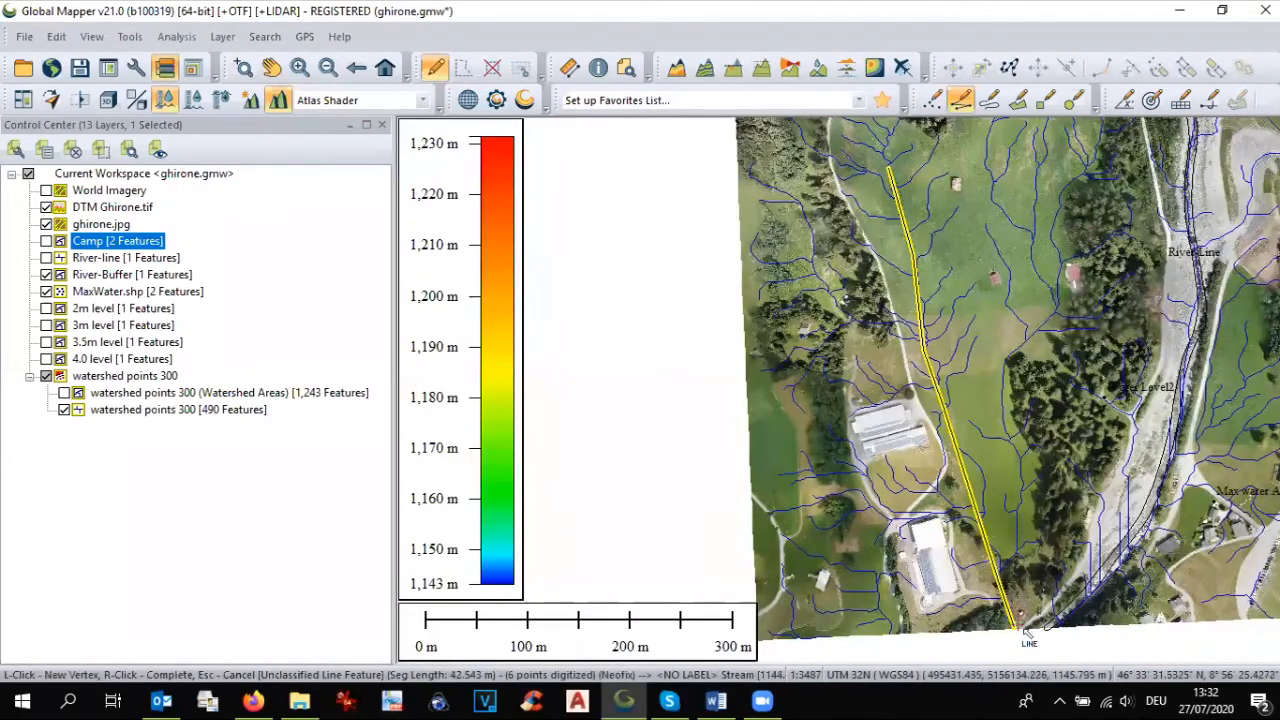
click(1022, 632)
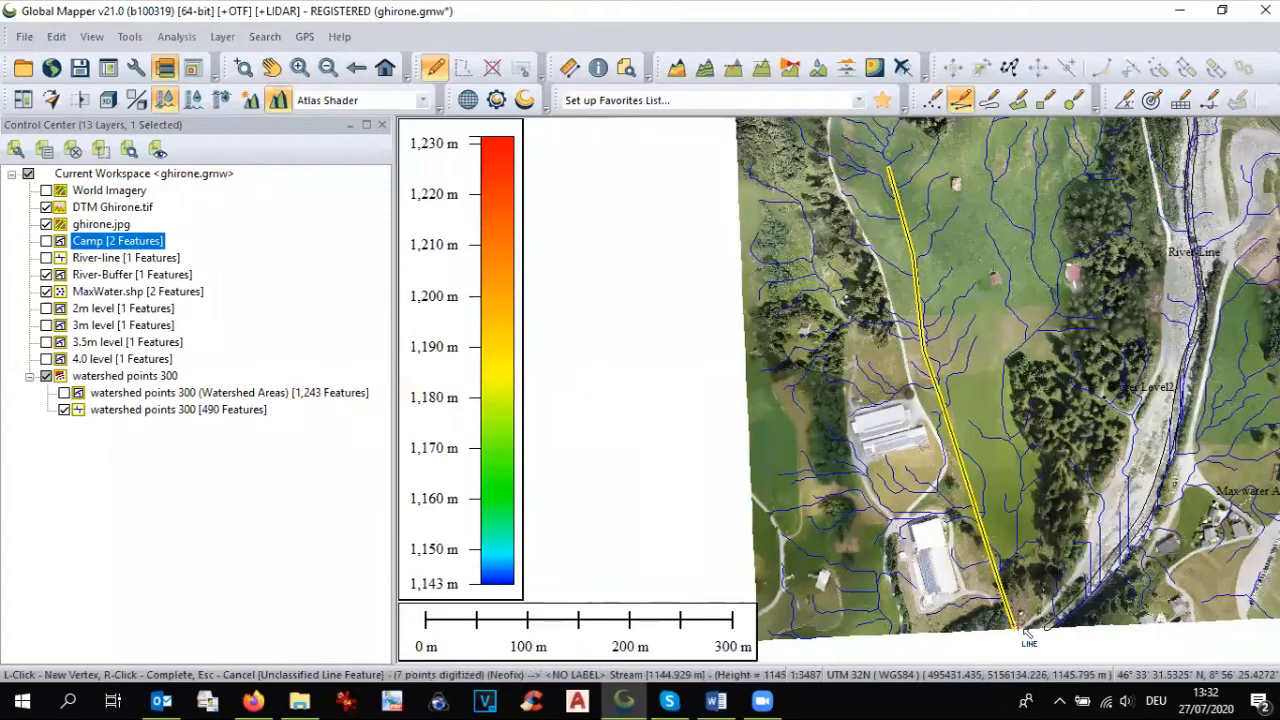
Step: Complete the line, name it Main Drain 1 and store it in a new feature layer called Drain-line
right_click(1024, 632)
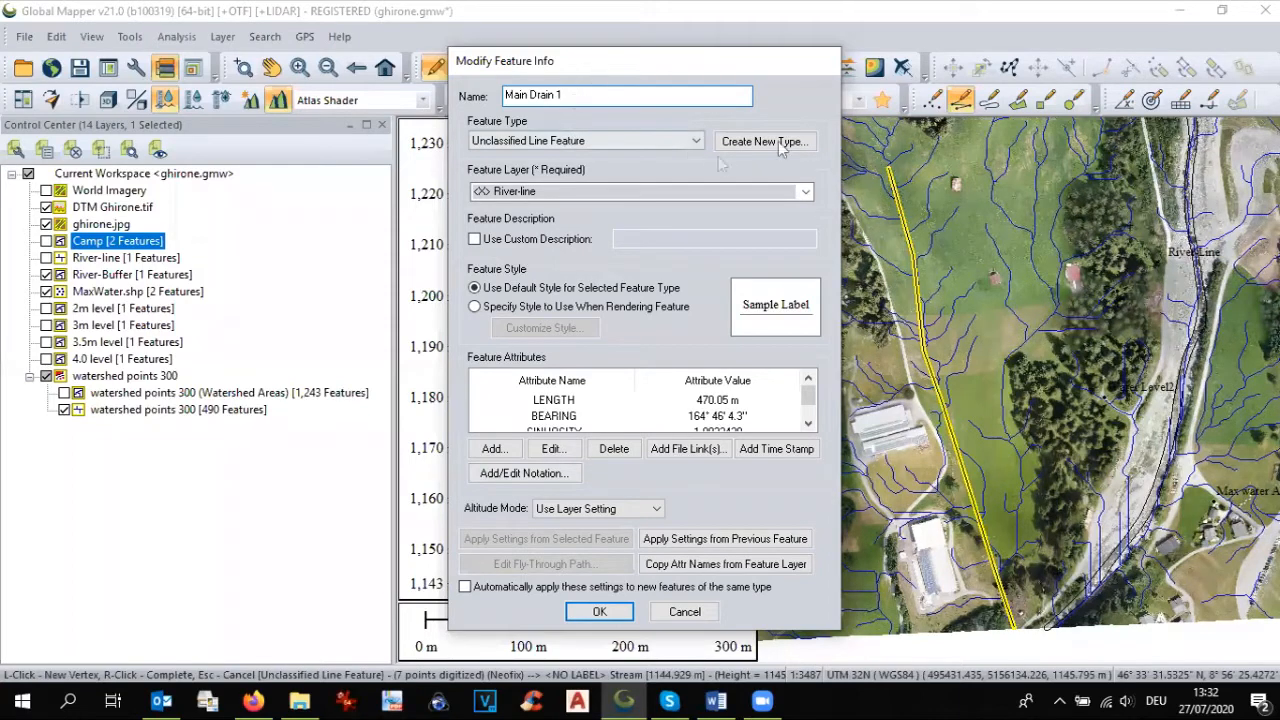
click(792, 191)
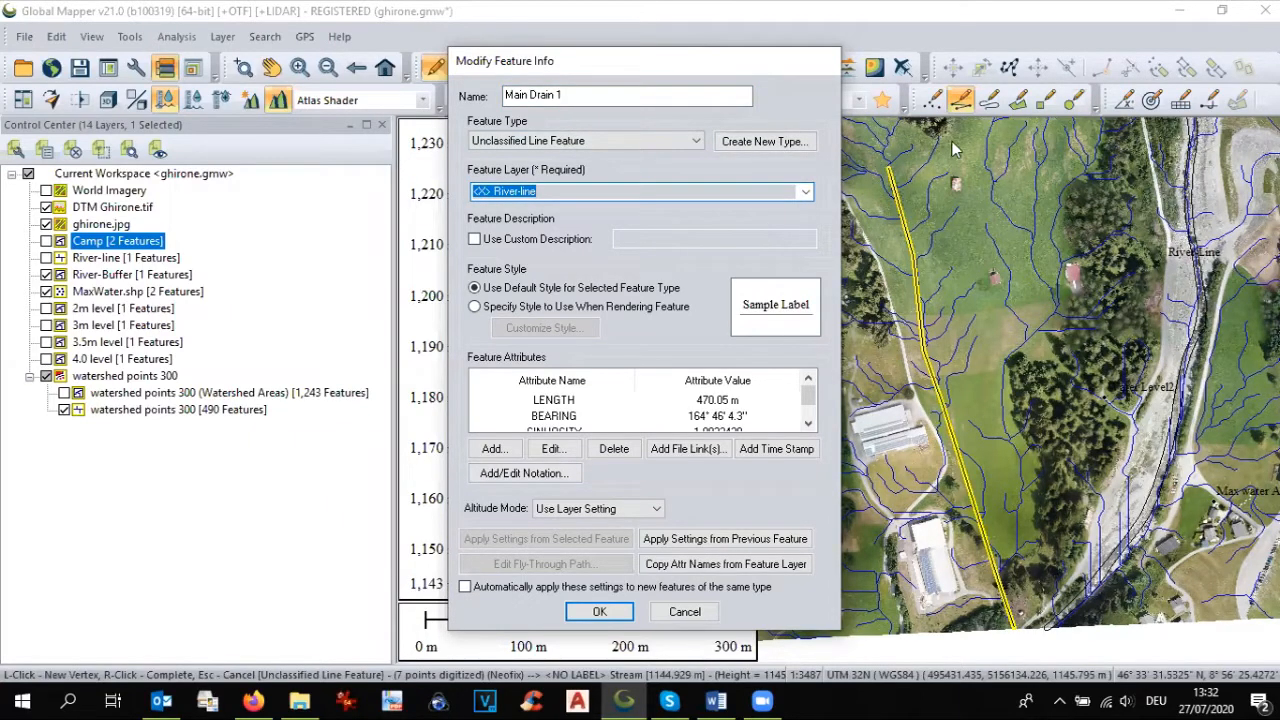
click(806, 190)
key(BackSpace)
text(Di)
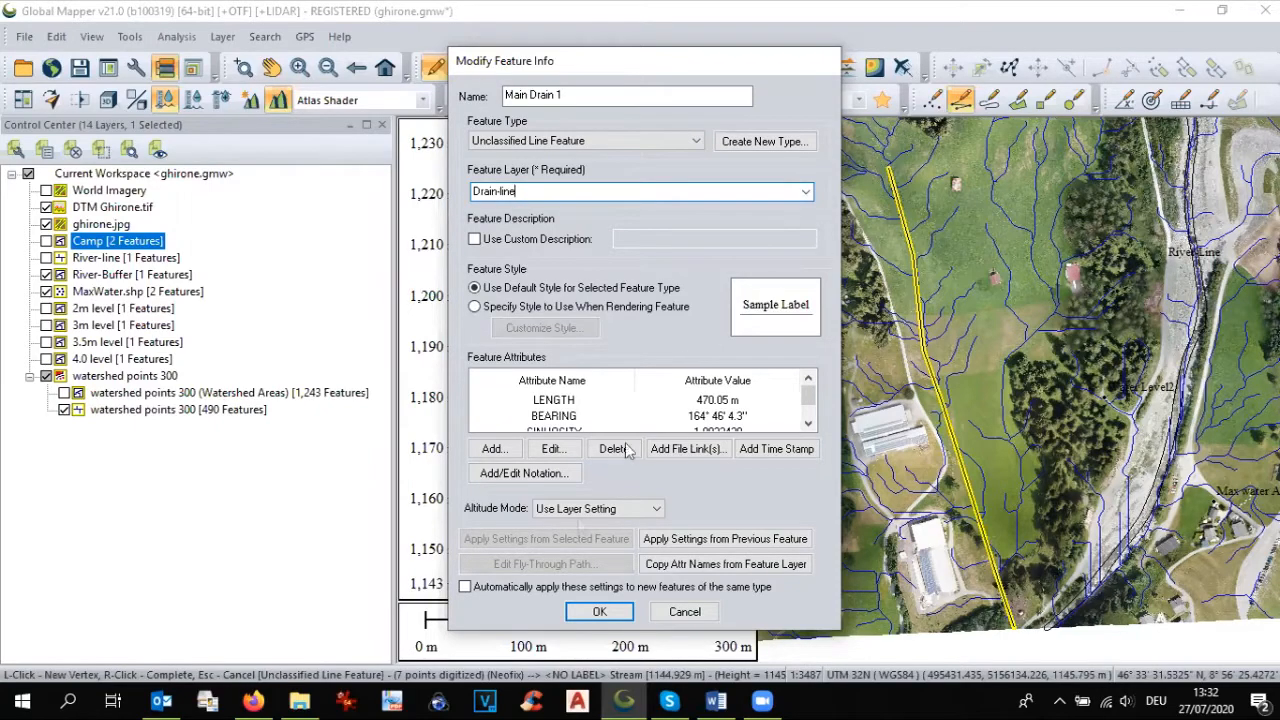
click(599, 611)
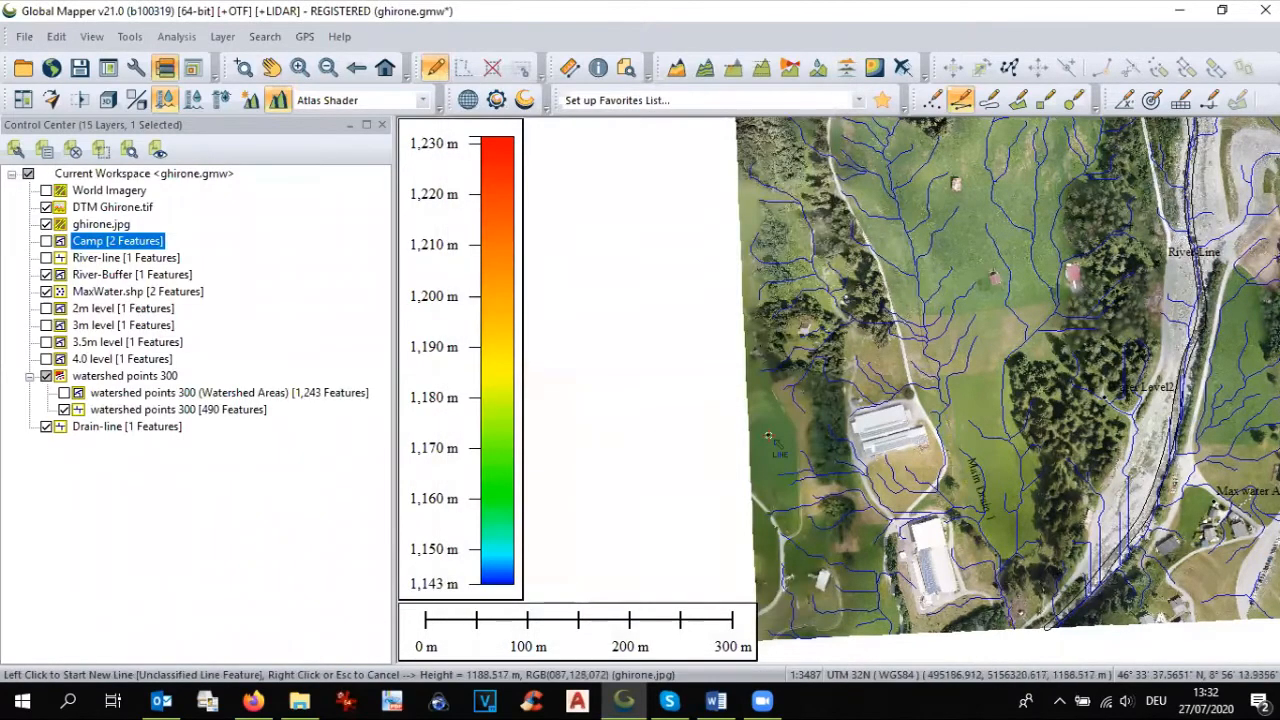
Step: Hide watershed points 300, MaxWater.shp, River-Buffer, ghirone.jpg and DTM Ghirone.tif so that only the Drain-line layer is shown
click(29, 377)
click(30, 377)
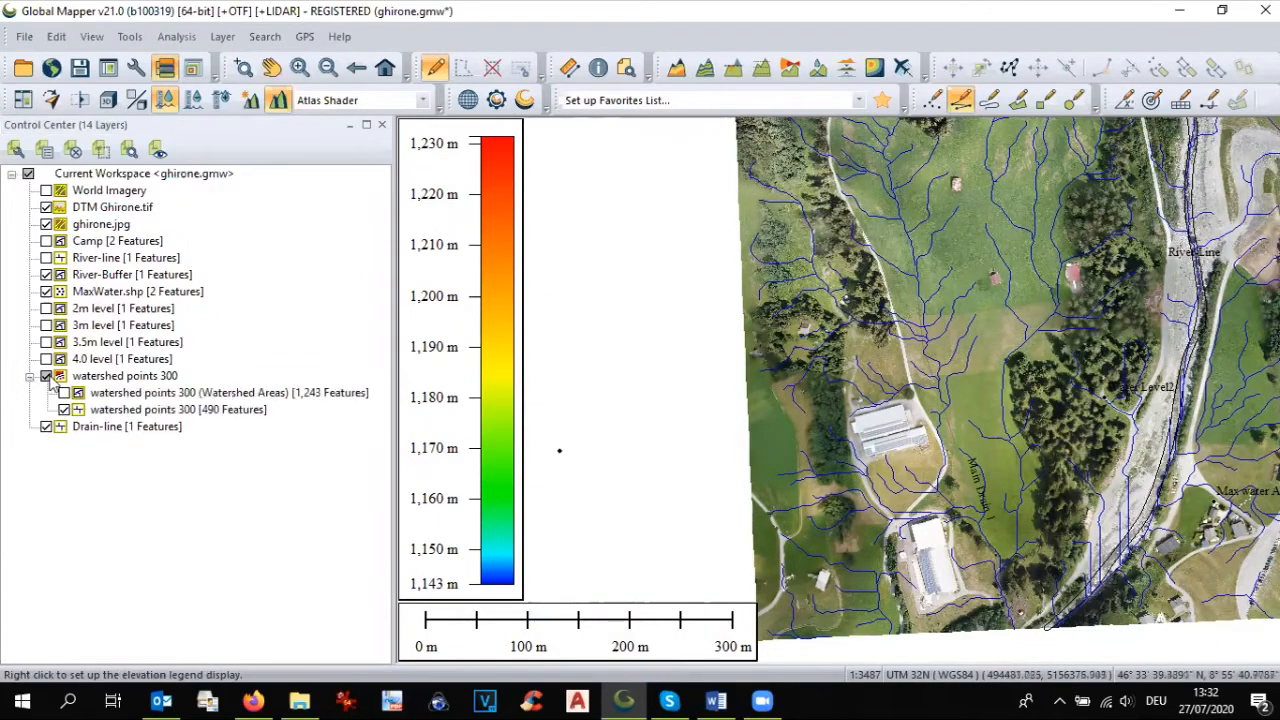
click(46, 376)
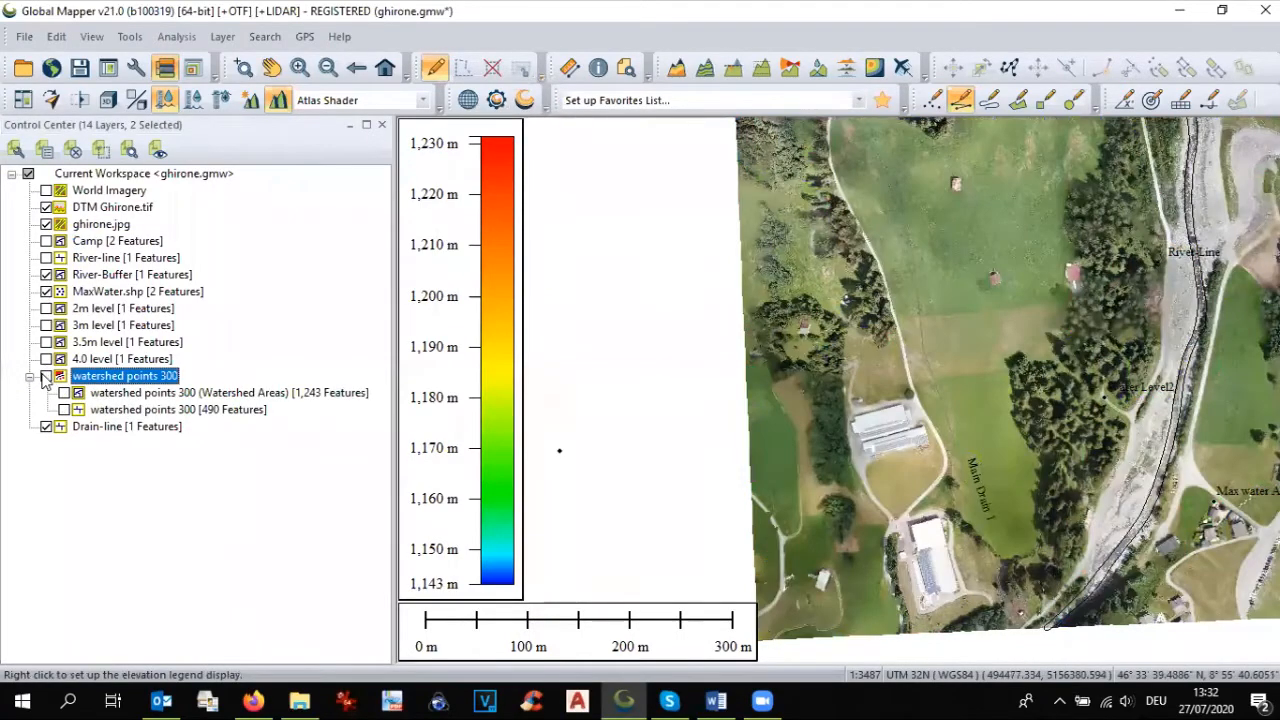
click(46, 291)
click(46, 274)
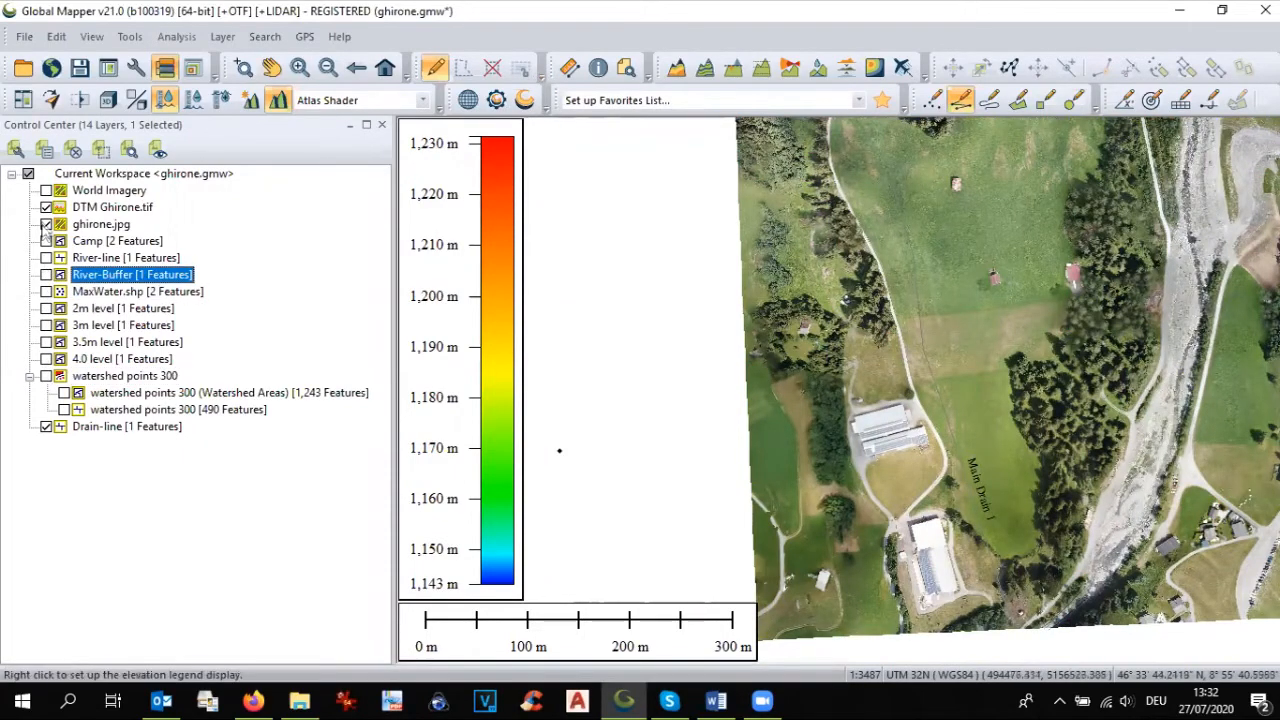
click(46, 224)
click(46, 207)
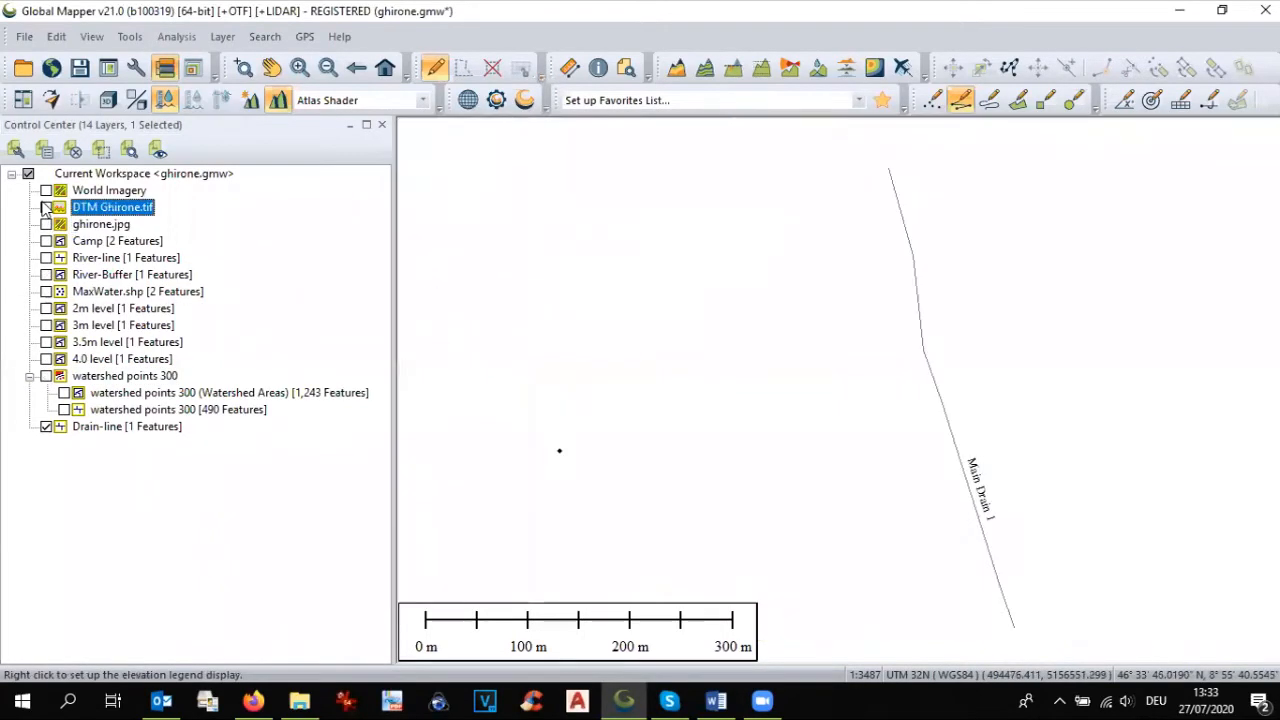
click(46, 208)
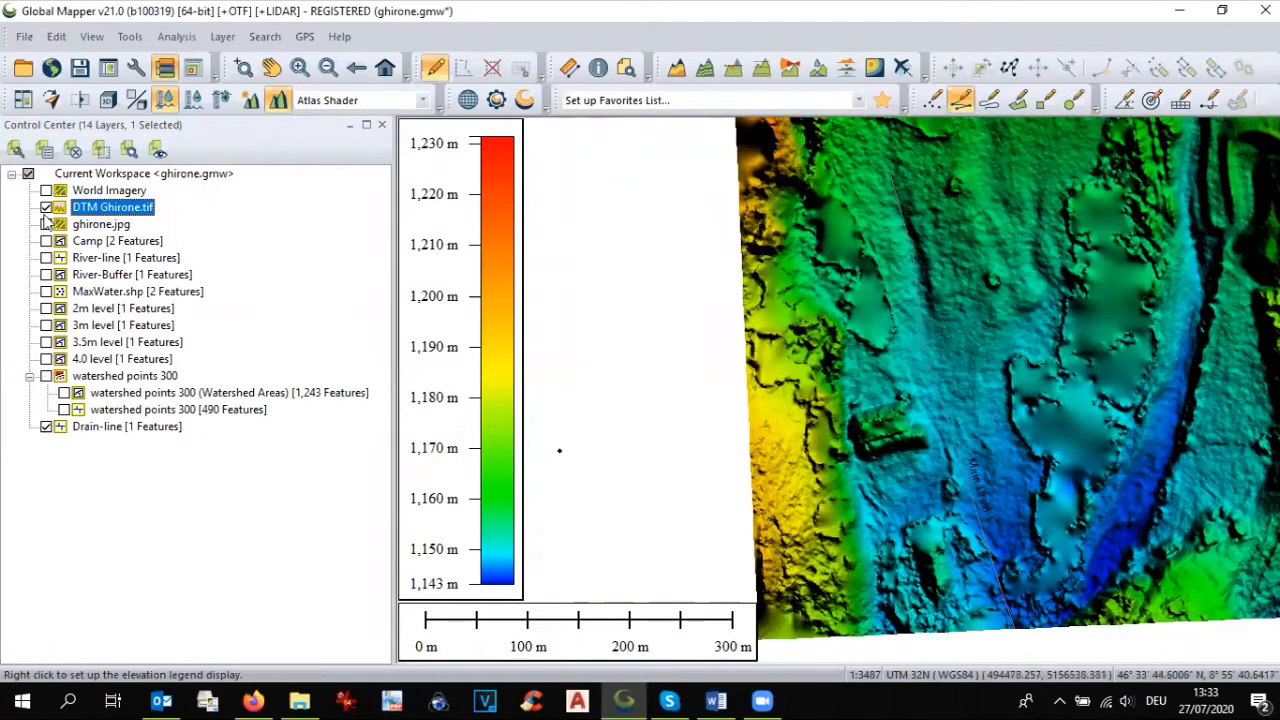
click(46, 208)
Step: Show the watershed points 300 stream lines without their Watershed Areas, together with the ghirone.jpg imagery
click(45, 376)
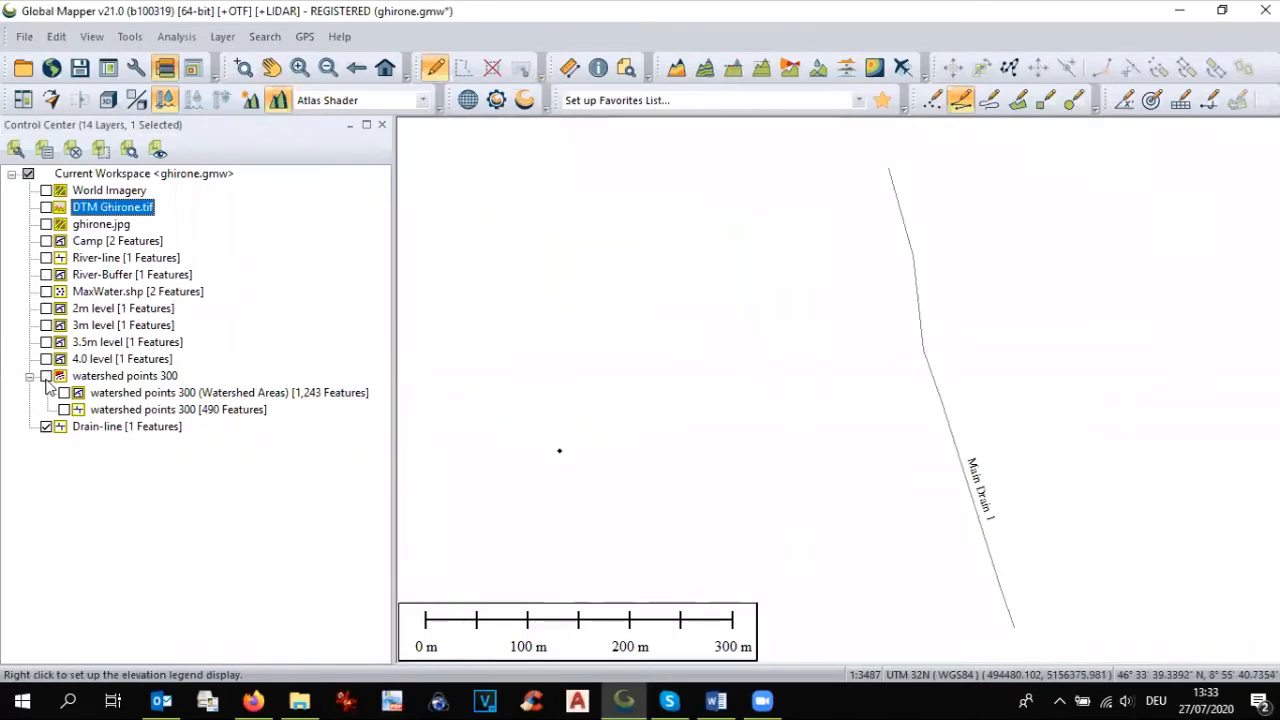
click(64, 393)
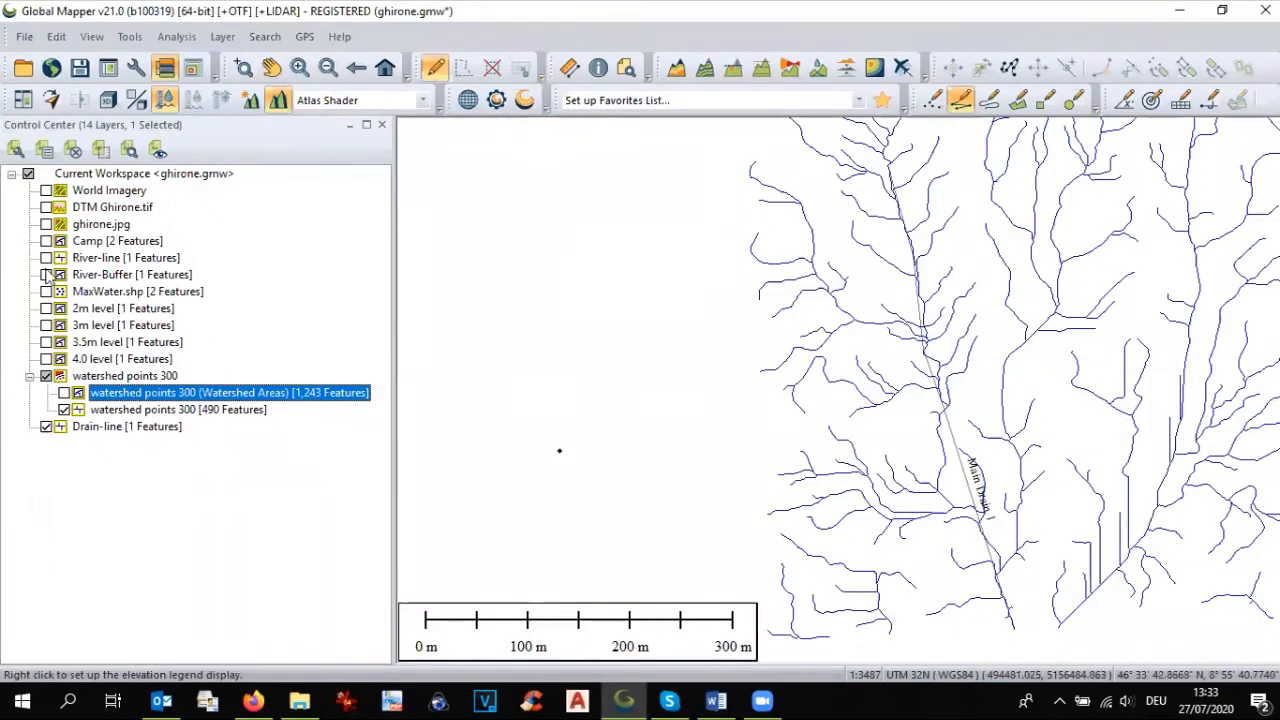
click(46, 224)
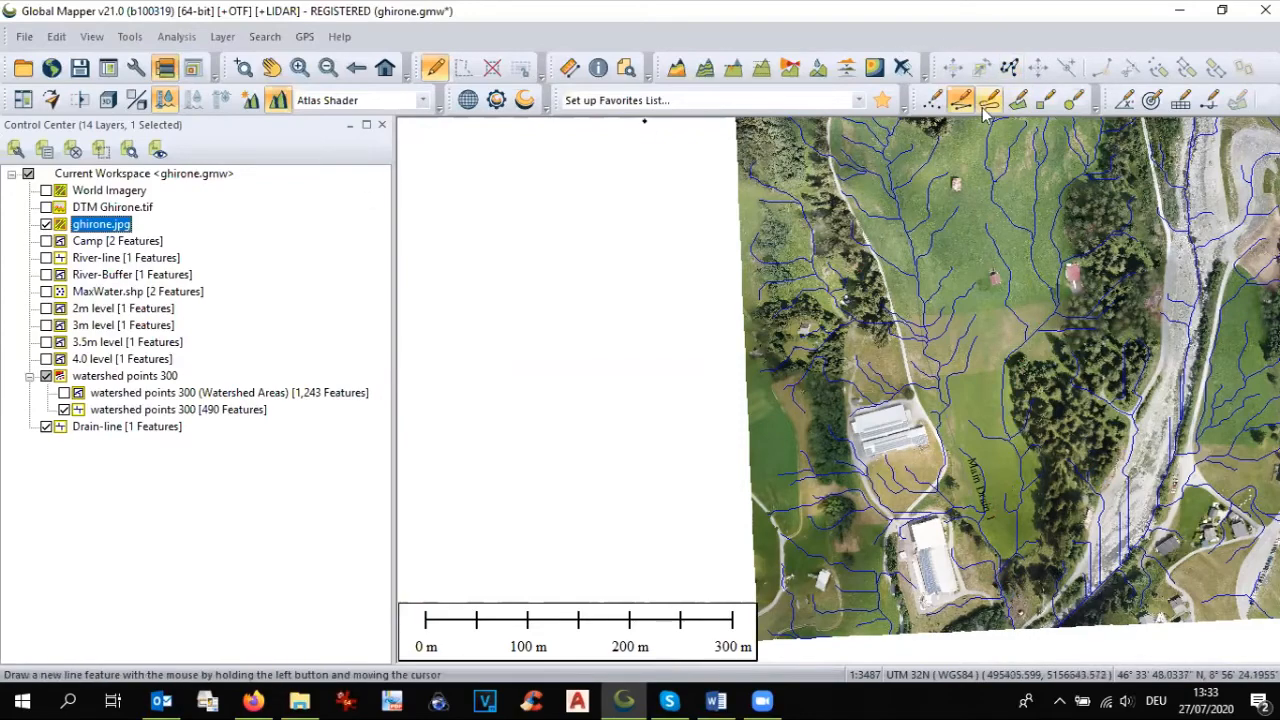
Step: Draw a second line about 340 m long along the stream at the forest's western edge, down to the imagery's southern edge
scroll(1060, 372, up, 1)
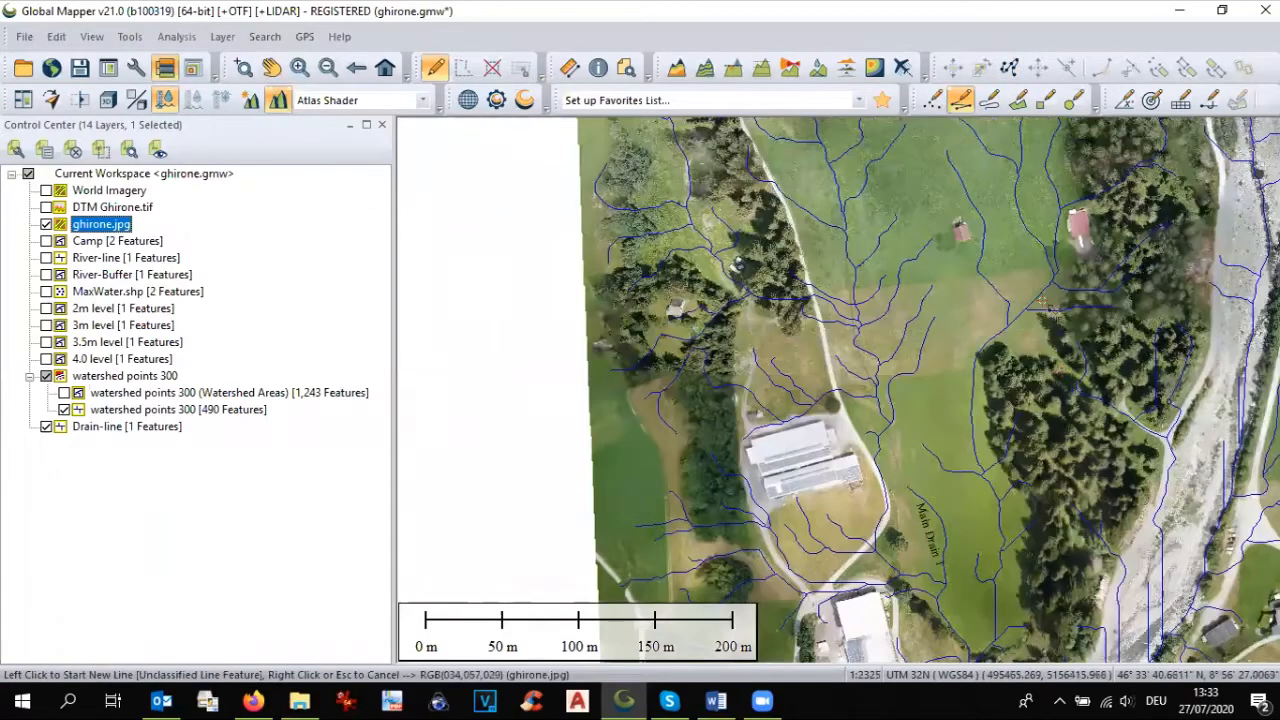
click(1055, 277)
click(1014, 319)
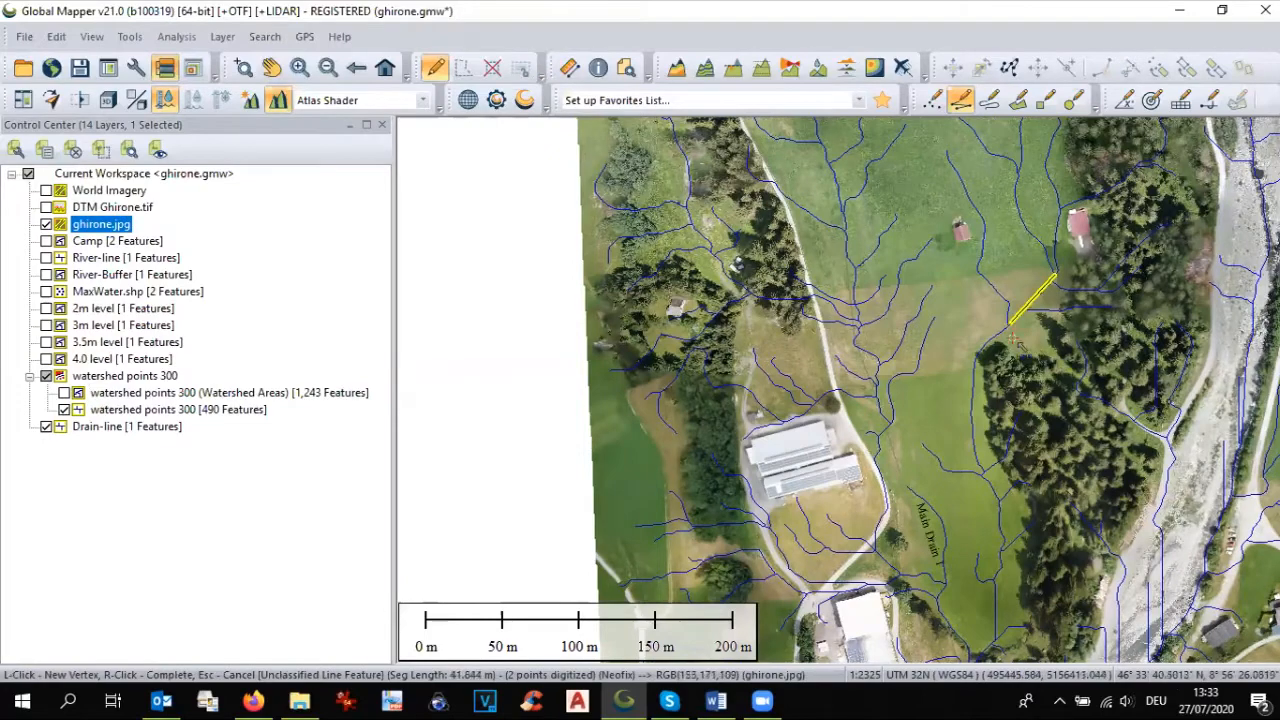
click(977, 355)
click(972, 431)
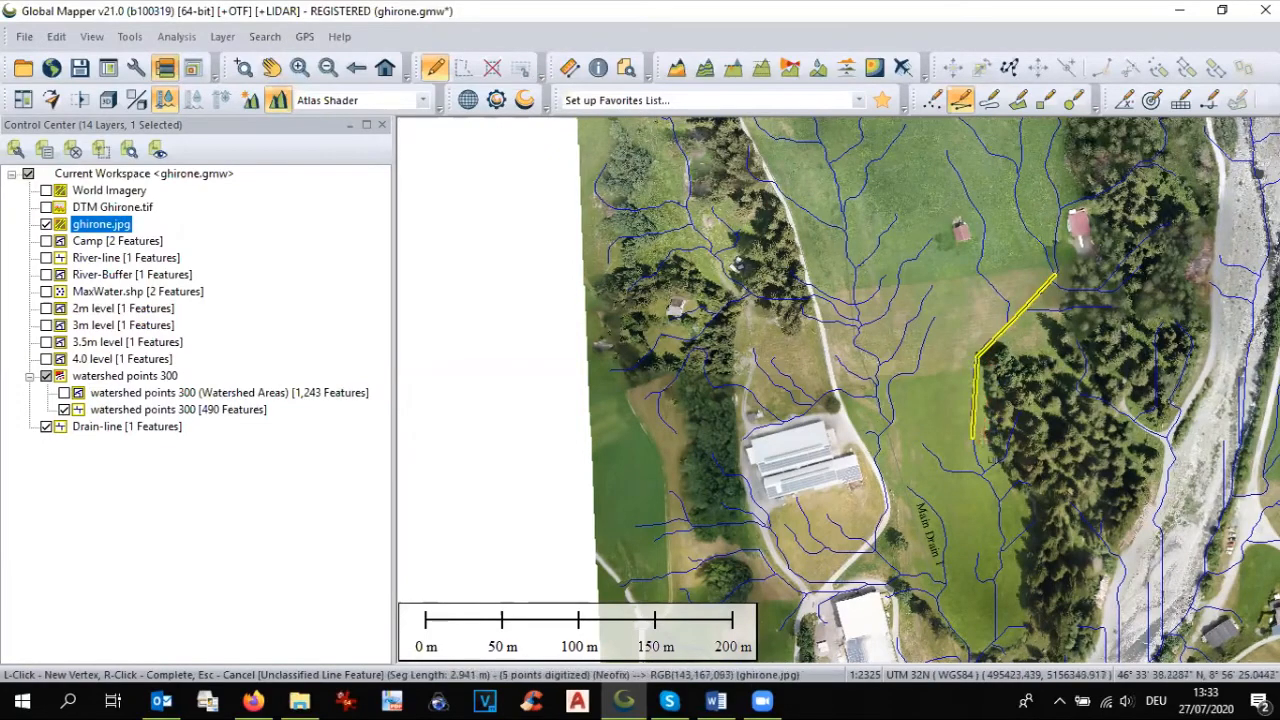
click(988, 578)
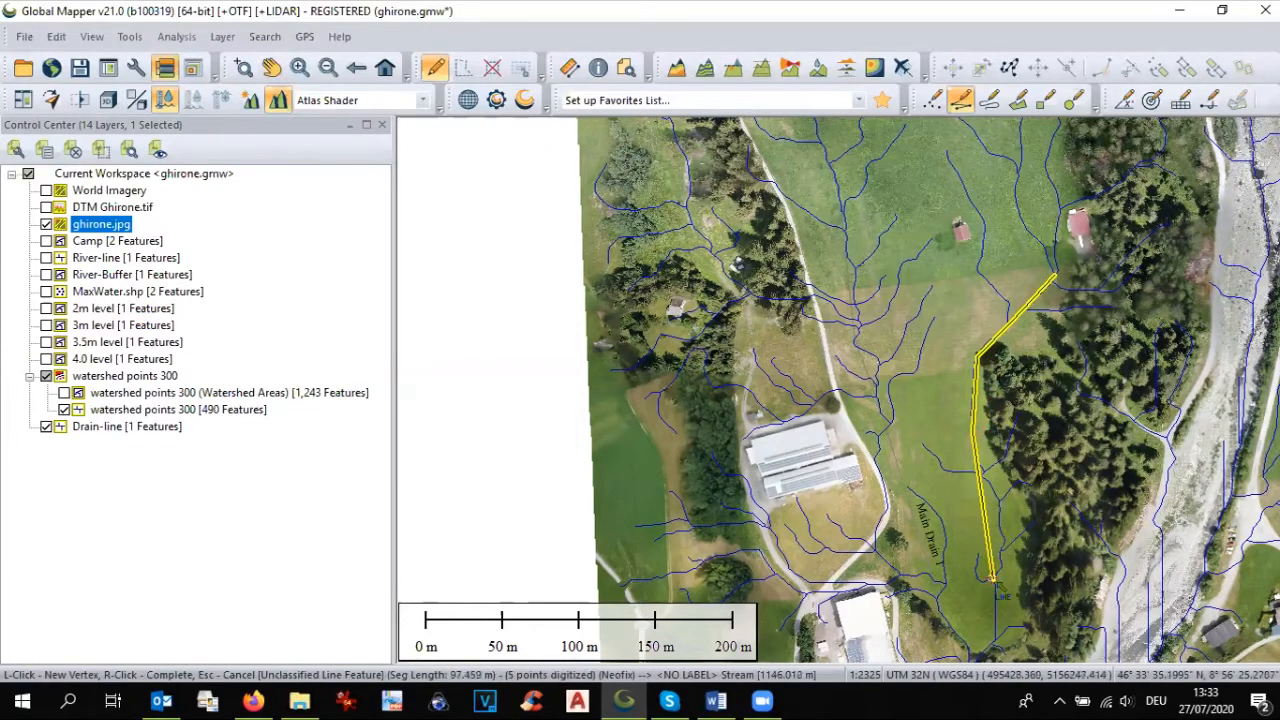
scroll(988, 578, down, 1)
scroll(975, 462, down, 1)
scroll(970, 575, up, 2)
scroll(967, 582, up, 1)
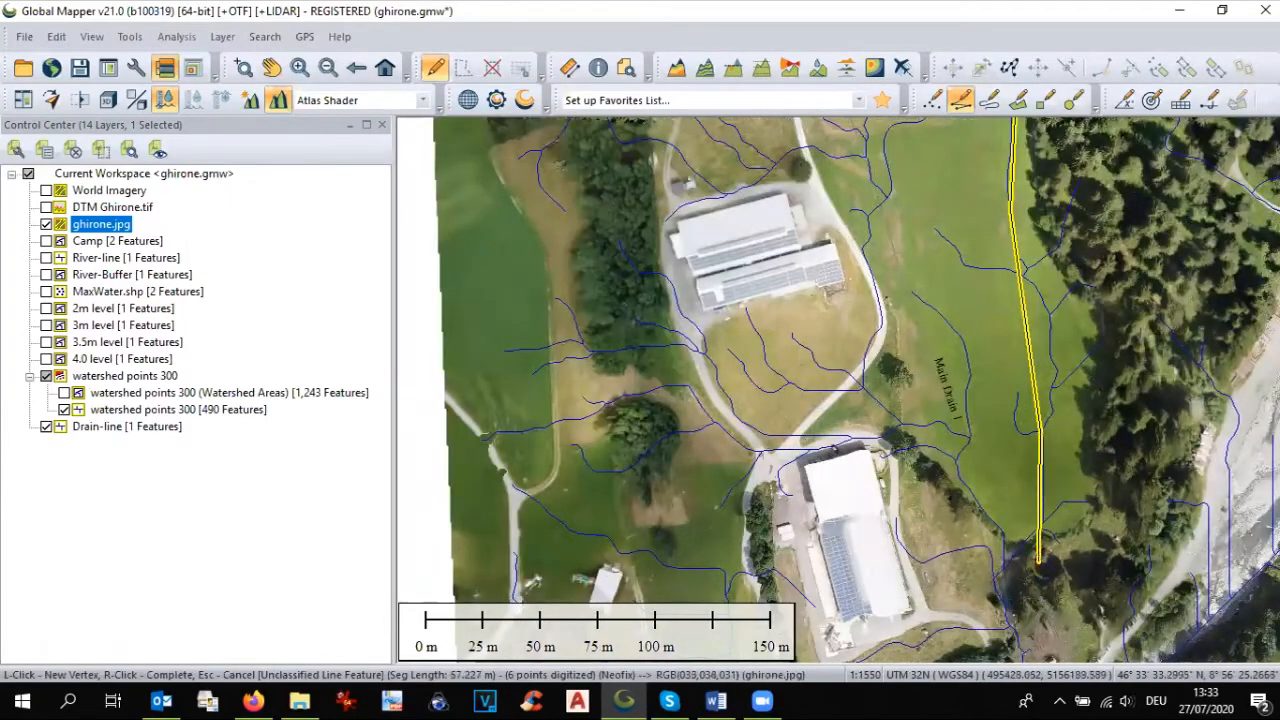
click(1042, 530)
scroll(1014, 628, down, 2)
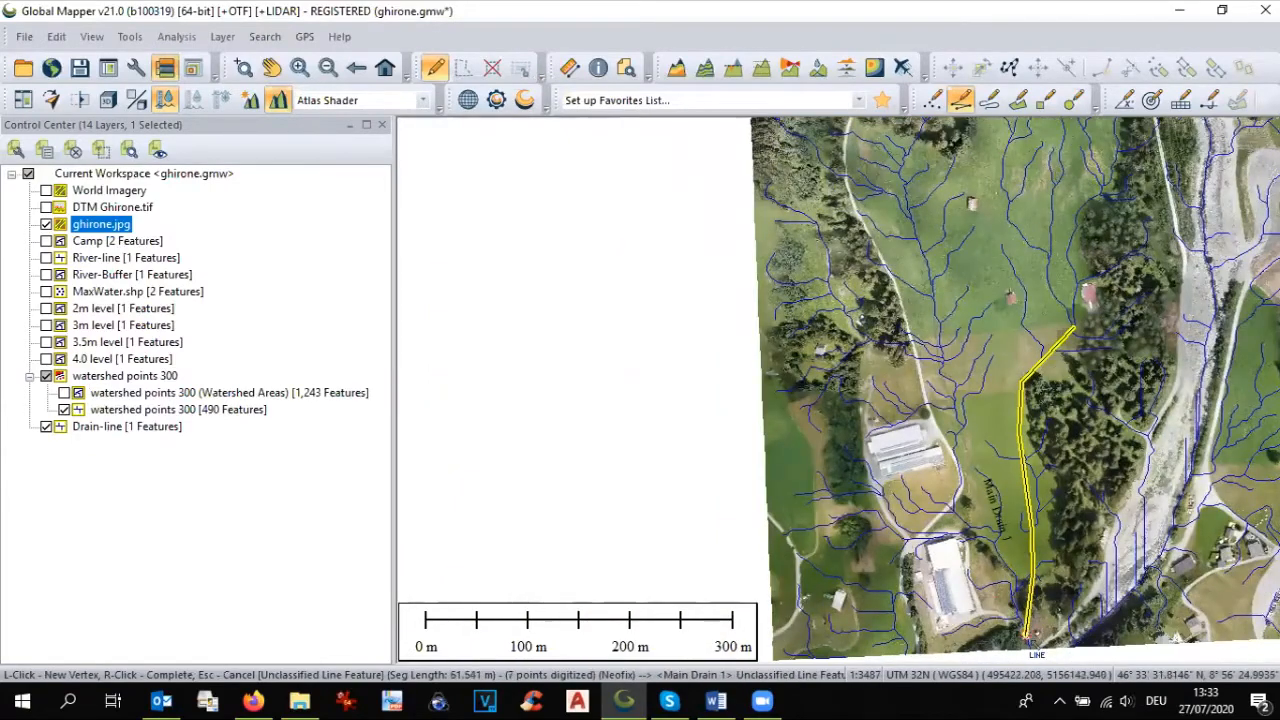
click(1028, 638)
click(1033, 583)
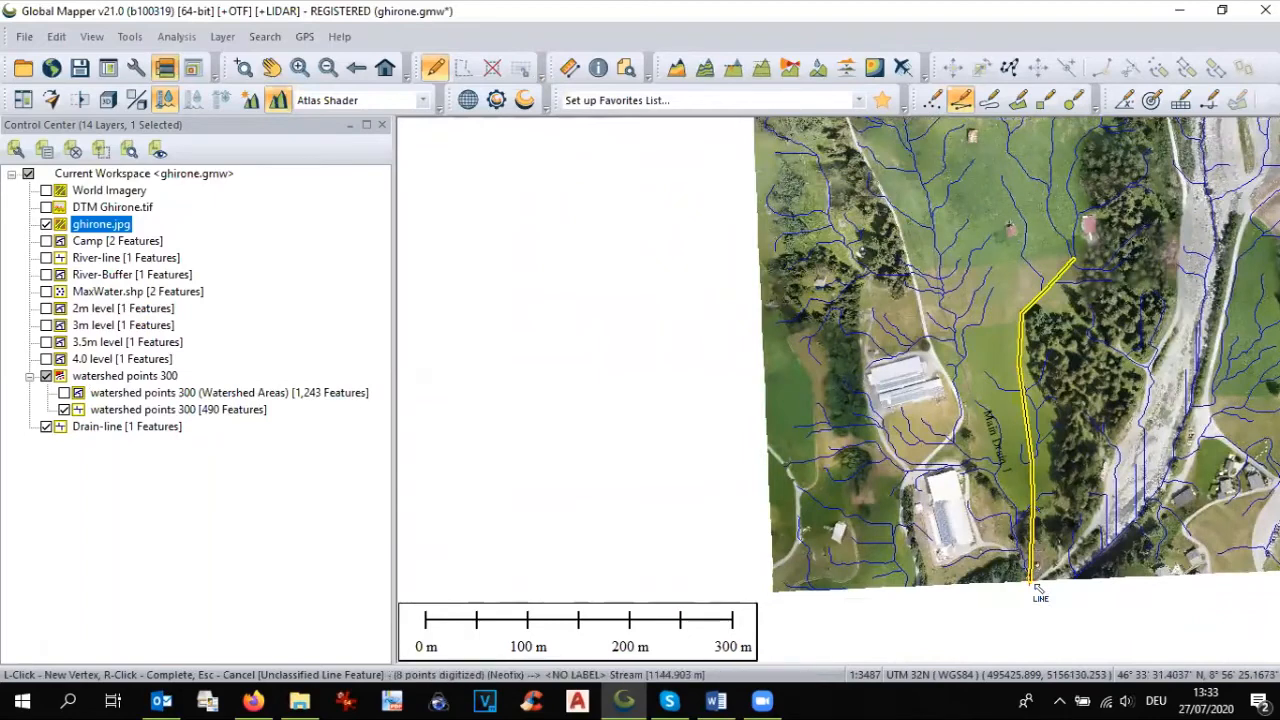
Step: Complete the second line and save it with the name Drain 2 in the Drain-line layer
right_click(1036, 588)
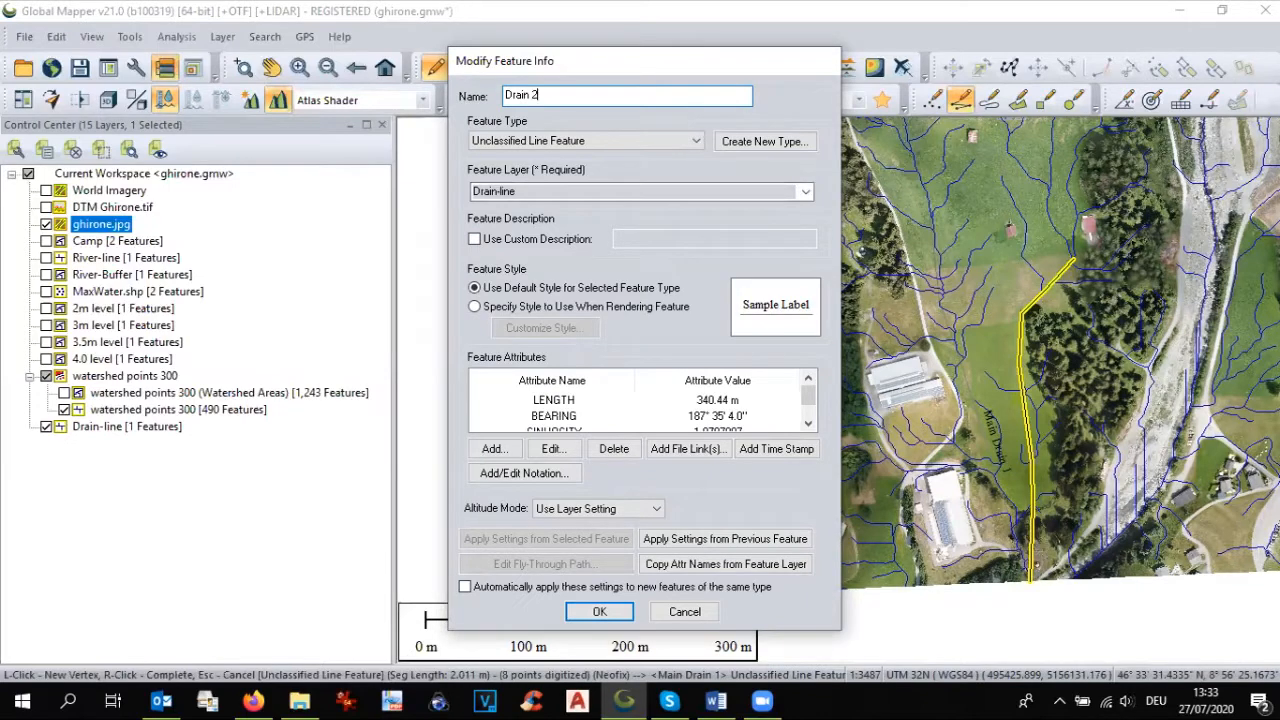
click(600, 612)
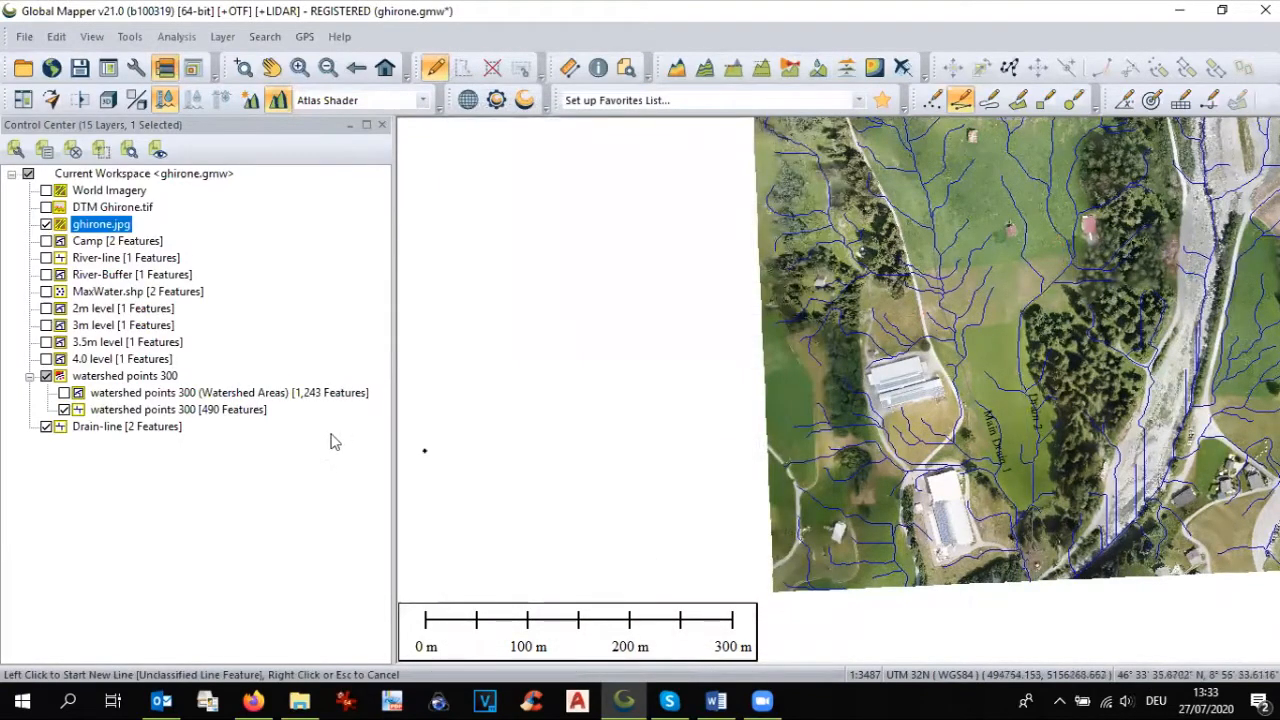
Step: Hide the ghirone.jpg imagery and the watershed points 300 stream lines, leaving only the two drain lines
click(46, 224)
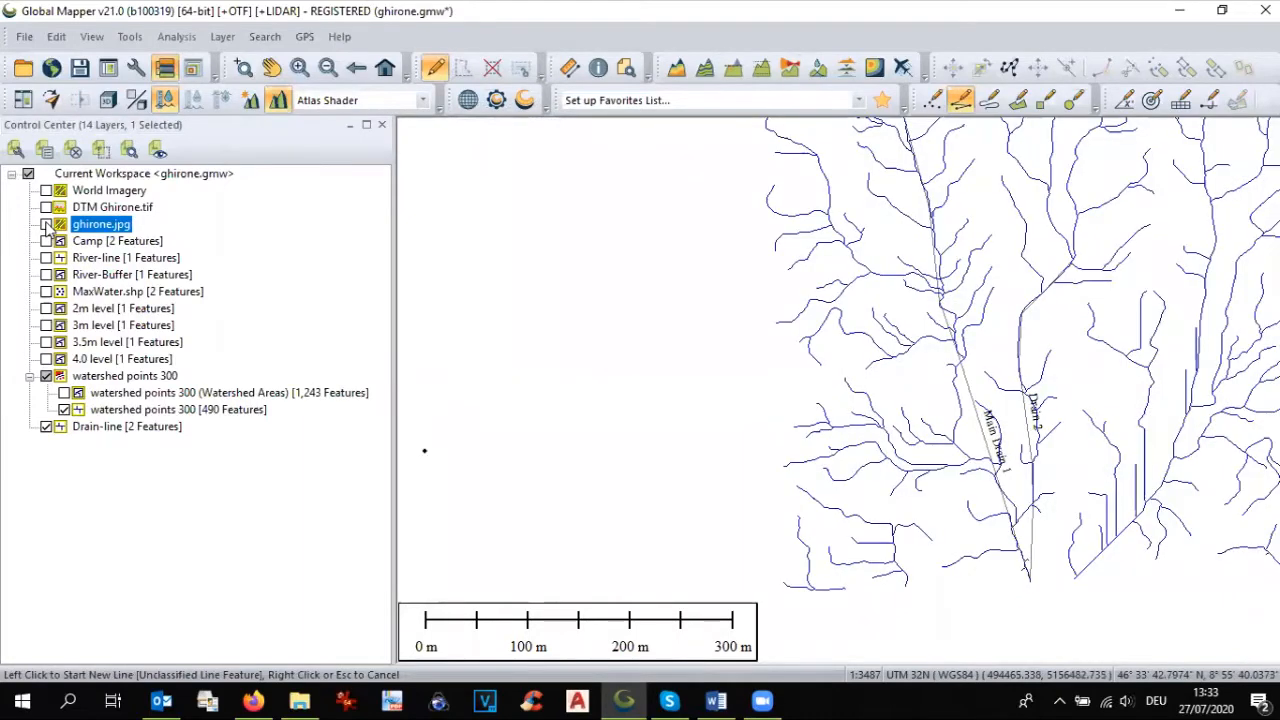
click(63, 411)
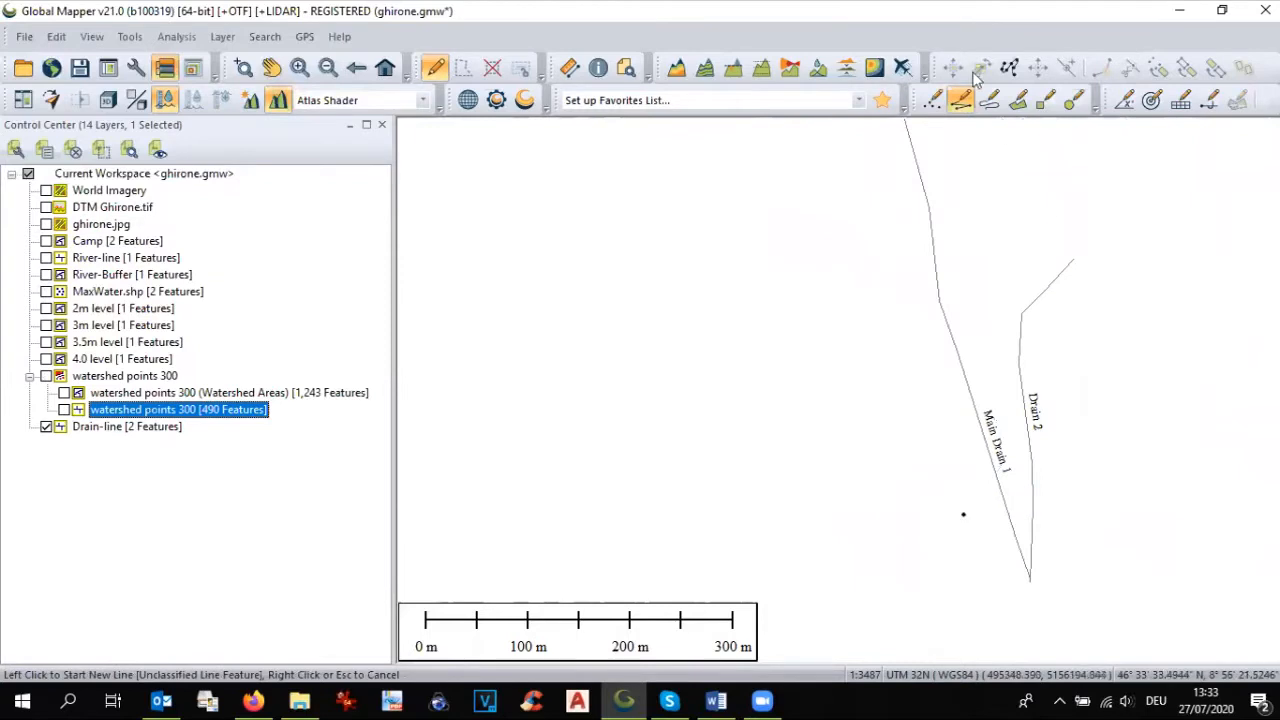
scroll(651, 397, down, 1)
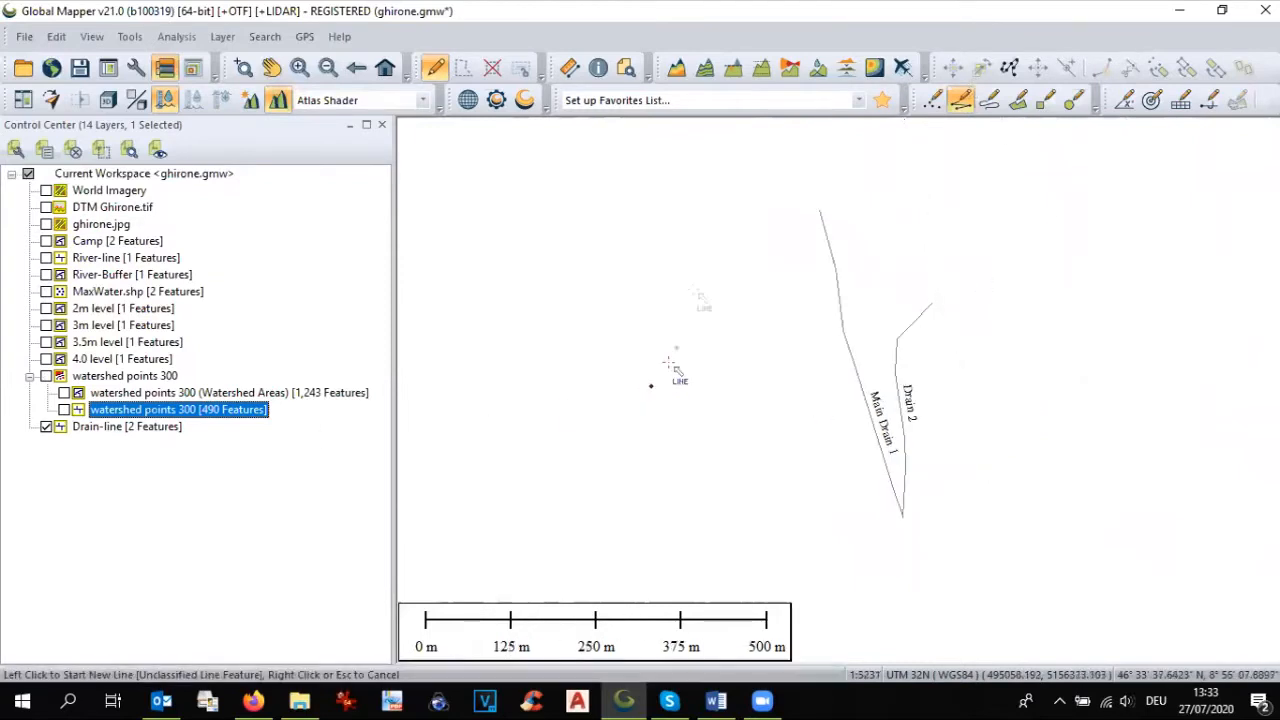
Step: Show the ghirone.jpg imagery and the DTM Ghirone.tif elevation layer together with the drain lines
scroll(705, 258, up, 1)
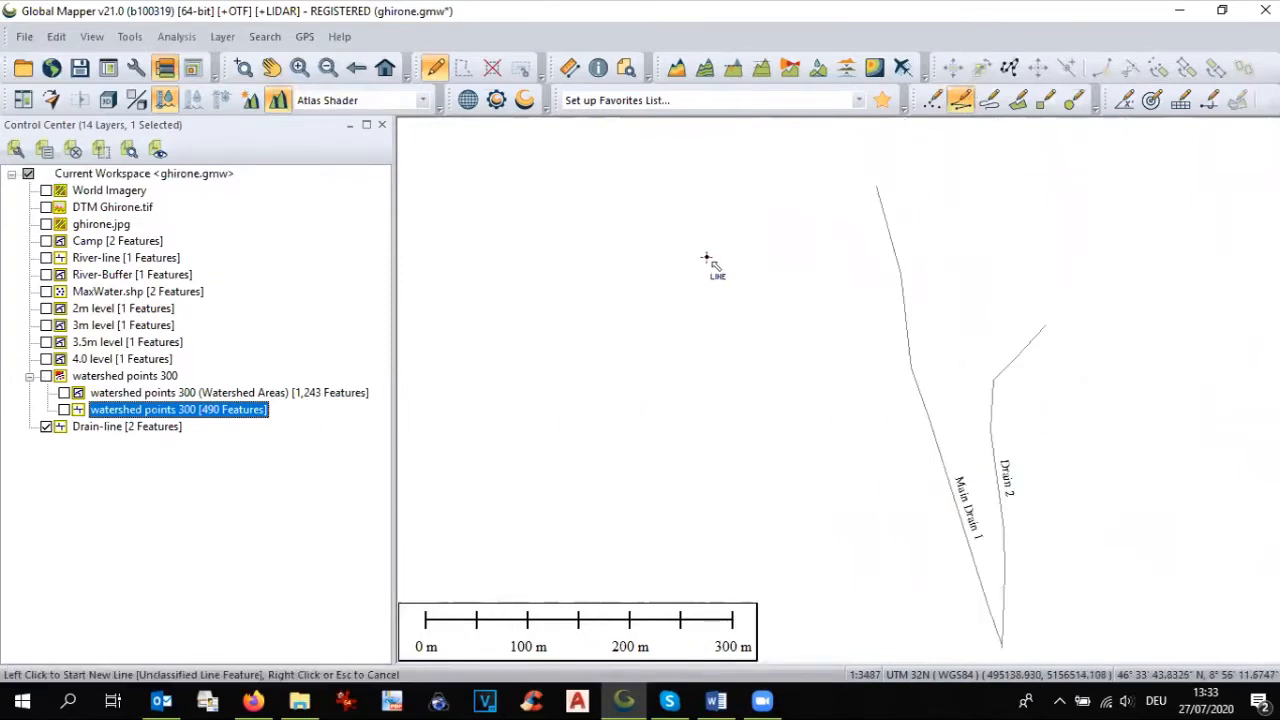
click(46, 224)
click(46, 207)
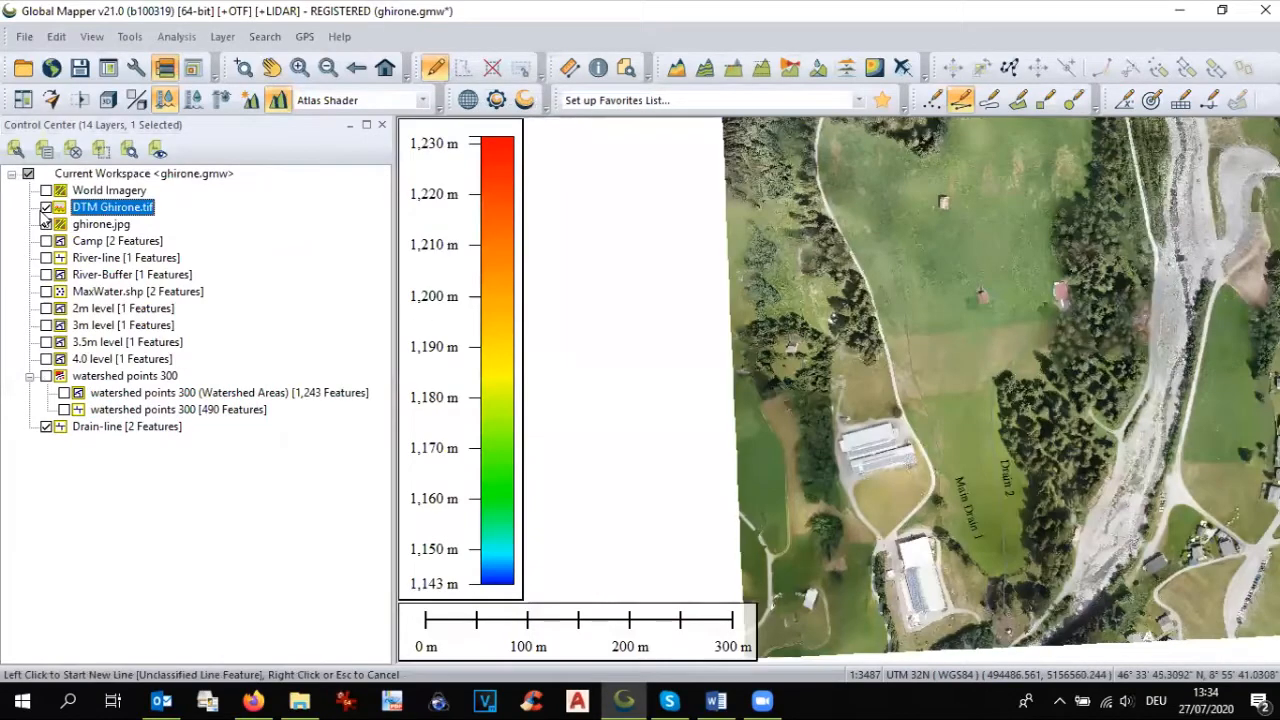
Step: Style all Drain-line features with the same solid black line, 4 pixels wide
double_click(100, 428)
click(535, 93)
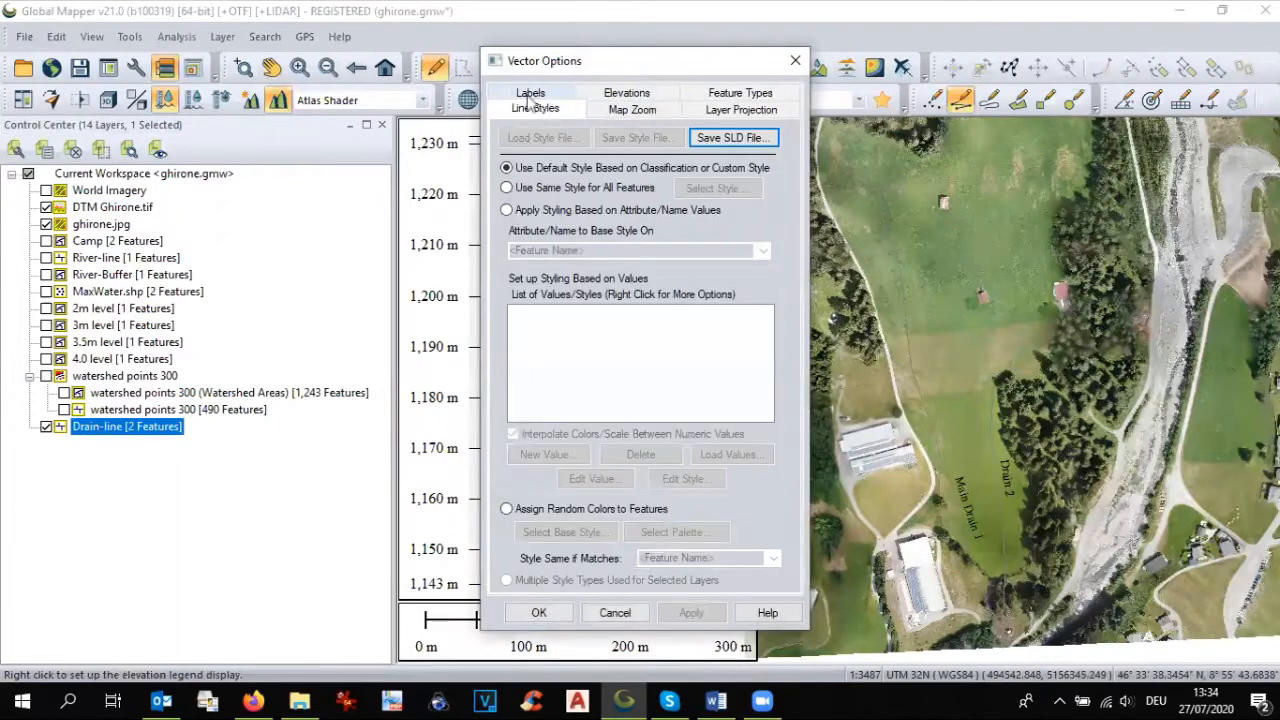
click(519, 190)
double_click(548, 275)
text(4)
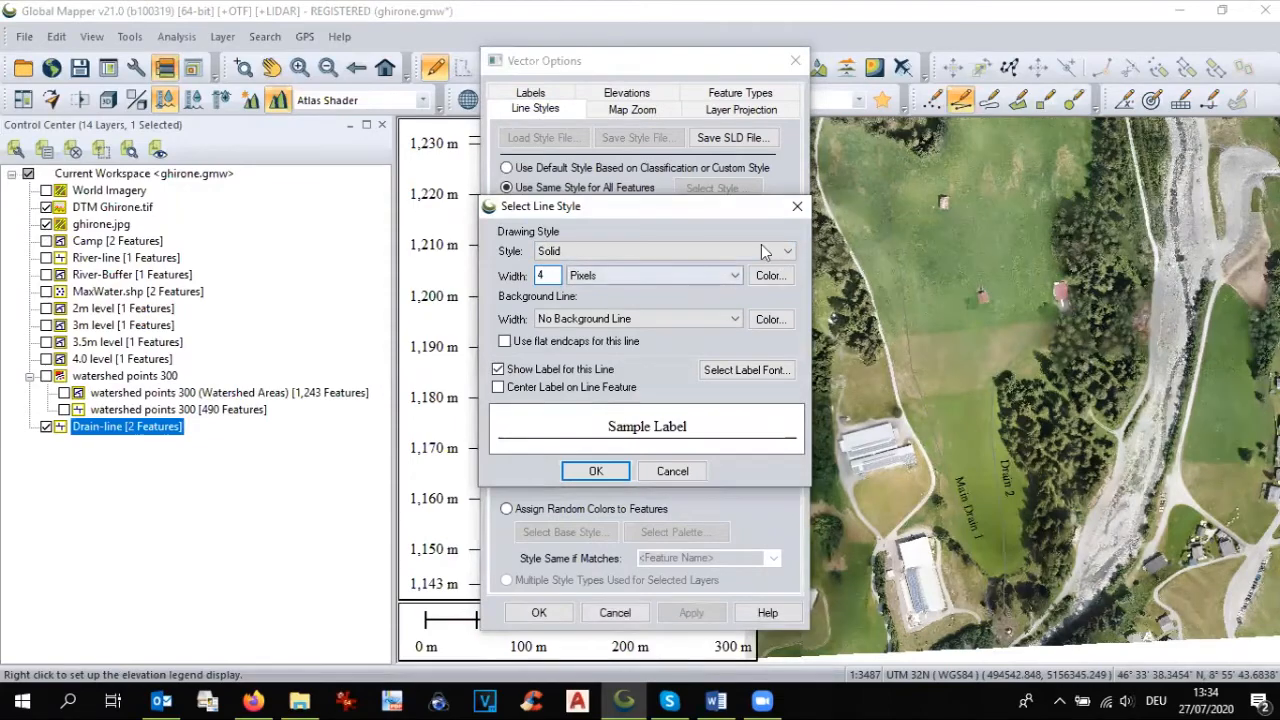
click(770, 275)
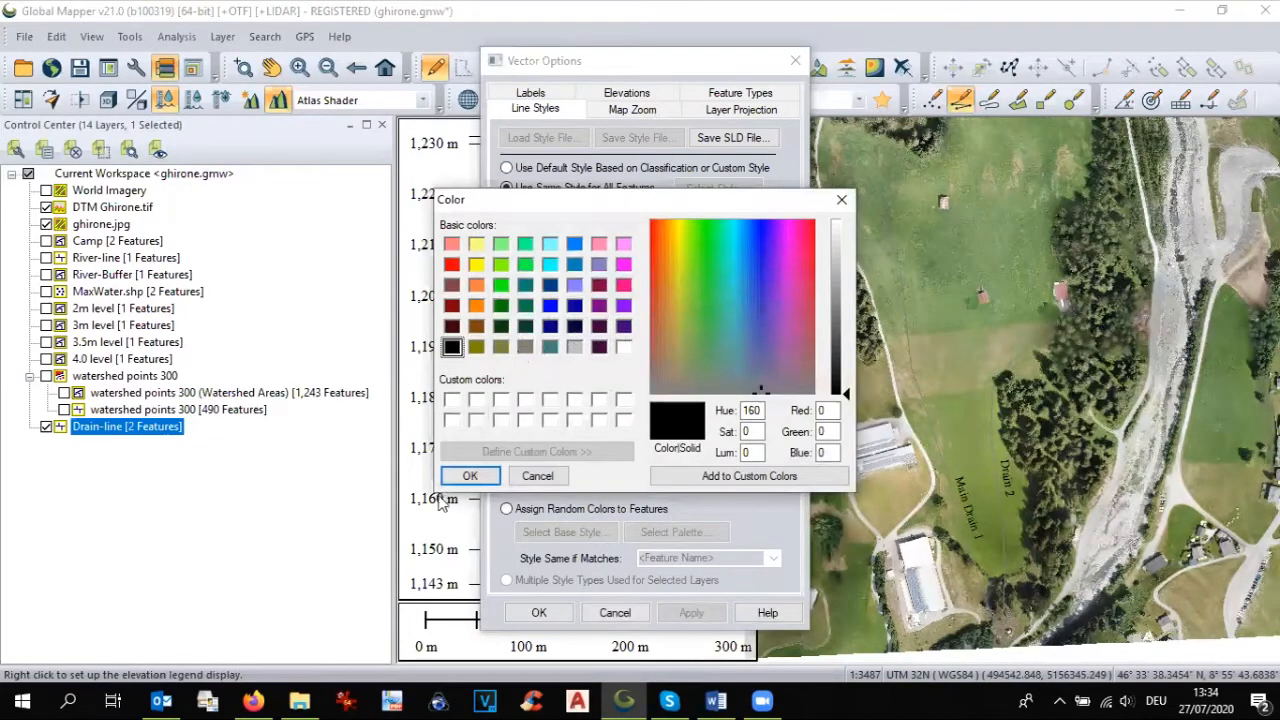
click(458, 478)
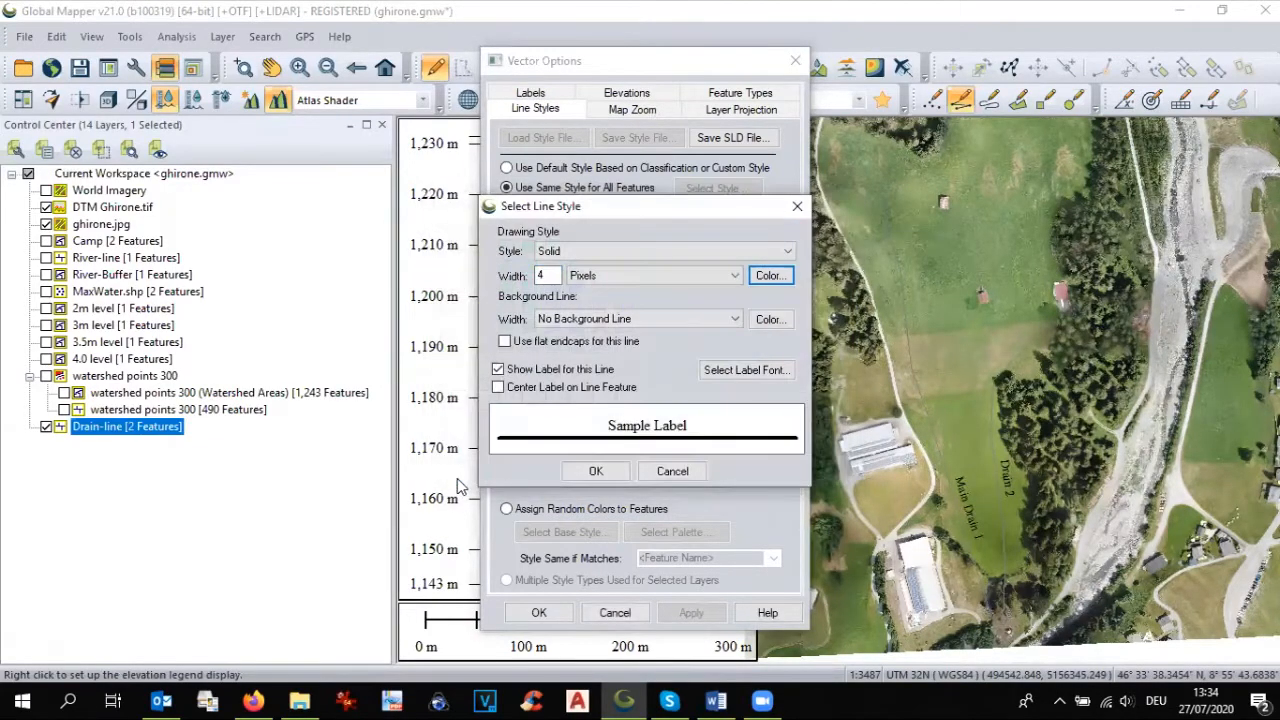
click(595, 471)
click(538, 614)
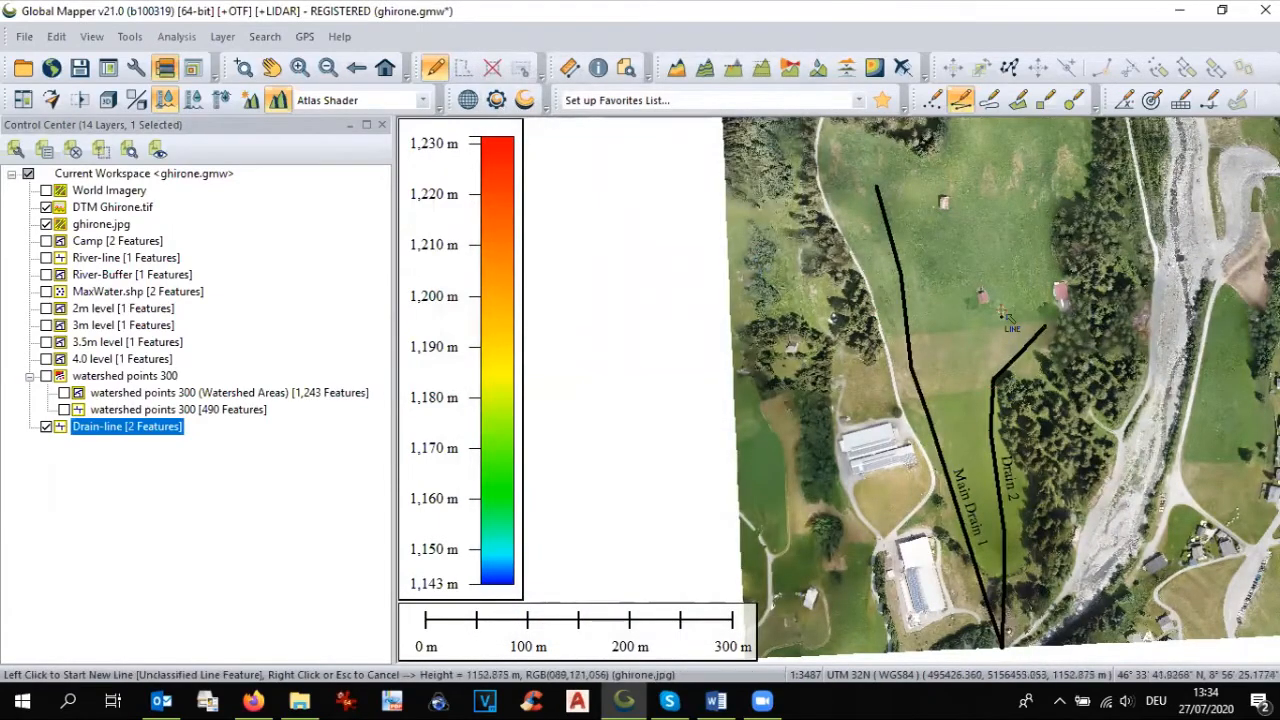
Step: Query Main Drain 1 and Drain 2 on the map to compare their lengths and bearings, and close the feature information
scroll(1000, 315, down, 2)
scroll(1006, 432, up, 2)
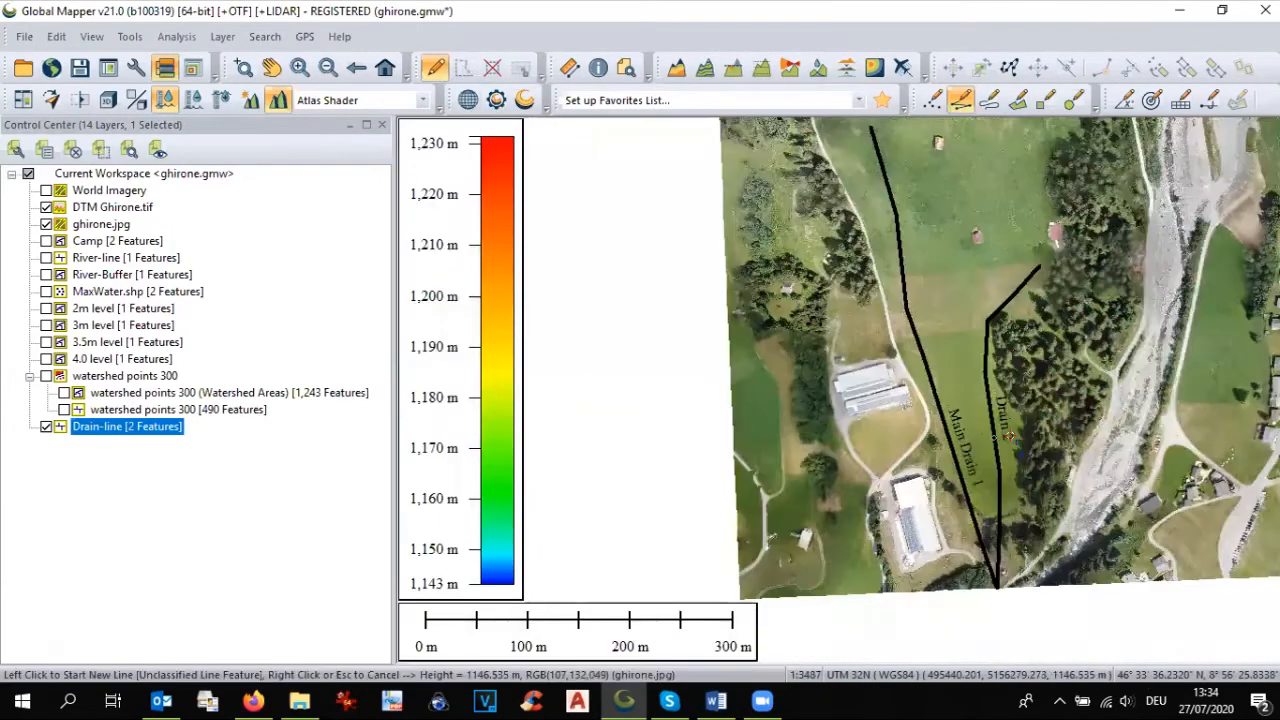
scroll(1008, 435, down, 2)
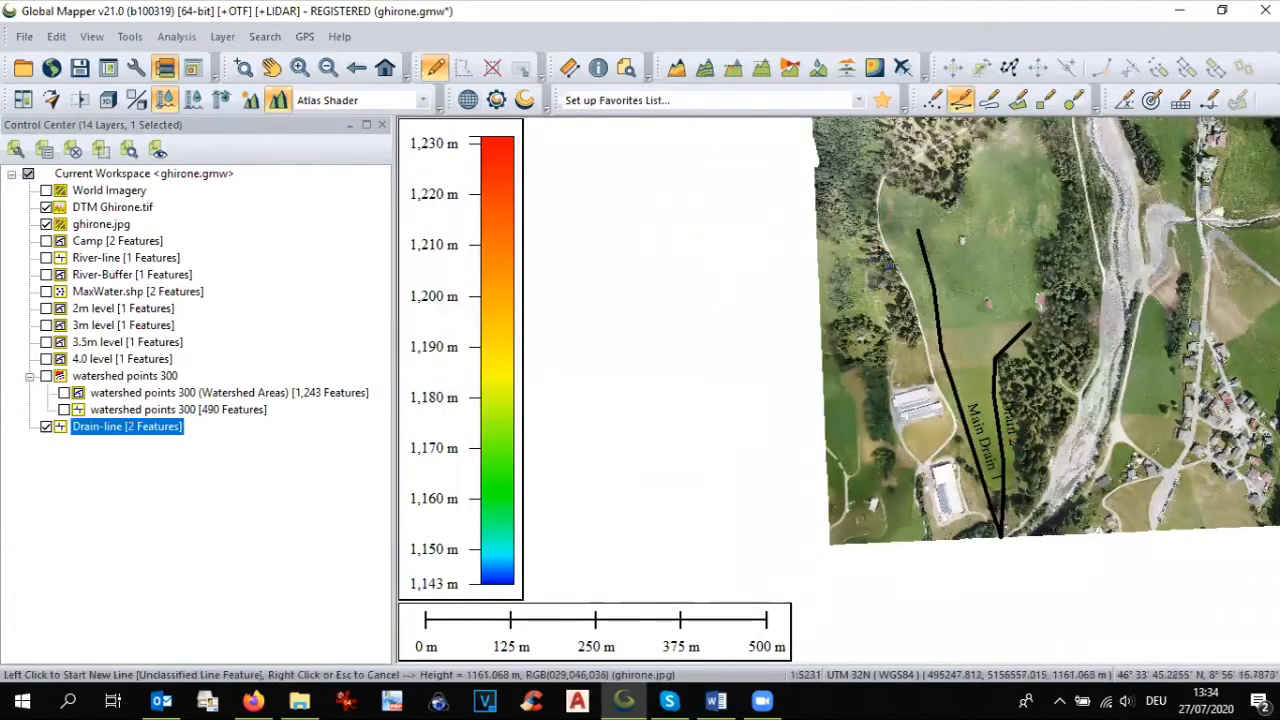
click(598, 67)
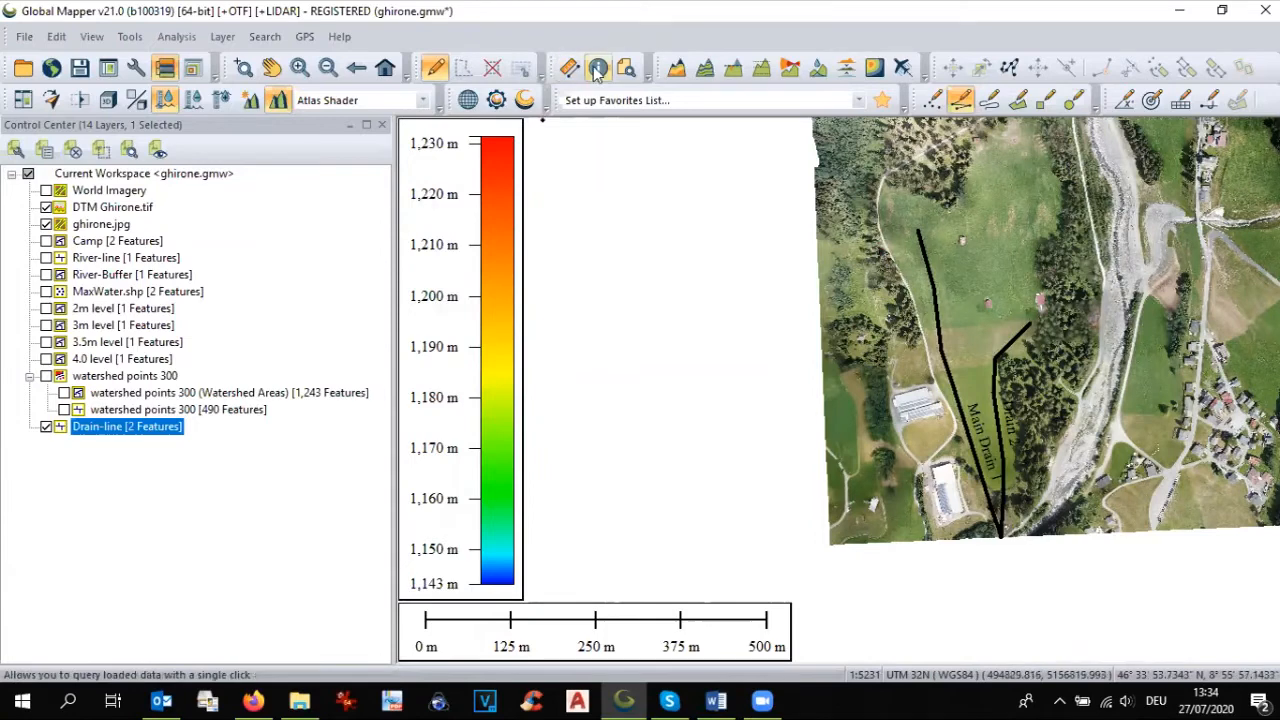
click(940, 302)
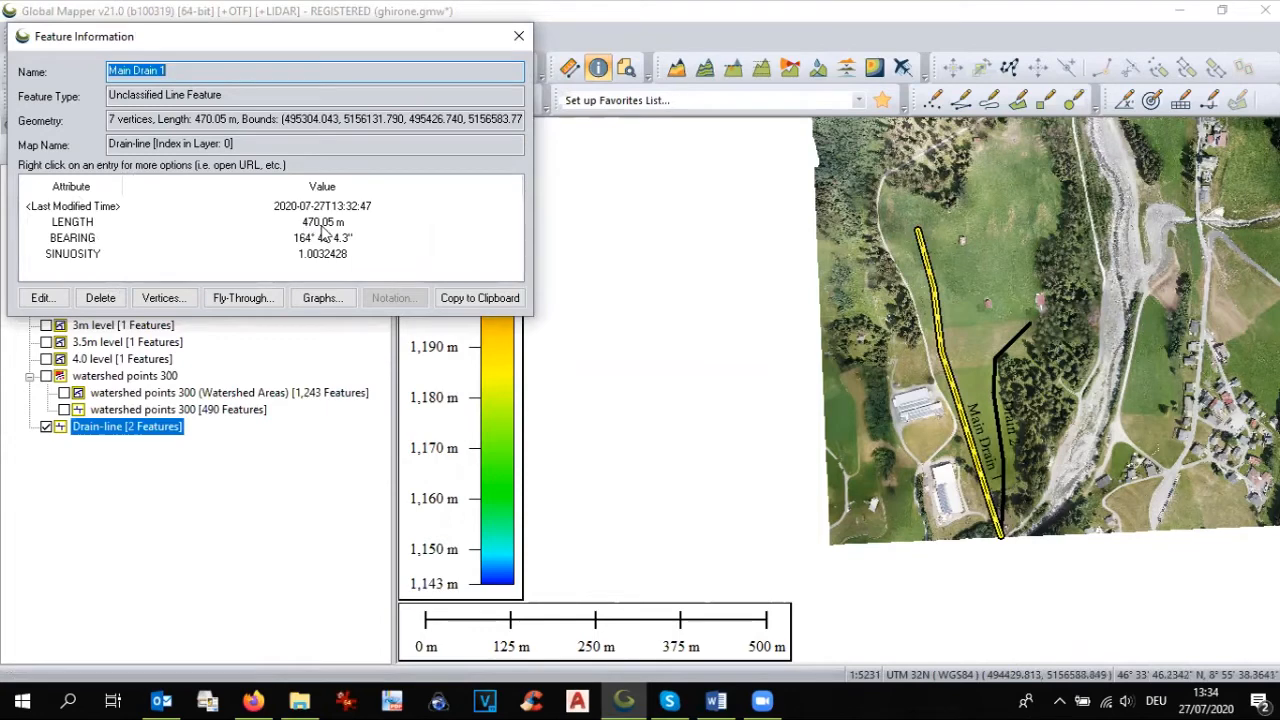
click(1025, 345)
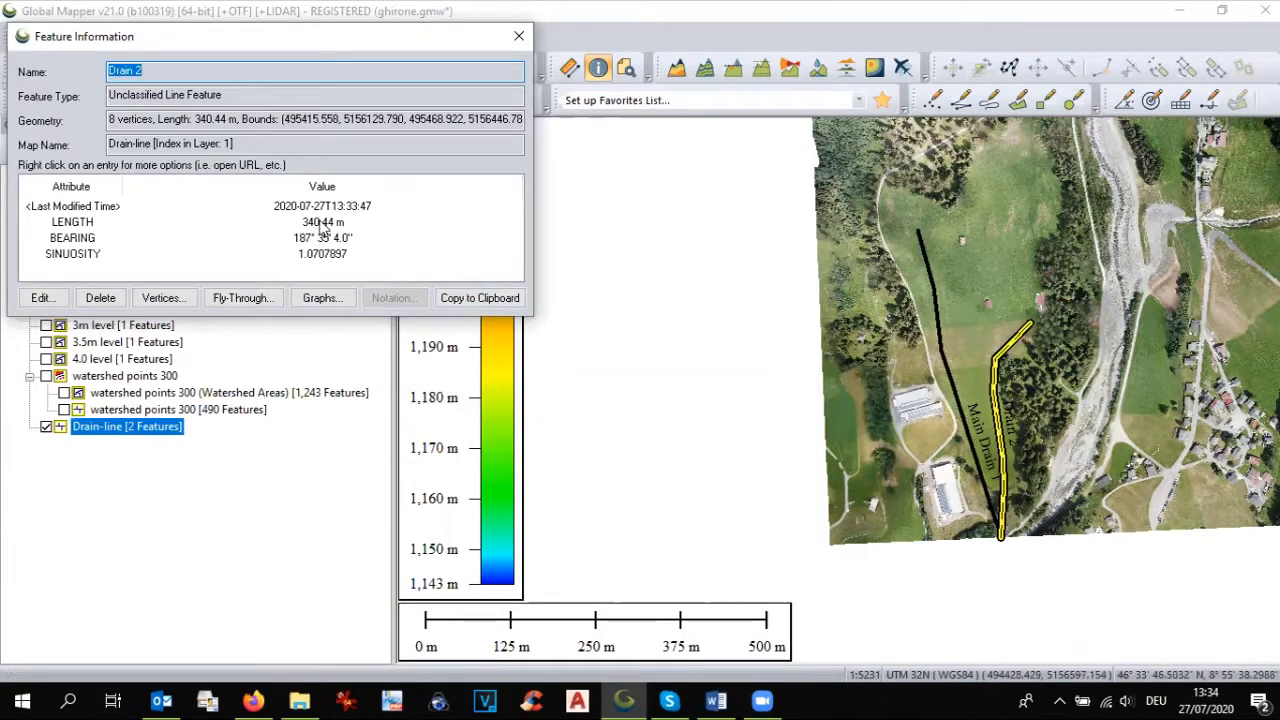
click(937, 285)
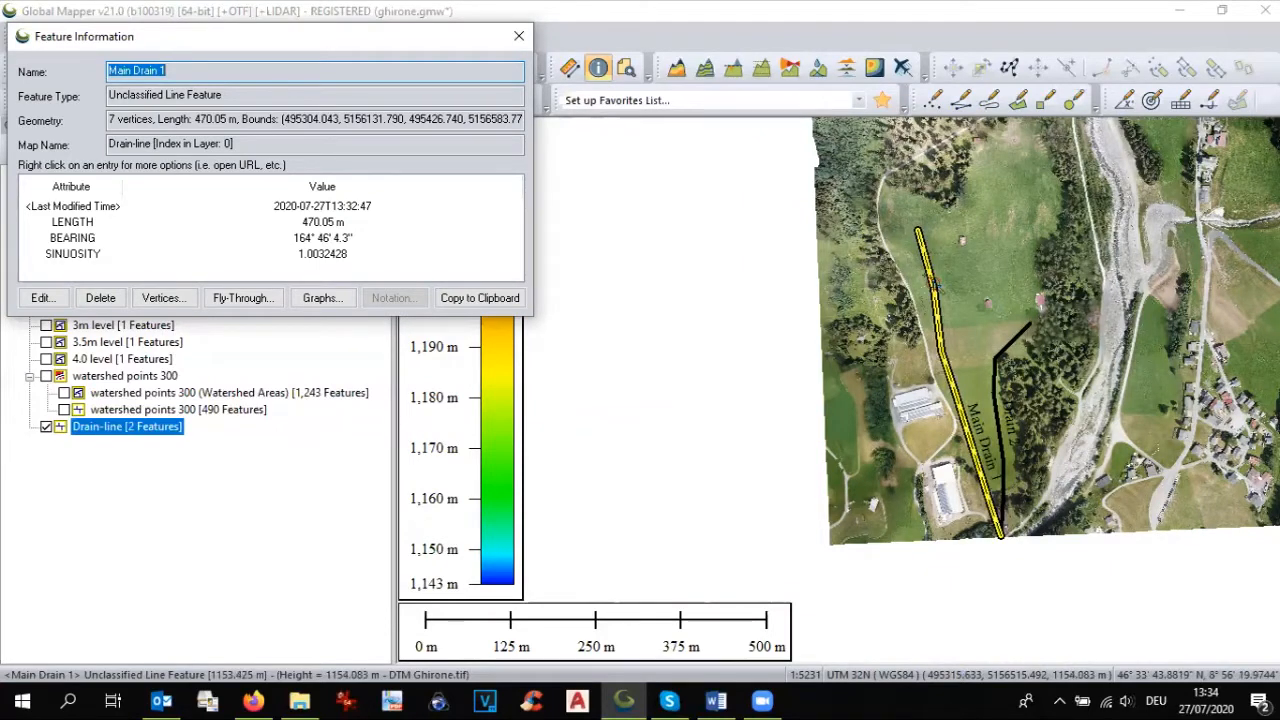
click(1020, 350)
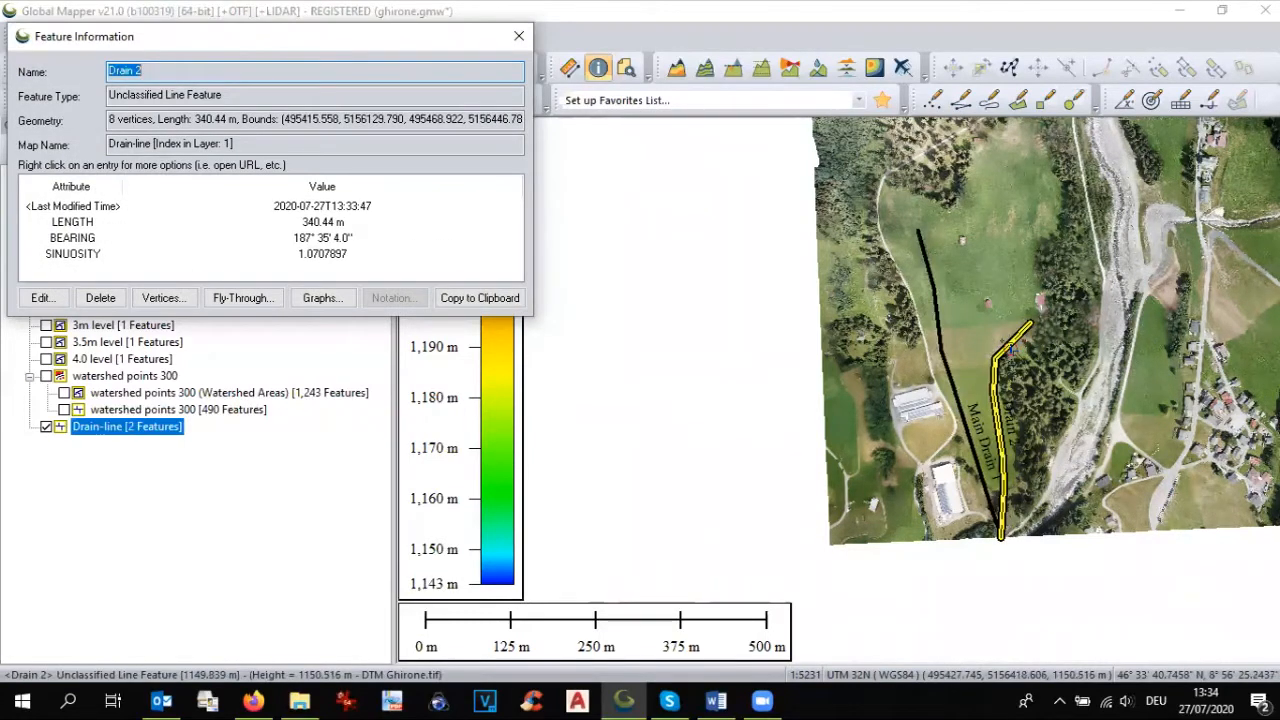
click(519, 36)
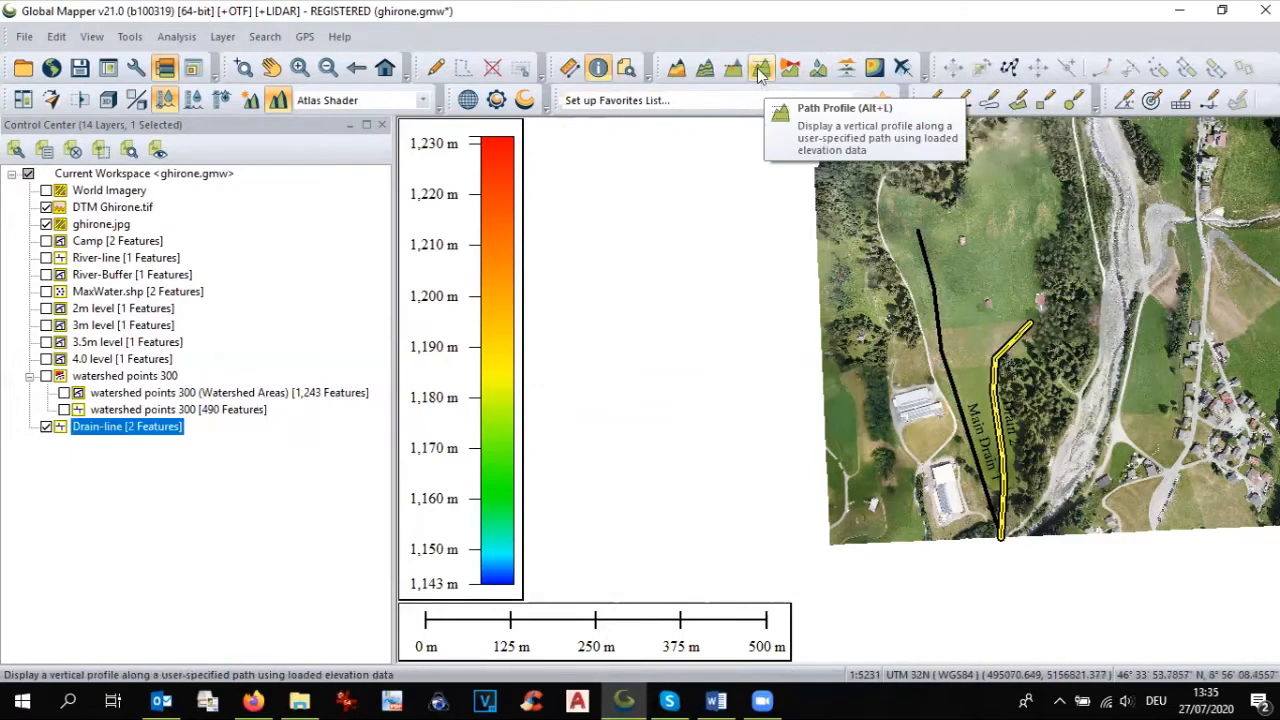
Step: Generate a path profile about 471 m long following Main Drain 1 from its northern end to the imagery's southern edge
click(769, 103)
click(761, 73)
click(761, 71)
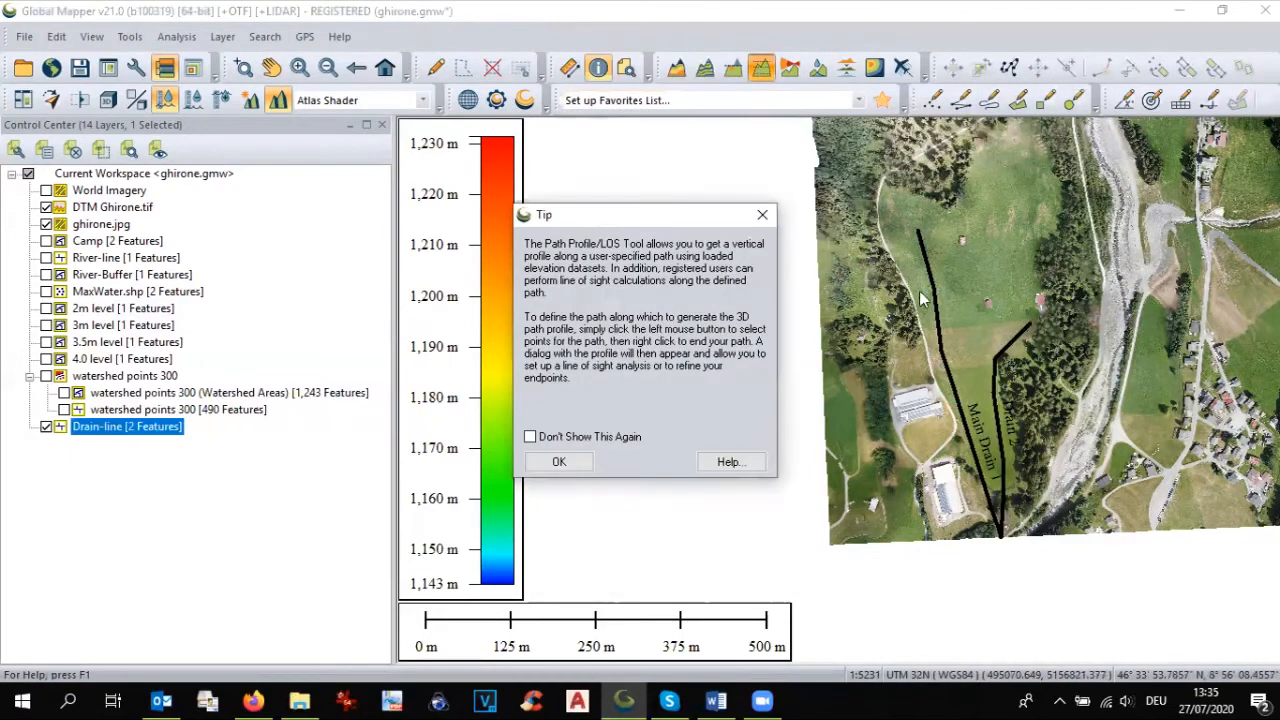
click(559, 461)
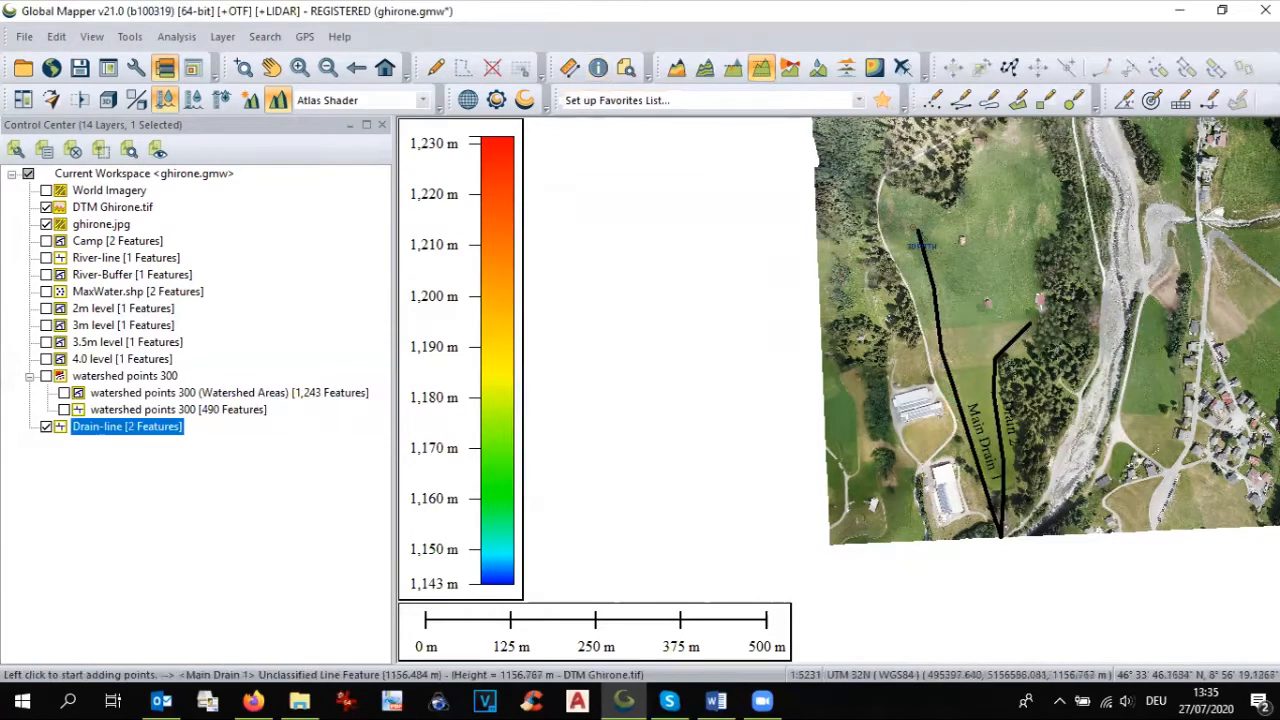
click(918, 233)
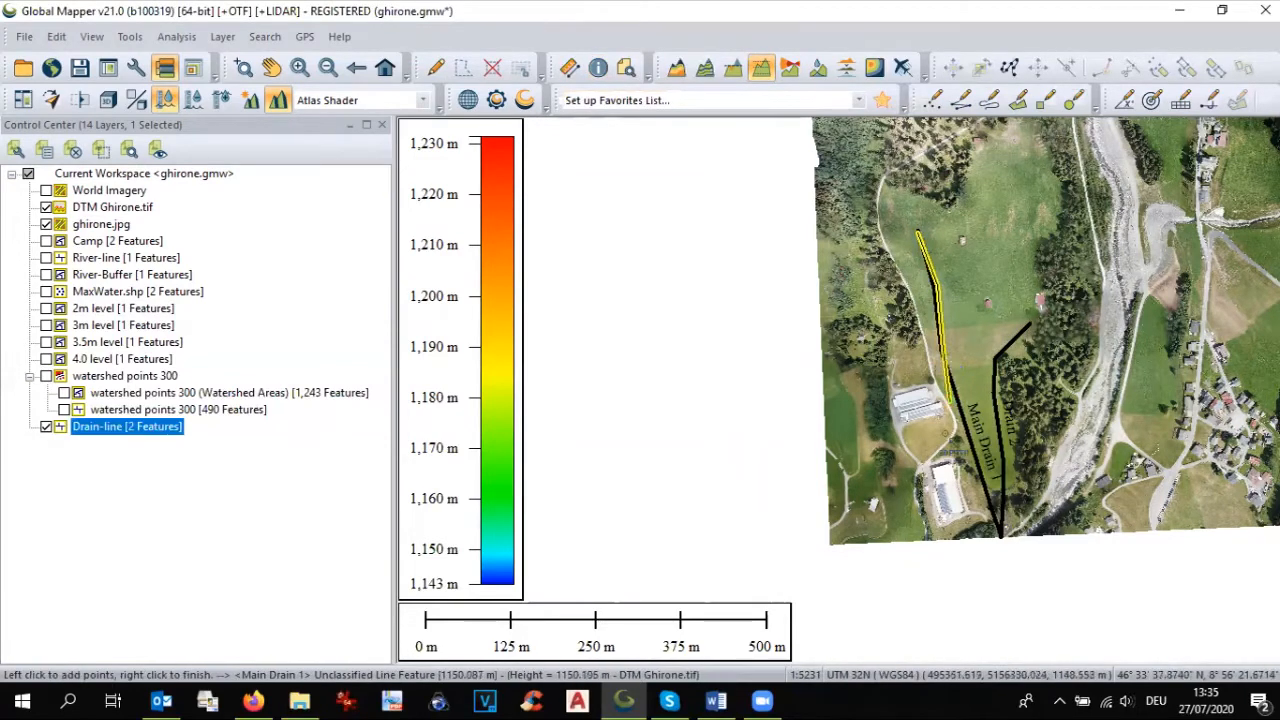
right_click(1008, 545)
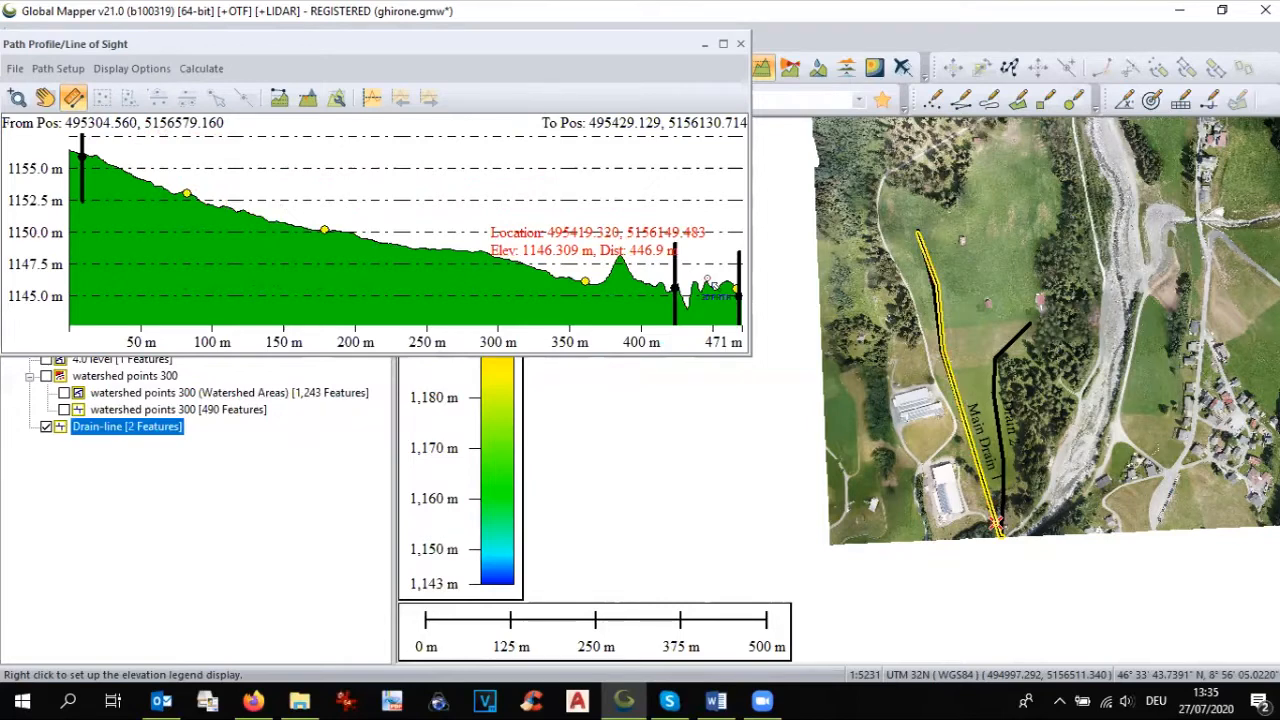
Step: Measure the slope of the upper, middle and lower sections of Main Drain 1 along its path profile
drag(82, 155, 313, 240)
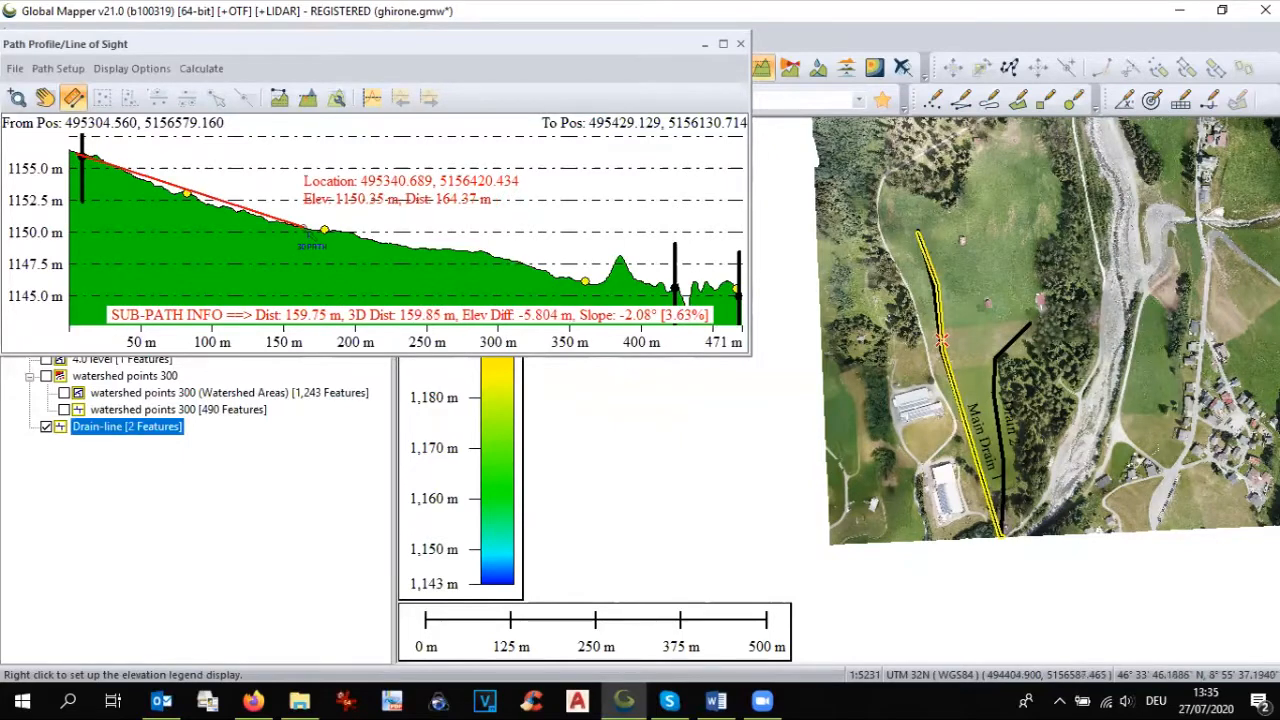
drag(324, 231, 584, 282)
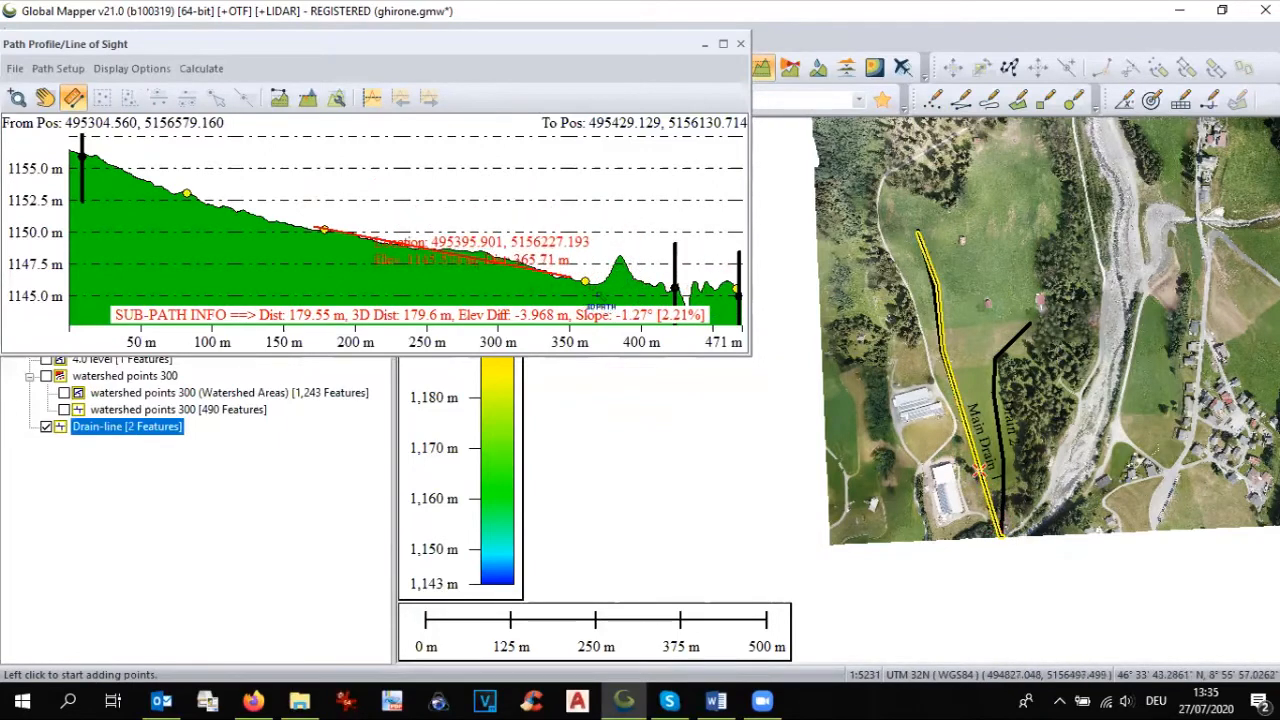
click(586, 284)
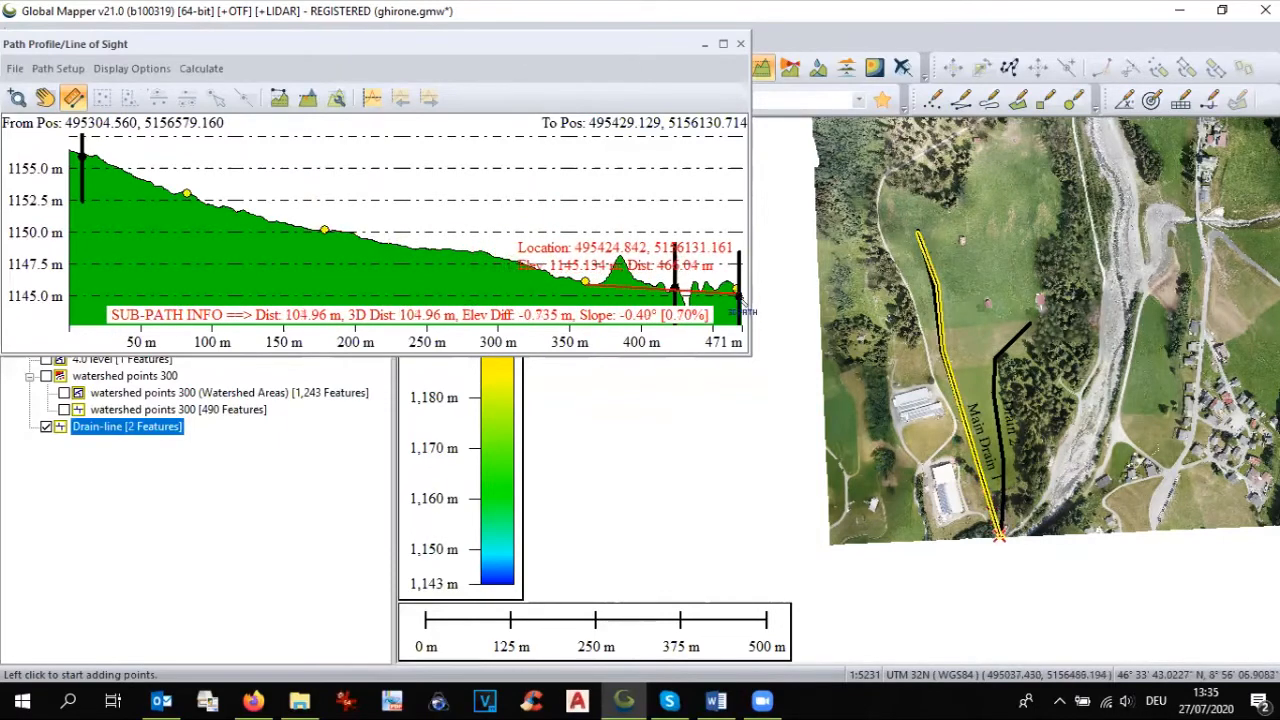
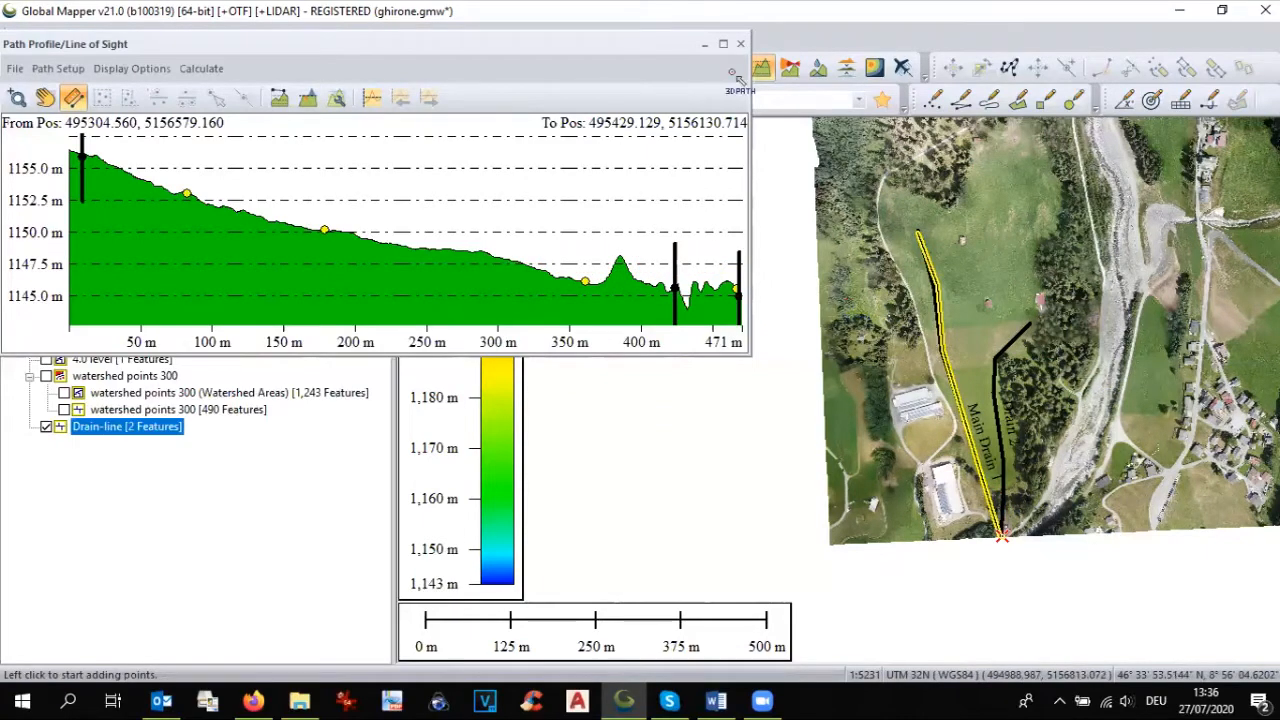
Step: Close the path profile and briefly overlay the watershed points 300 layer to compare its streams with the drain lines on the imagery
click(740, 44)
scroll(994, 460, down, 1)
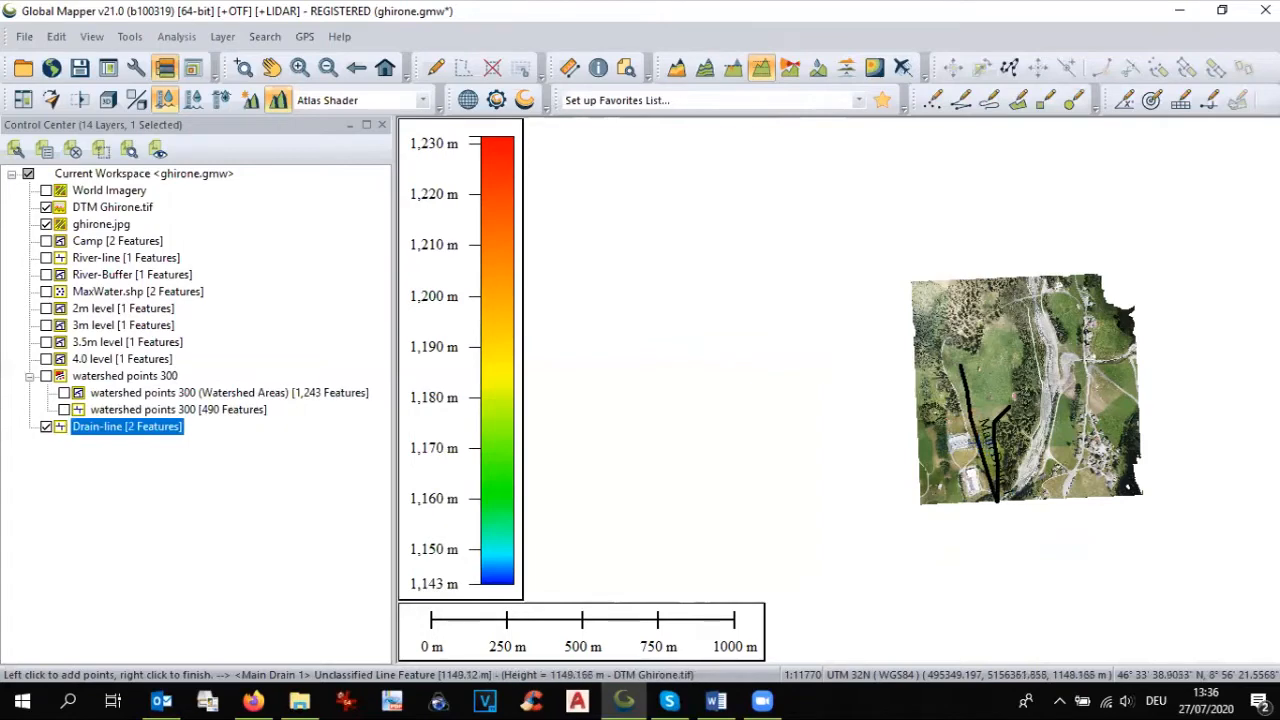
click(46, 376)
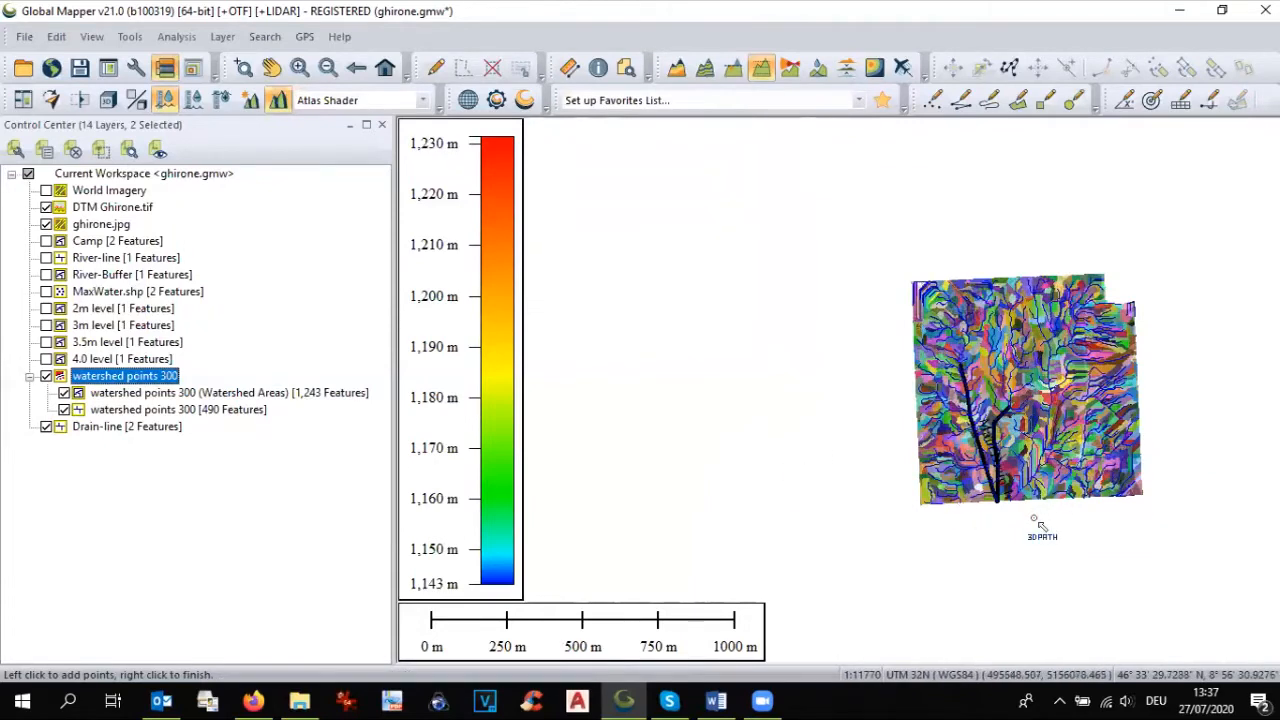
click(46, 427)
click(46, 376)
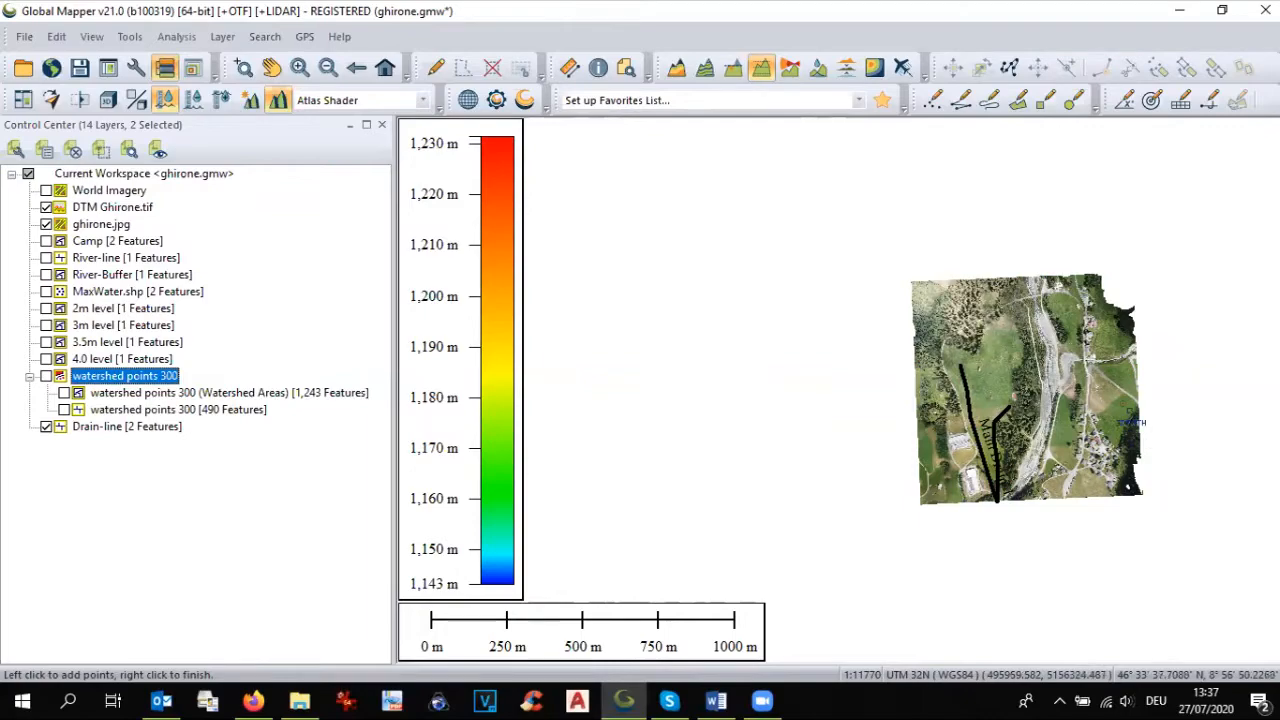
scroll(1100, 405, up, 1)
scroll(1092, 406, up, 1)
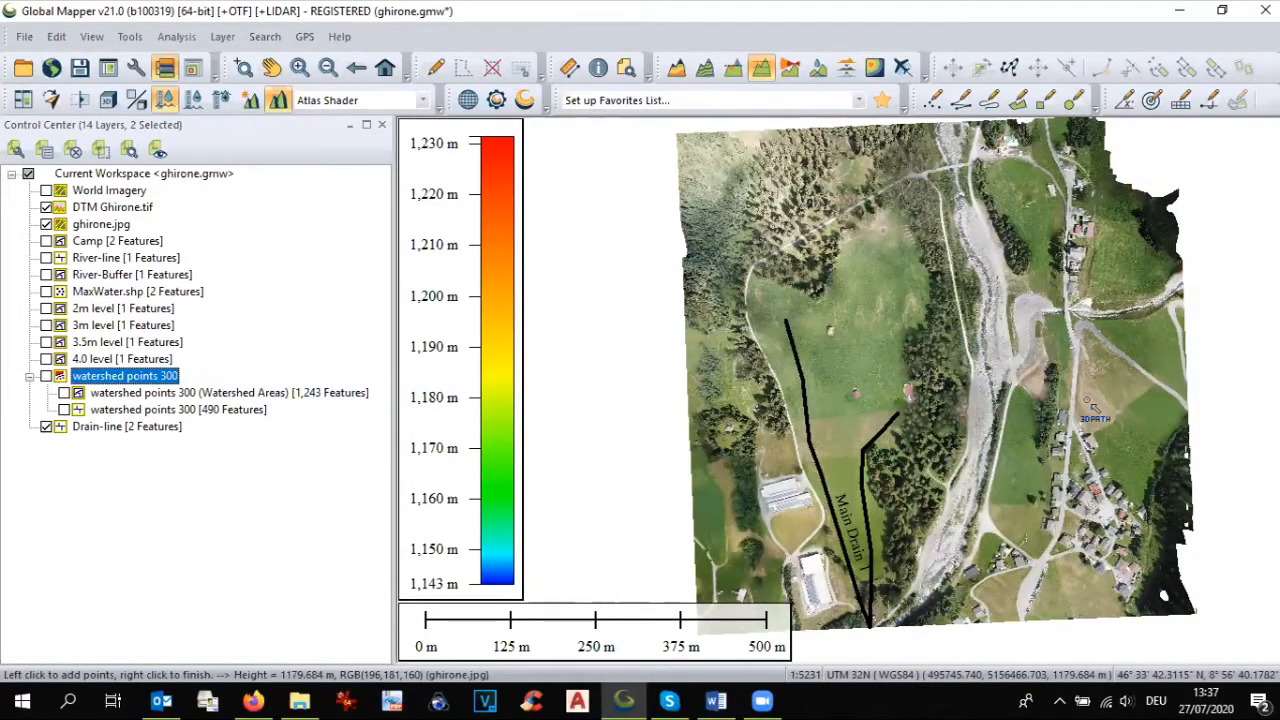
scroll(1092, 406, down, 1)
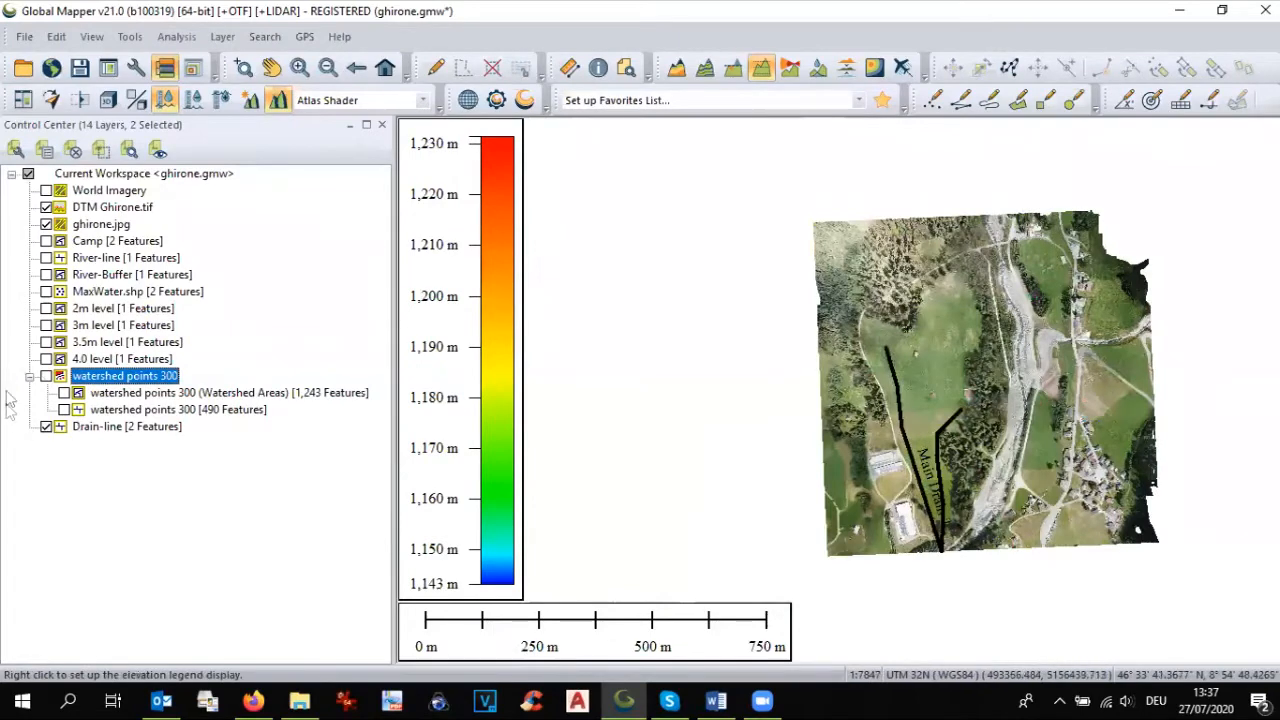
Step: Hide the Drain-line and ghirone.jpg layers, and inspect the DTM Ghirone.tif terrain on its own in 3D
click(46, 427)
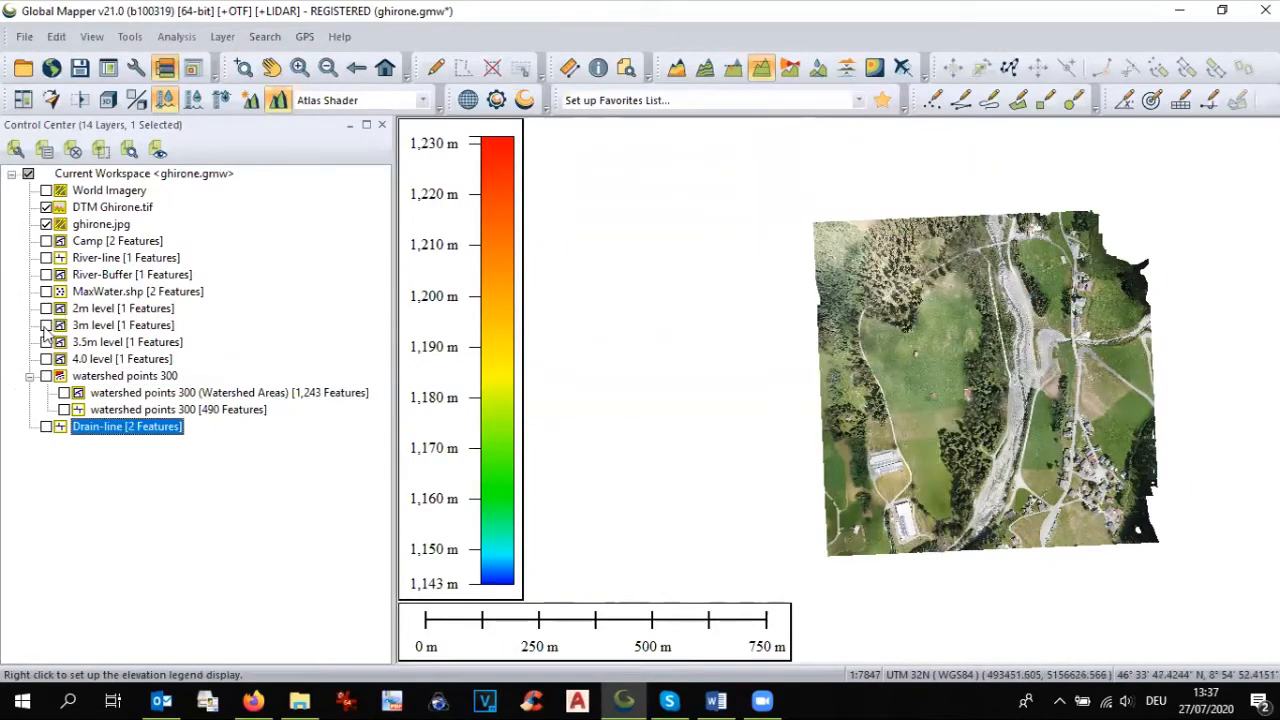
click(46, 224)
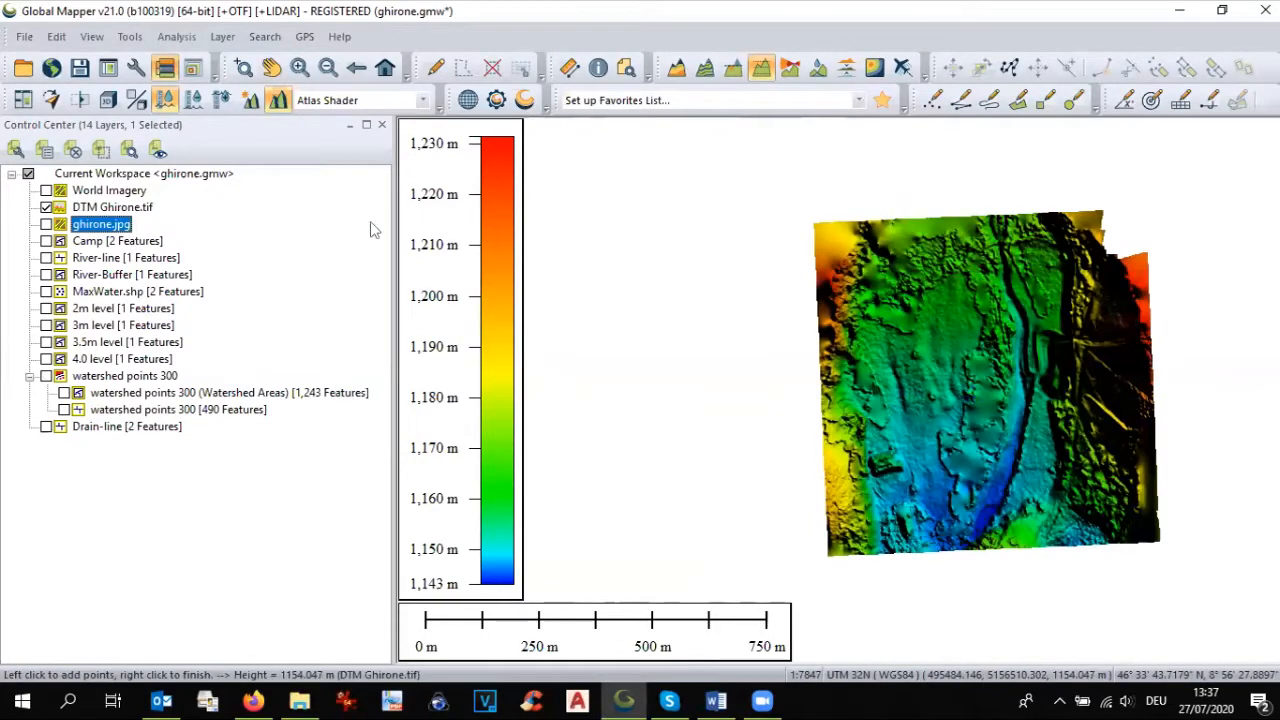
click(108, 100)
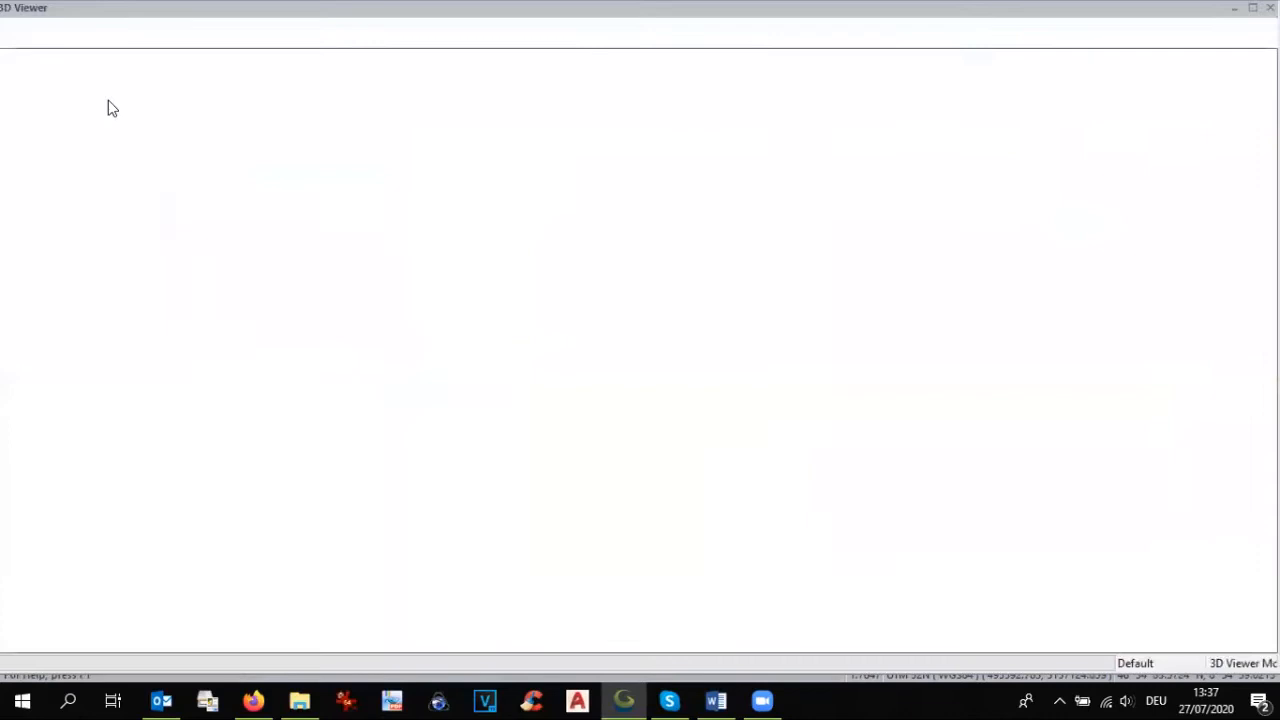
drag(693, 424, 642, 332)
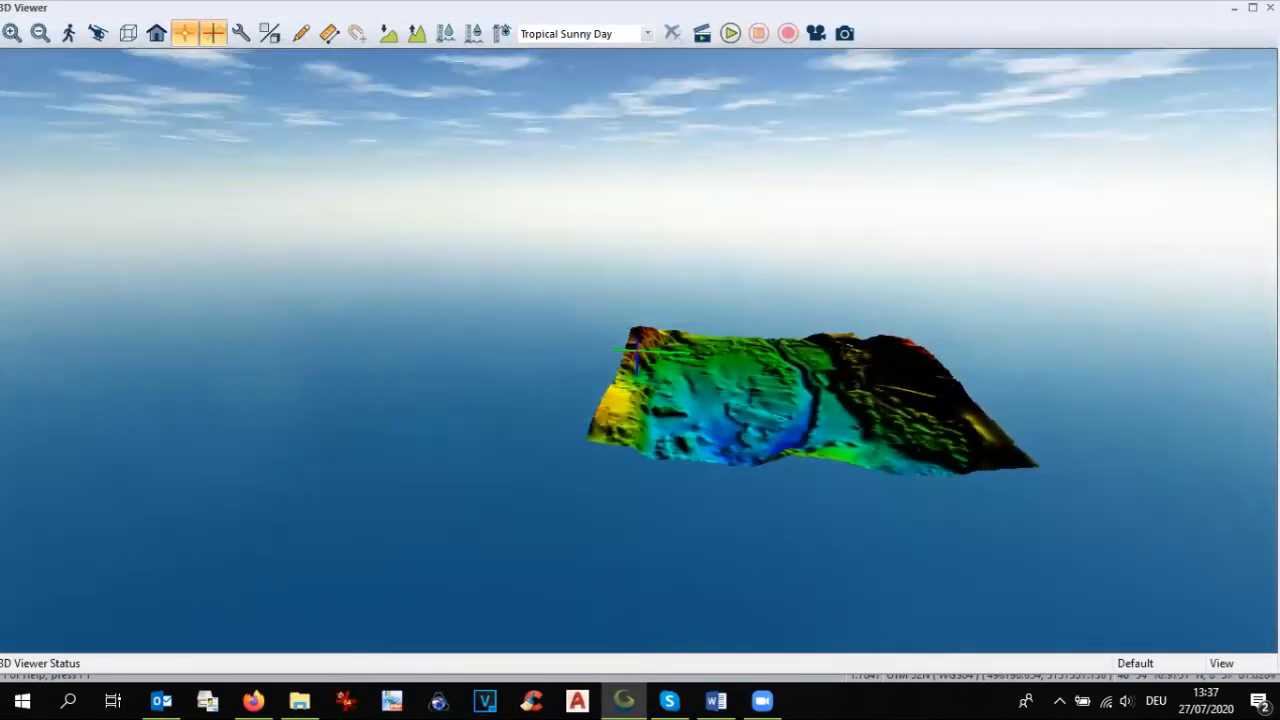
click(1270, 7)
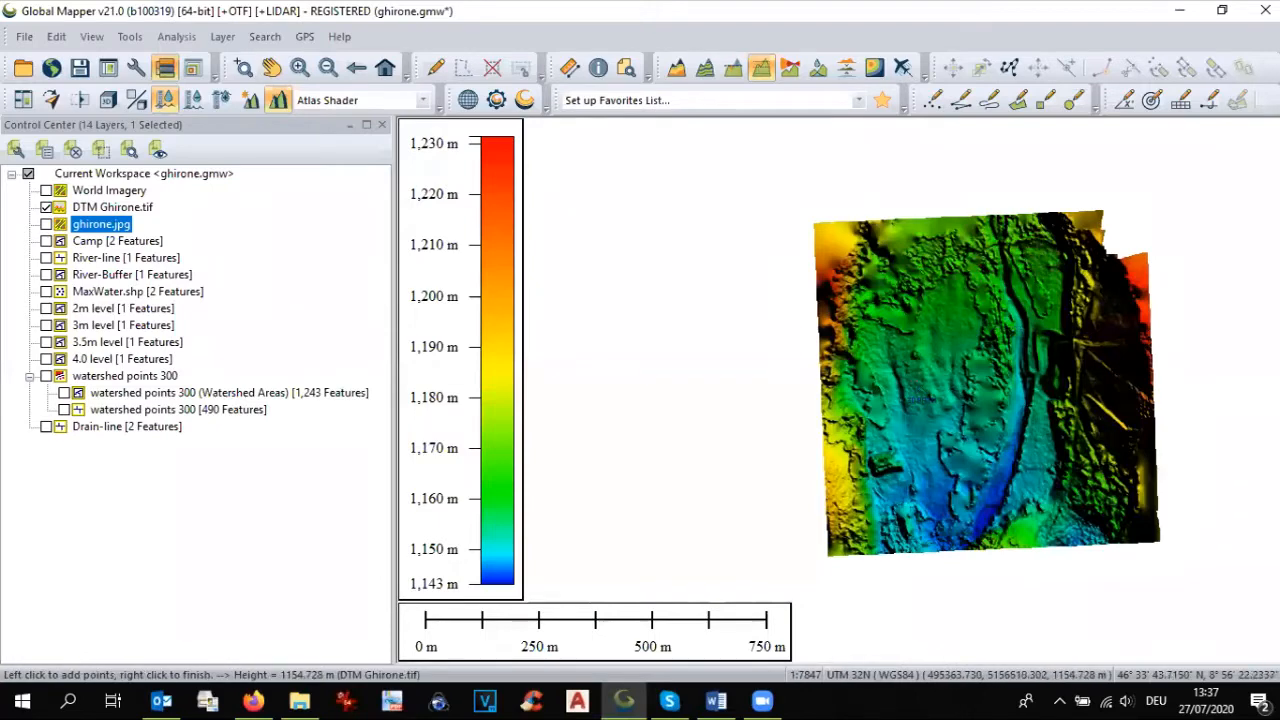
Step: Load SRTM Worldwide Elevation Data for a wider area around the site and reorder it so DTM Ghirone.tif draws over it
scroll(960, 395, down, 1)
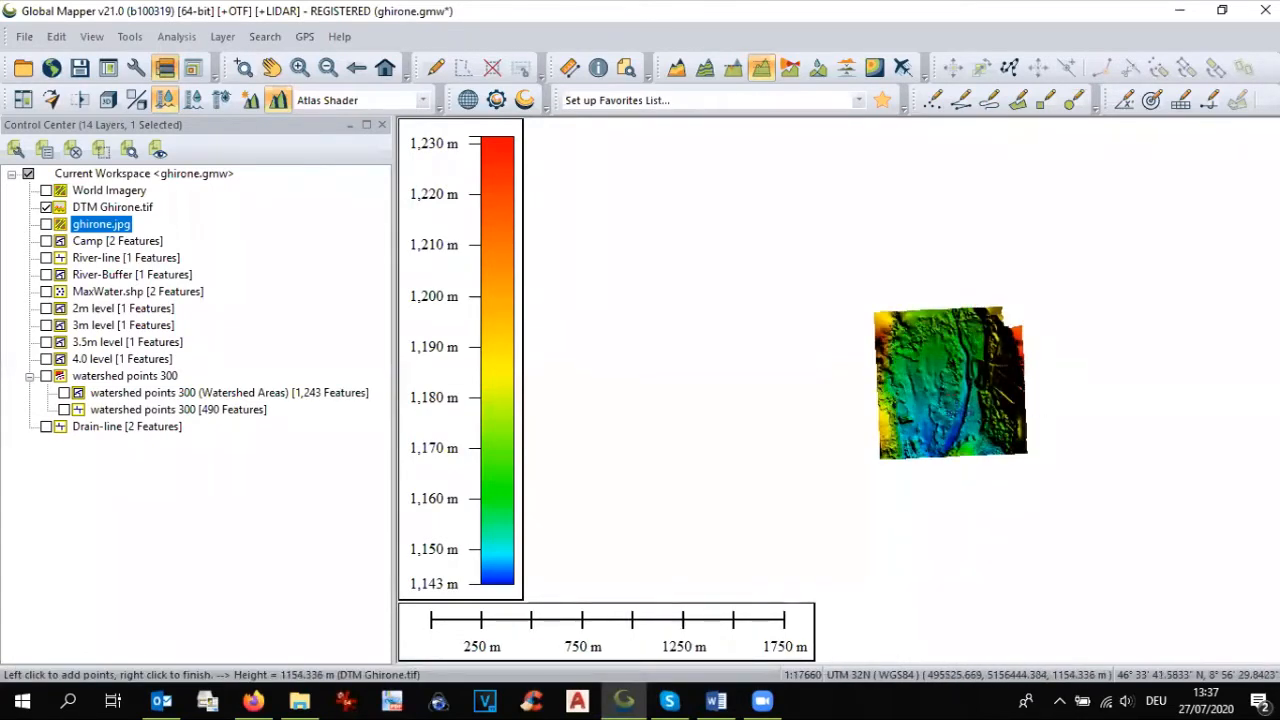
click(51, 69)
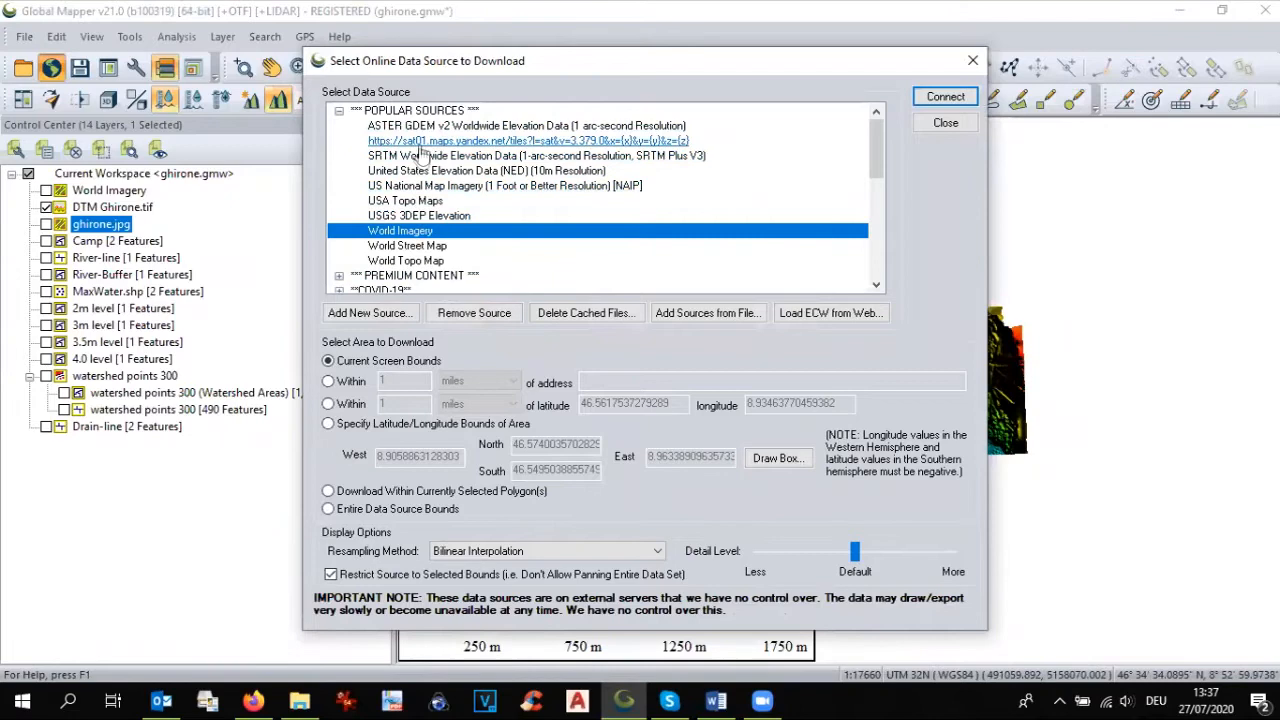
click(430, 156)
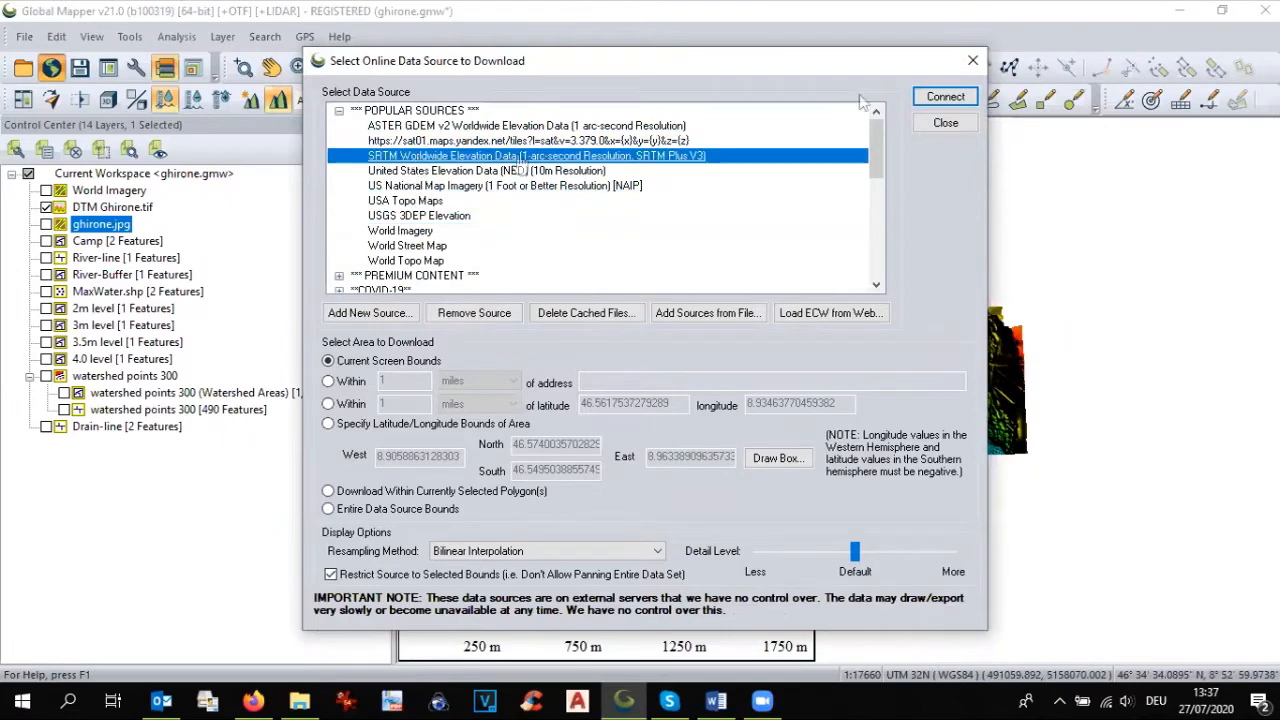
click(945, 97)
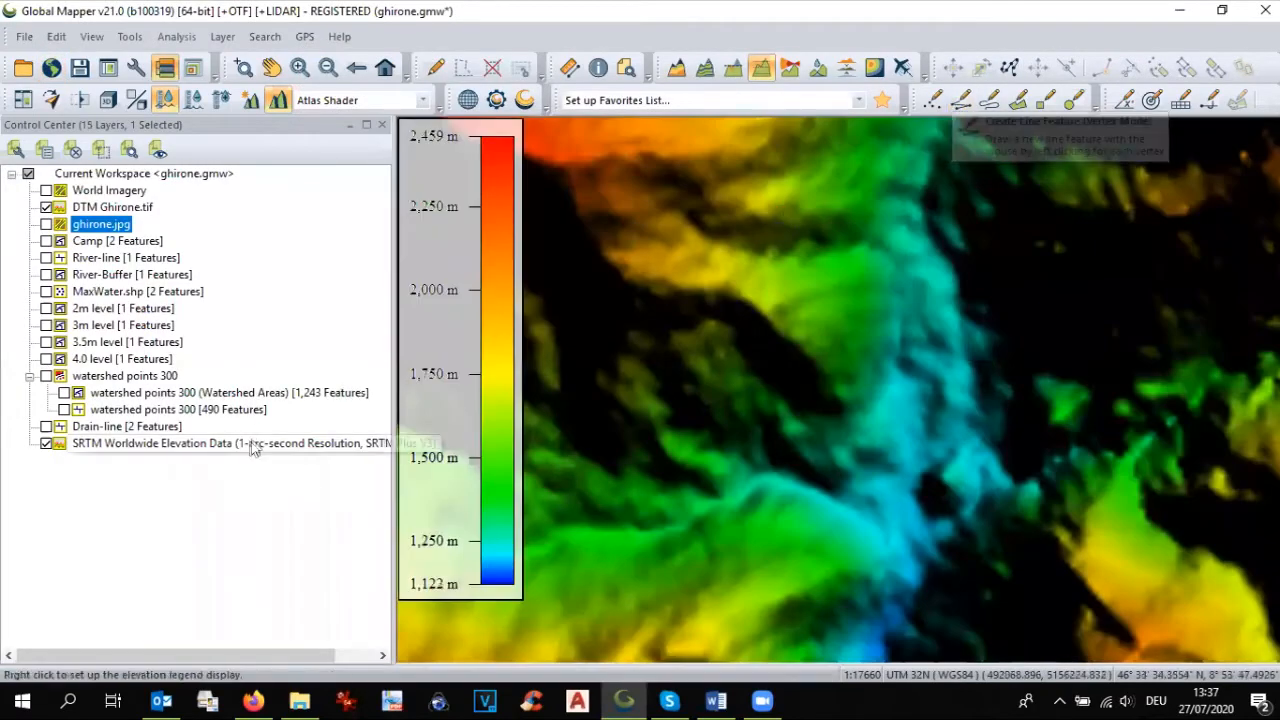
drag(155, 450, 193, 209)
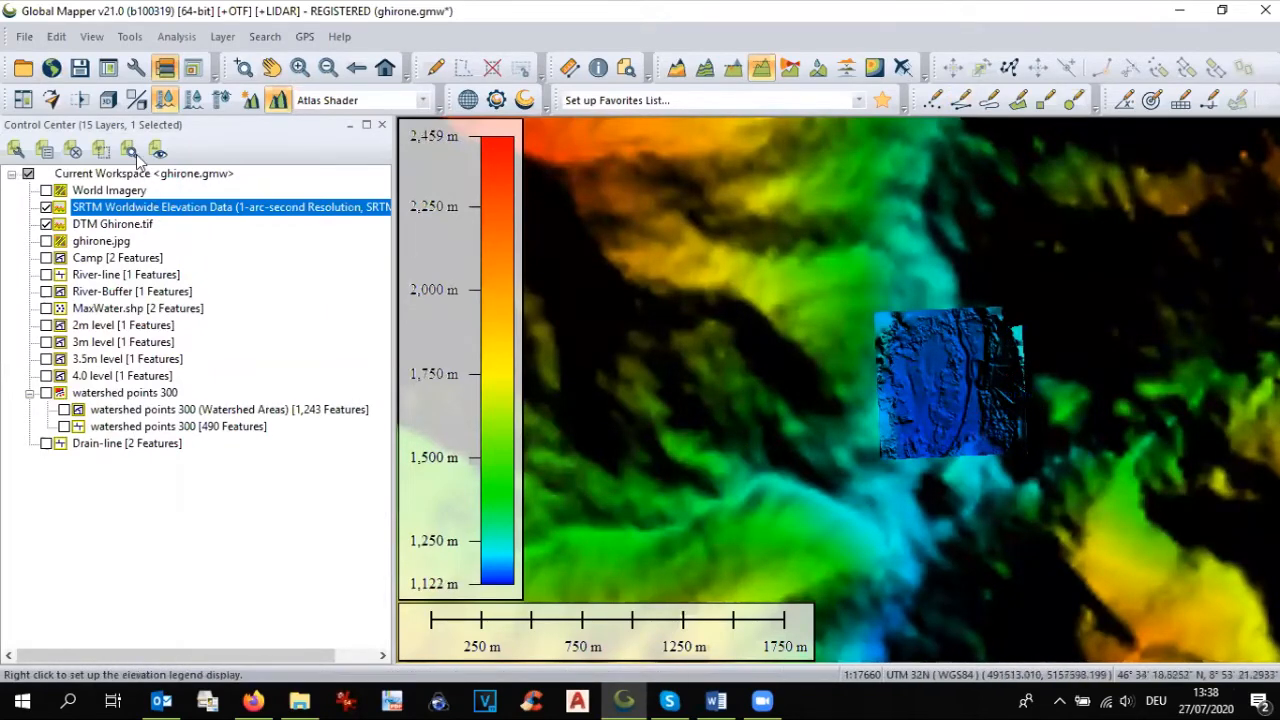
Step: Examine the combined SRTM and DTM terrain in 3D, checking how the site sits between the valley slopes, and close the 3D view
click(109, 101)
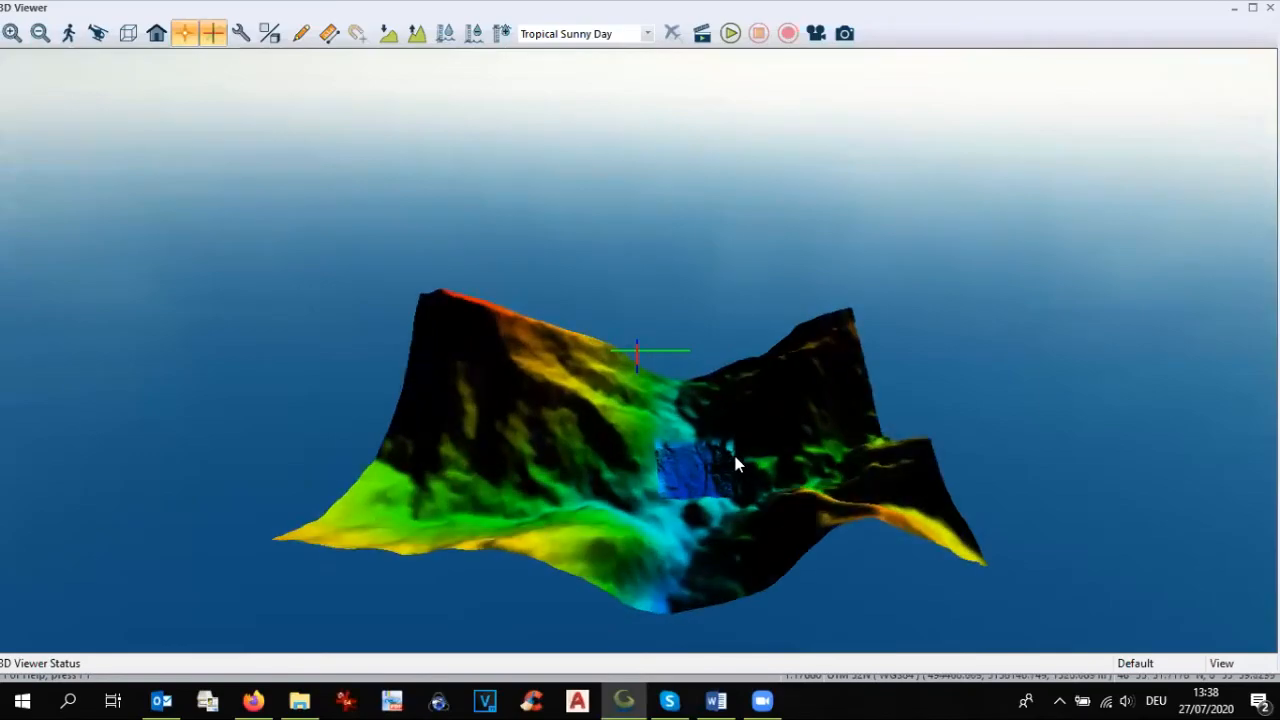
drag(735, 463, 712, 536)
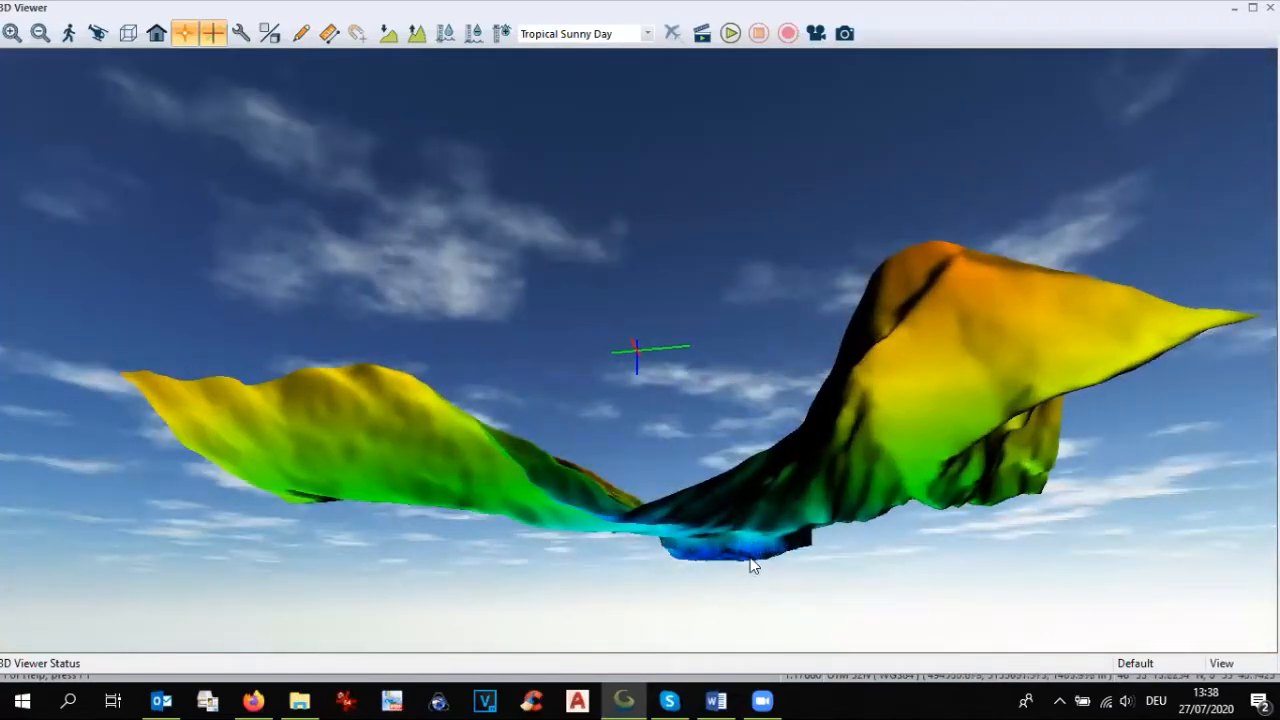
drag(753, 526, 800, 655)
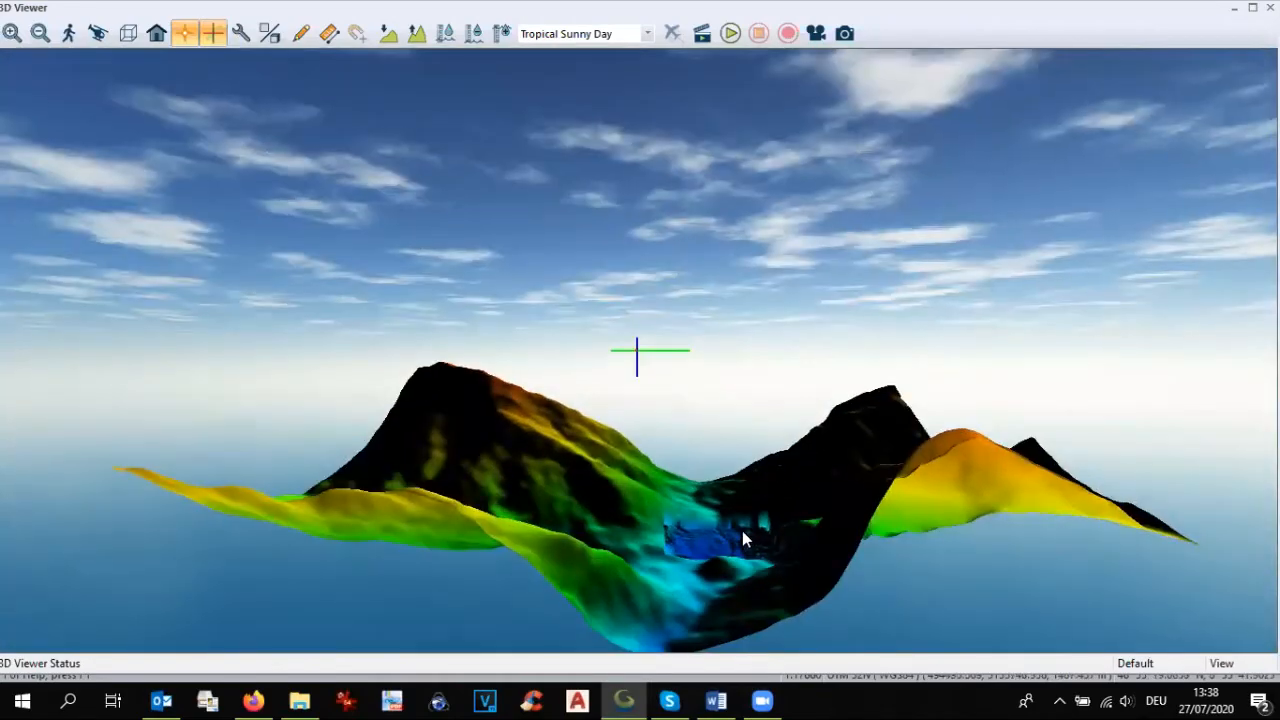
scroll(770, 447, down, 4)
drag(770, 596, 678, 483)
scroll(680, 483, up, 4)
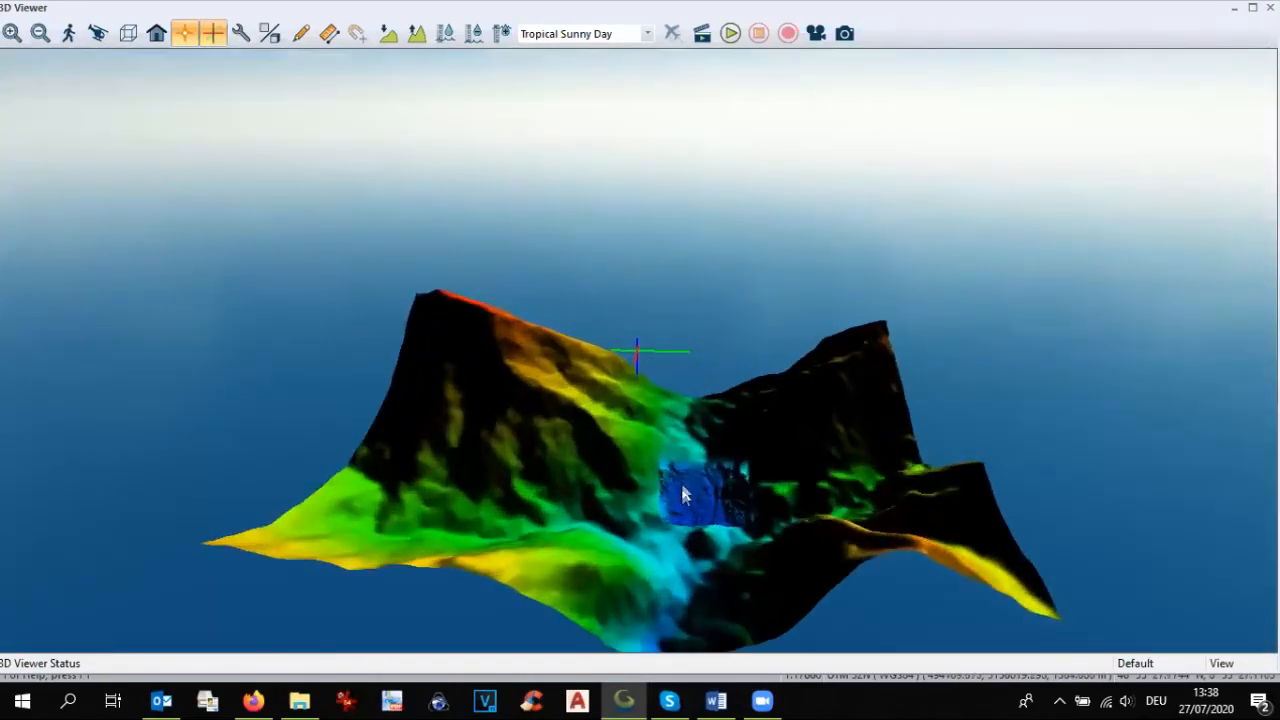
scroll(751, 547, up, 3)
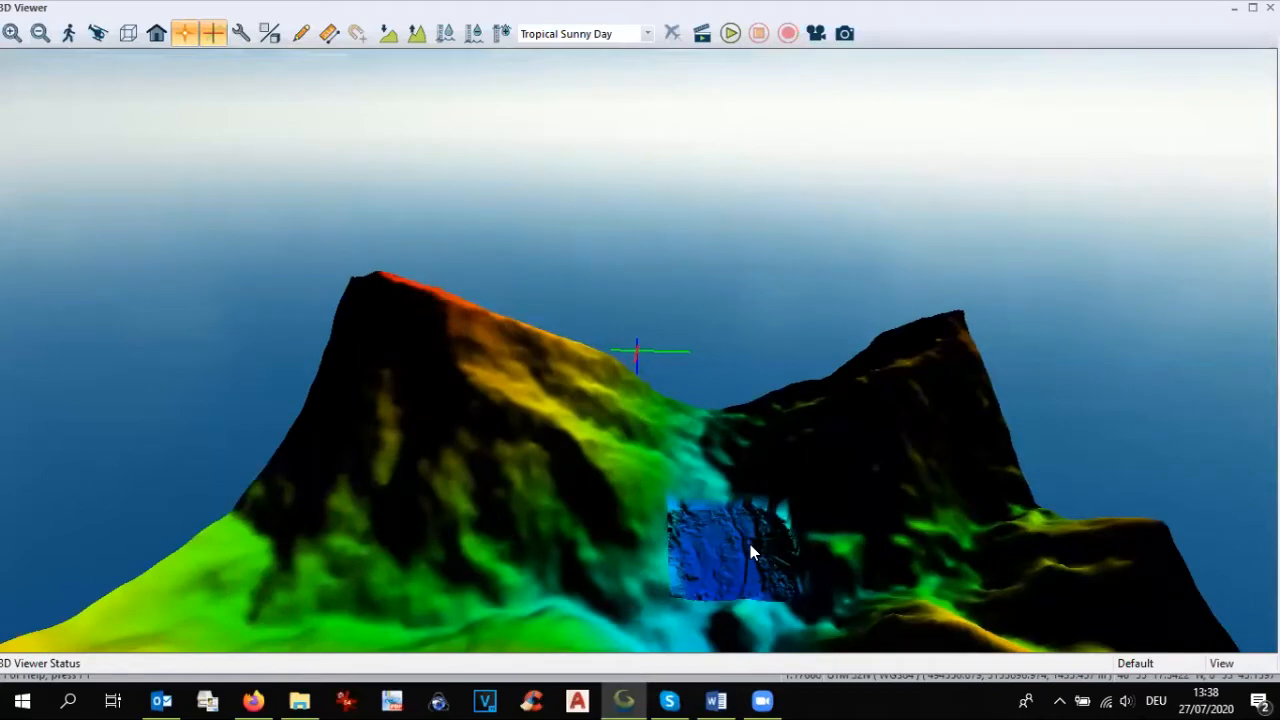
drag(750, 544, 761, 495)
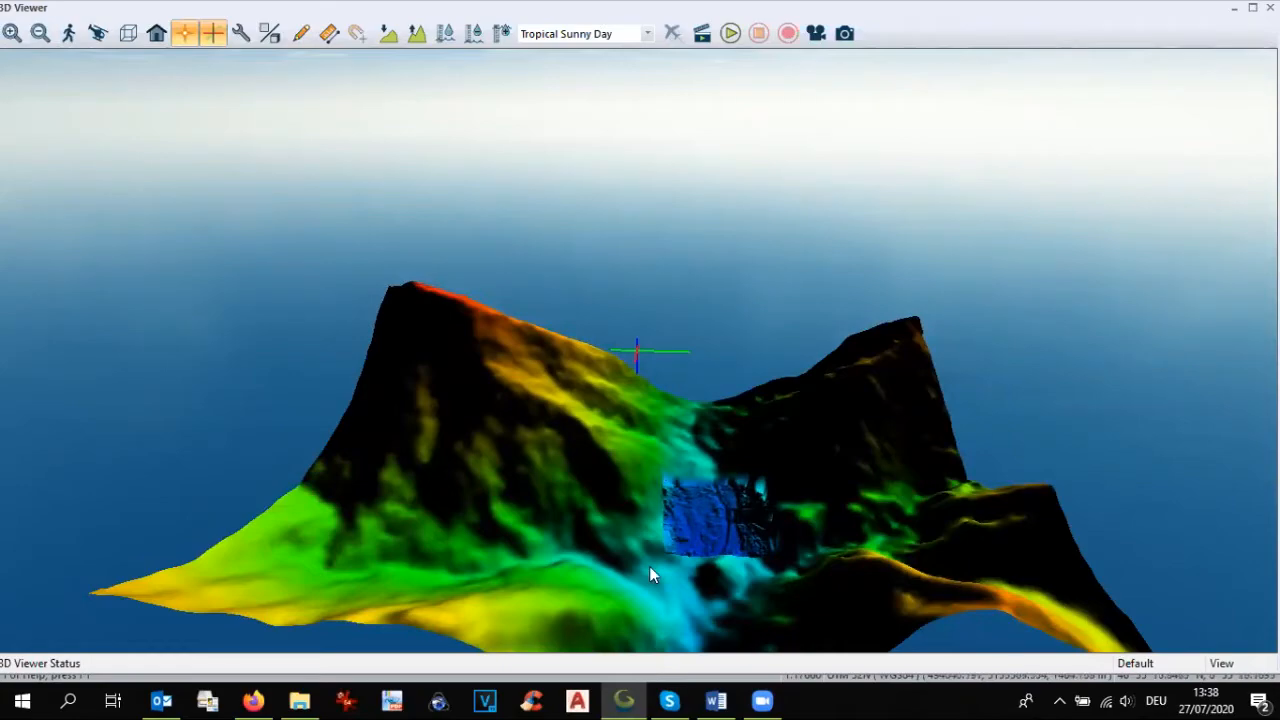
scroll(700, 570, up, 2)
mouse_move(730, 540)
mouse_down()
mouse_move(720, 506)
mouse_move(725, 545)
mouse_up()
scroll(727, 562, up, 1)
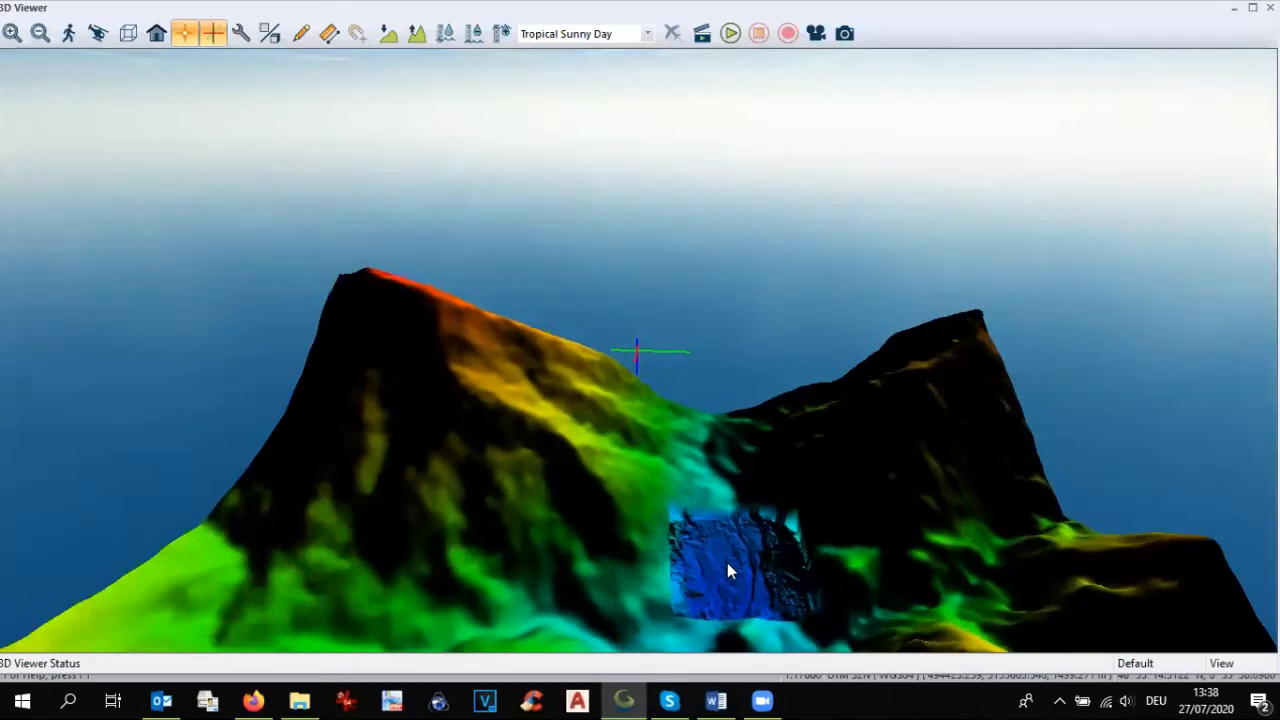
scroll(761, 435, down, 2)
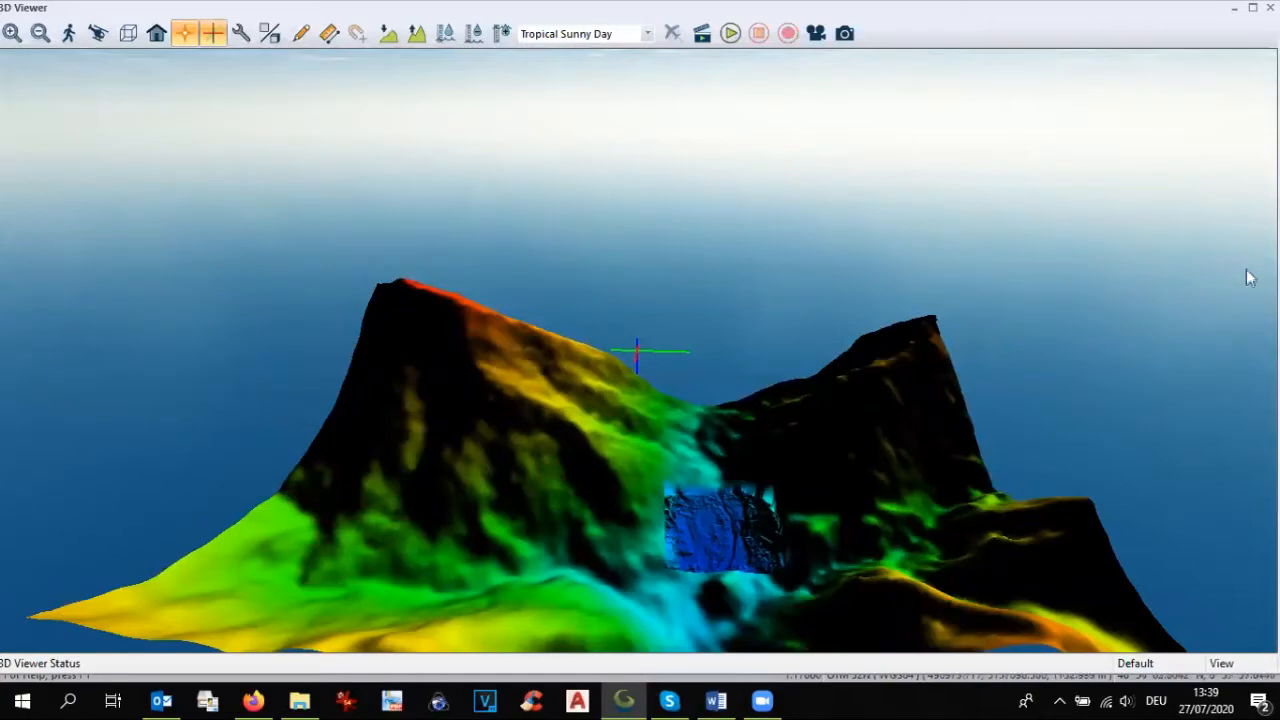
click(1270, 7)
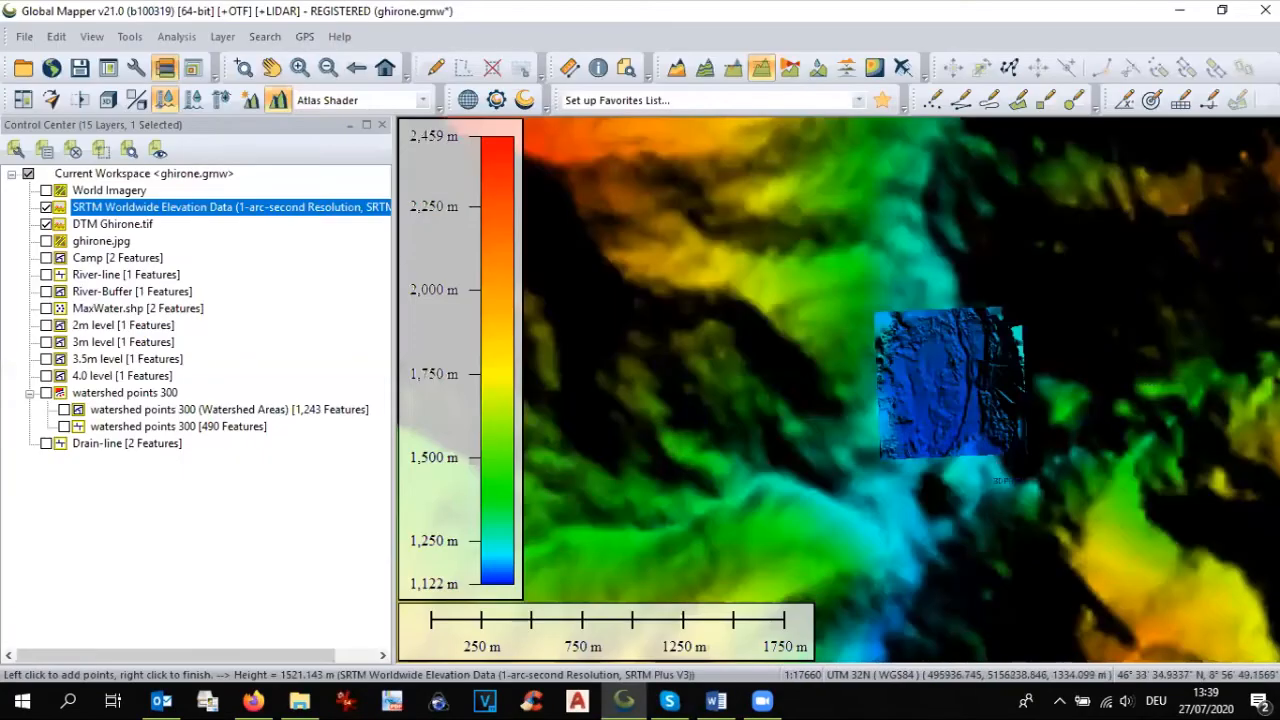
Step: Place a point feature named A in the western part of the DTM, on a new layer called REFERENCE POINT
scroll(983, 400, up, 2)
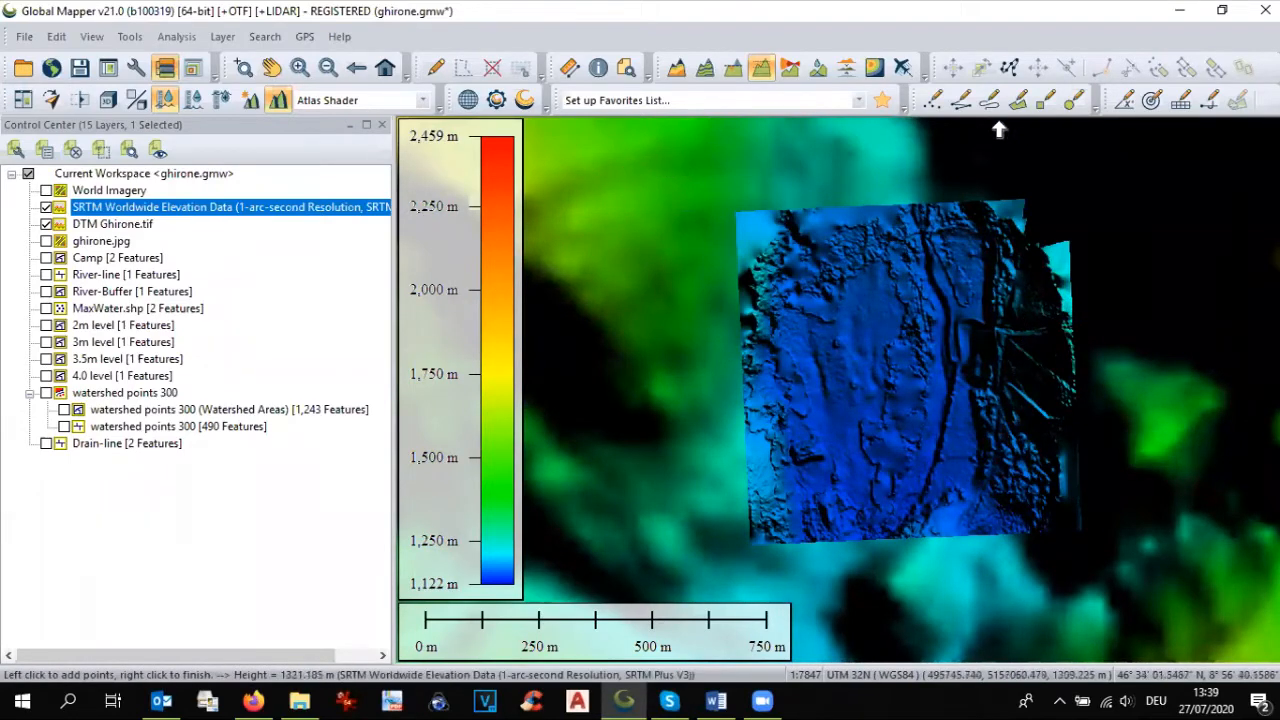
click(932, 100)
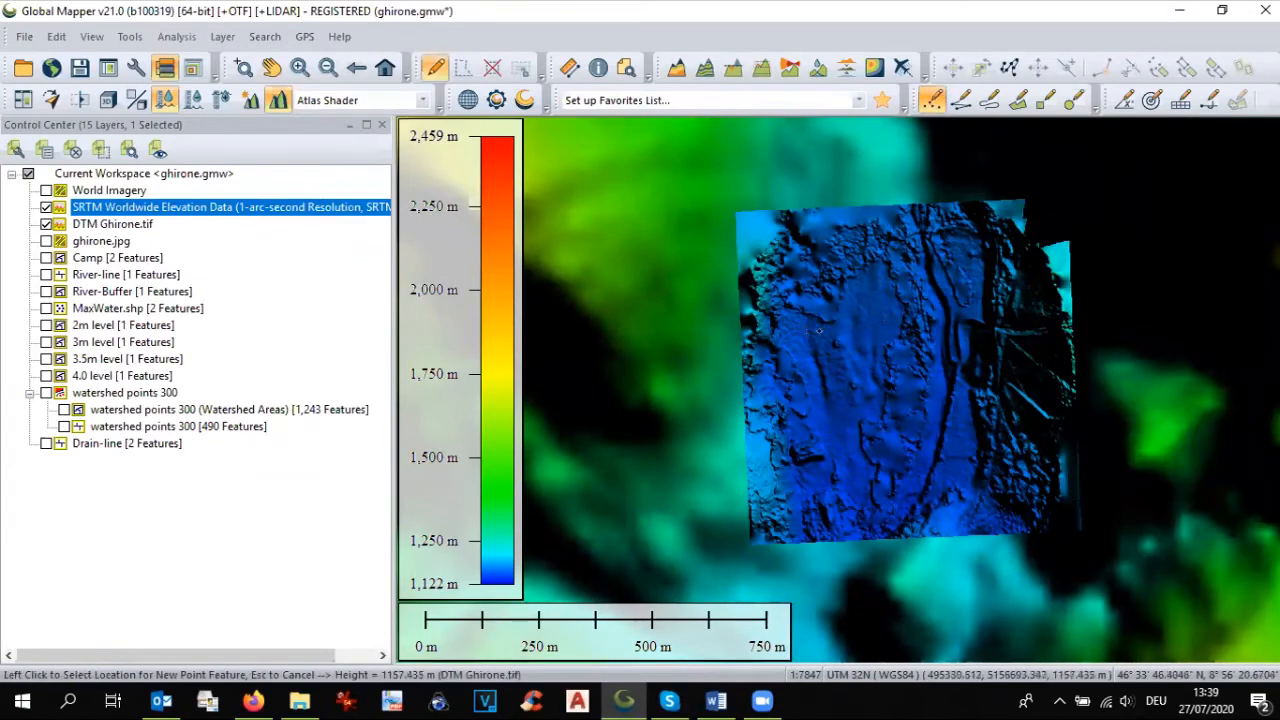
click(805, 333)
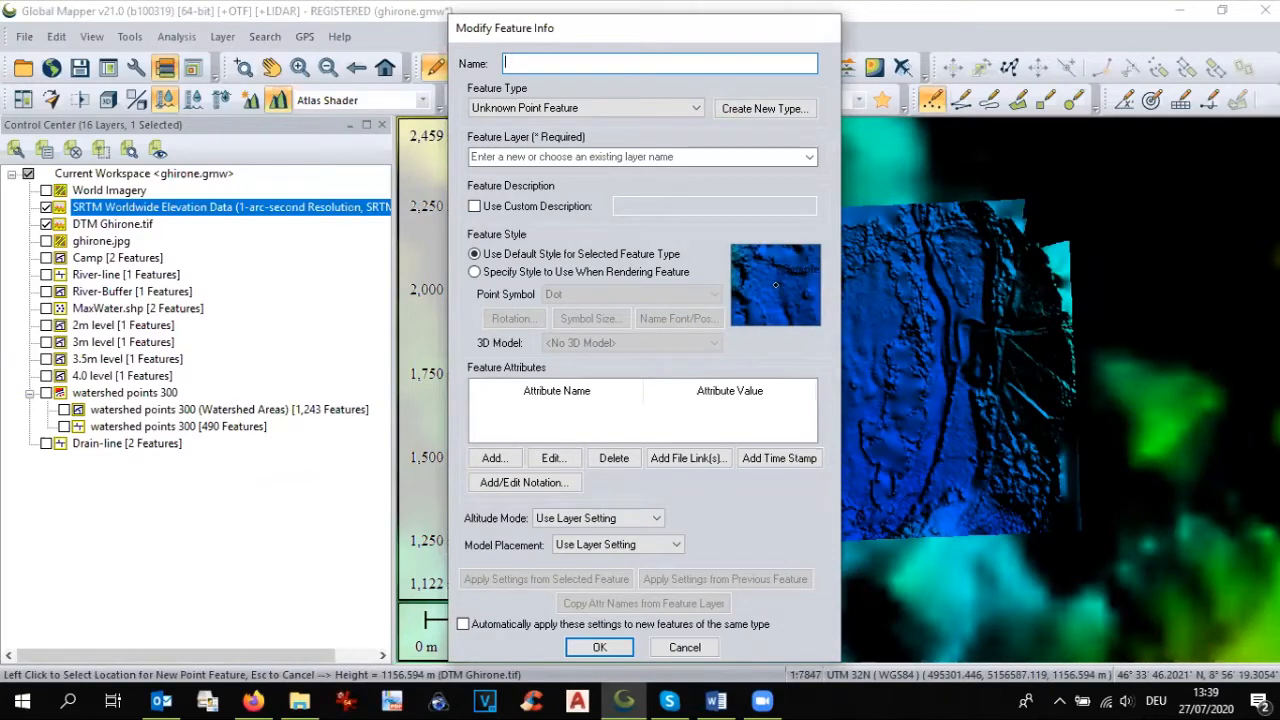
click(627, 154)
text(REFERENCE POINT)
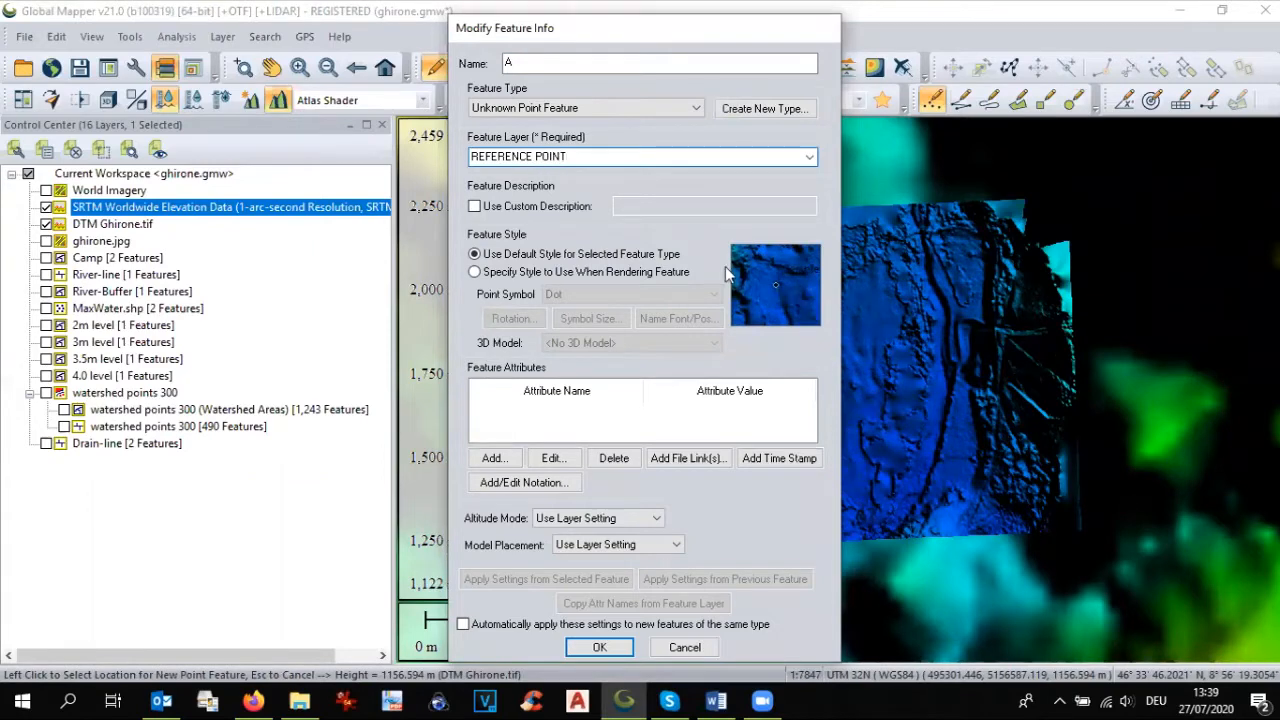
click(604, 649)
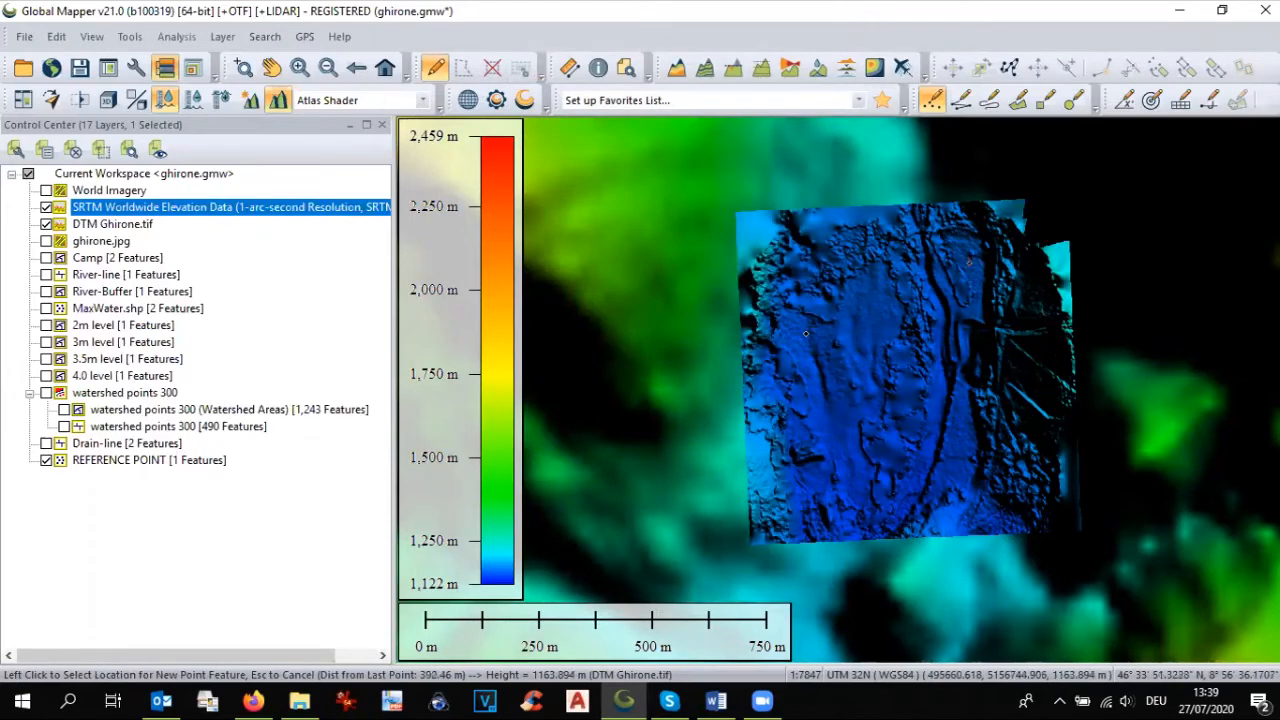
Step: Add points B and C to the REFERENCE POINT layer, in the northeastern and southeastern parts of the DTM east of the river
click(806, 333)
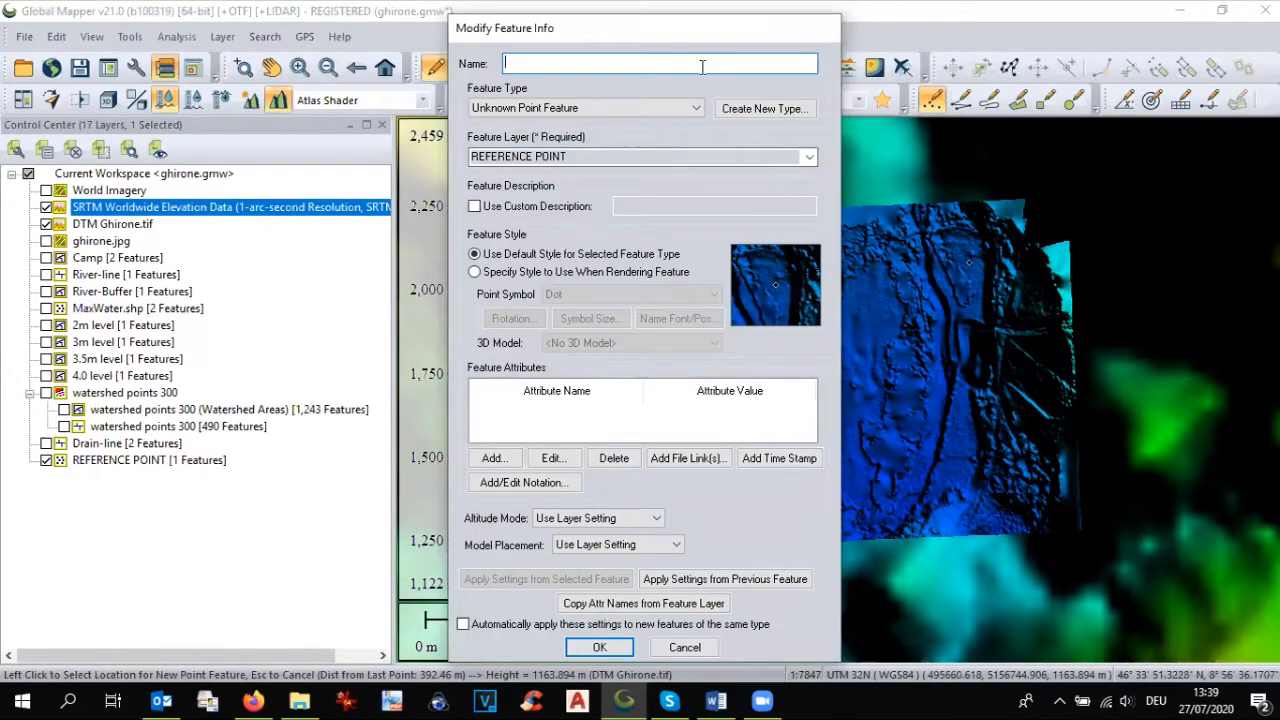
text(B)
click(600, 647)
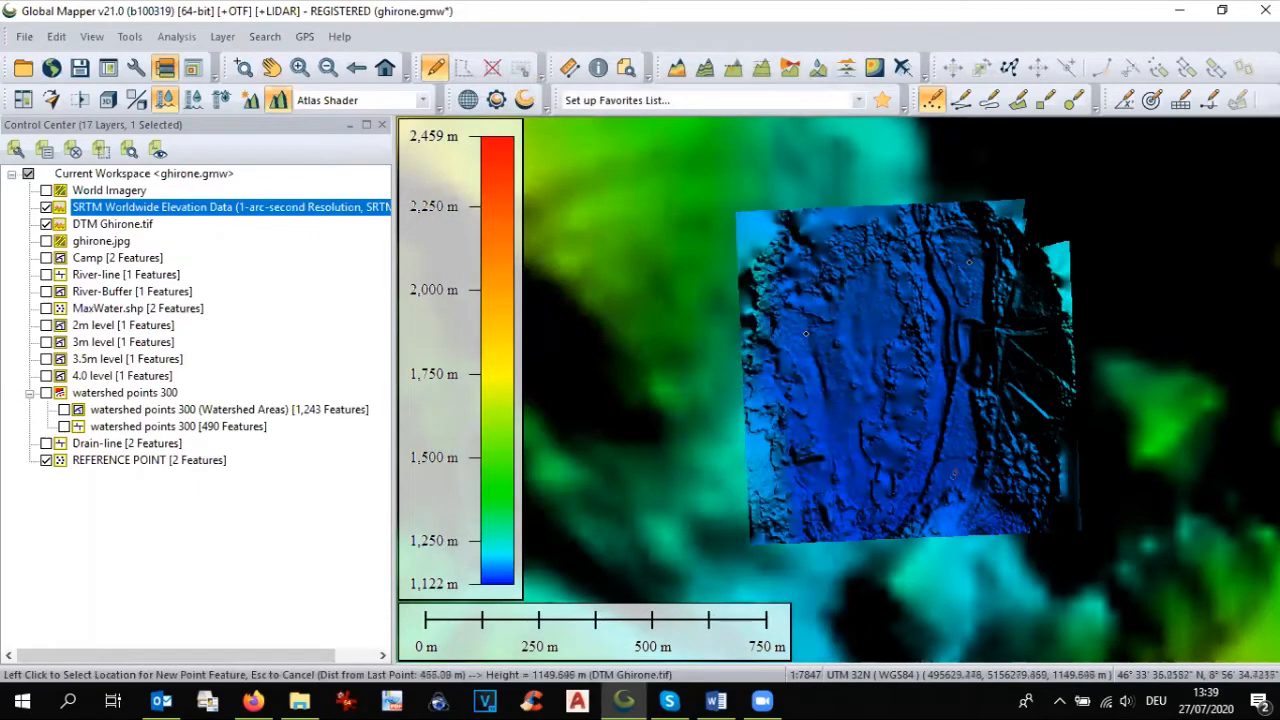
click(955, 469)
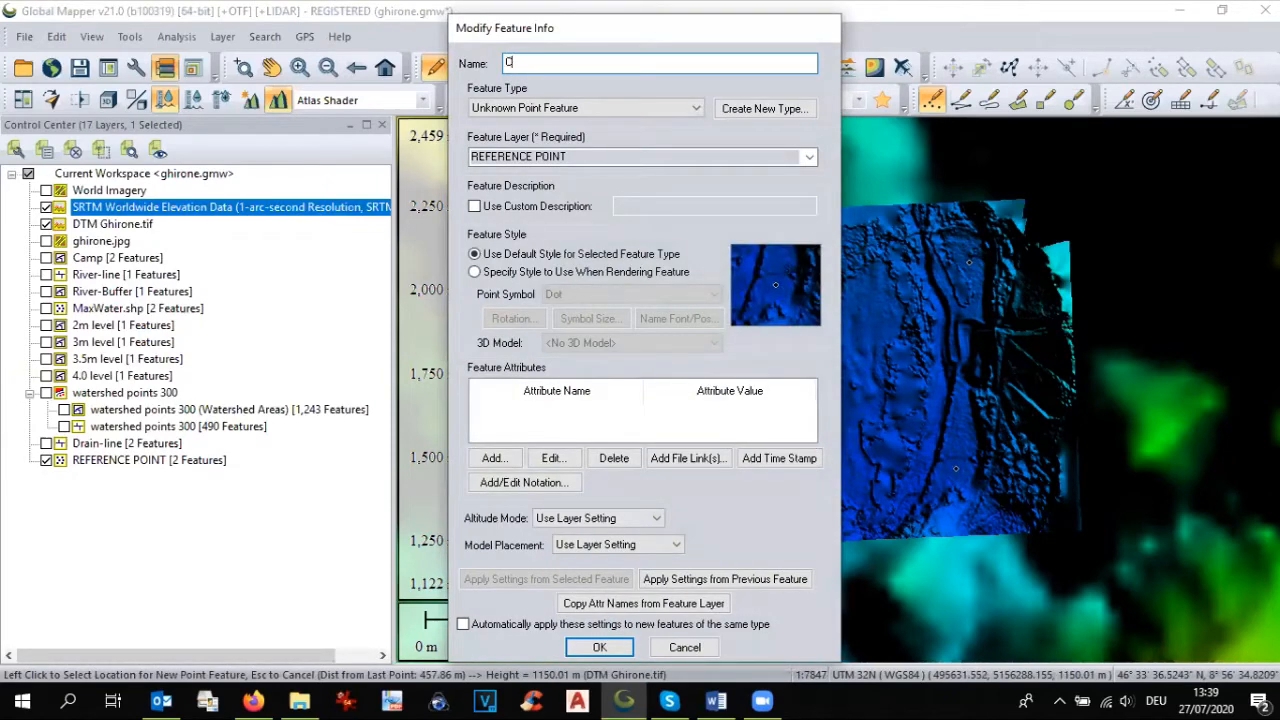
click(600, 647)
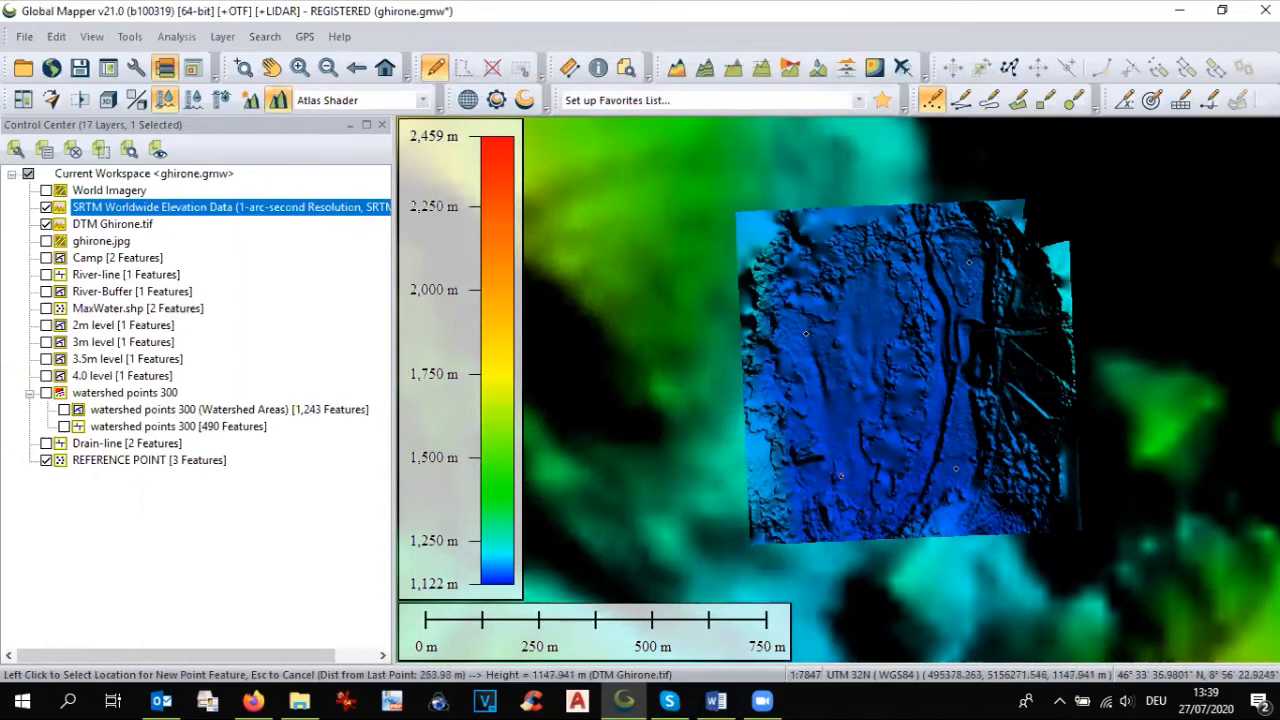
Step: Add point D to the REFERENCE POINT layer in the southwestern part of the DTM, west of the river
click(846, 468)
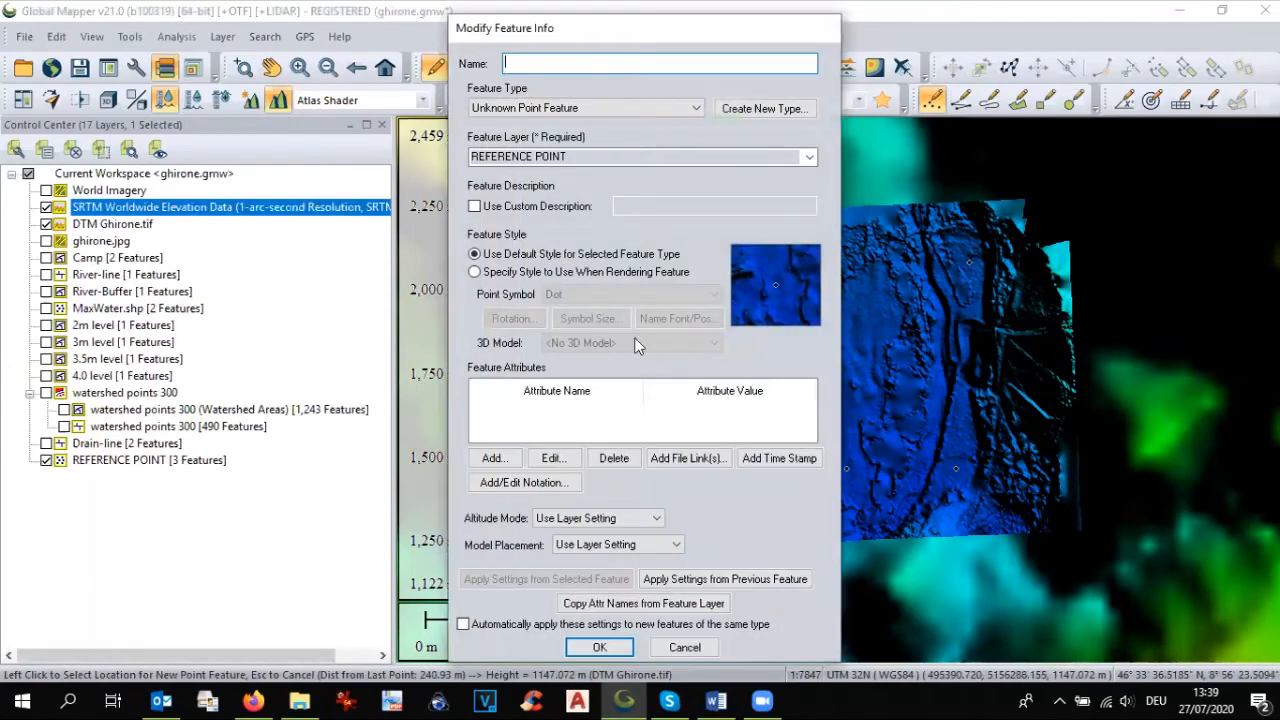
text(D)
click(601, 648)
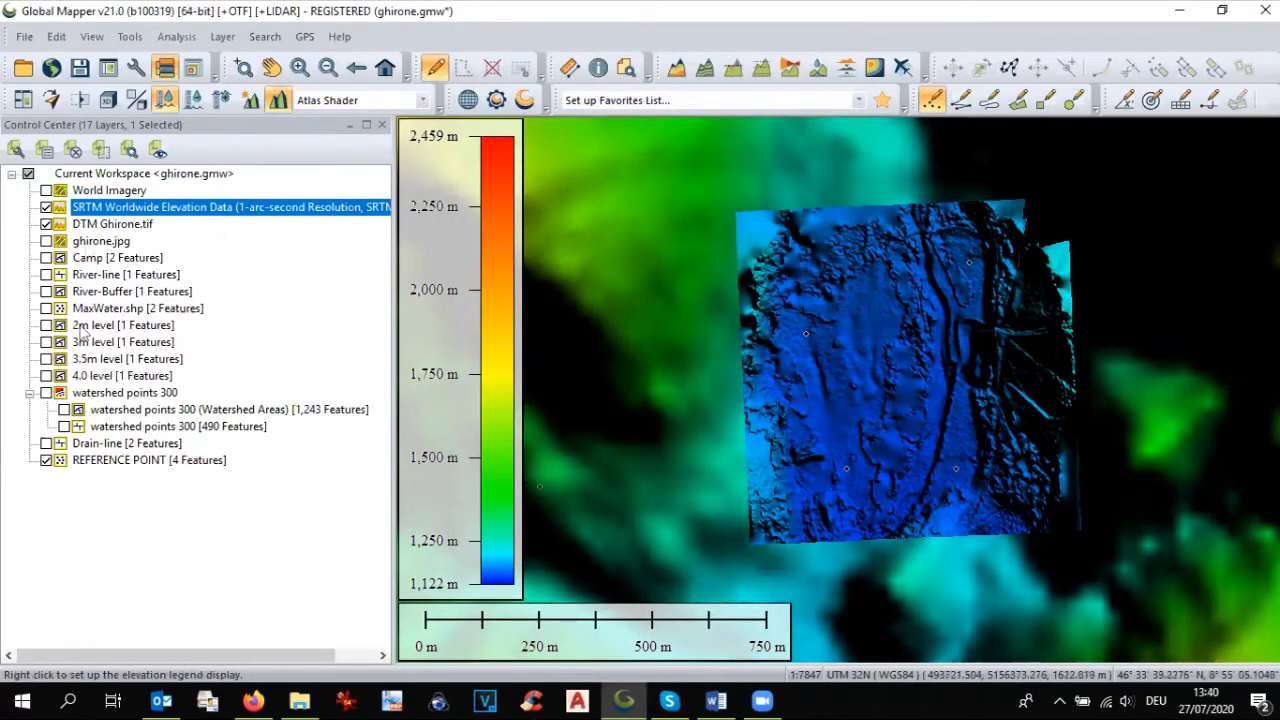
Step: Hide the SRTM elevation layer and select all four point features of the REFERENCE POINT layer
click(46, 207)
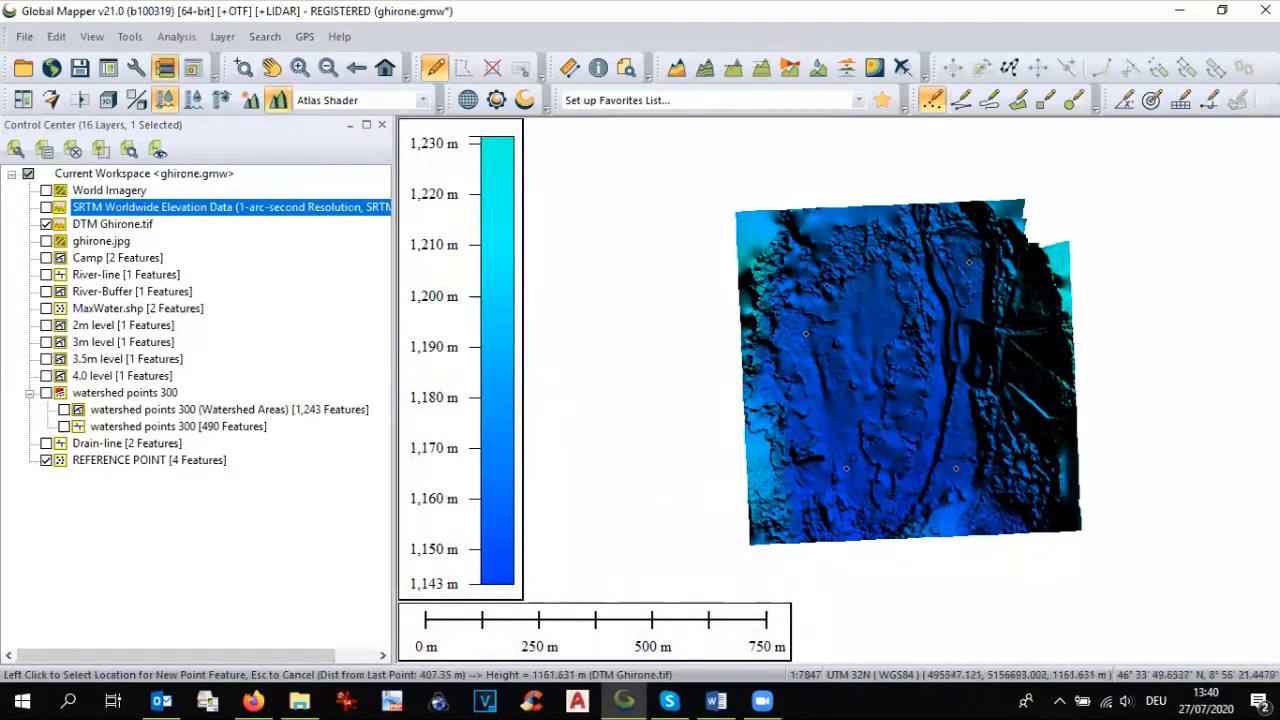
click(864, 481)
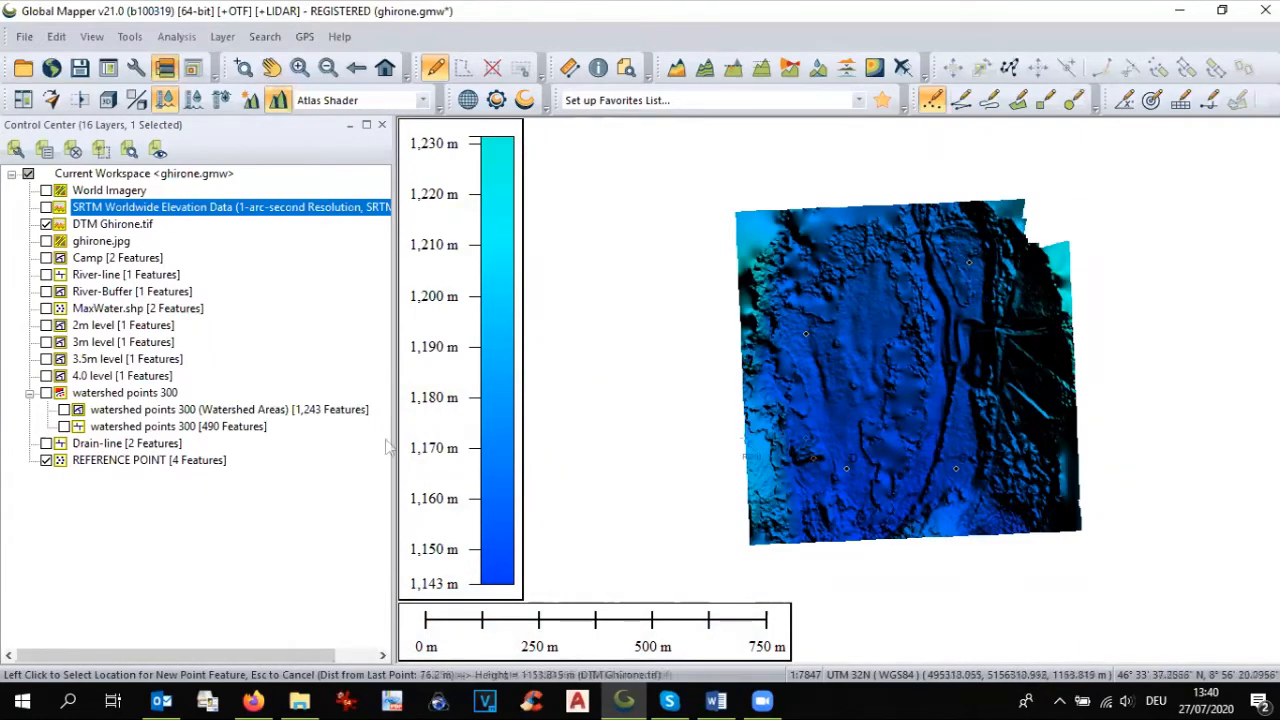
click(135, 463)
right_click(135, 463)
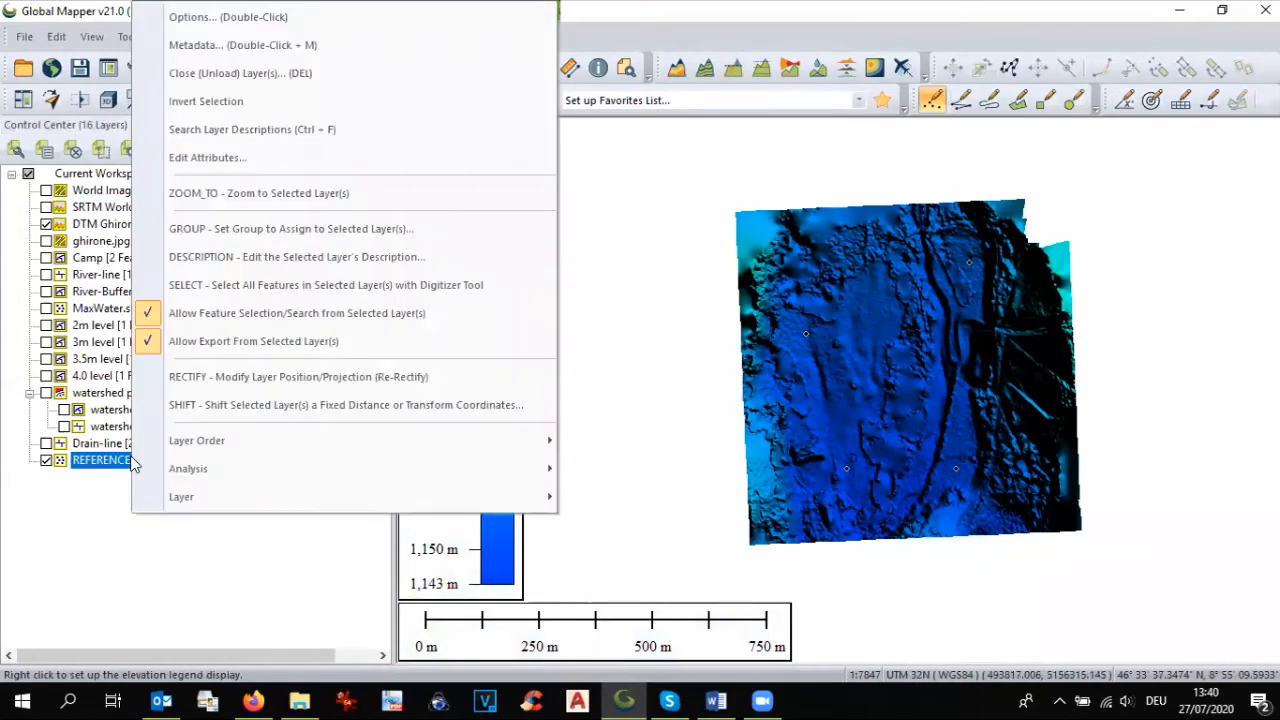
click(218, 286)
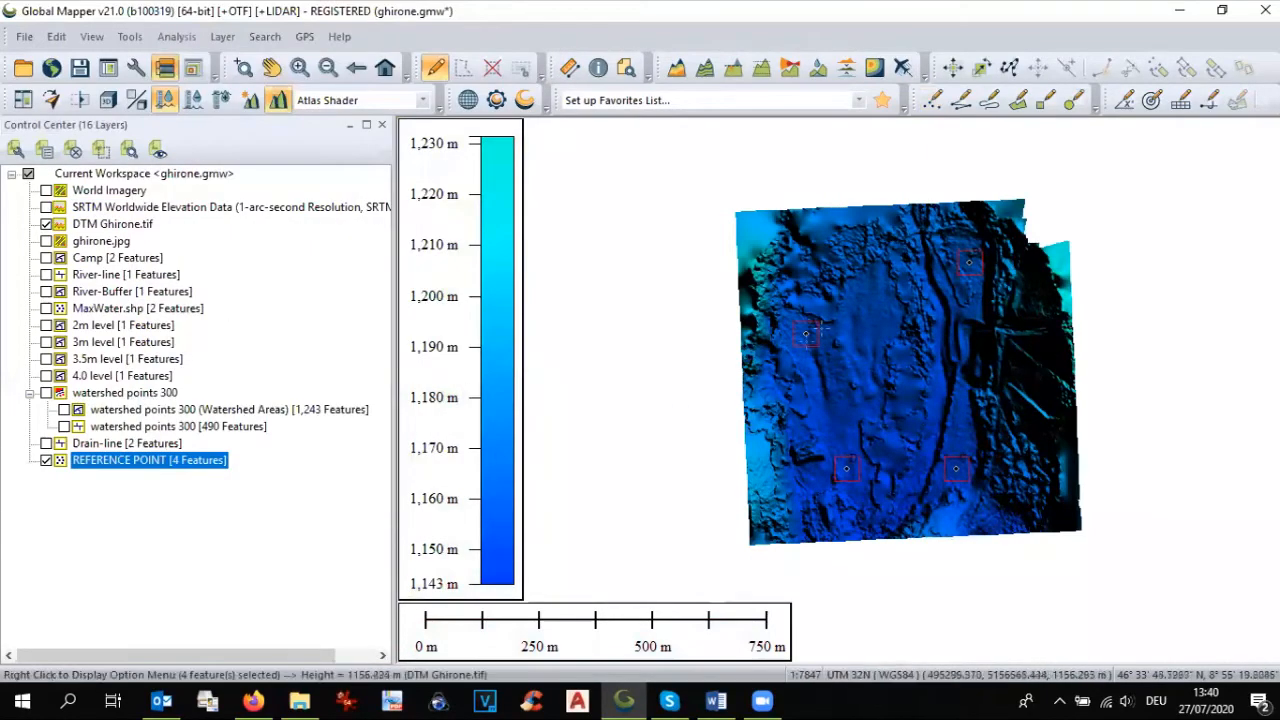
scroll(810, 337, up, 2)
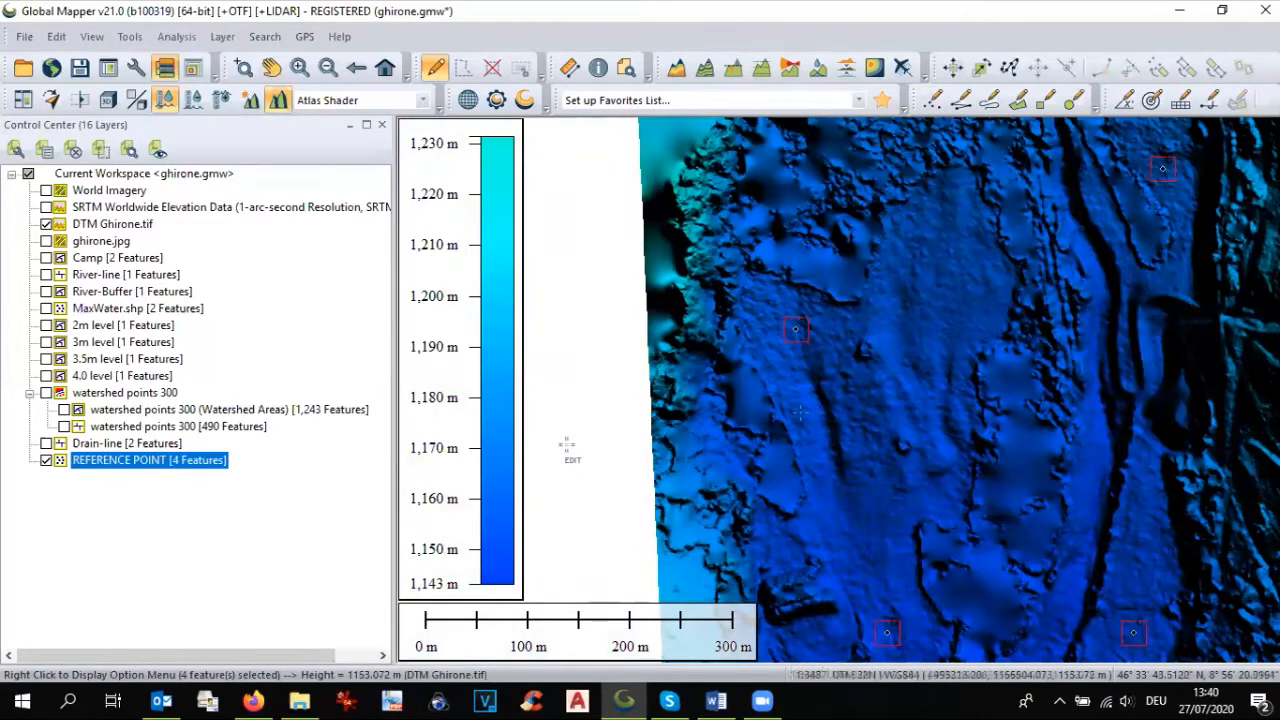
Step: Apply elevations from the visible terrain layers to the selected reference points, without a unit label
right_click(795, 340)
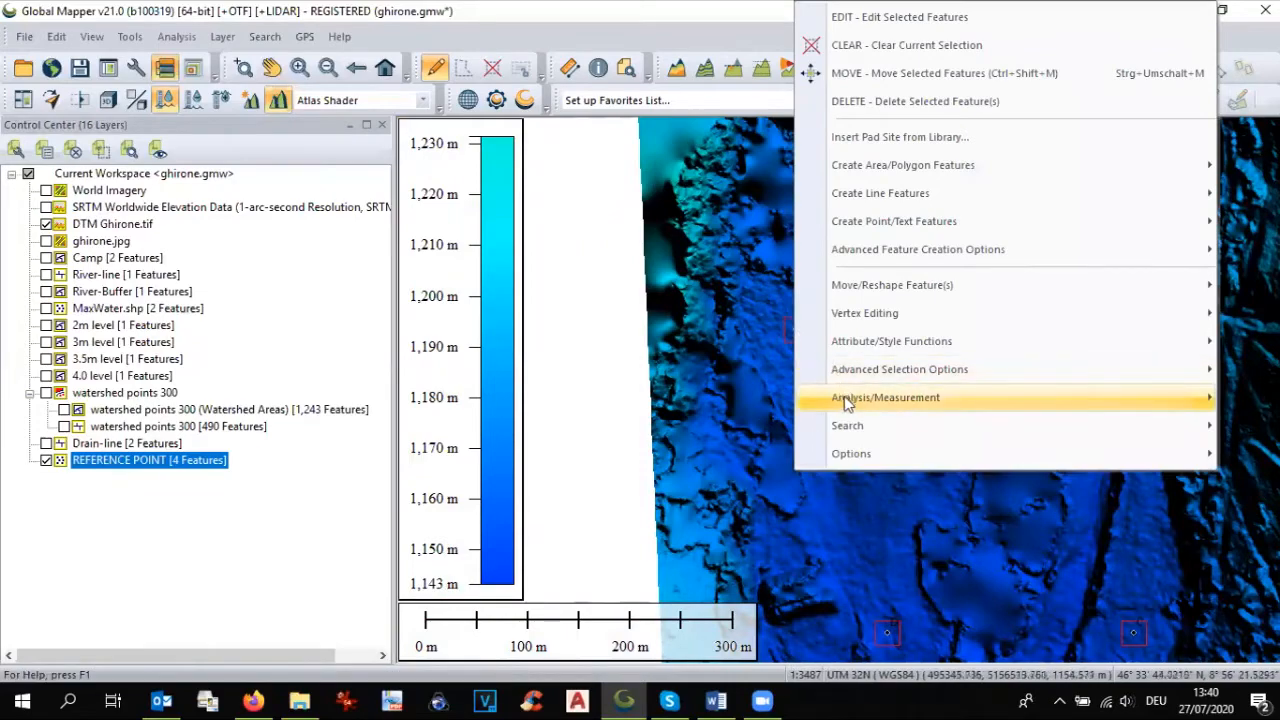
mouse_move(848, 400)
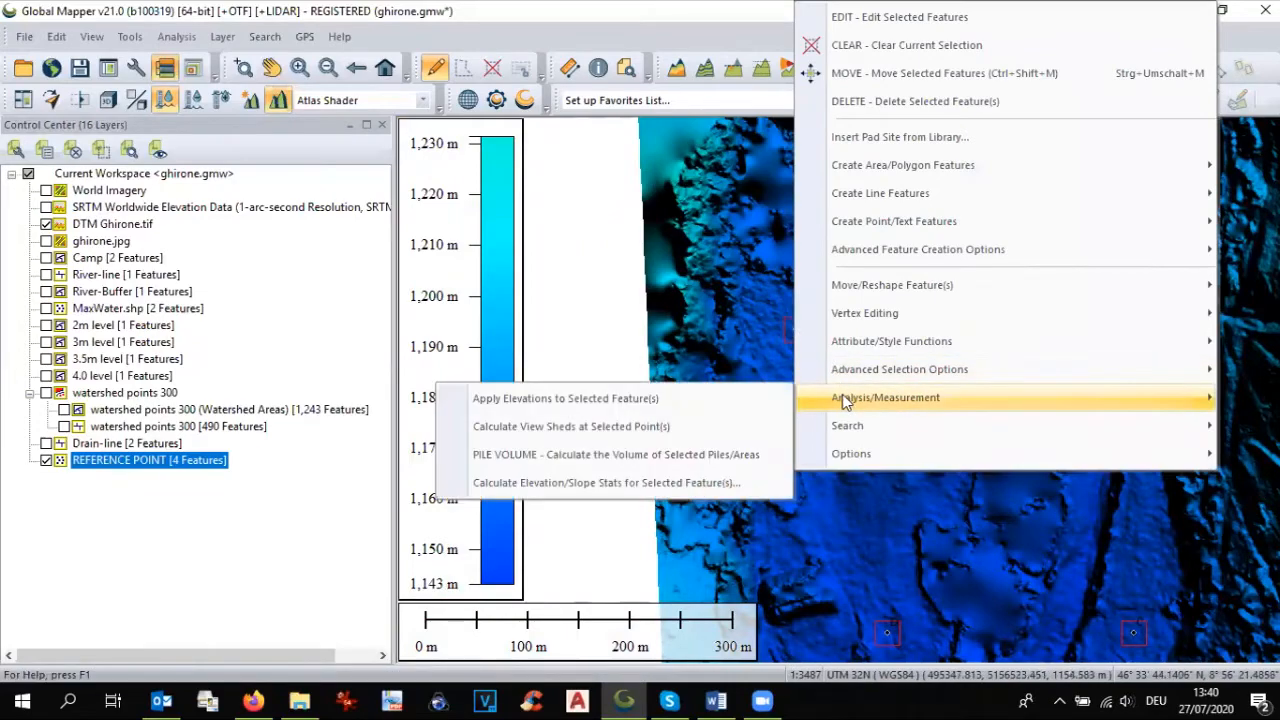
click(705, 399)
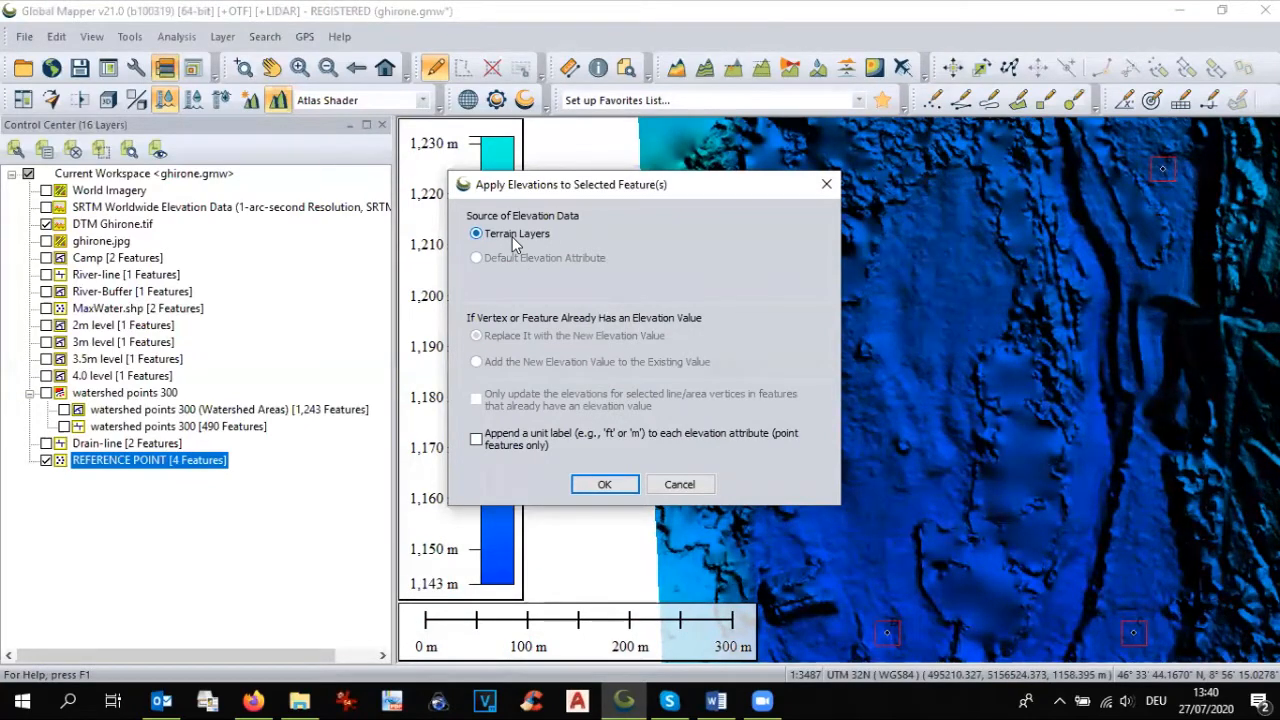
click(605, 484)
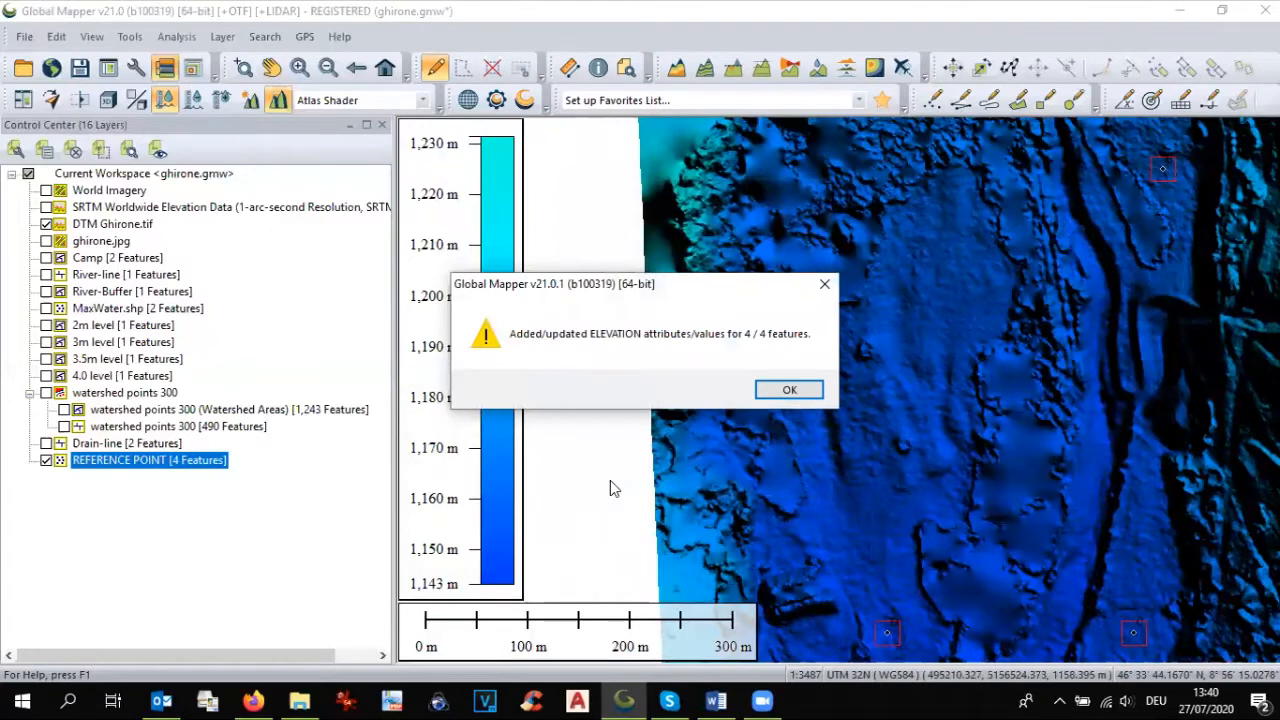
click(772, 391)
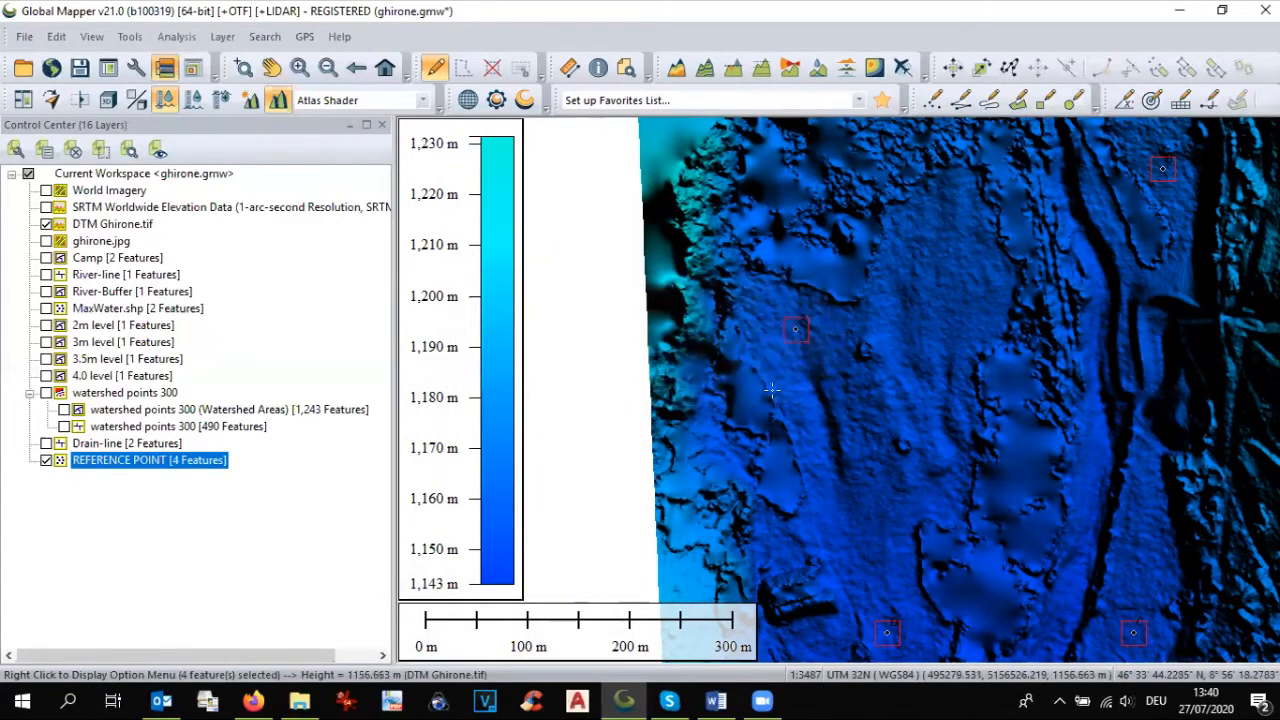
Step: Hide the DTM Ghirone.tif layer and show the feature information of point A to read its elevation
click(46, 225)
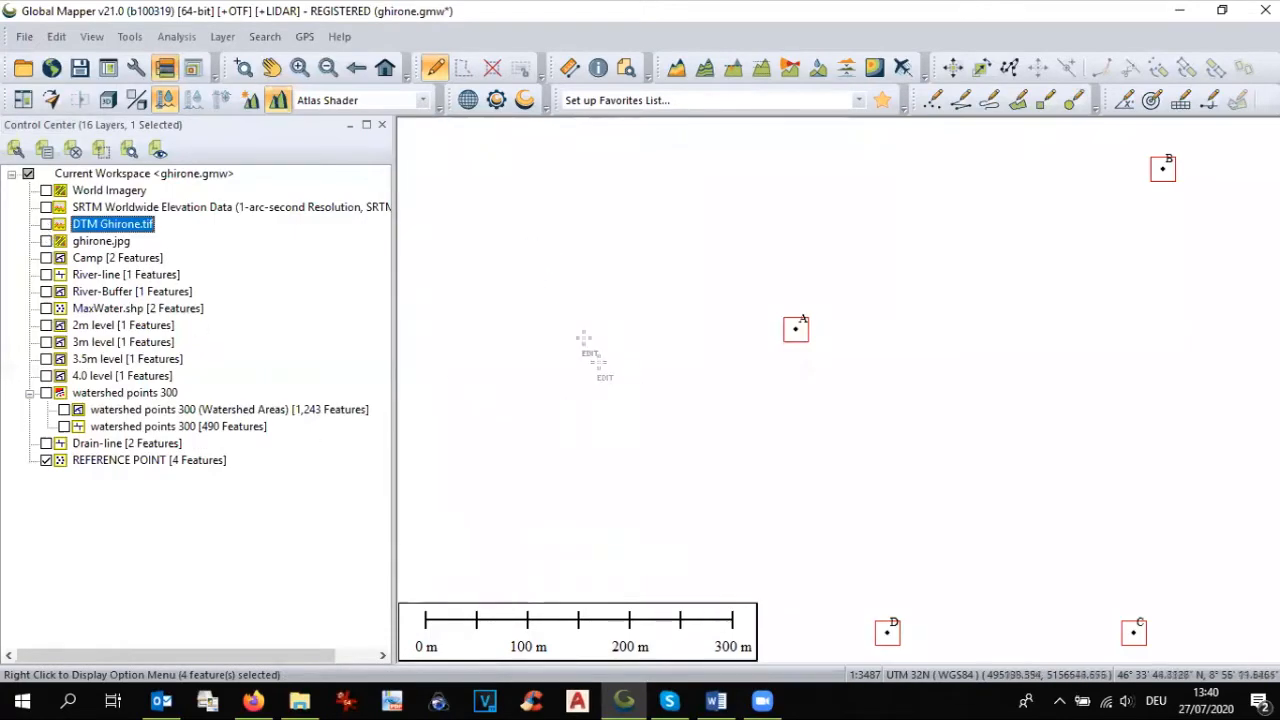
click(598, 70)
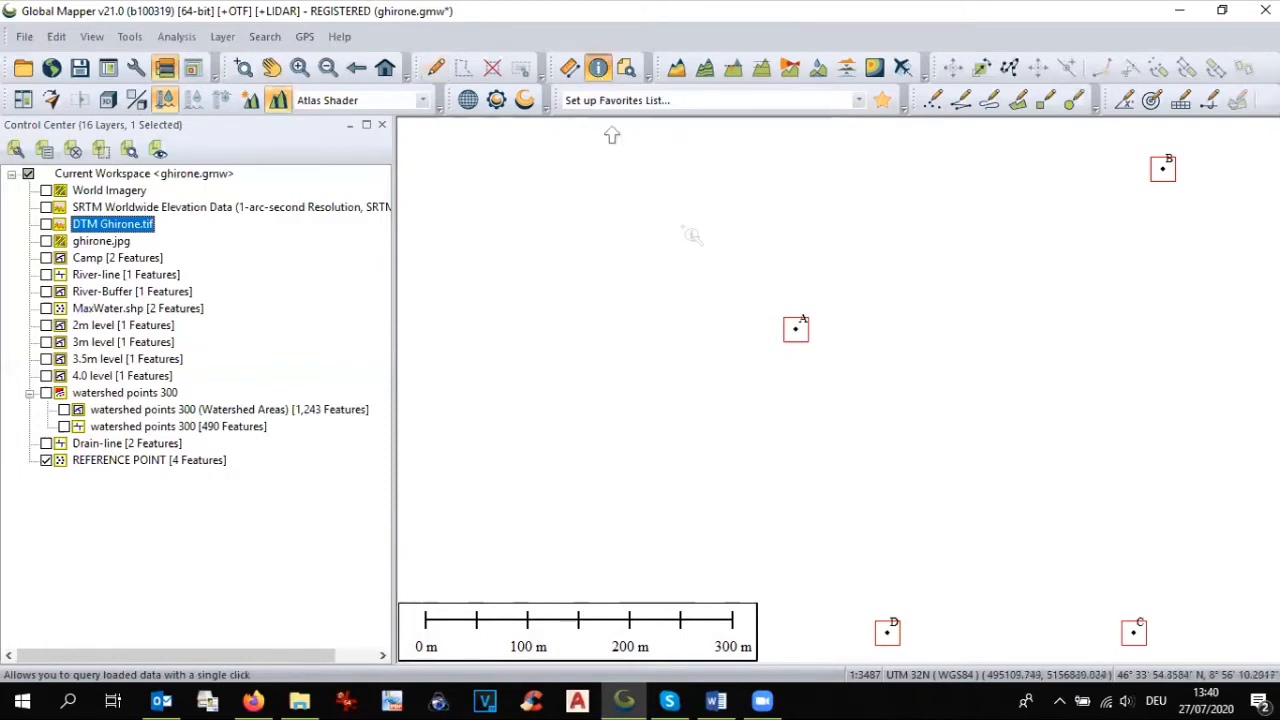
click(800, 333)
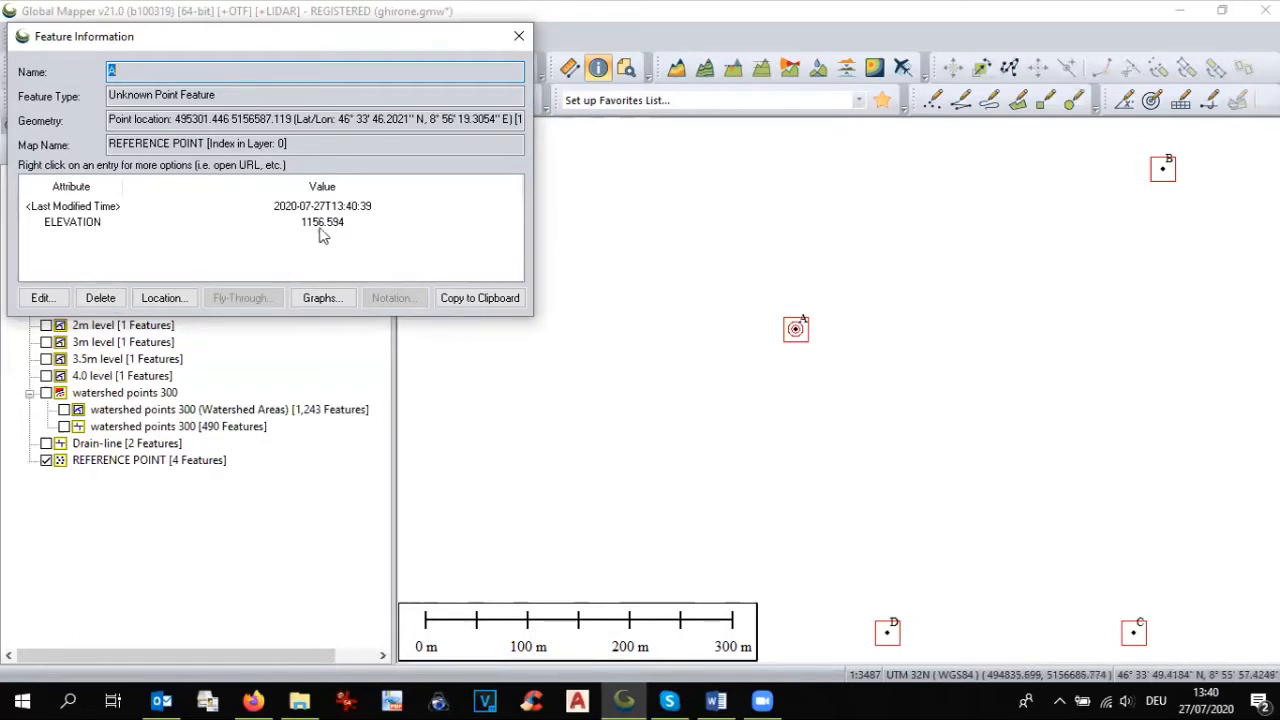
Step: Launch Excel 2016 and create a blank workbook
click(68, 700)
text(EXCE)
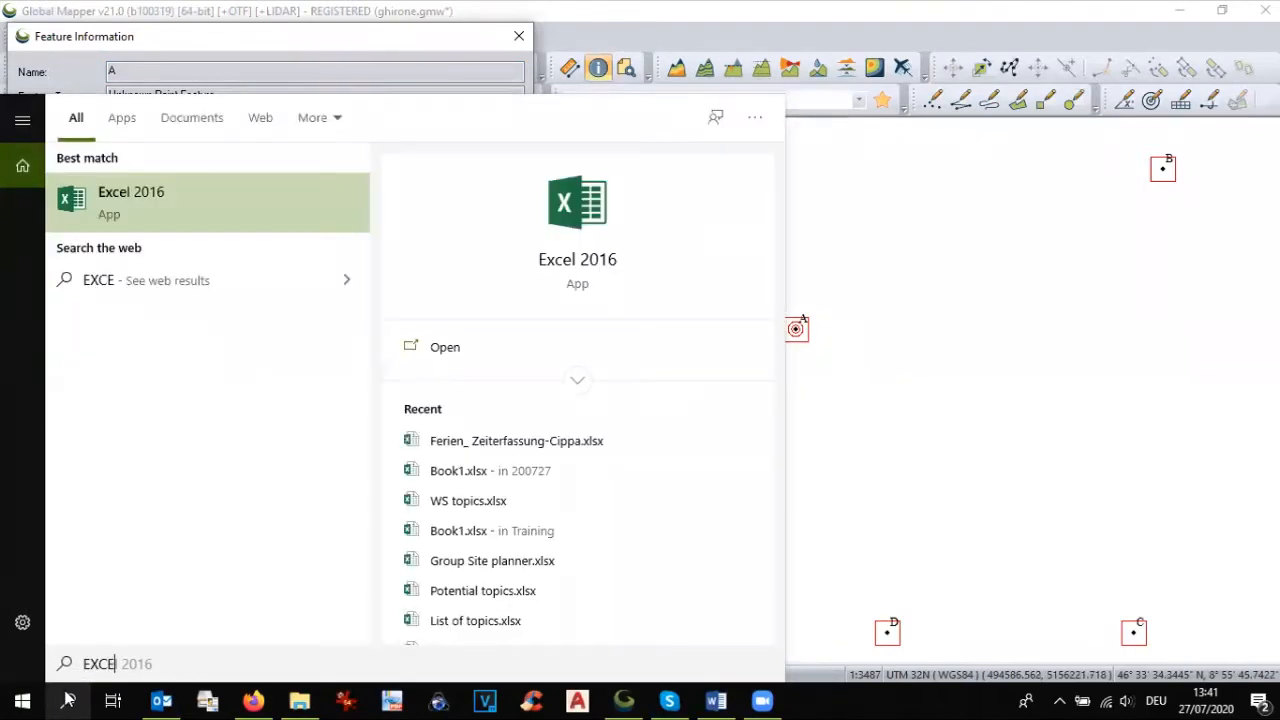
key(Return)
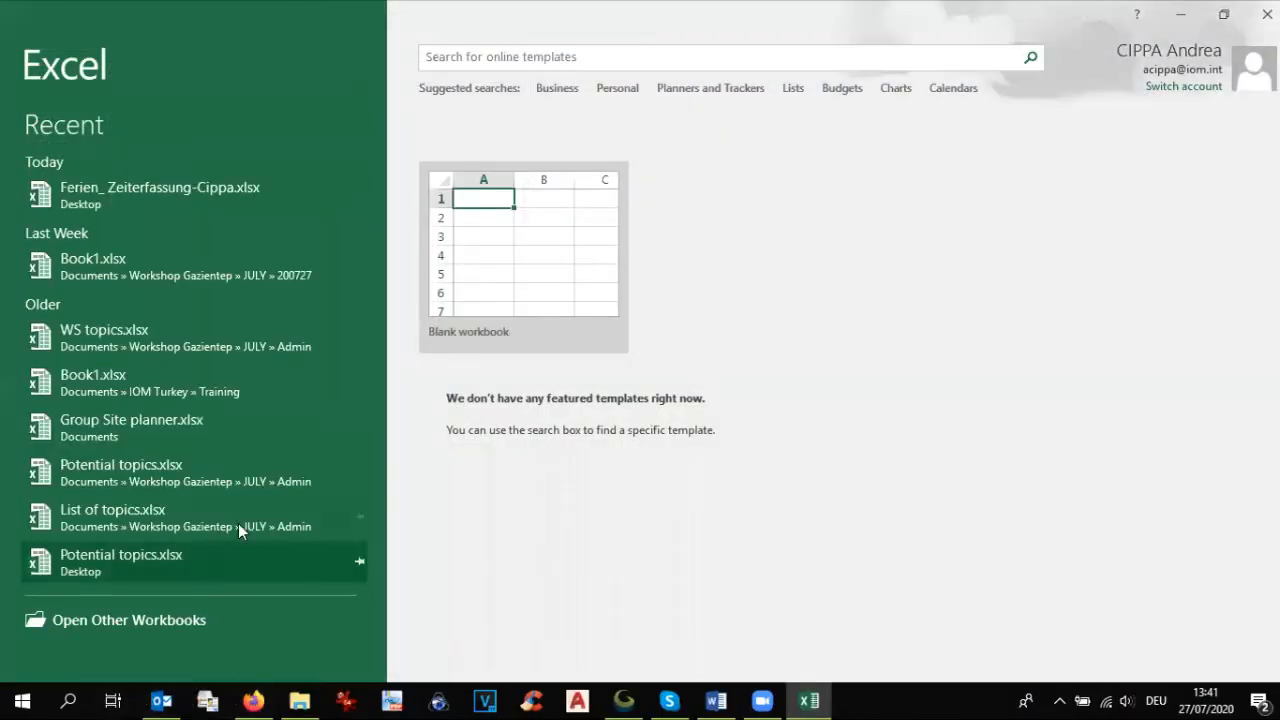
click(523, 262)
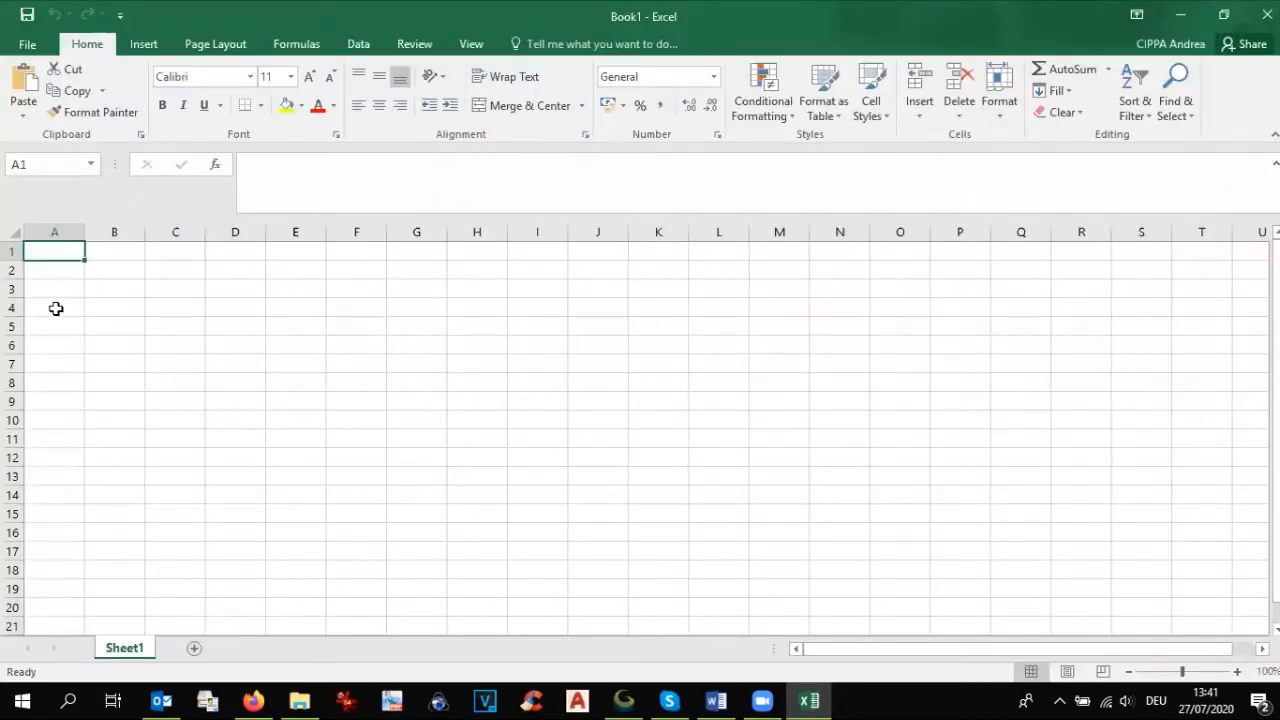
Step: Enter the headings drone DTM, SRTM and diff in cells A1 to C1
text(dR)
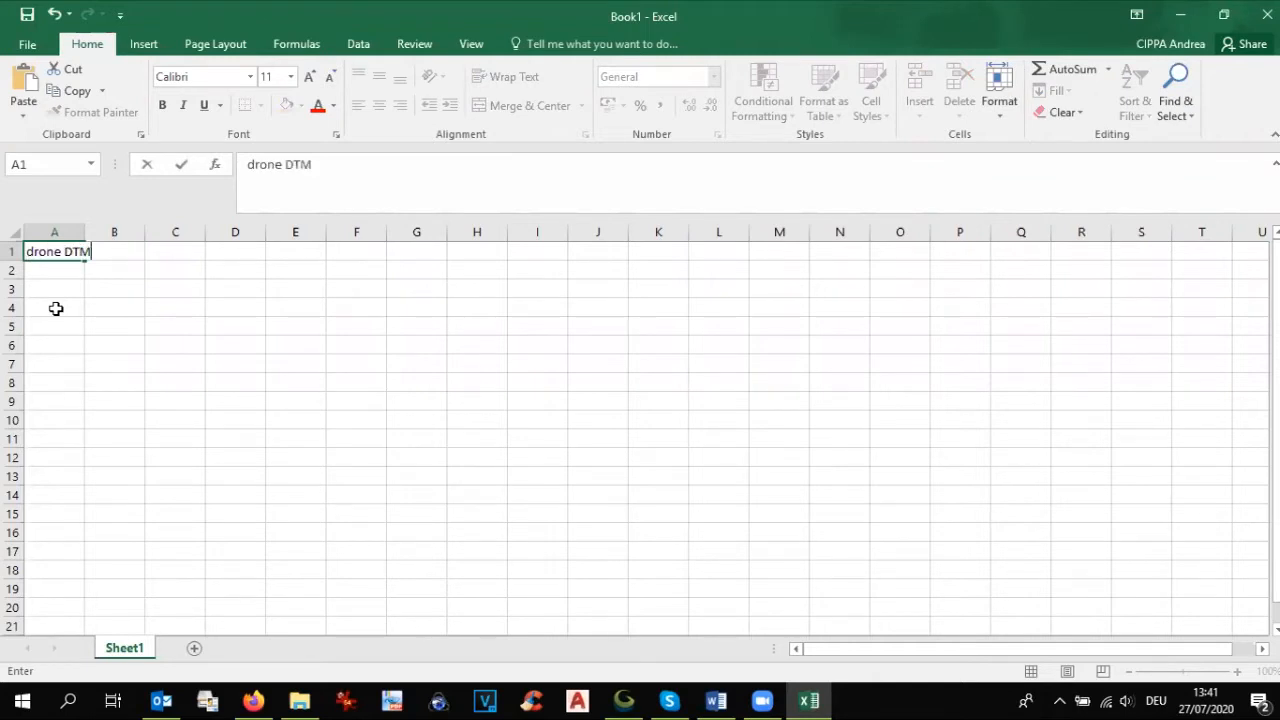
key(Tab)
text(SR)
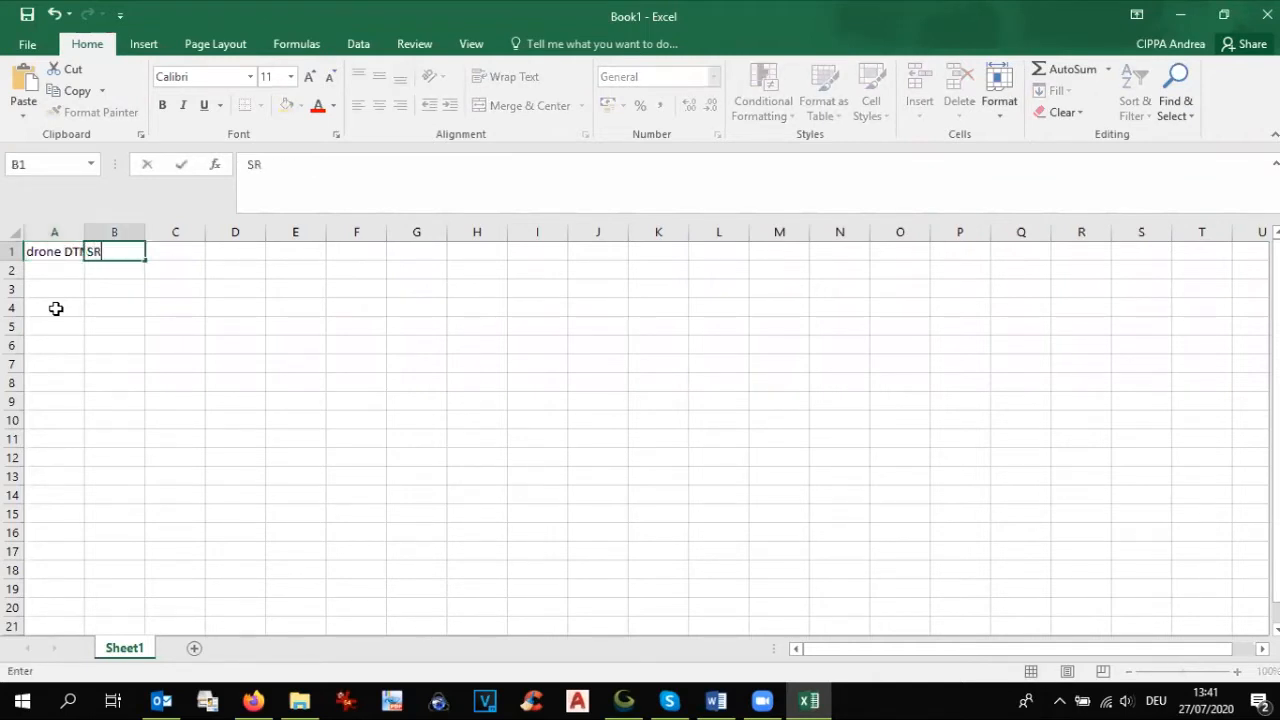
key(Tab)
text(diff)
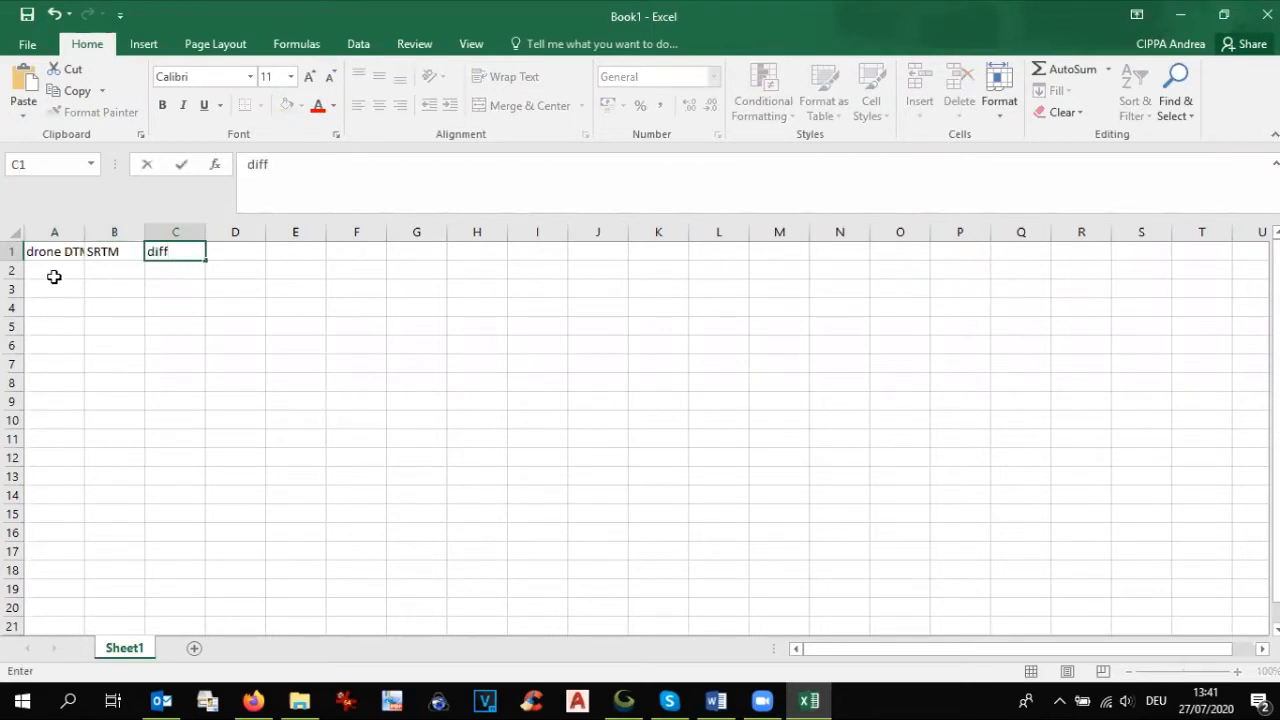
Step: Insert a new column before the drone DTM column and label its row 2 as A
click(35, 232)
right_click(35, 232)
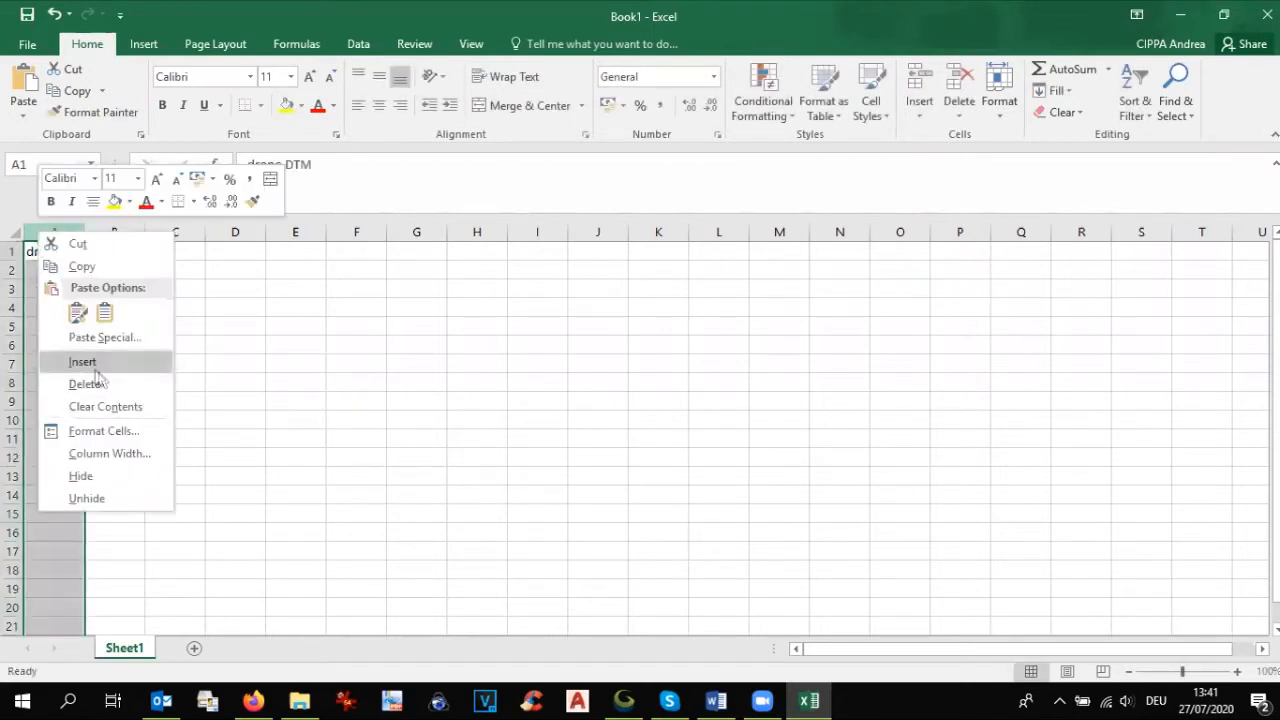
click(75, 361)
click(52, 269)
text(A)
Step: Check point A's elevation in Global Mapper and enter 1156 as its drone DTM value in cell B2
click(131, 264)
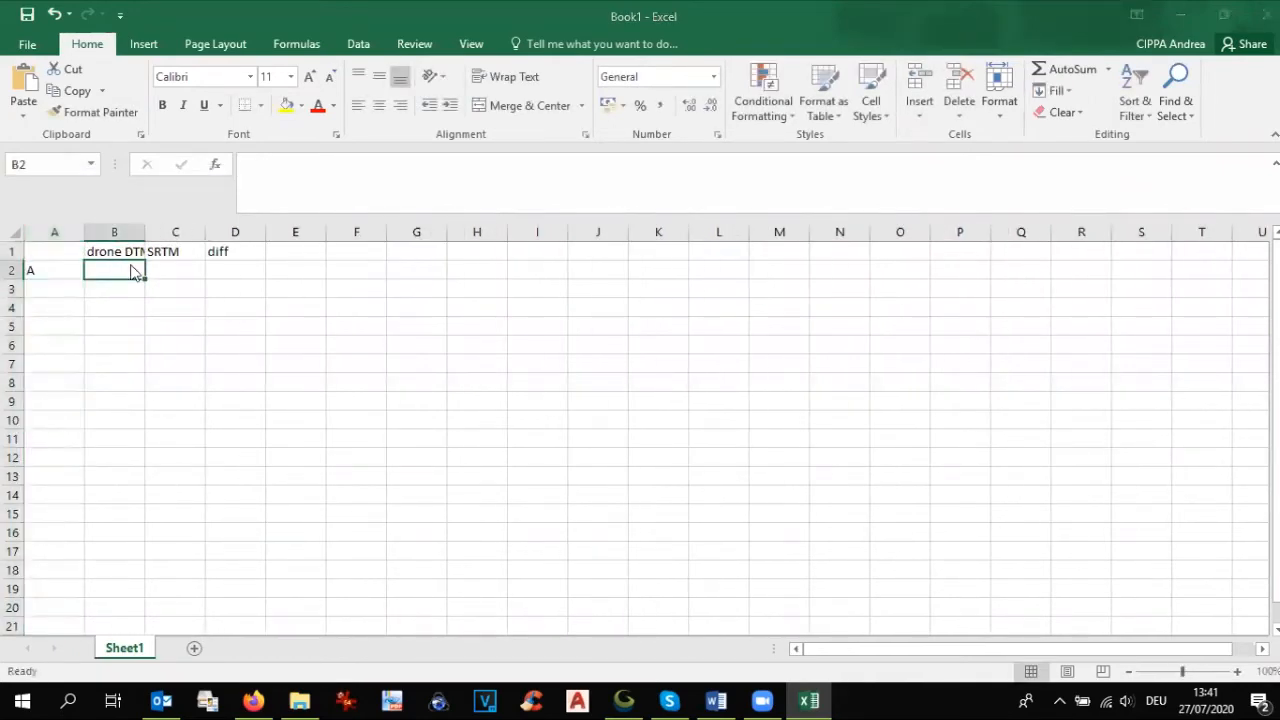
key(alt+Tab)
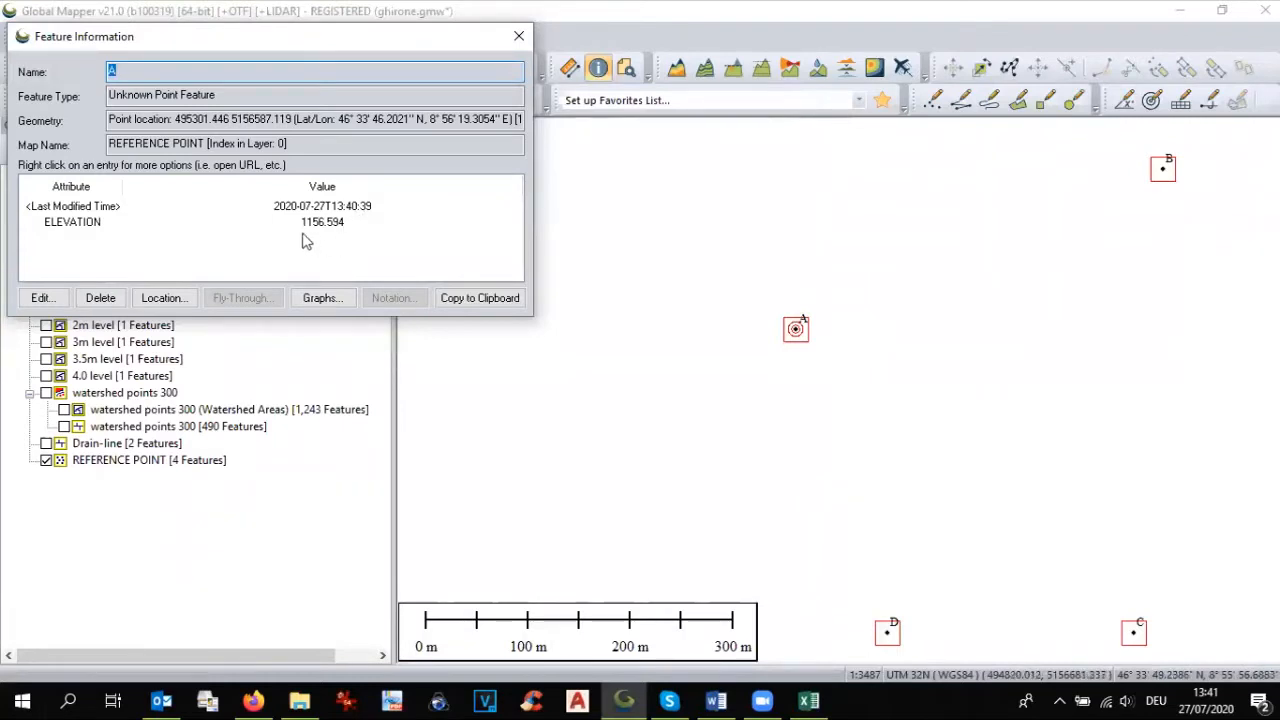
key(alt+Tab)
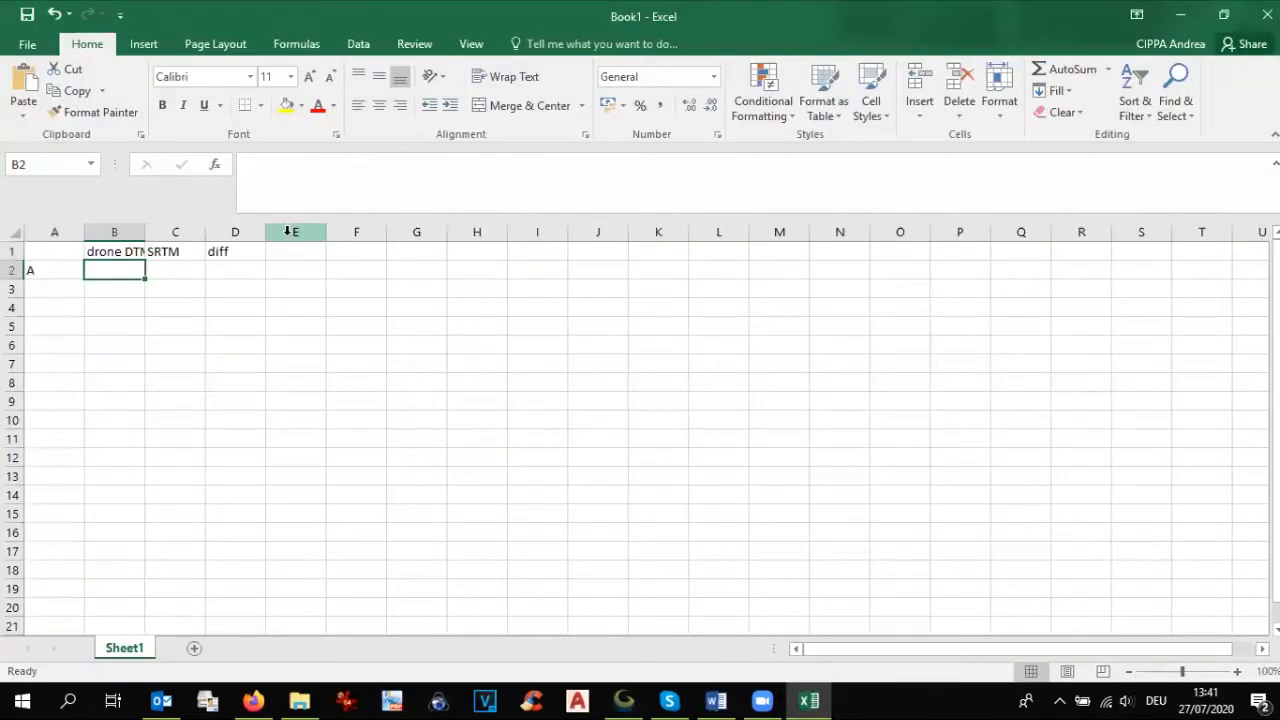
text(1156)
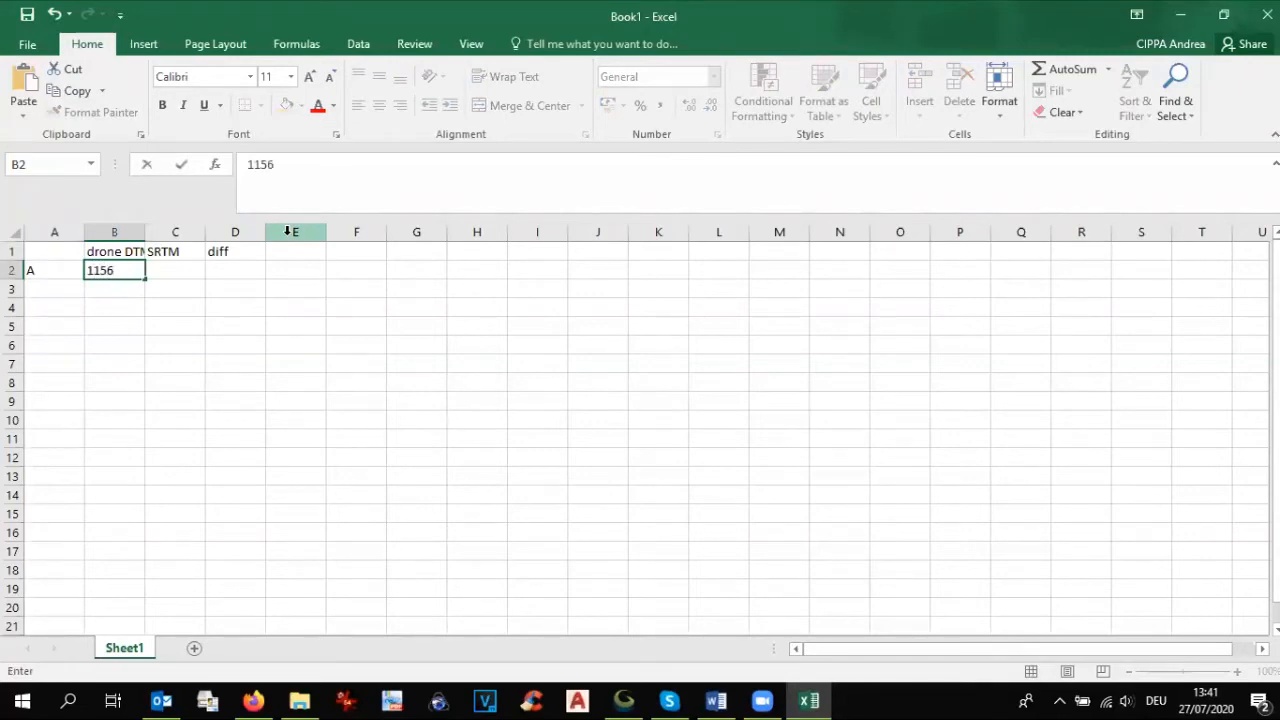
Step: Look up point B's elevation in Global Mapper, then enter 1164 in cell B3 and label row 3 as B
key(alt+Tab)
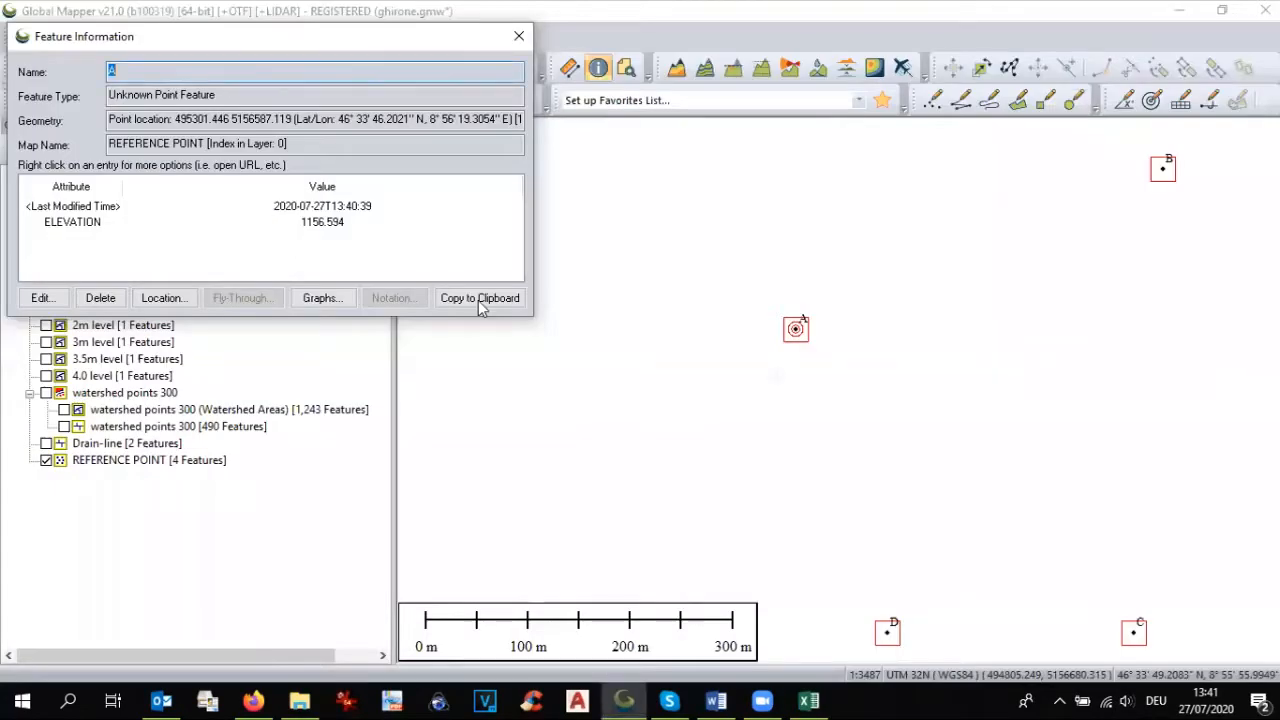
click(1176, 172)
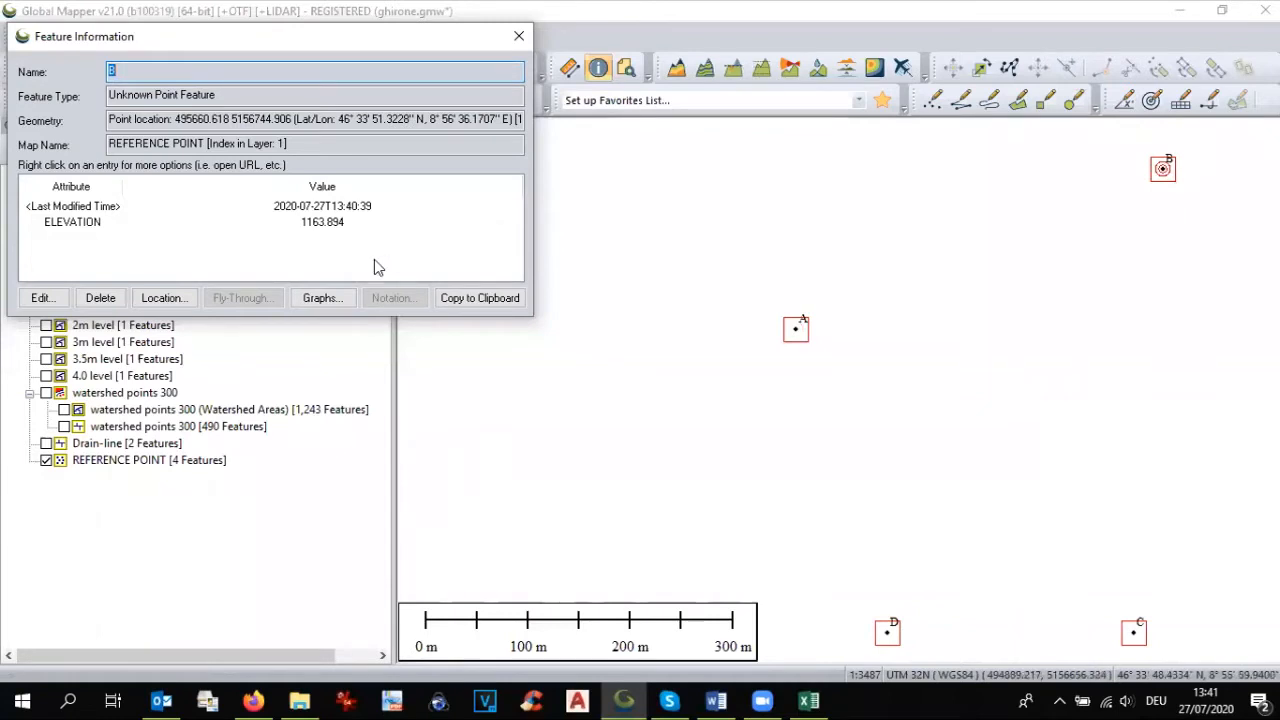
key(alt+Tab)
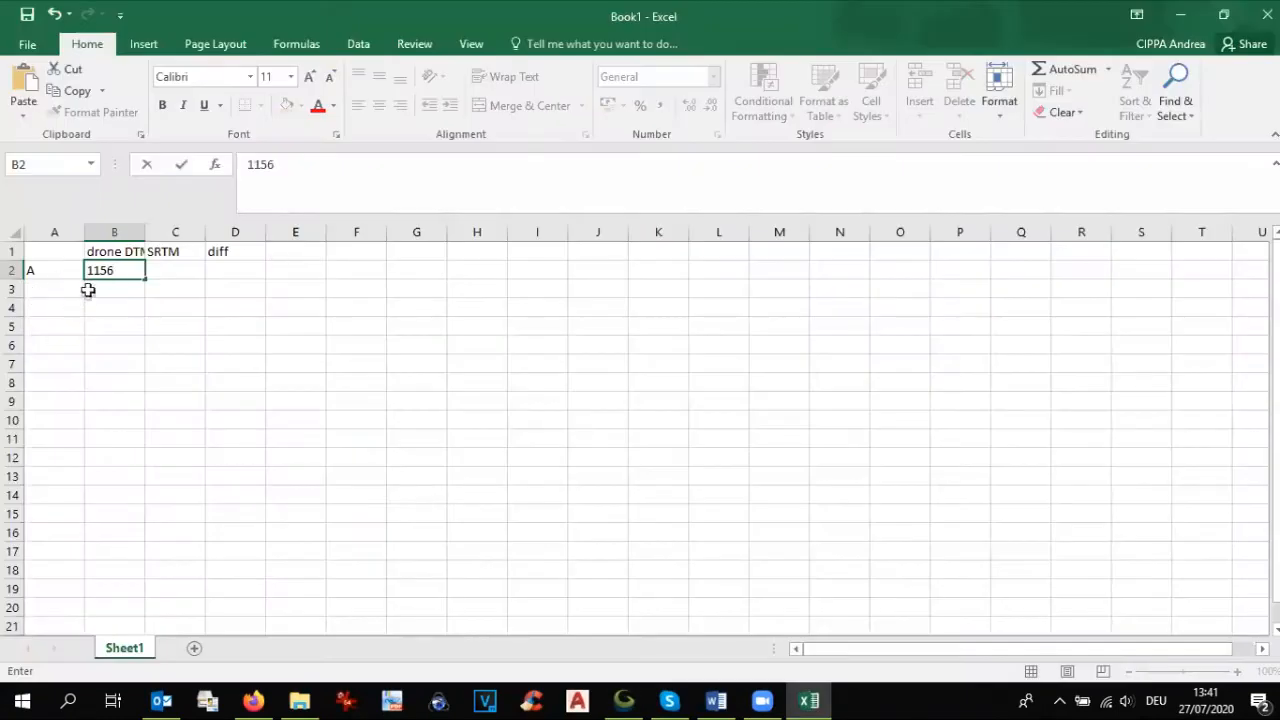
click(101, 286)
text(11)
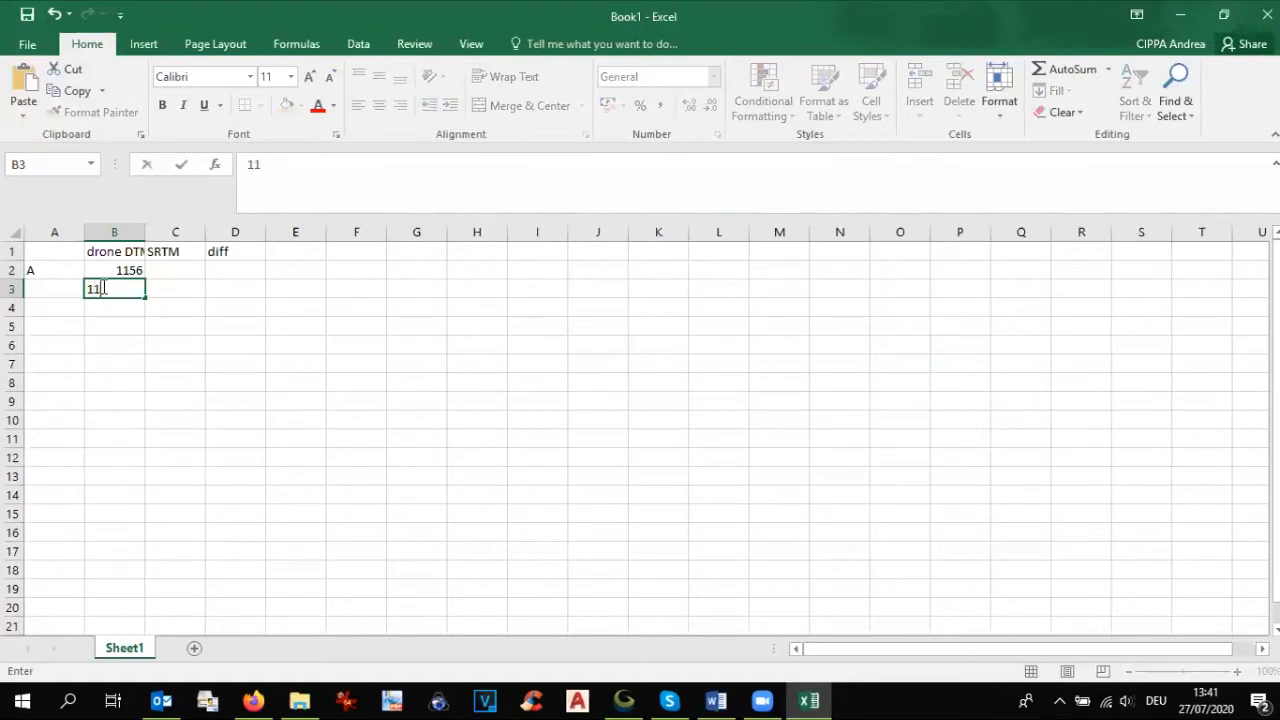
text(64)
click(65, 288)
text(b)
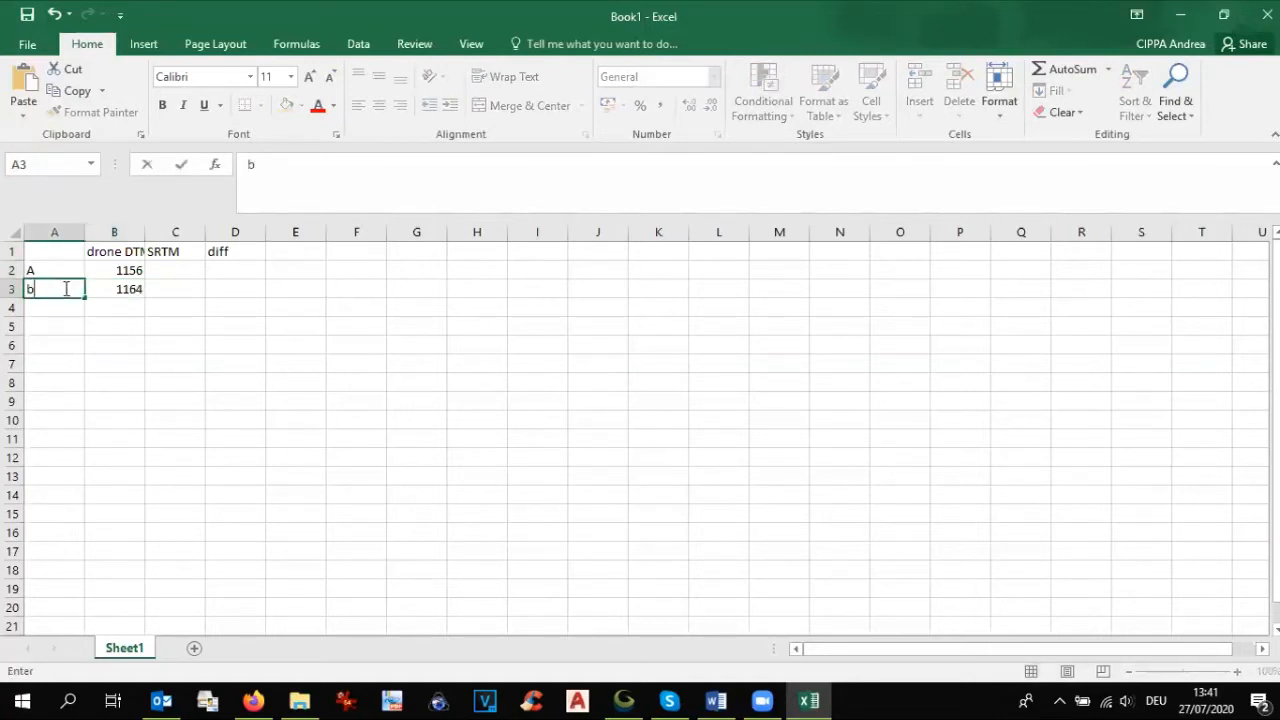
Step: Look up point C's elevation in Global Mapper, then label row 4 as c and enter 1150 in cell B4
key(alt+Tab)
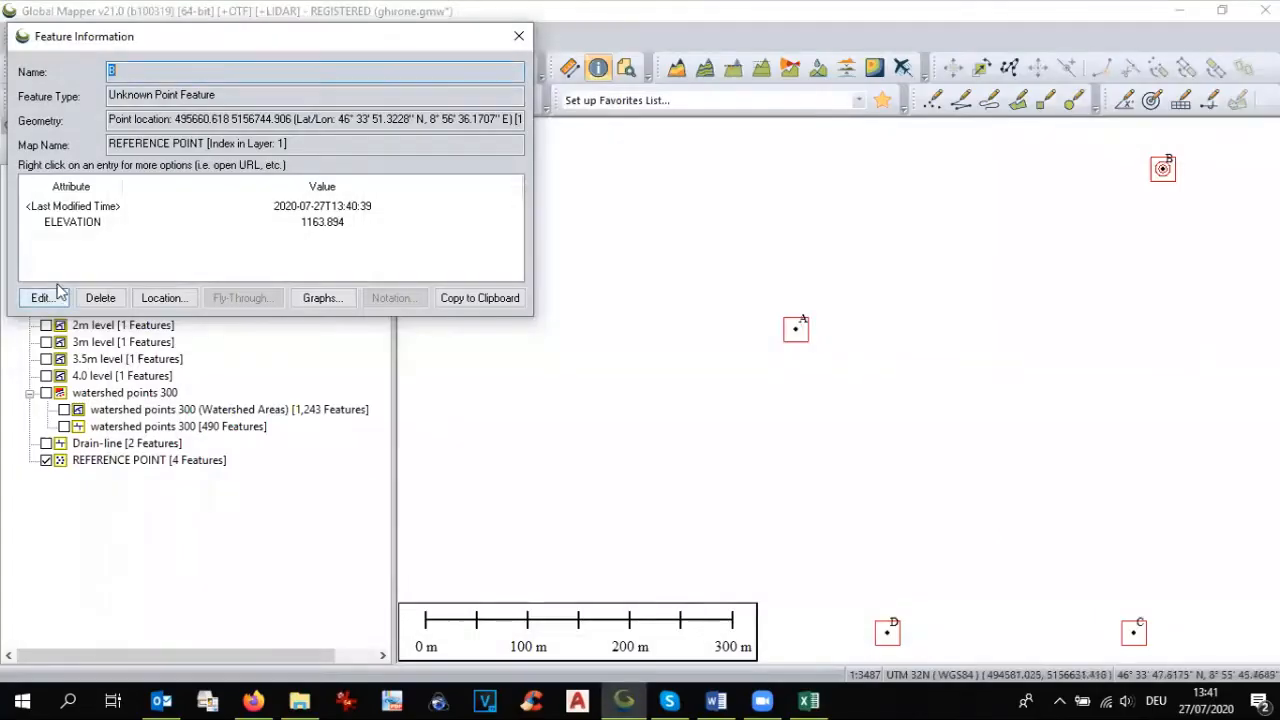
click(1135, 633)
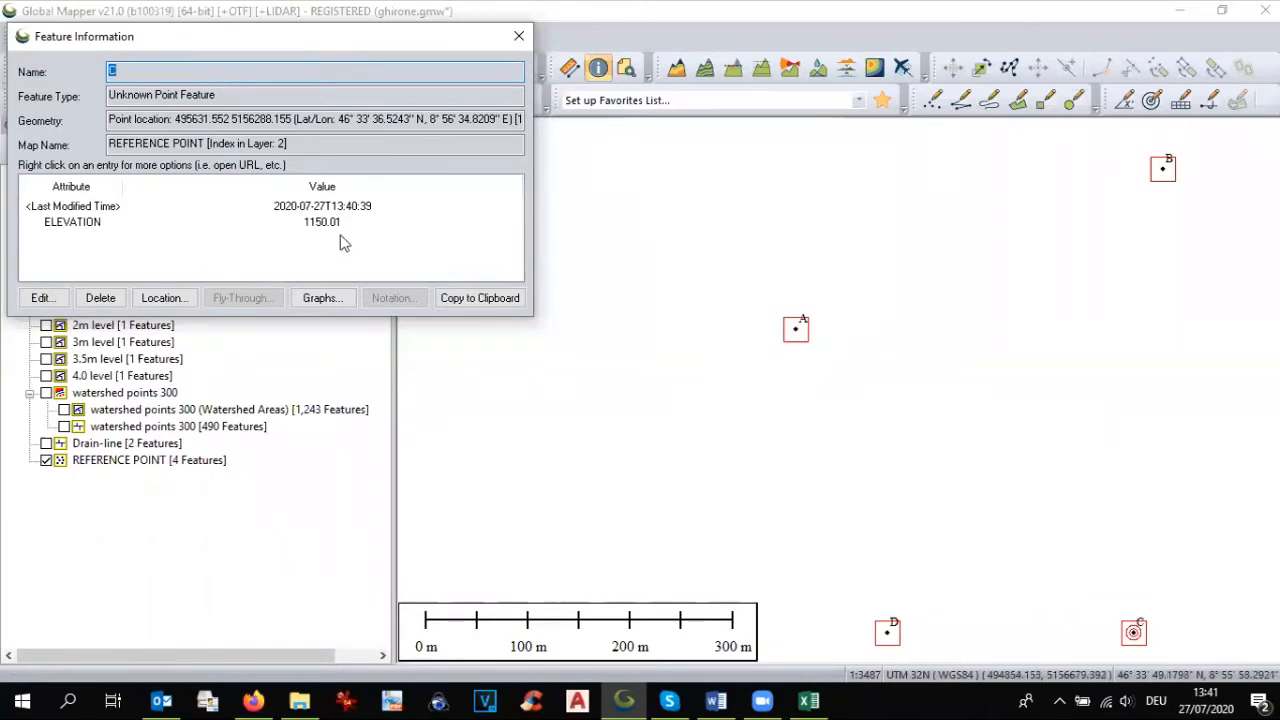
key(alt+Tab)
click(61, 305)
text(c)
click(118, 305)
text(1)
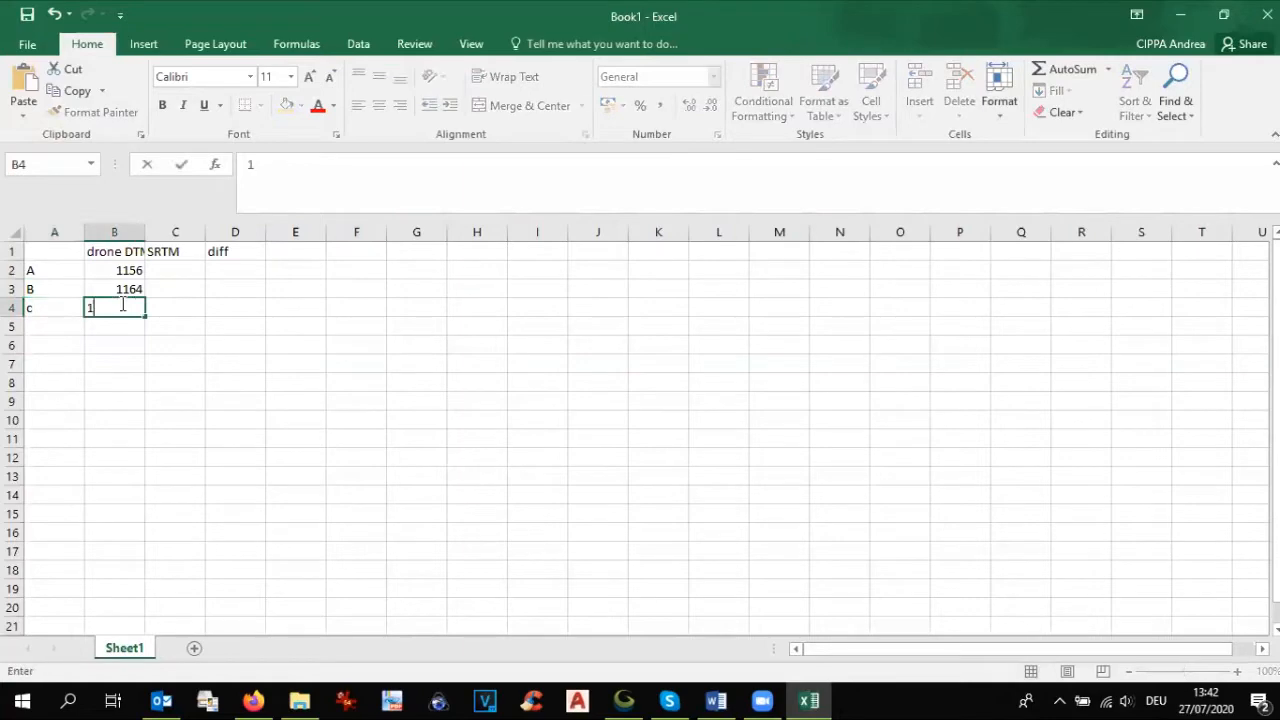
text(150)
Step: Look up point D's elevation in Global Mapper, then enter 1147 in cell B5 and label row 5 as d
click(42, 328)
key(alt+Tab)
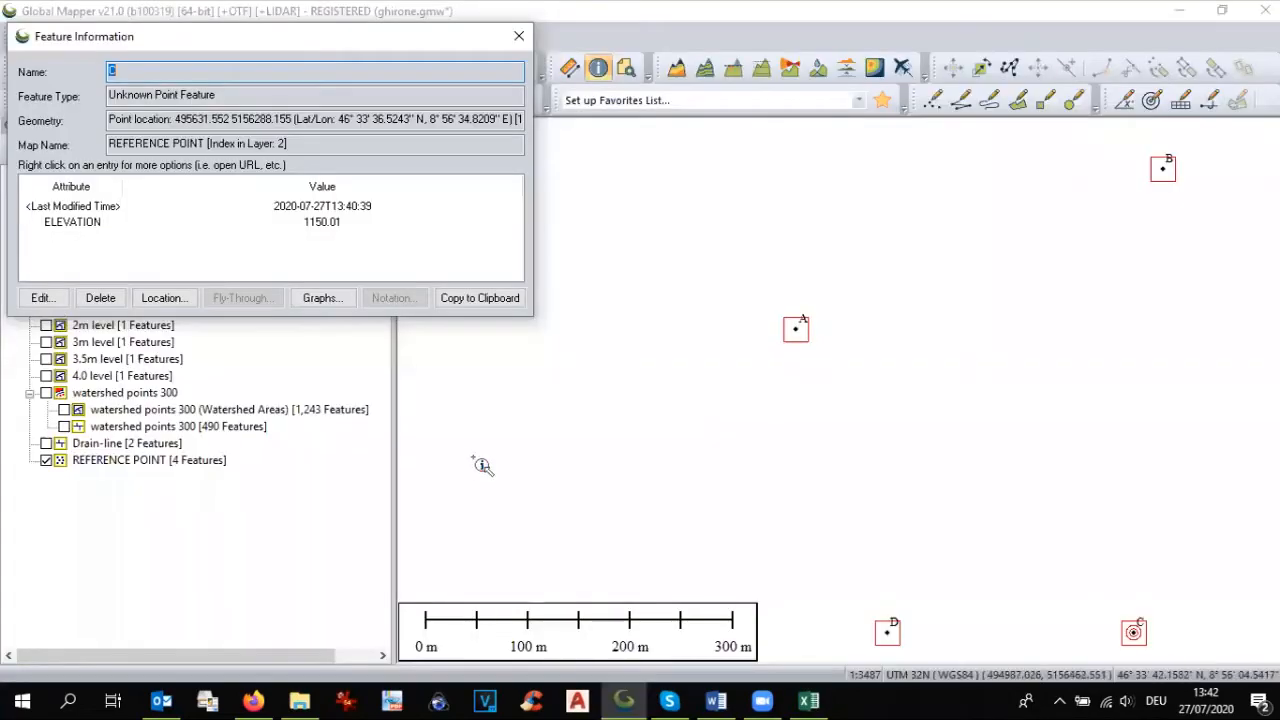
click(890, 633)
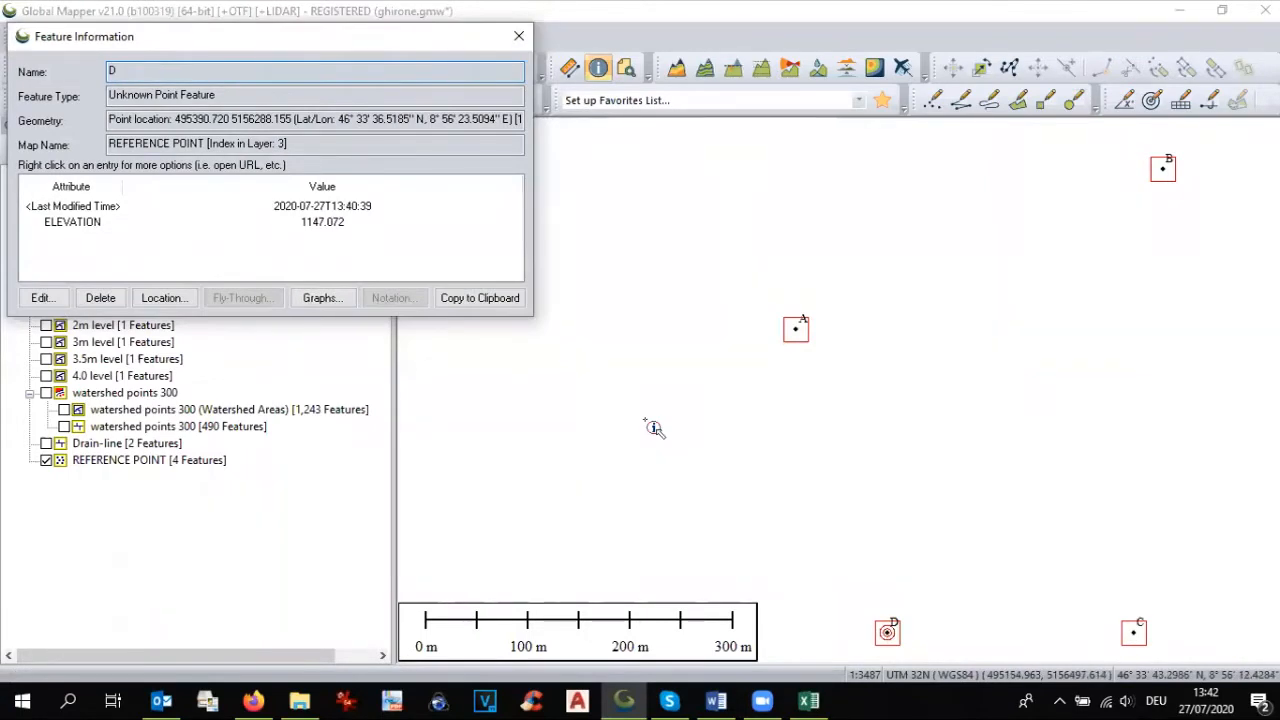
key(alt+Tab)
click(116, 327)
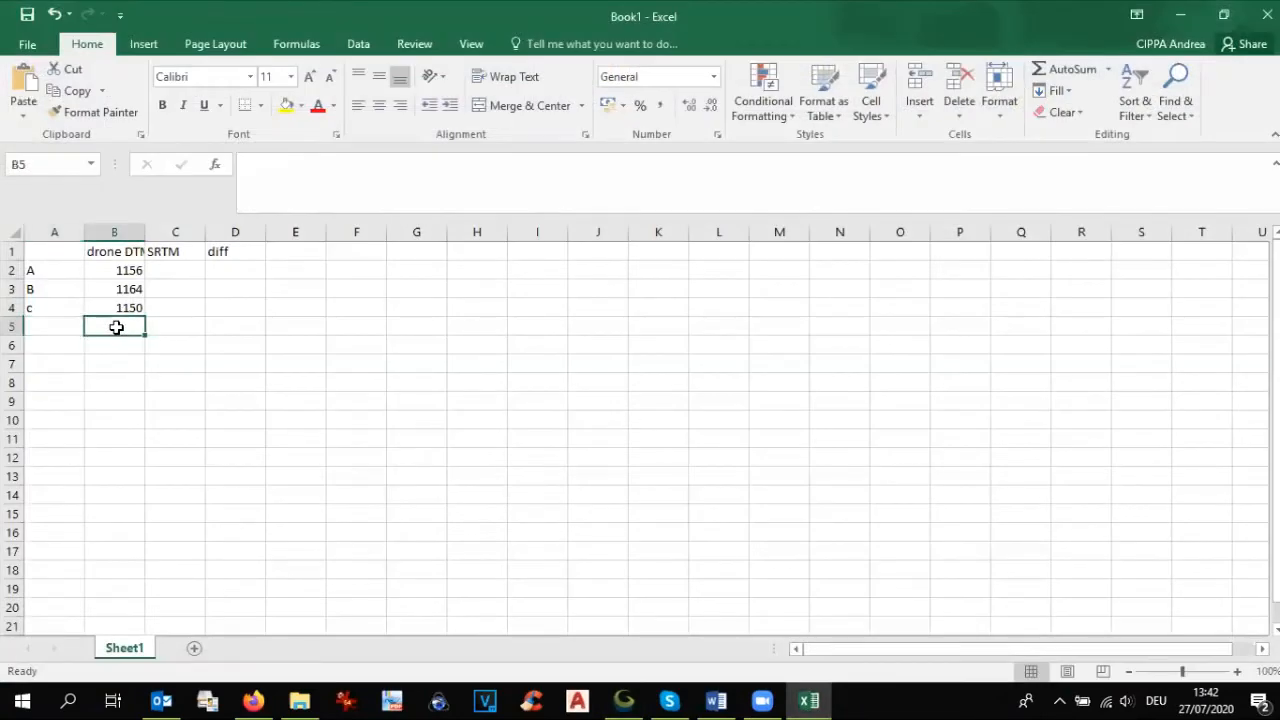
text(1147)
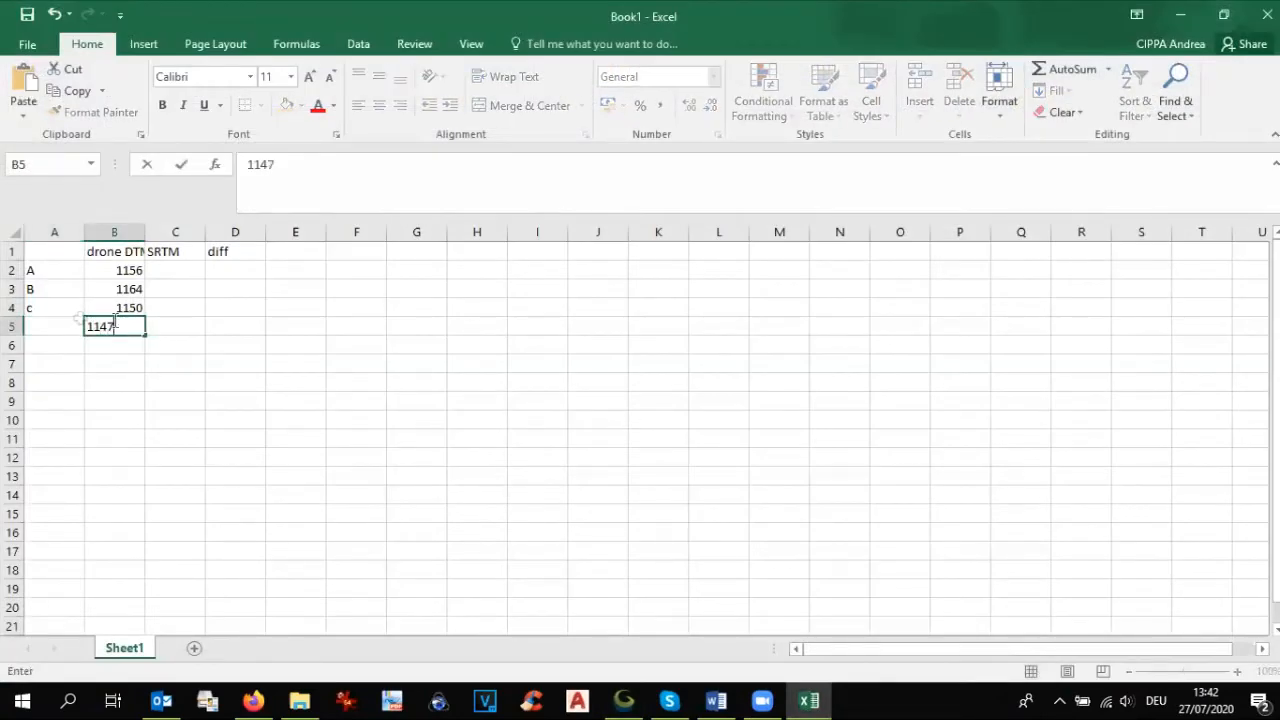
click(55, 333)
text(d)
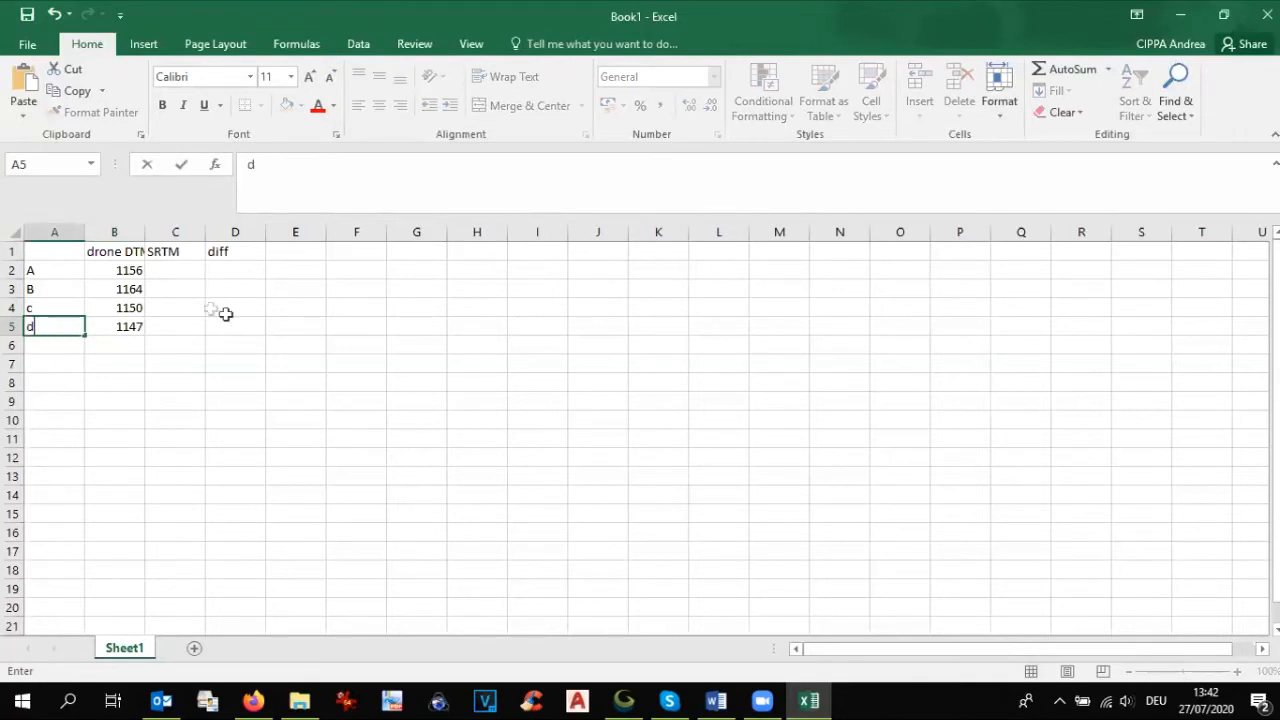
click(133, 327)
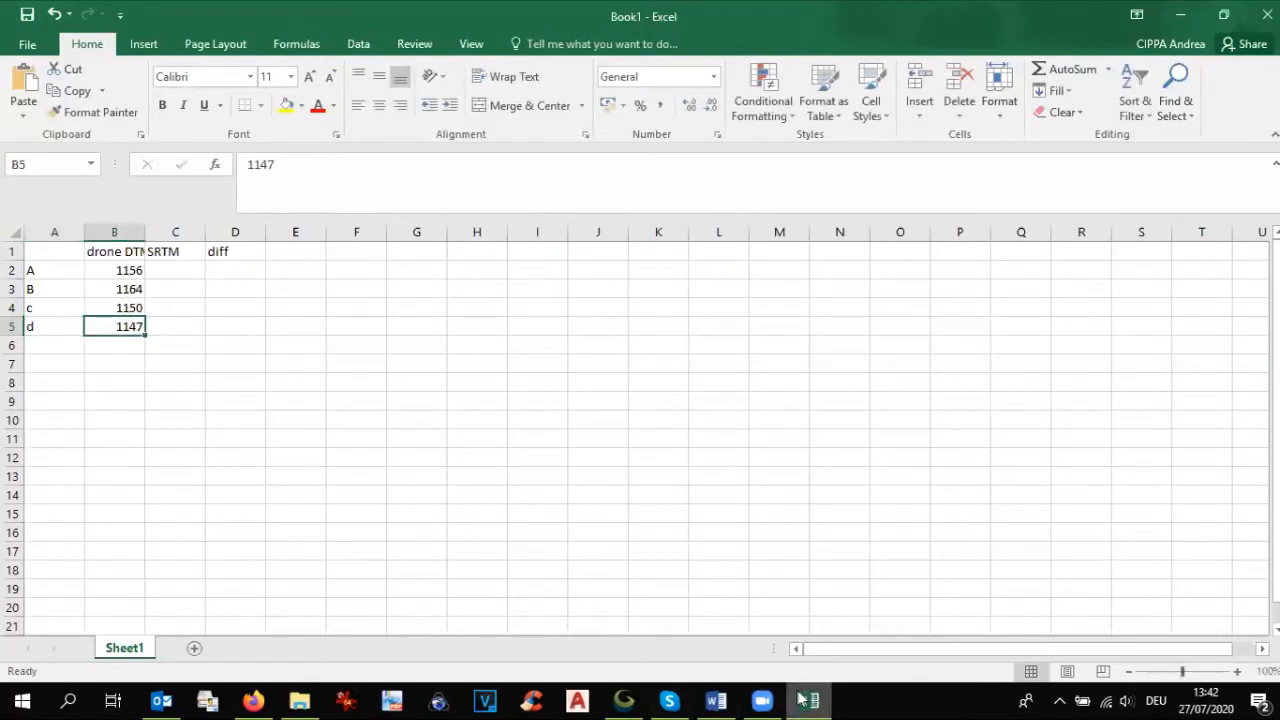
Step: Switch to Global Mapper, close point D's feature information and show the SRTM Worldwide Elevation Data layer
click(630, 699)
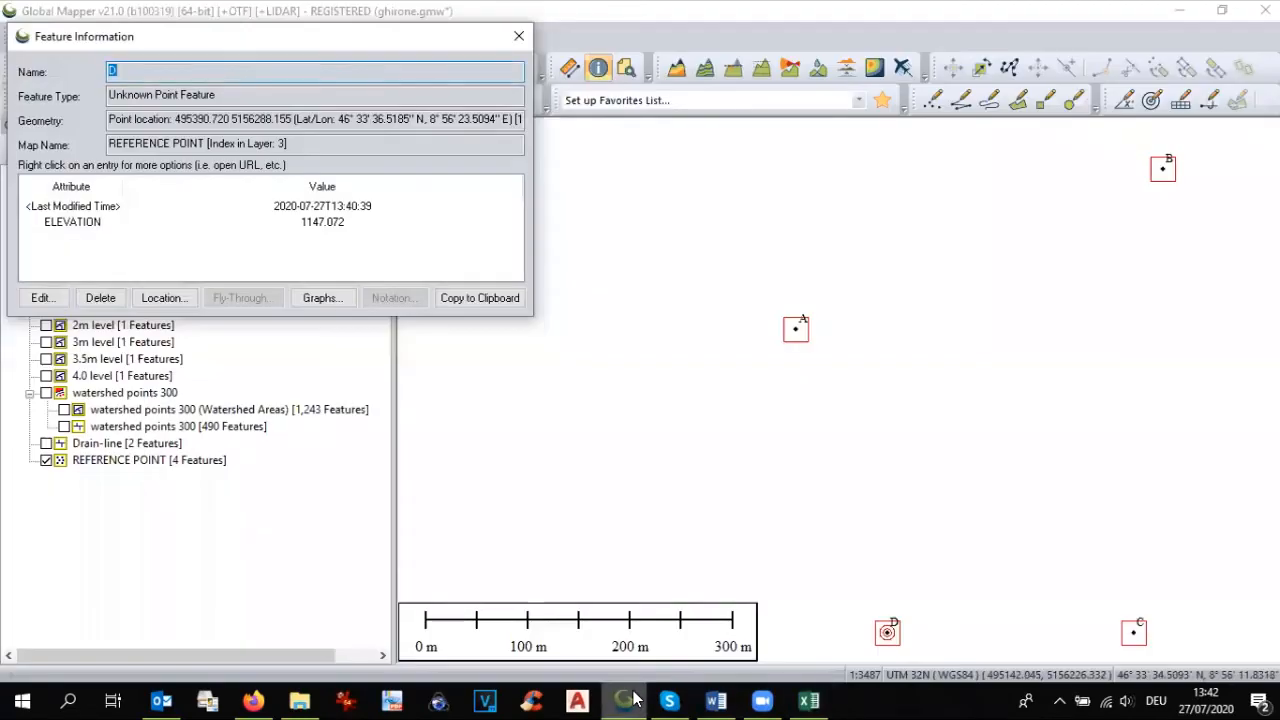
click(519, 36)
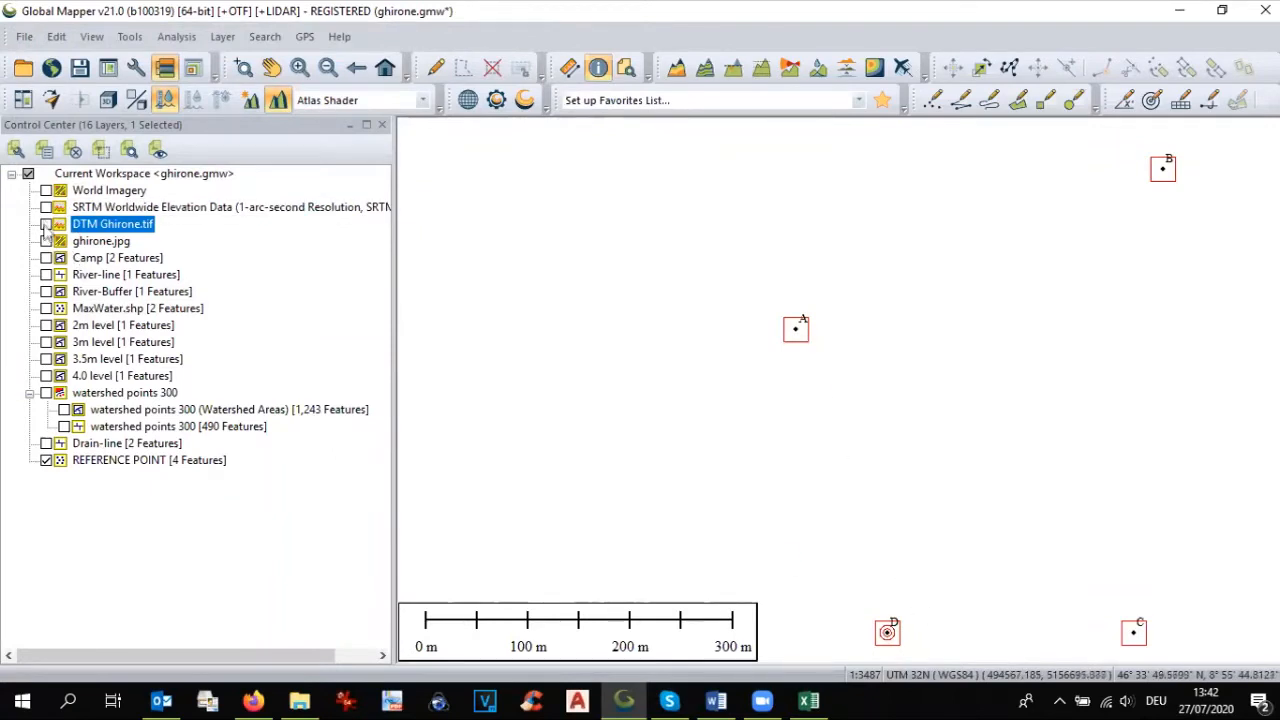
click(46, 207)
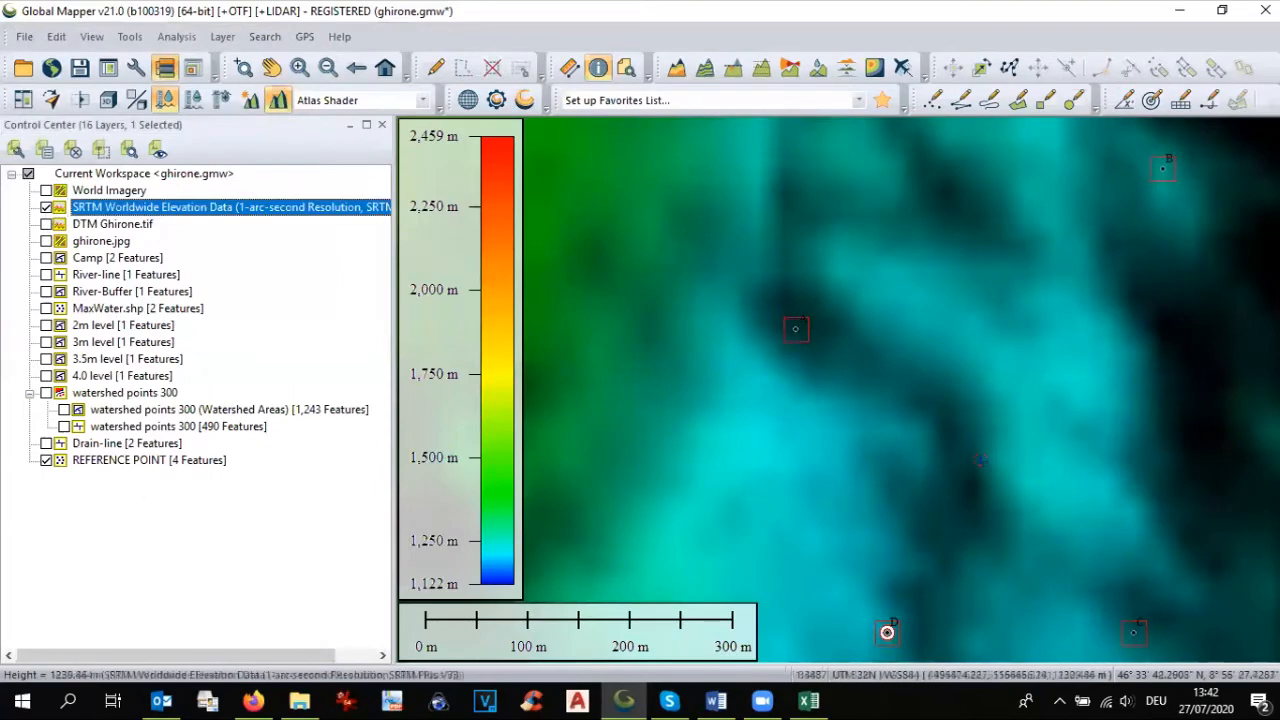
scroll(988, 467, down, 1)
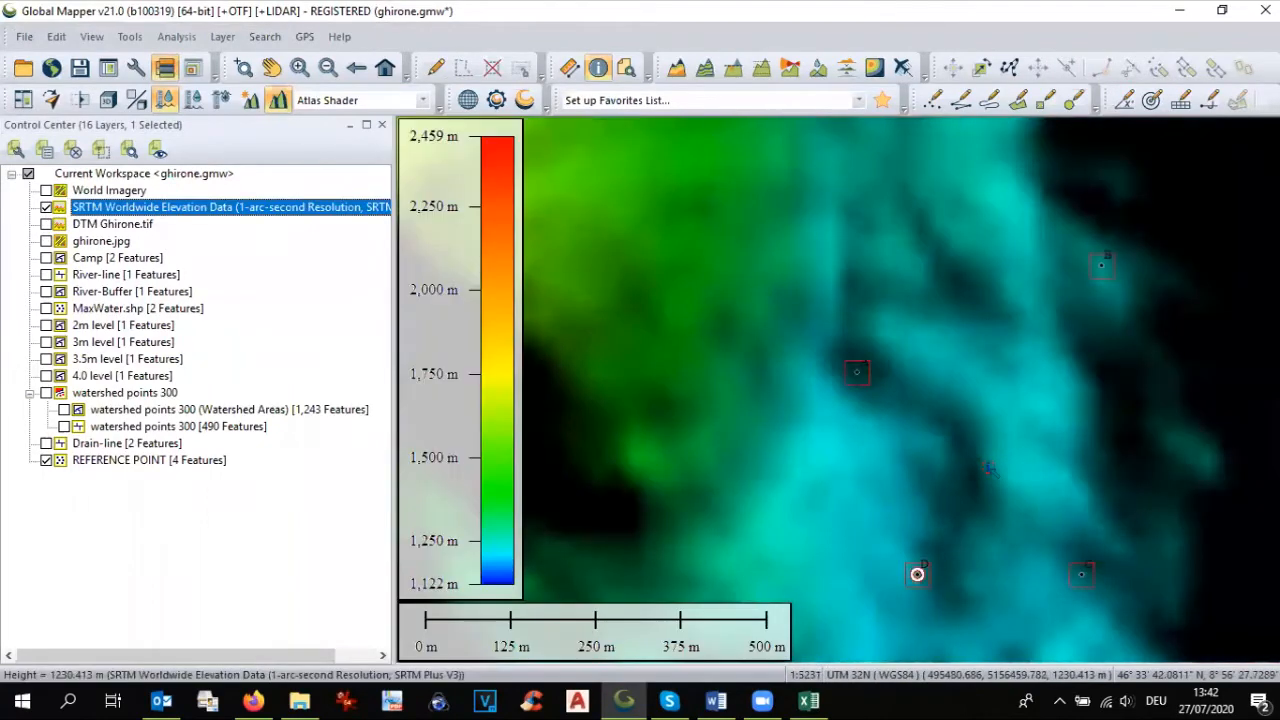
Step: Select all REFERENCE POINT features and apply elevations from the terrain layers, replacing their existing elevation values
right_click(98, 462)
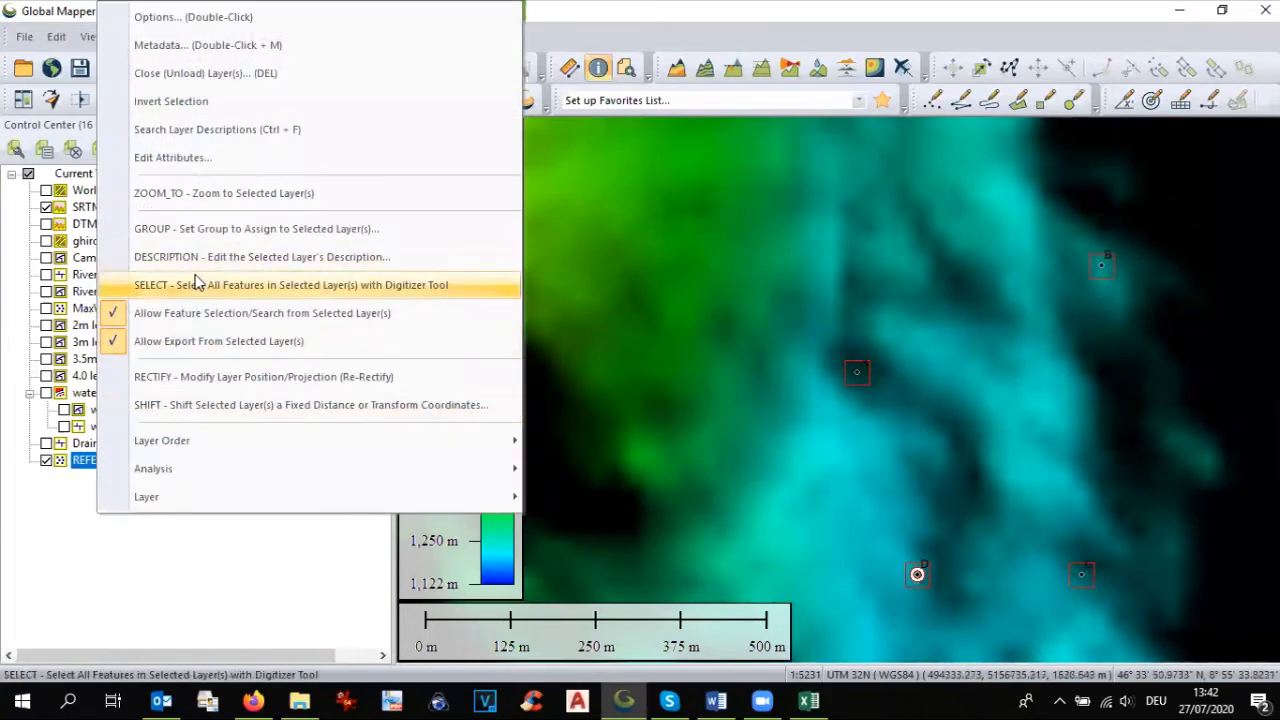
click(196, 284)
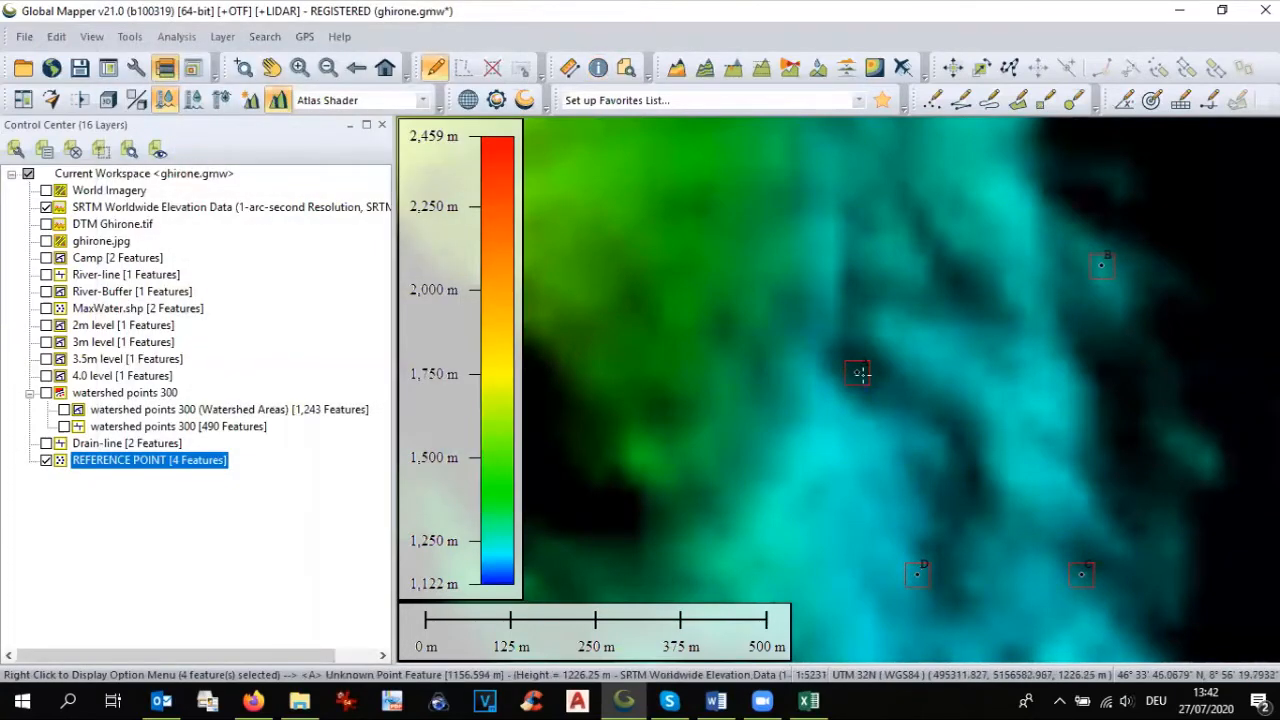
right_click(857, 372)
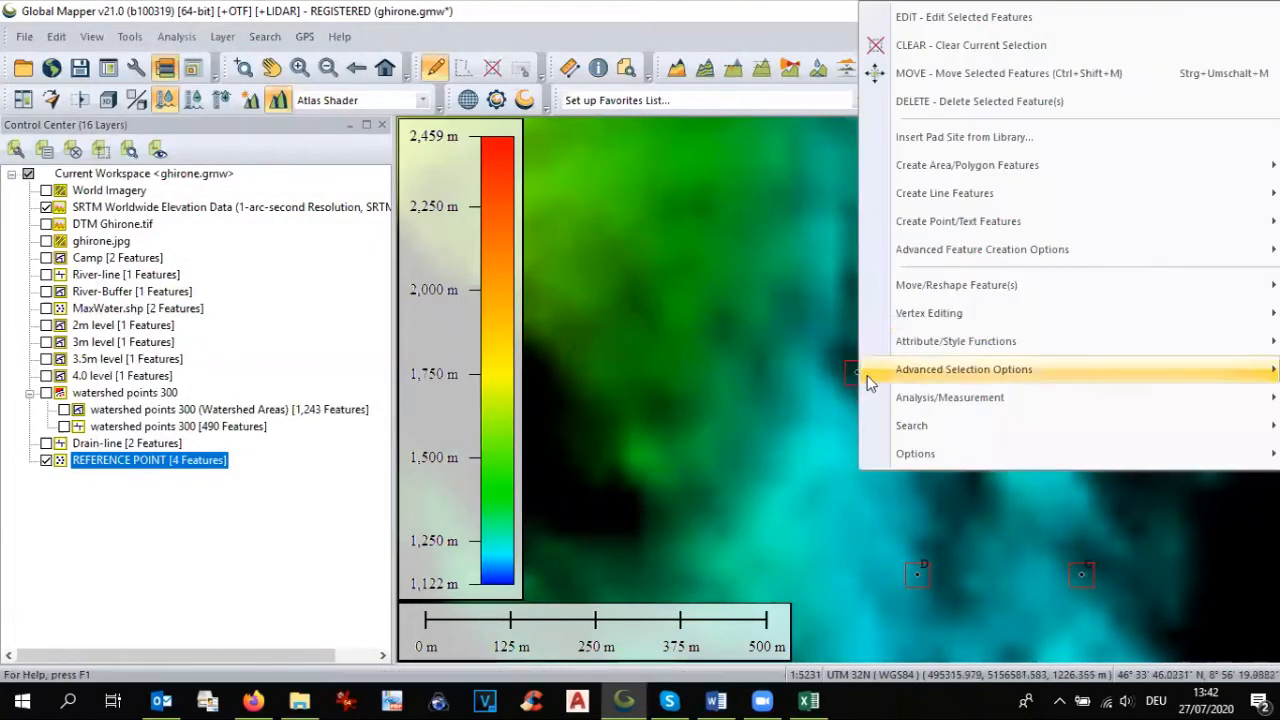
mouse_move(895, 405)
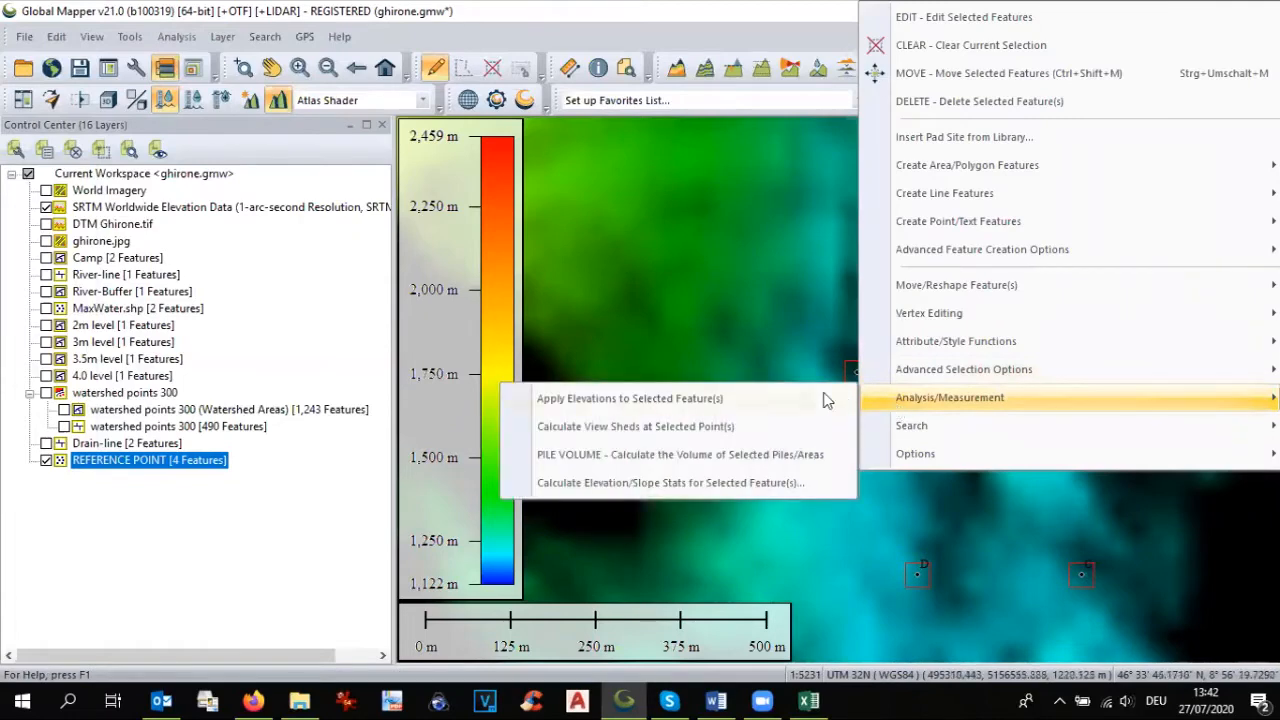
click(776, 399)
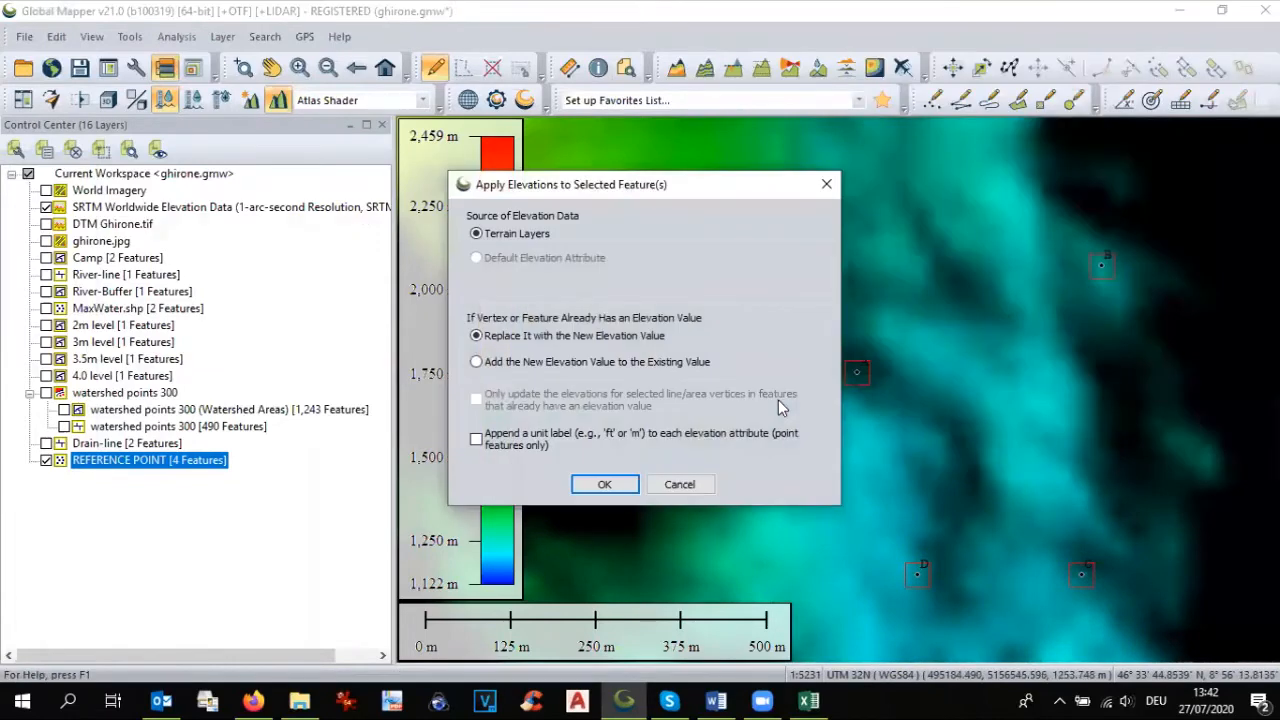
click(610, 485)
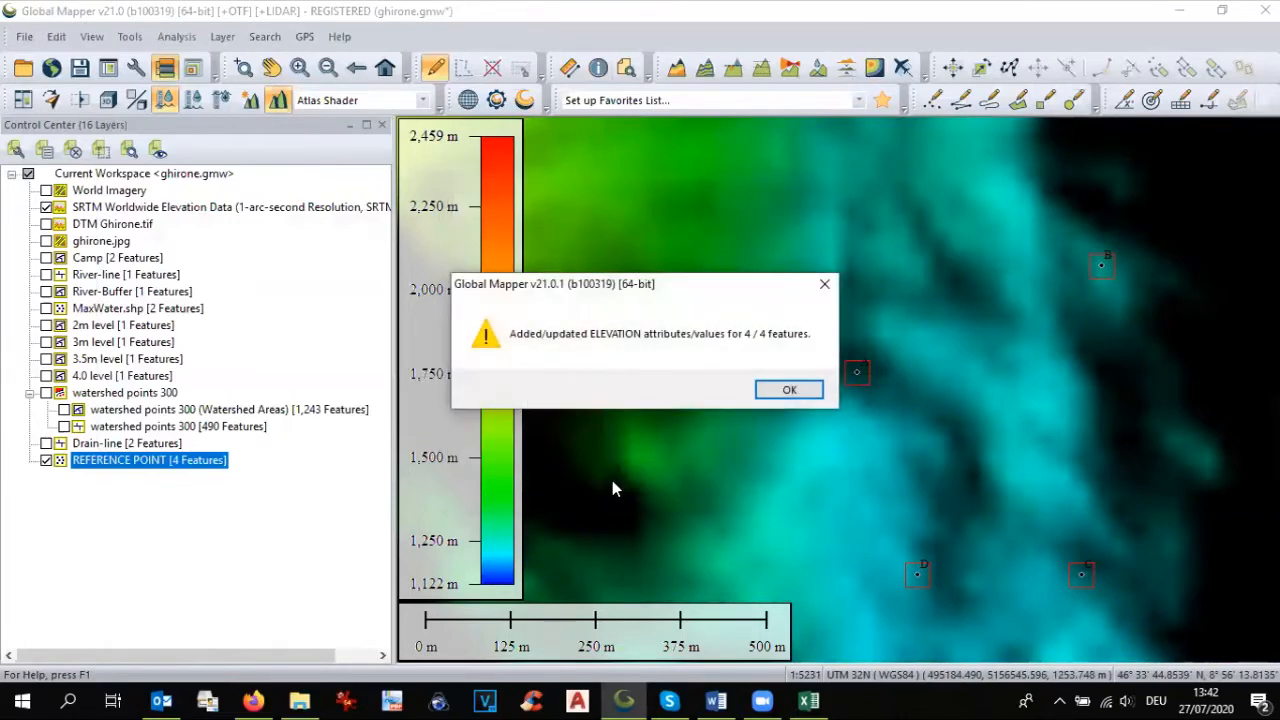
click(789, 392)
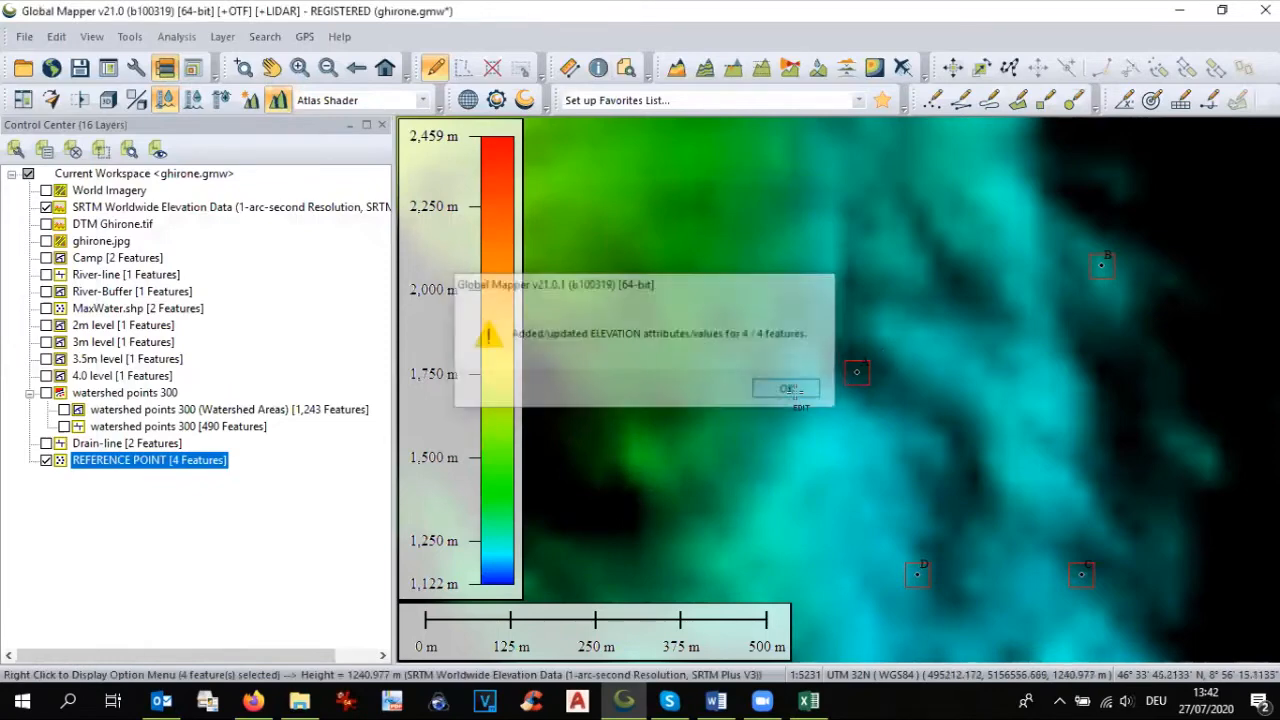
Step: Hide the SRTM layer, check point A's new elevation and enter 1226 as its SRTM value in Excel cell C2
click(46, 207)
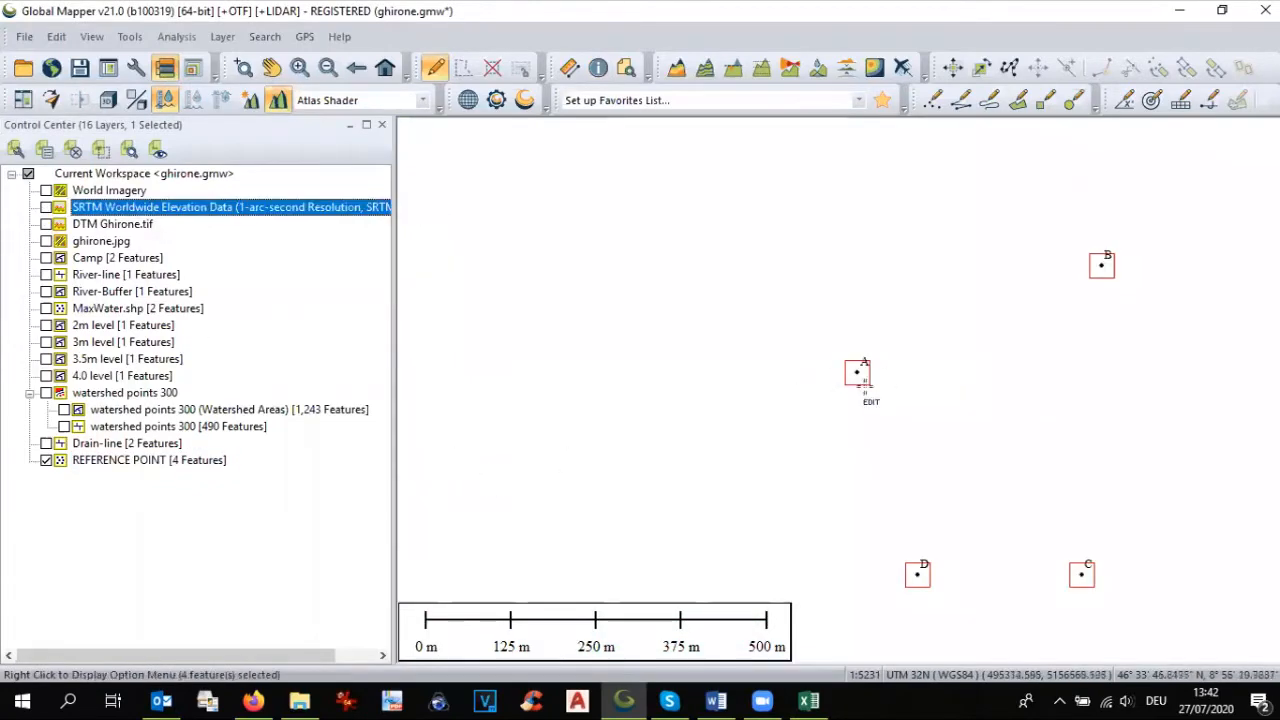
click(598, 67)
click(863, 381)
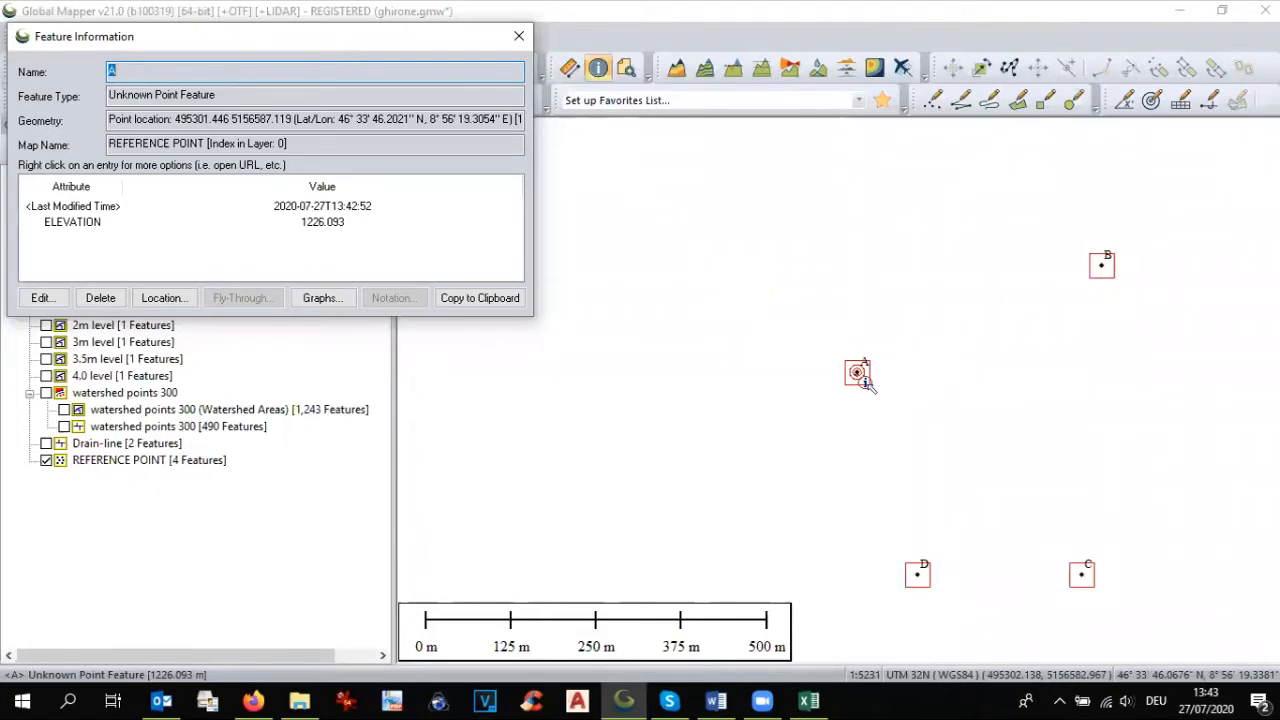
key(alt+Tab)
click(180, 275)
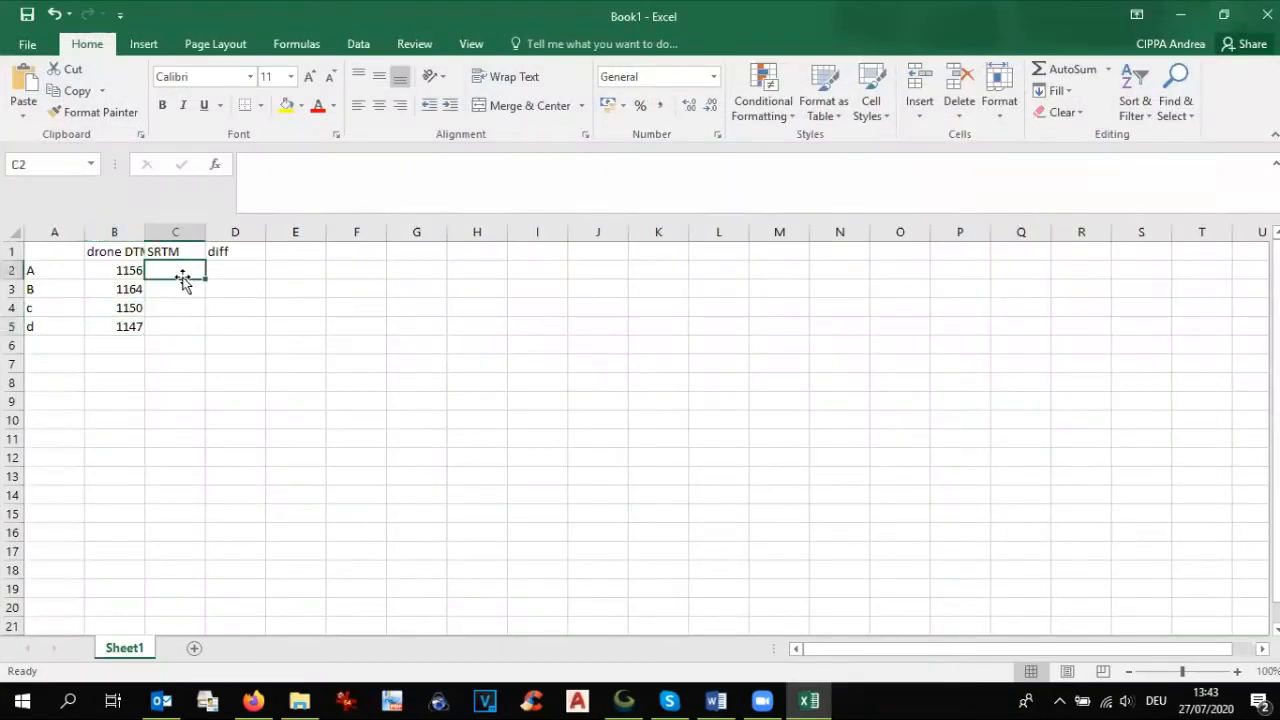
text(1226)
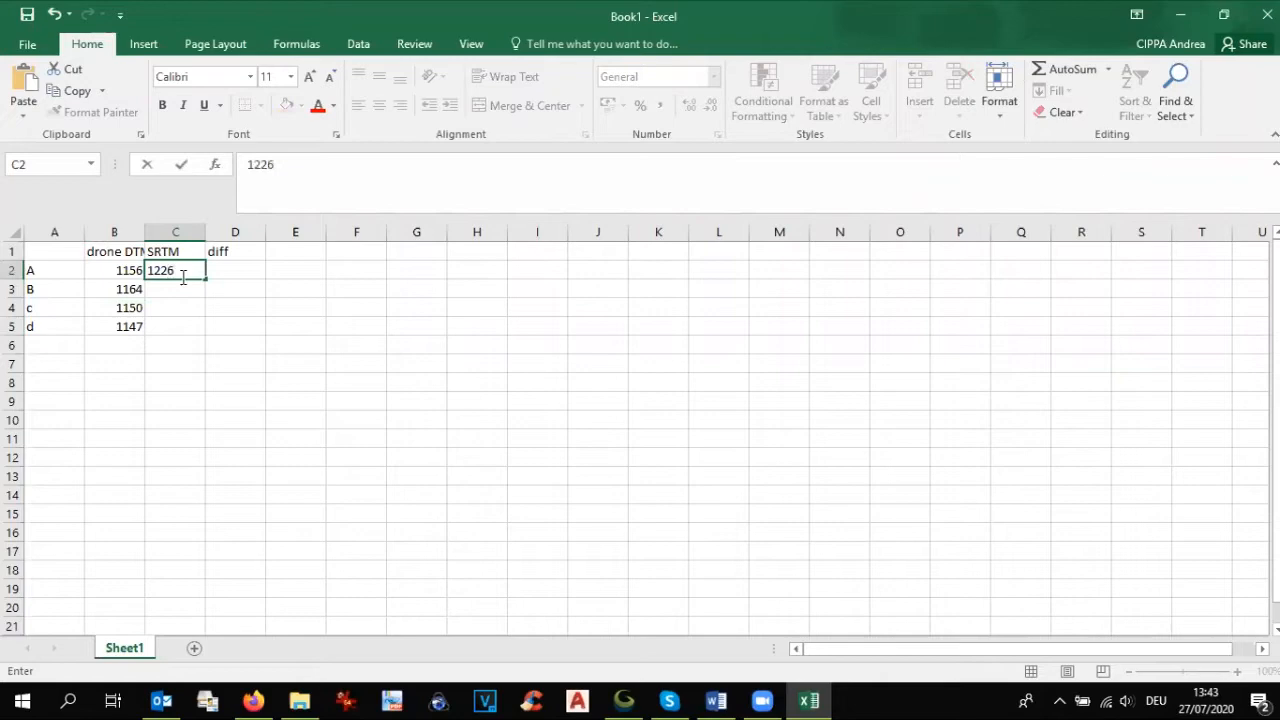
Step: Look up point B's SRTM elevation in Global Mapper and enter 1238 in Excel cell C3
key(alt+Tab)
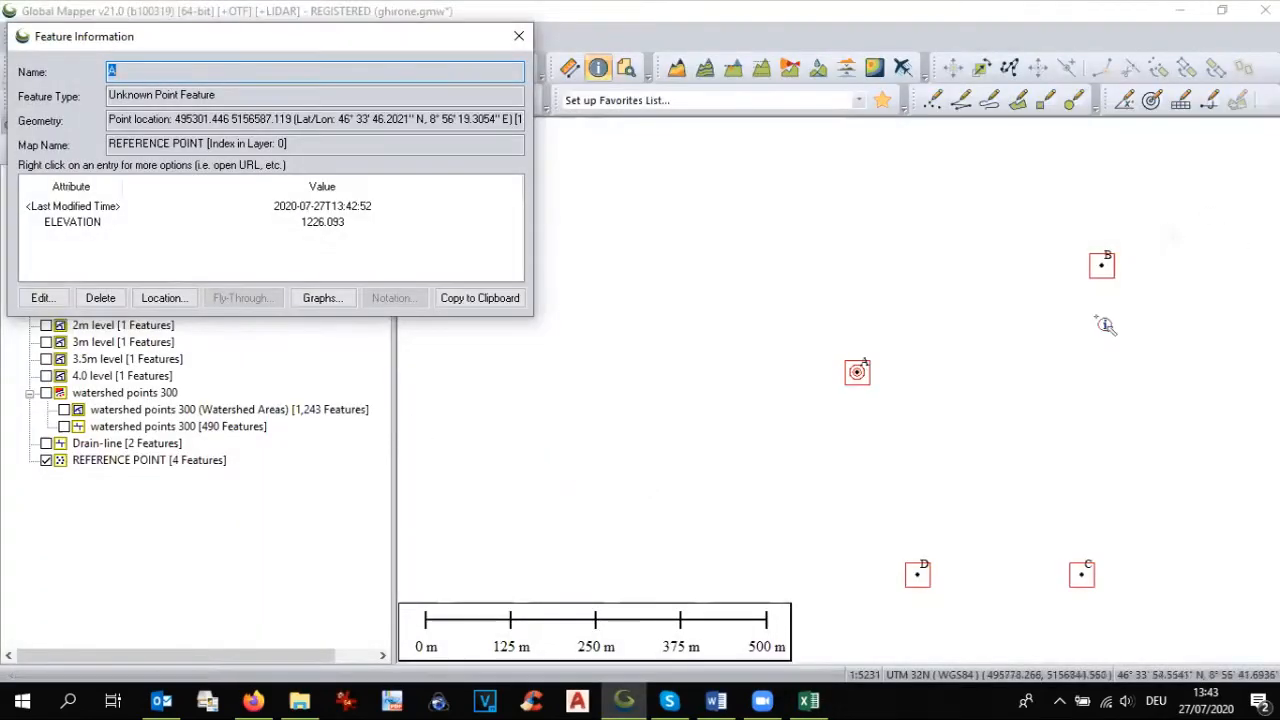
click(1108, 270)
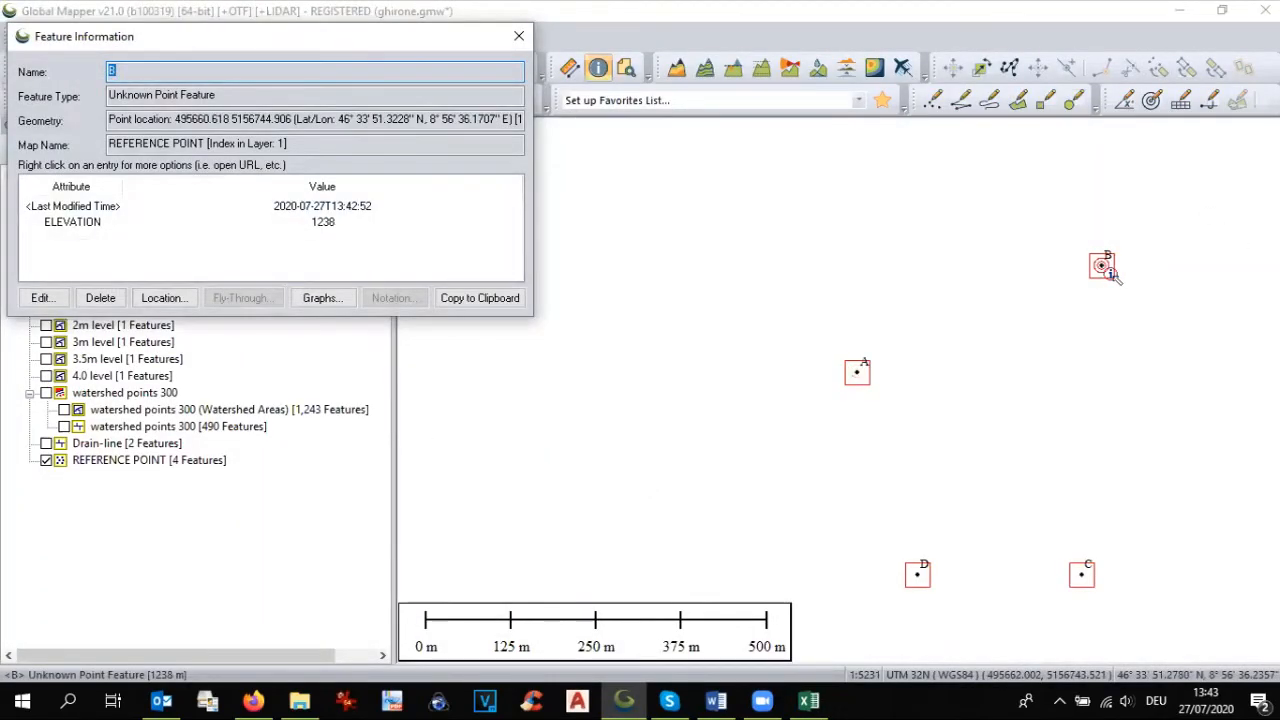
key(alt+Tab)
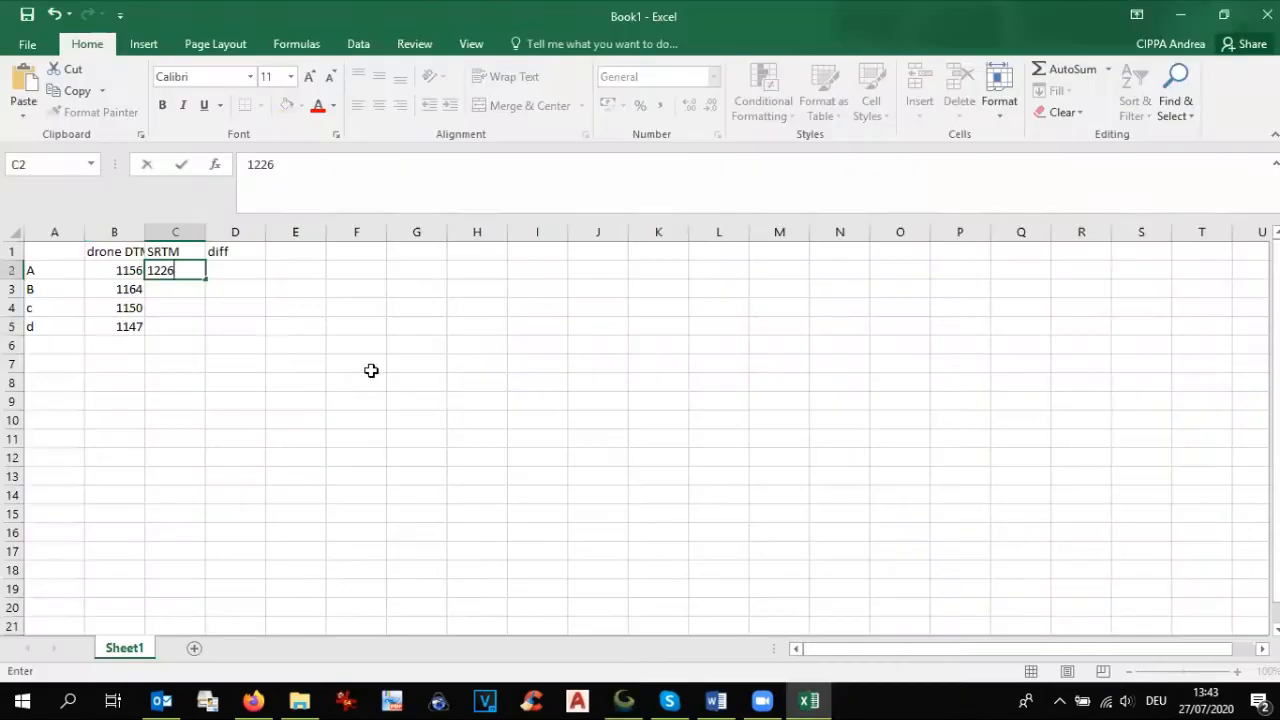
click(172, 299)
click(175, 287)
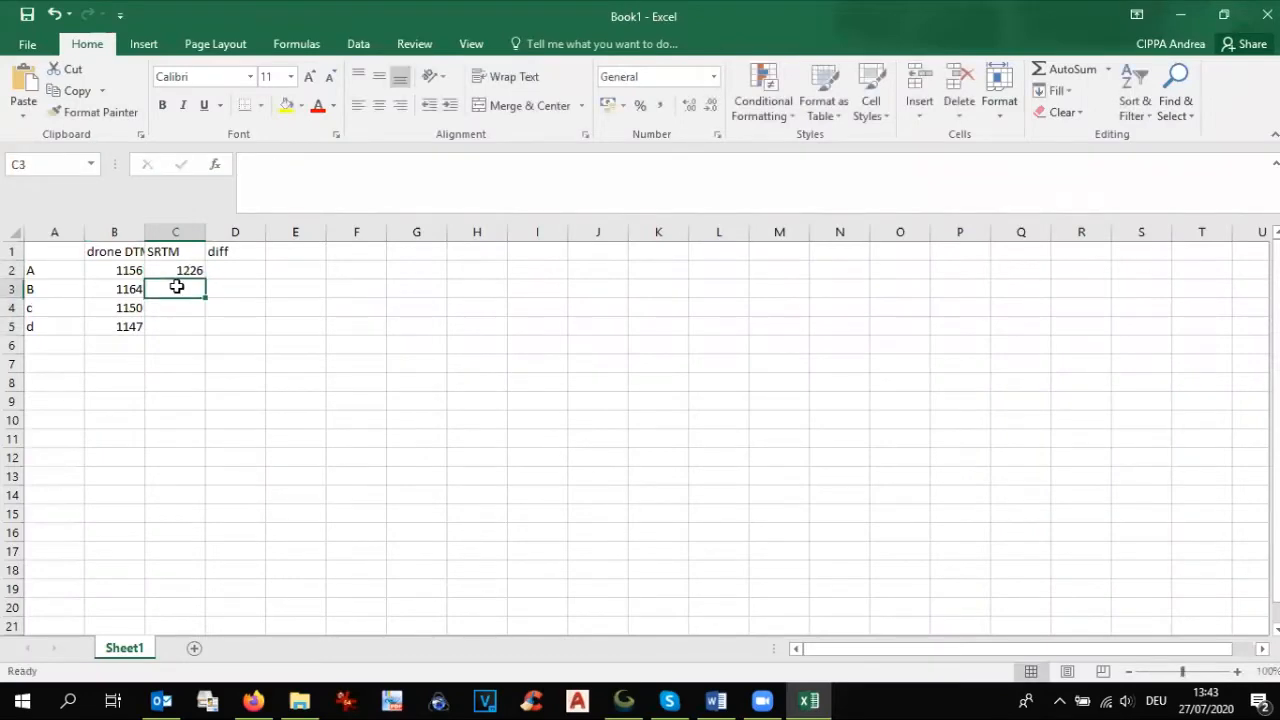
text(1238)
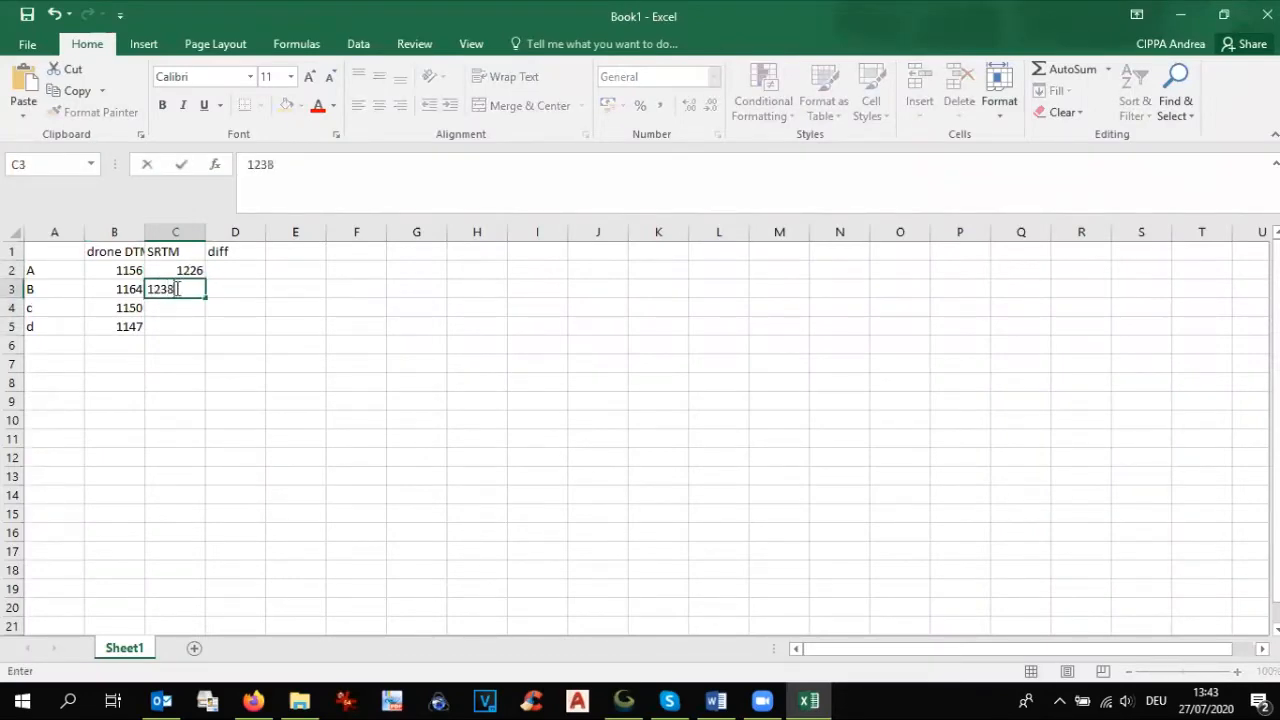
Step: Look up point C's SRTM elevation in Global Mapper and enter it rounded as 1218 in Excel cell C4
key(alt+Tab)
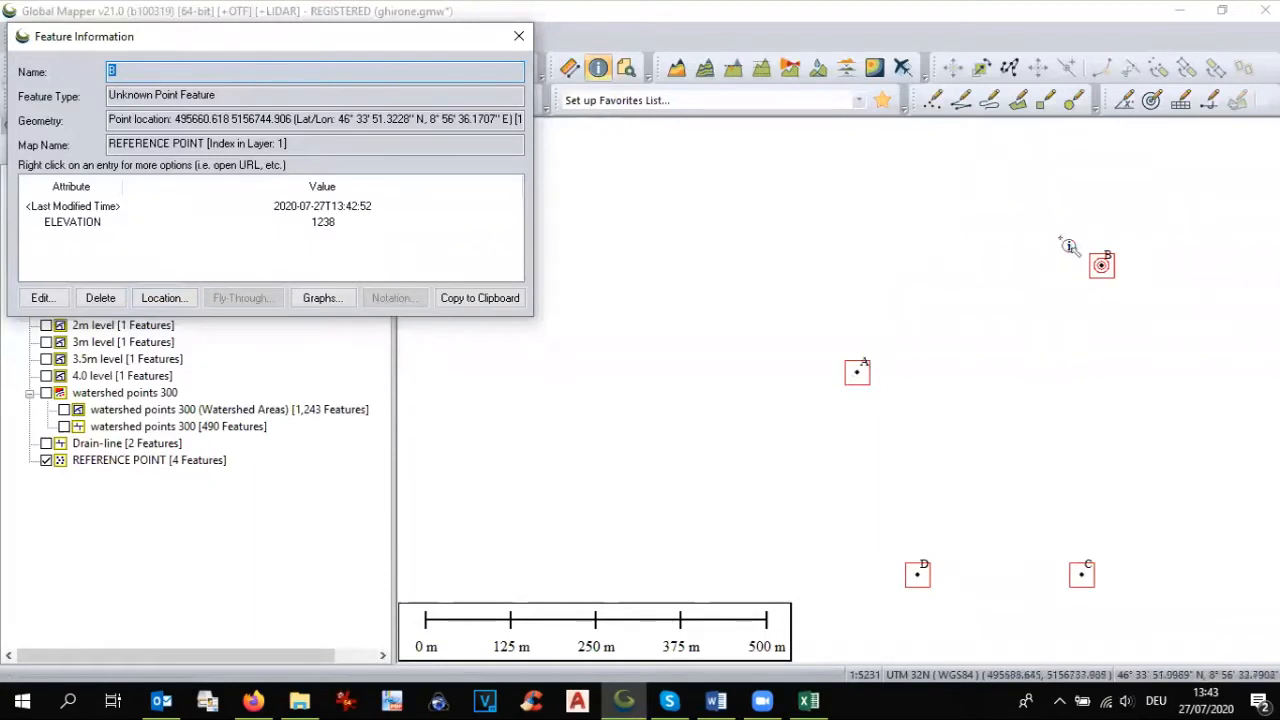
click(1086, 579)
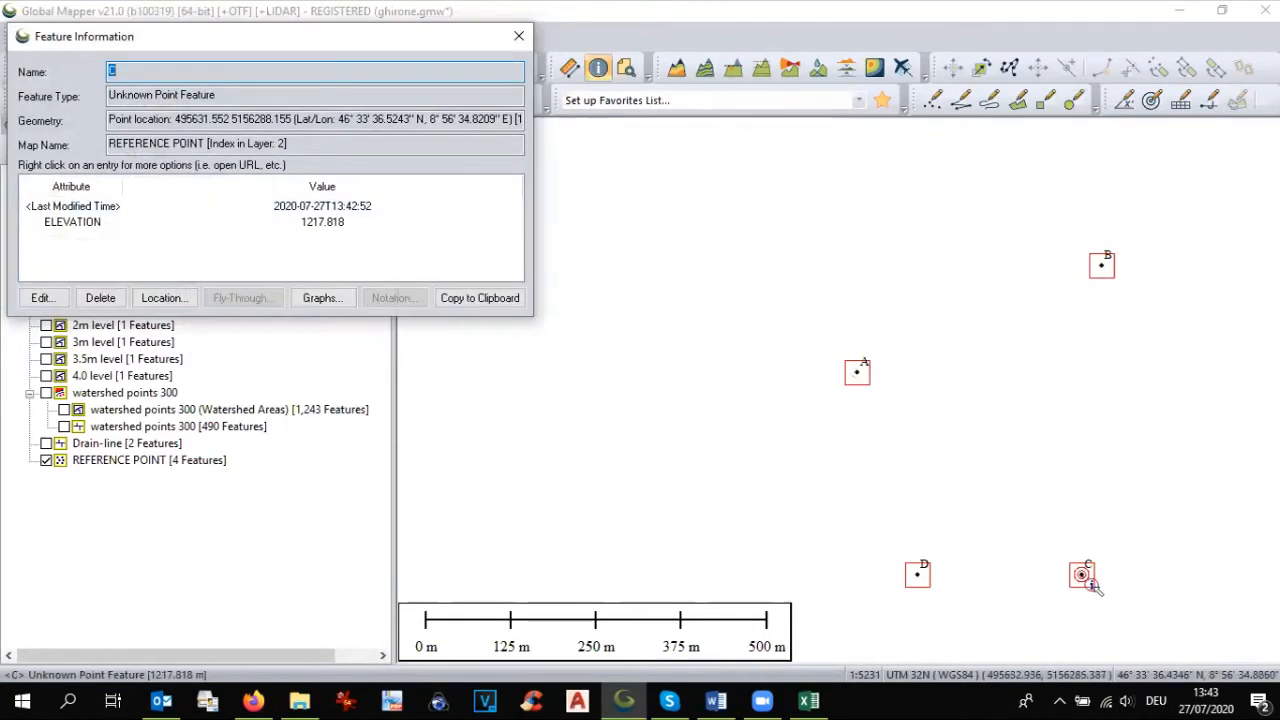
key(alt+Tab)
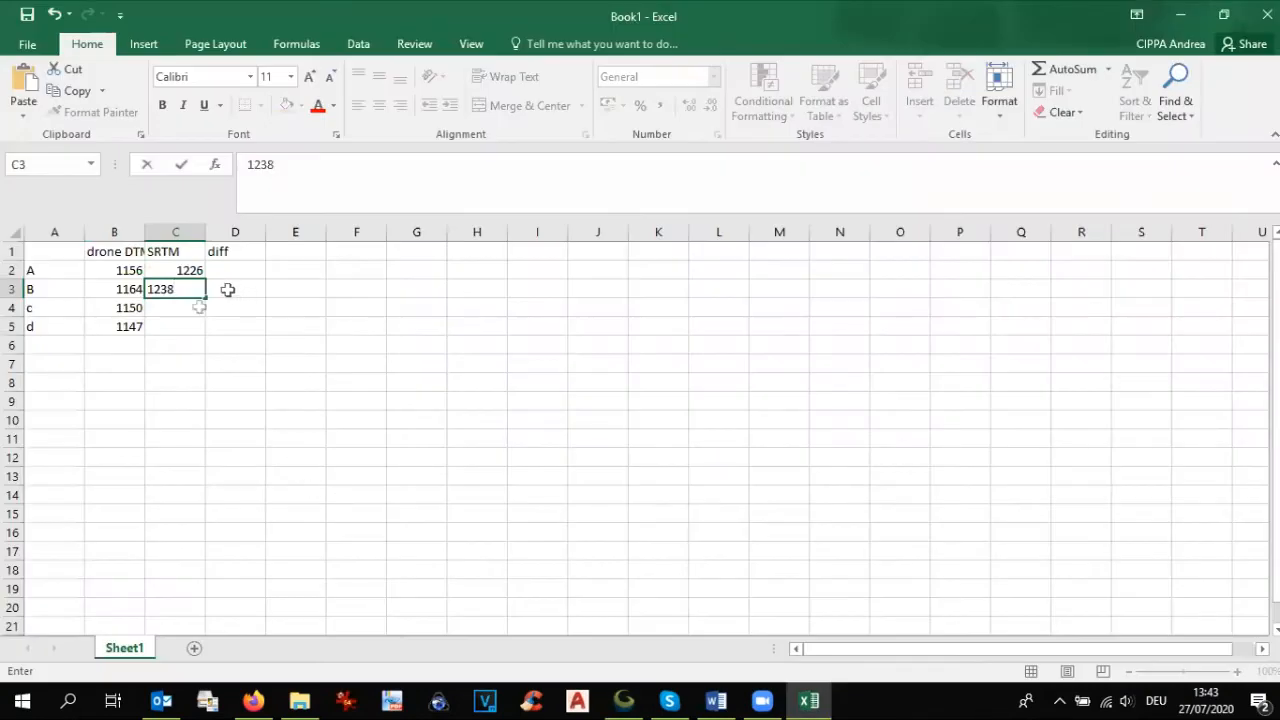
click(172, 309)
text(1218)
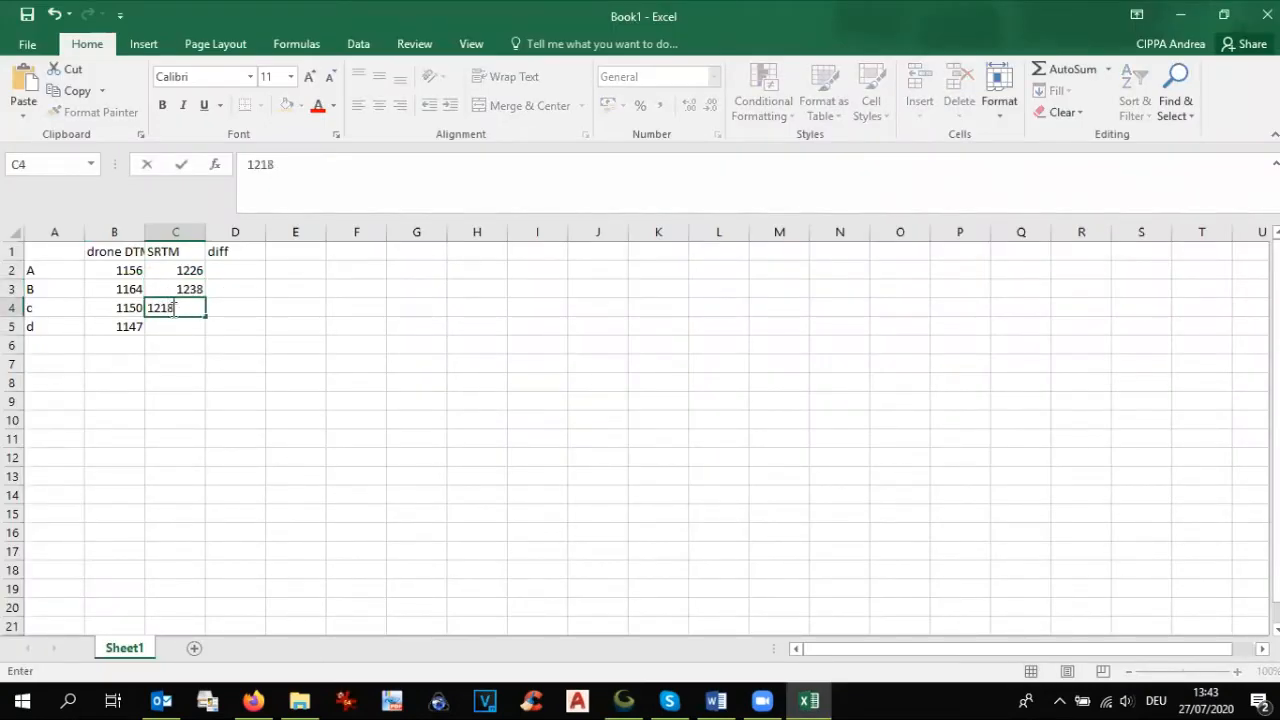
Step: Look up point D's SRTM elevation in Global Mapper and enter 1212 in Excel cell C5
key(alt+Tab)
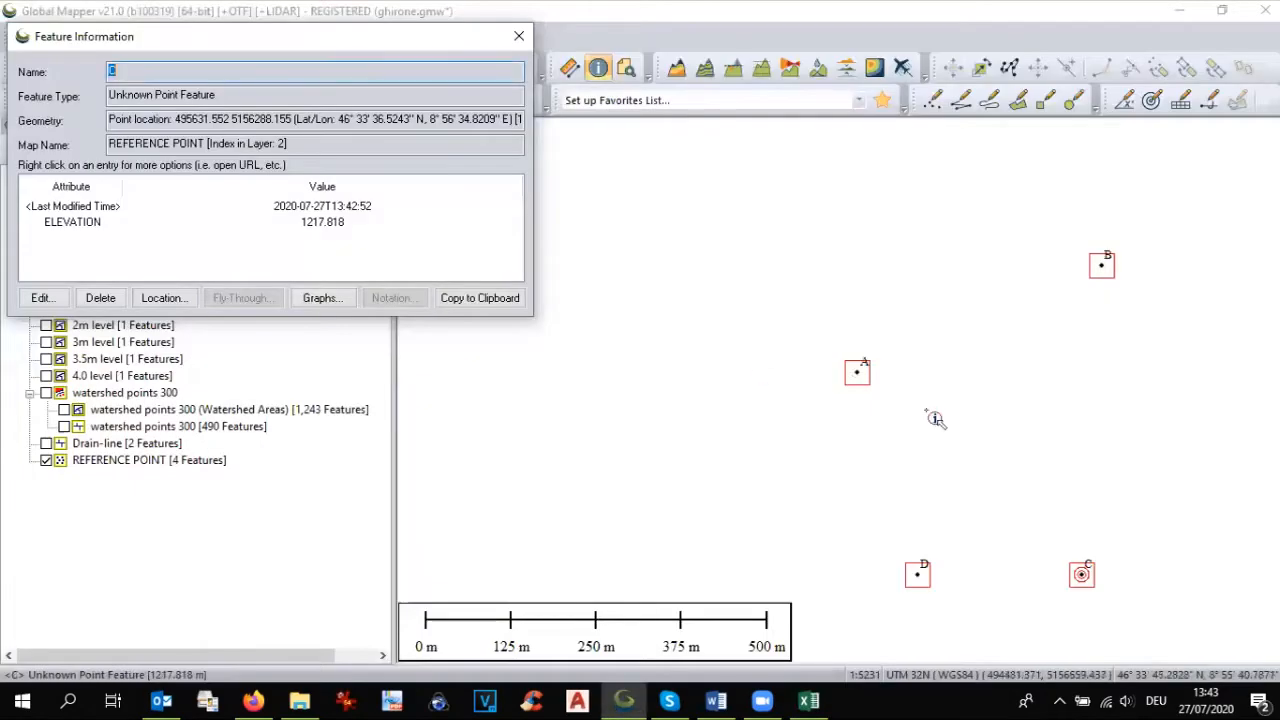
click(927, 580)
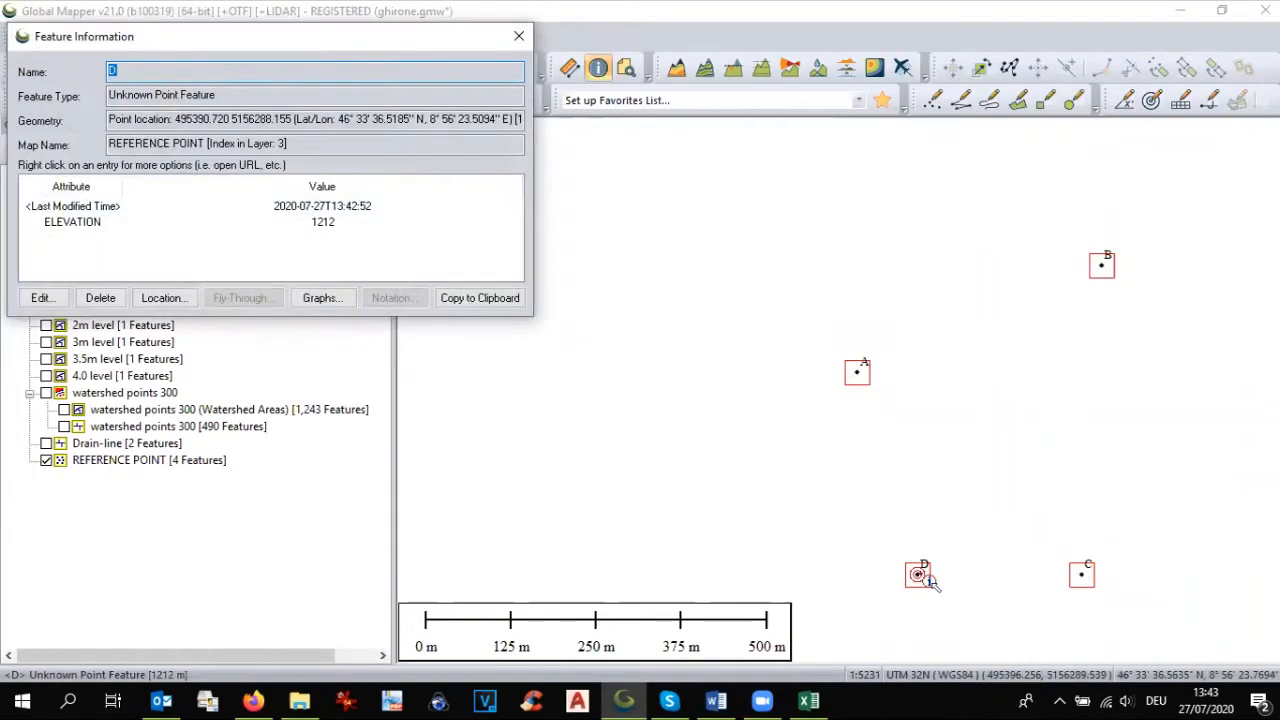
key(alt+Tab)
text(18)
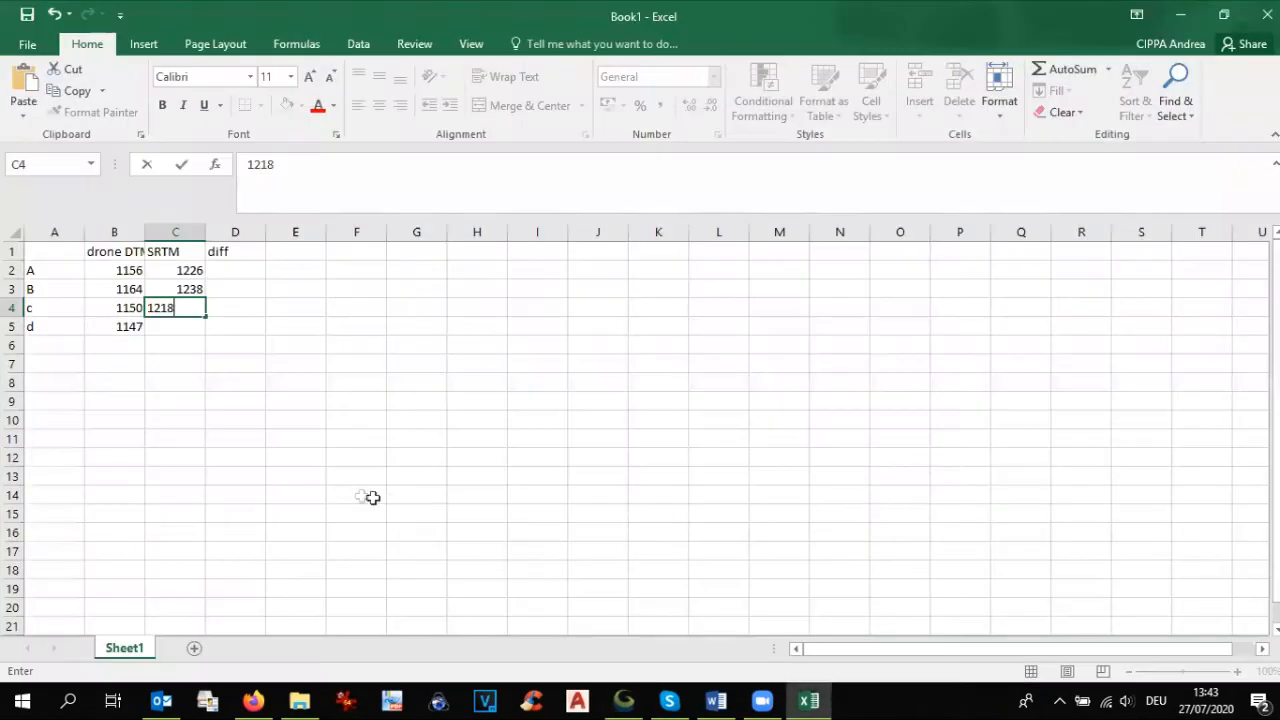
click(182, 327)
text(1212)
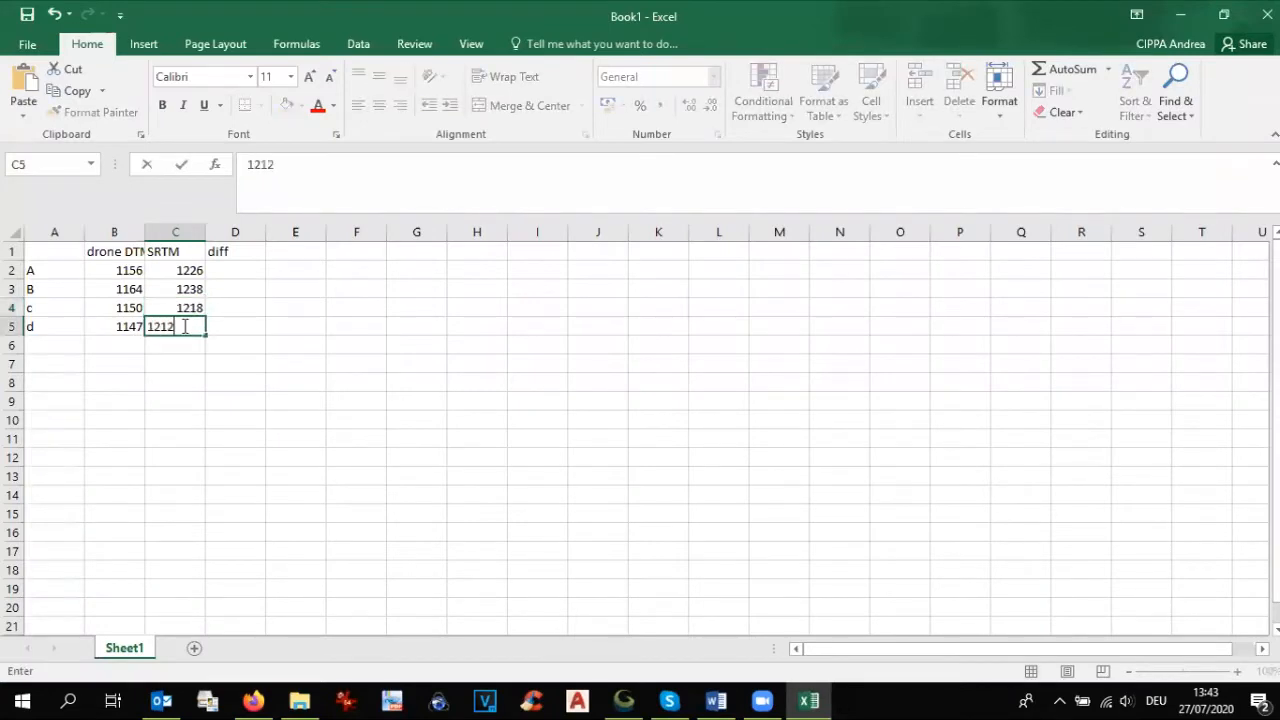
click(242, 272)
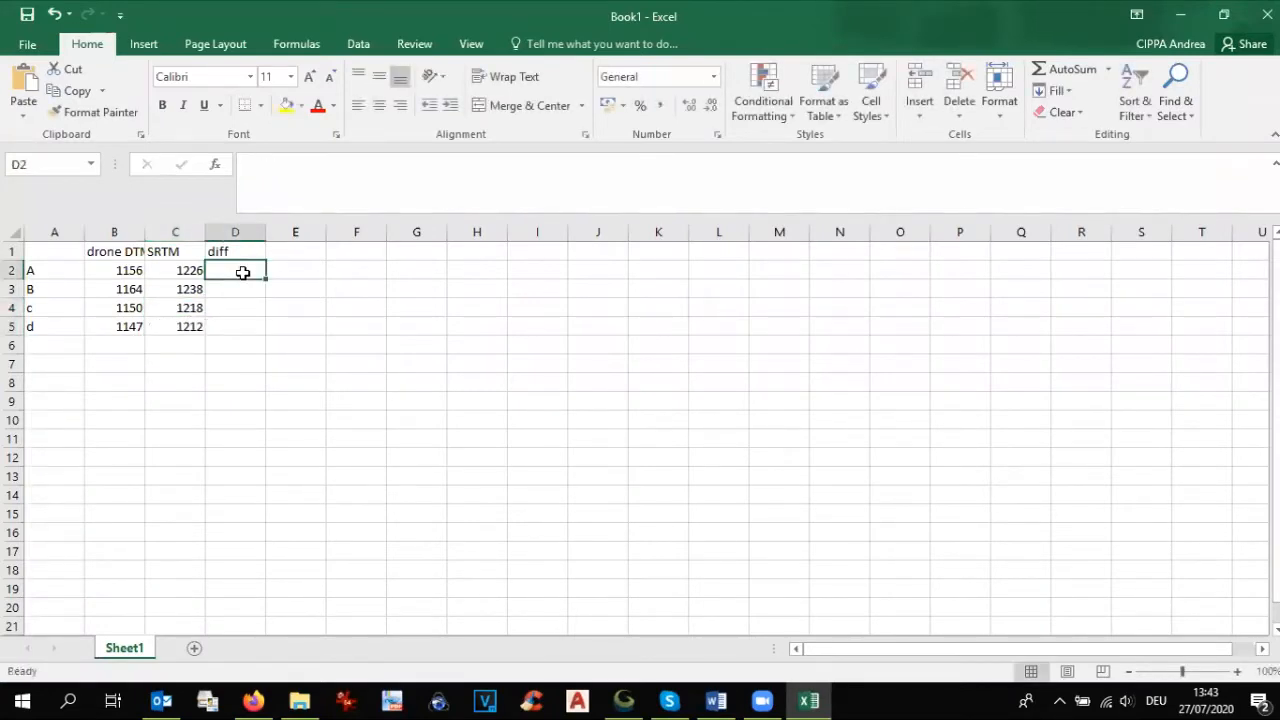
Step: Calculate point A's SRTM minus drone DTM difference in D2 as =C2-B2 and fill the formula down to D5
text(=)
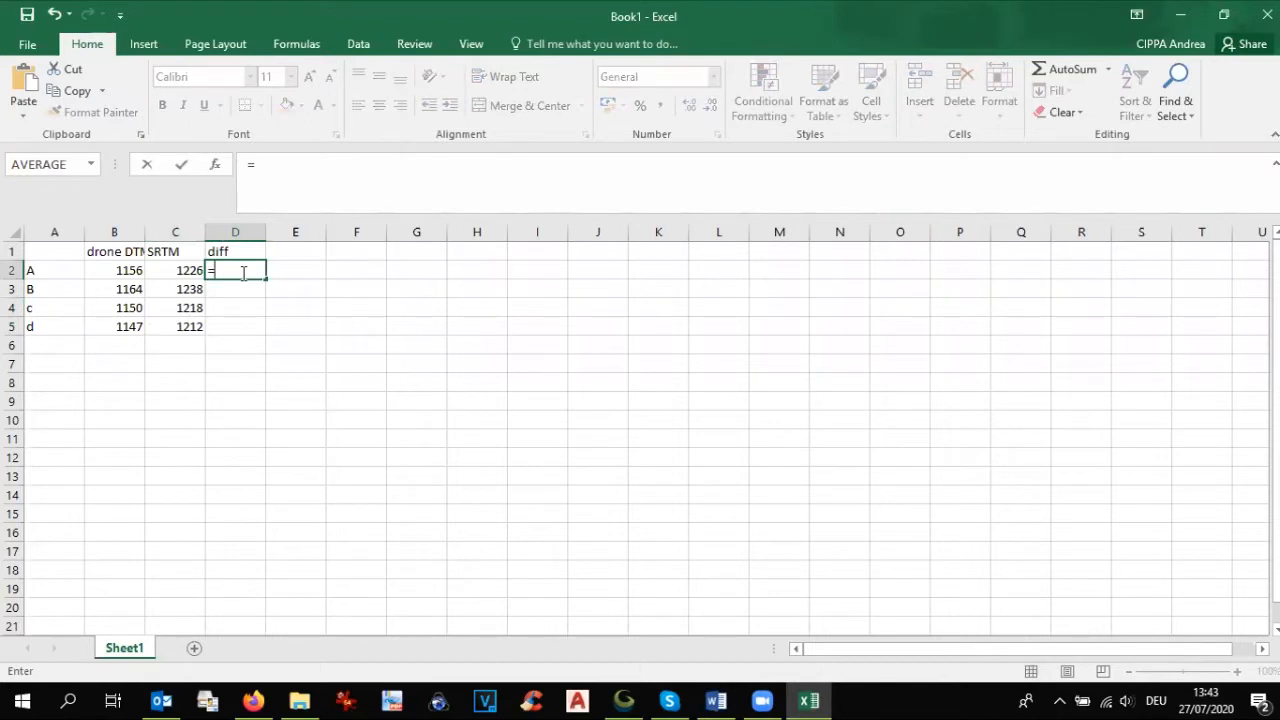
click(190, 269)
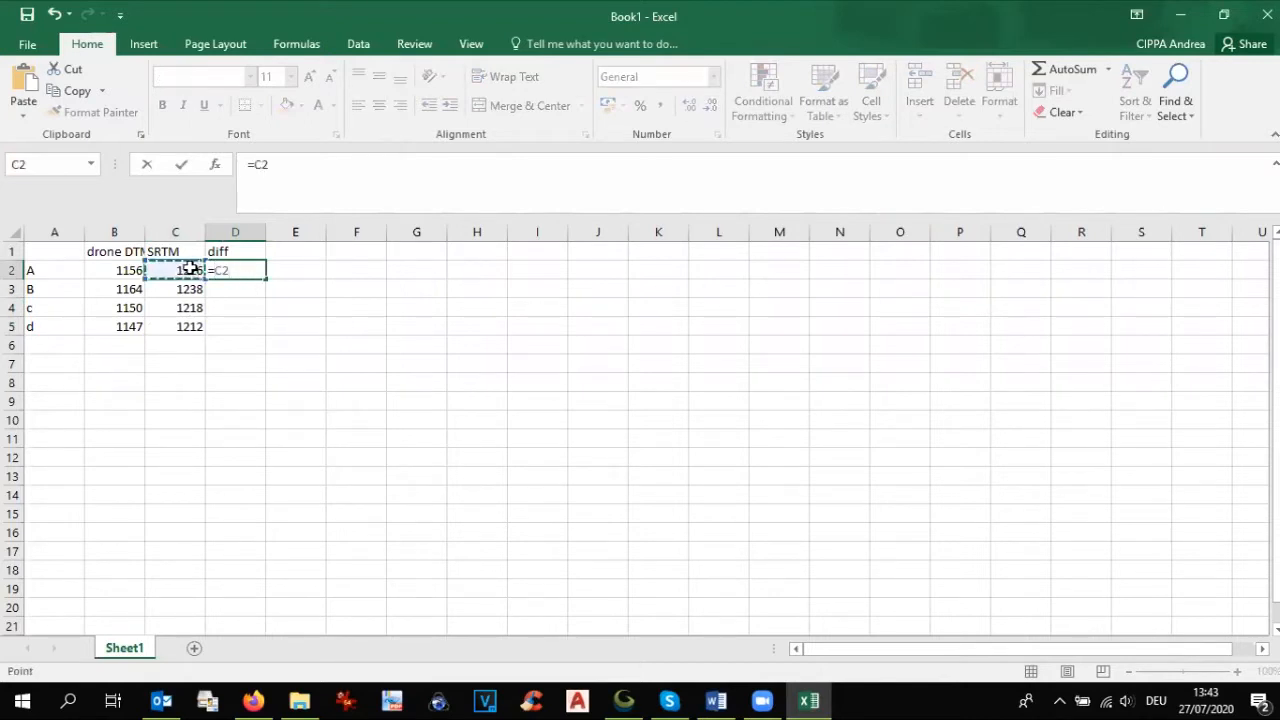
text(-)
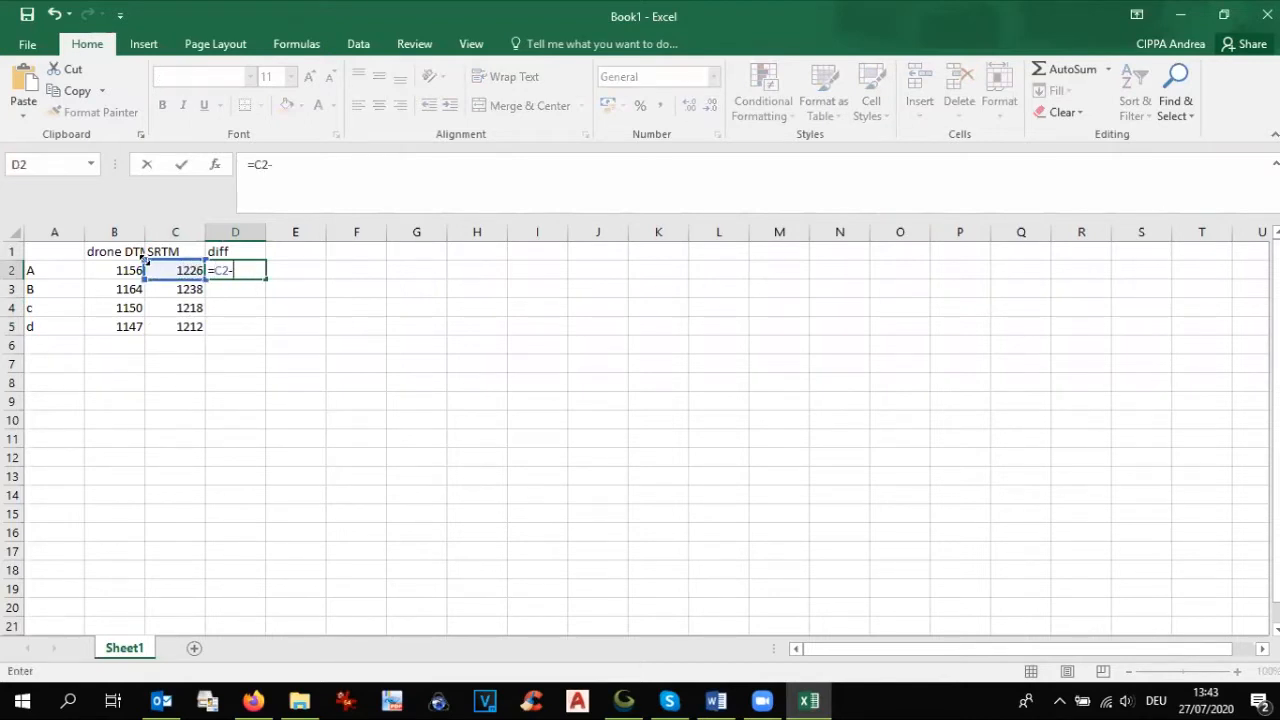
click(120, 268)
key(Return)
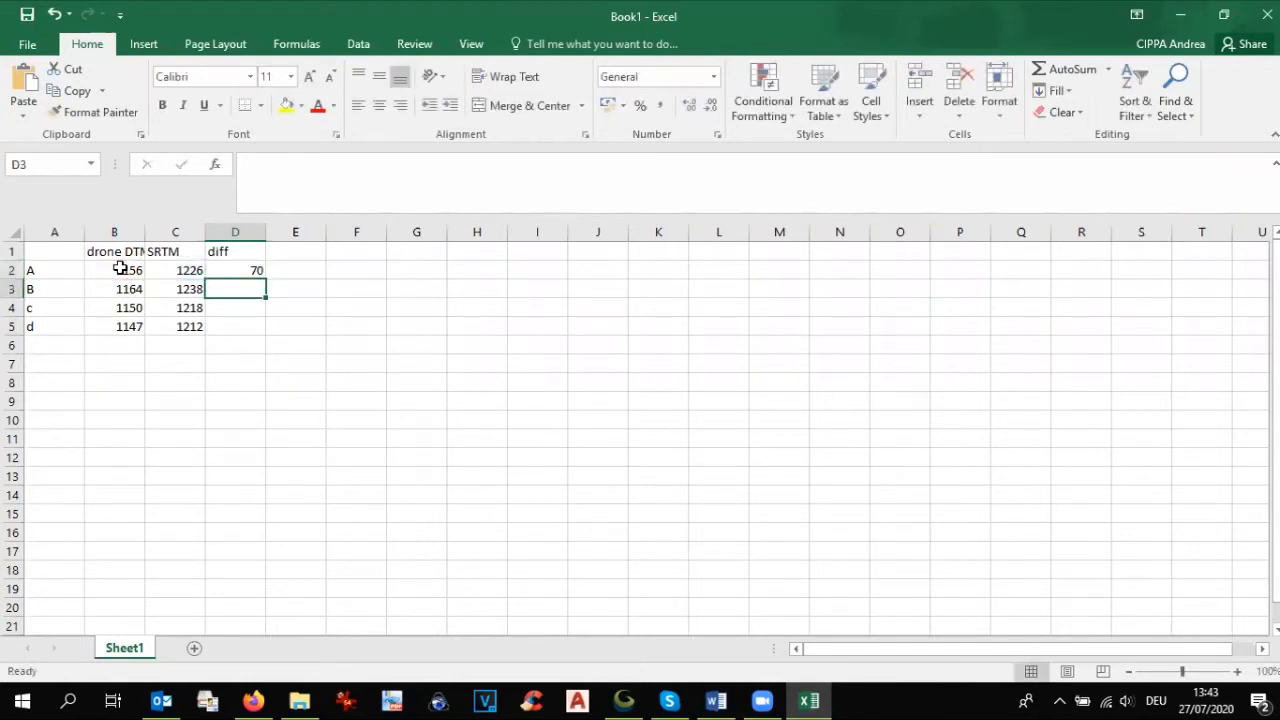
click(230, 268)
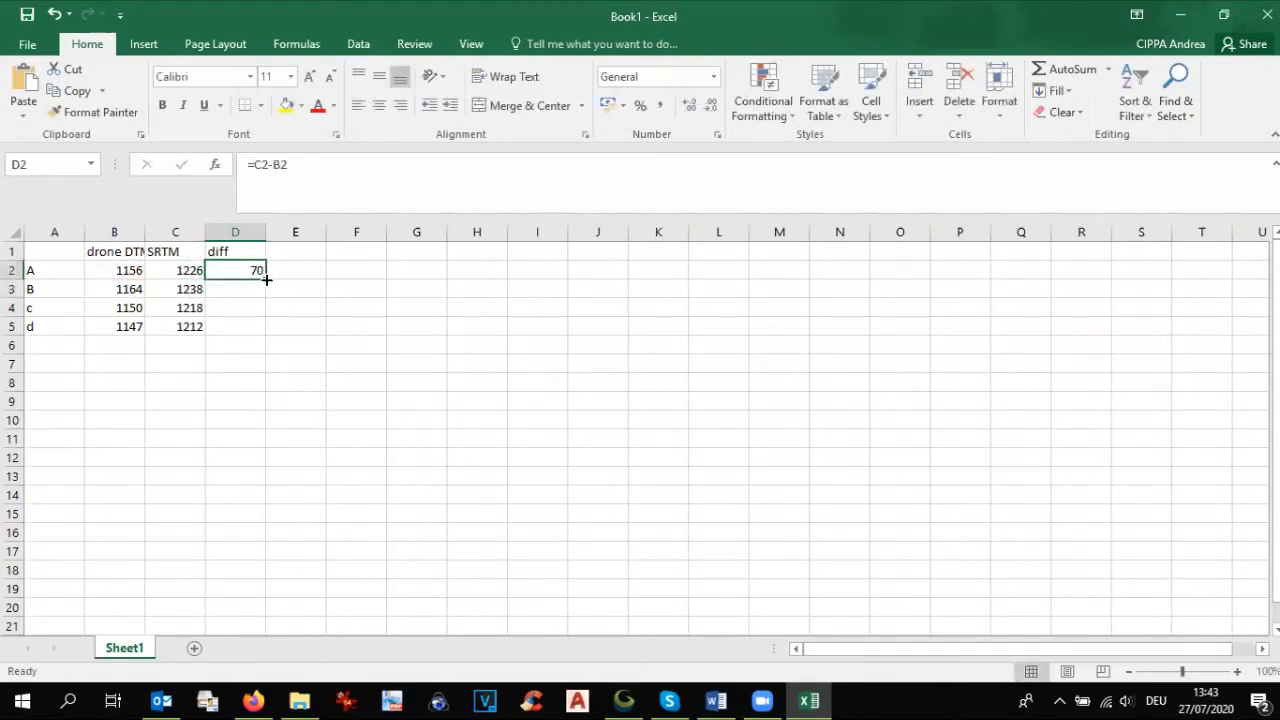
drag(266, 280, 258, 335)
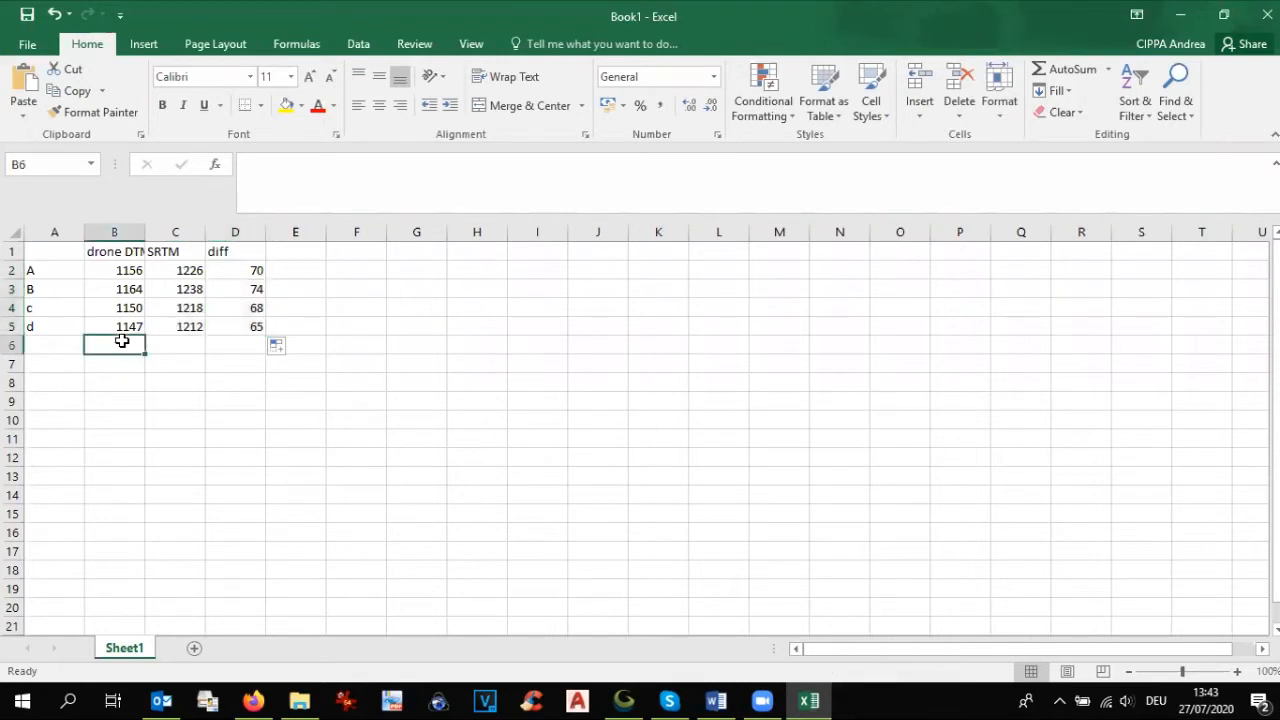
Step: Label cell B6 as Average beneath the drone DTM elevations
text(Average)
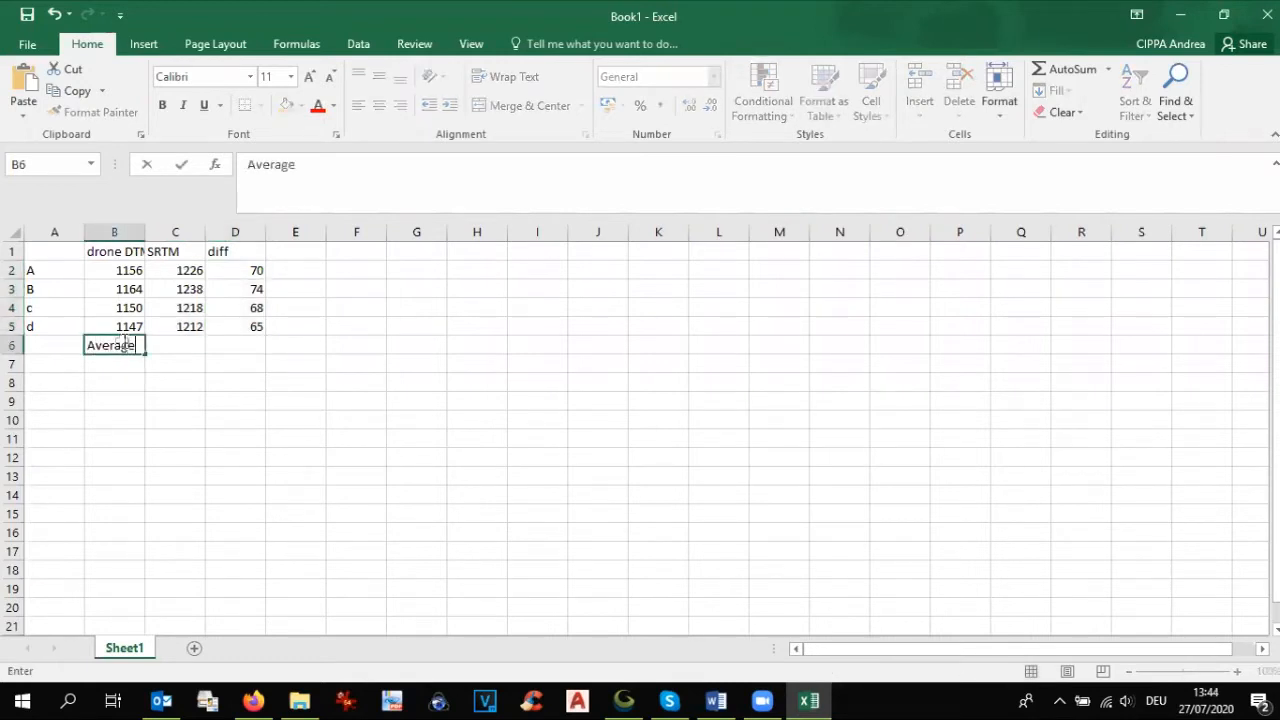
key(Tab)
key(Tab)
text(=av)
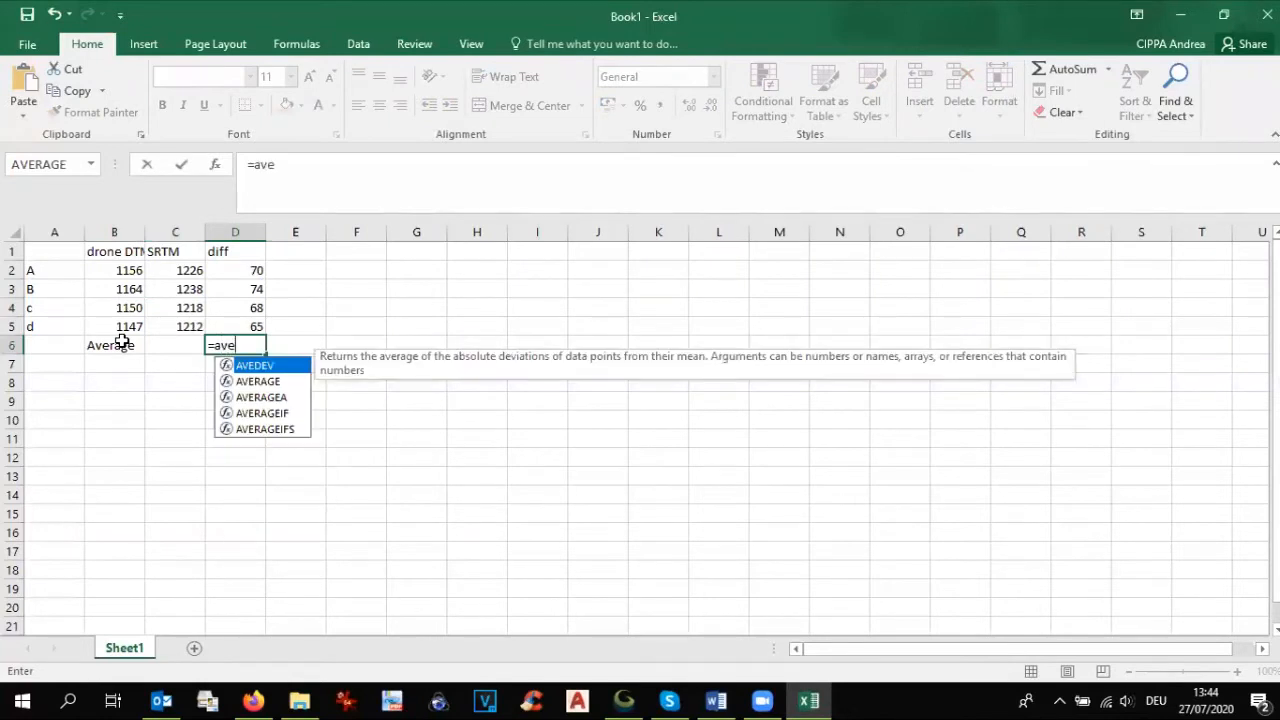
click(283, 383)
key(Return)
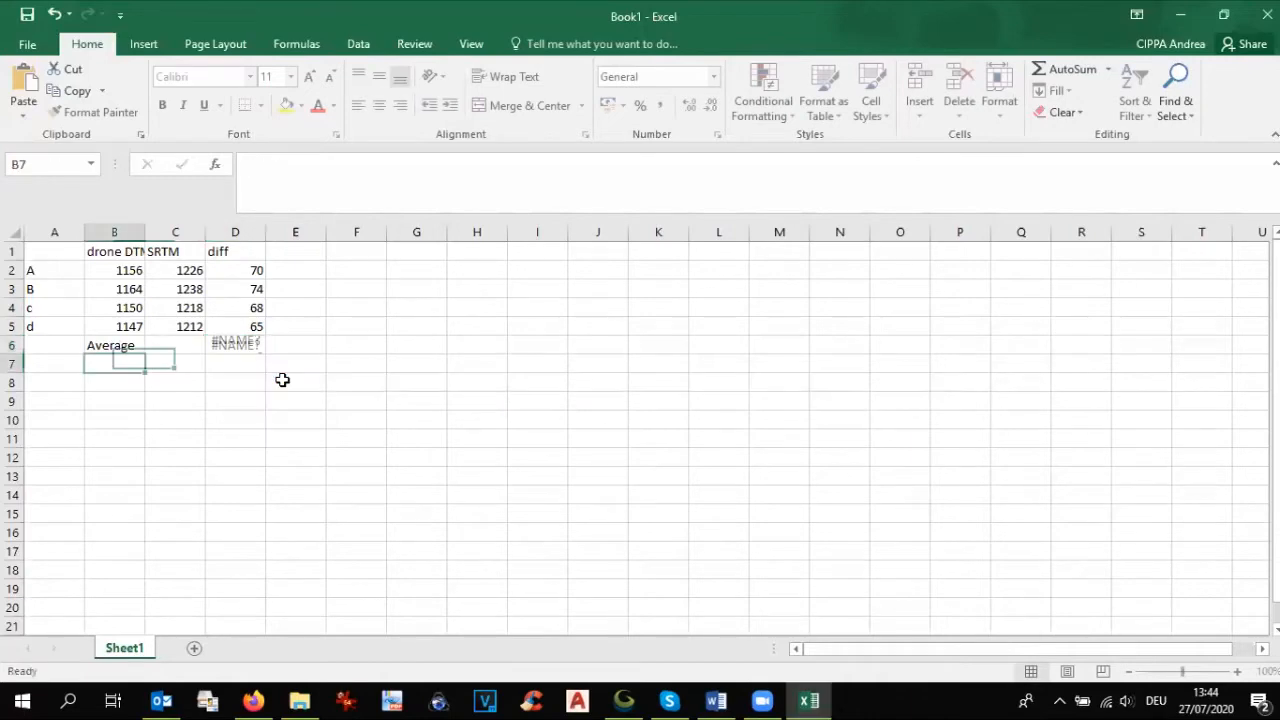
Step: Replace the formula in D6 with the average of the differences in D2:D5
click(225, 343)
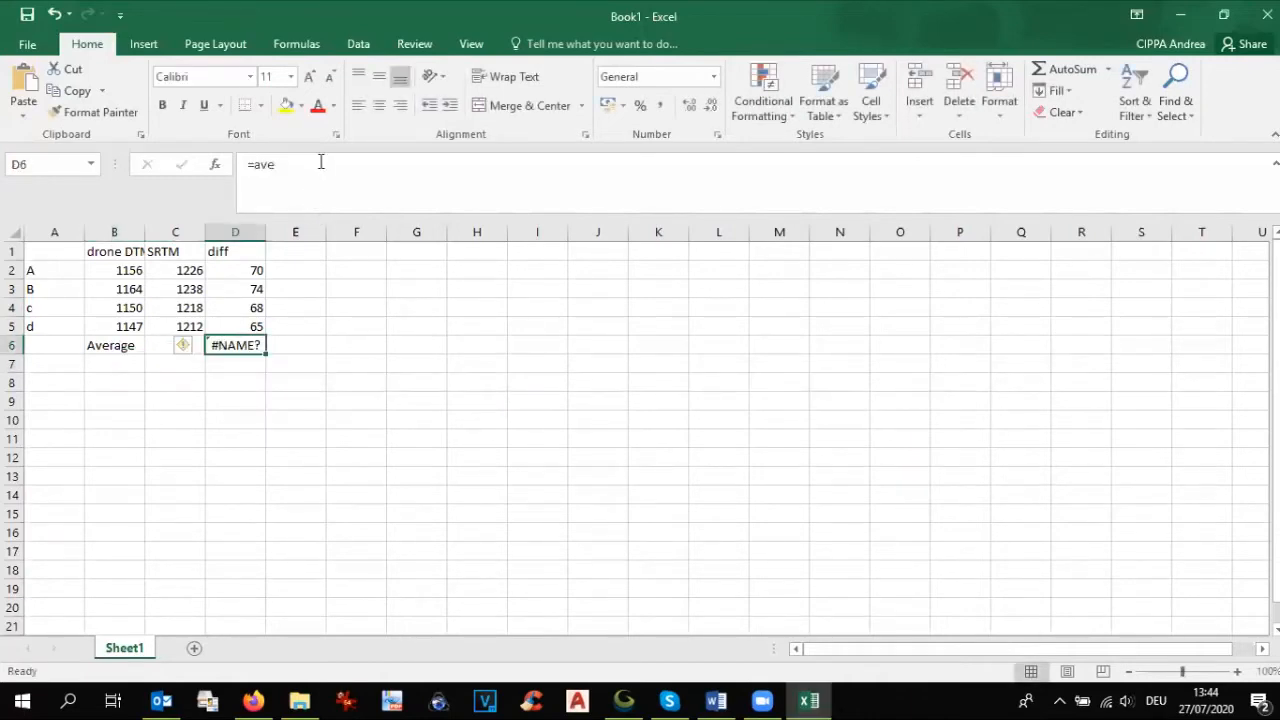
drag(292, 168, 220, 172)
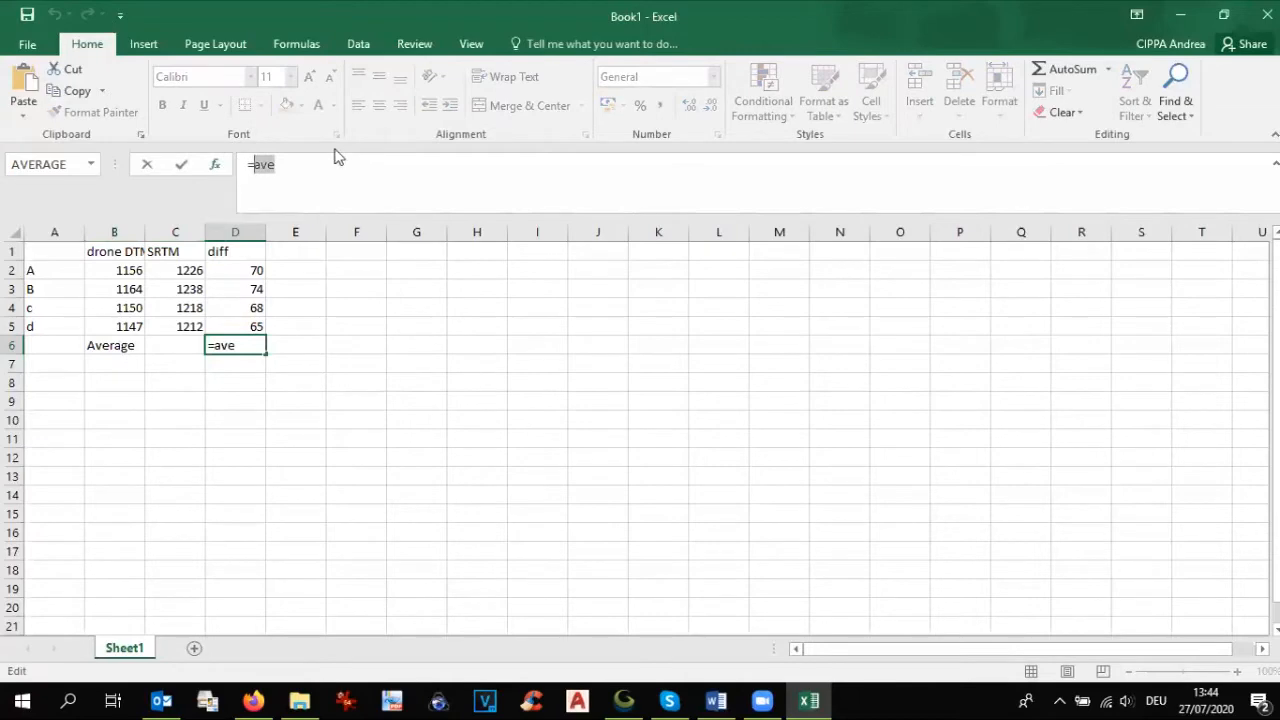
text(average()
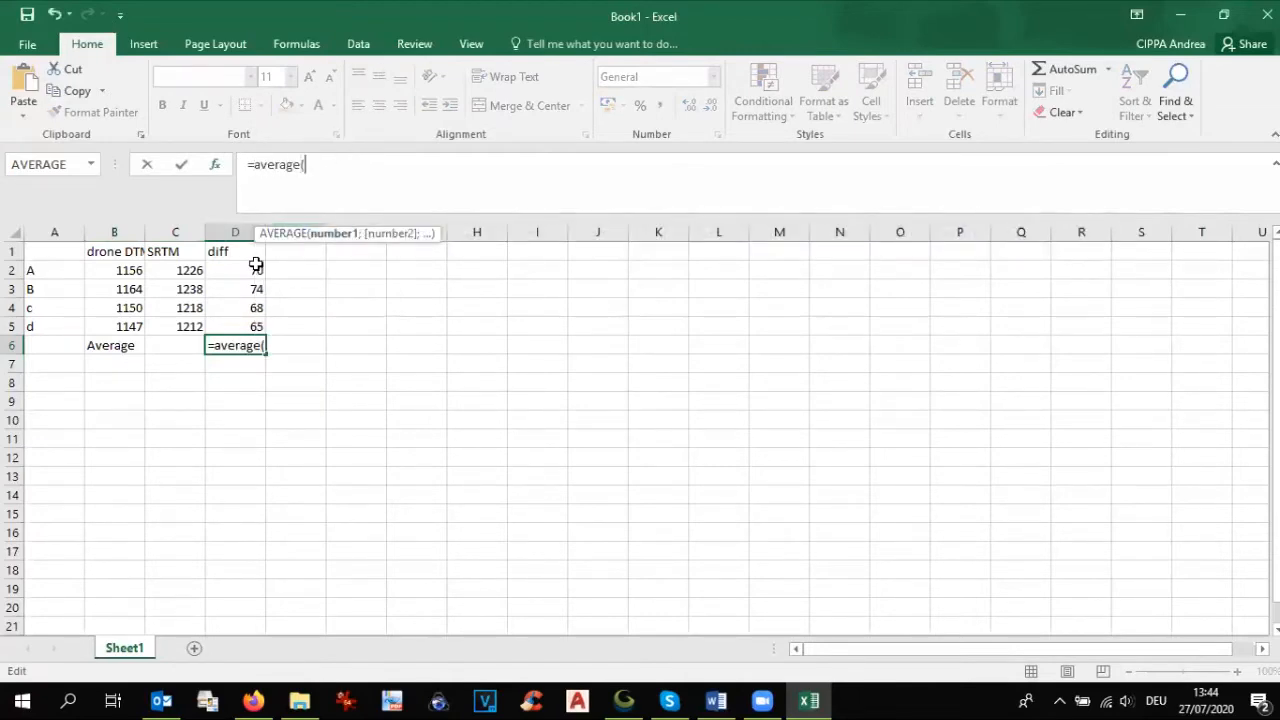
drag(253, 274, 246, 318)
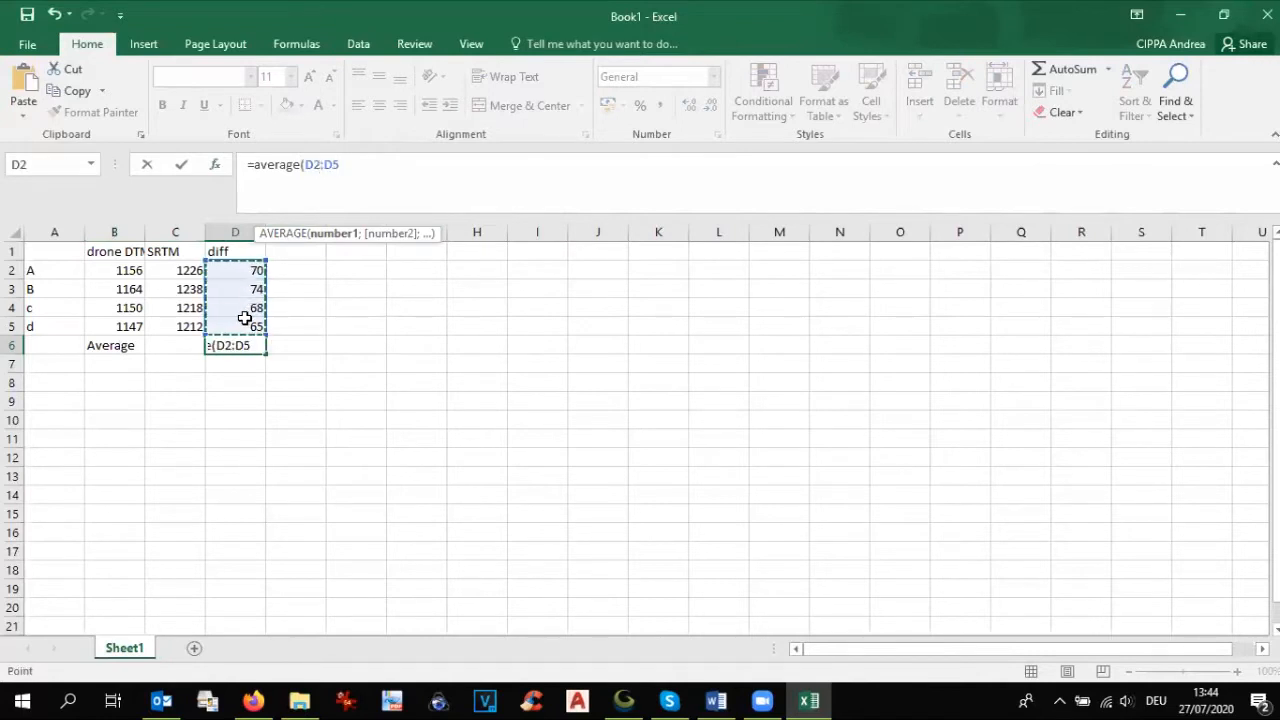
key(Return)
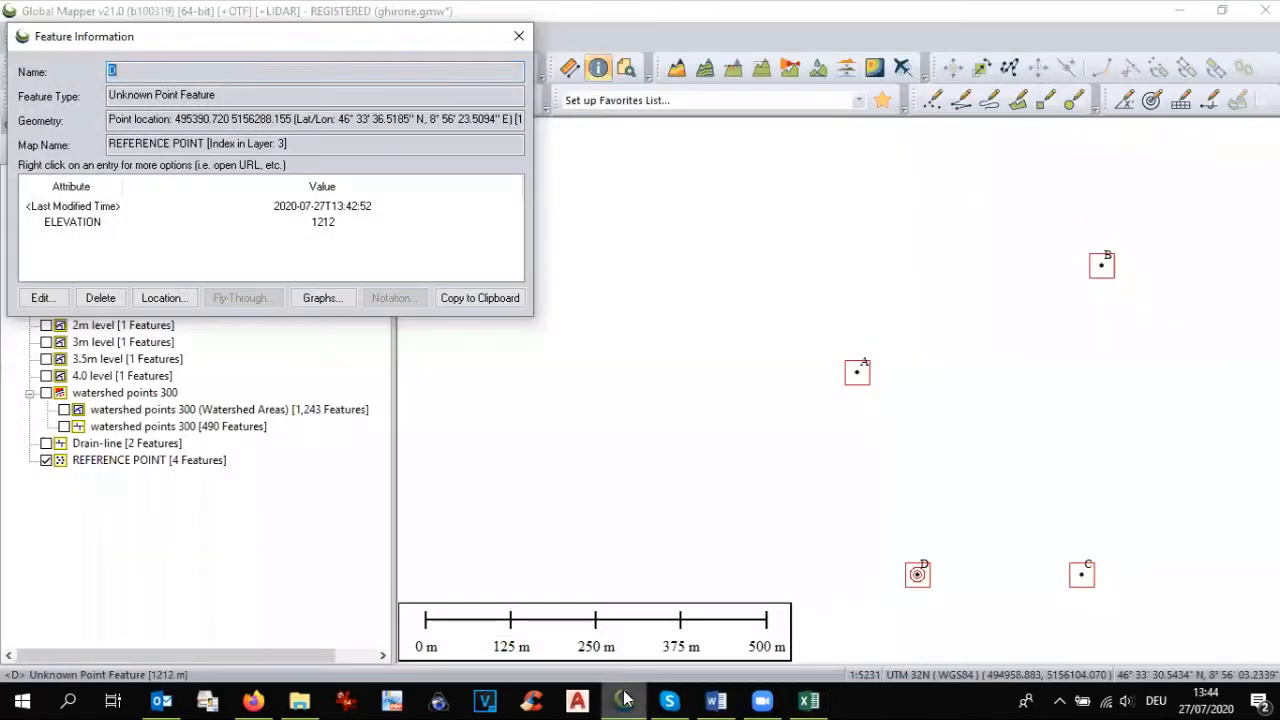
Step: Switch to Global Mapper, close point D's feature information, show the DTM Ghirone.tif and SRTM layers and hide the REFERENCE POINT layer
click(623, 700)
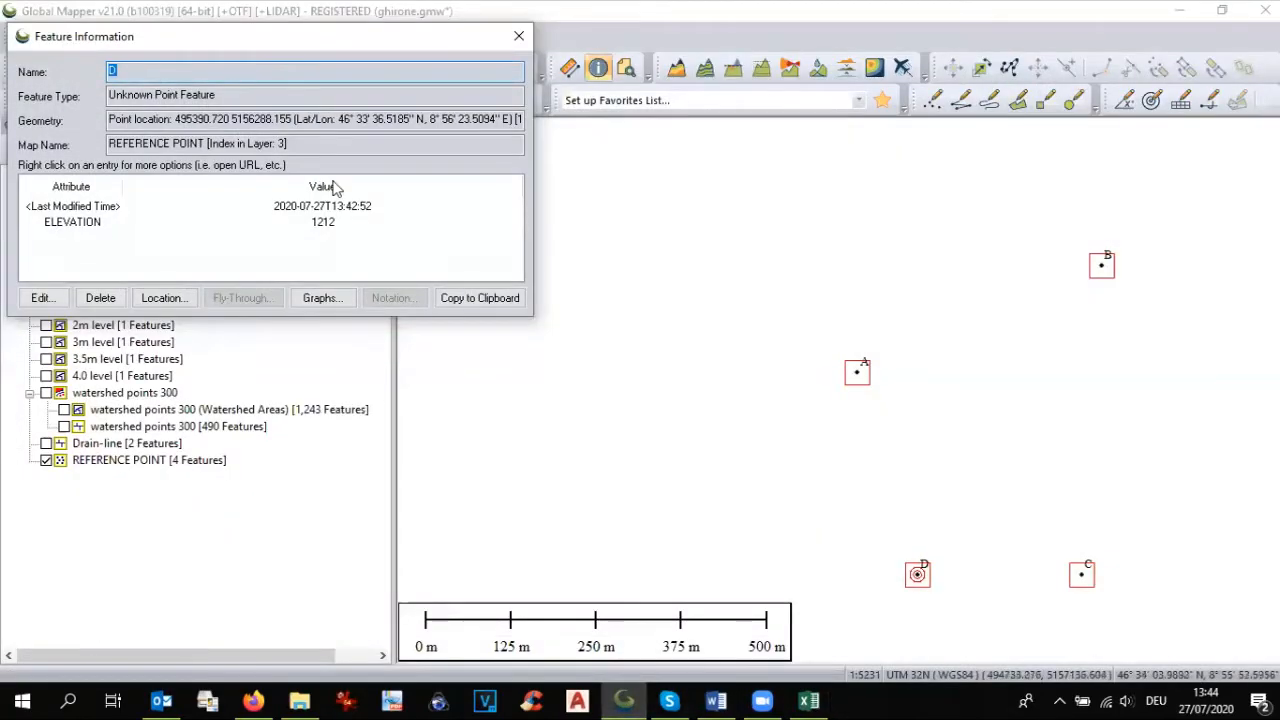
click(518, 36)
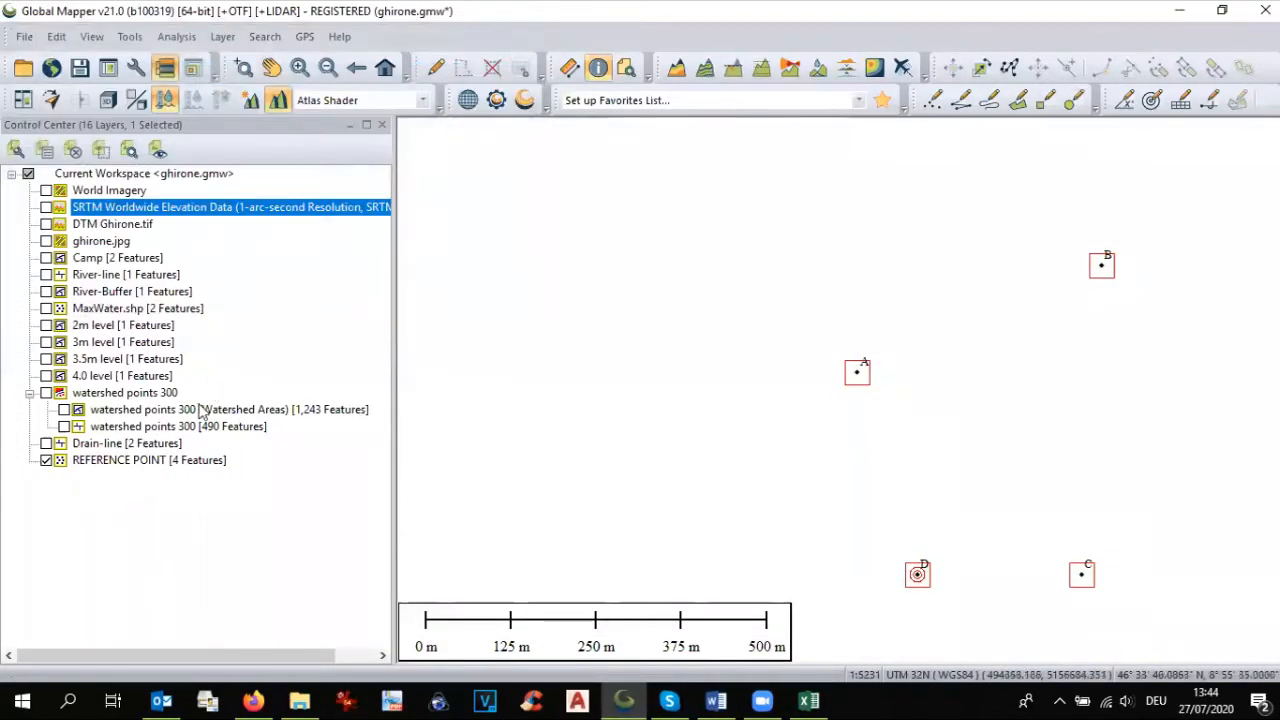
click(50, 223)
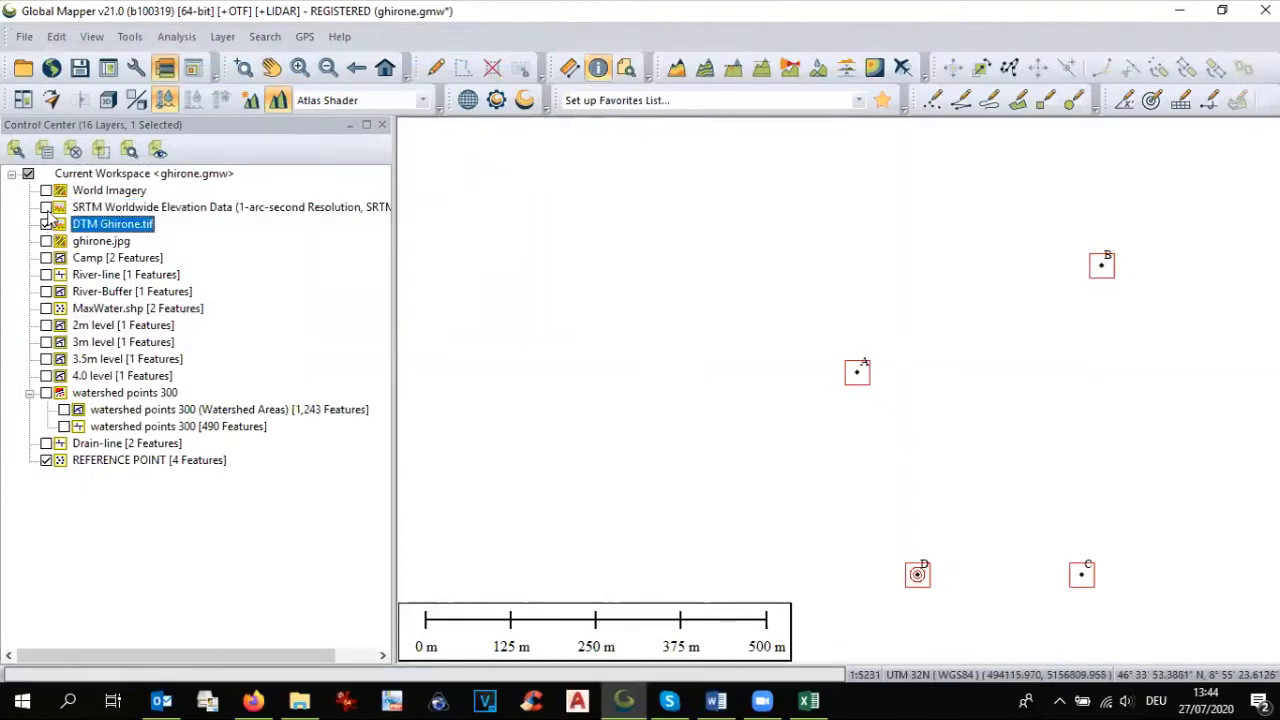
click(46, 207)
click(46, 461)
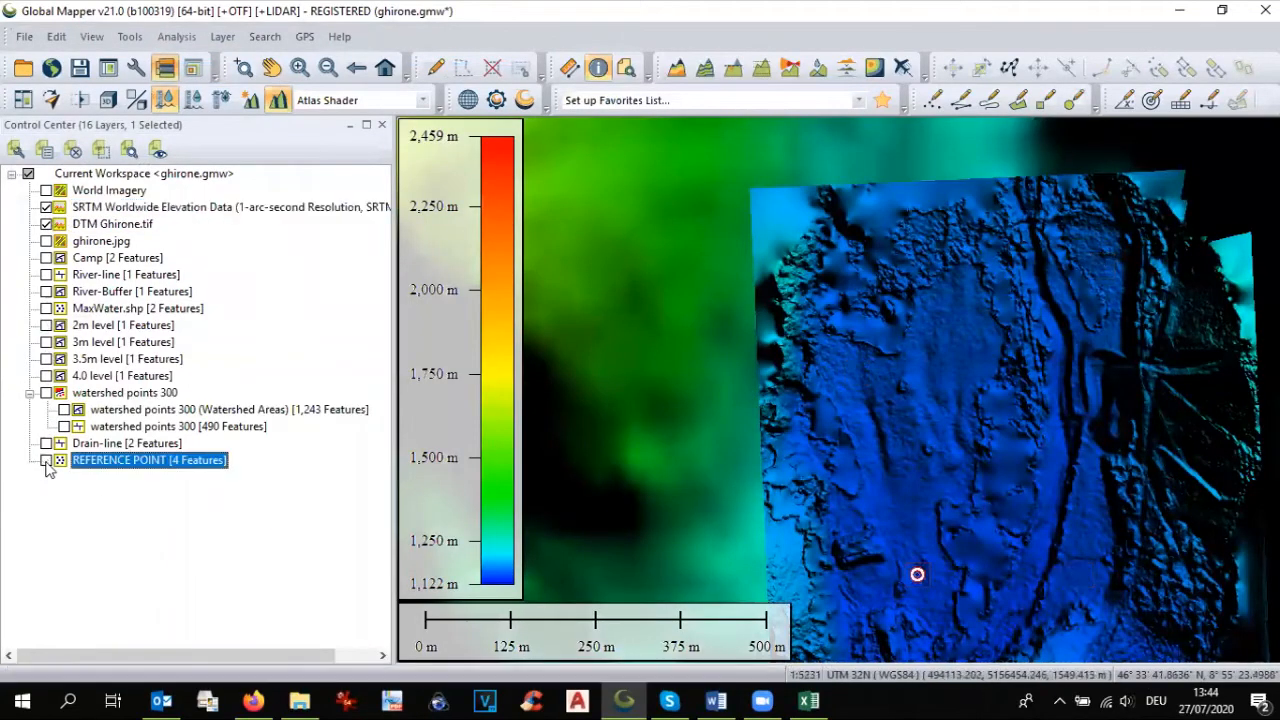
Step: Examine in the 3D Viewer how the drone DTM sits relative to the surrounding SRTM terrain, and close the viewer
click(108, 99)
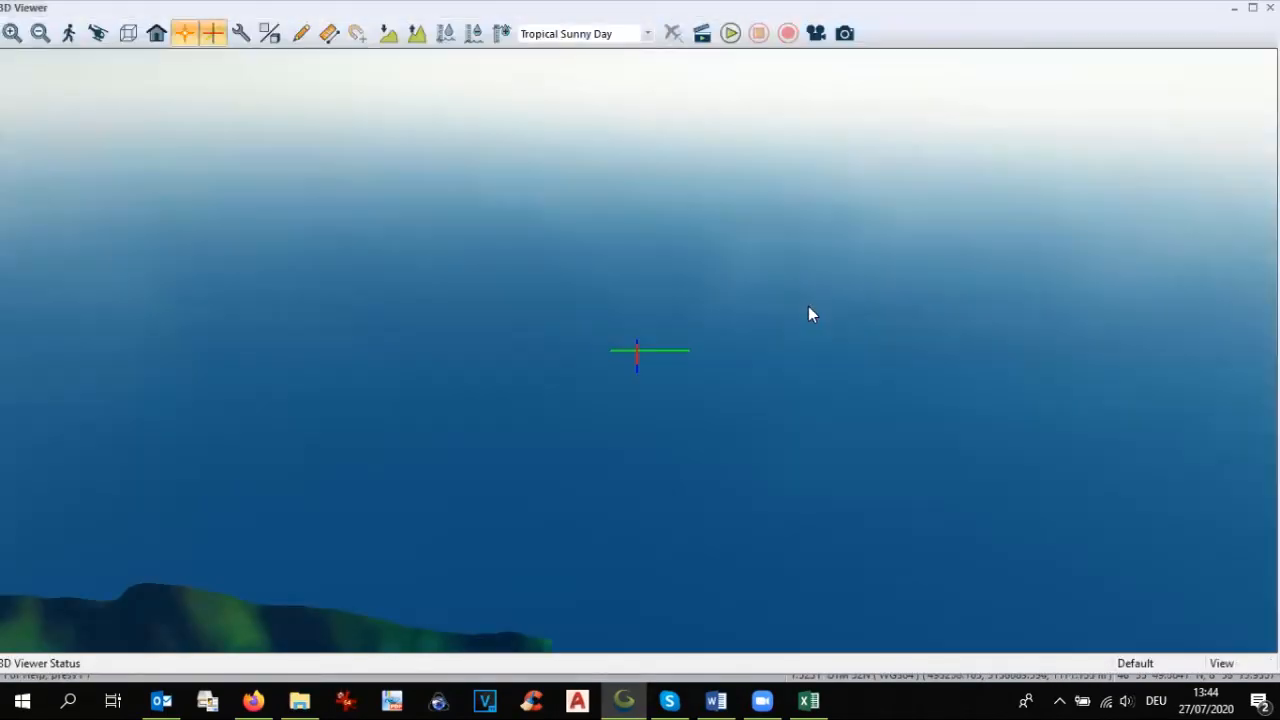
scroll(808, 306, down, 3)
scroll(772, 244, down, 1)
drag(955, 488, 797, 223)
drag(668, 566, 665, 624)
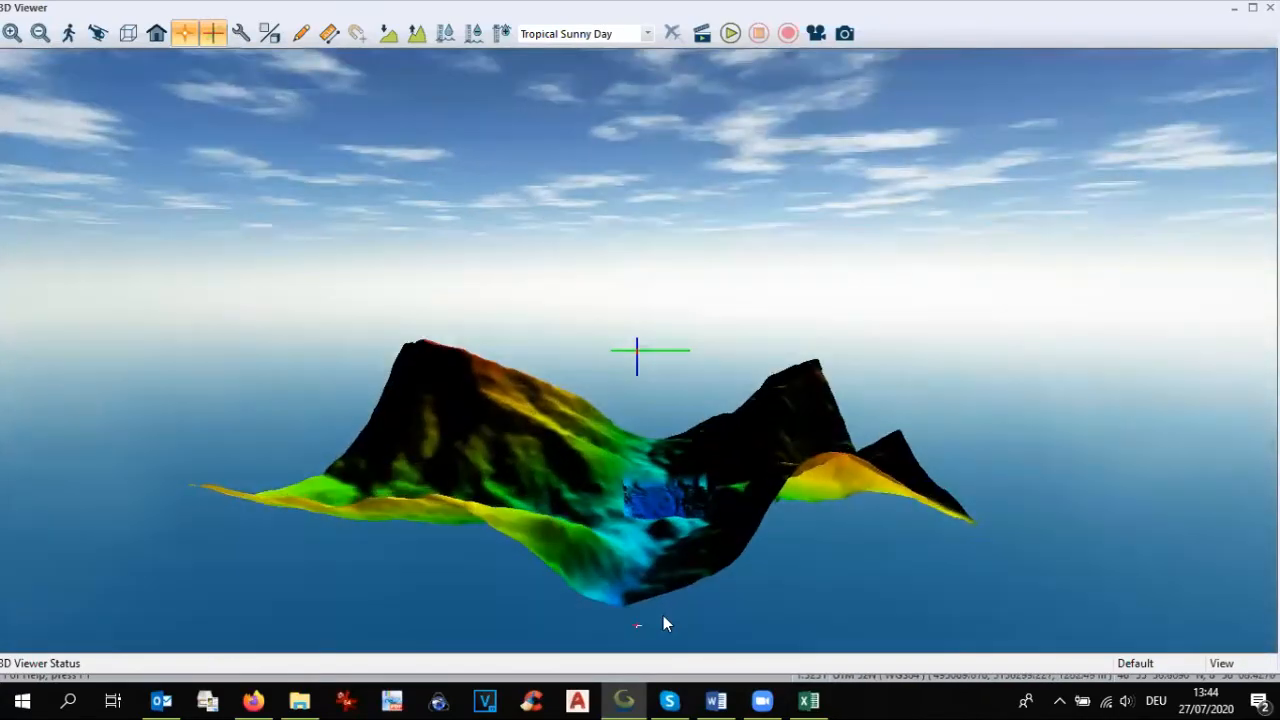
scroll(680, 580, up, 3)
scroll(687, 560, down, 2)
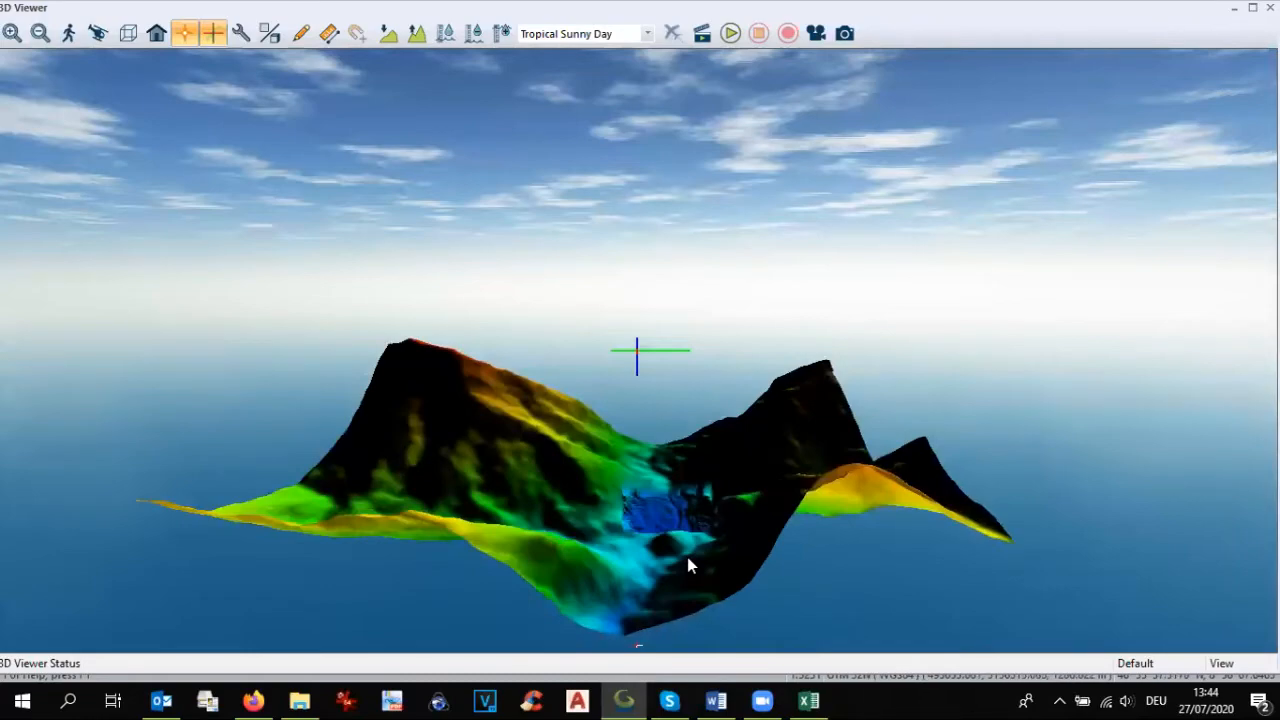
click(1270, 8)
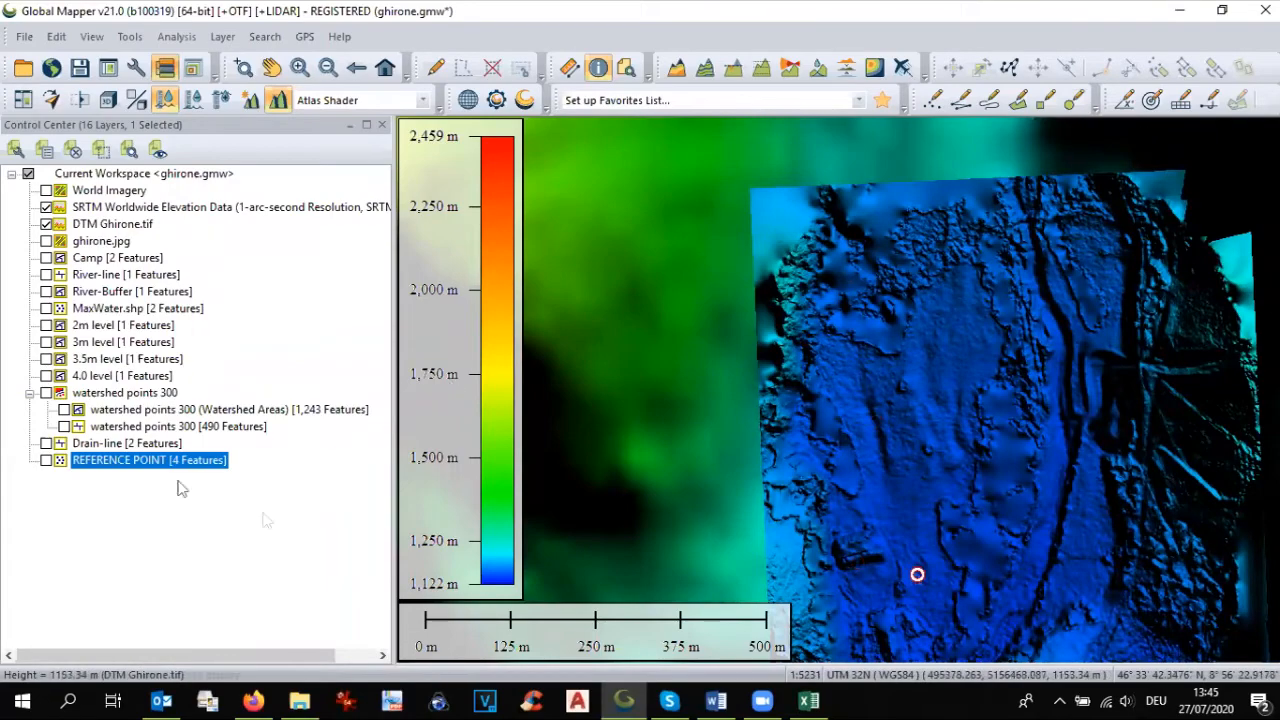
Step: Check the average elevation difference in Excel cell D6 and return to Global Mapper
click(795, 699)
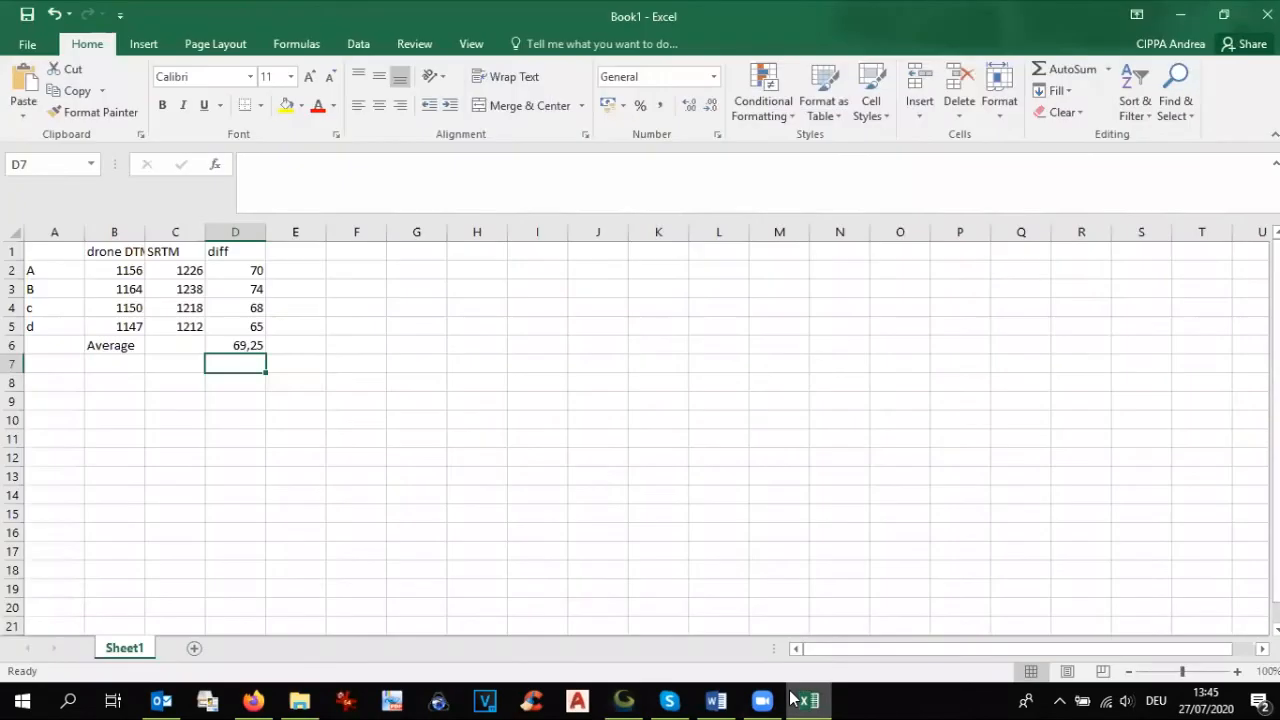
click(235, 345)
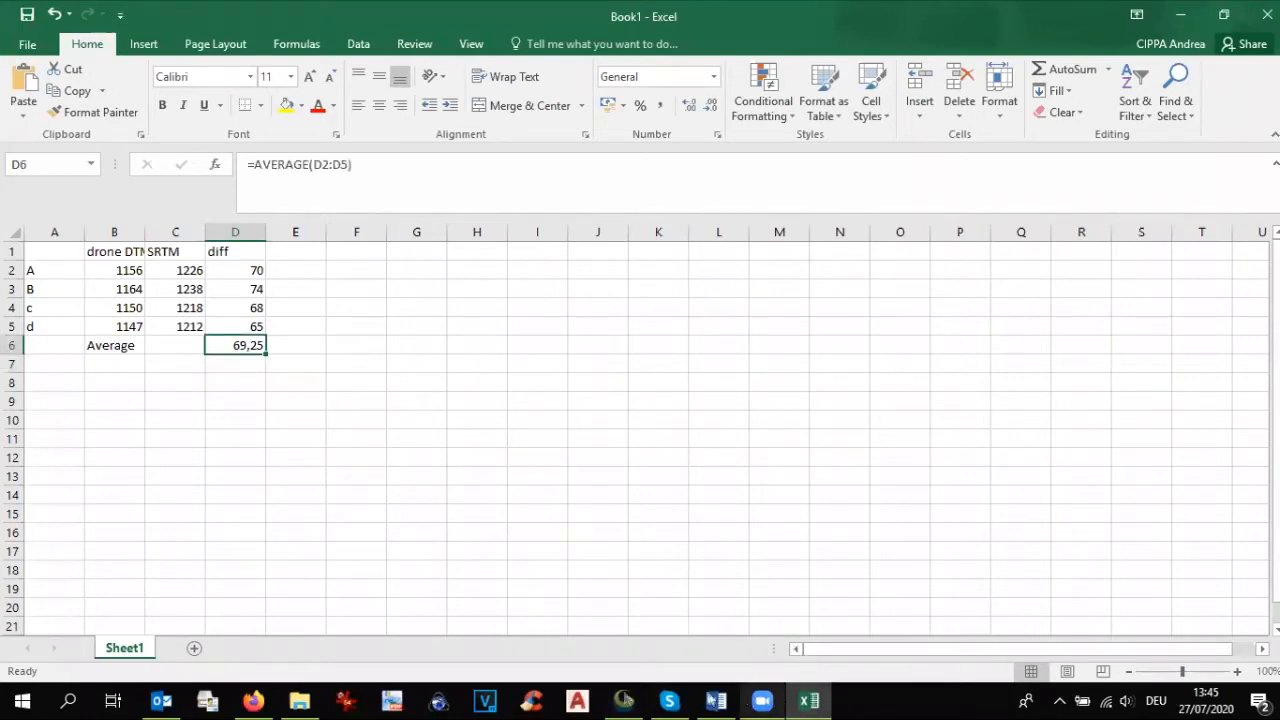
click(624, 700)
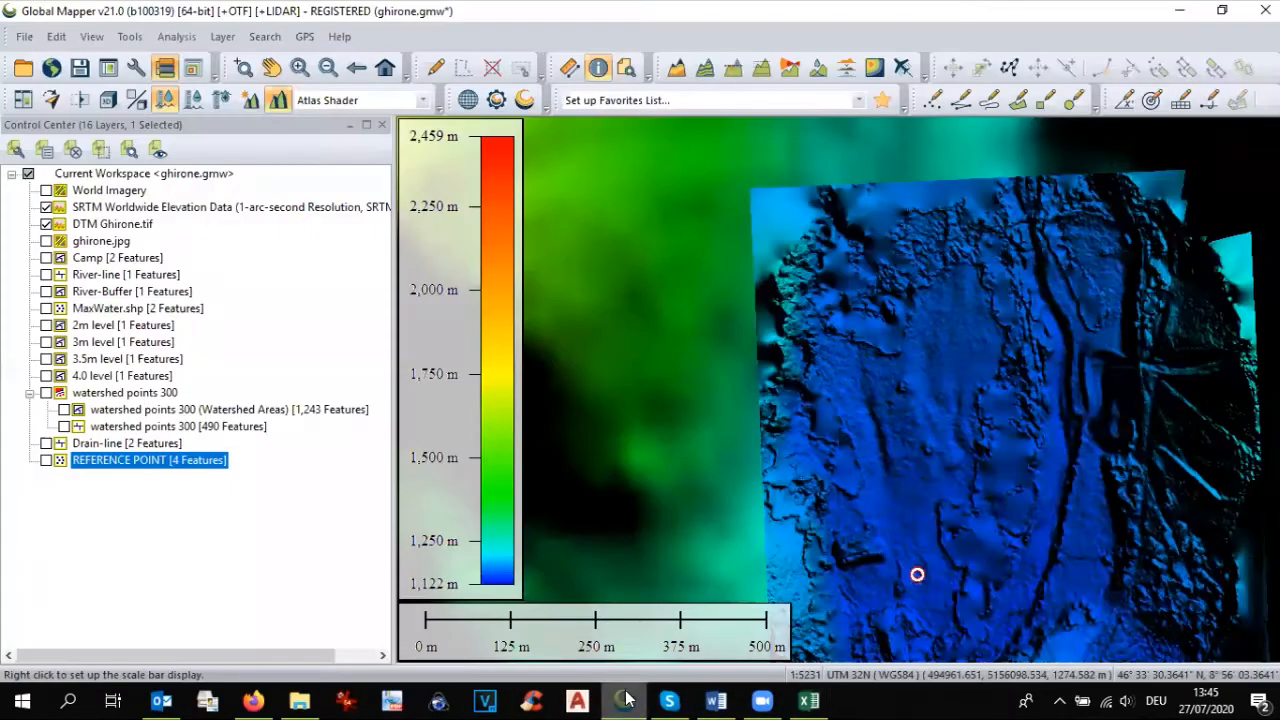
Step: Hide the SRTM layer and apply an elevation offset of 69.25 meters to the DTM Ghirone.tif layer
click(46, 208)
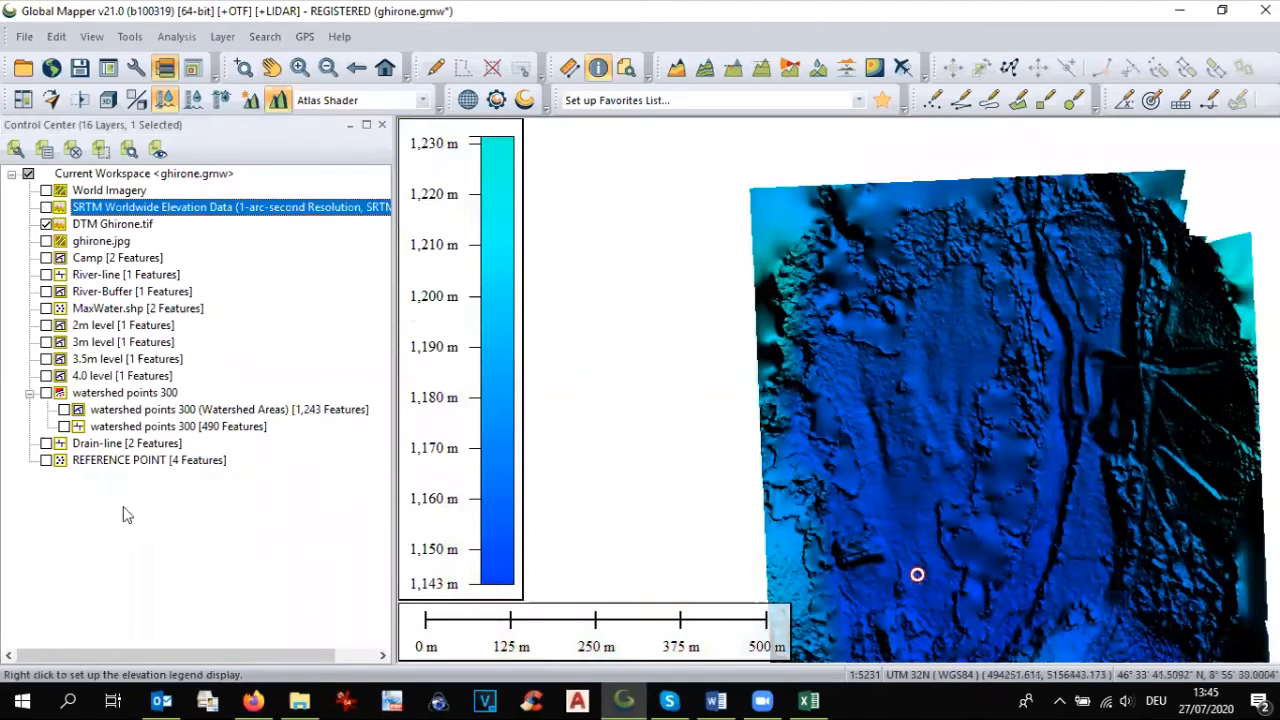
click(121, 226)
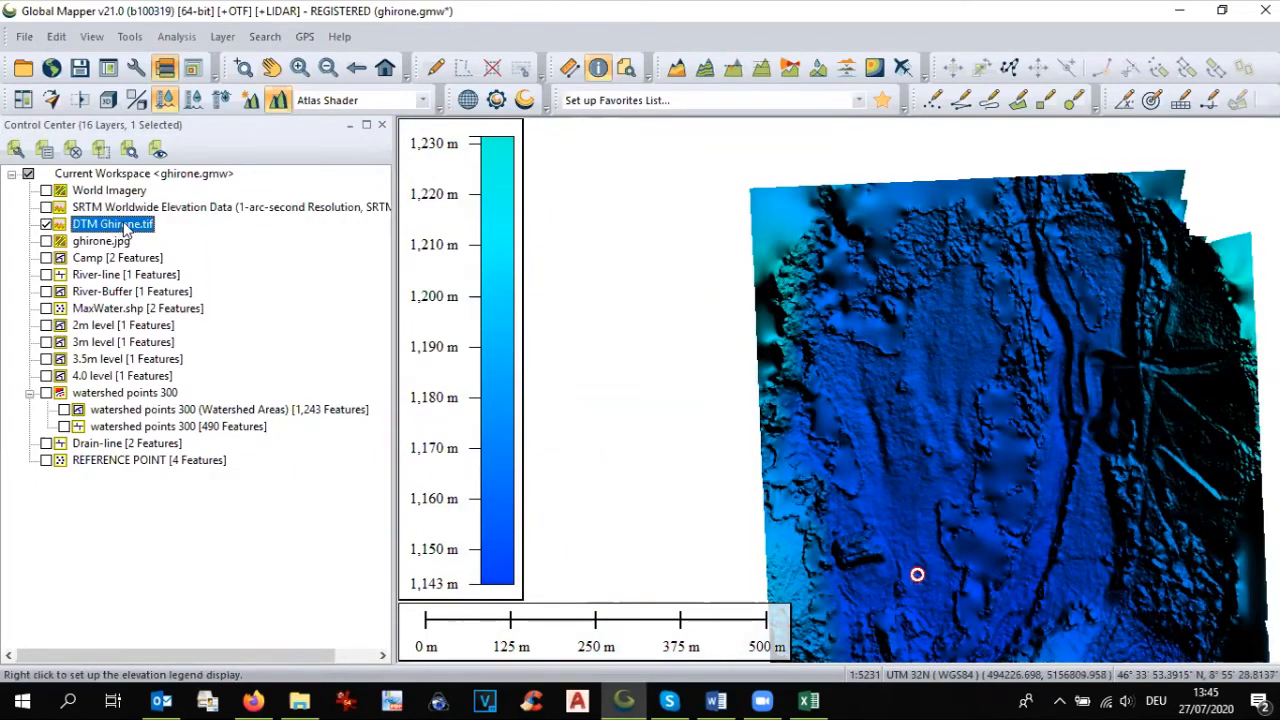
right_click(125, 231)
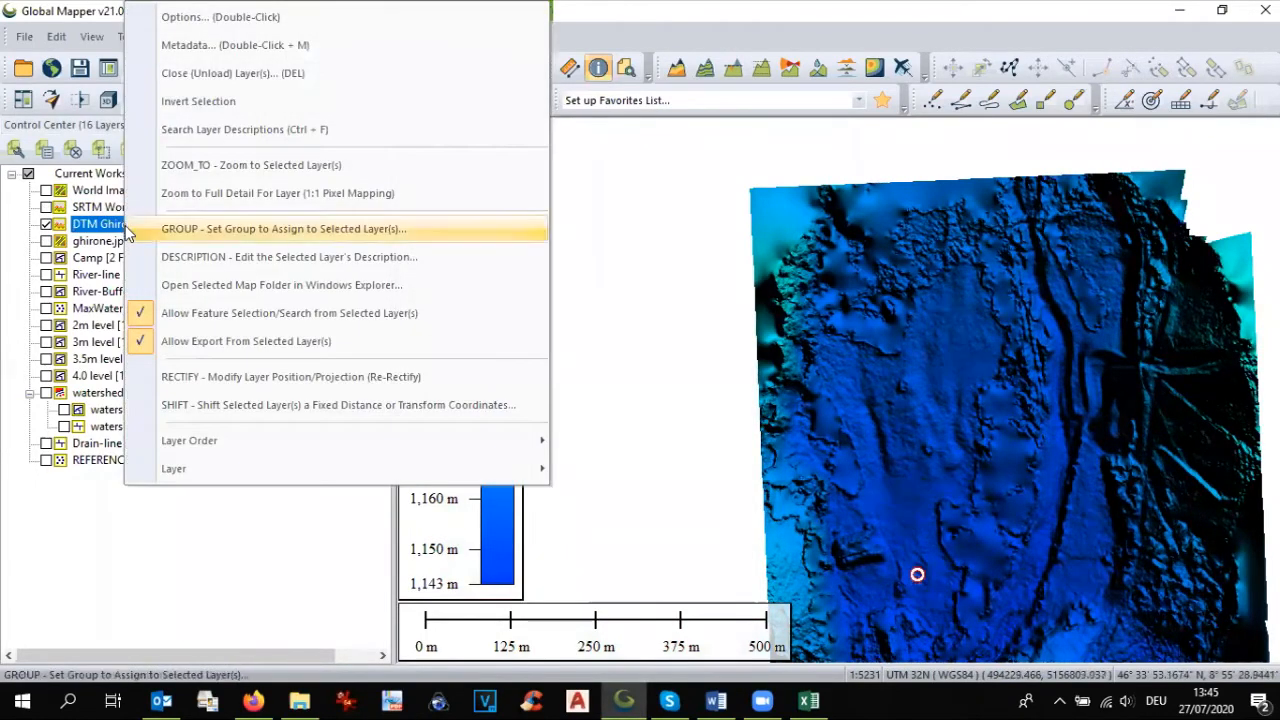
click(229, 18)
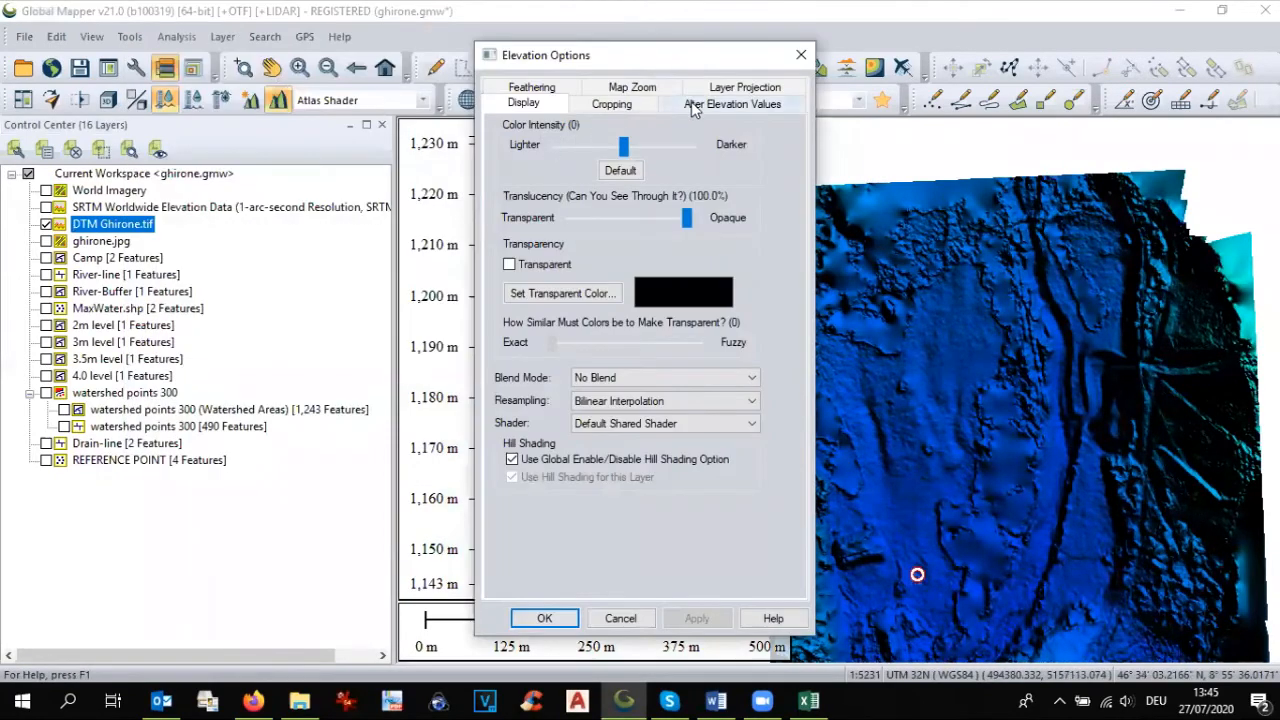
click(691, 105)
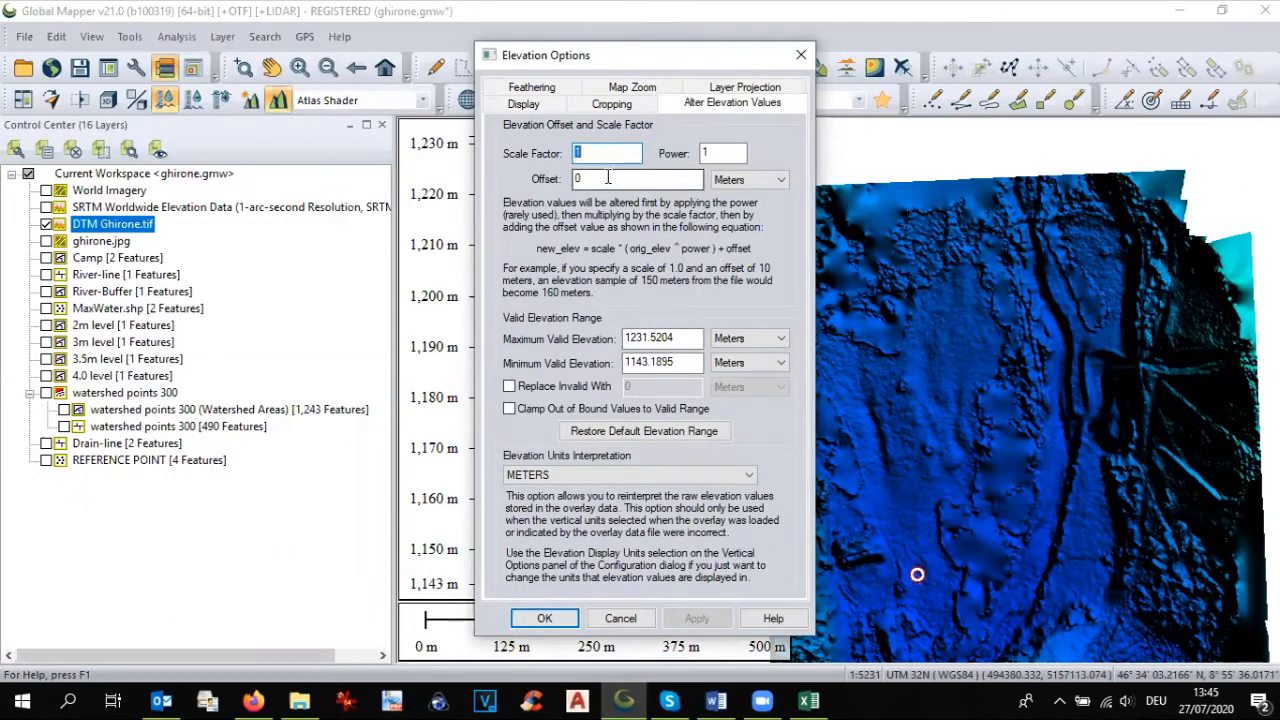
click(590, 177)
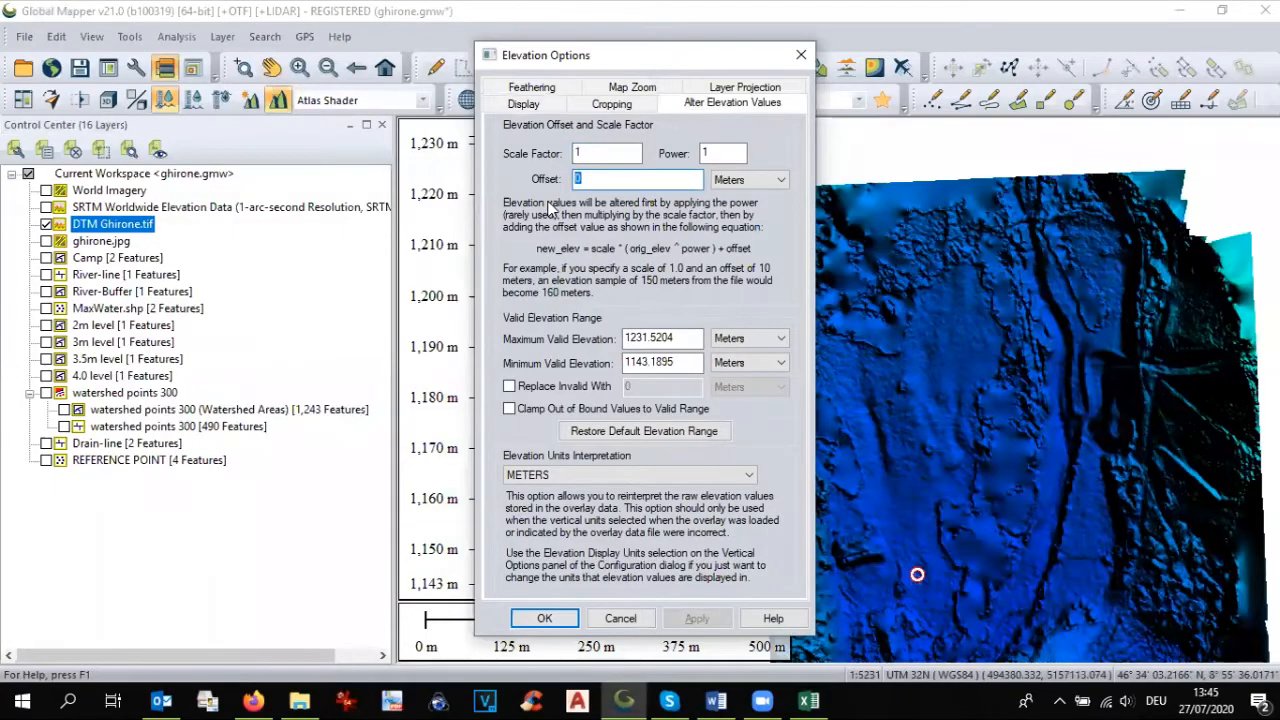
text(69.25)
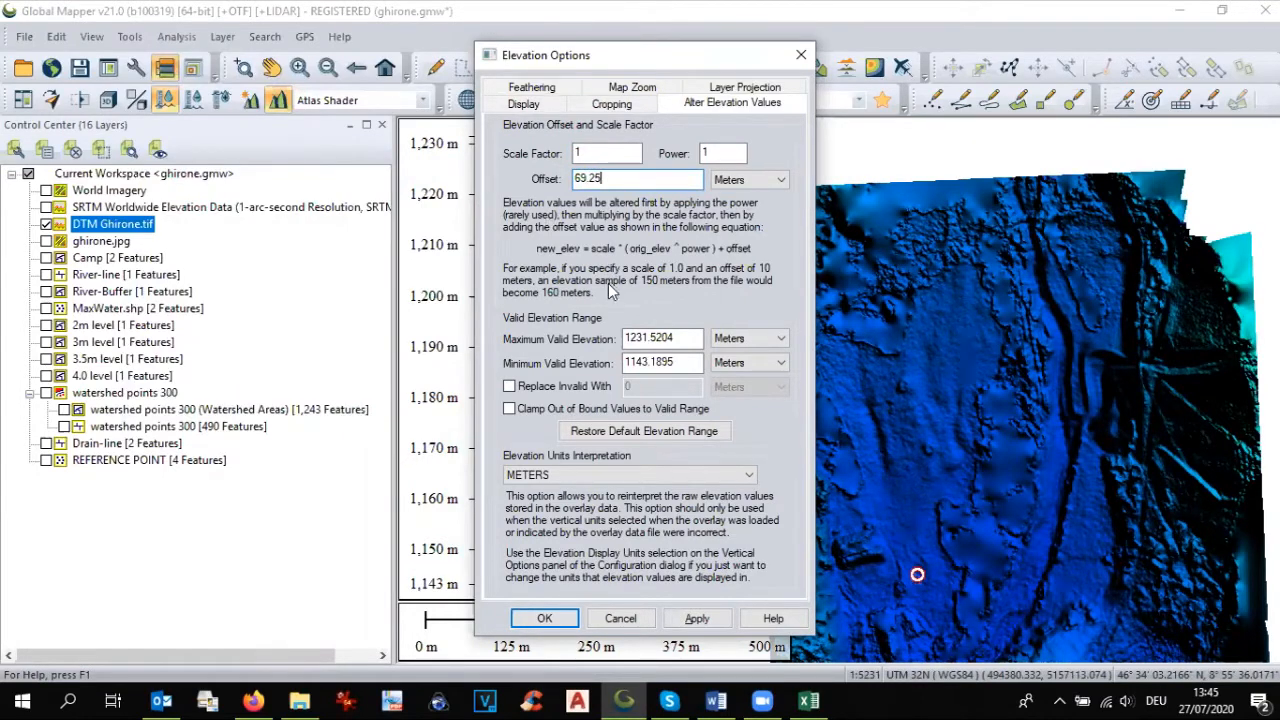
click(540, 618)
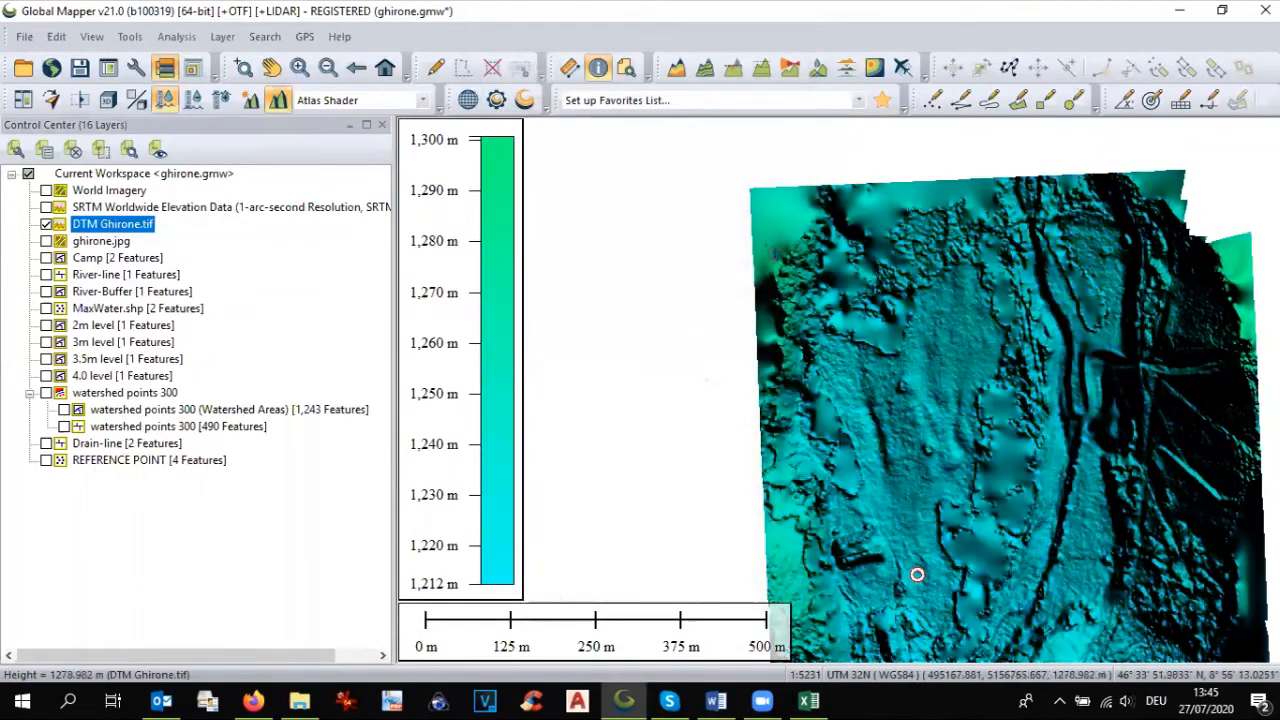
scroll(857, 534, down, 2)
scroll(812, 400, up, 1)
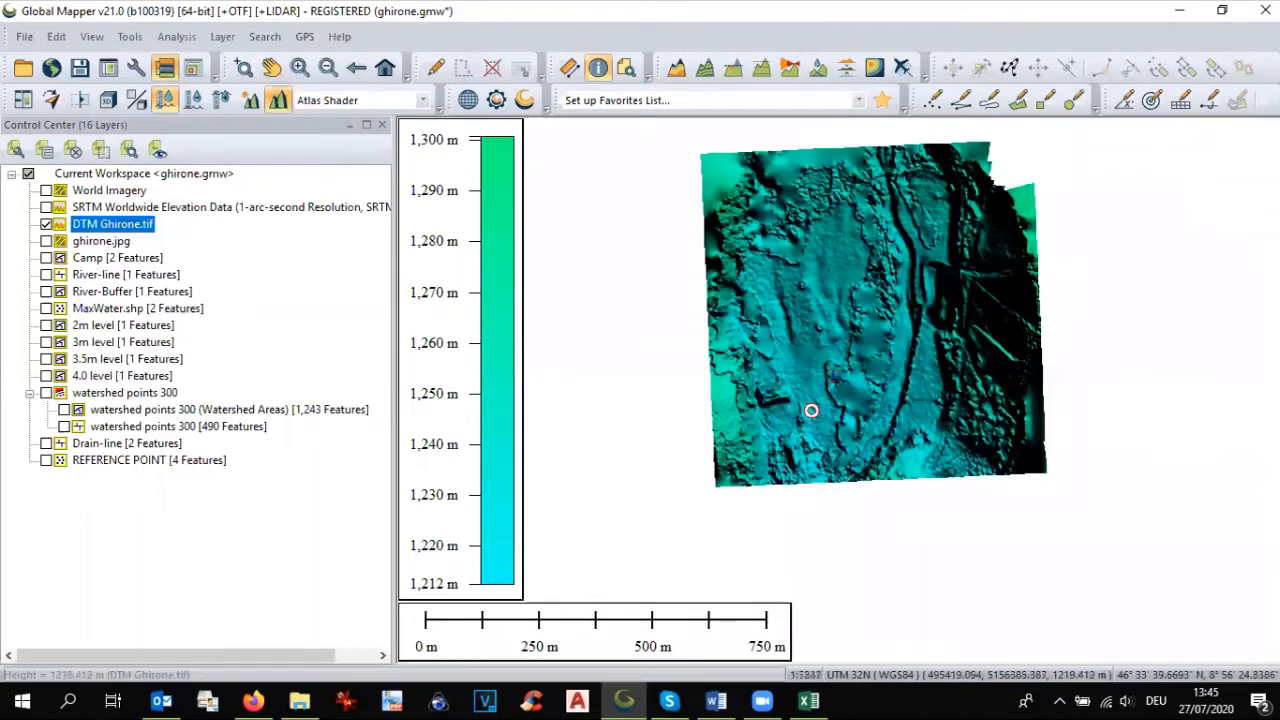
scroll(811, 410, up, 1)
scroll(800, 435, down, 1)
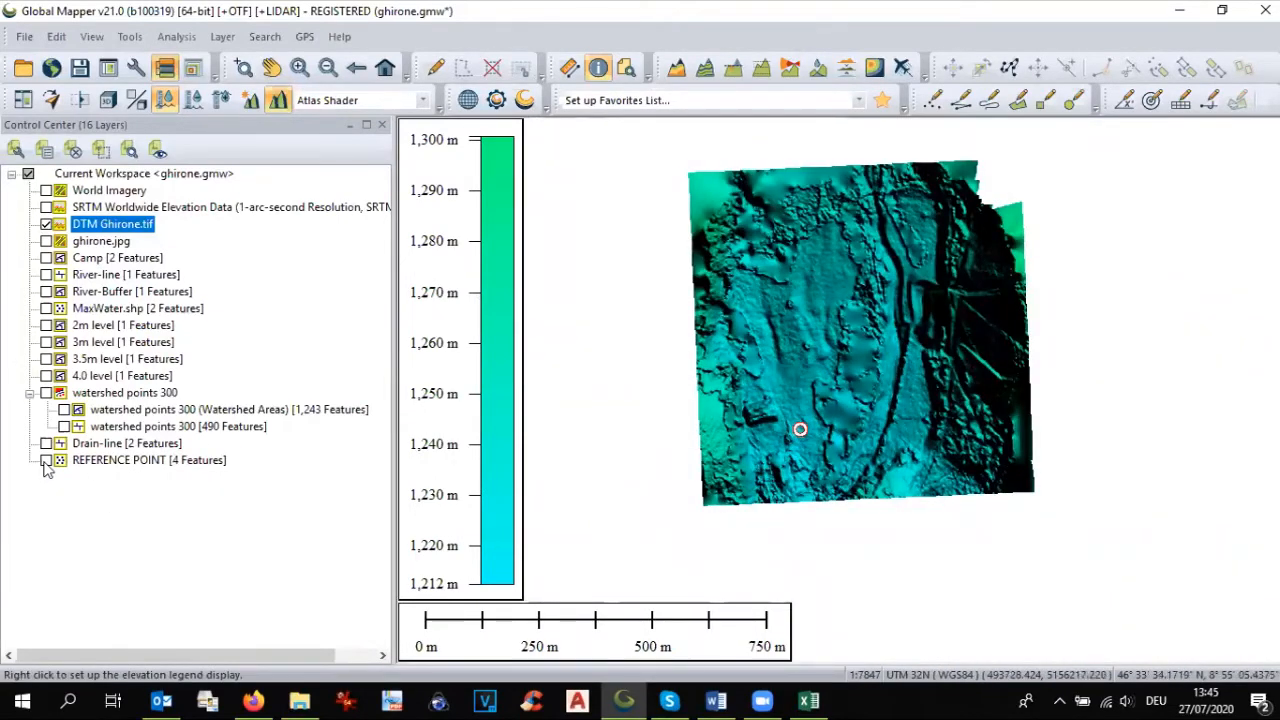
Step: Show the SRTM layer, examine in the 3D Viewer how the offset drone DTM fits the surrounding terrain, and close the viewer
click(46, 207)
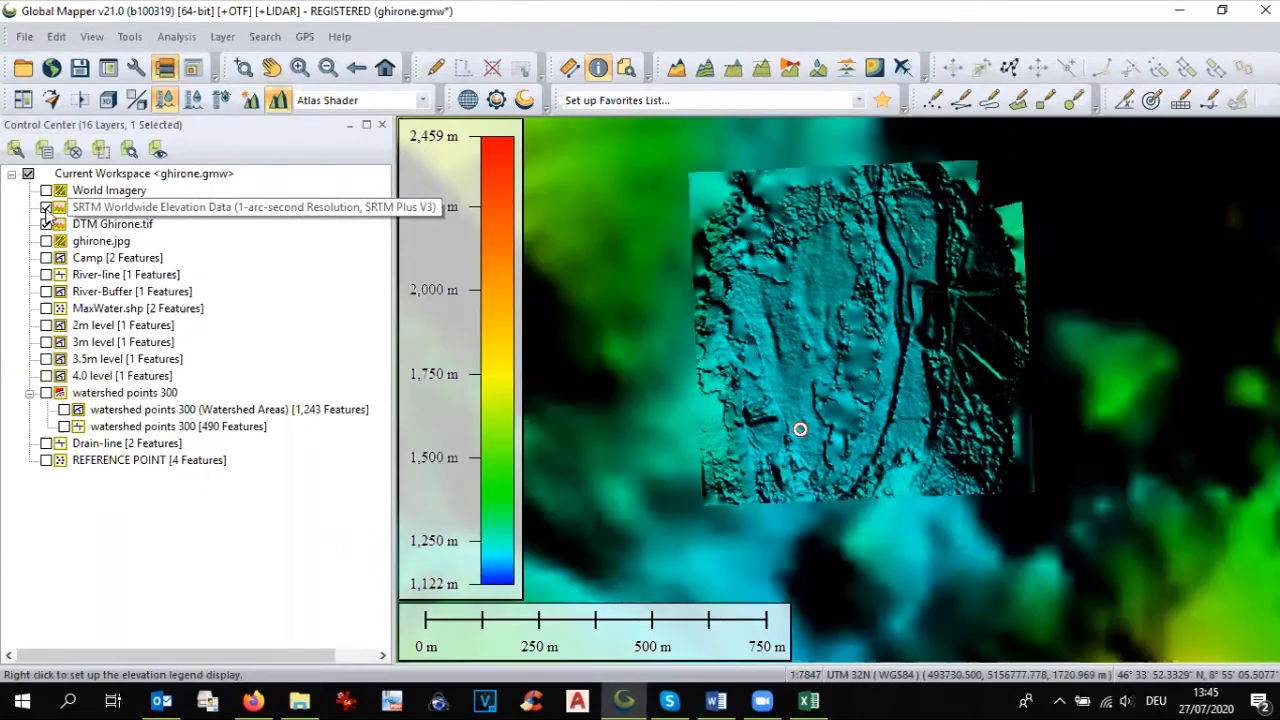
click(108, 102)
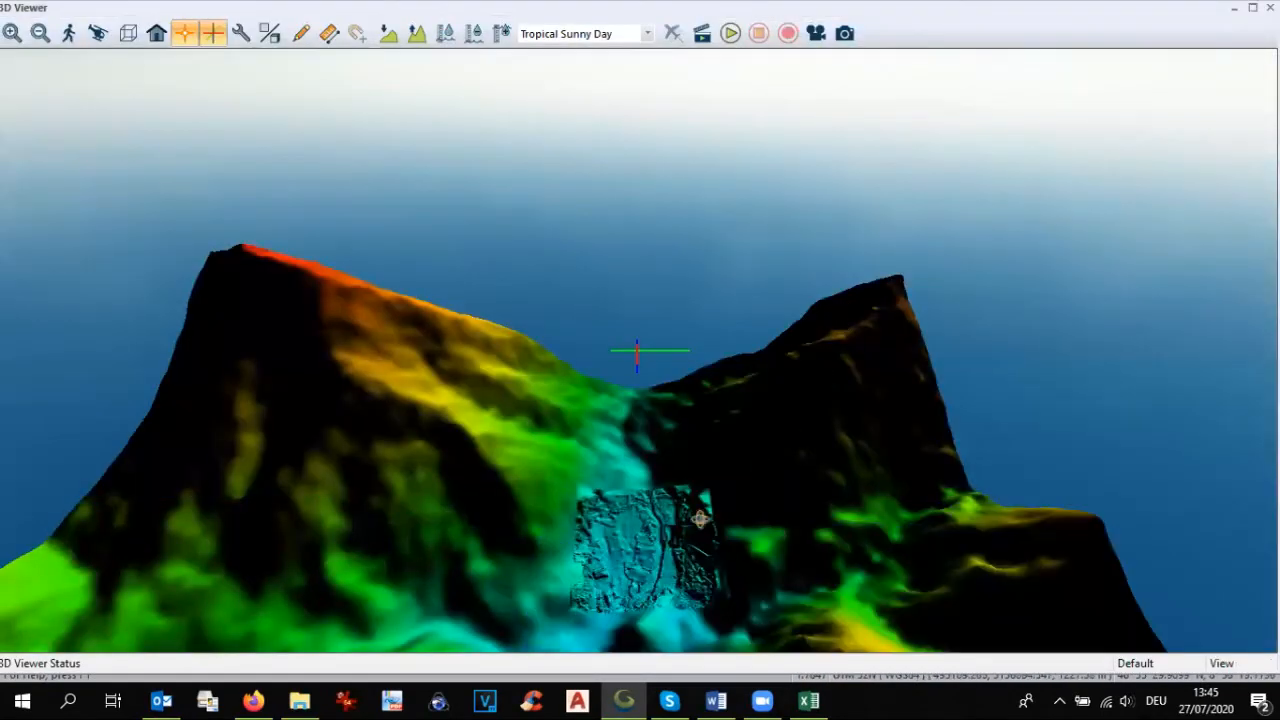
drag(700, 519, 720, 345)
scroll(721, 368, down, 4)
drag(733, 464, 933, 320)
drag(700, 437, 623, 495)
scroll(620, 516, up, 2)
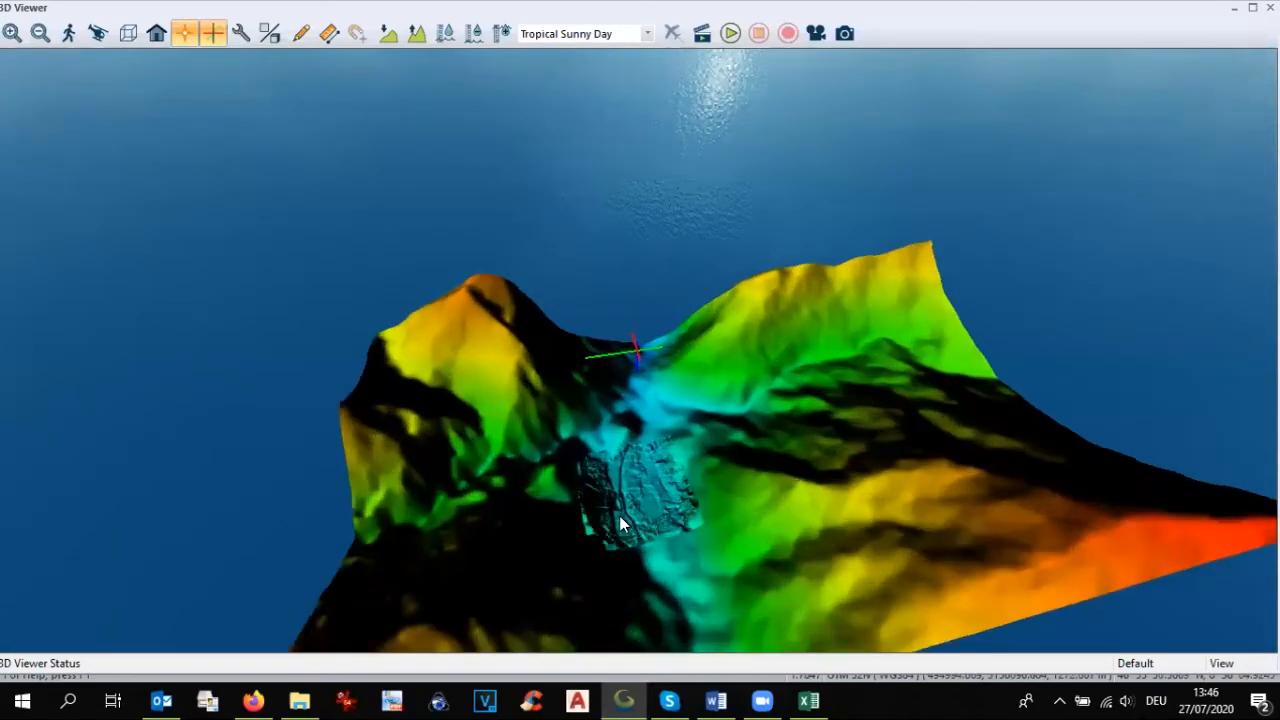
drag(651, 497, 664, 461)
scroll(653, 519, up, 2)
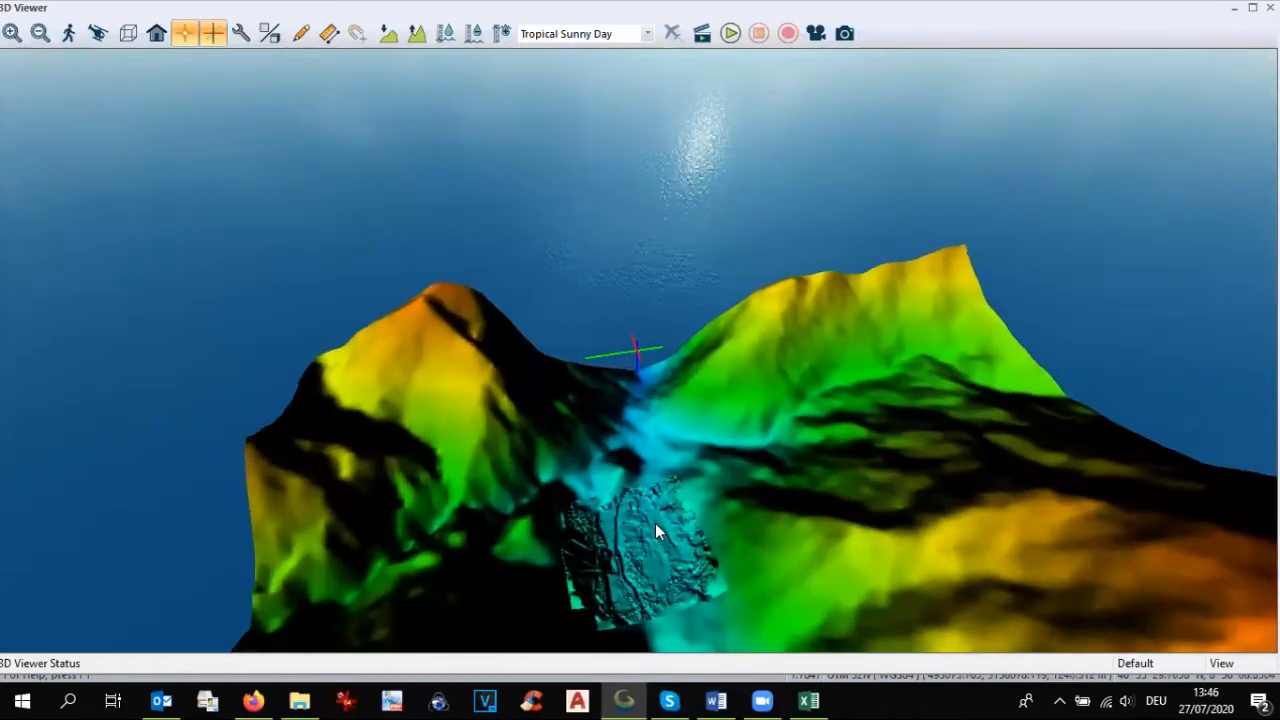
click(1270, 7)
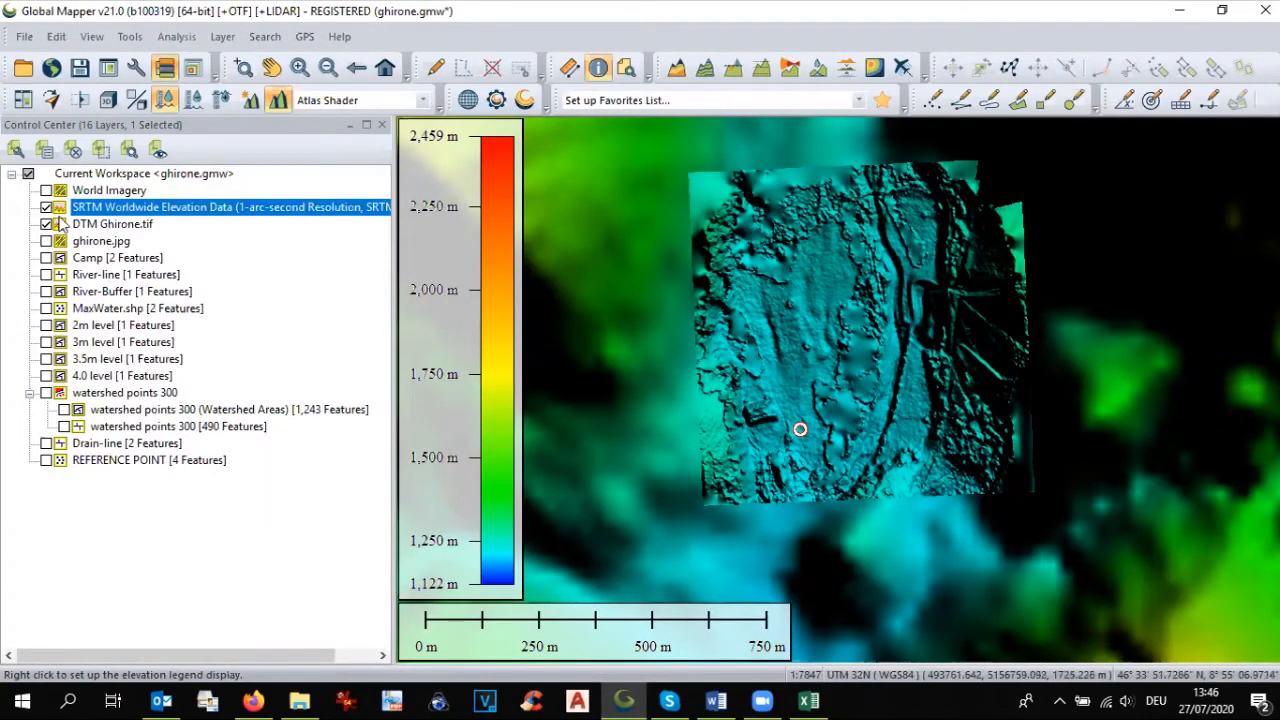
Step: Combine the SRTM layer with DTM Ghirone.tif using the Cut Layer Out (Keep First if Second Invalid) operation, keeping the name Combined Elevation Grid
click(178, 37)
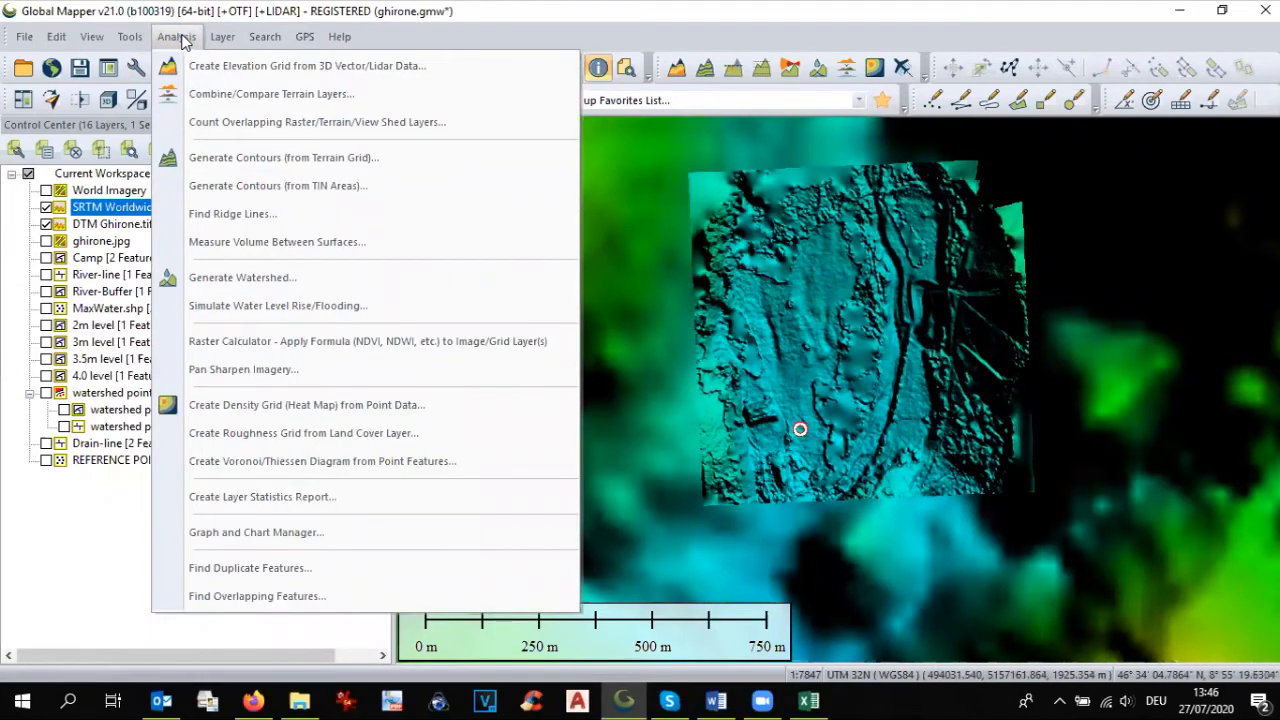
click(203, 94)
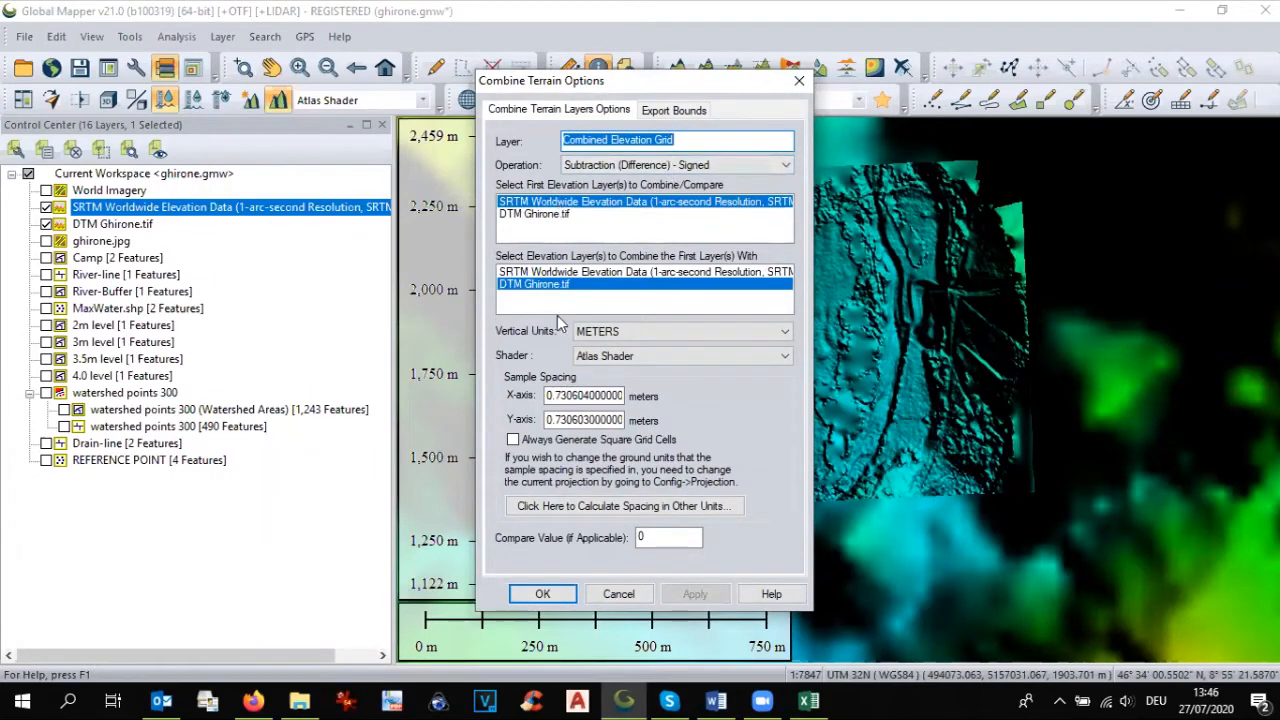
click(675, 166)
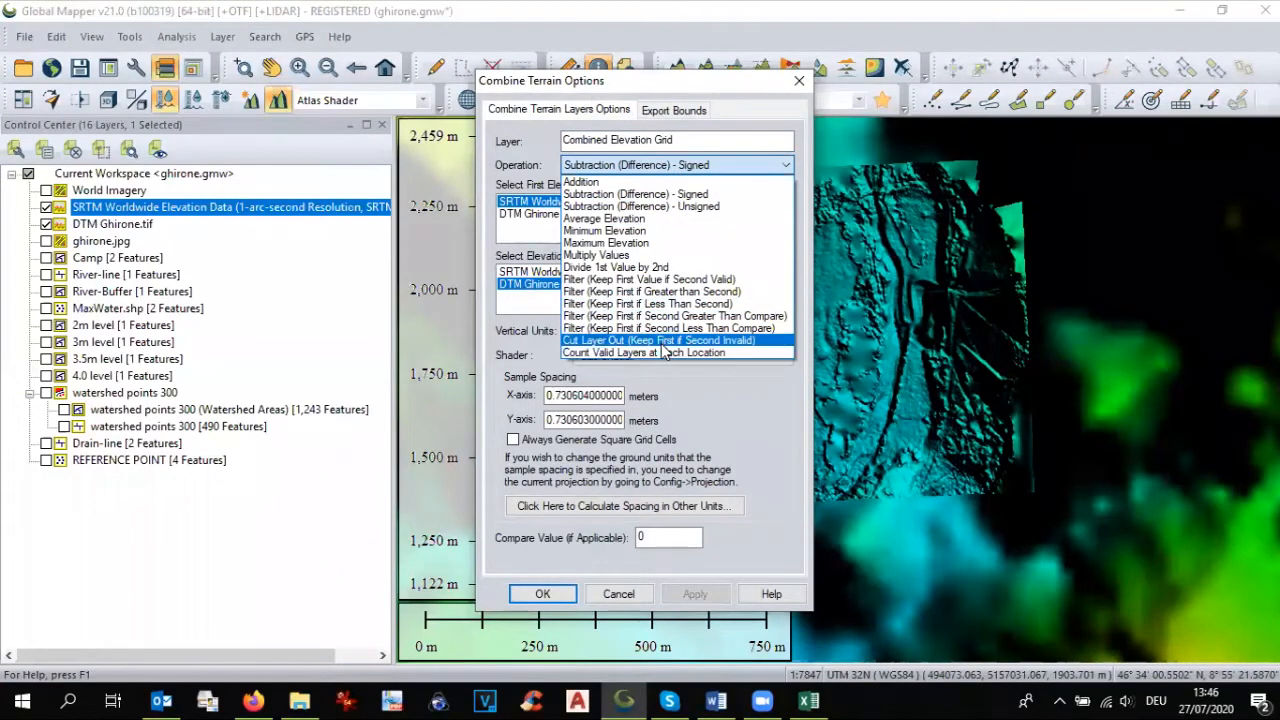
click(661, 342)
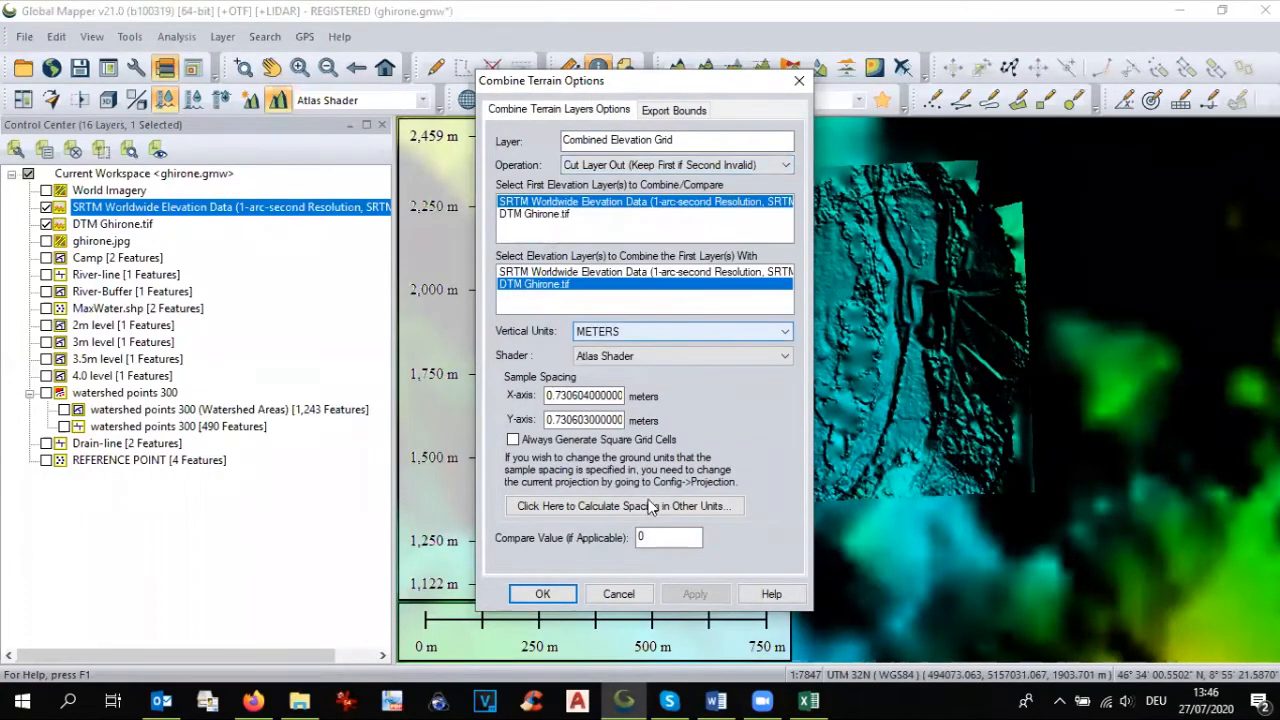
click(542, 595)
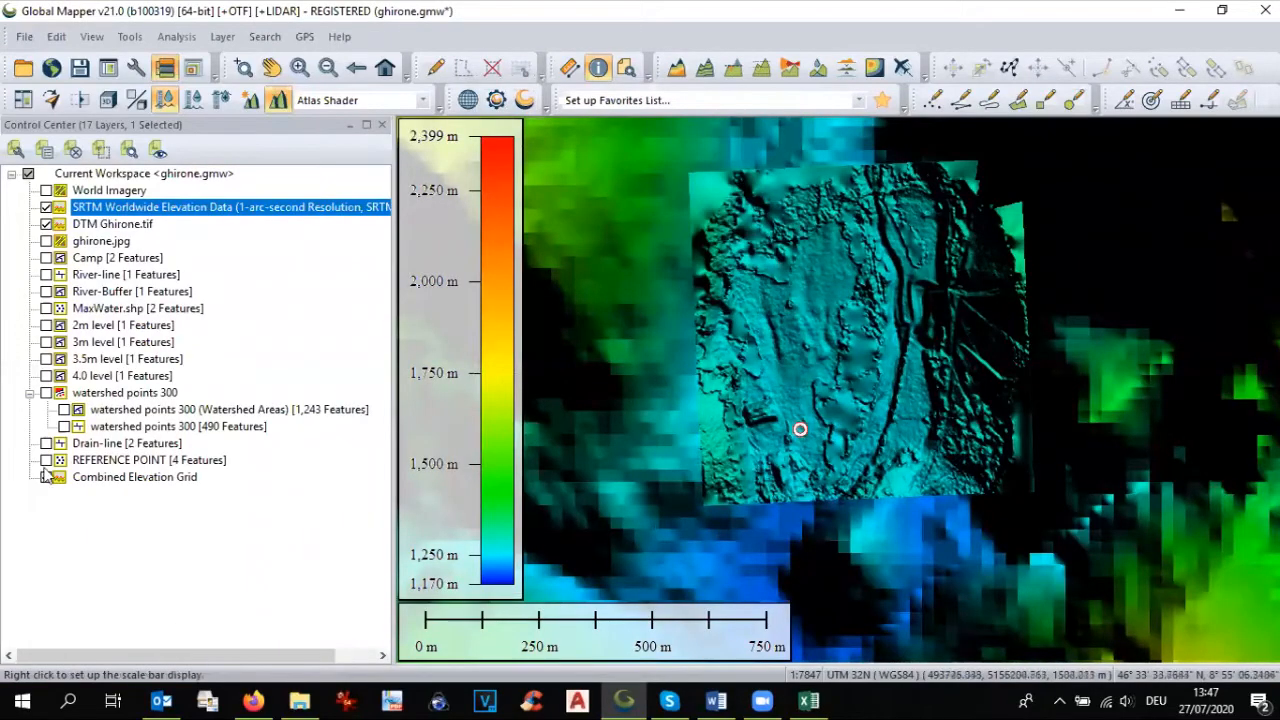
Step: Show only the Combined Elevation Grid by hiding DTM Ghirone.tif and SRTM, and inspect the cut-out area
click(45, 477)
click(47, 224)
click(46, 207)
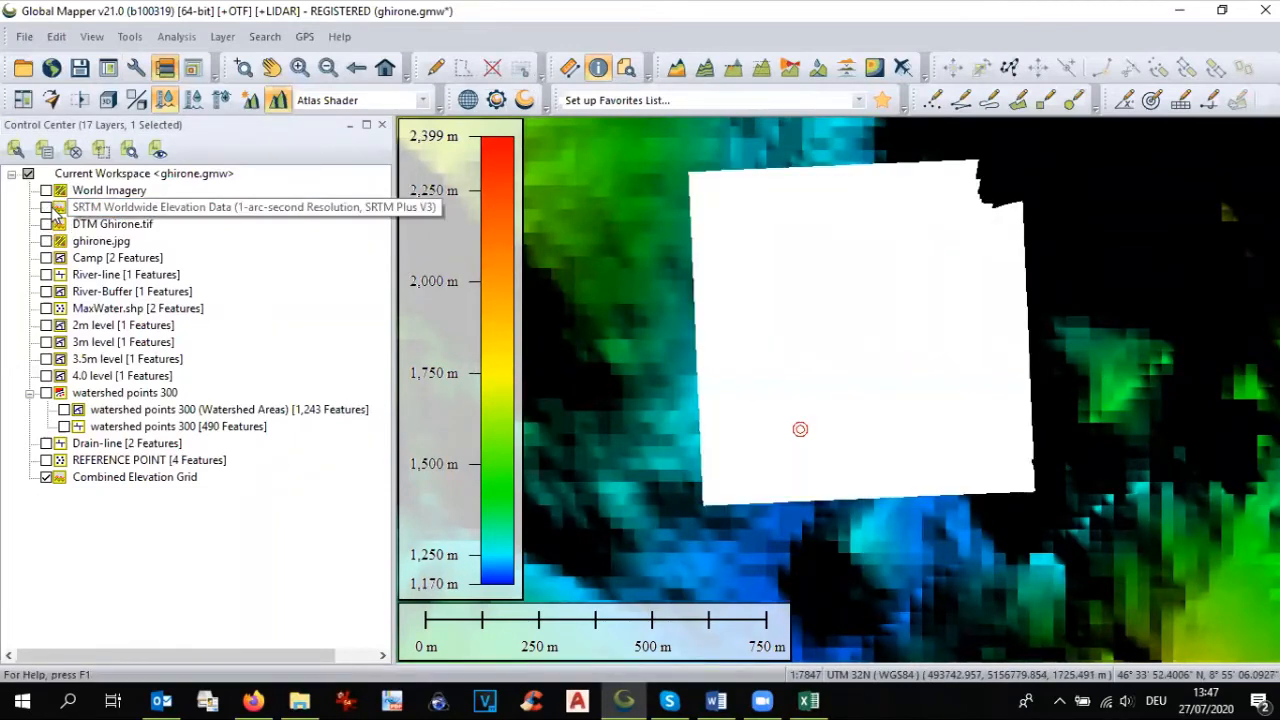
click(56, 208)
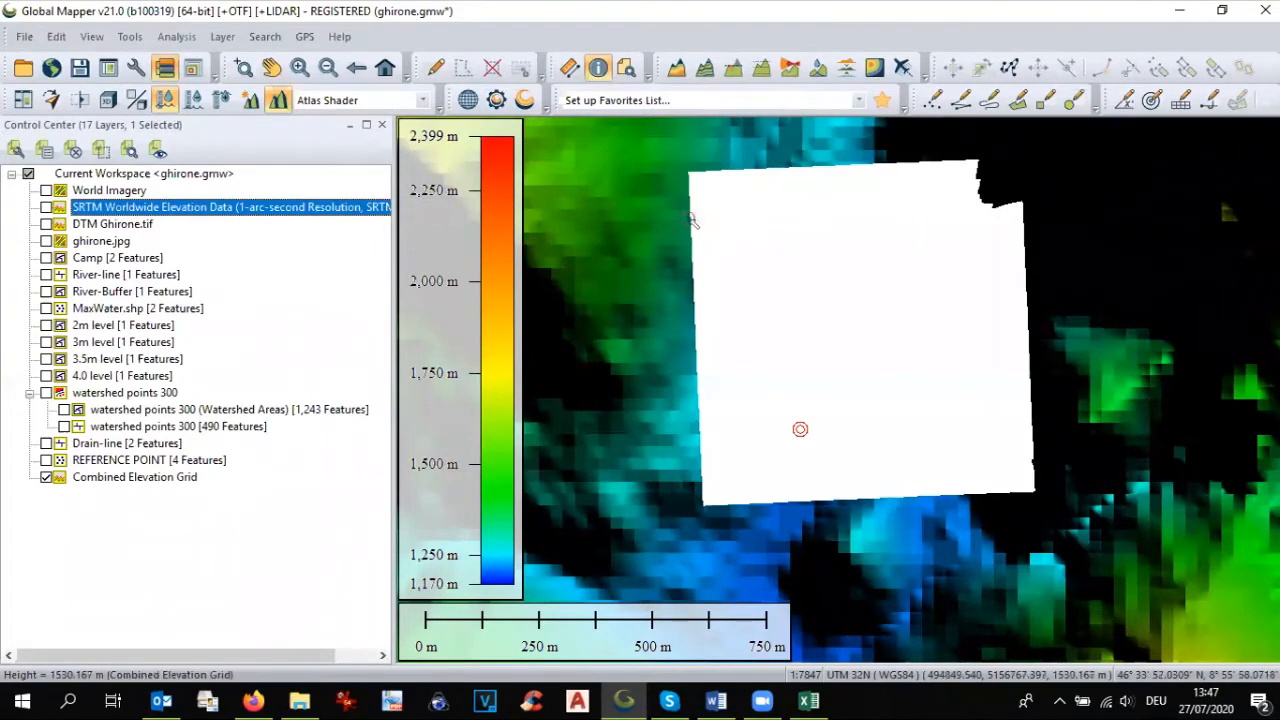
scroll(686, 230, down, 2)
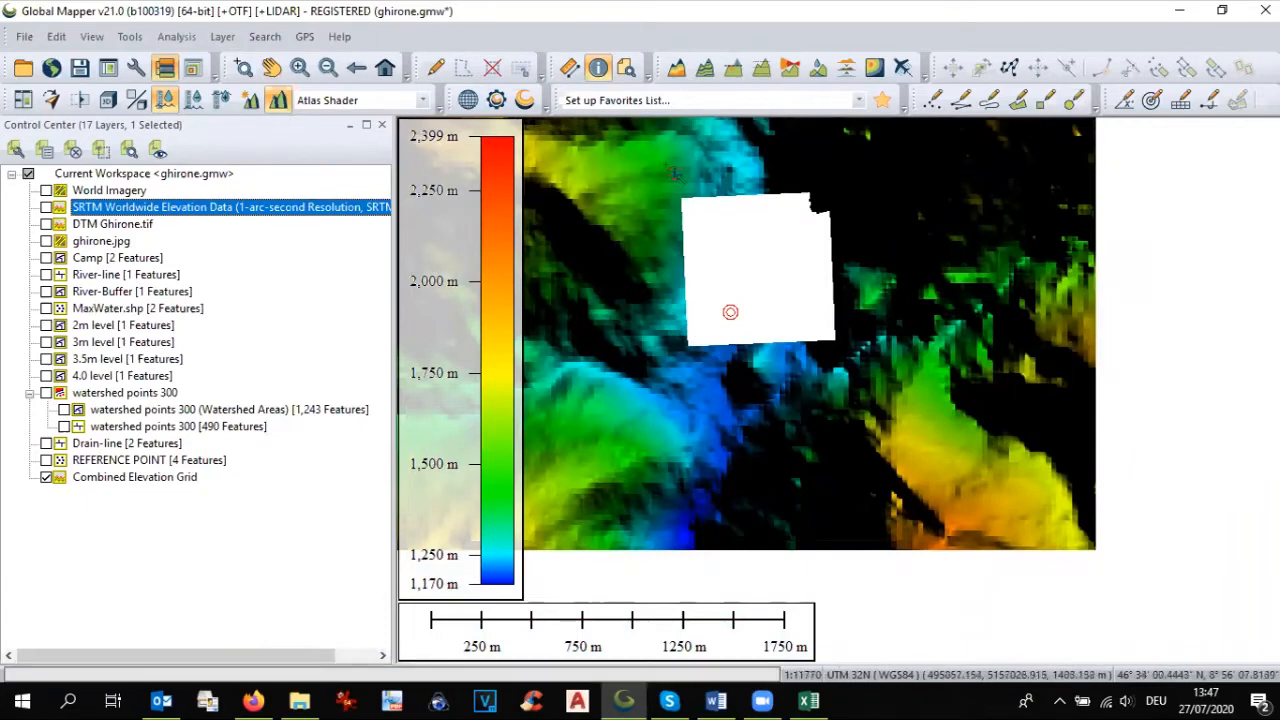
scroll(678, 175, up, 1)
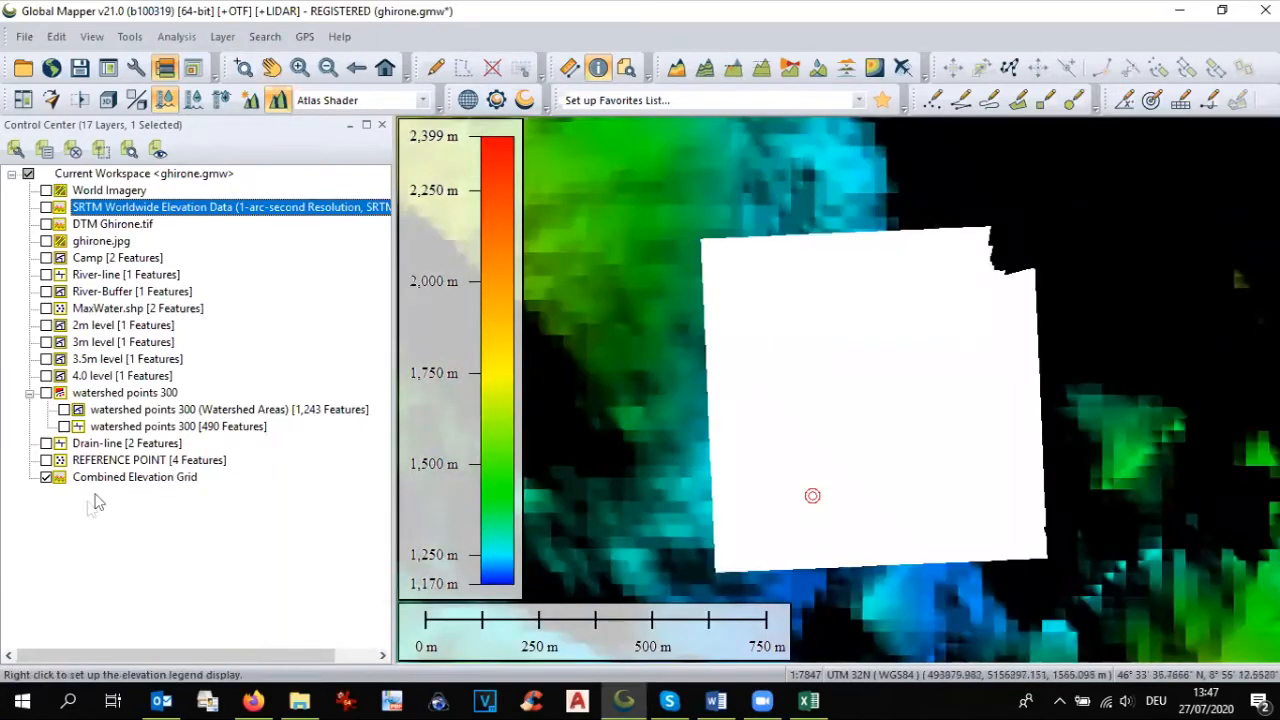
Step: Show DTM Ghirone.tif together with the Combined Elevation Grid and check how it fills the cut-out
click(46, 478)
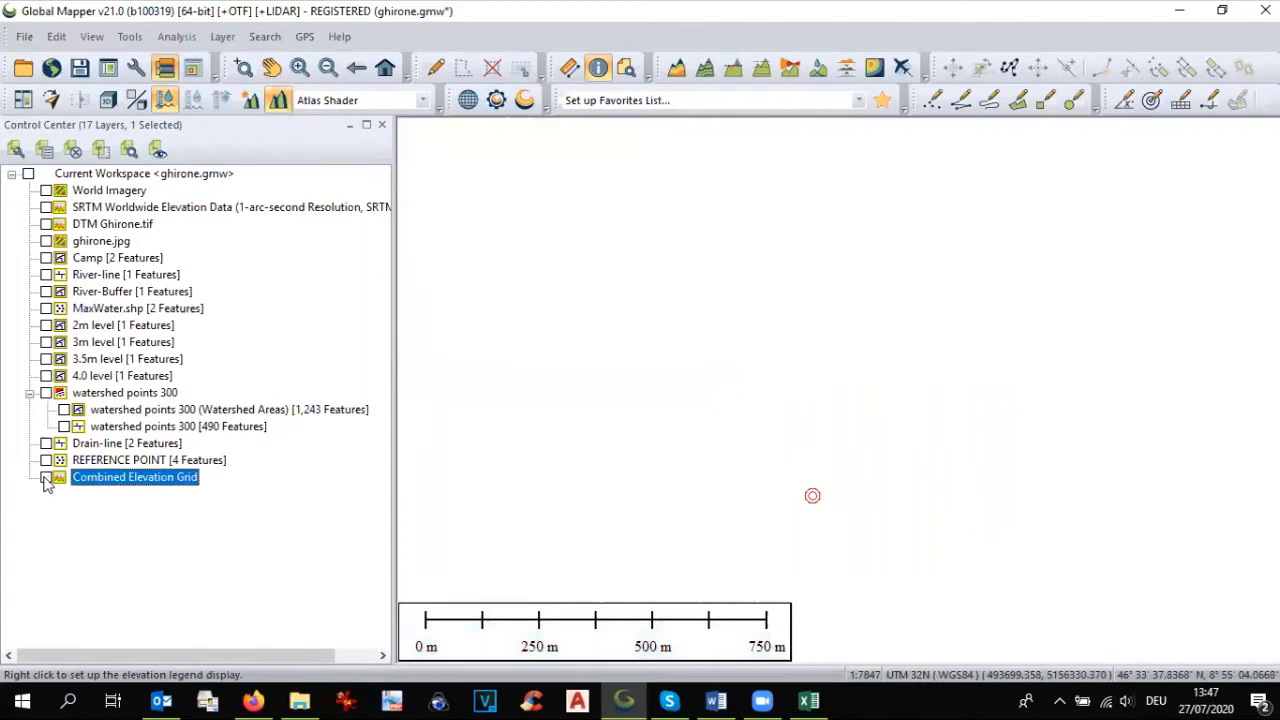
click(46, 478)
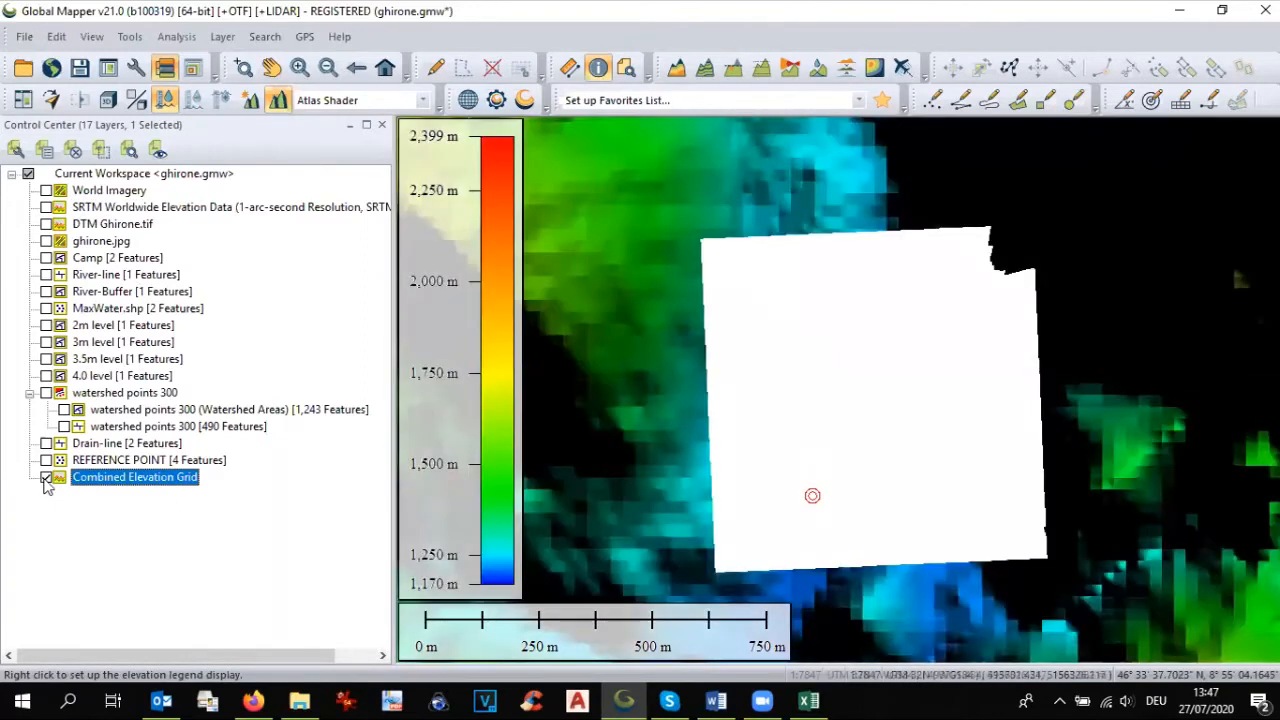
click(46, 226)
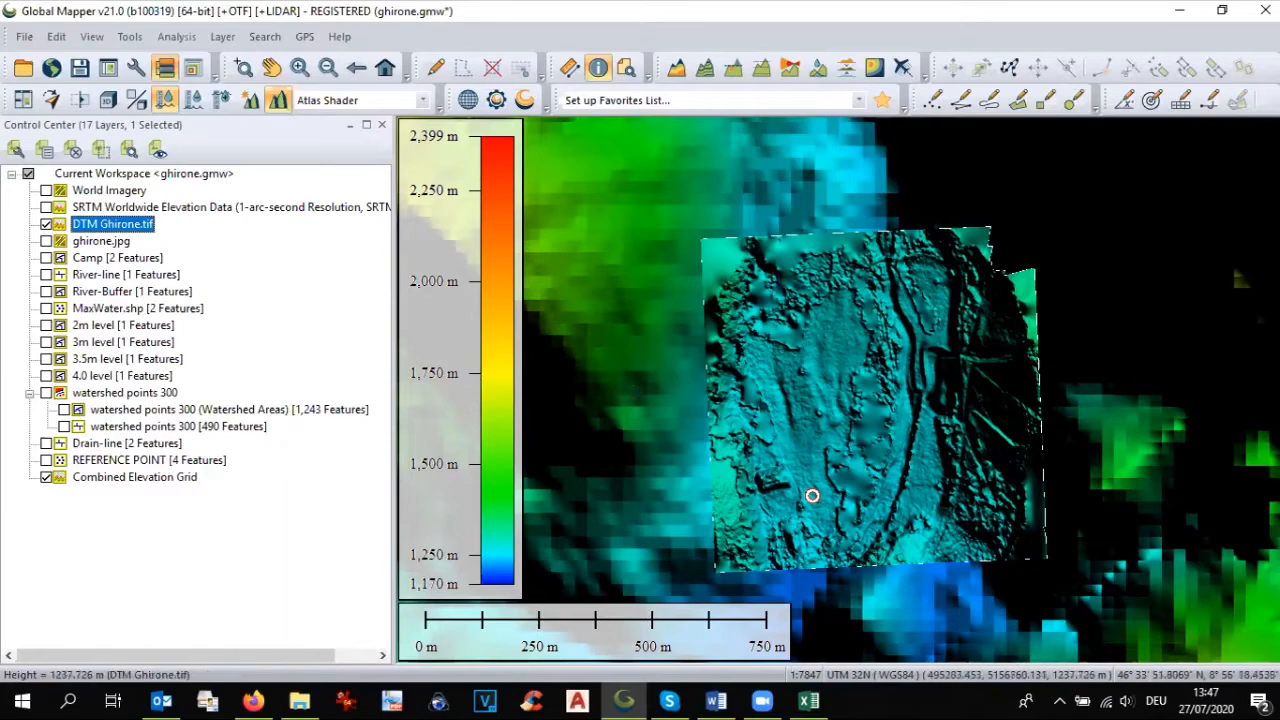
scroll(578, 376, down, 1)
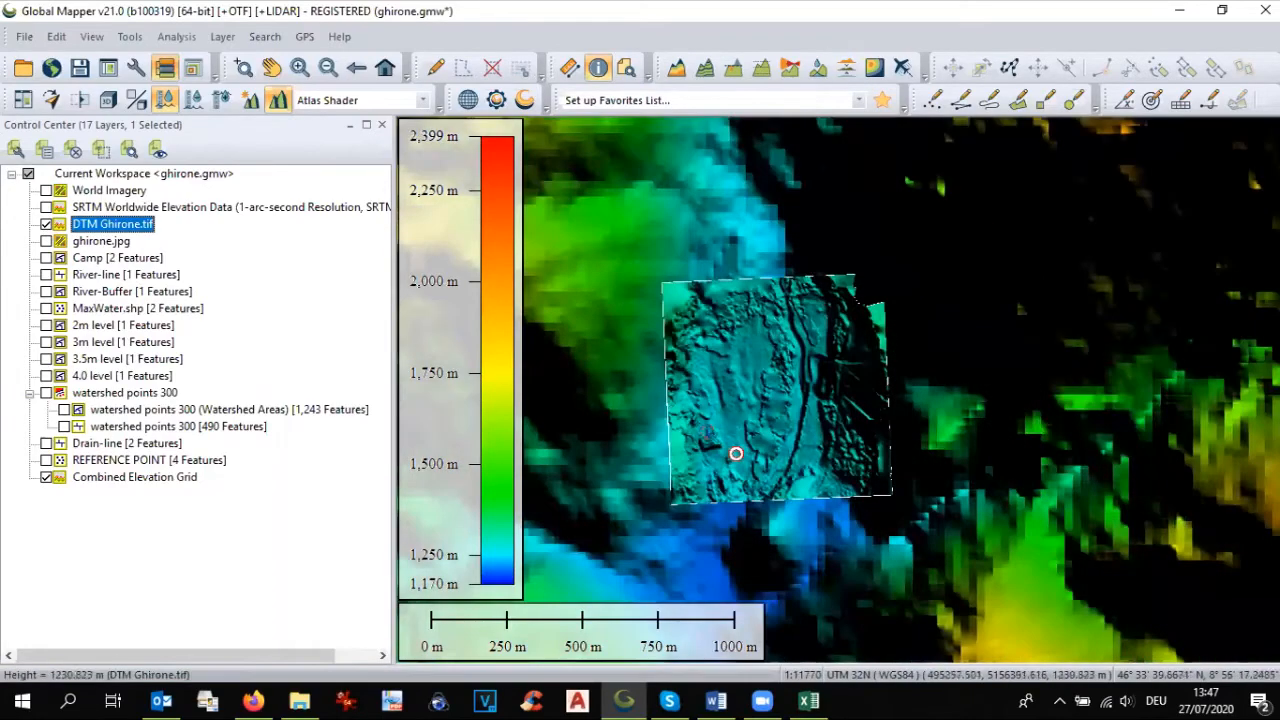
scroll(777, 432, down, 1)
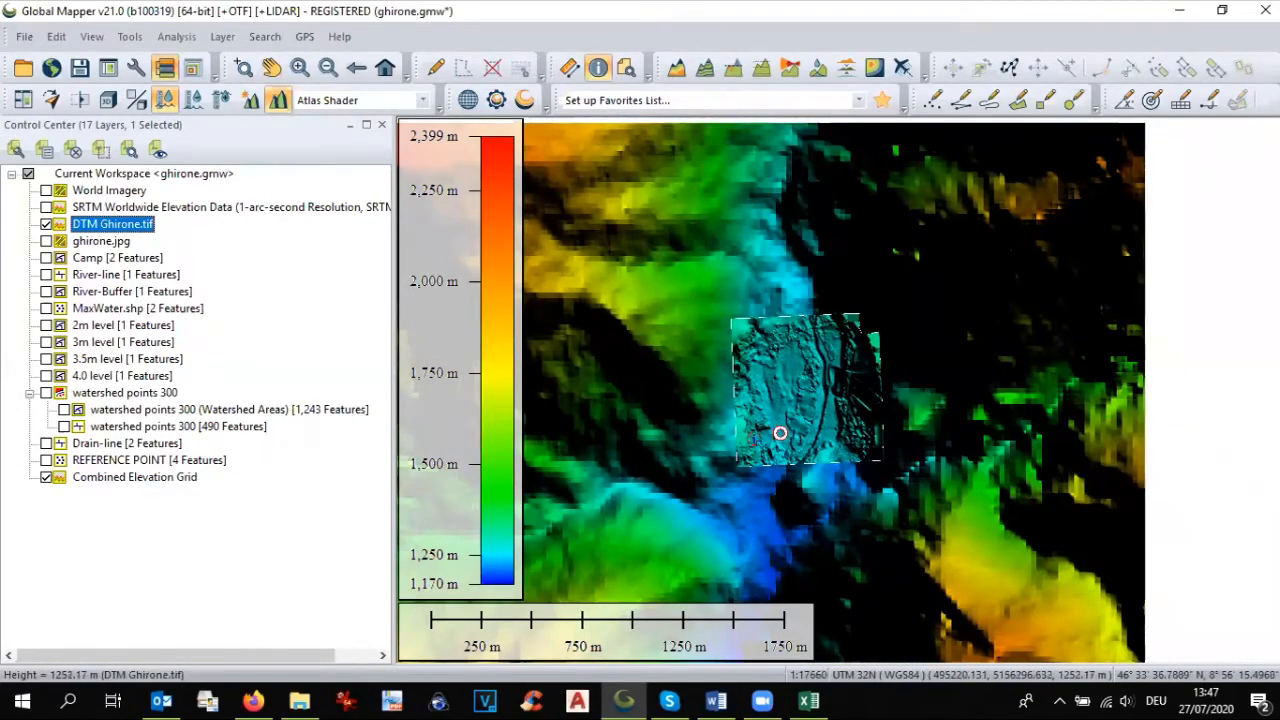
Step: Set up a watershed generation with the layer name watershed points 600 and a stream cell count of 600
click(176, 37)
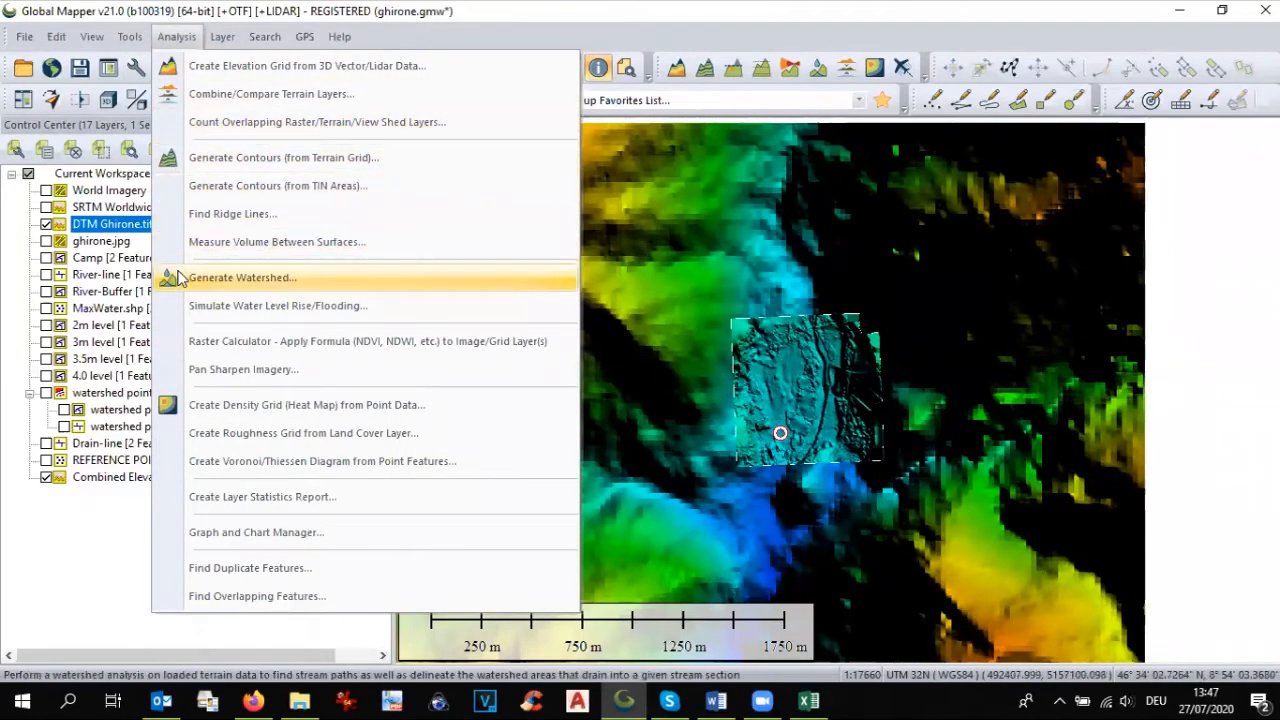
click(178, 277)
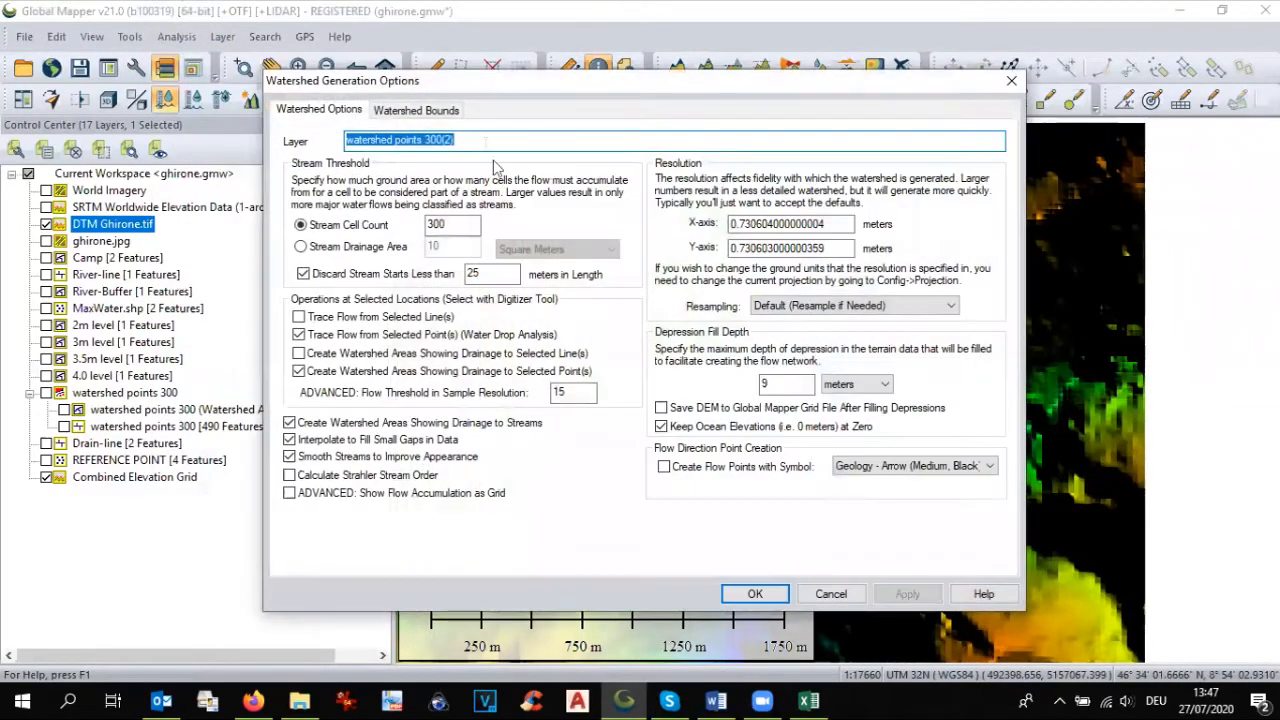
double_click(428, 140)
text(6)
key(Tab)
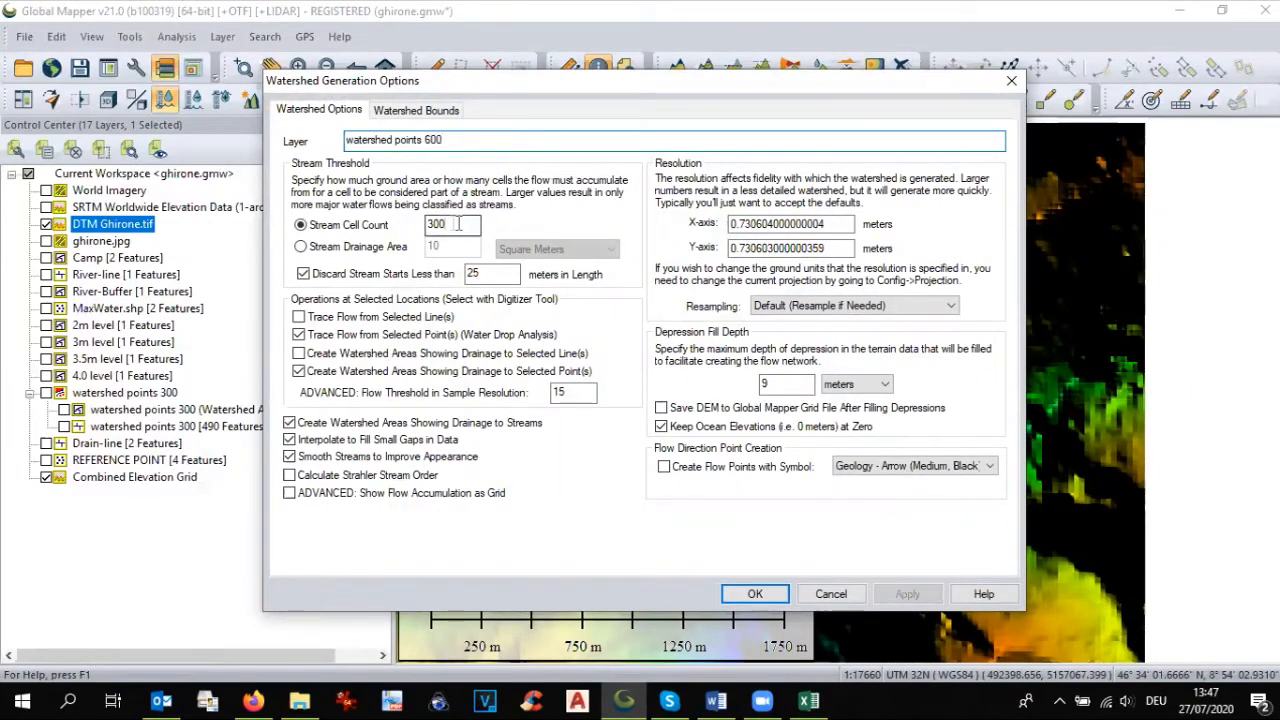
text(6)
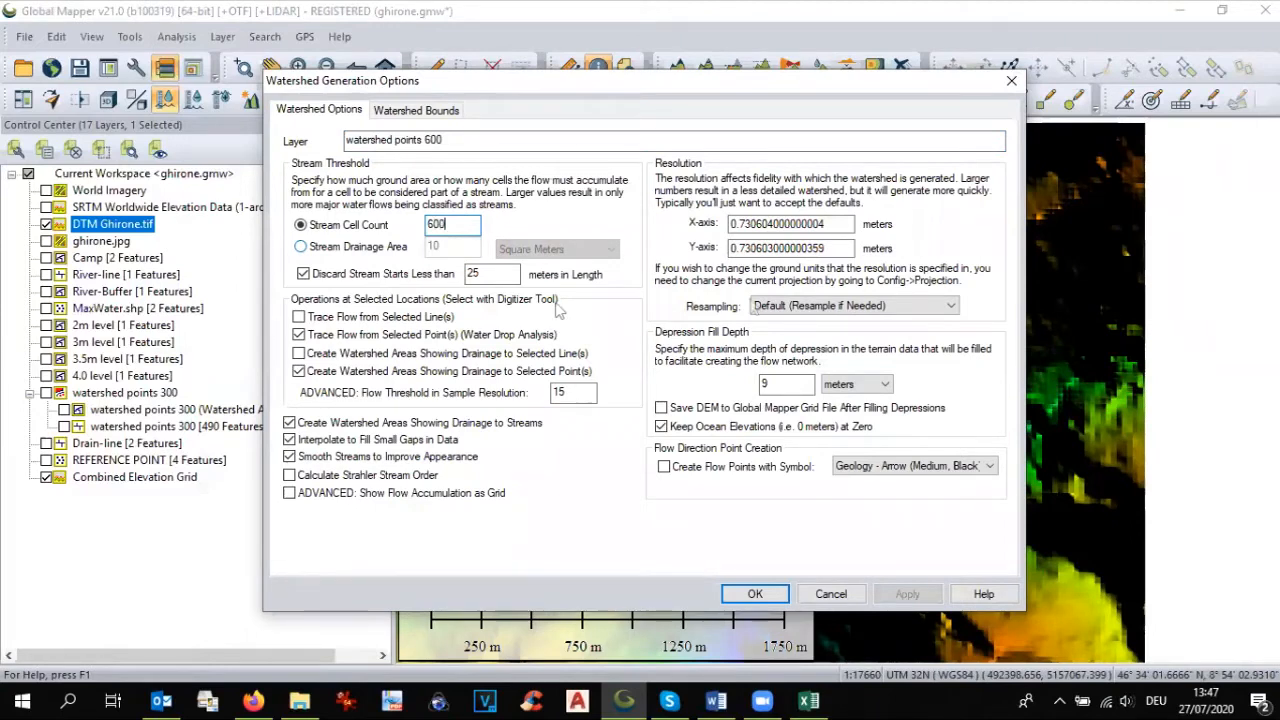
Step: Generate the watershed with X and Y resolution of 20 meters and hide the watershed points 600 layer
double_click(793, 224)
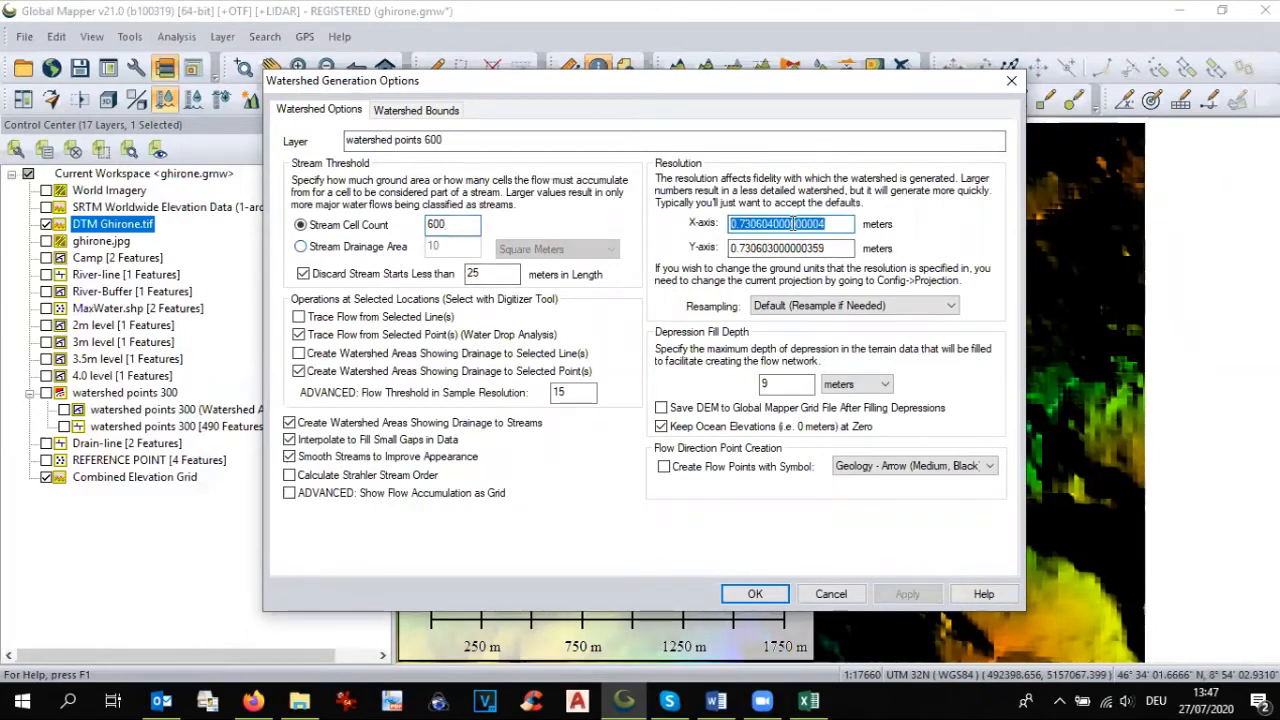
text(20)
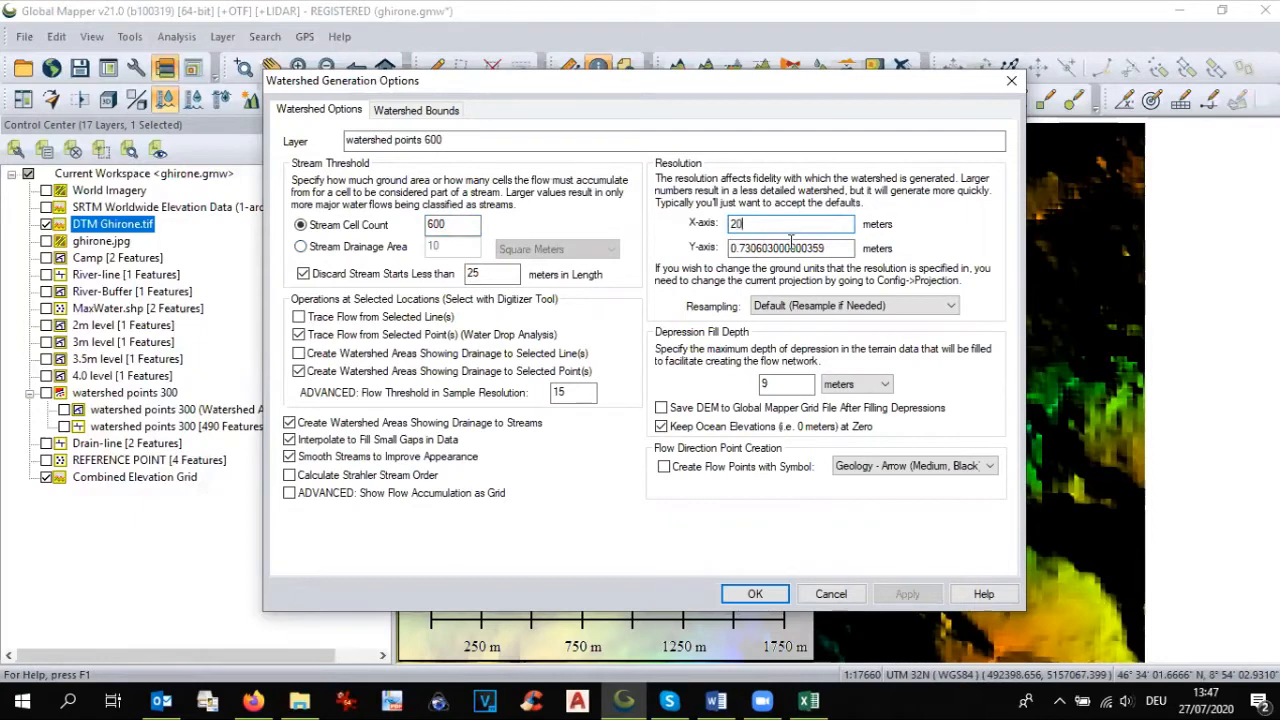
double_click(790, 246)
text(2)
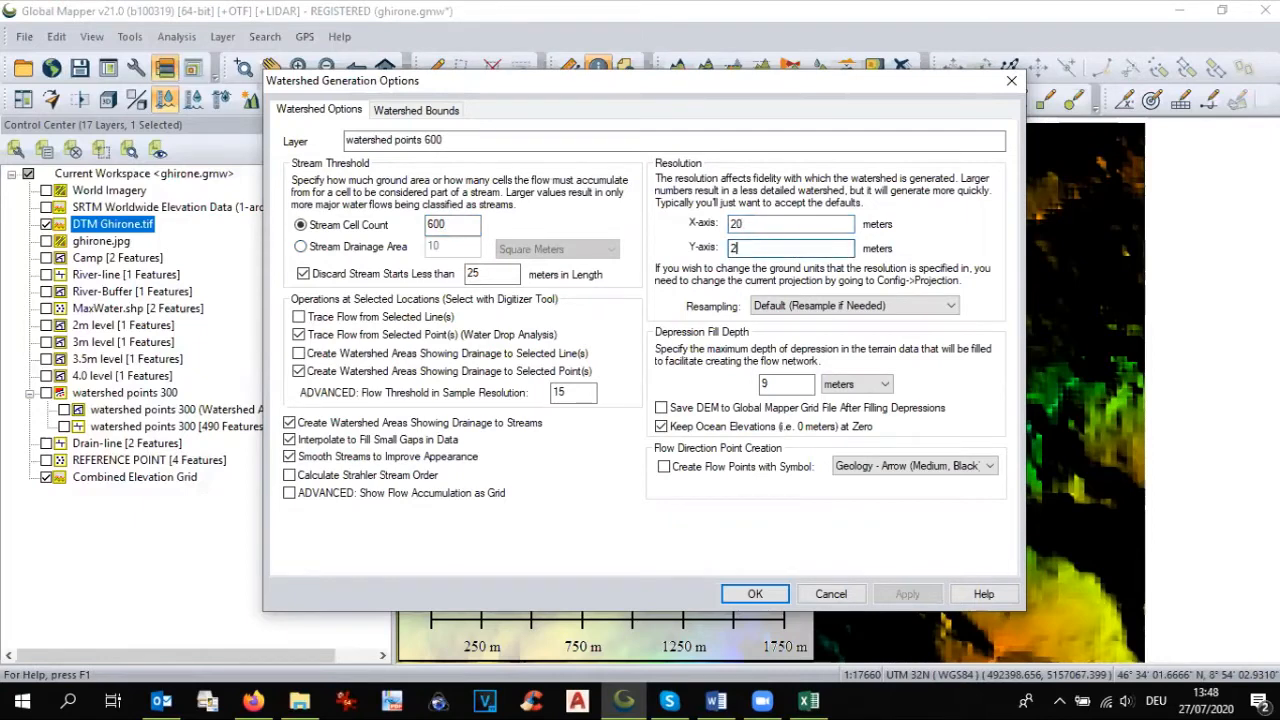
text(0)
click(754, 598)
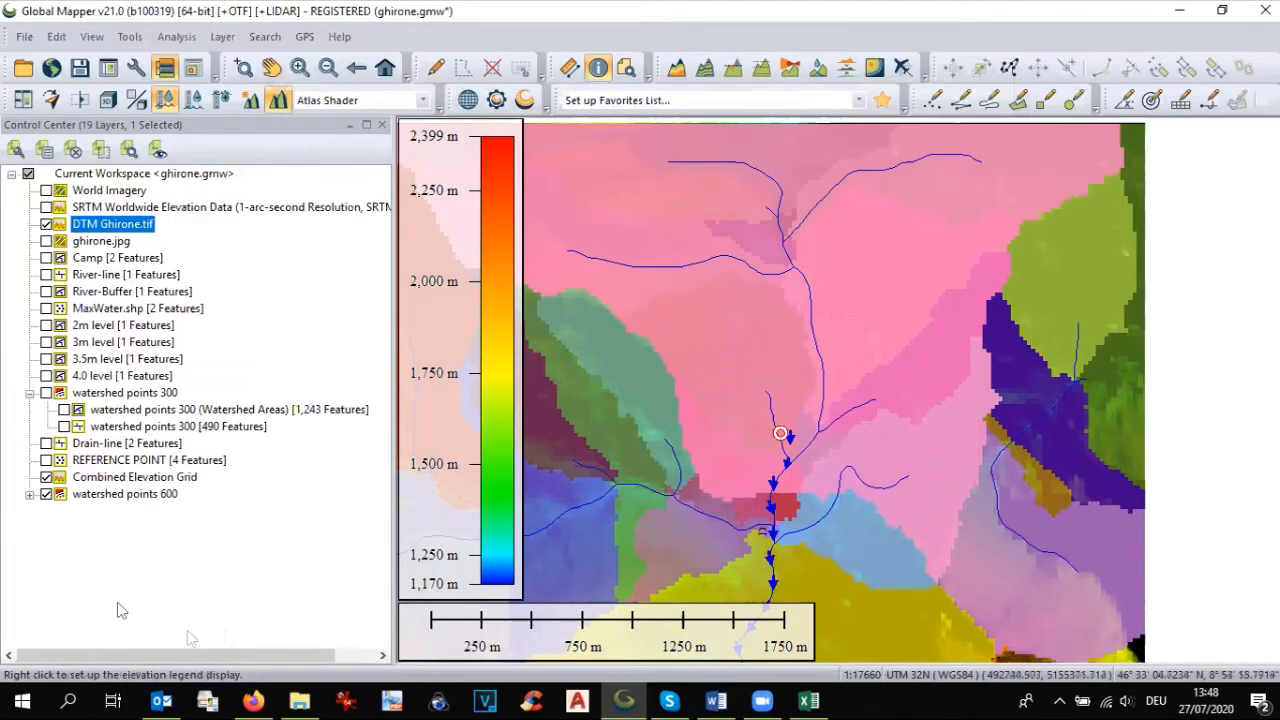
click(46, 494)
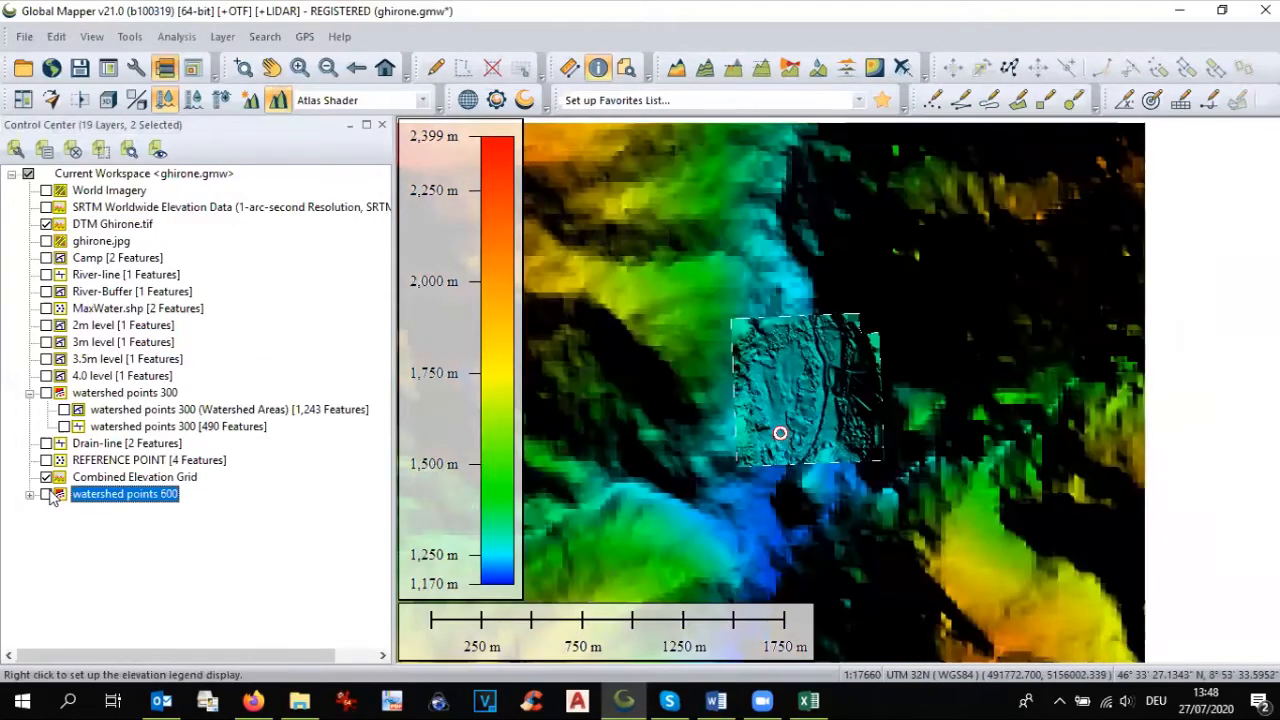
click(176, 36)
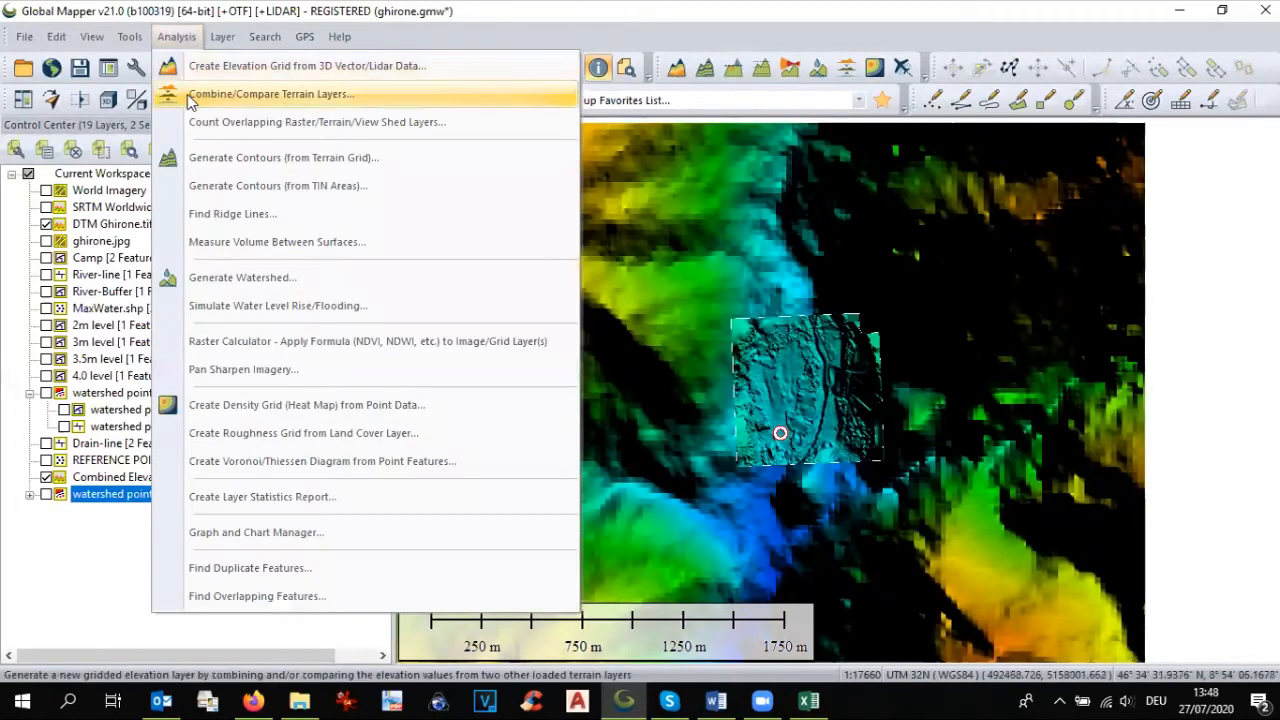
click(193, 282)
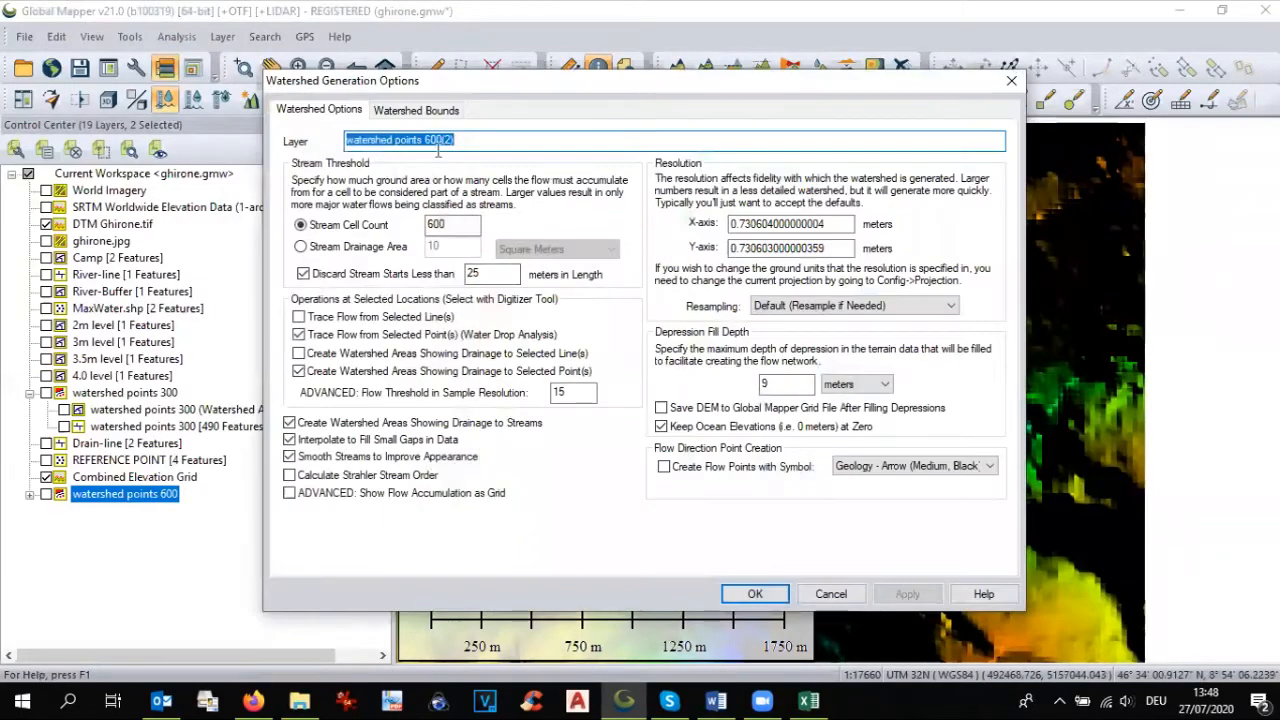
drag(425, 137, 487, 138)
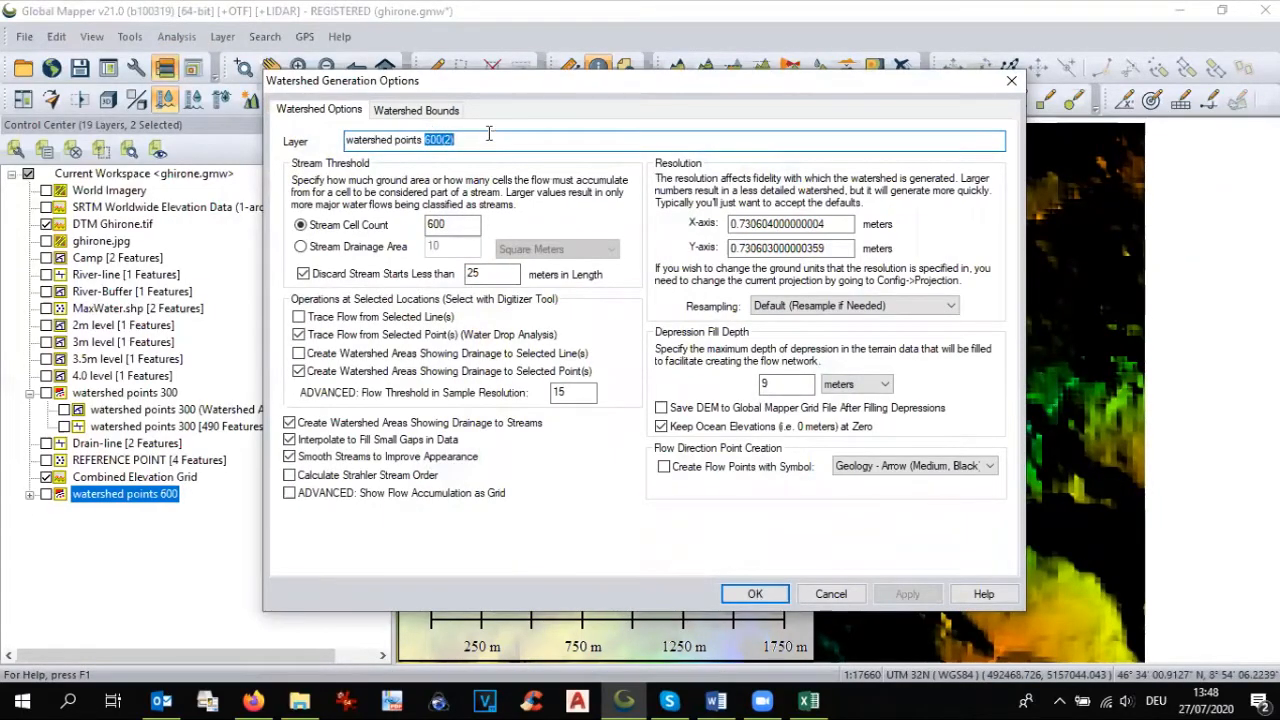
text(3)
double_click(454, 225)
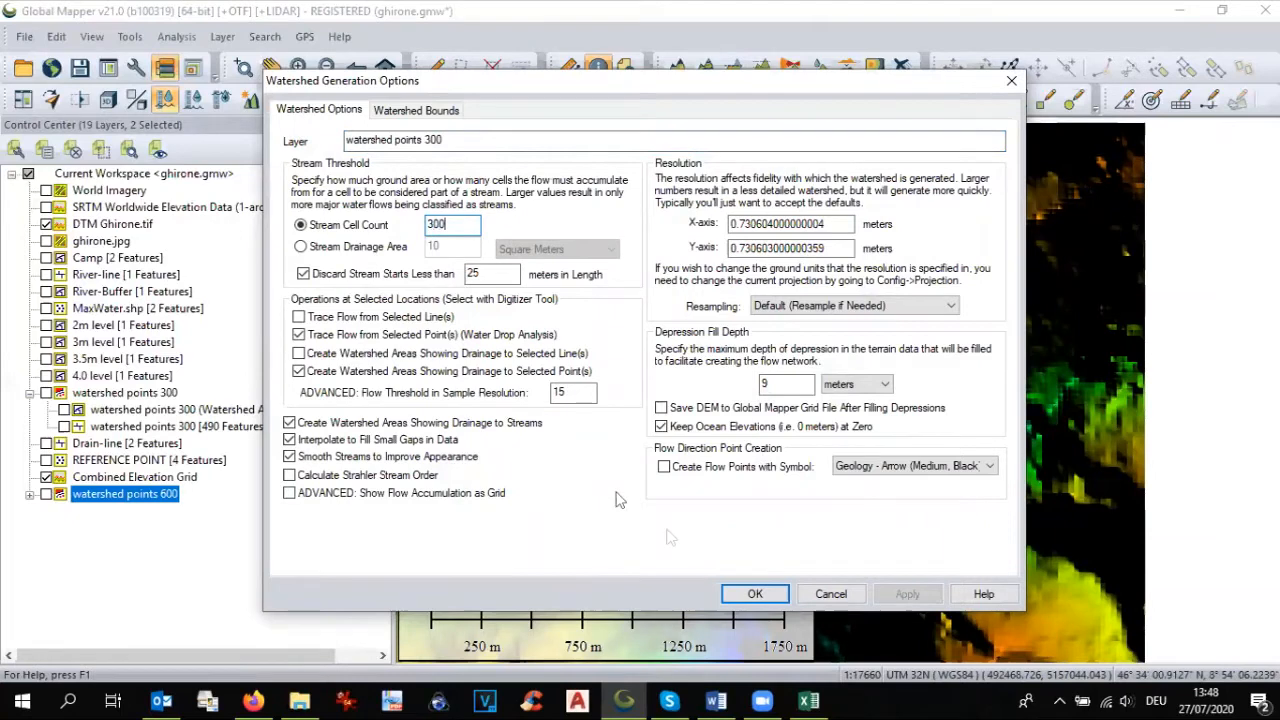
click(755, 594)
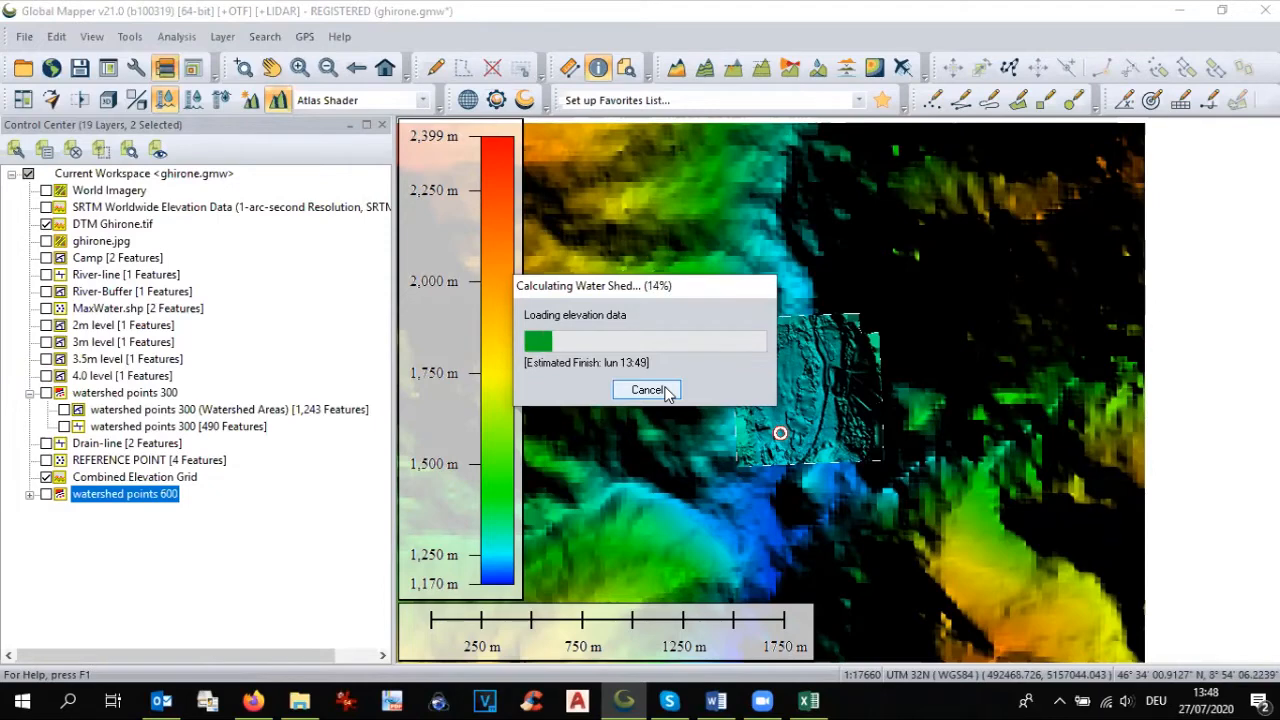
click(647, 390)
click(686, 391)
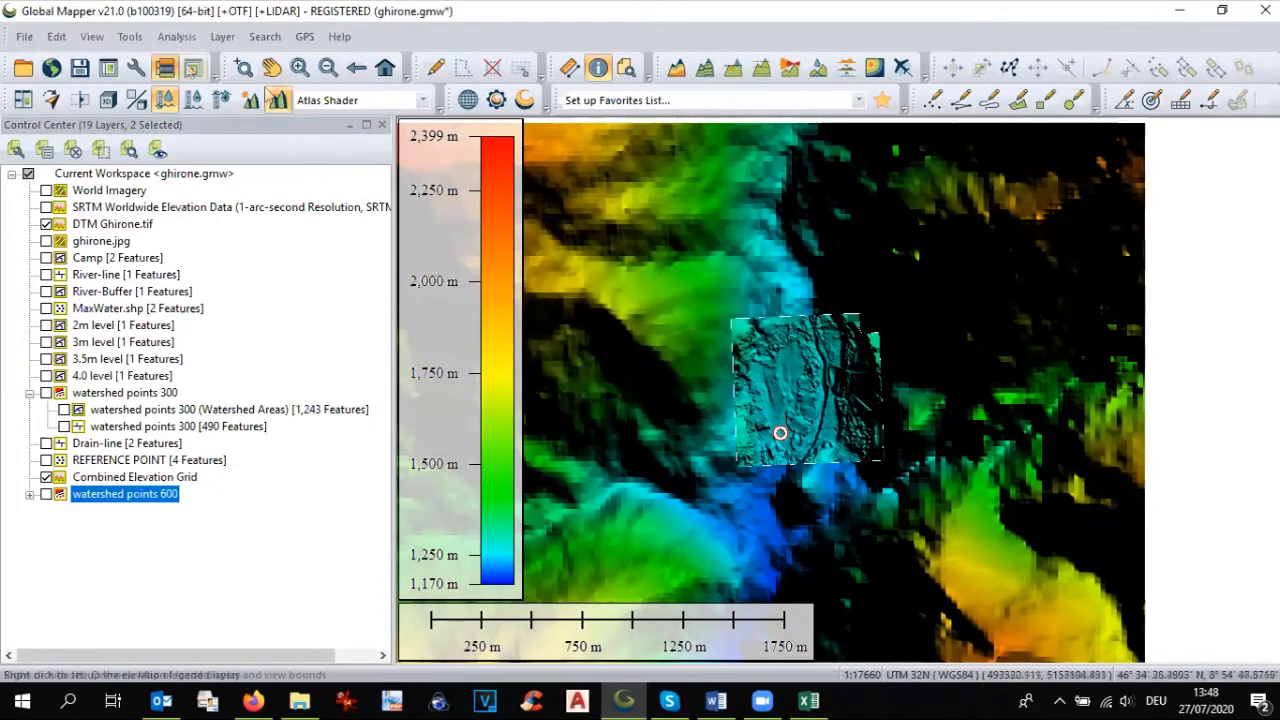
Step: Generate another watershed with a stream cell count of 300 and X and Y resolution of 20 meters
click(175, 40)
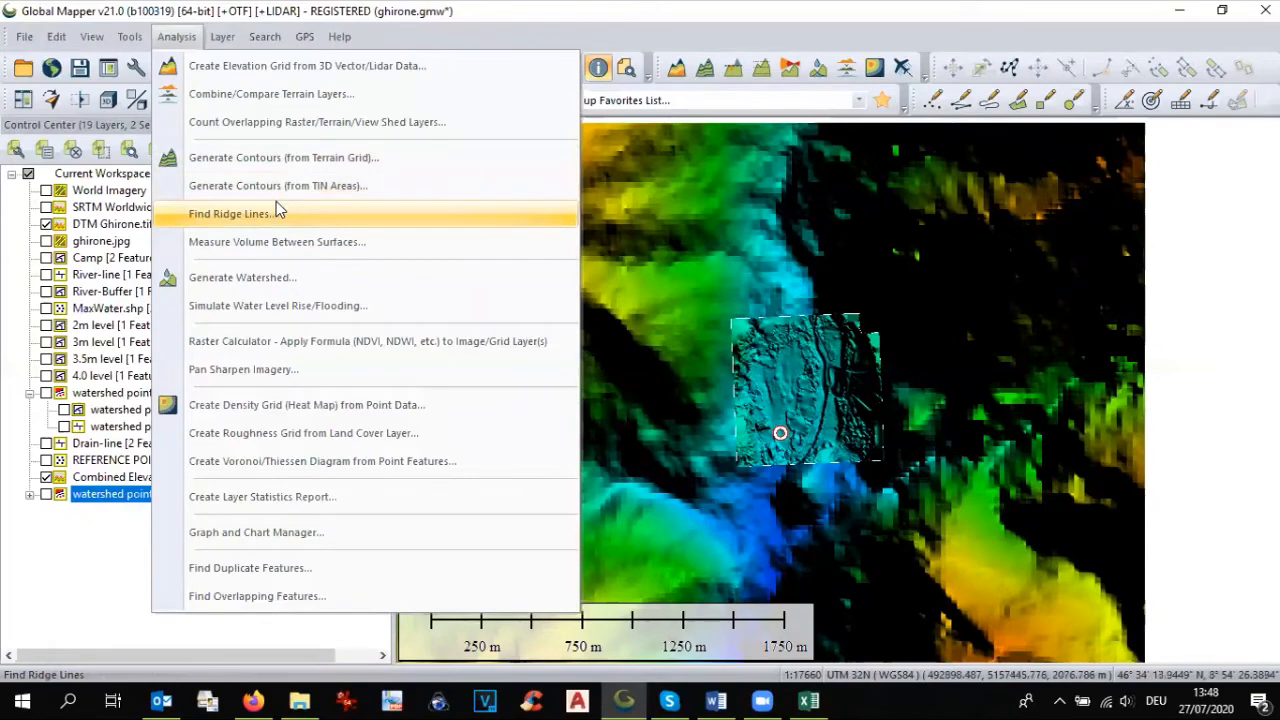
click(289, 277)
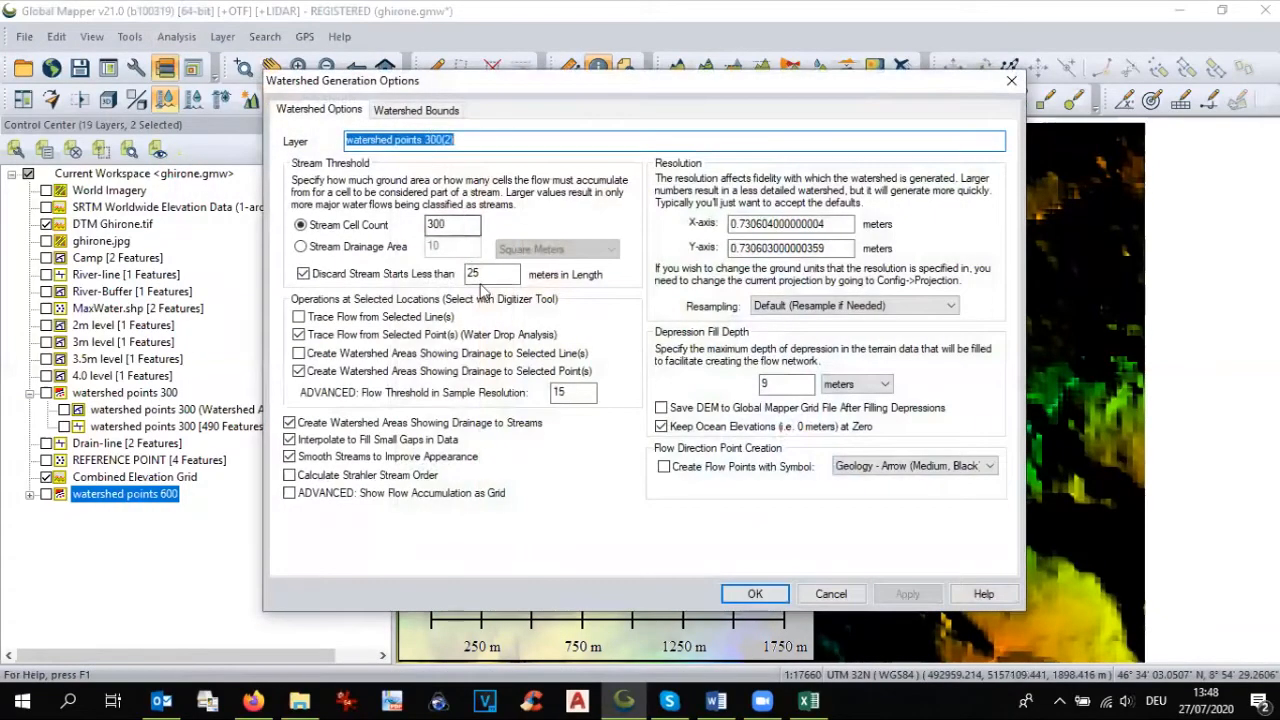
double_click(754, 225)
text(20)
double_click(808, 248)
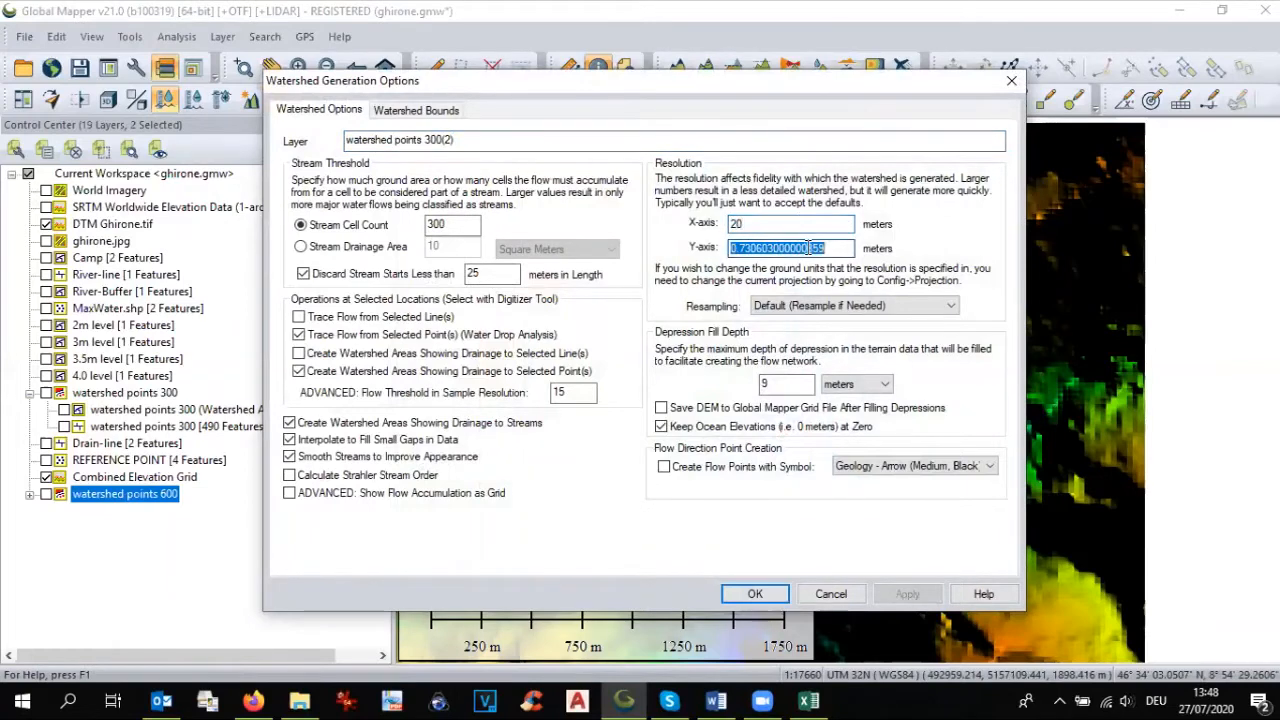
text(20)
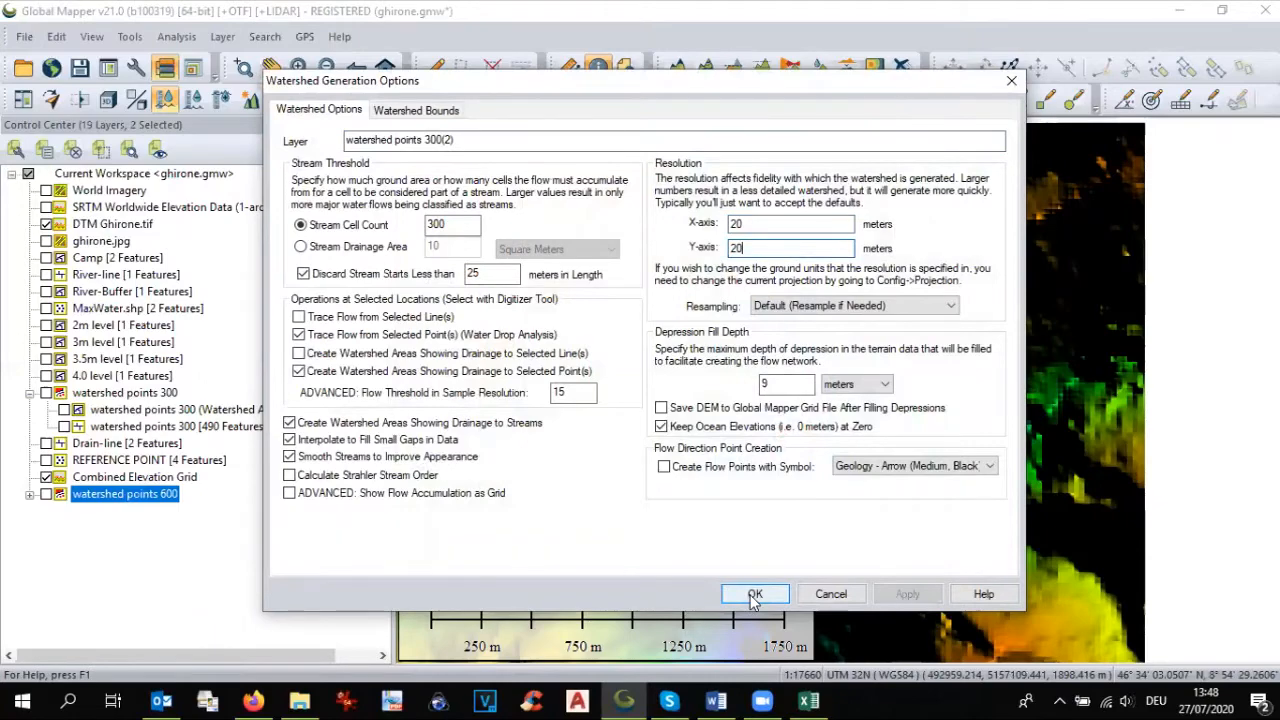
click(755, 594)
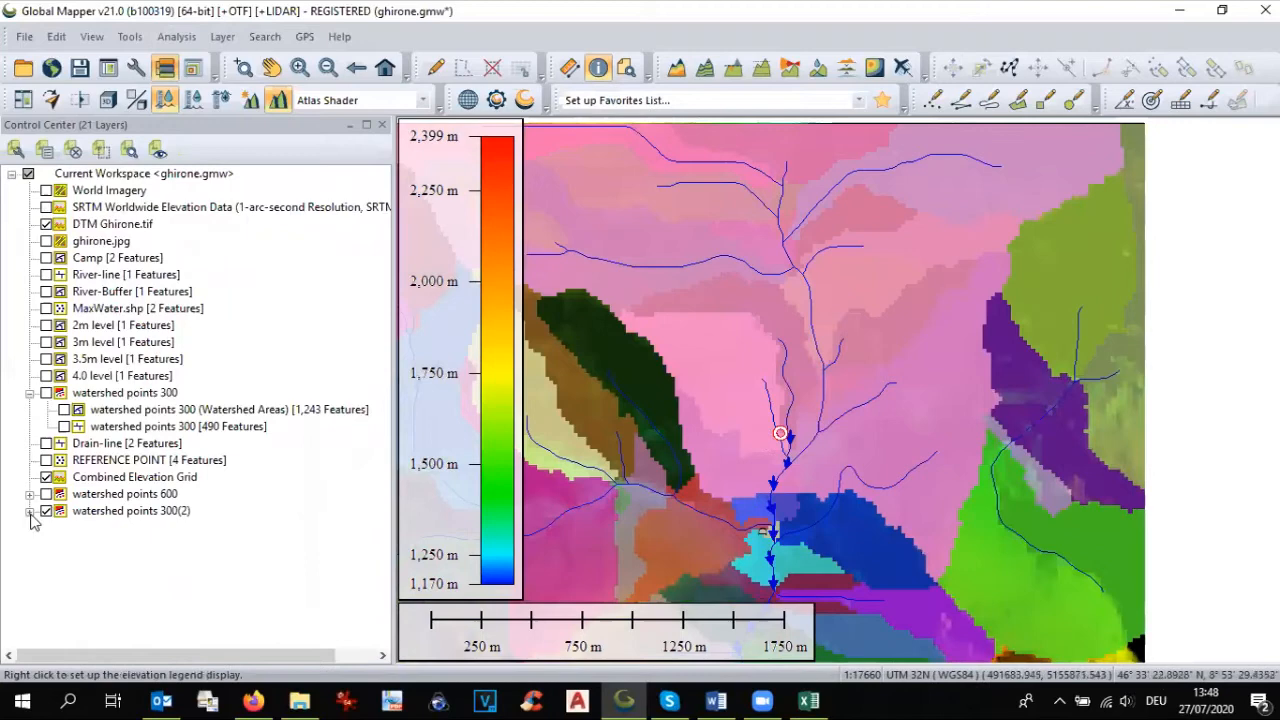
Step: Turn on ghirone.jpg and hide the Watershed Areas of watershed points 300(2) and the Combined Elevation Grid to view the streams over the drone image
click(45, 243)
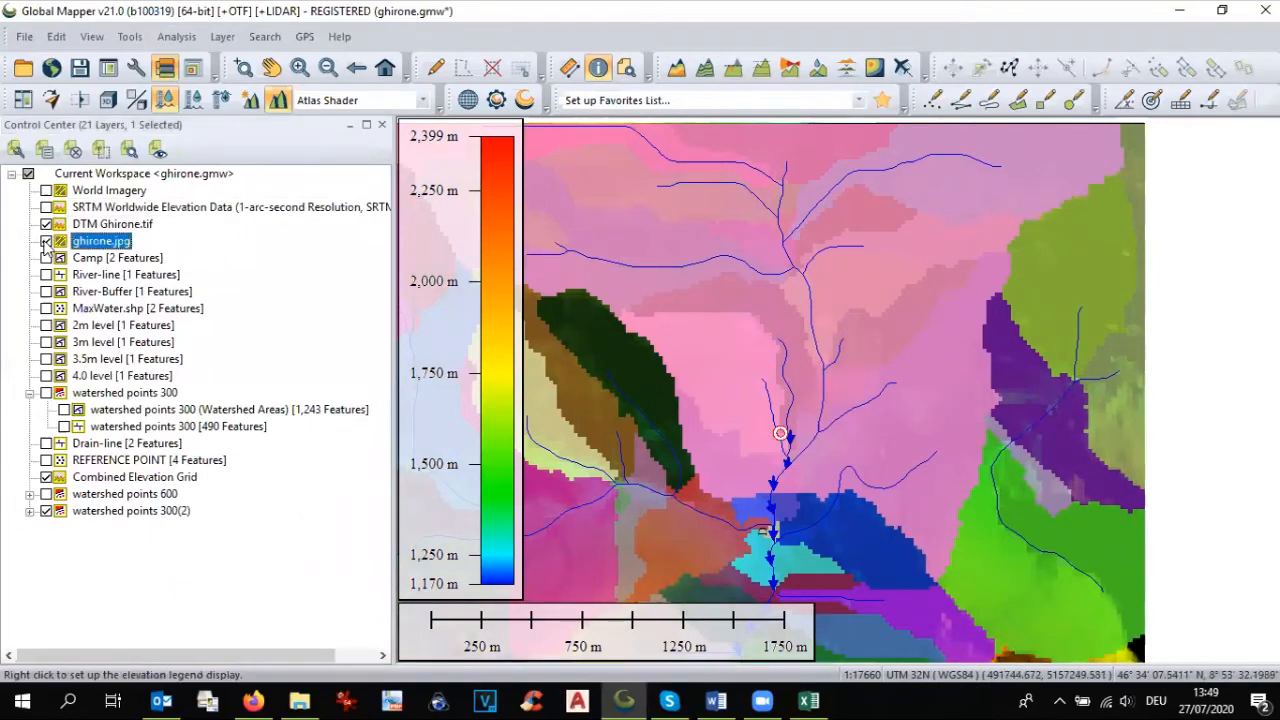
click(30, 511)
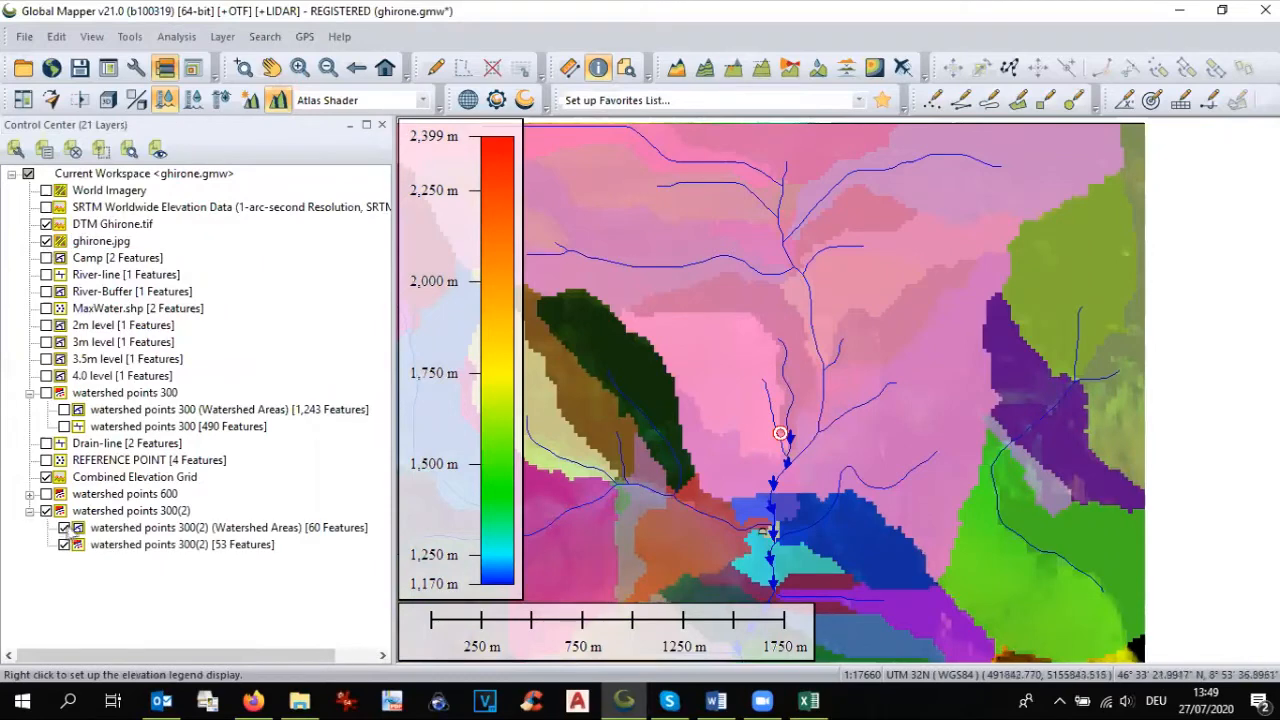
click(64, 528)
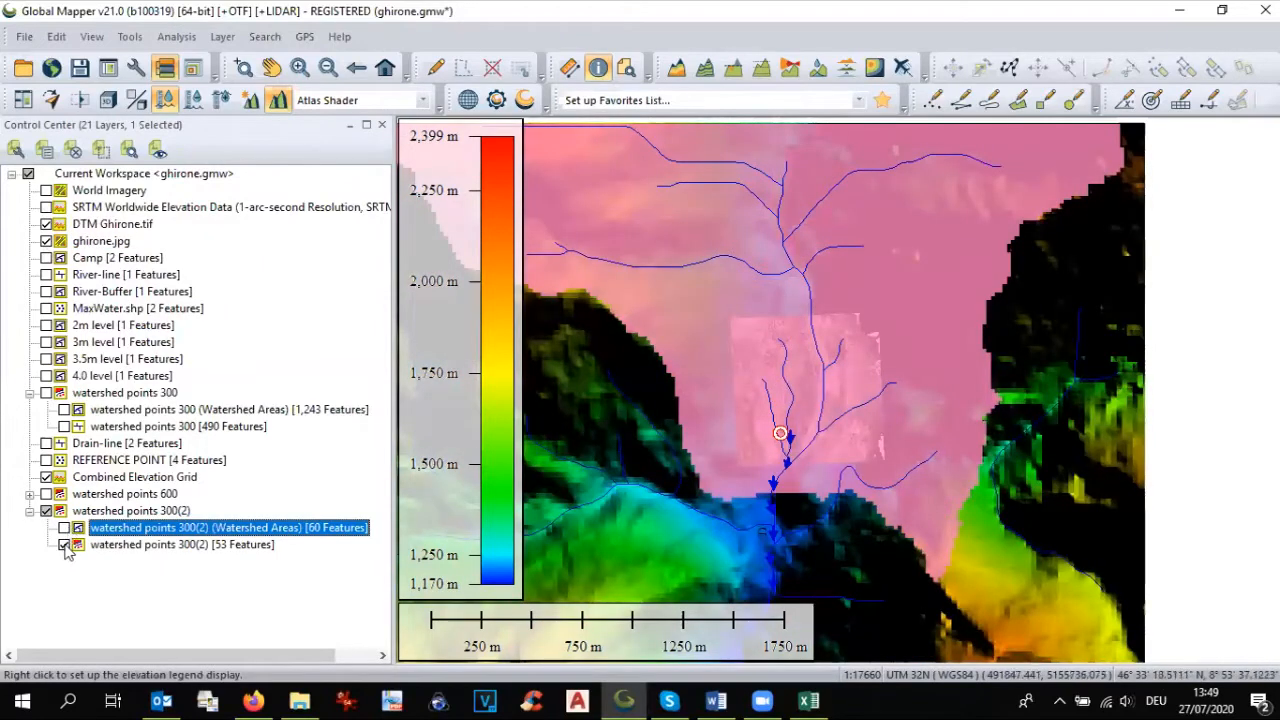
click(46, 478)
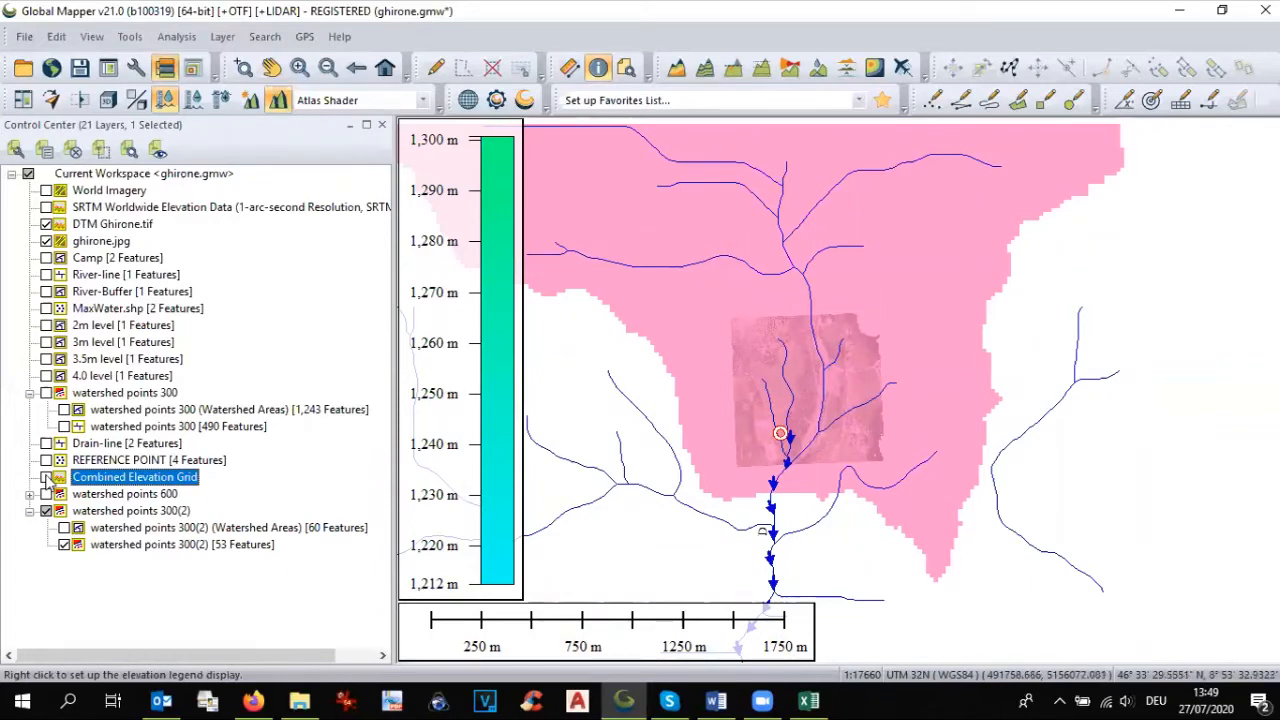
Step: Delete the watershed points 300(2) layer with both of its sublayers
click(68, 511)
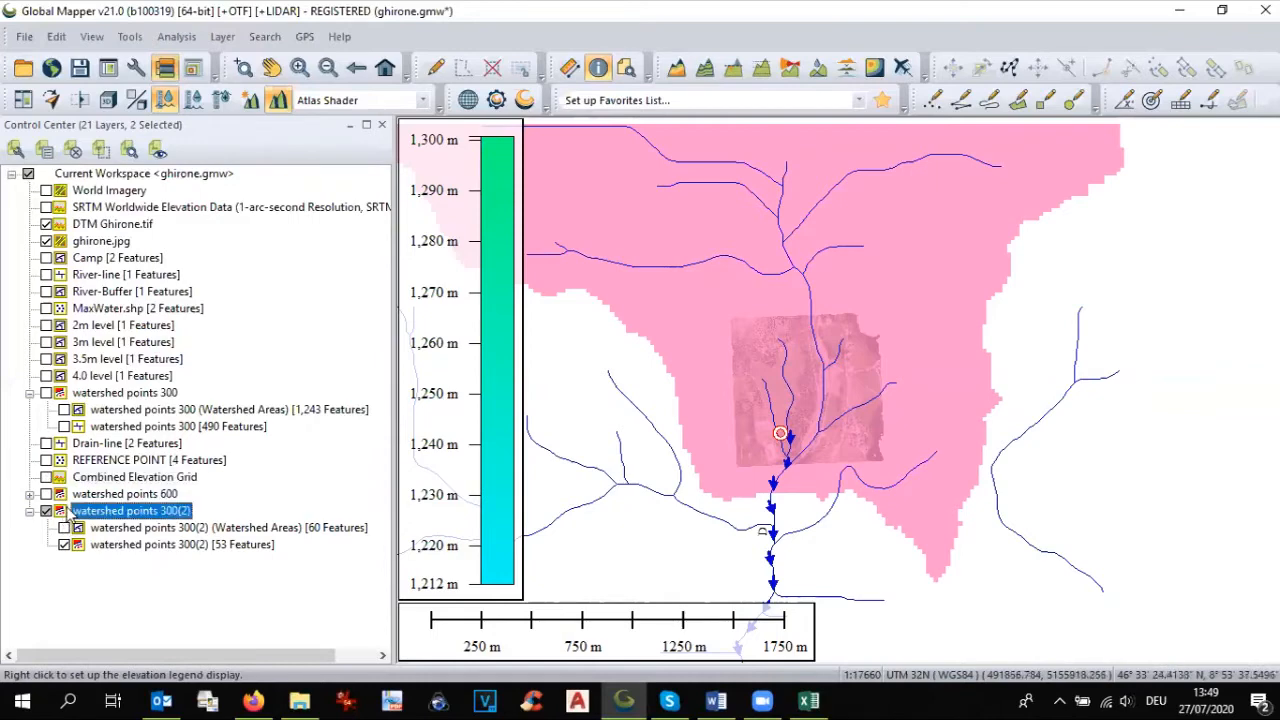
key(Delete)
click(642, 411)
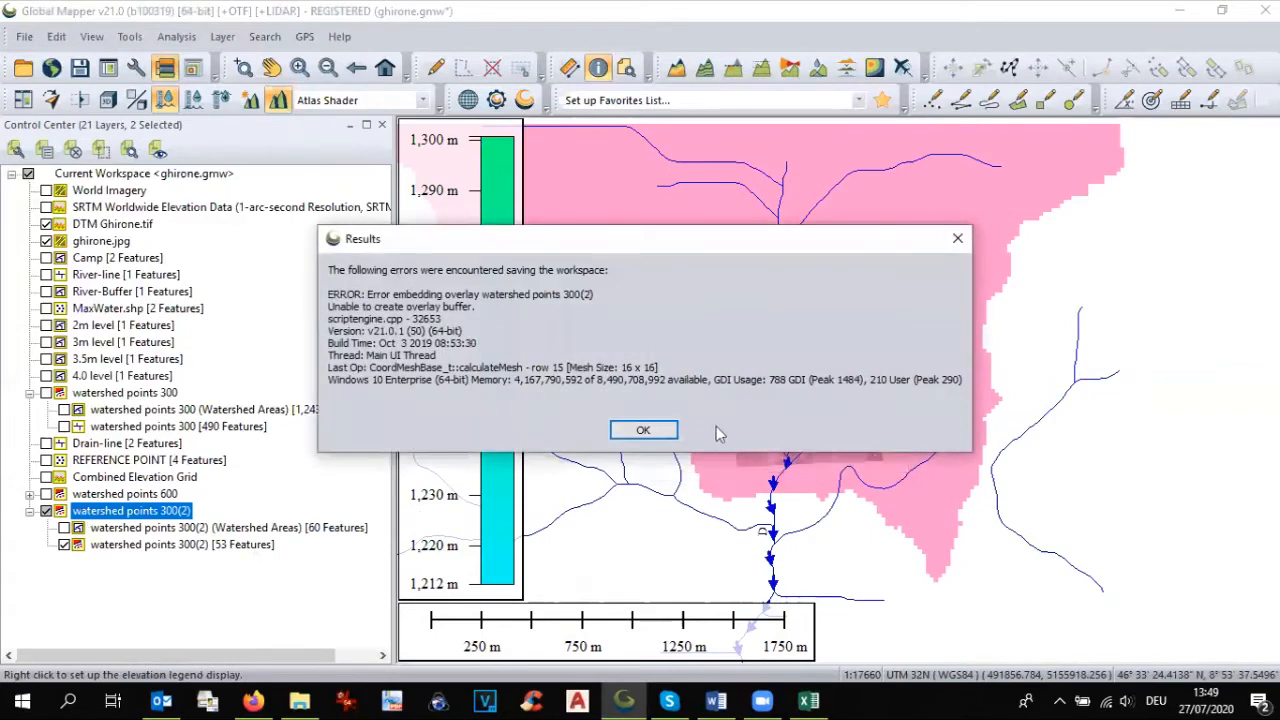
click(645, 430)
key(Delete)
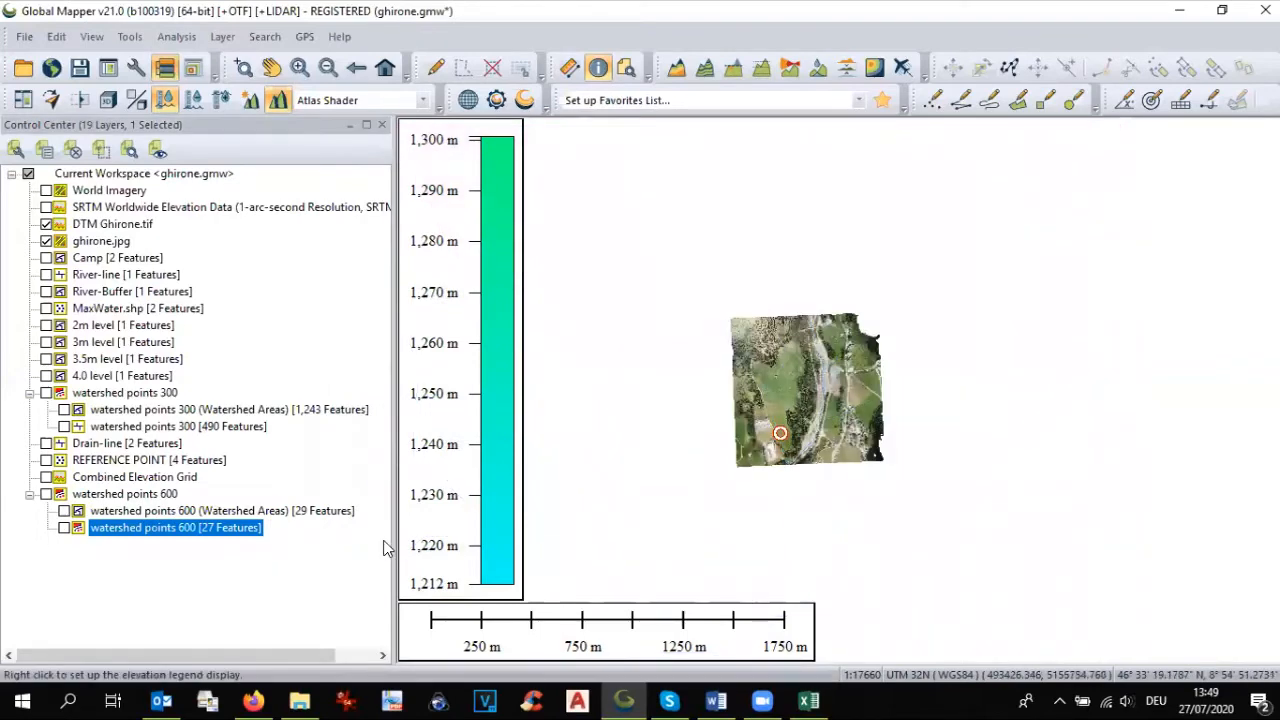
Step: Show the Combined Elevation Grid and set up a watershed generation named watershed points 200 with a stream cell count of 200
click(47, 477)
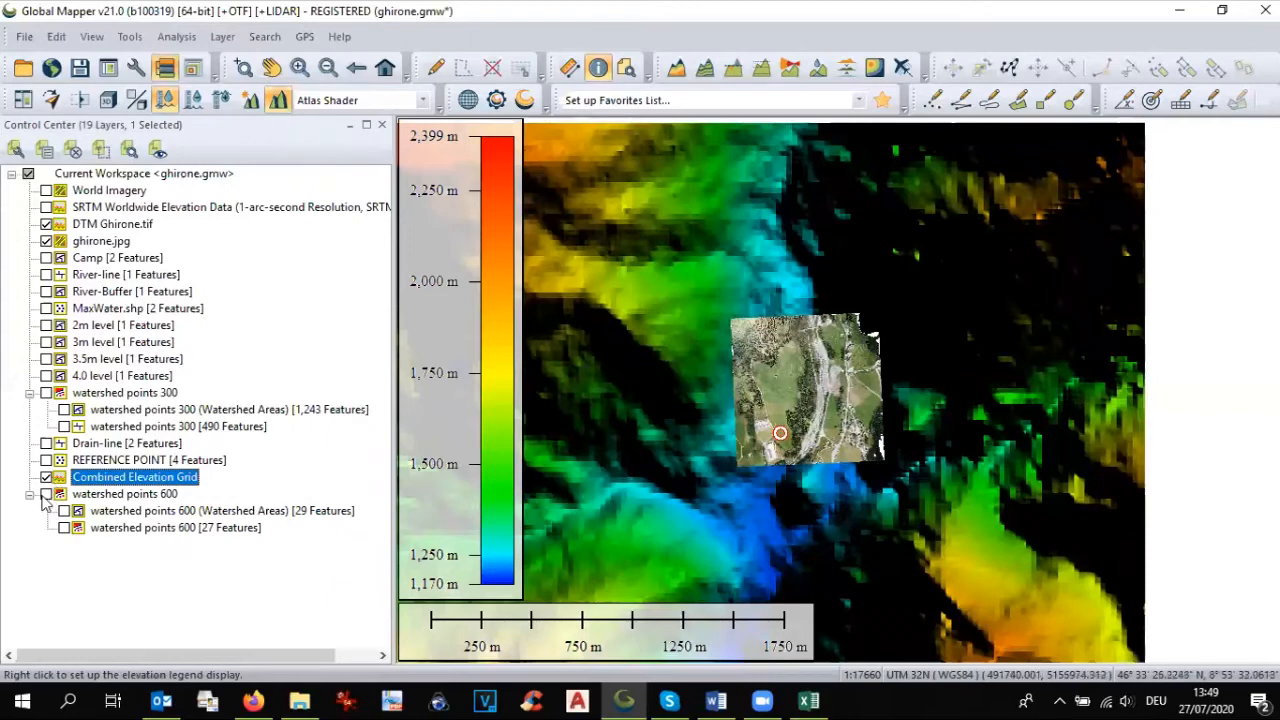
click(46, 224)
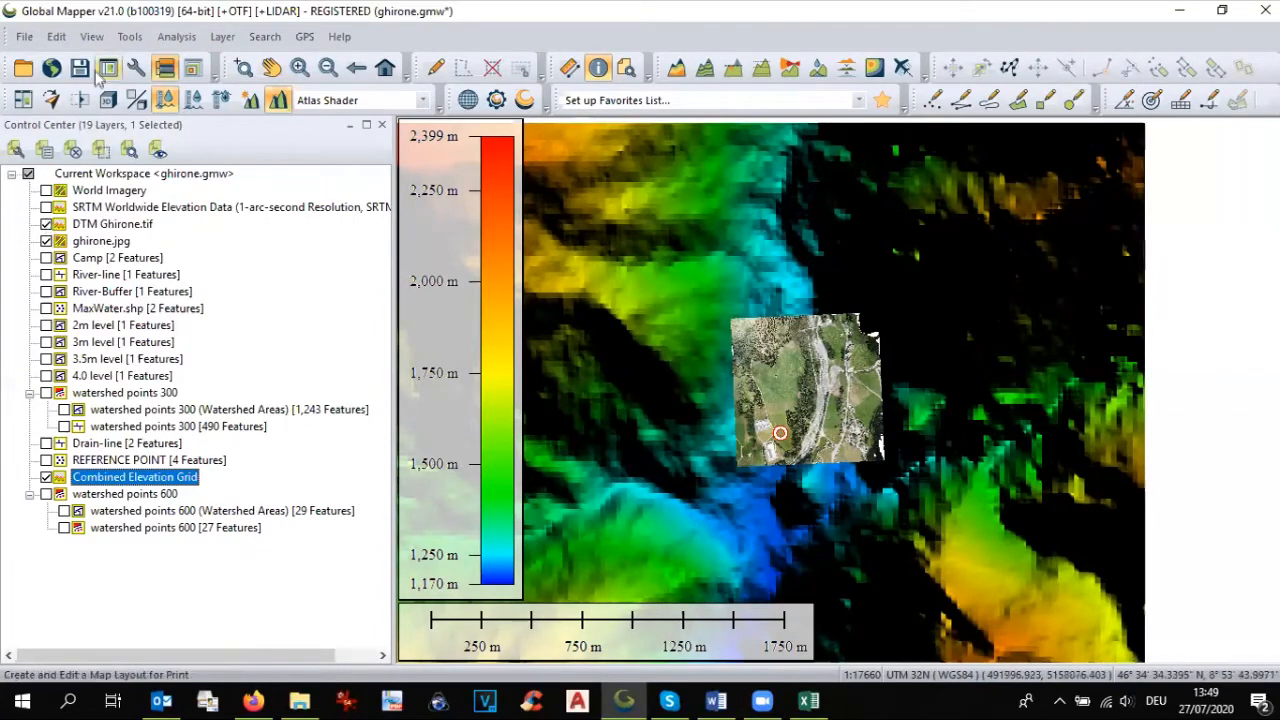
click(176, 36)
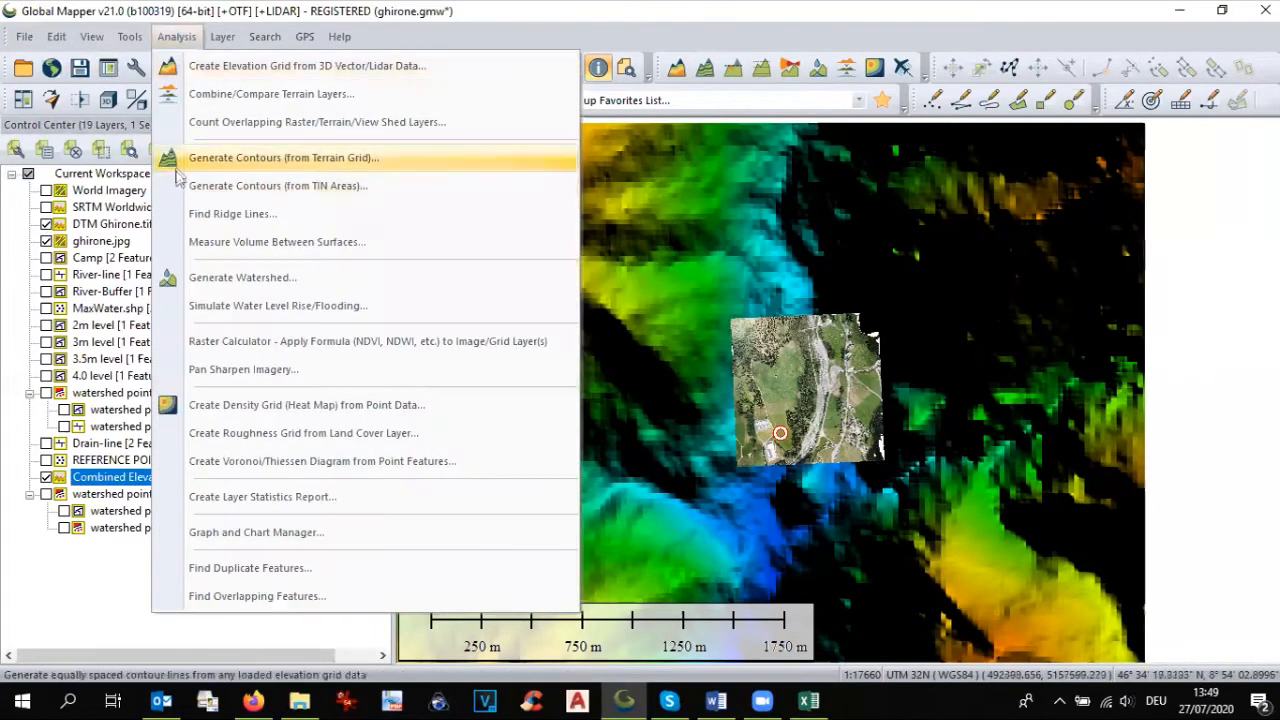
click(173, 280)
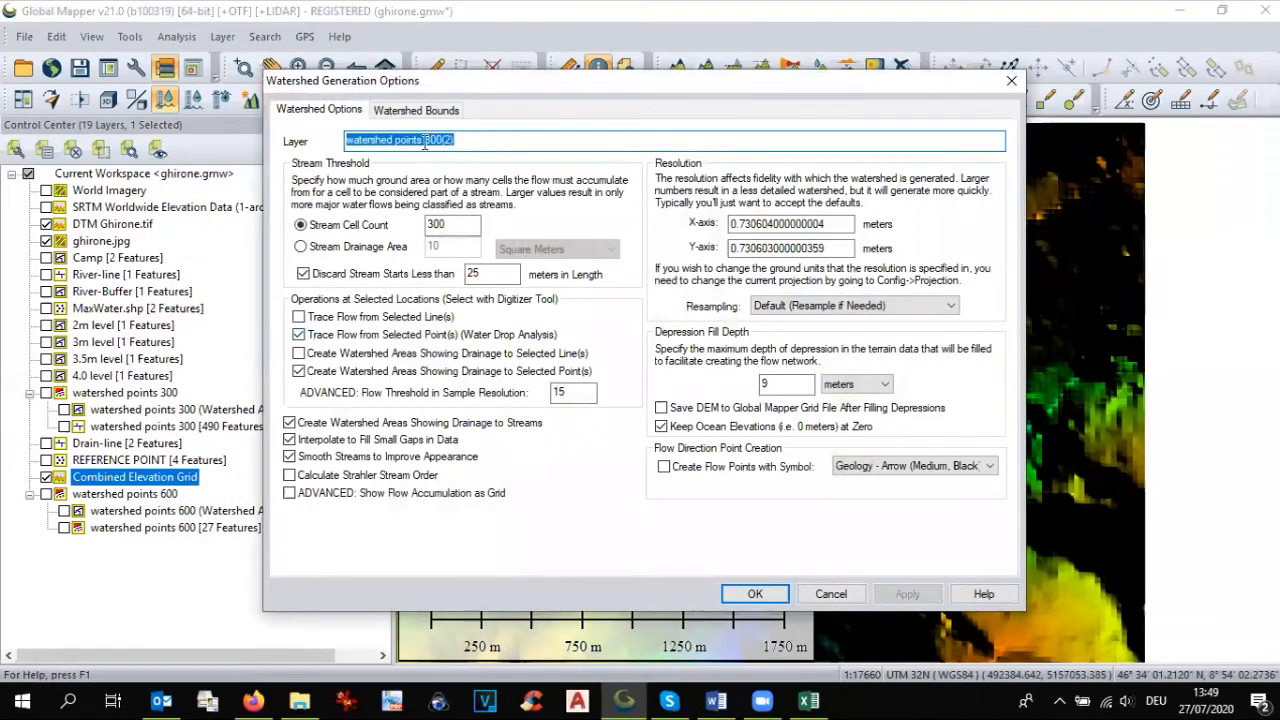
drag(425, 143, 463, 137)
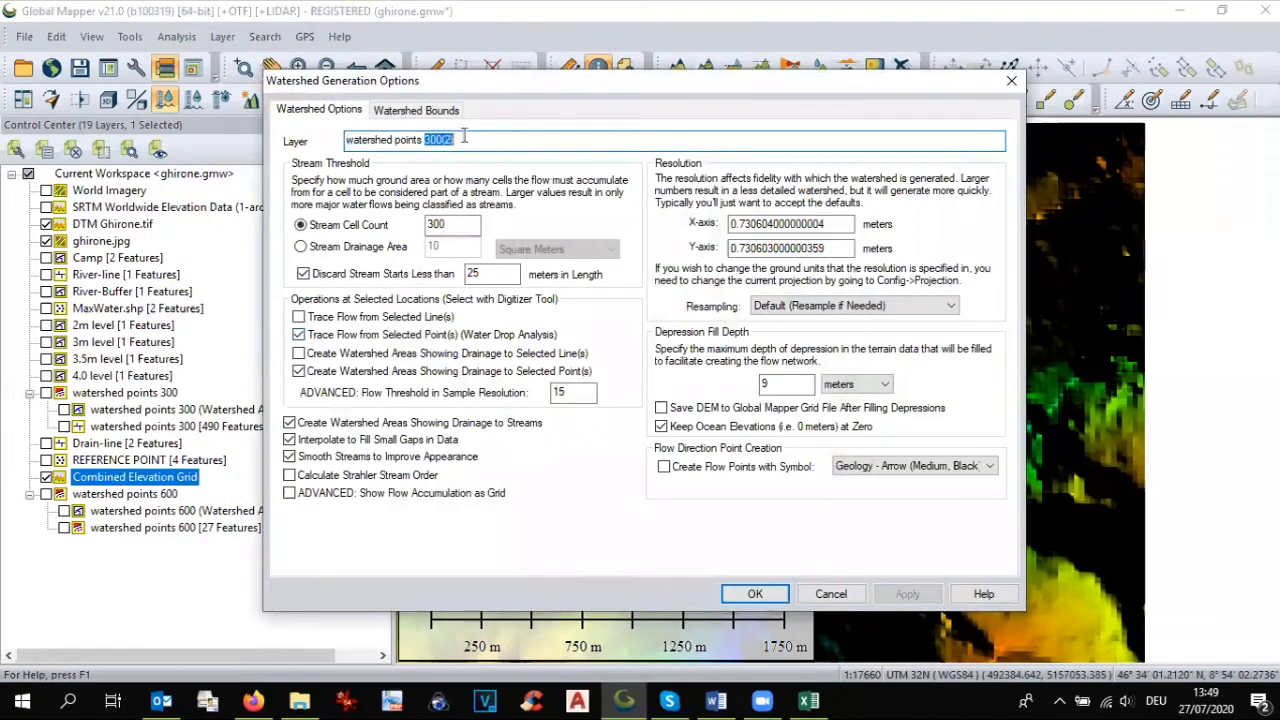
text(2)
drag(475, 226, 380, 228)
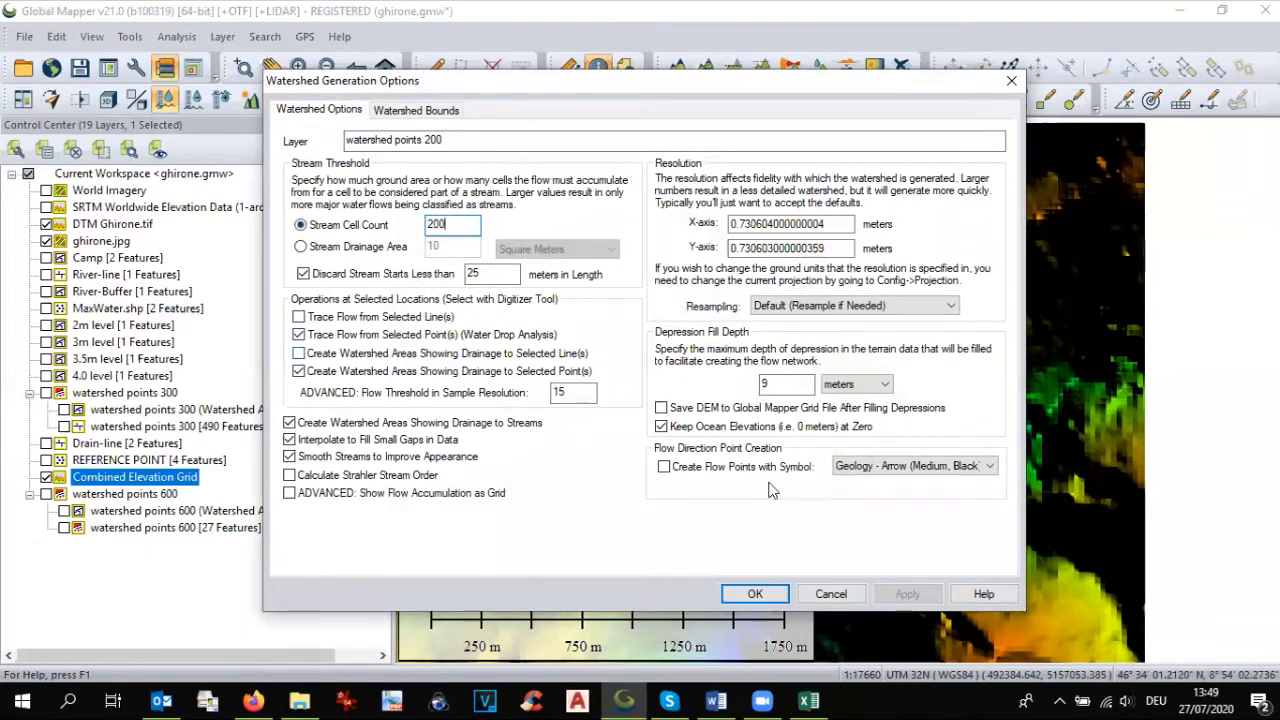
Step: Set the X and Y resolution to 10 meters and generate the watershed
double_click(763, 224)
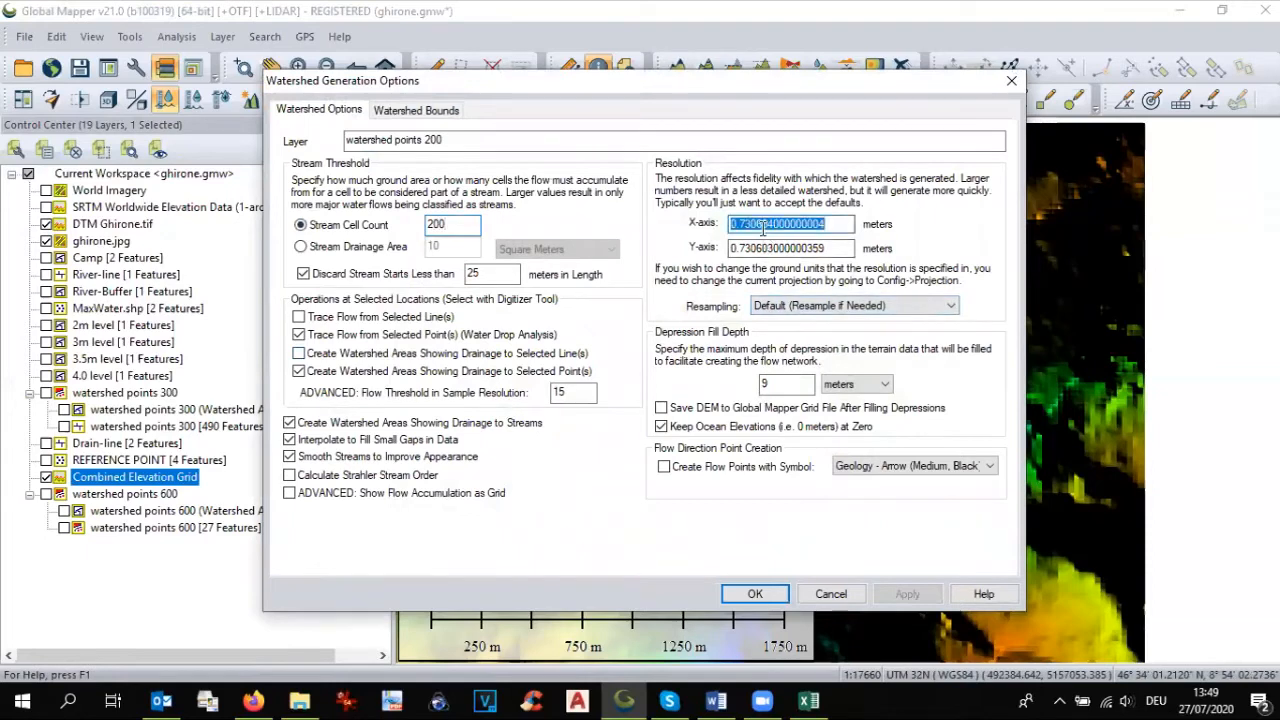
text(10)
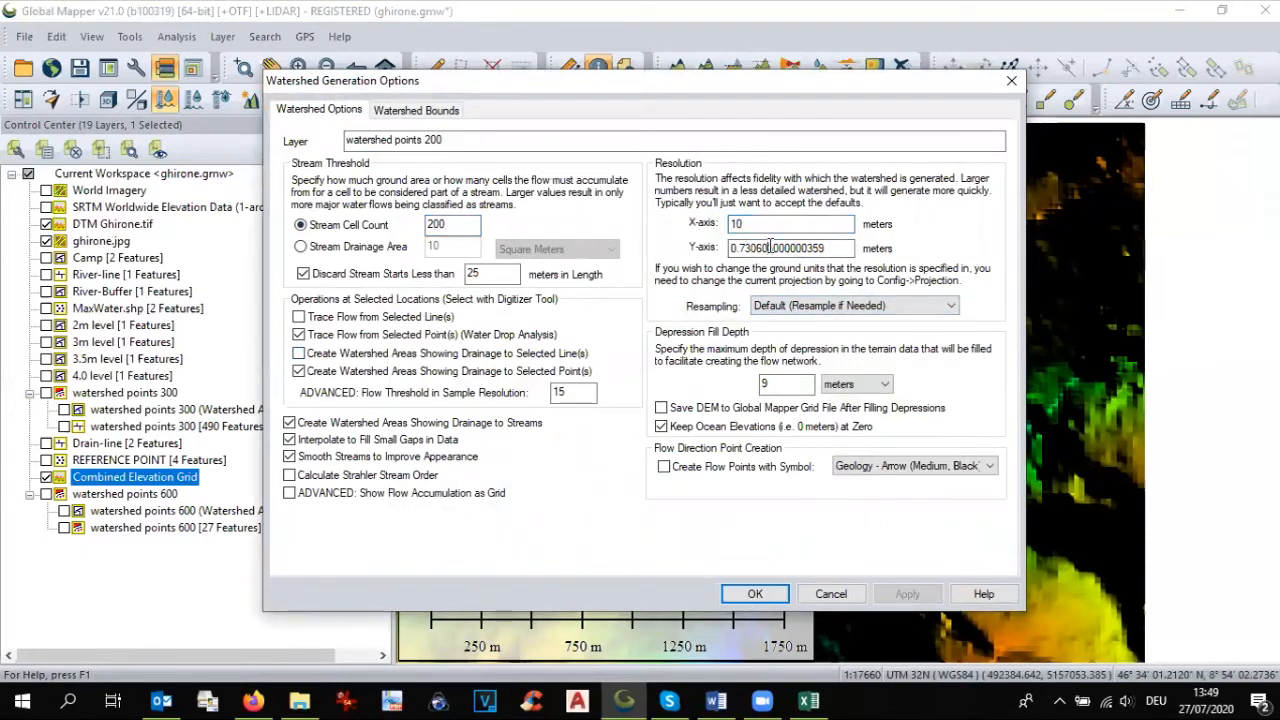
double_click(770, 247)
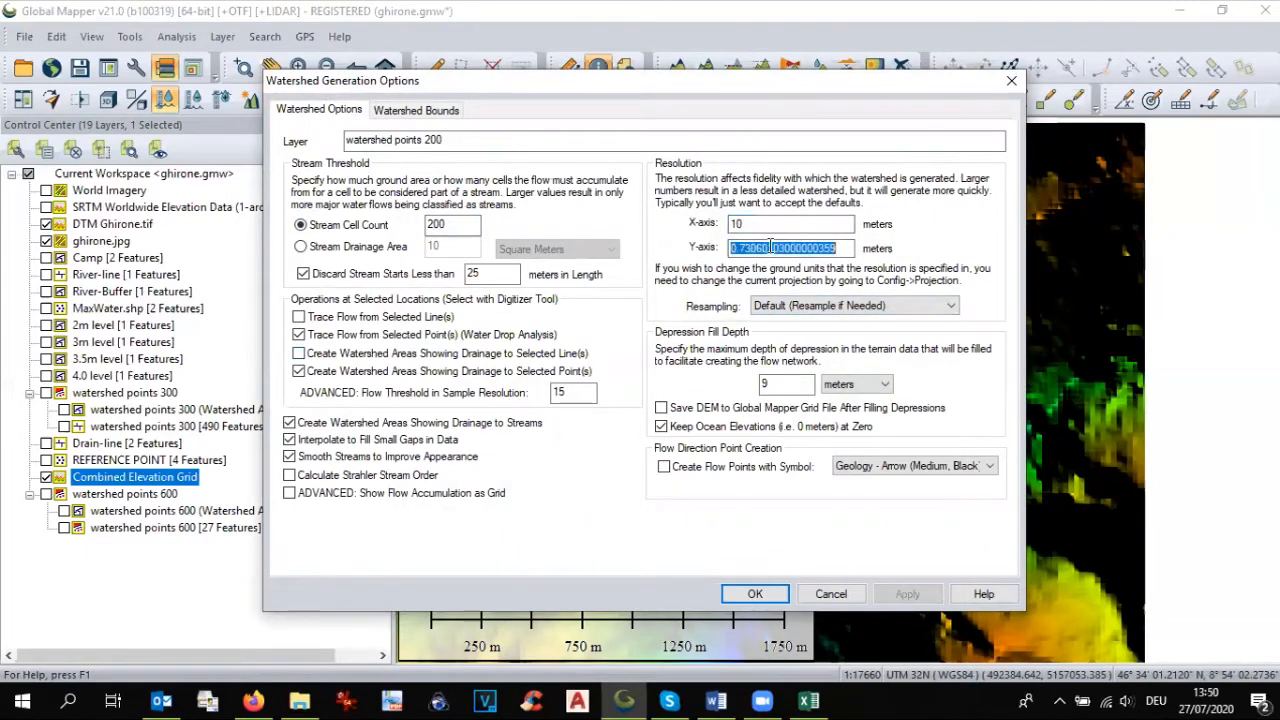
text(10)
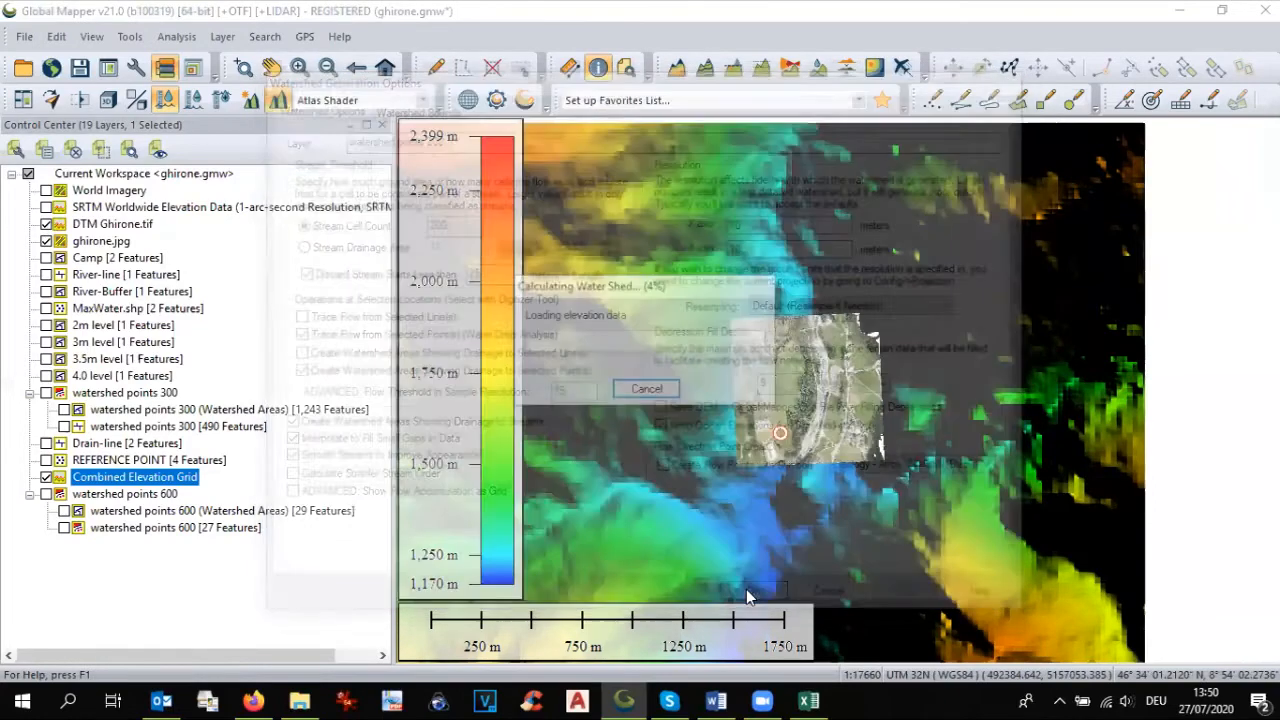
click(748, 592)
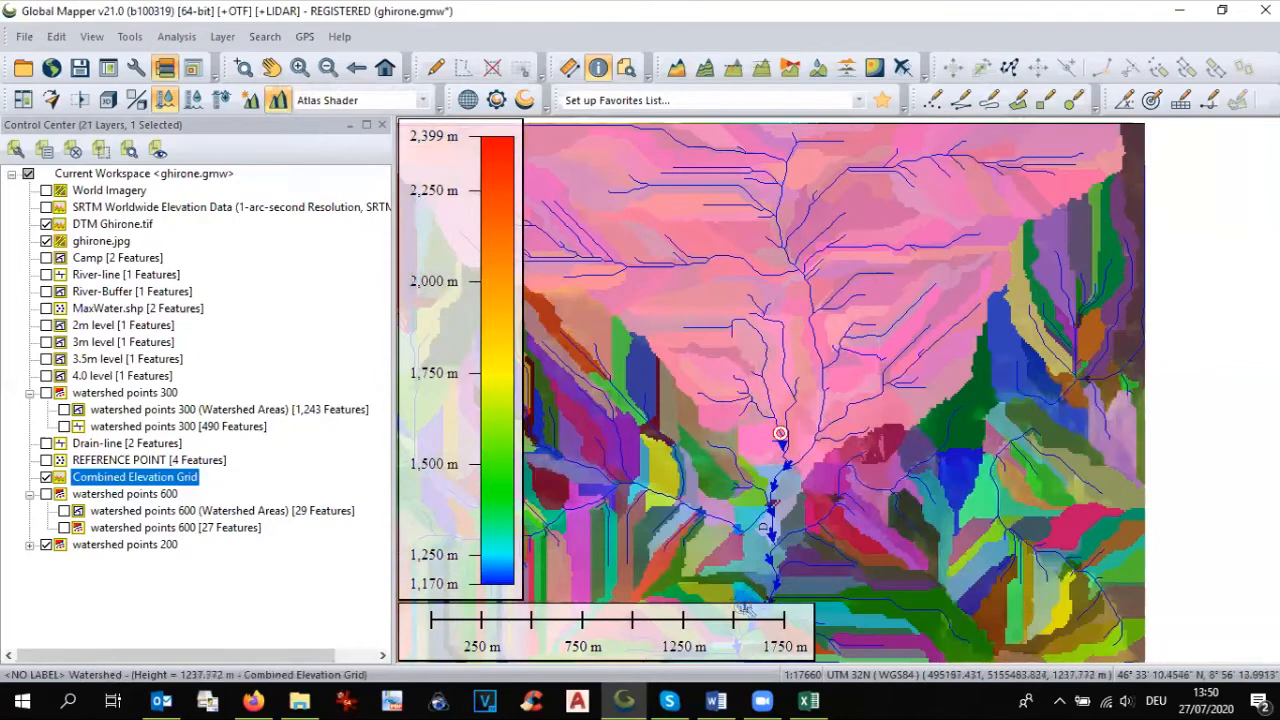
Step: Hide the Watershed Areas of watershed points 200 and examine the streams around the drone image area
click(30, 544)
click(64, 562)
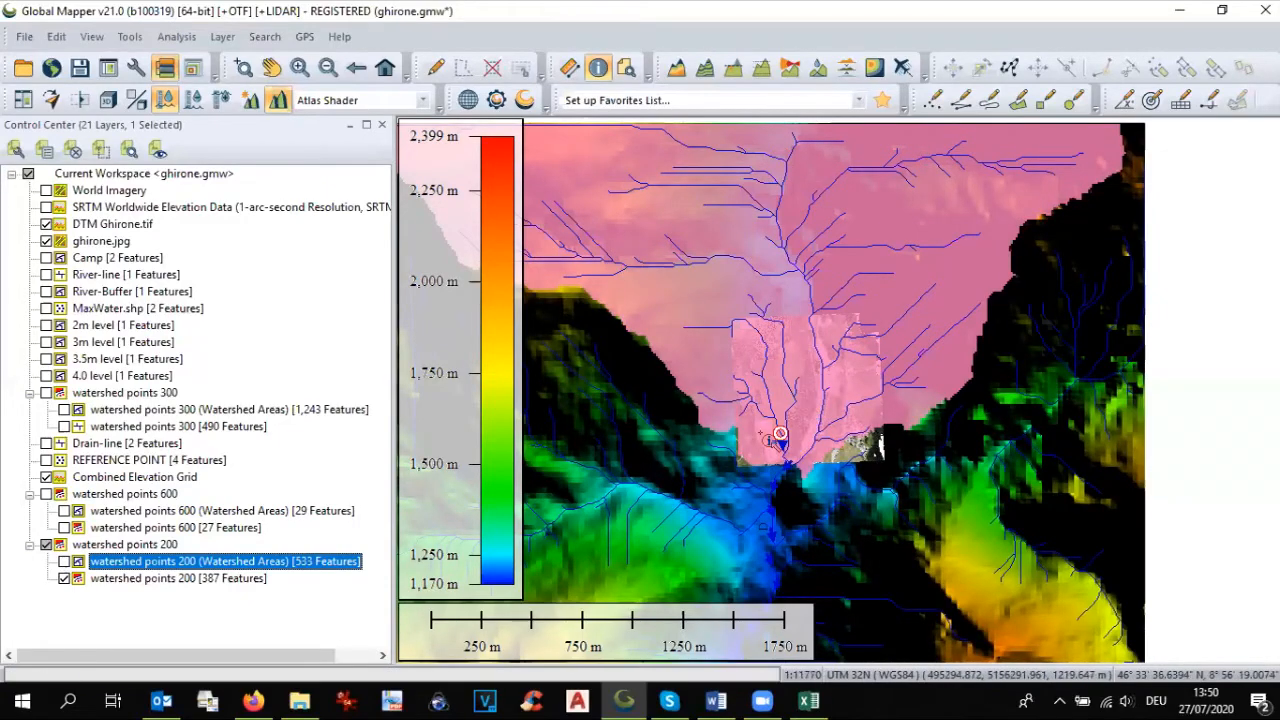
scroll(770, 442, up, 1)
scroll(770, 442, up, 1)
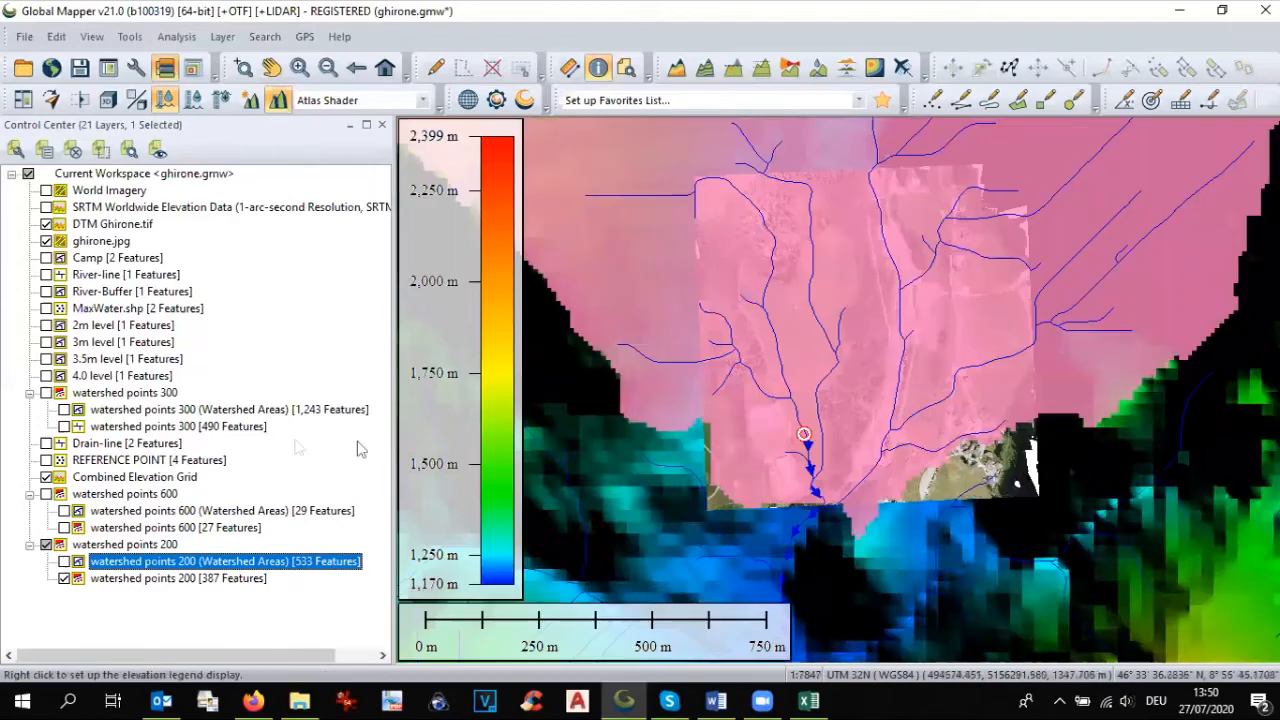
Step: Hide the watershed points 200 streams, show its Watershed Areas, and turn on the Drain-line layer to compare them
click(64, 578)
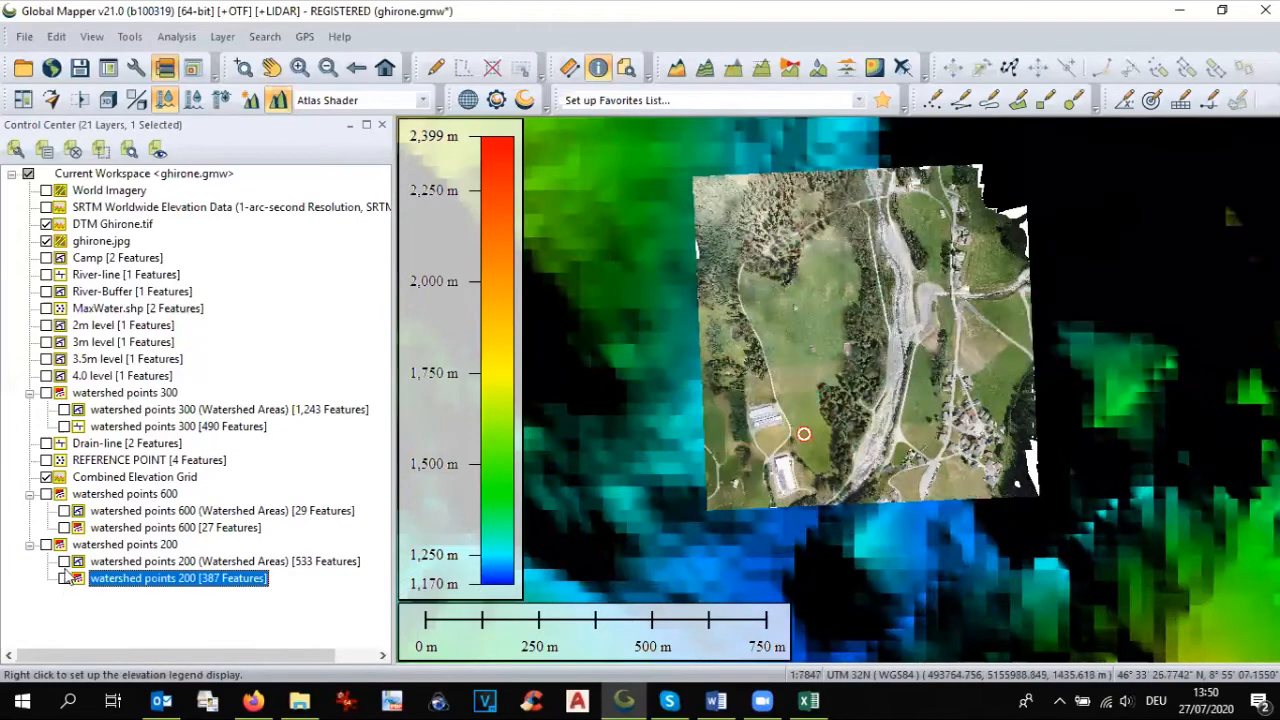
click(64, 561)
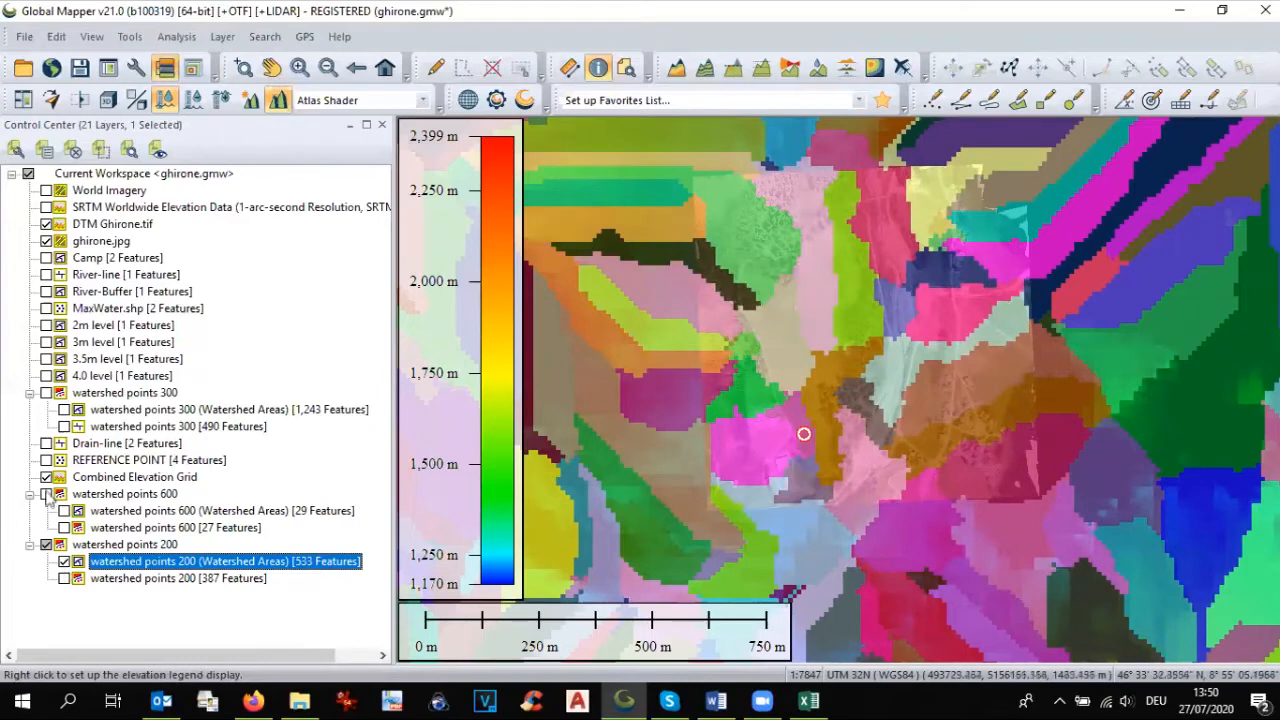
click(46, 444)
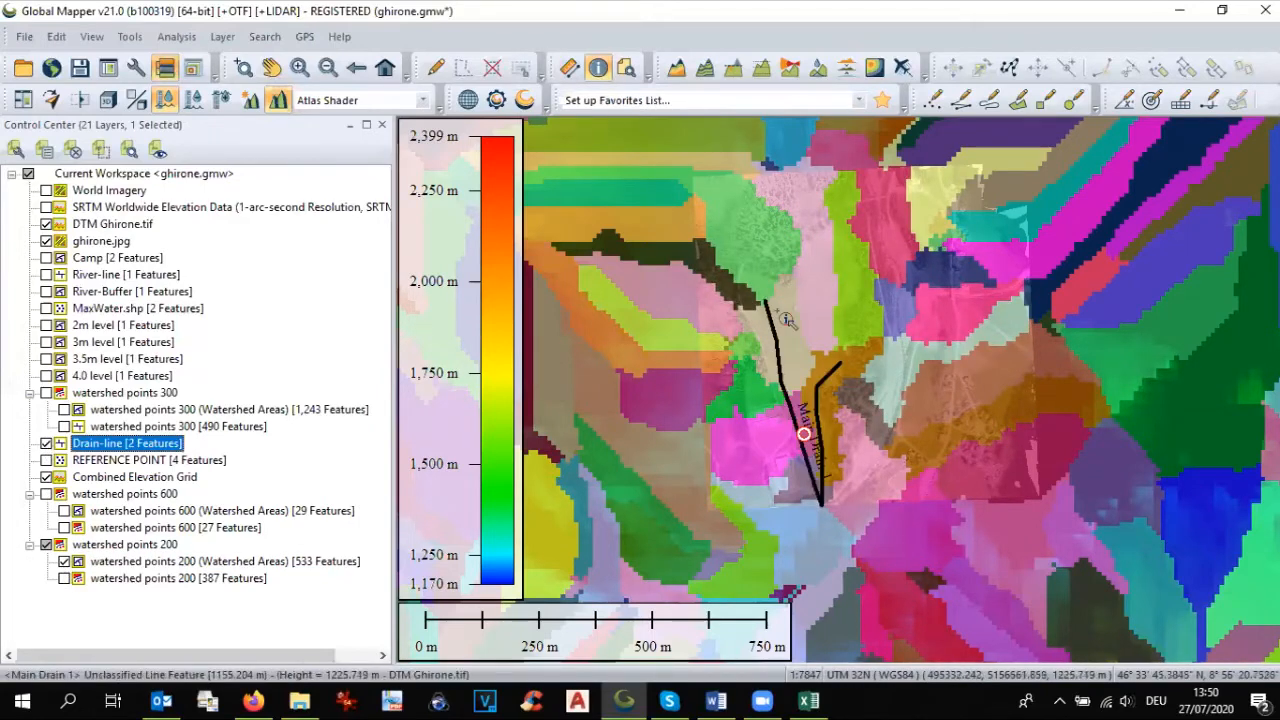
scroll(787, 320, up, 1)
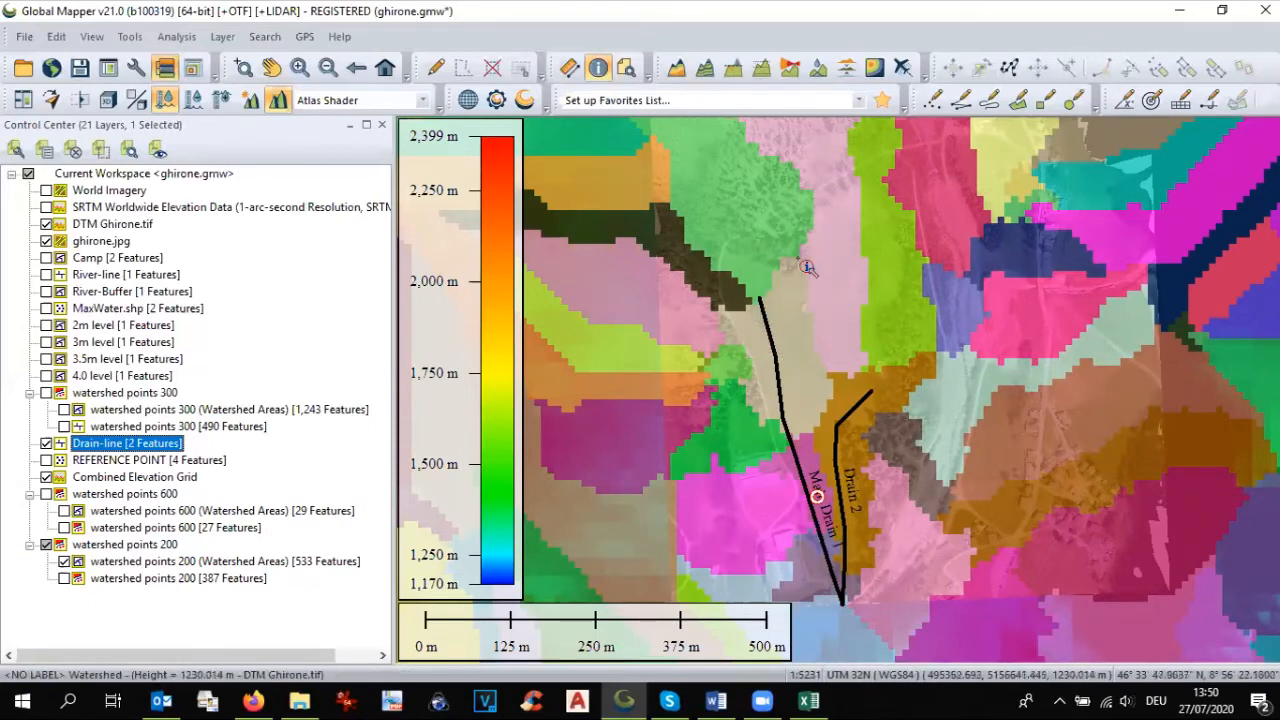
Step: Select all features in the watershed points 200 (Watershed Areas) layer with the Digitizer tool
click(140, 563)
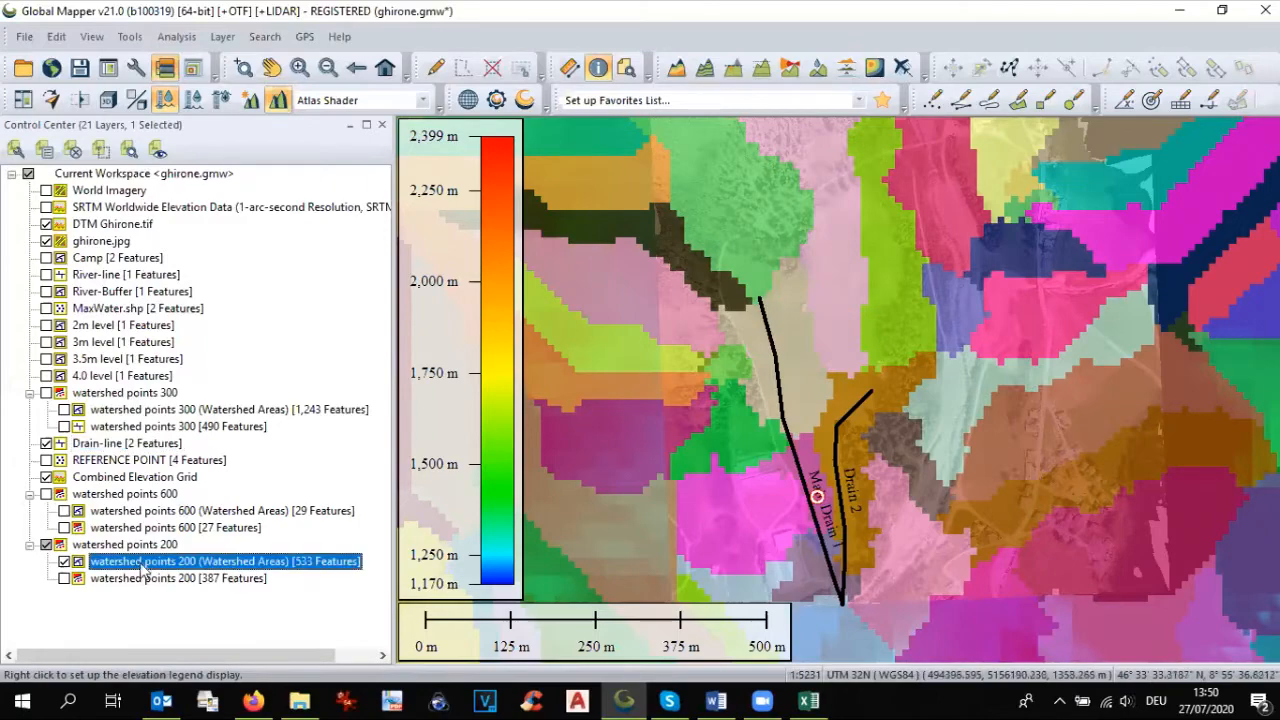
right_click(142, 563)
mouse_move(148, 552)
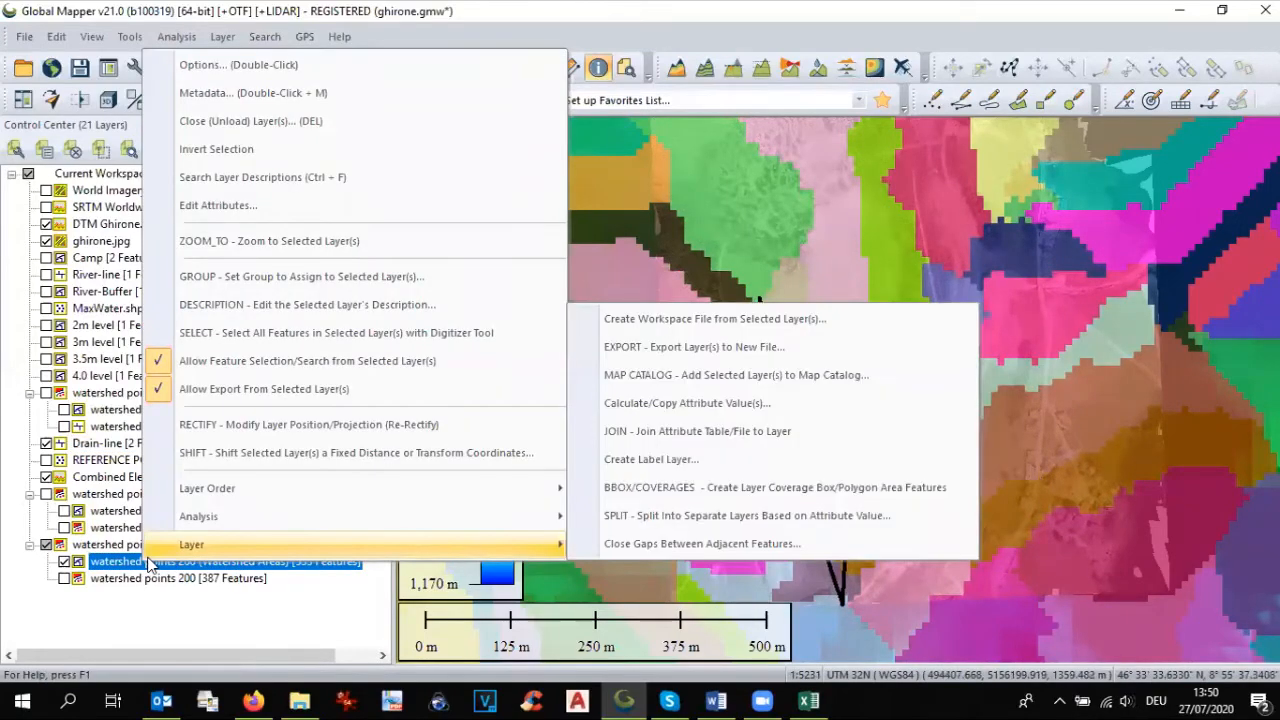
click(214, 335)
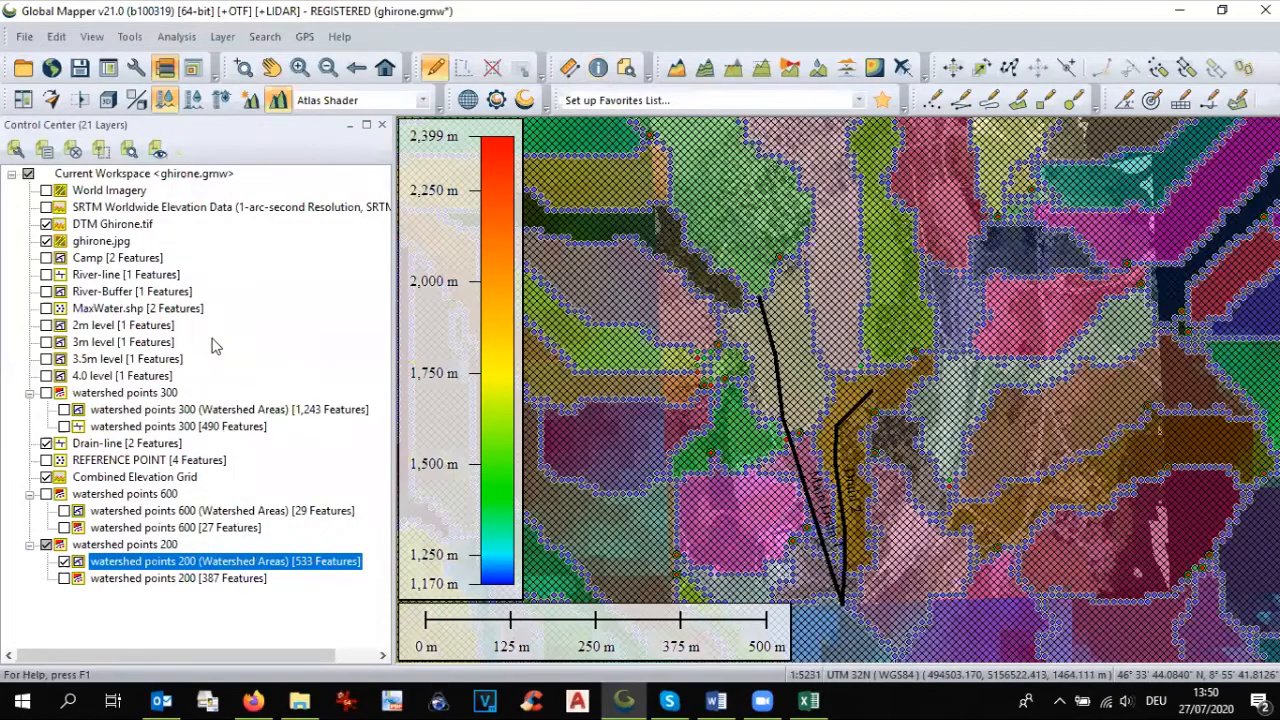
right_click(770, 314)
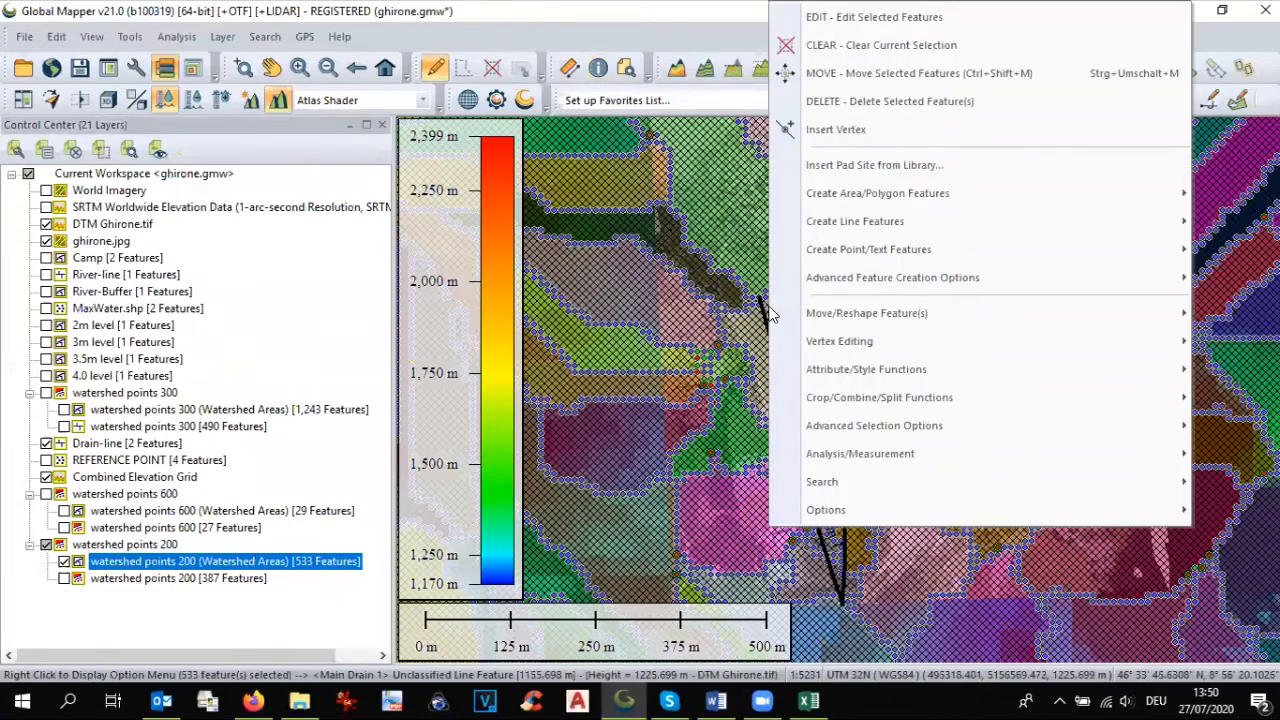
mouse_move(820, 283)
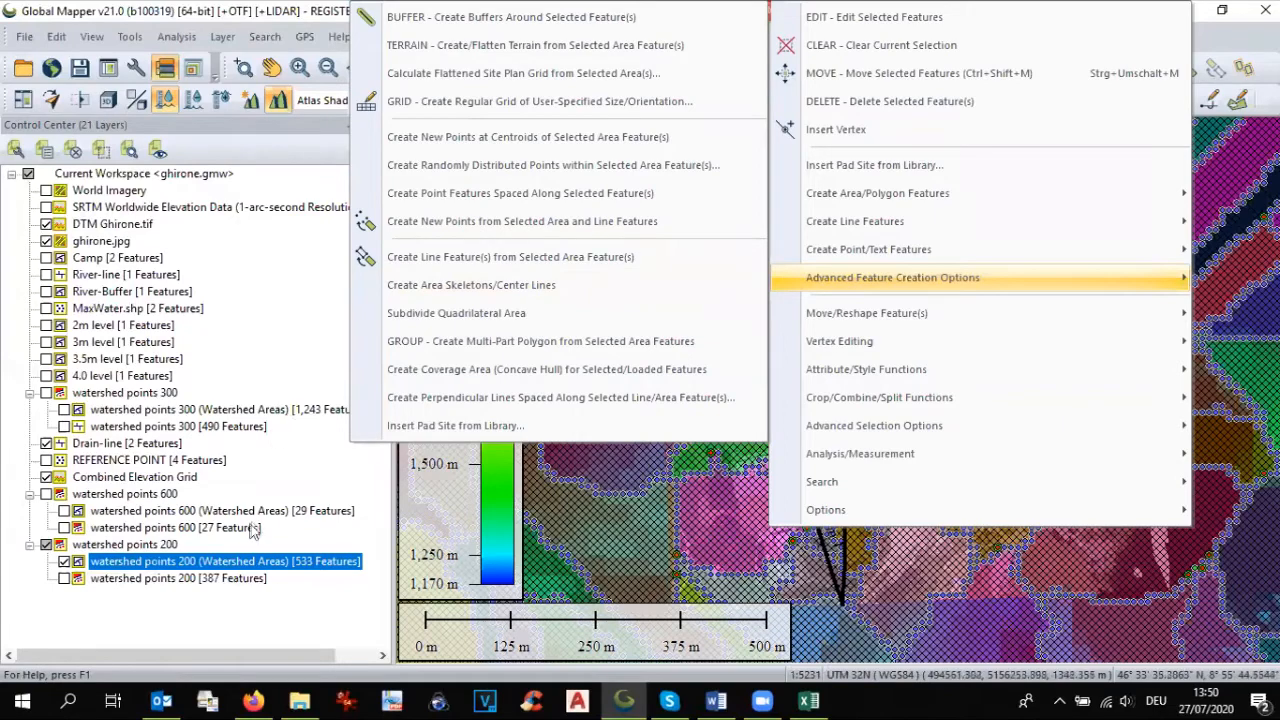
click(240, 565)
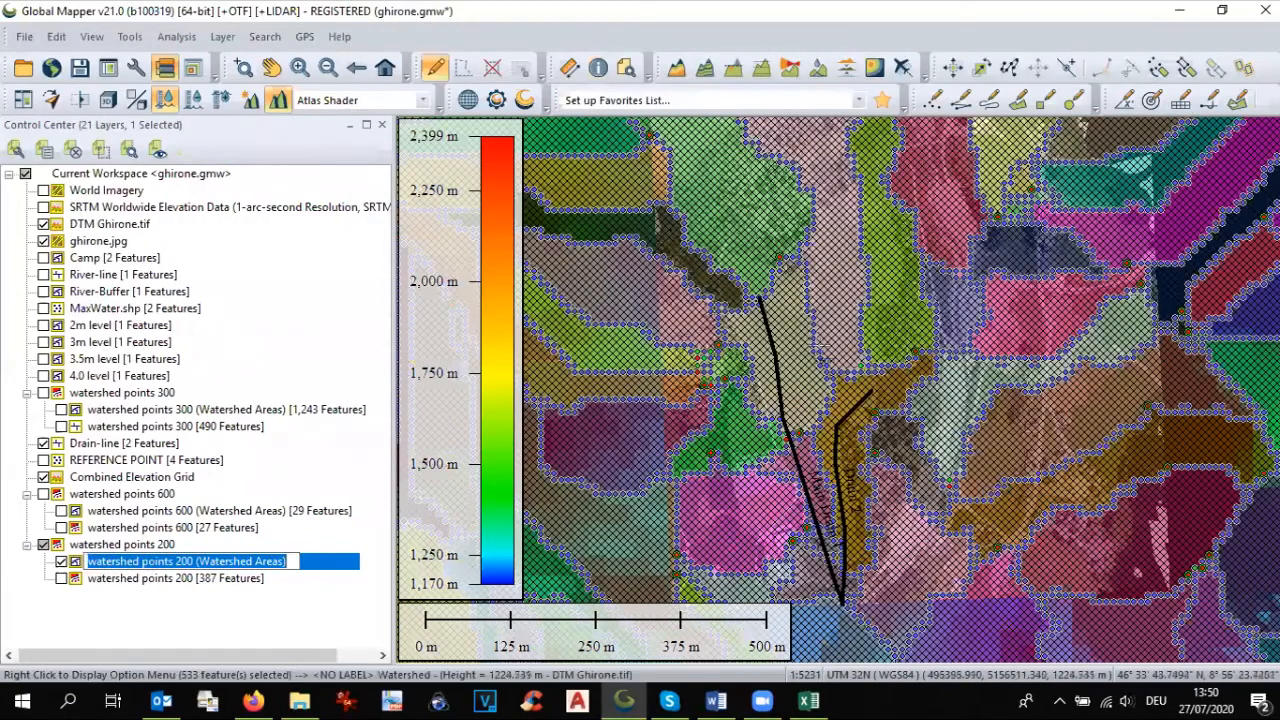
Step: Smooth the selected watershed points 200 area features and clear the selection
right_click(817, 345)
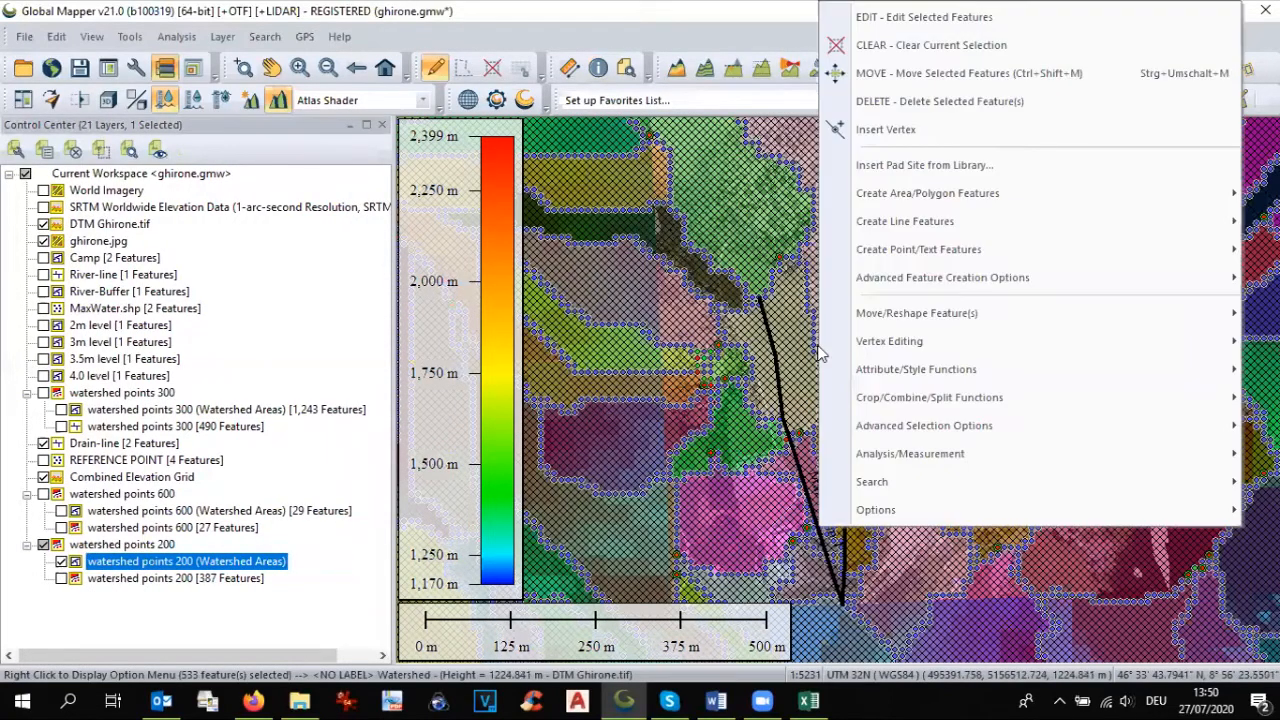
mouse_move(874, 341)
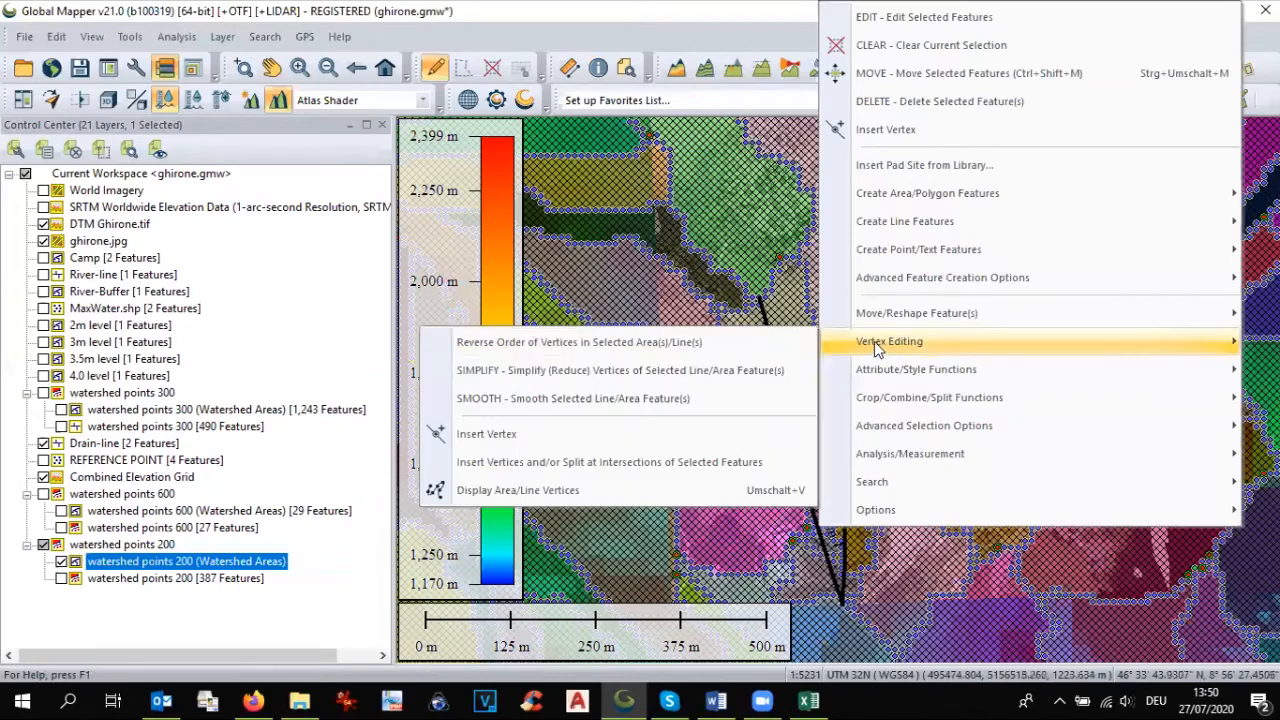
click(723, 399)
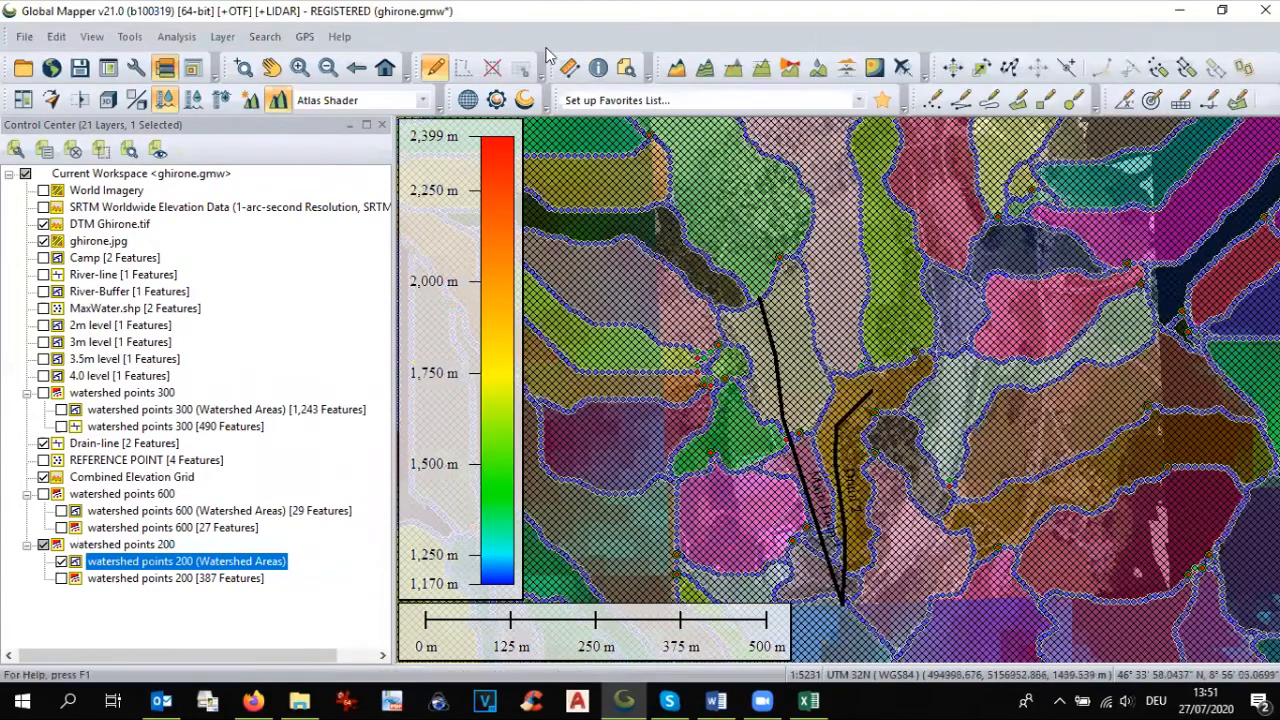
click(493, 70)
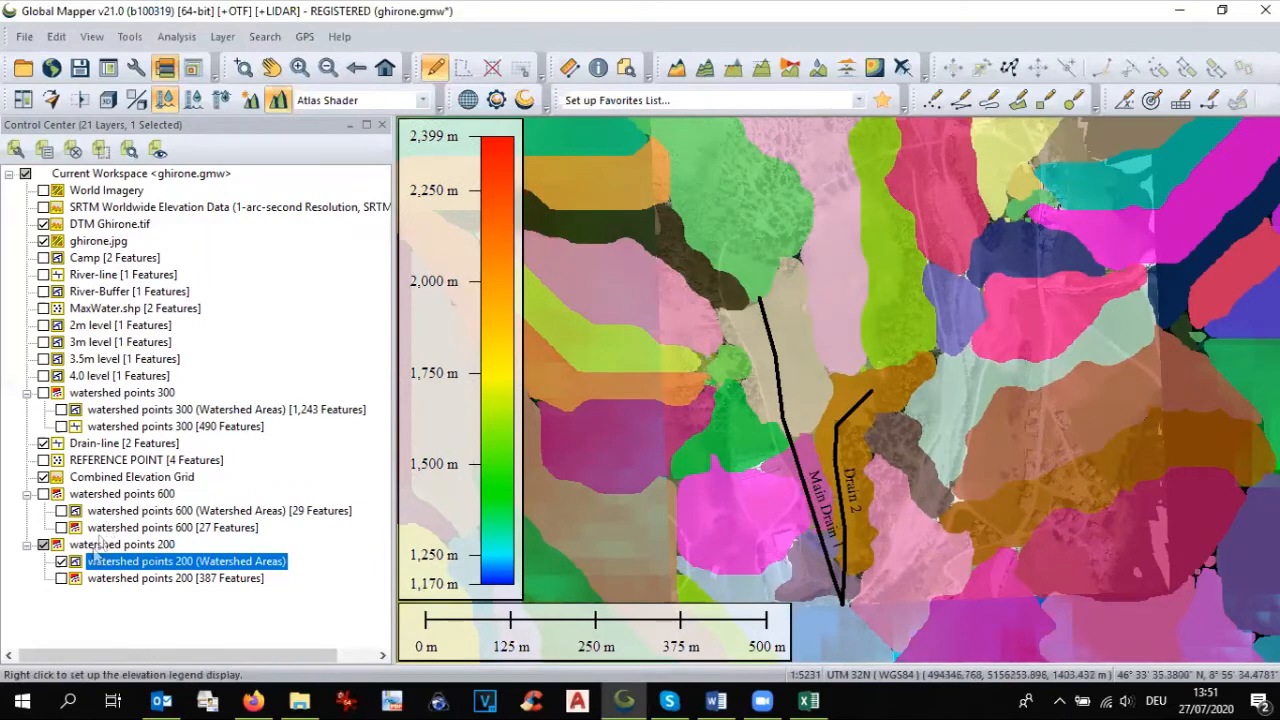
Step: Show the watershed points 200 streams over the Watershed Areas and examine how they run into Main Drain 1 and Drain 2
click(61, 579)
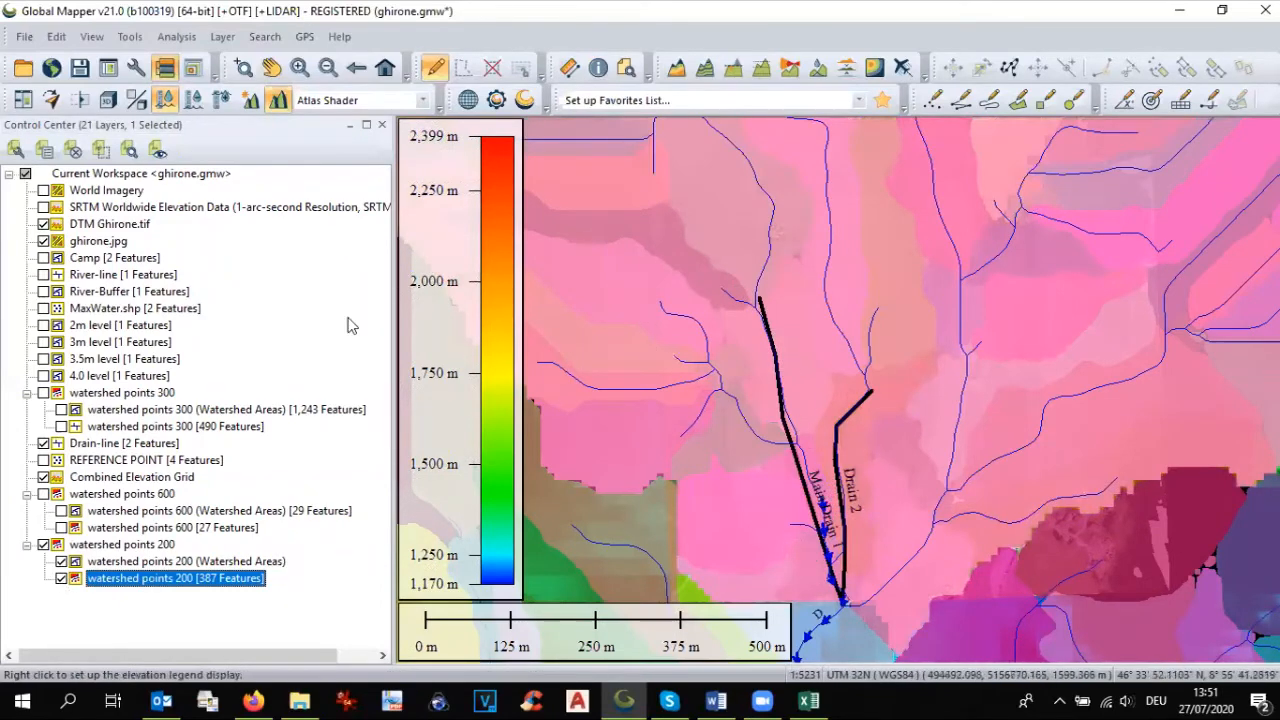
click(271, 68)
drag(838, 329, 889, 500)
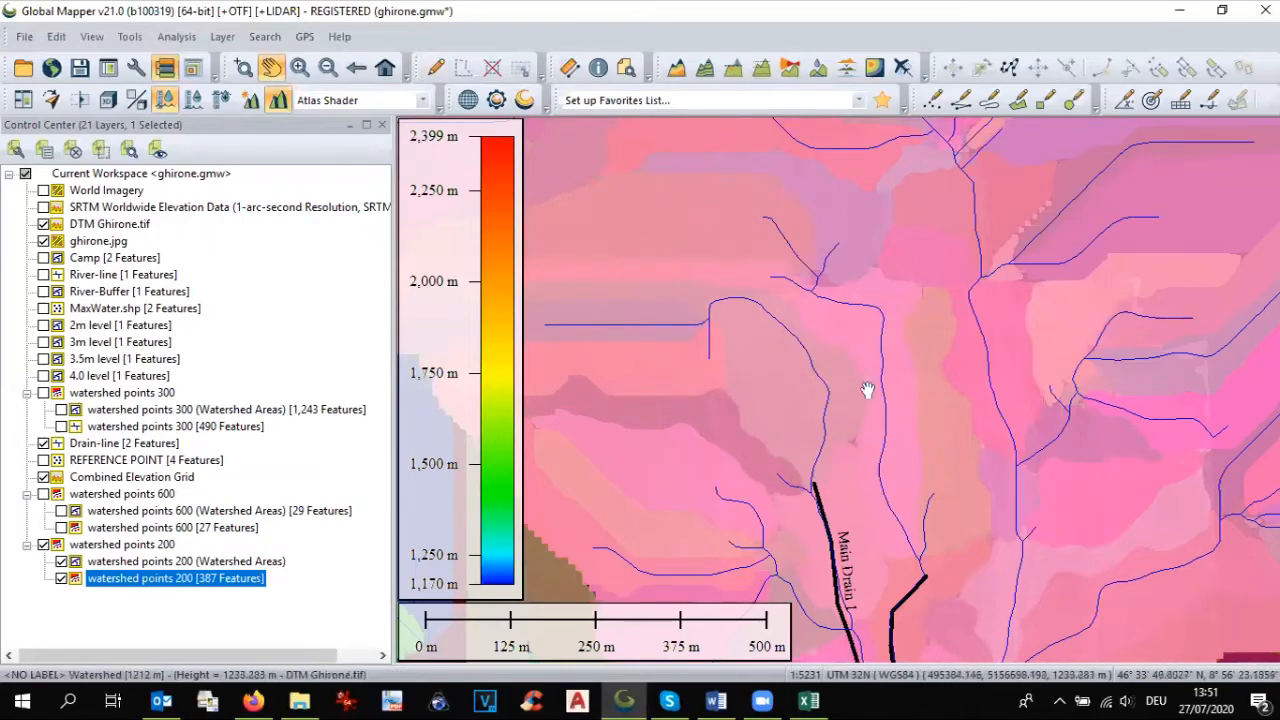
drag(866, 353, 1058, 365)
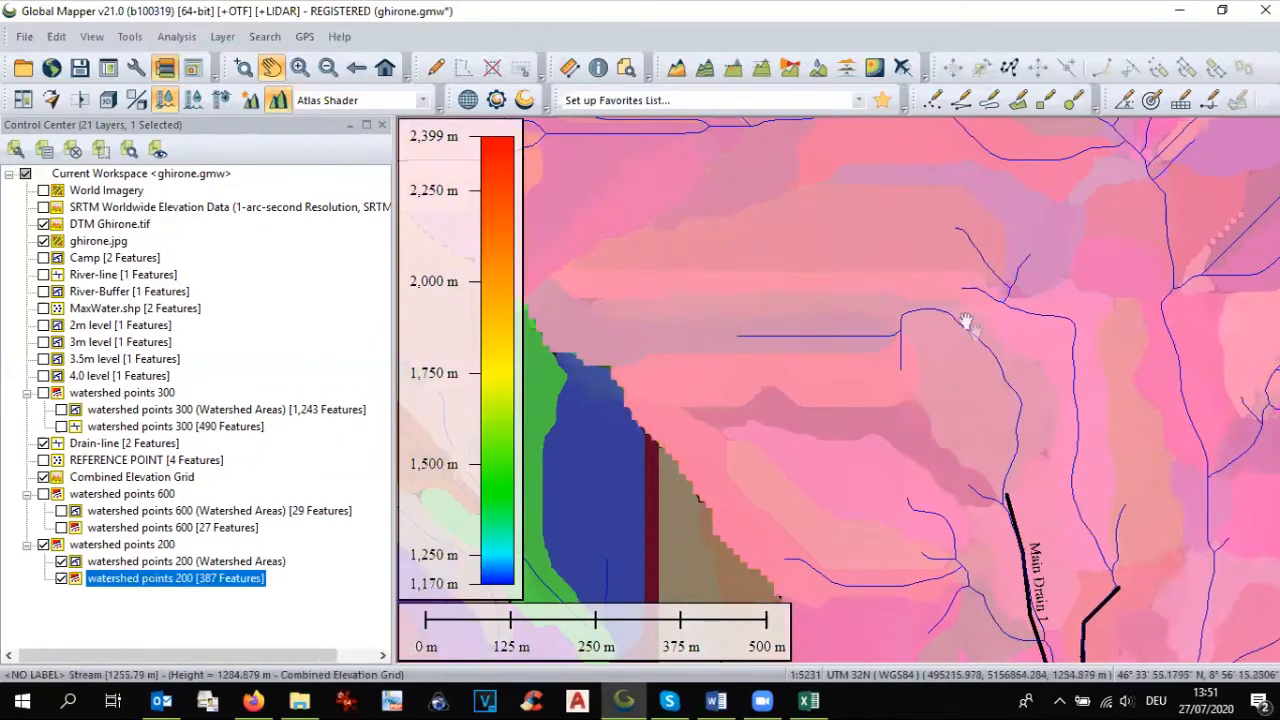
drag(1050, 424, 958, 296)
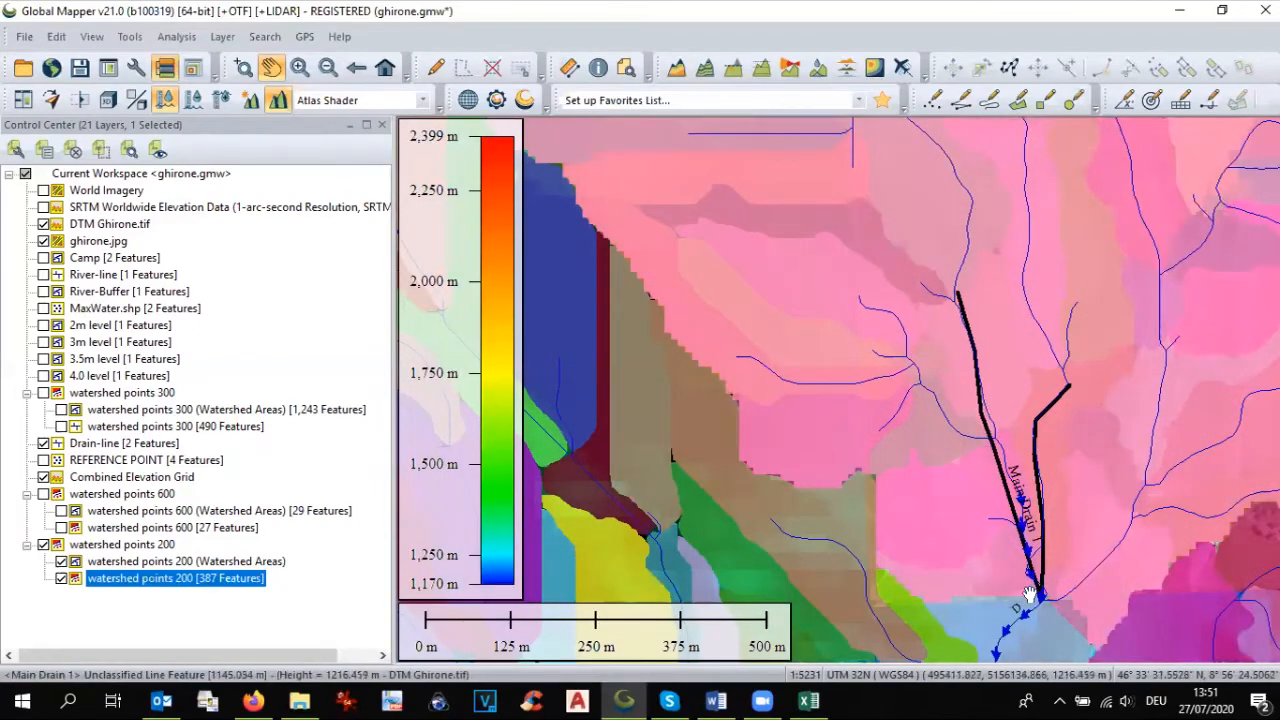
drag(1012, 275, 927, 450)
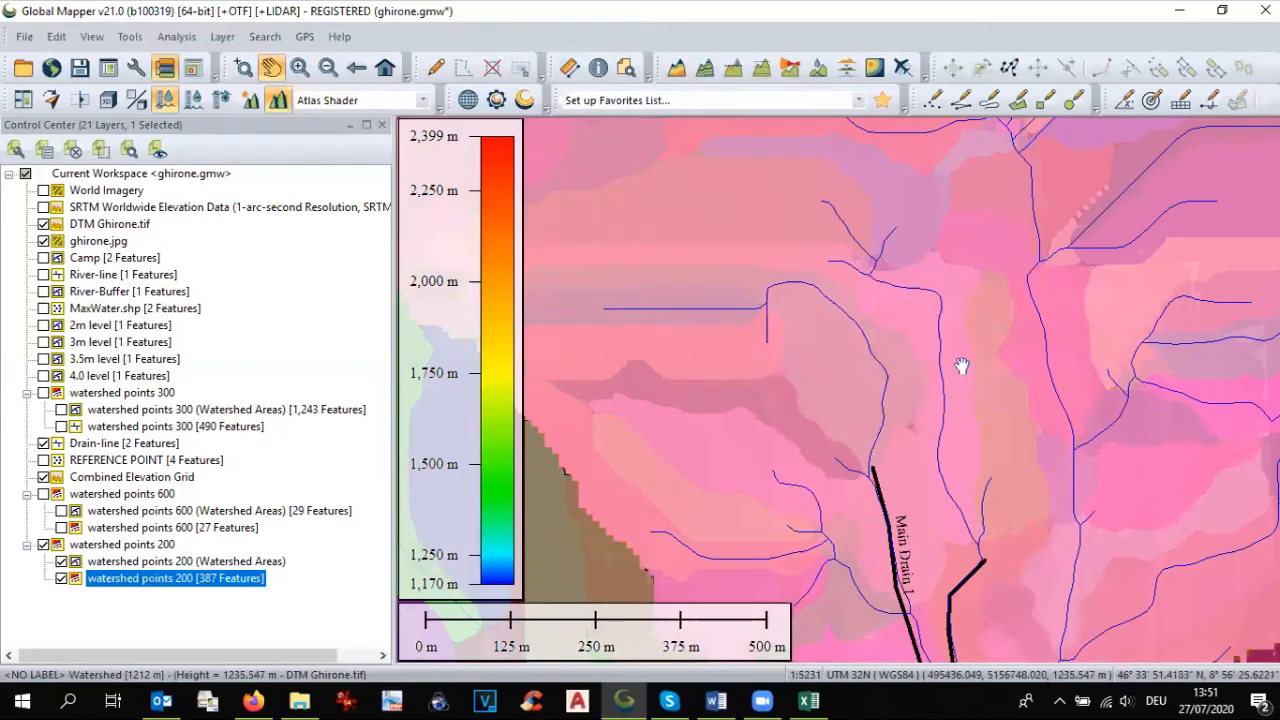
drag(978, 565, 1018, 250)
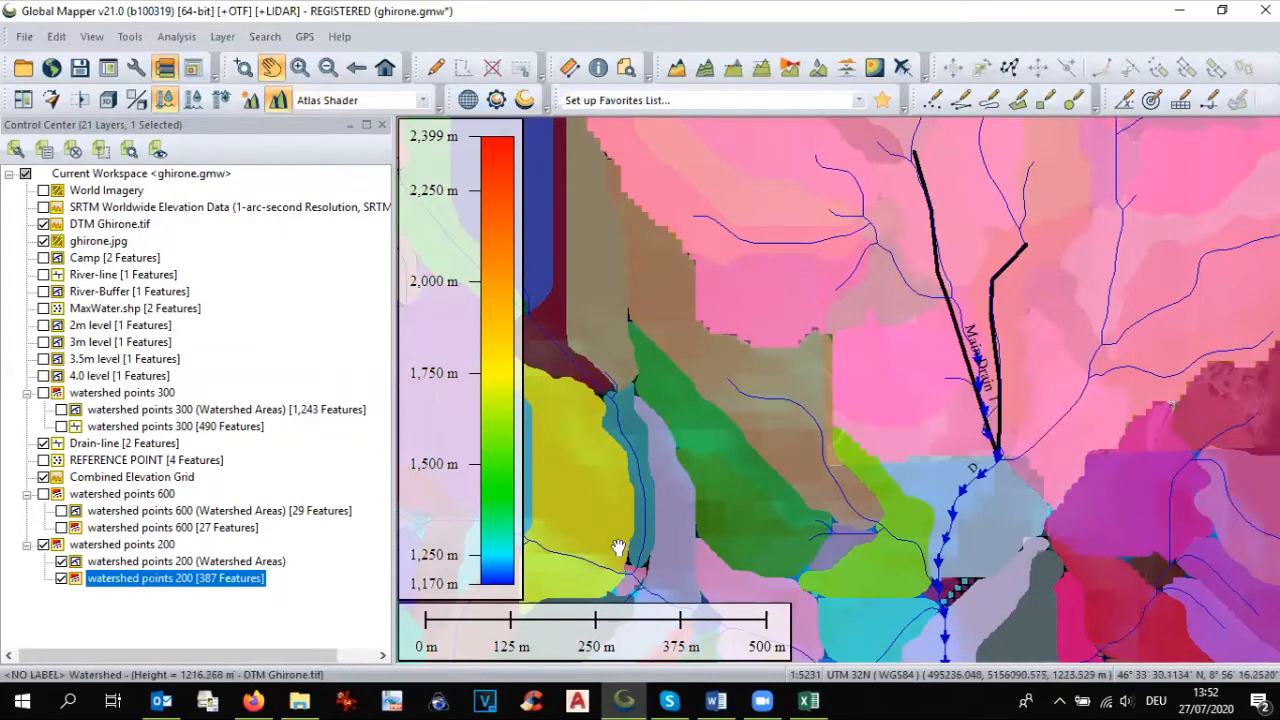
Step: Hide the watershed points 200 layers and the Combined Elevation Grid, leaving the drain lines over the drone image
click(61, 561)
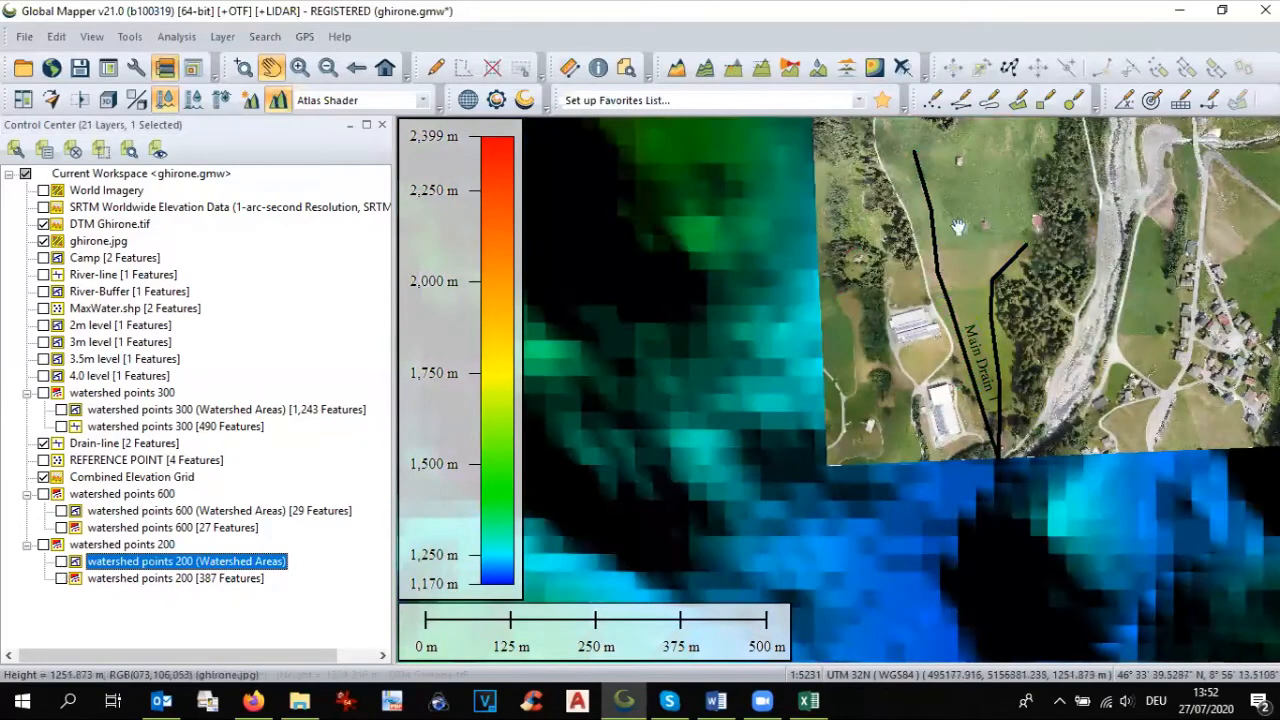
drag(946, 331, 884, 448)
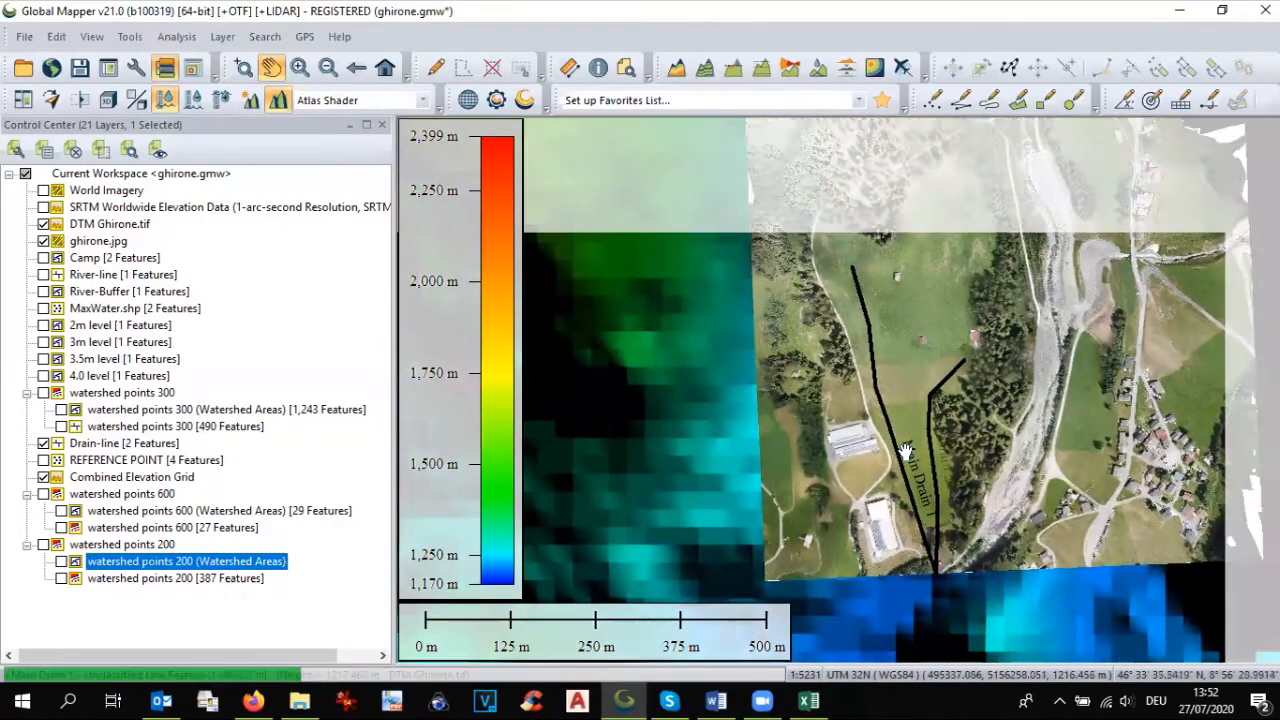
click(43, 478)
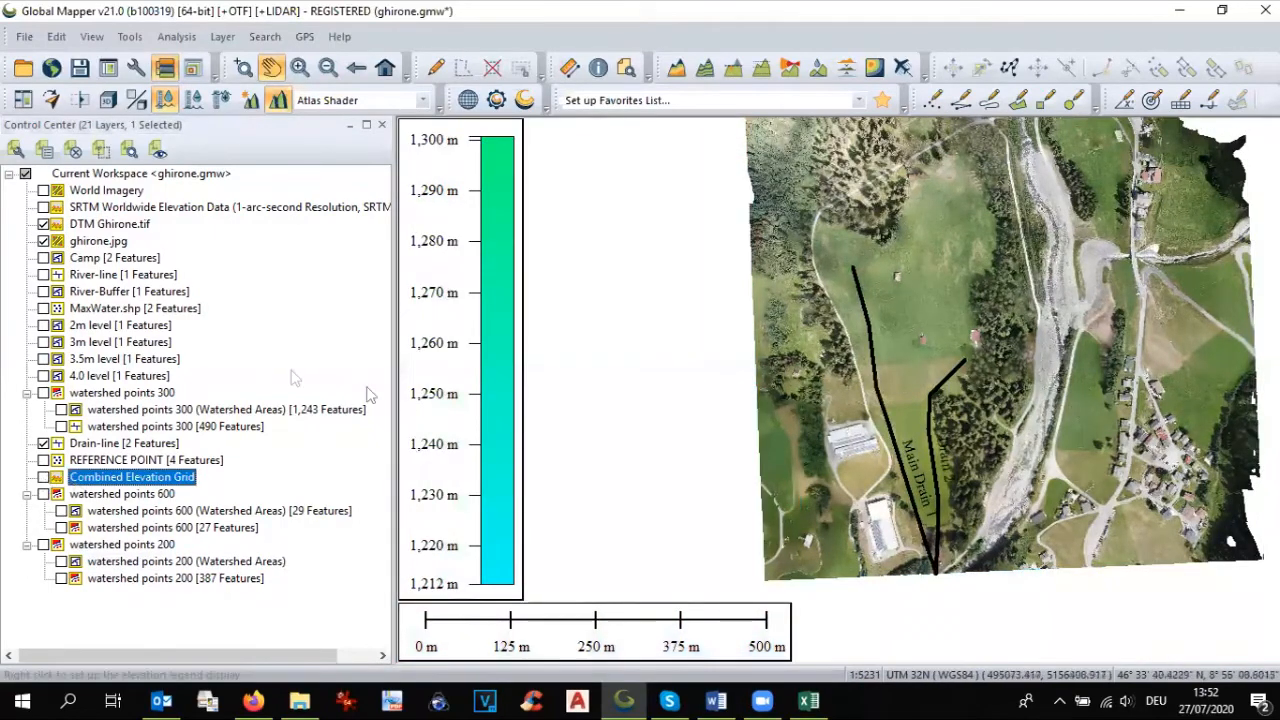
drag(927, 346, 918, 300)
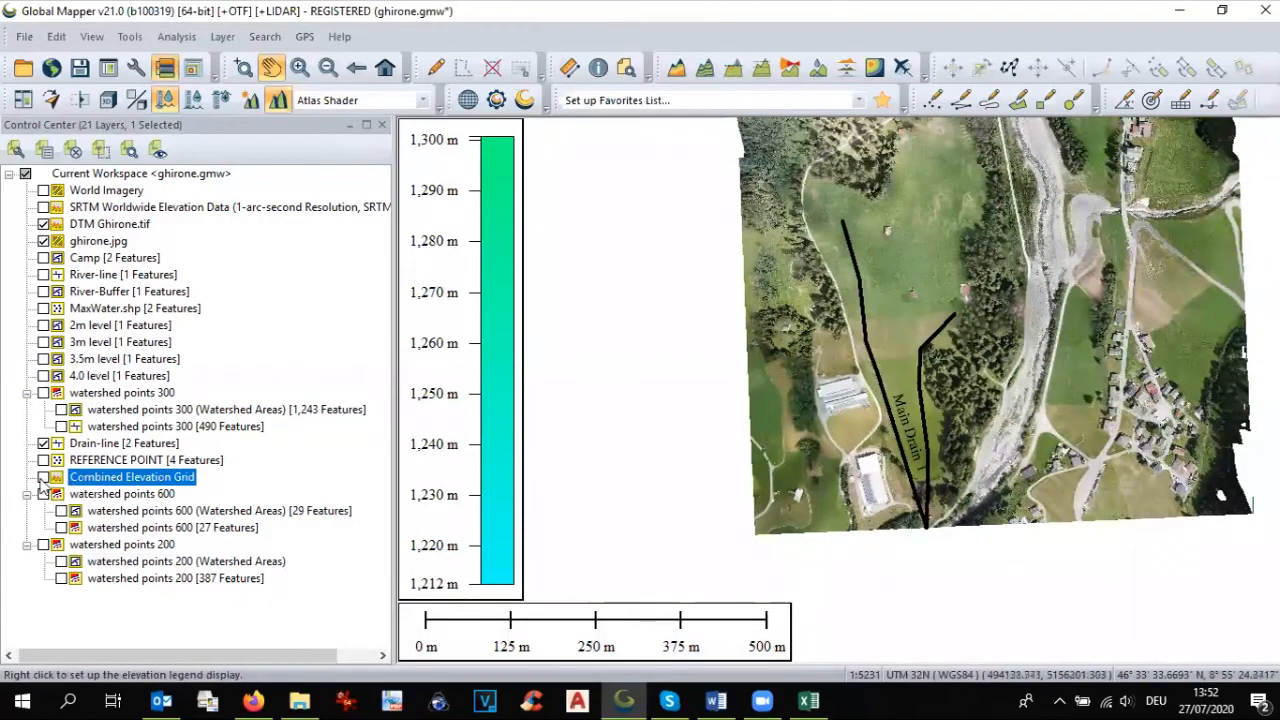
Step: Select all features in the Drain-line layer with the Digitizer tool
click(44, 444)
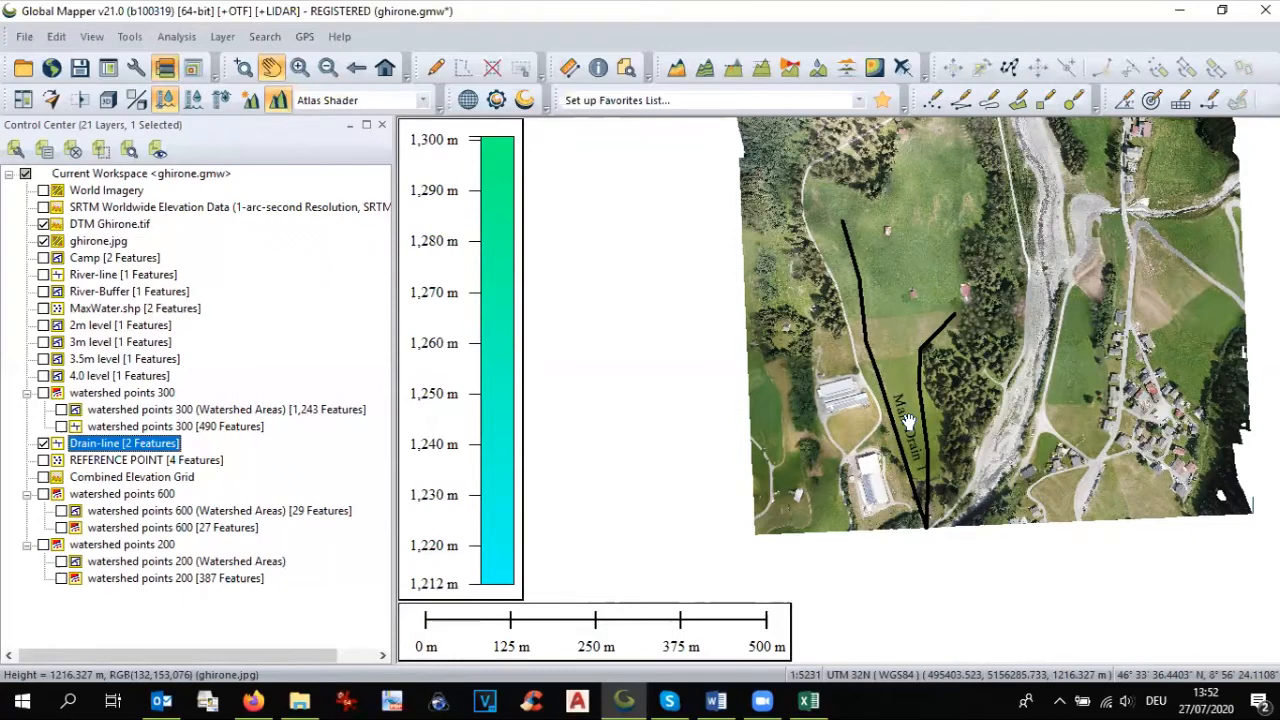
right_click(112, 455)
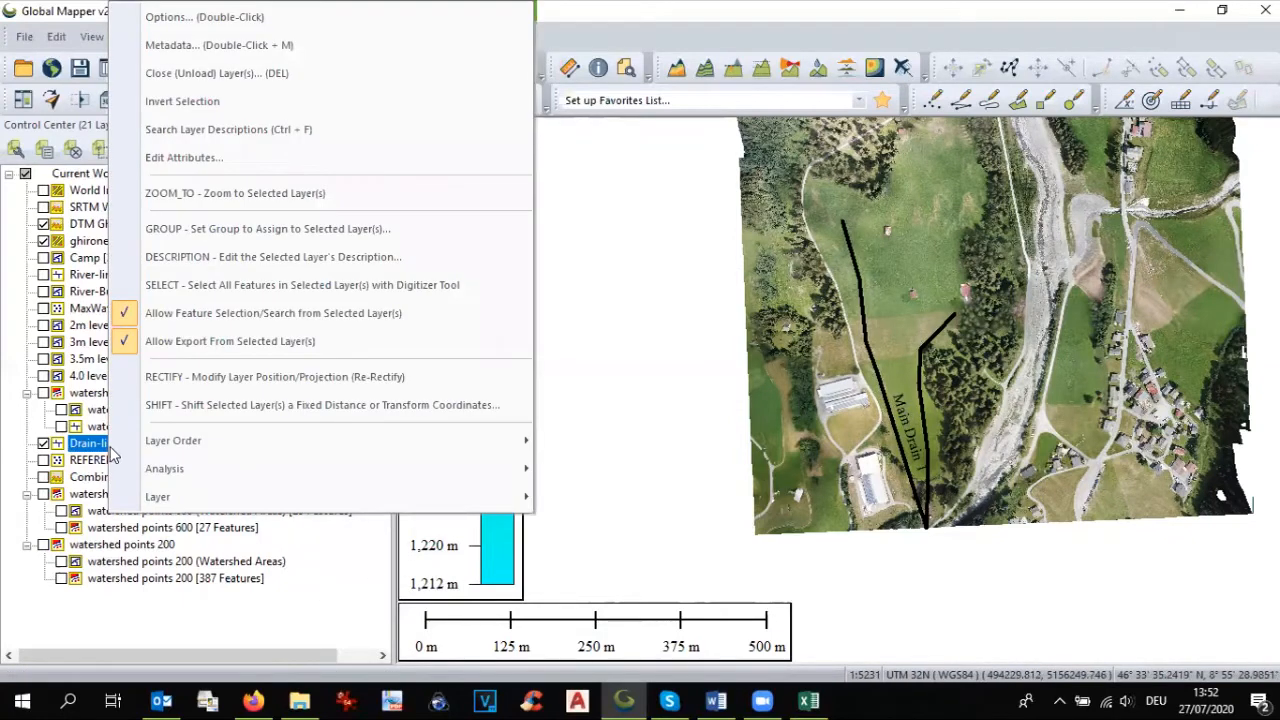
click(204, 287)
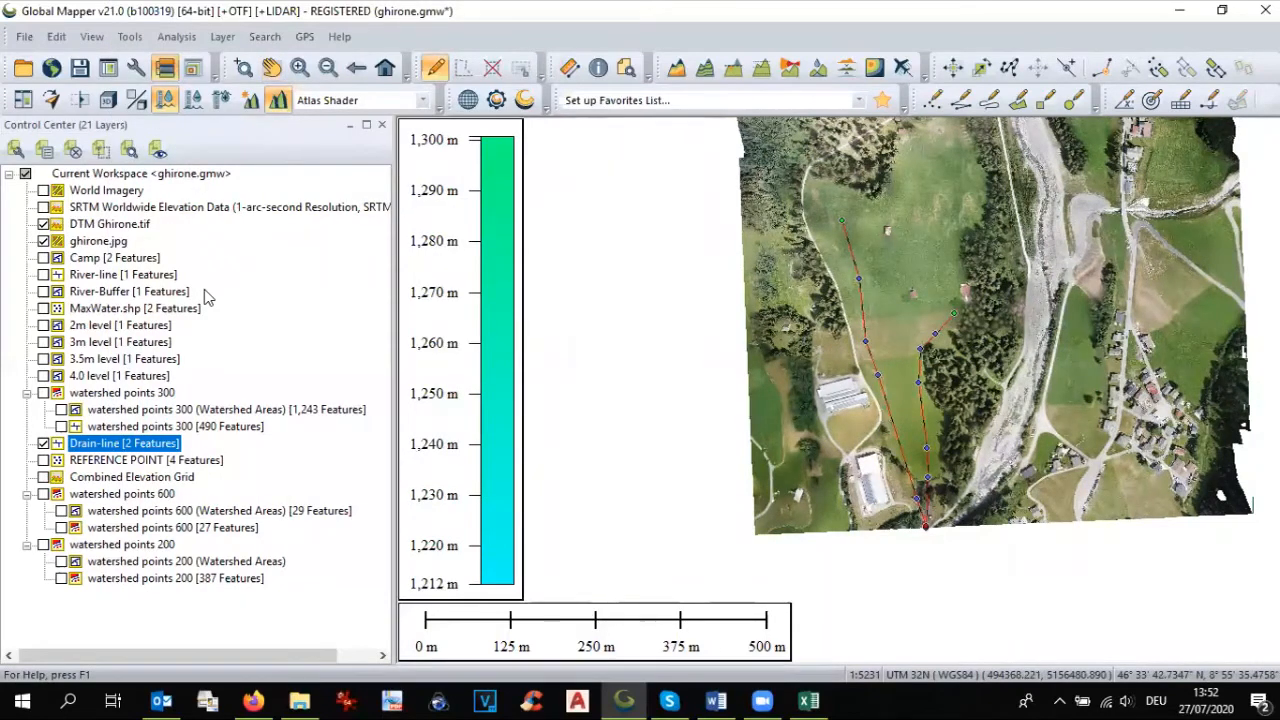
Step: Create buffers at a fixed distance of 0.5 meters on both sides of the selected drain lines in the River-Buffer layer
right_click(872, 360)
mouse_move(876, 352)
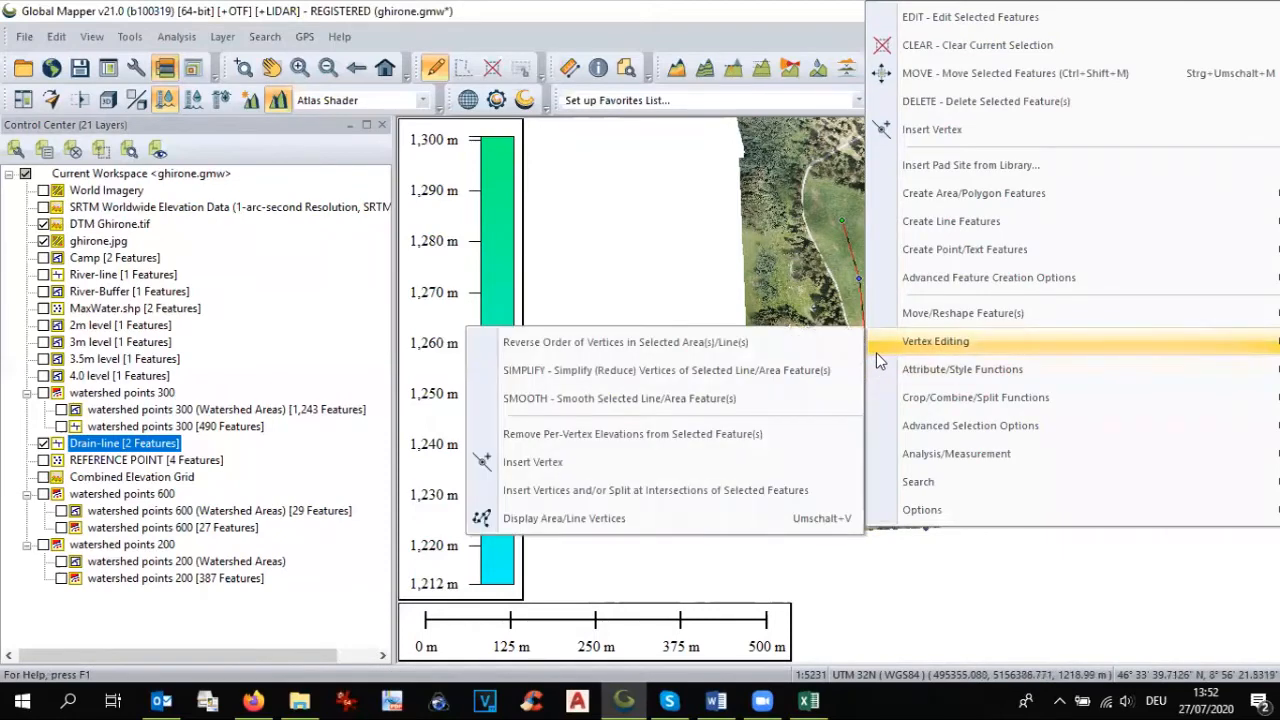
mouse_move(916, 278)
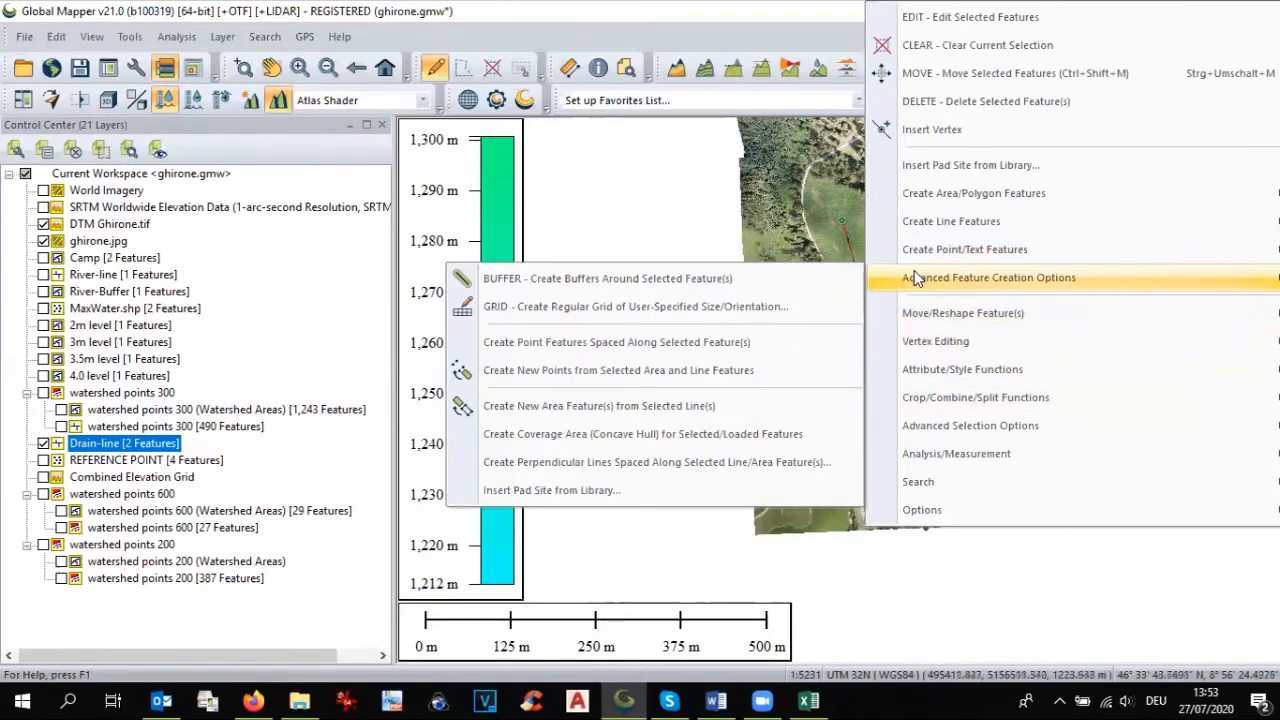
click(791, 278)
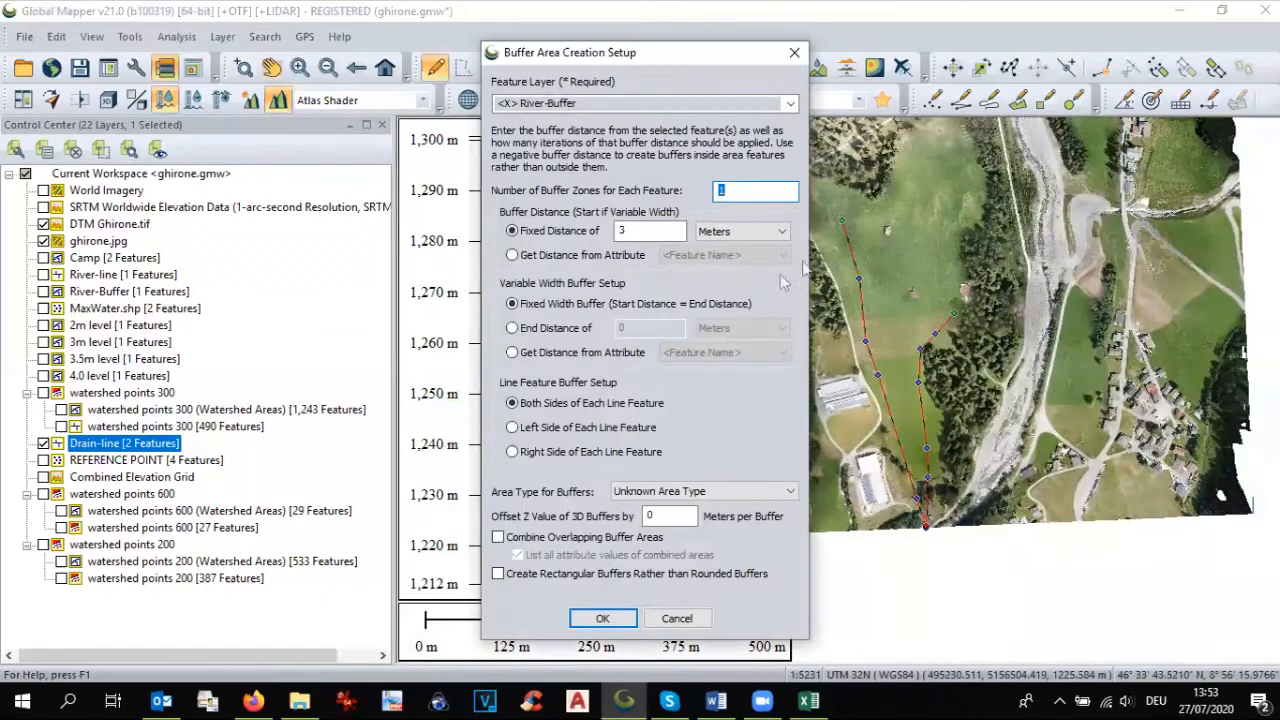
double_click(615, 230)
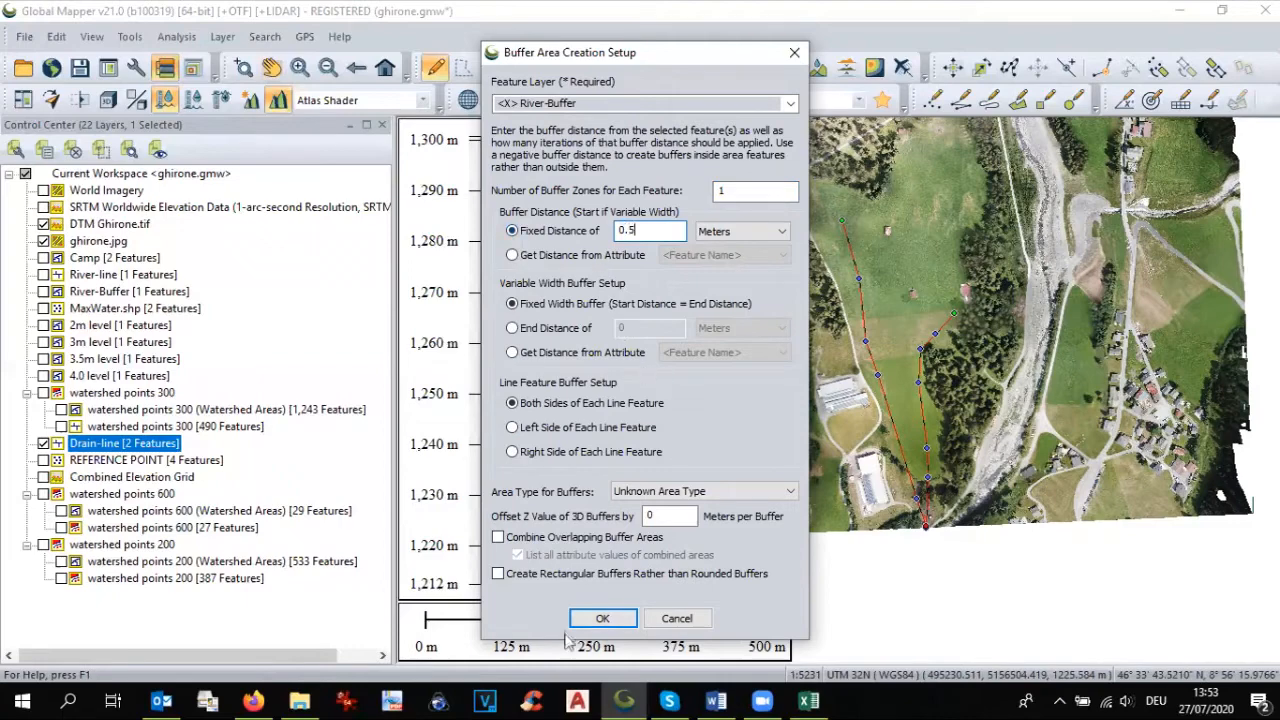
click(603, 618)
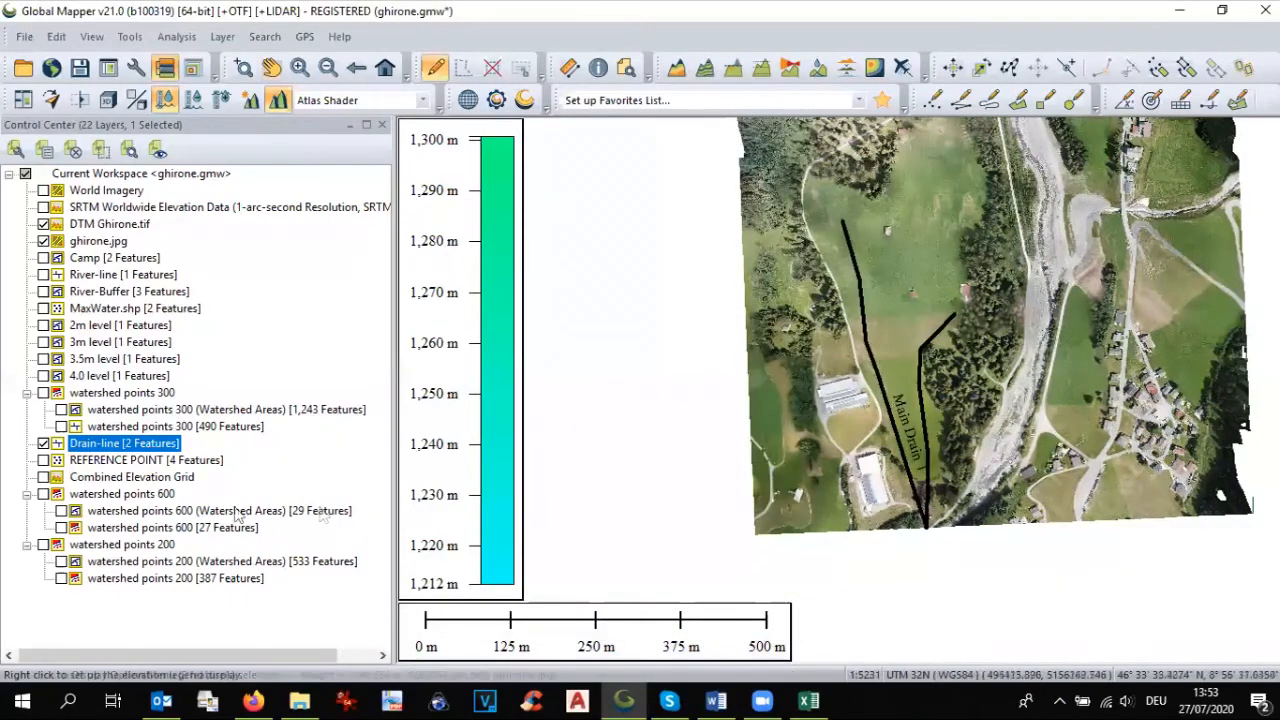
click(42, 446)
click(42, 446)
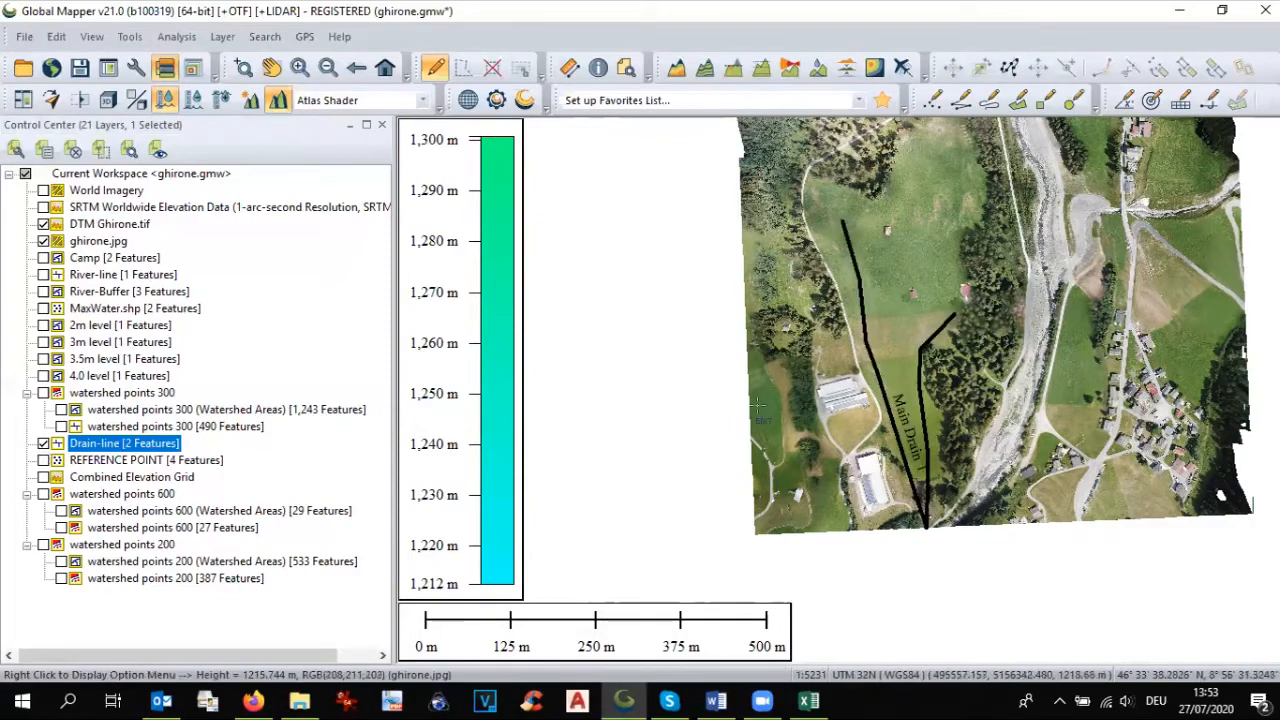
Step: Inspect the drain lines up close and select all Drain-line features again for another buffer
scroll(873, 347, up, 2)
scroll(862, 400, up, 3)
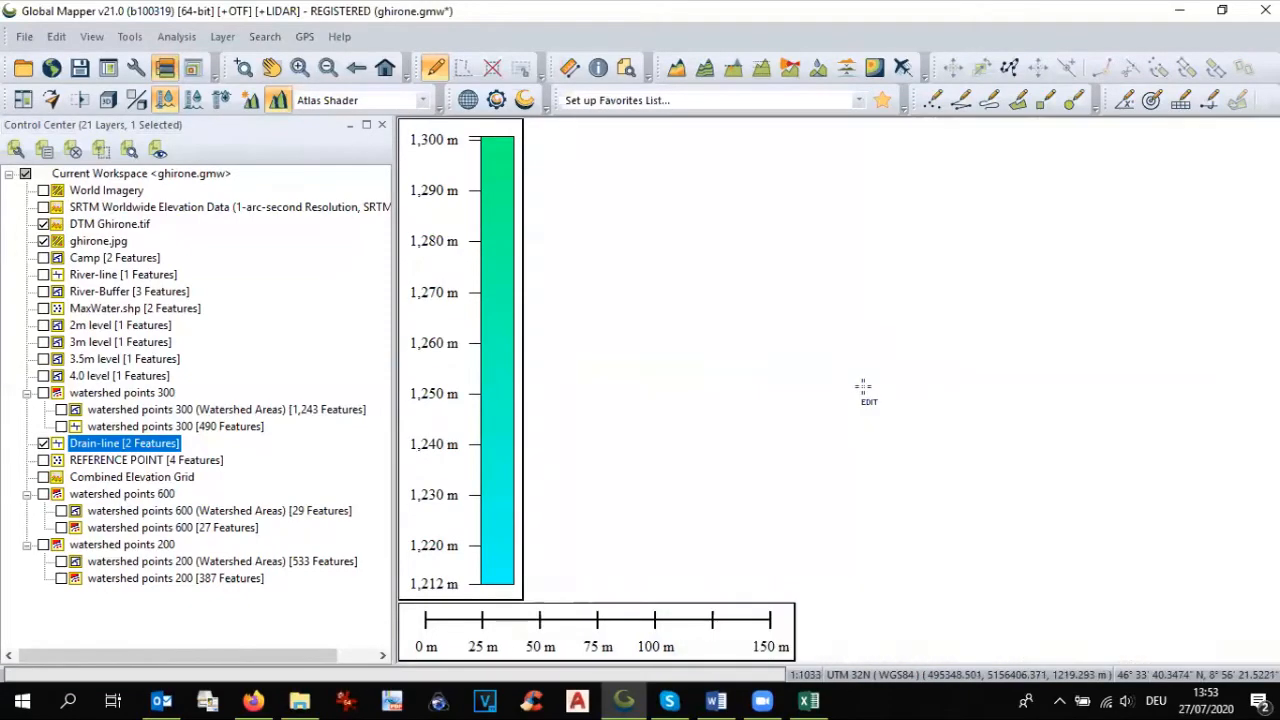
scroll(855, 415, down, 3)
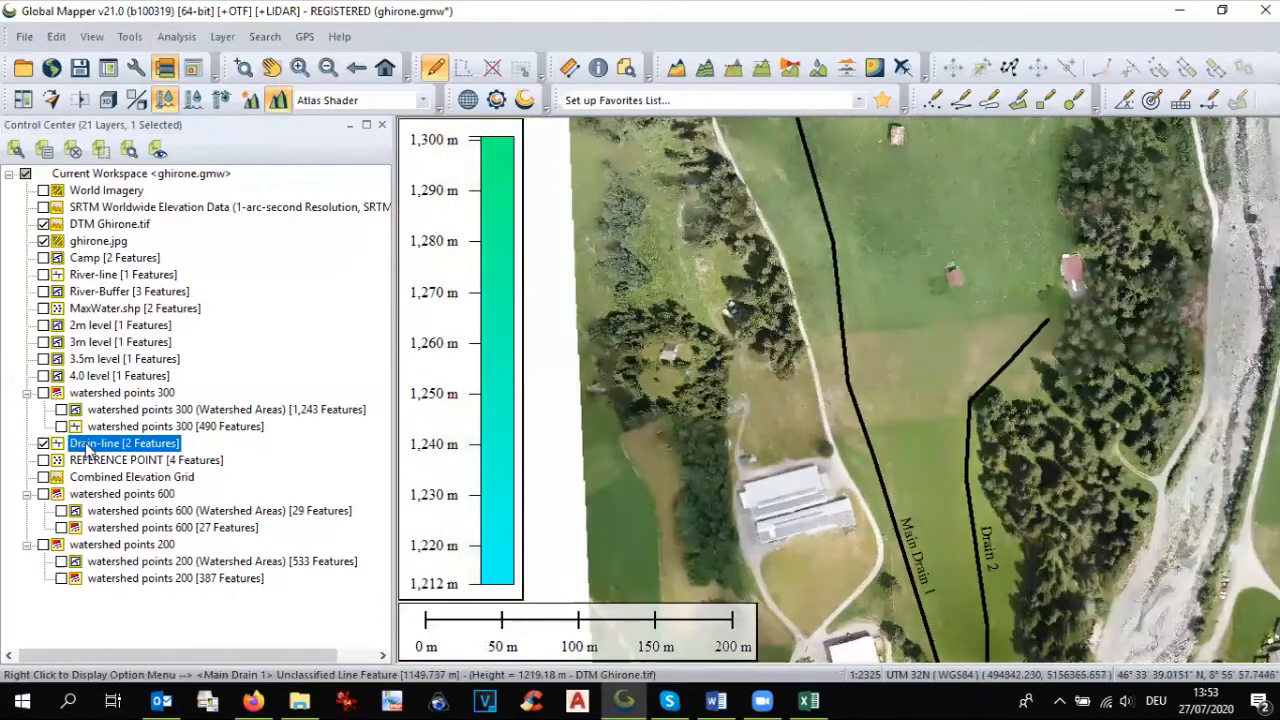
right_click(88, 450)
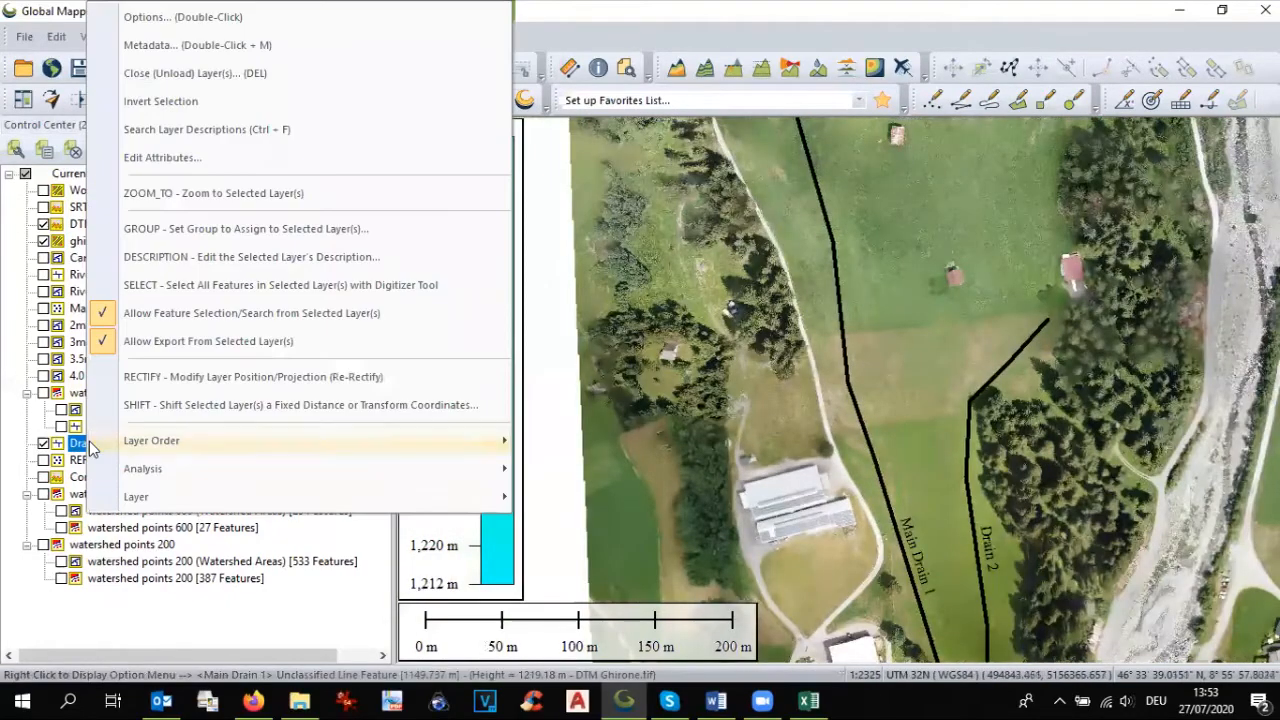
mouse_move(92, 449)
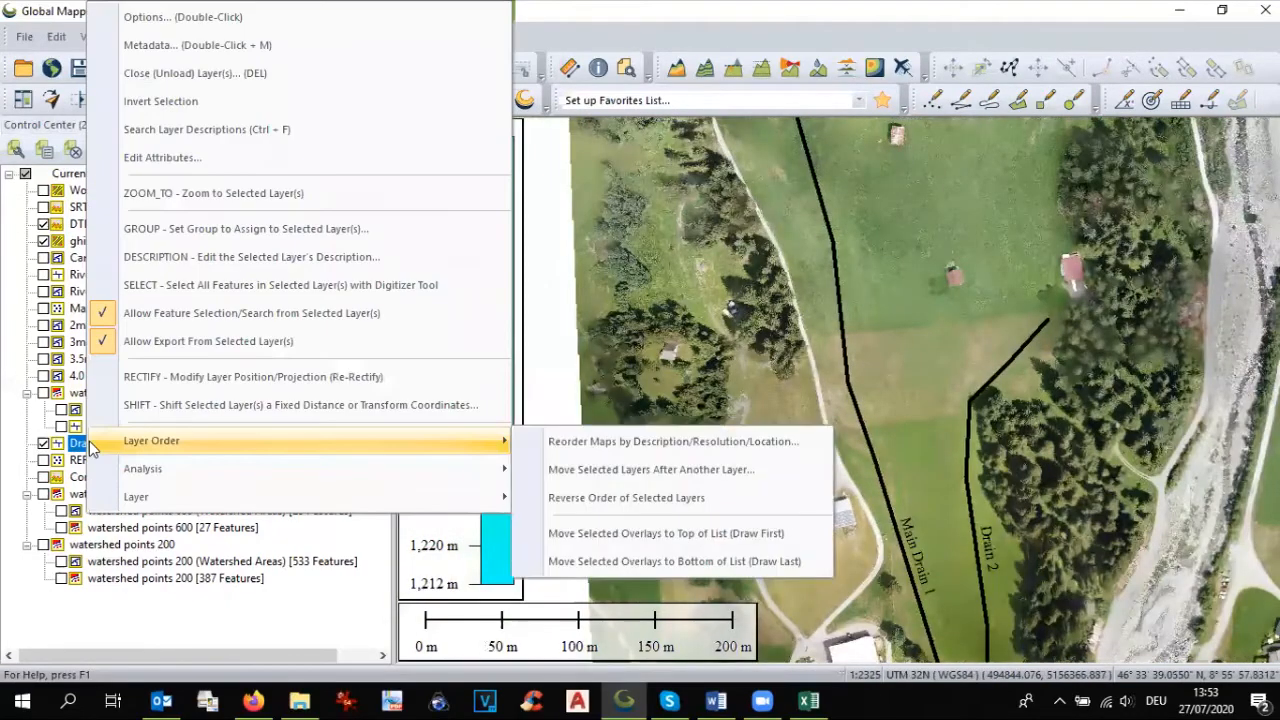
click(148, 288)
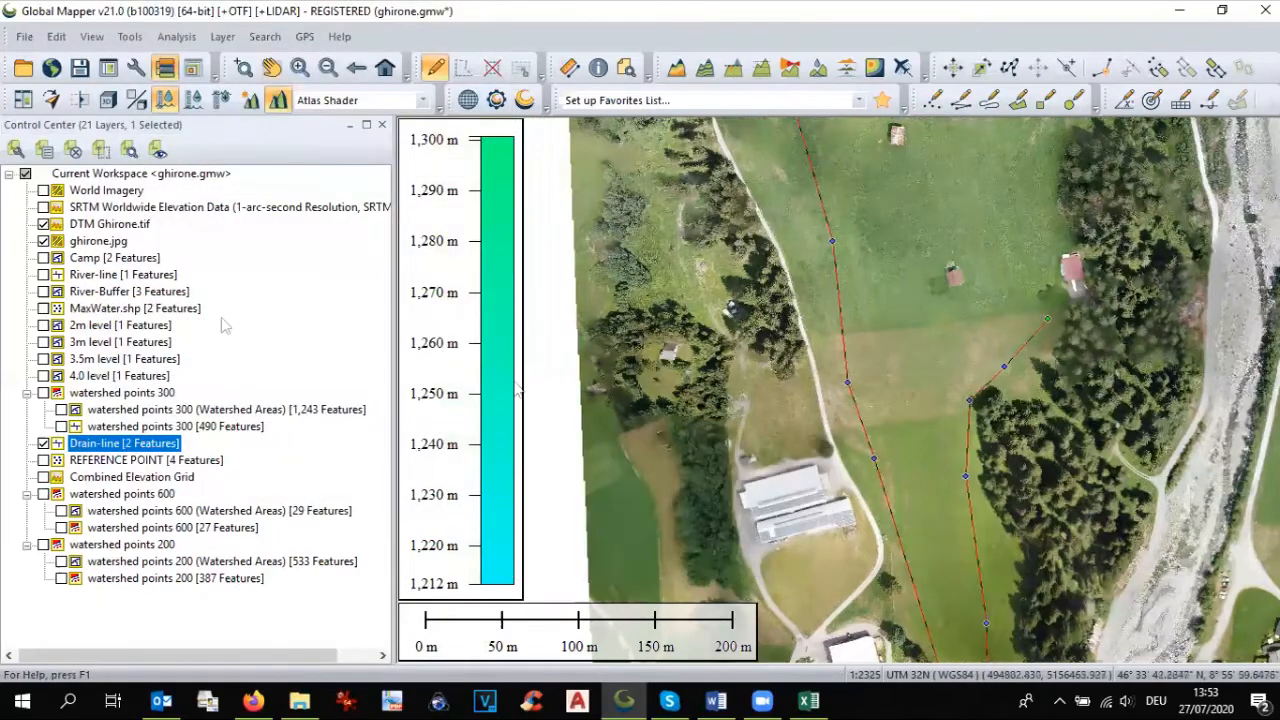
Step: Buffer the selected drain lines by 0.5 meters into a new feature layer named Drain Buffer, and select that layer
right_click(861, 416)
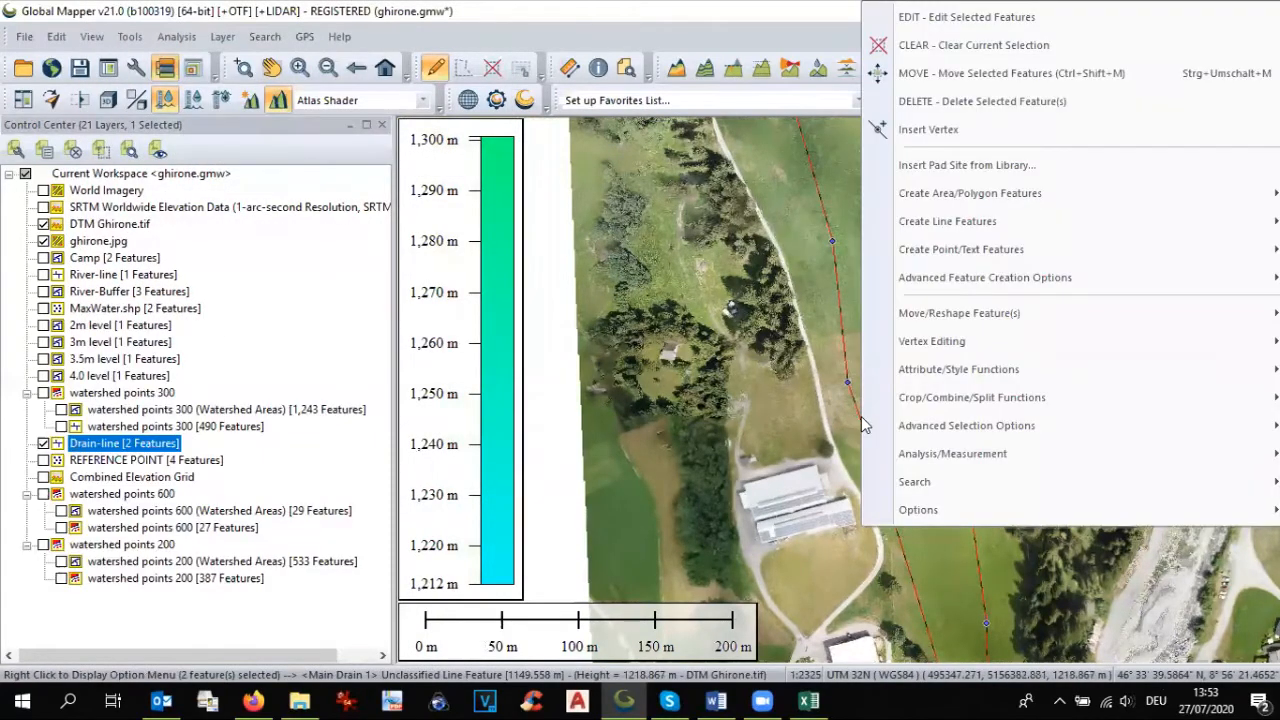
mouse_move(905, 277)
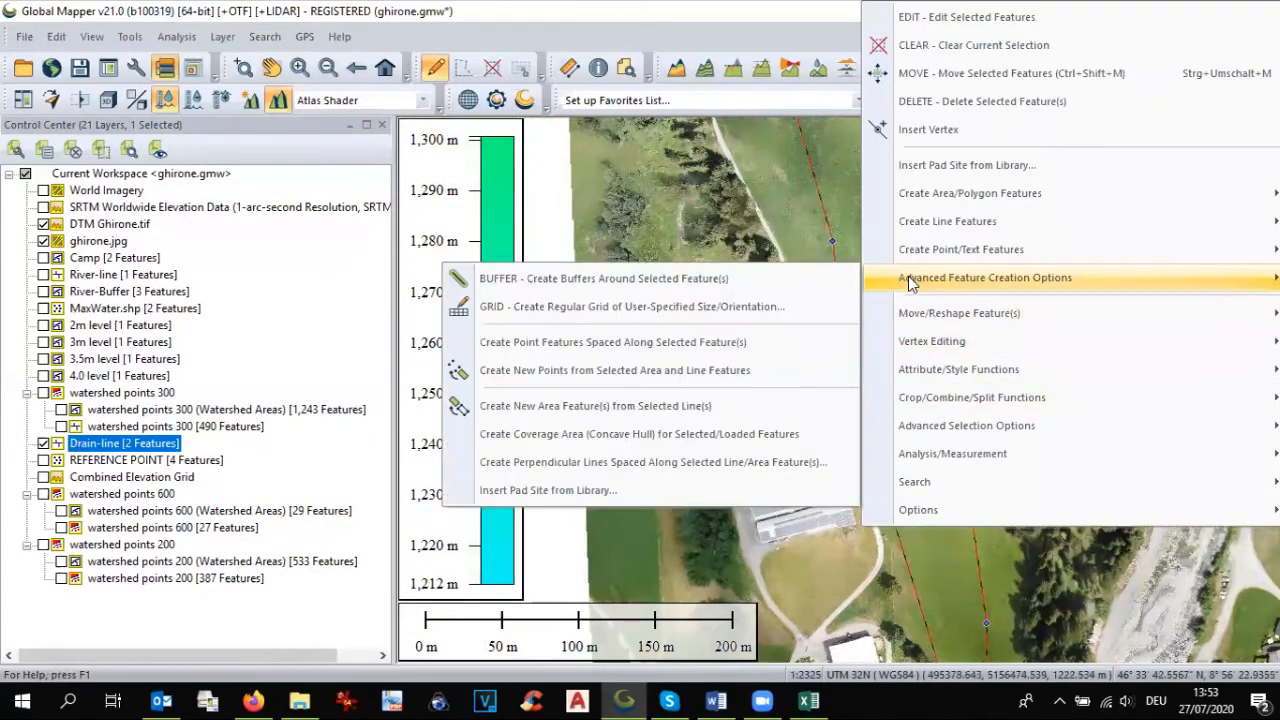
click(748, 274)
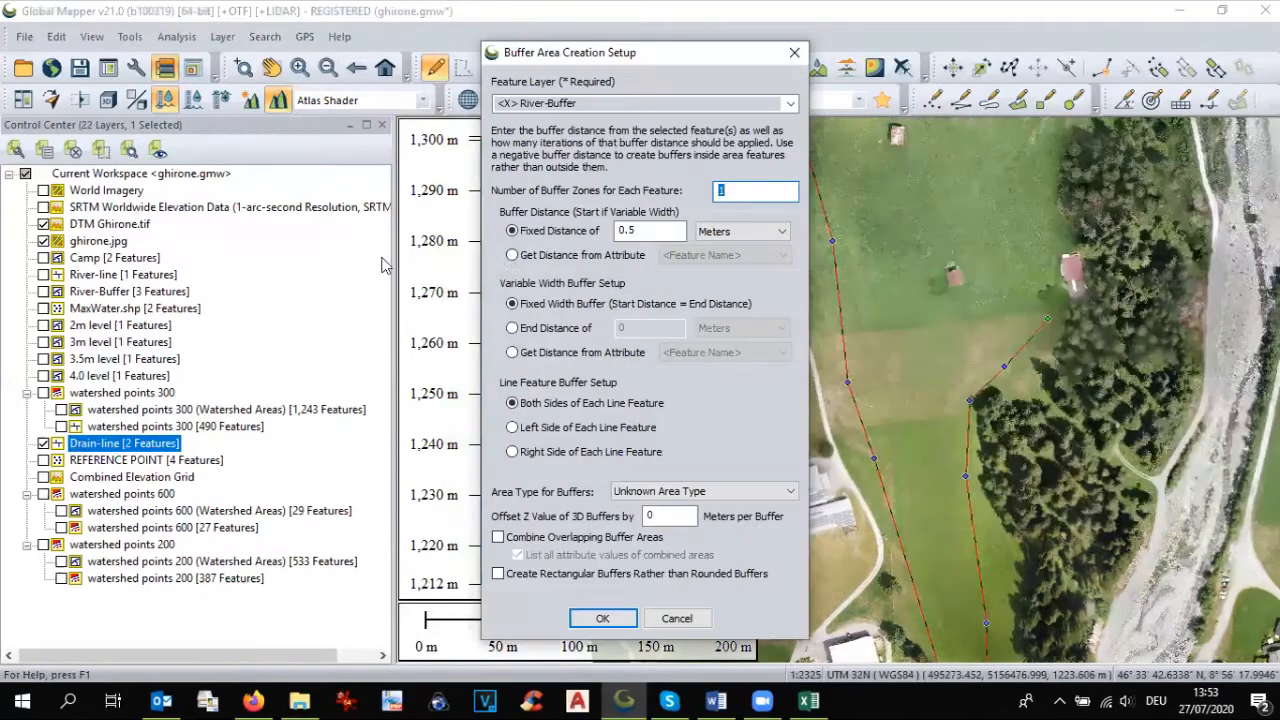
click(790, 104)
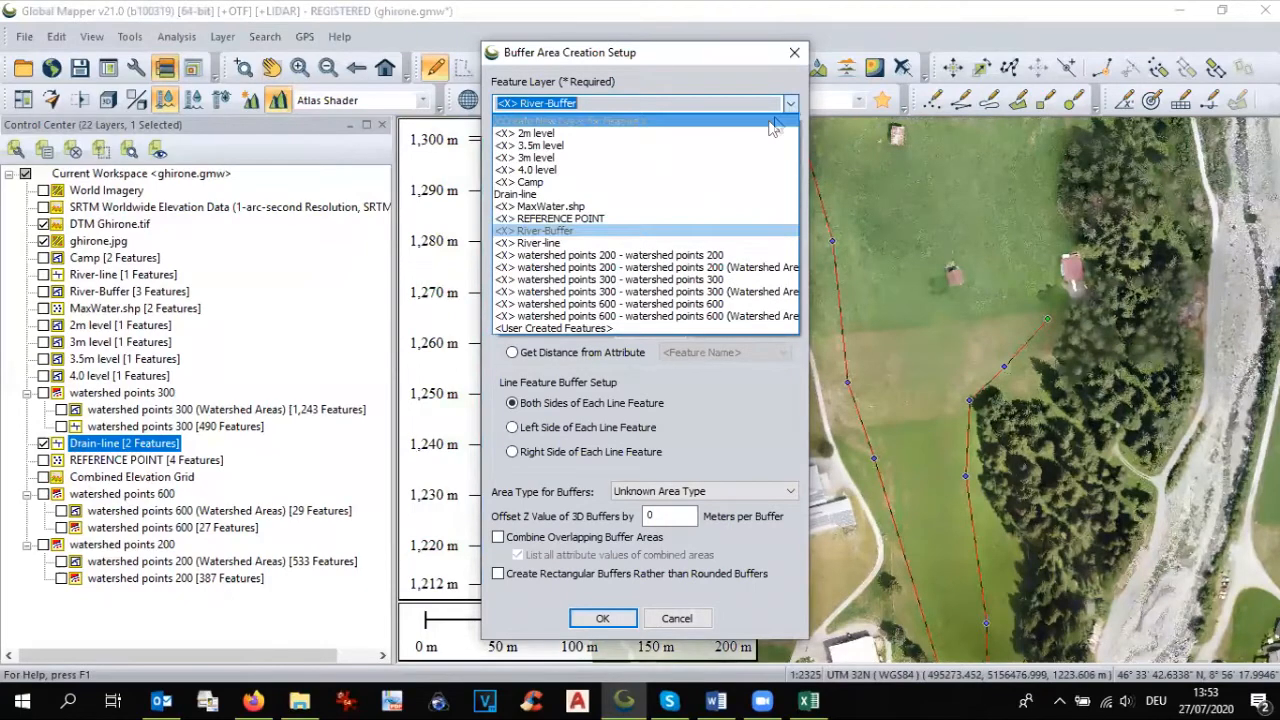
click(750, 121)
click(738, 104)
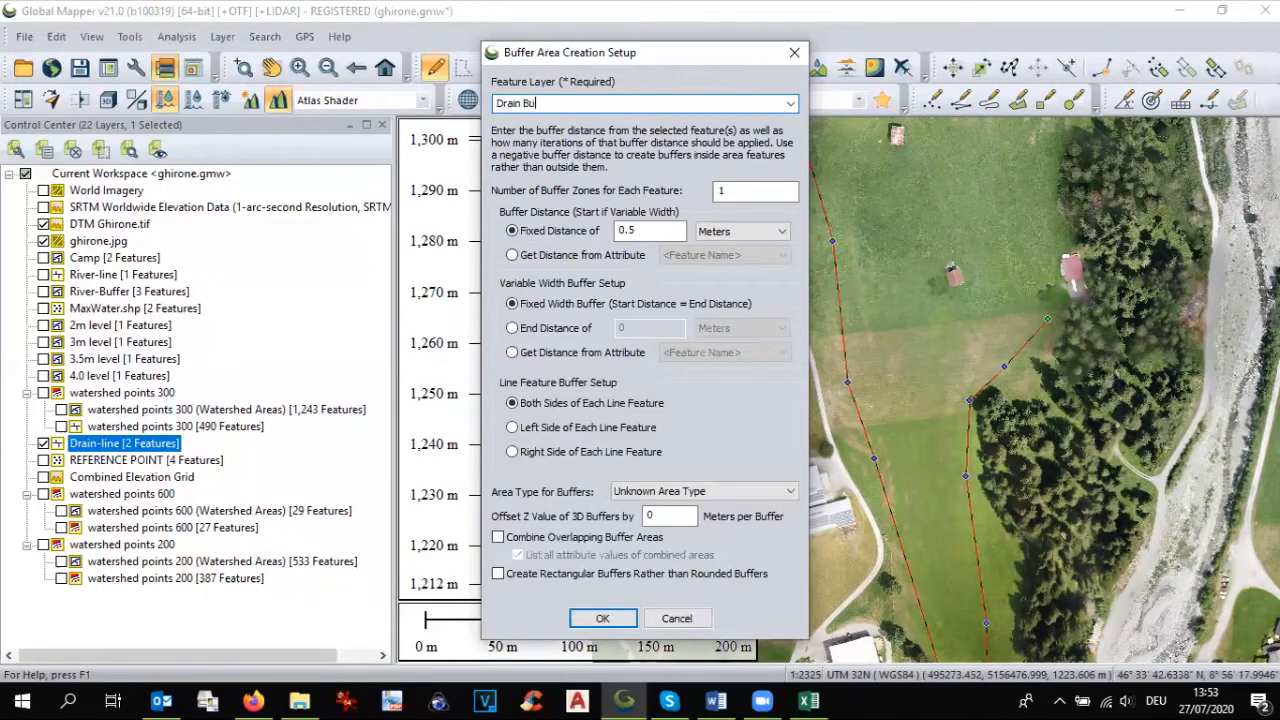
text(Drain Buffer)
click(603, 618)
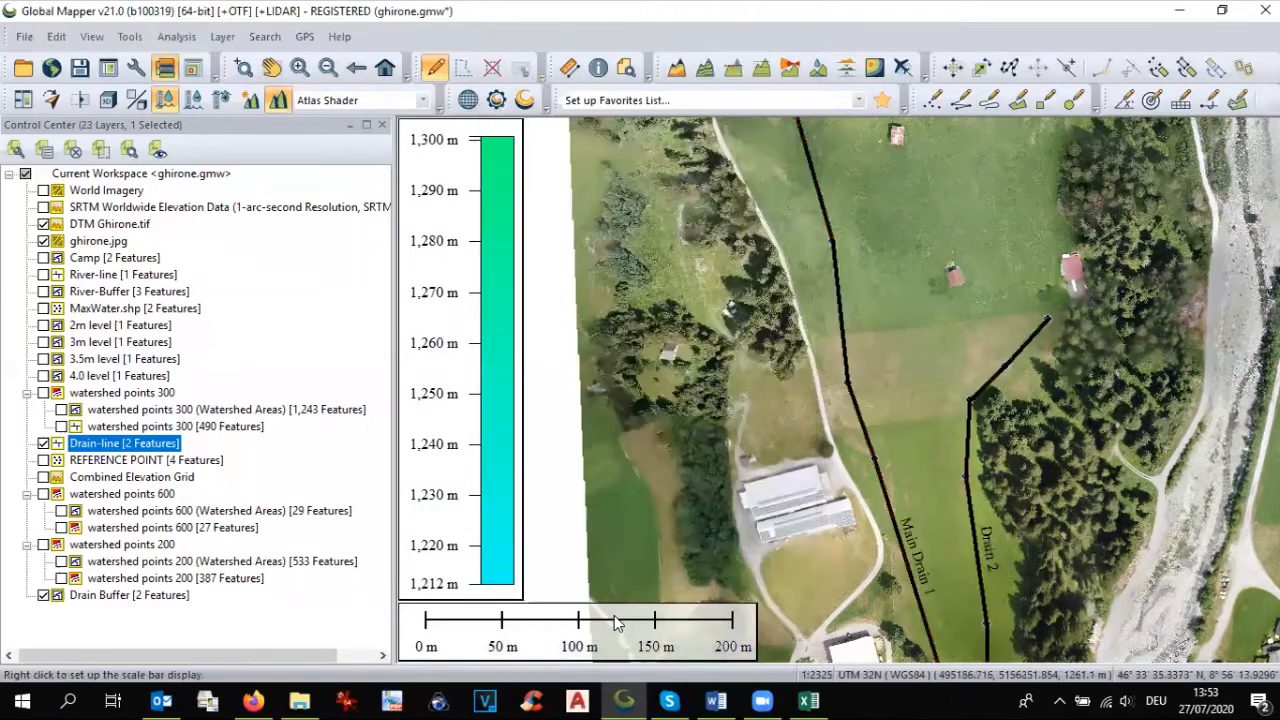
click(80, 596)
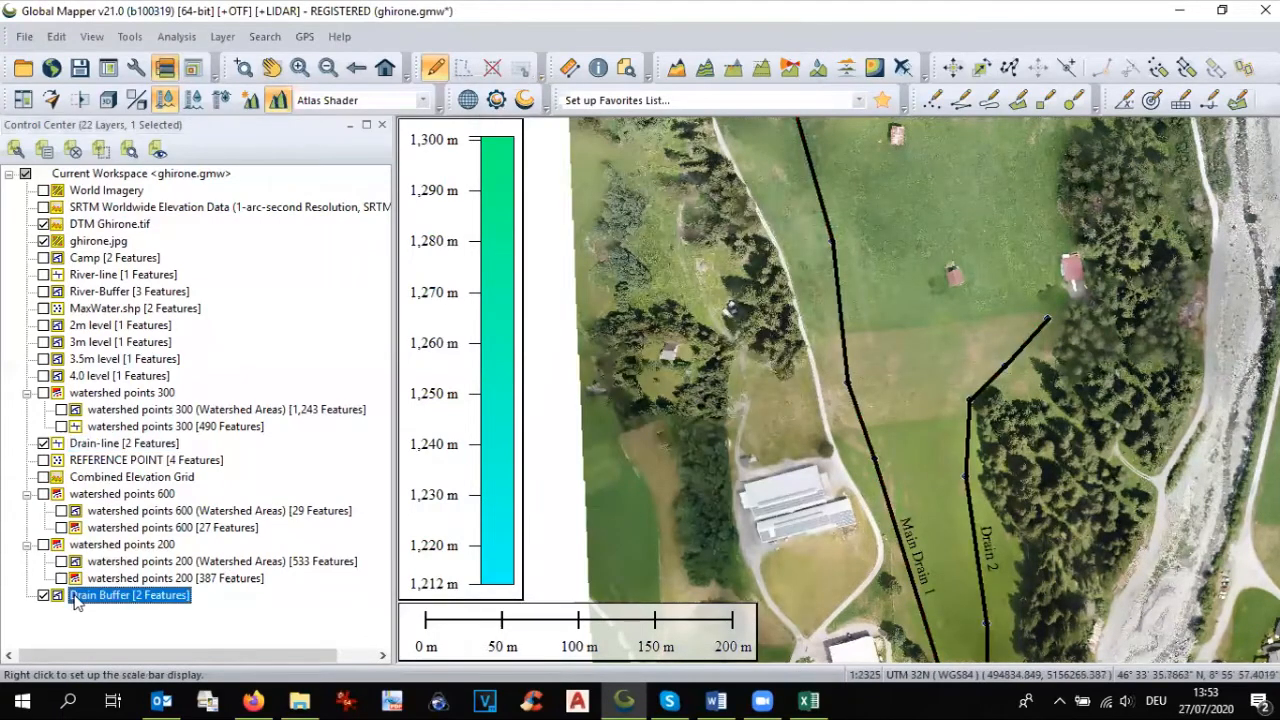
Step: Hide the Drain-line layer and inspect the drain buffer polygons up close on the orthophoto
click(47, 446)
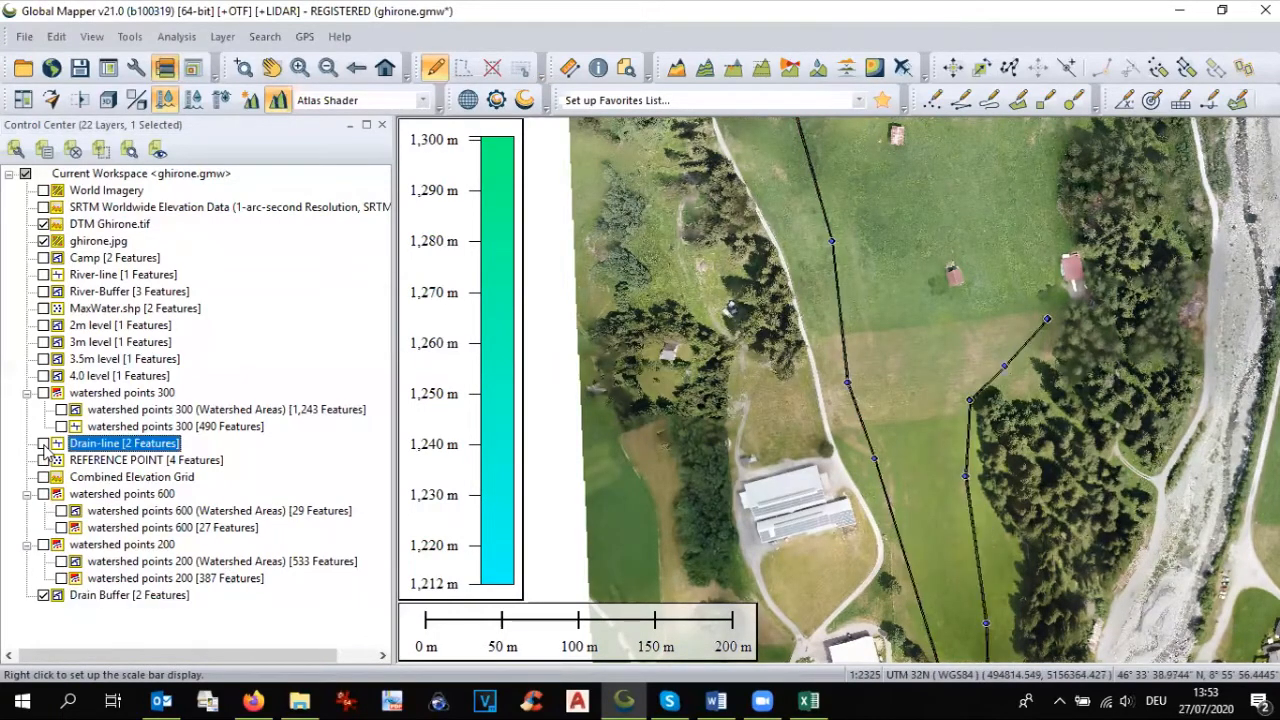
scroll(855, 329, up, 3)
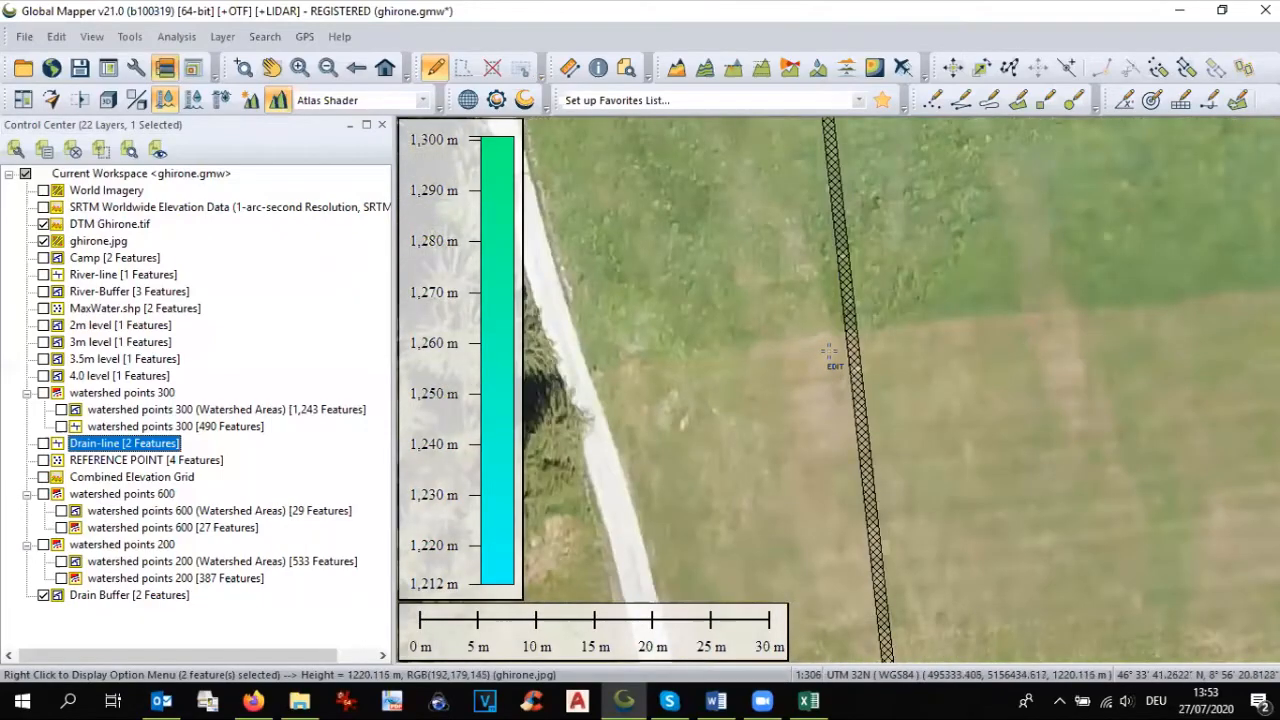
scroll(845, 340, down, 3)
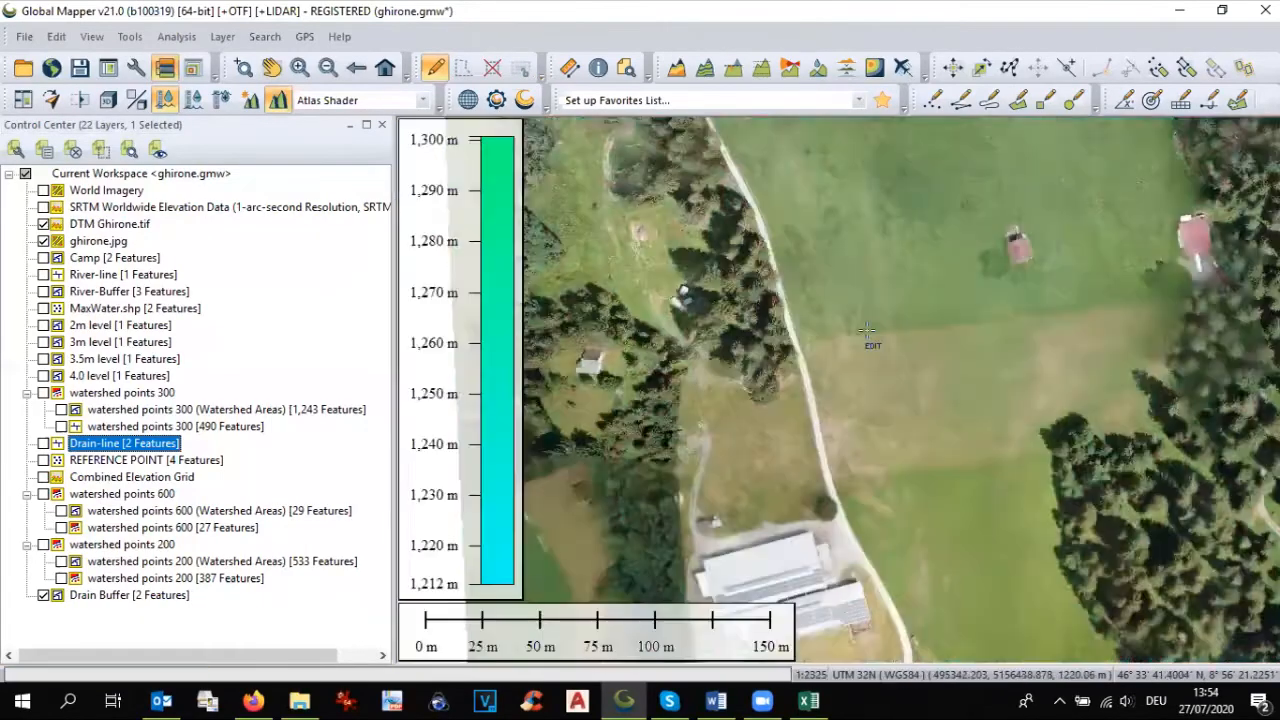
scroll(866, 330, down, 1)
scroll(866, 330, down, 1)
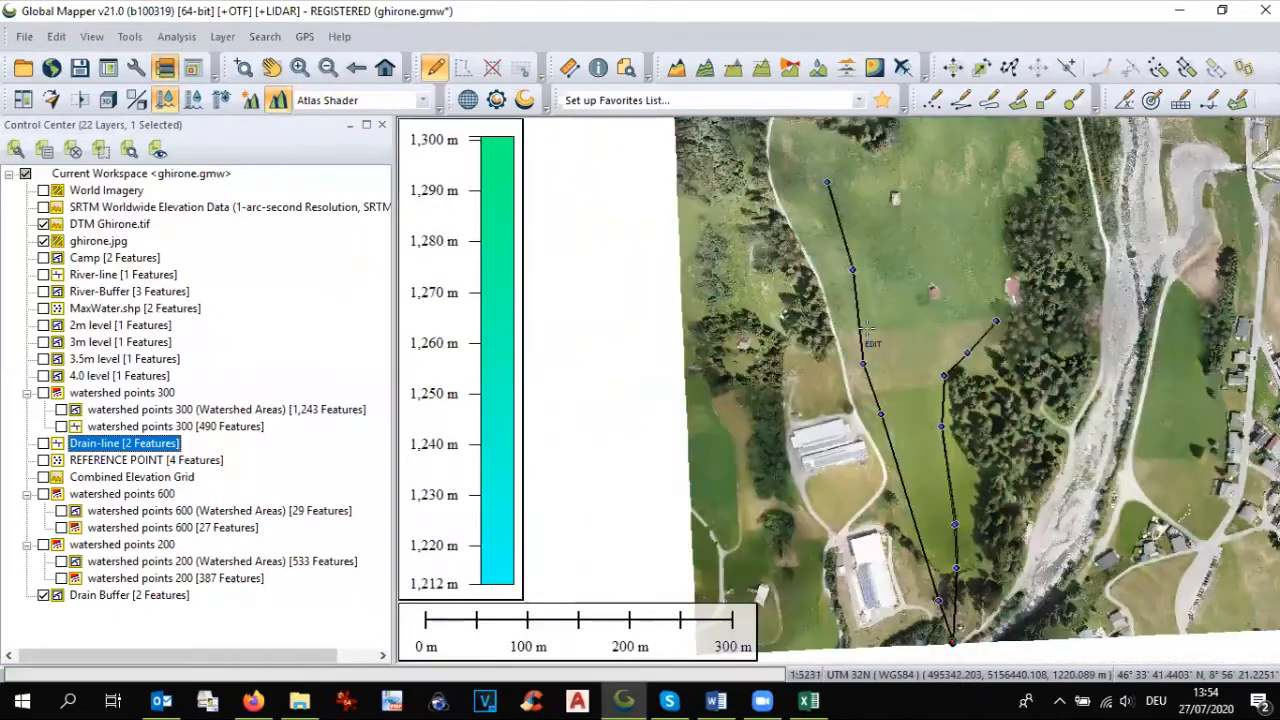
scroll(866, 330, down, 1)
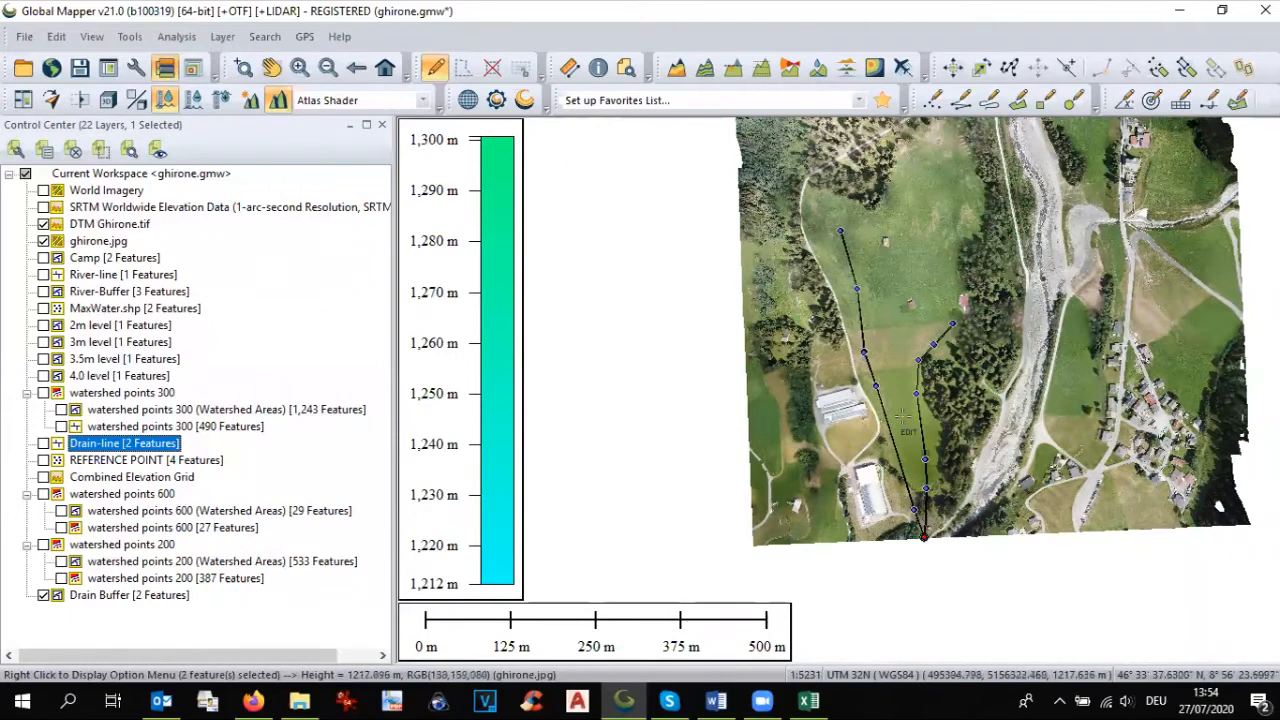
Step: Select all Drain Buffer features with the Digitizer tool and add or update their measure attributes
right_click(108, 598)
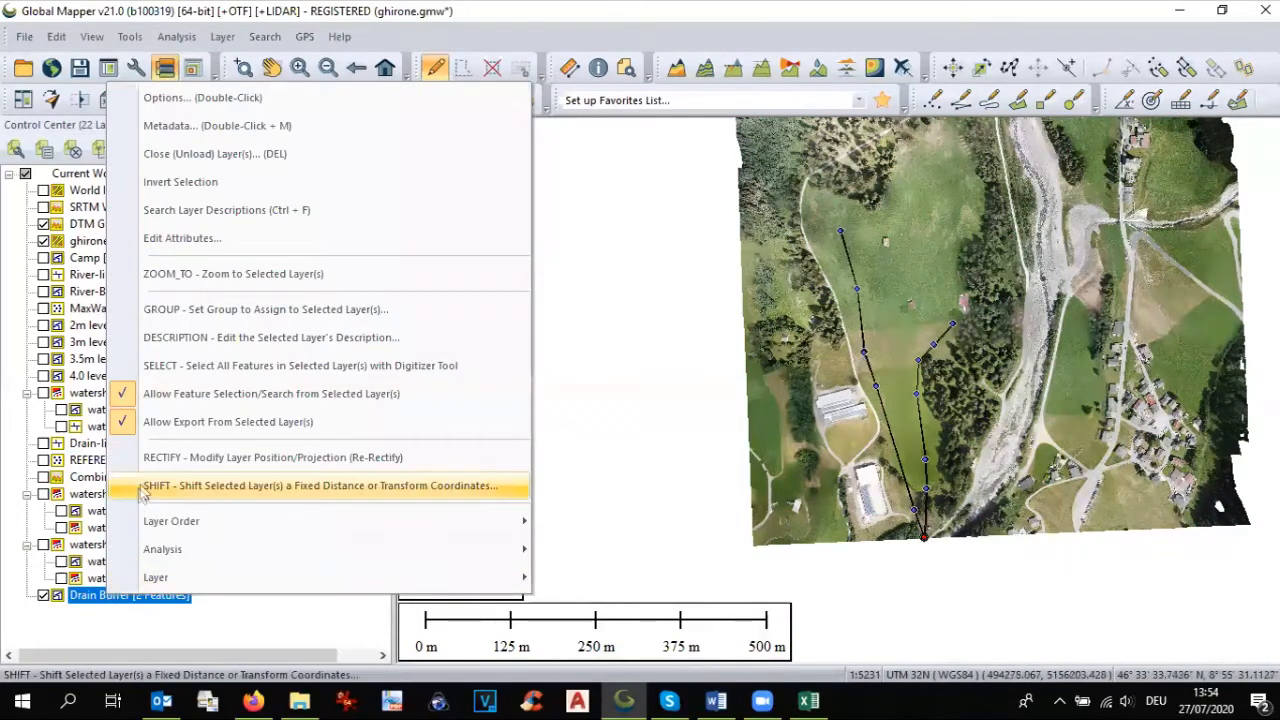
click(185, 366)
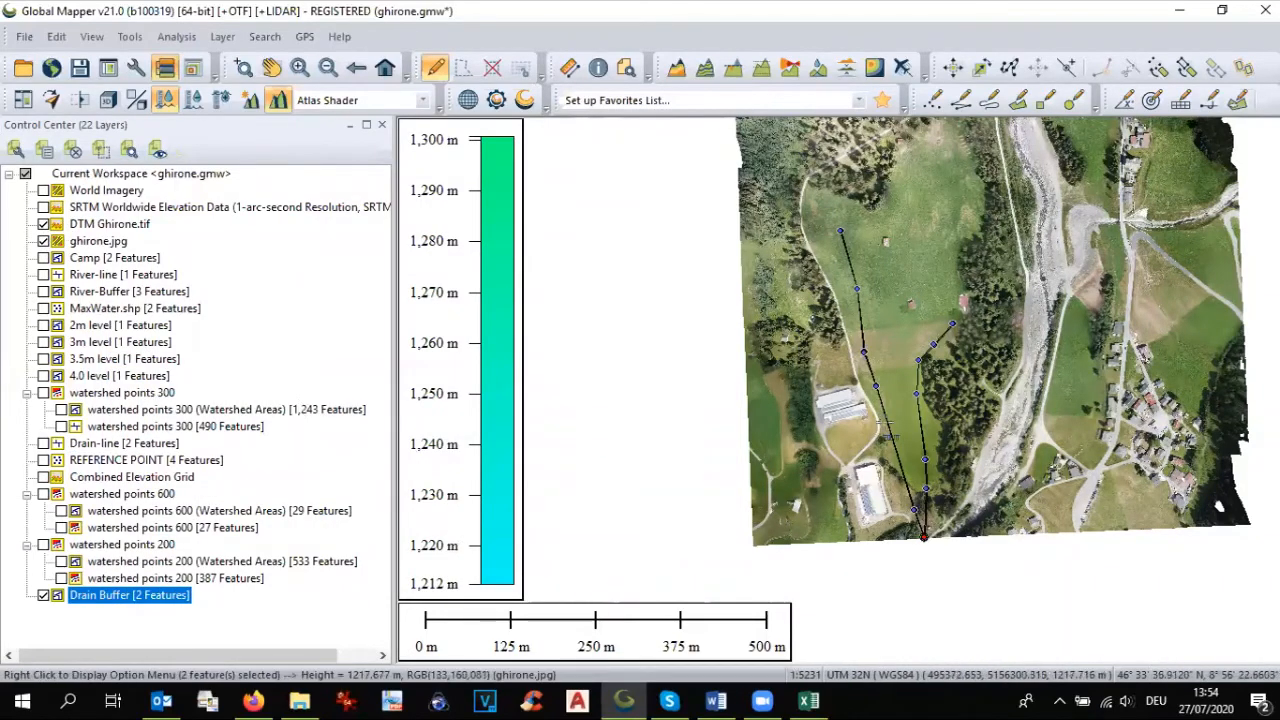
right_click(889, 425)
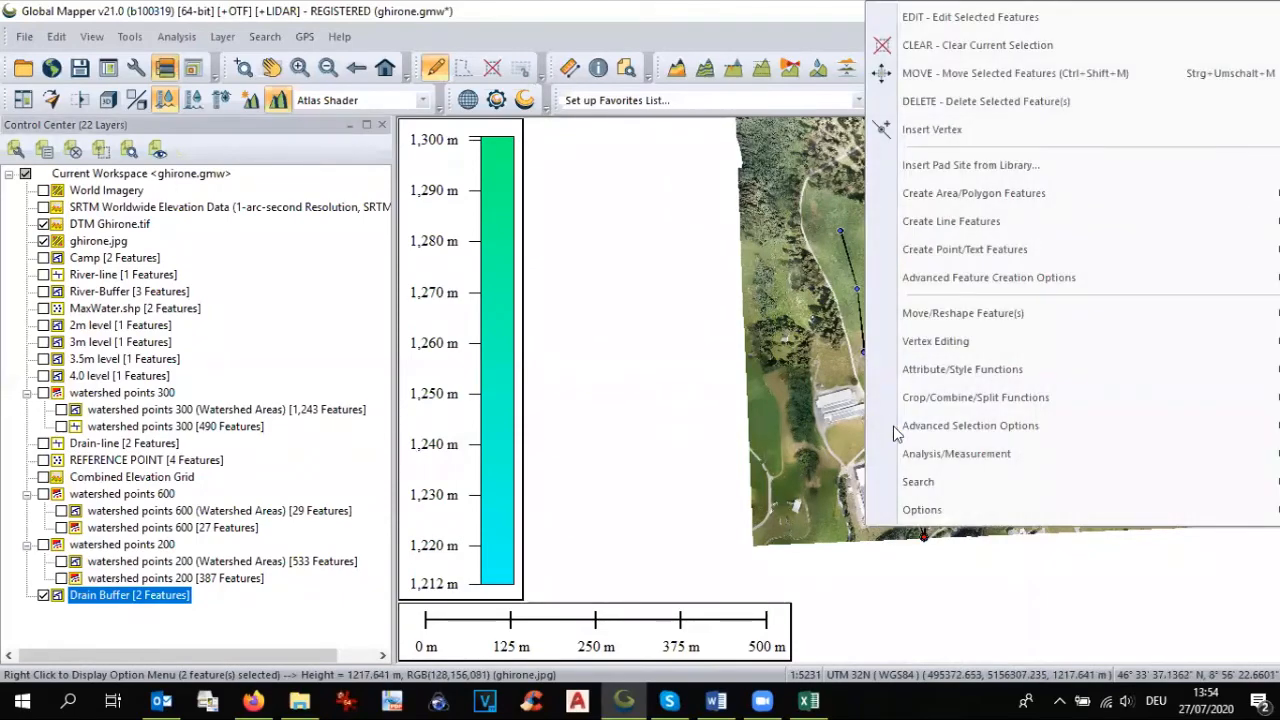
mouse_move(910, 454)
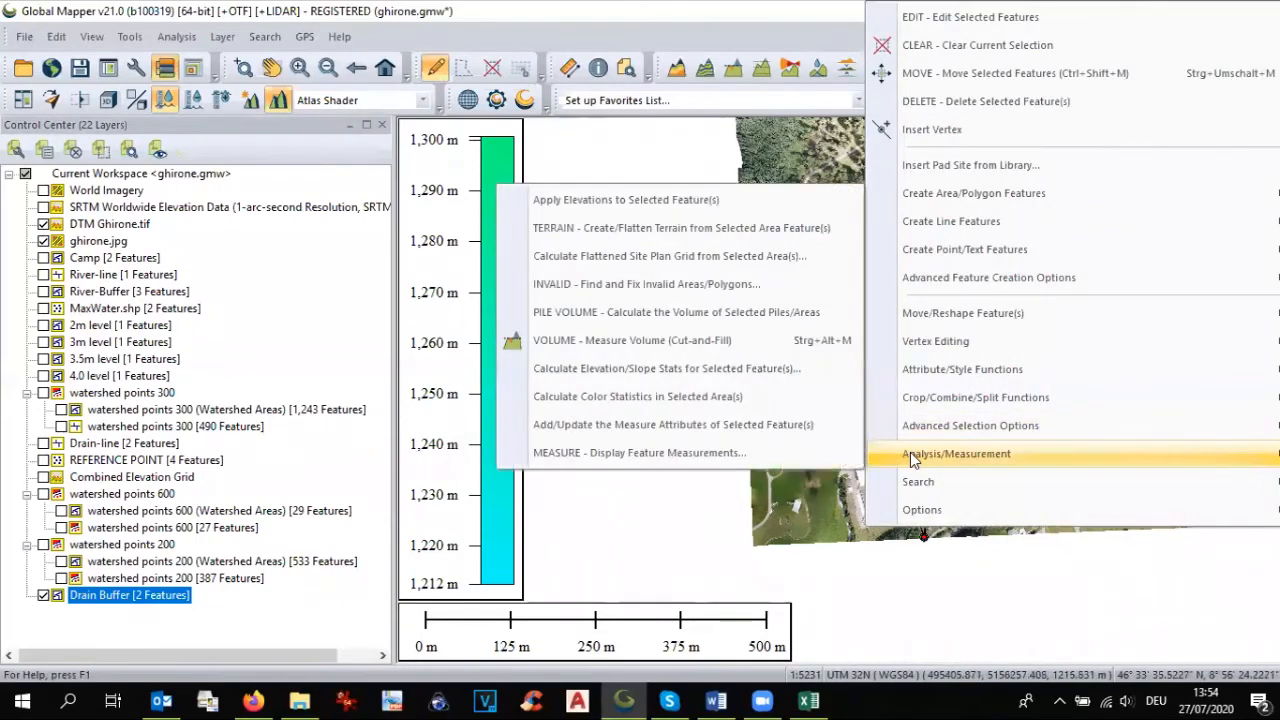
click(788, 427)
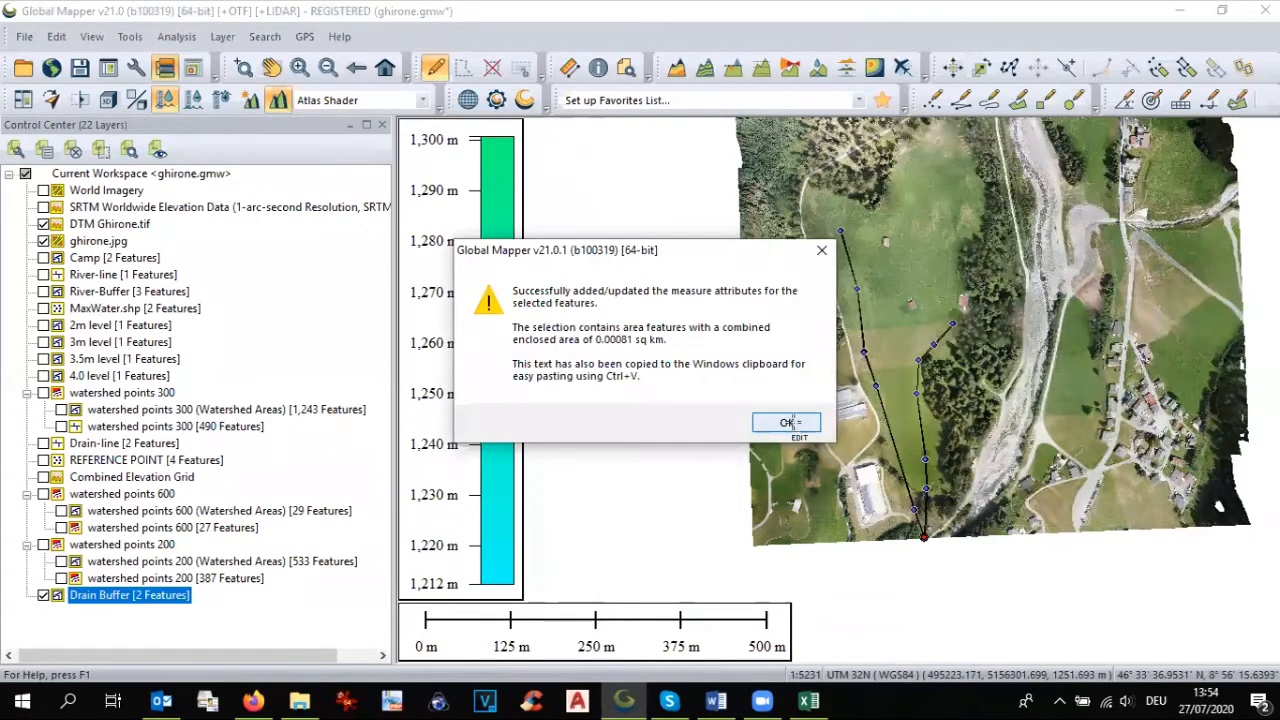
click(788, 422)
Step: Apply elevations from the terrain layers to the selected drain buffers, replacing any existing elevation values
right_click(884, 413)
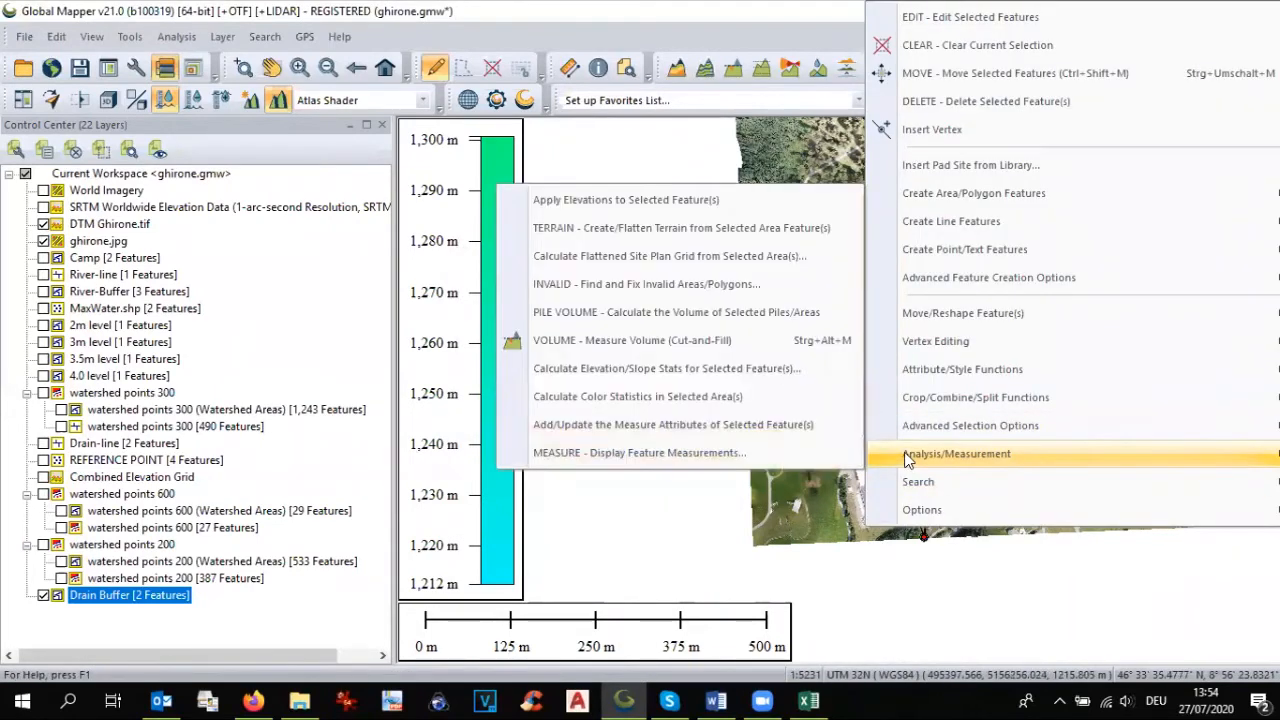
click(754, 213)
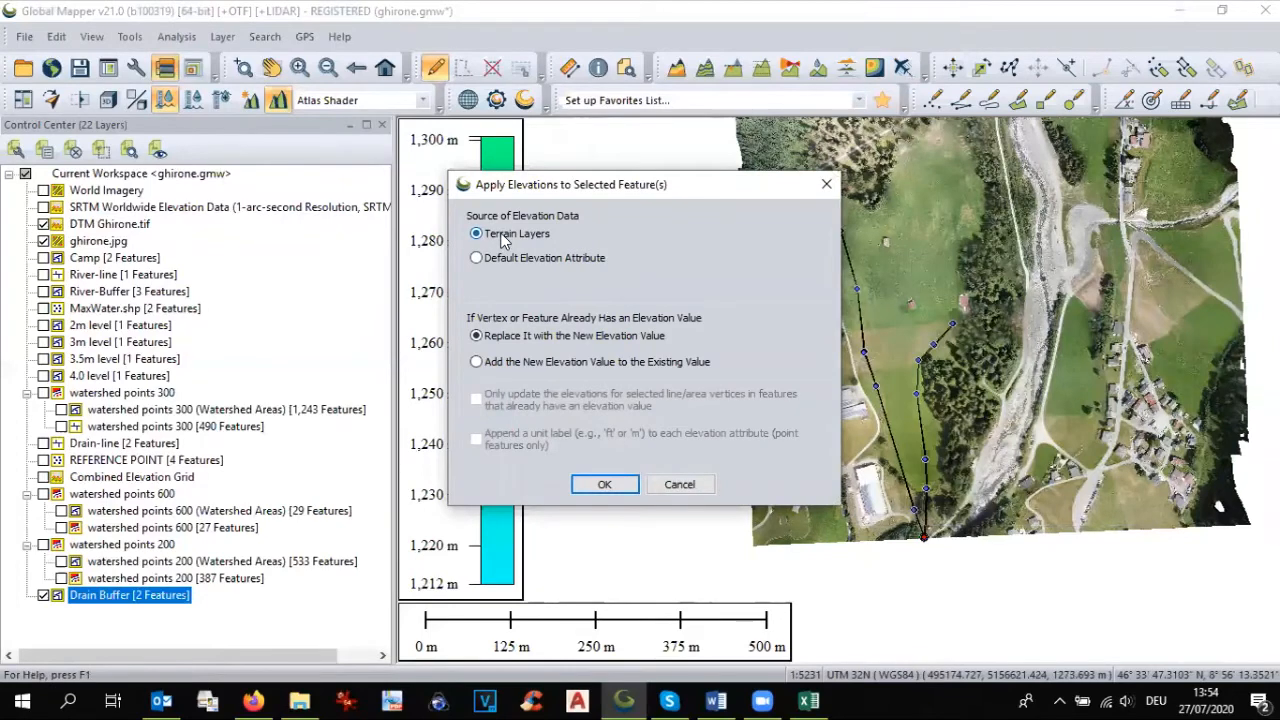
click(607, 485)
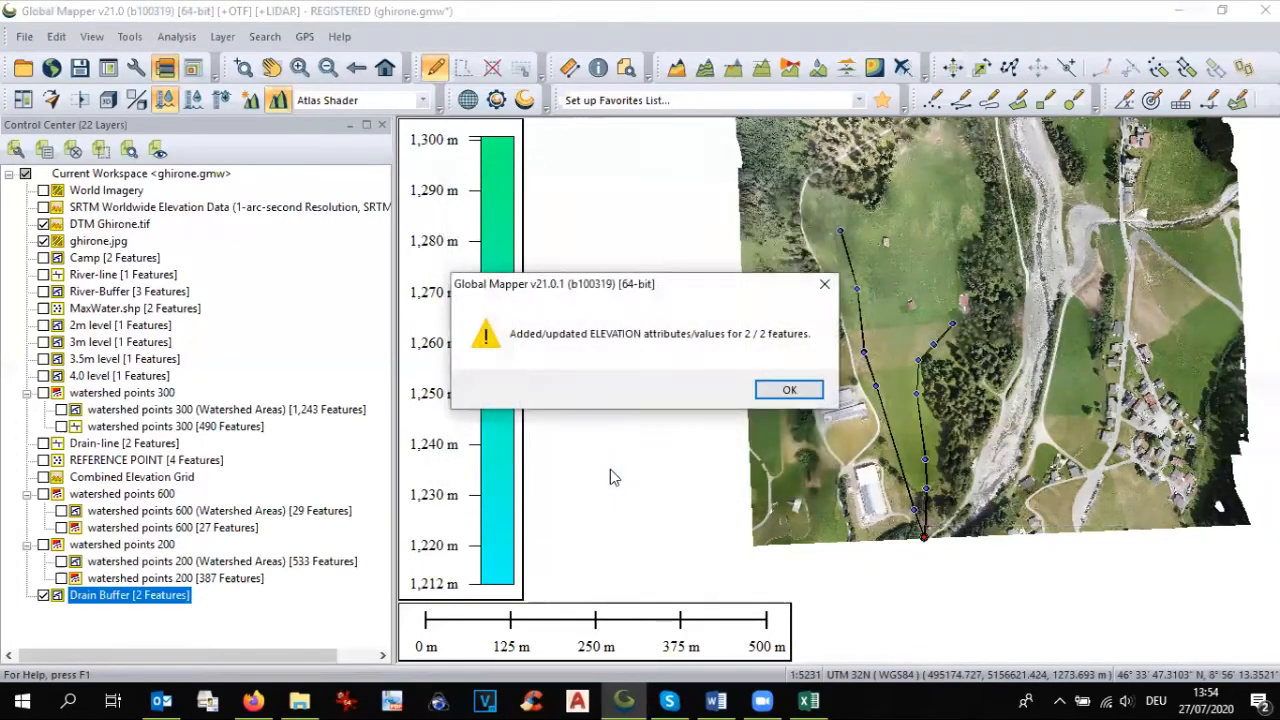
click(786, 388)
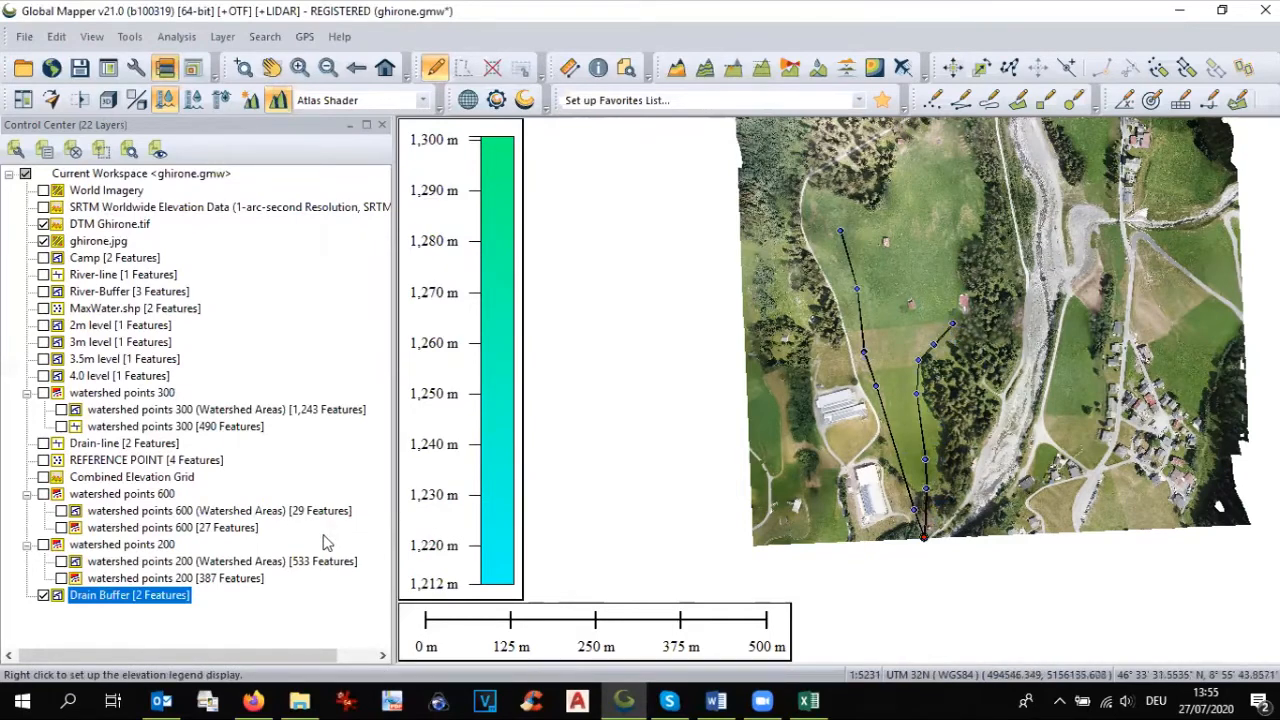
Step: Simulate a 0.5-meter water level rise from the selected drain buffers into a layer named 0.5m, with X and Y resolution of 1 meter
click(176, 37)
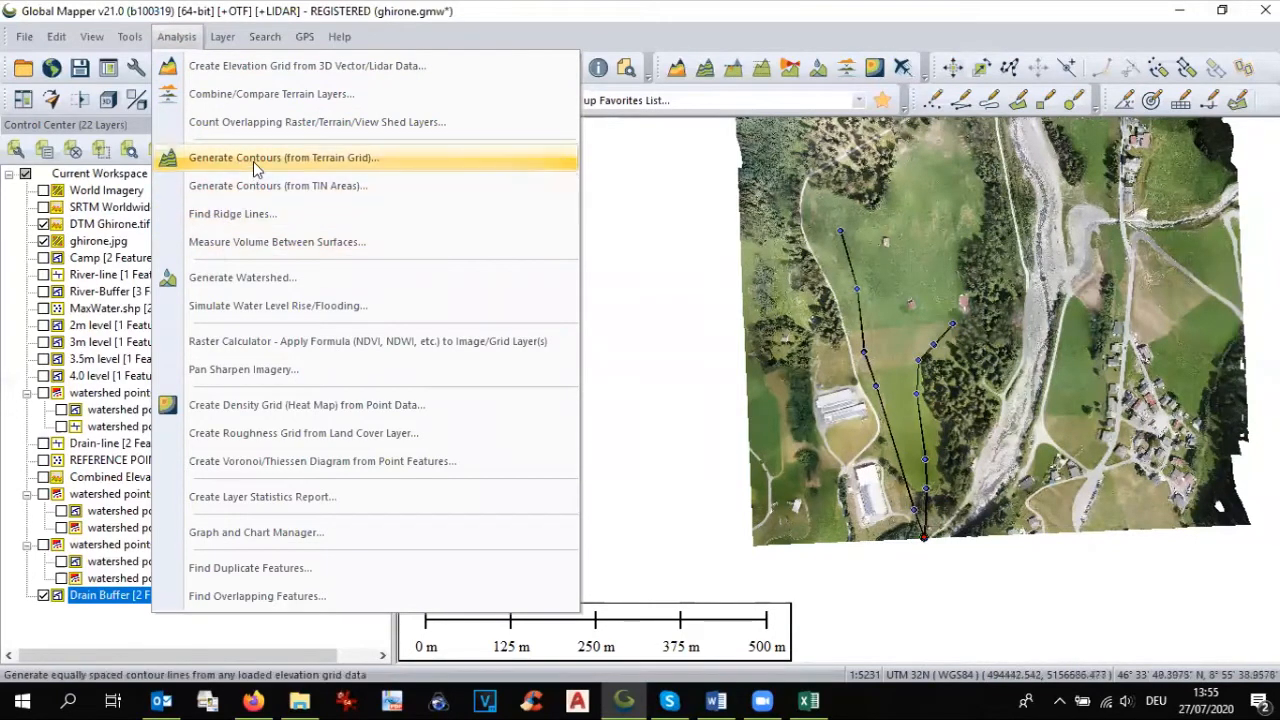
click(268, 306)
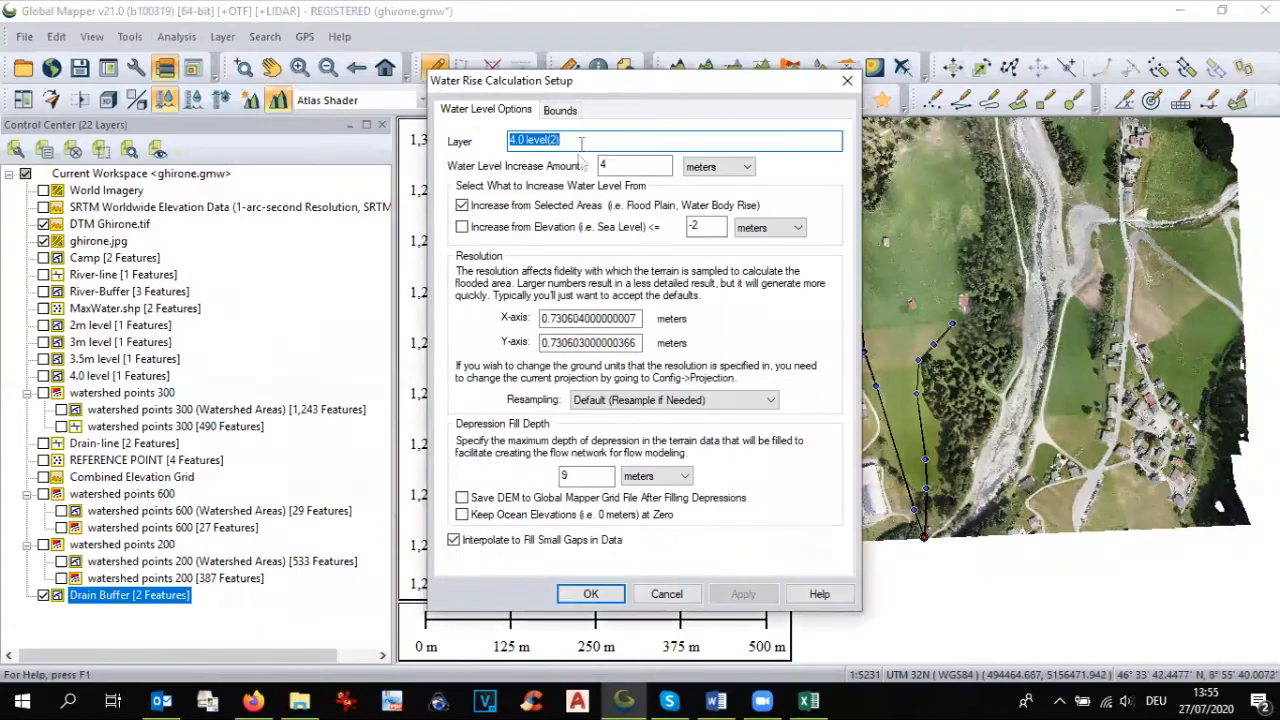
text(0.5m)
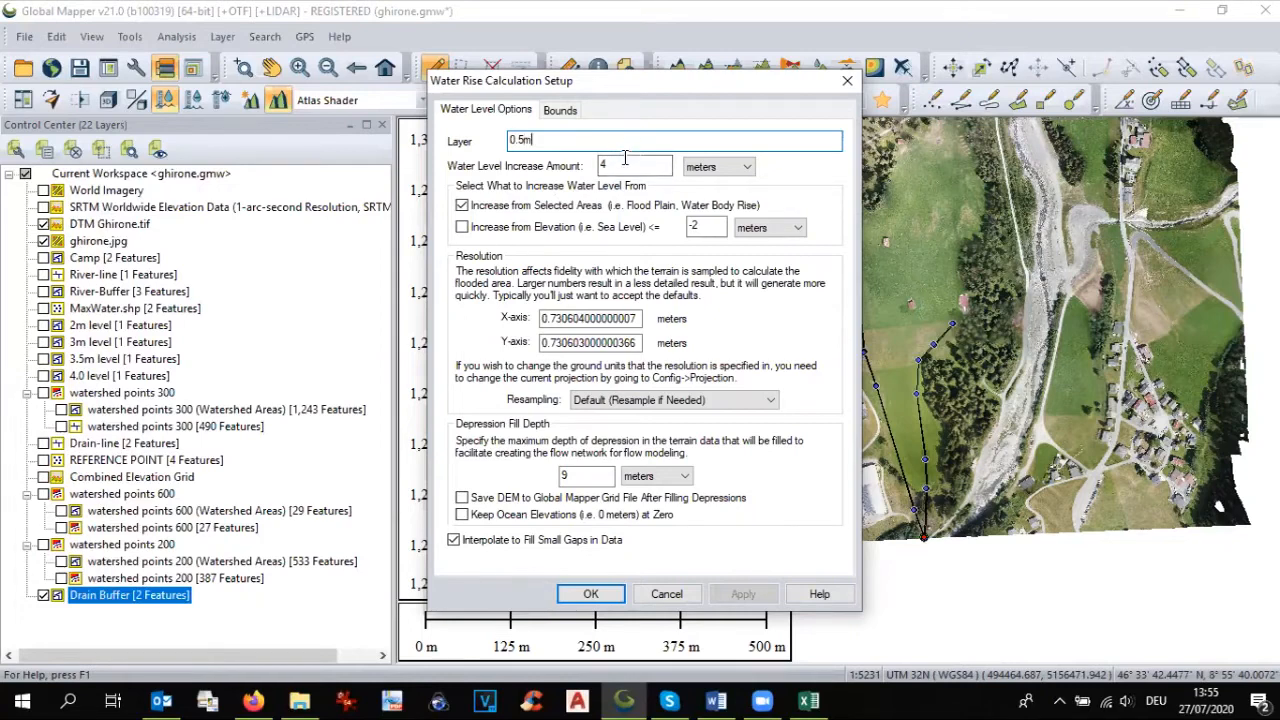
key(Tab)
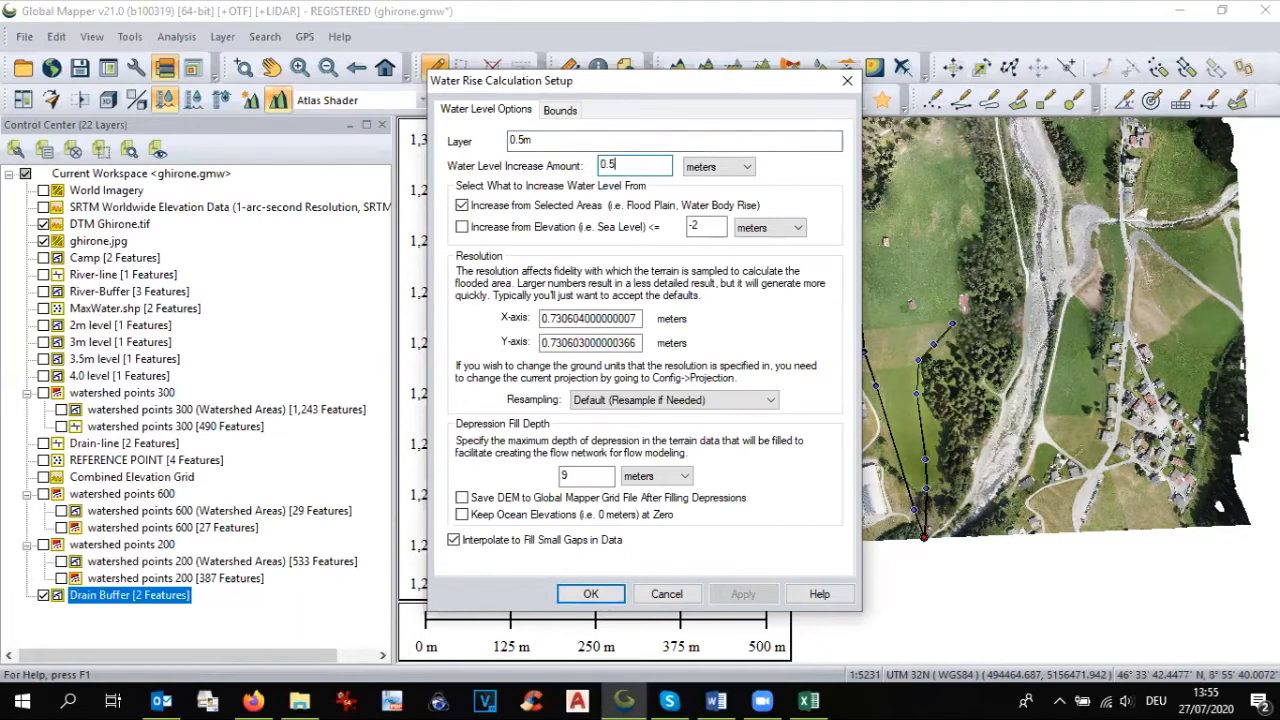
double_click(561, 318)
text(1)
double_click(564, 342)
text(1)
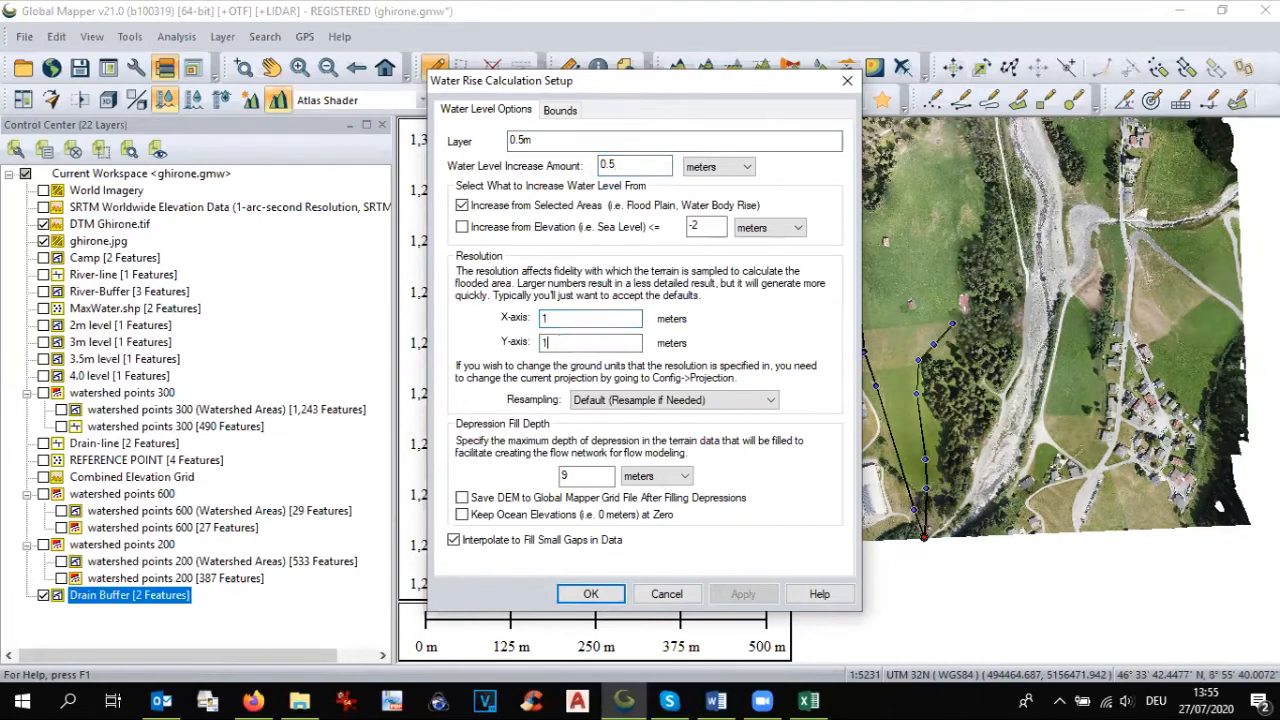
click(588, 594)
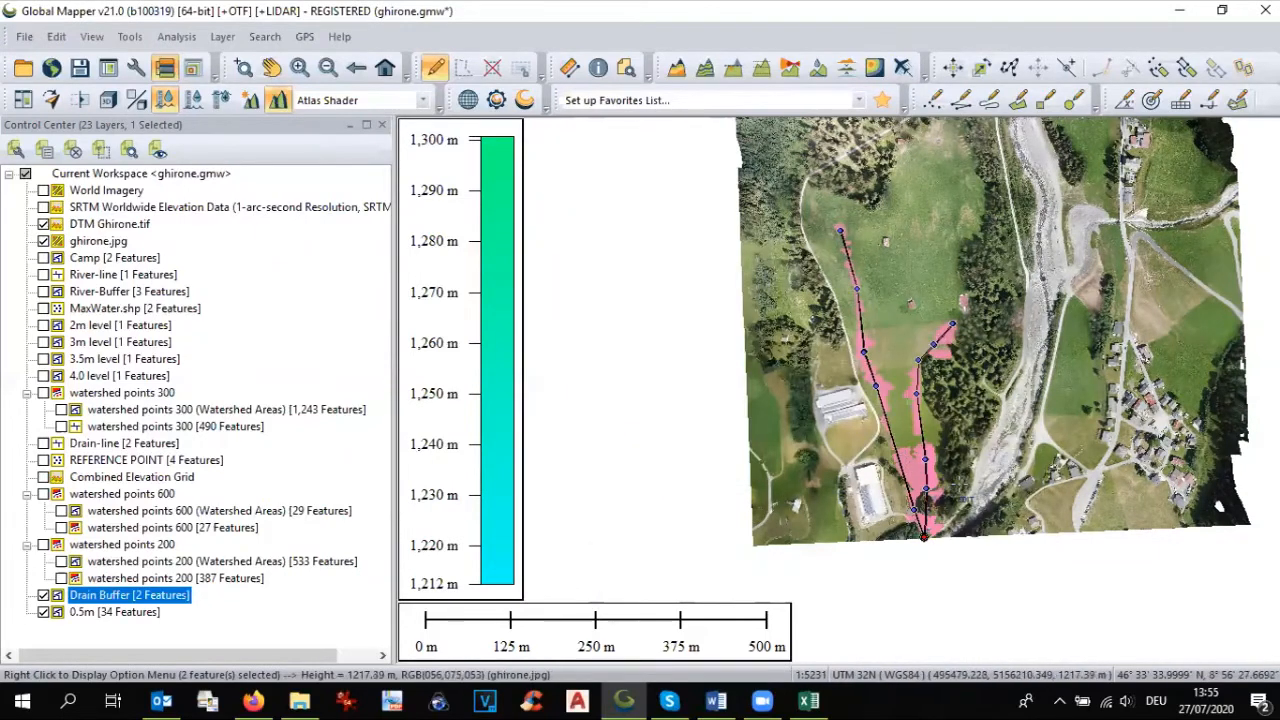
Step: Examine the simulated flood areas along both drains and hide the Drain Buffer layer
scroll(922, 549, up, 1)
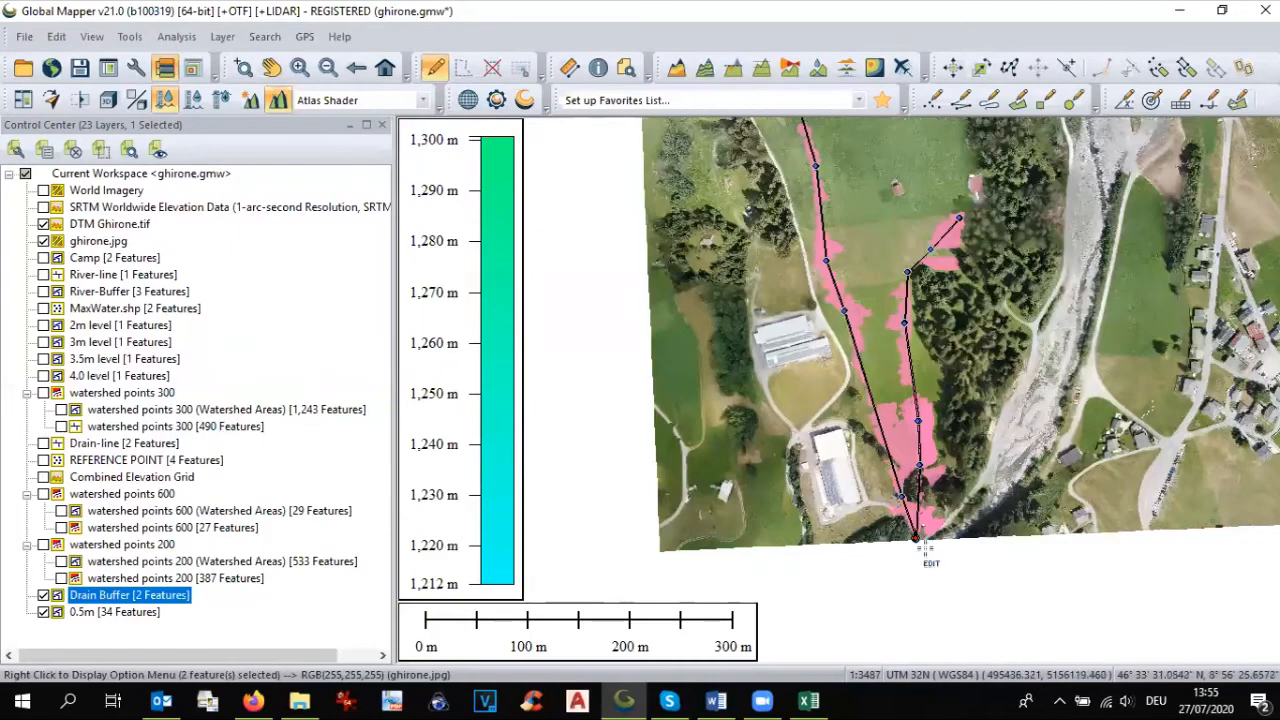
scroll(930, 547, up, 1)
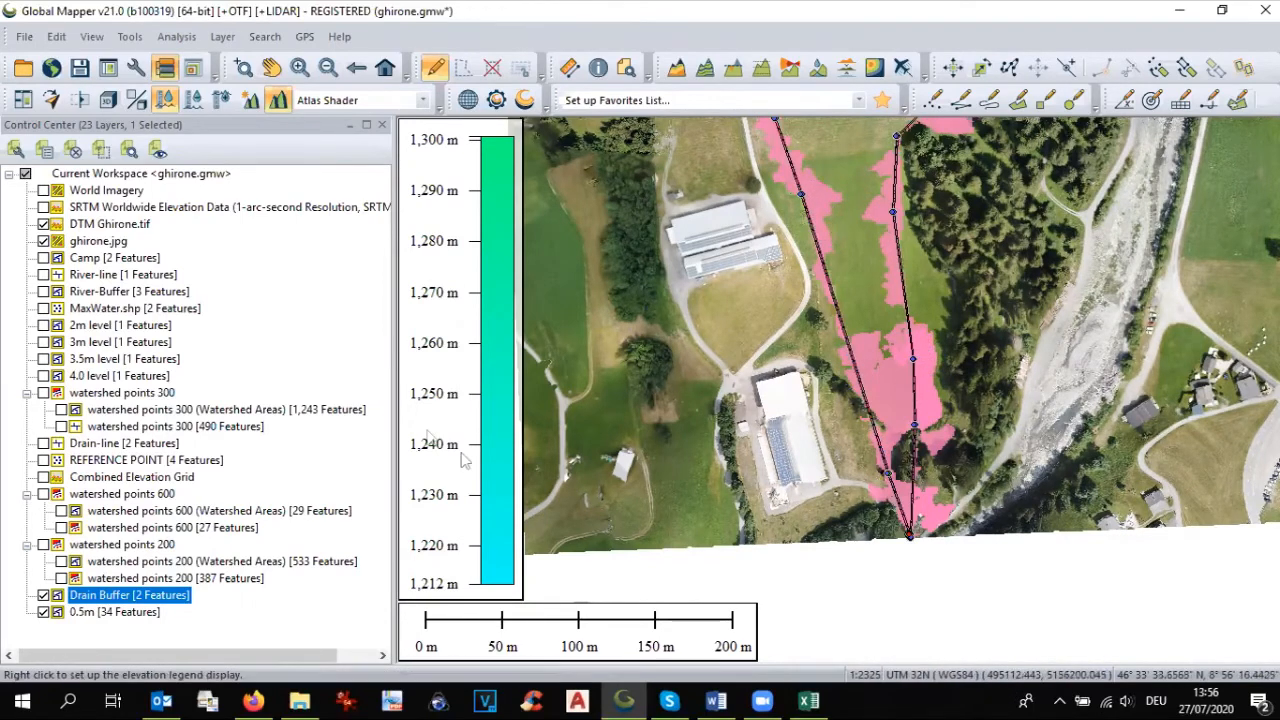
click(271, 73)
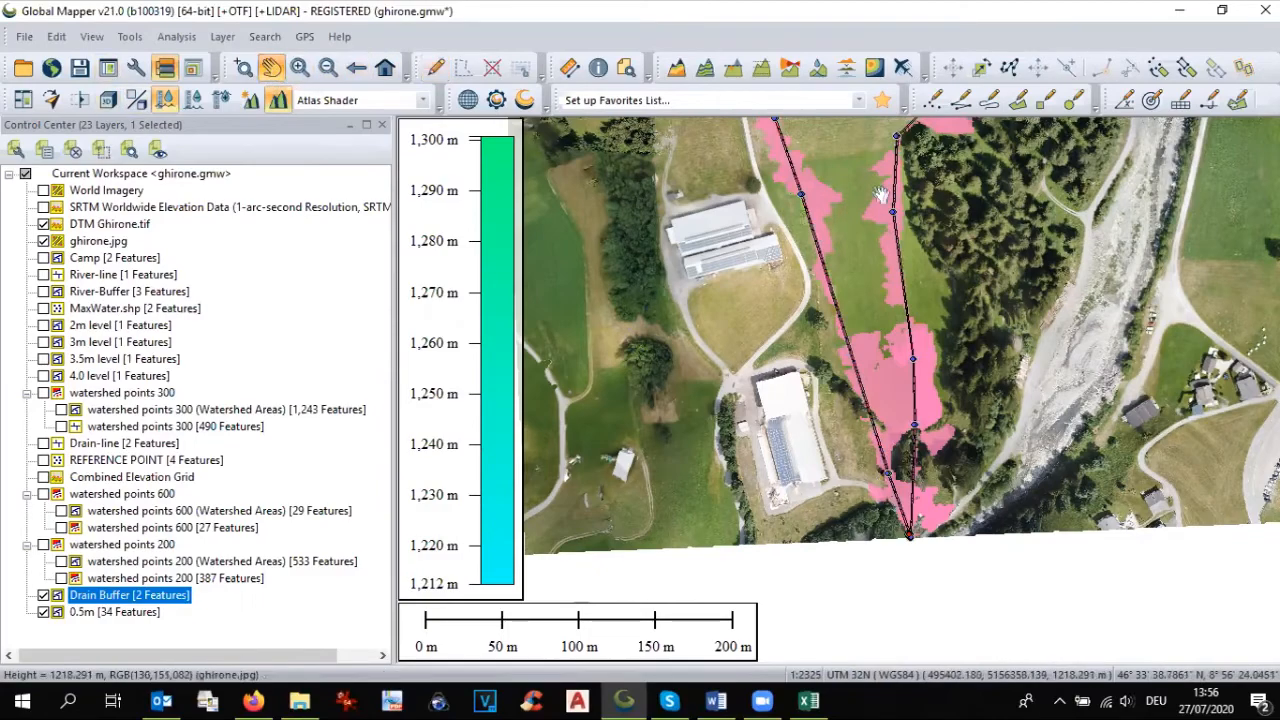
drag(860, 203, 890, 469)
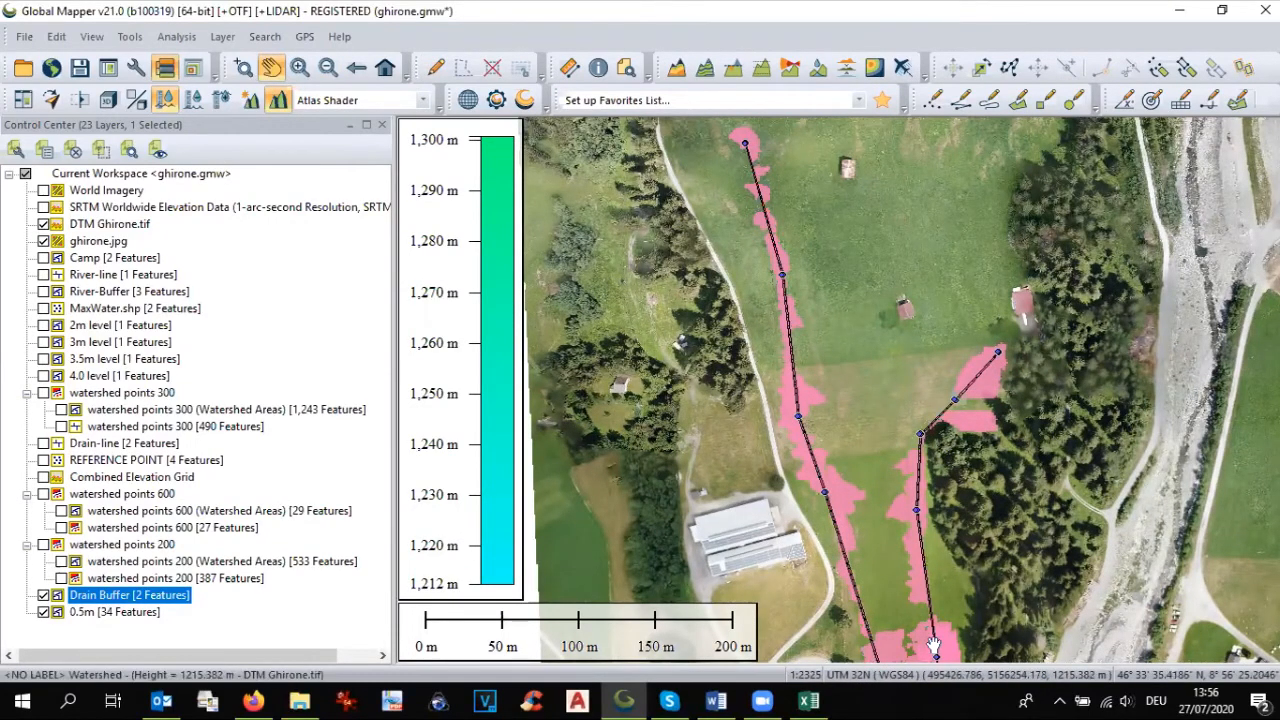
drag(932, 590, 930, 293)
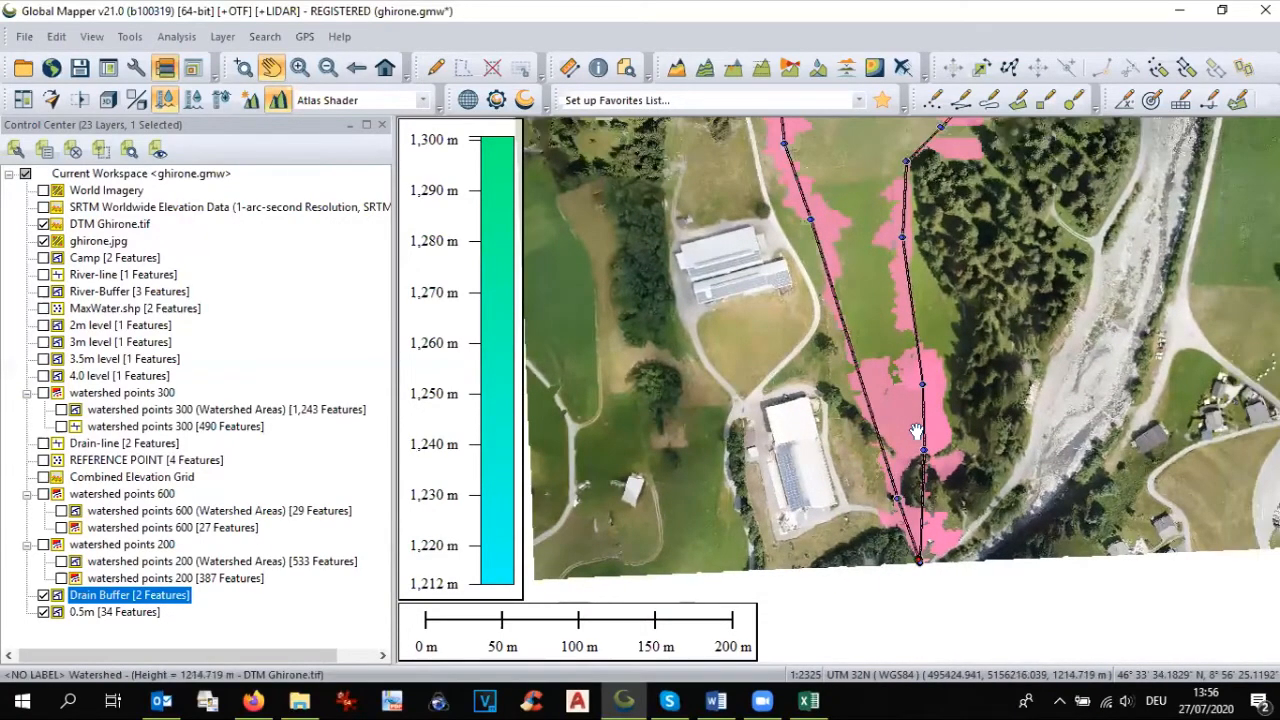
scroll(916, 432, down, 1)
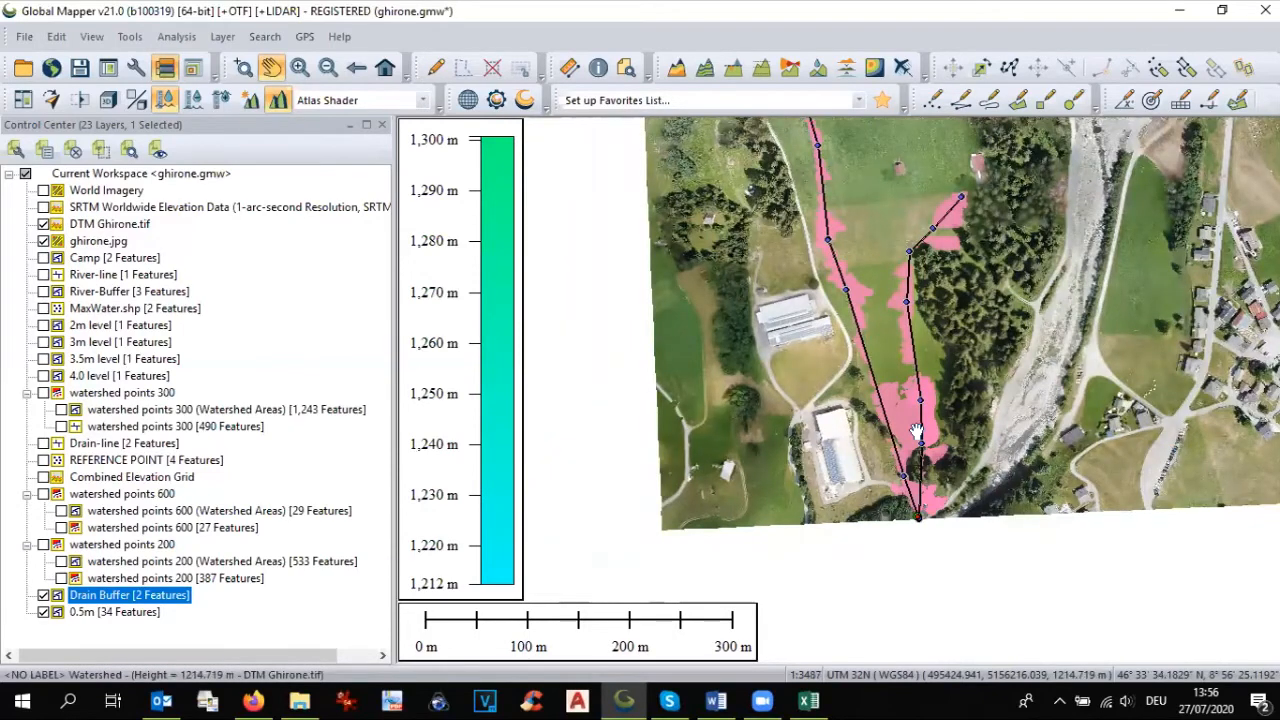
click(43, 595)
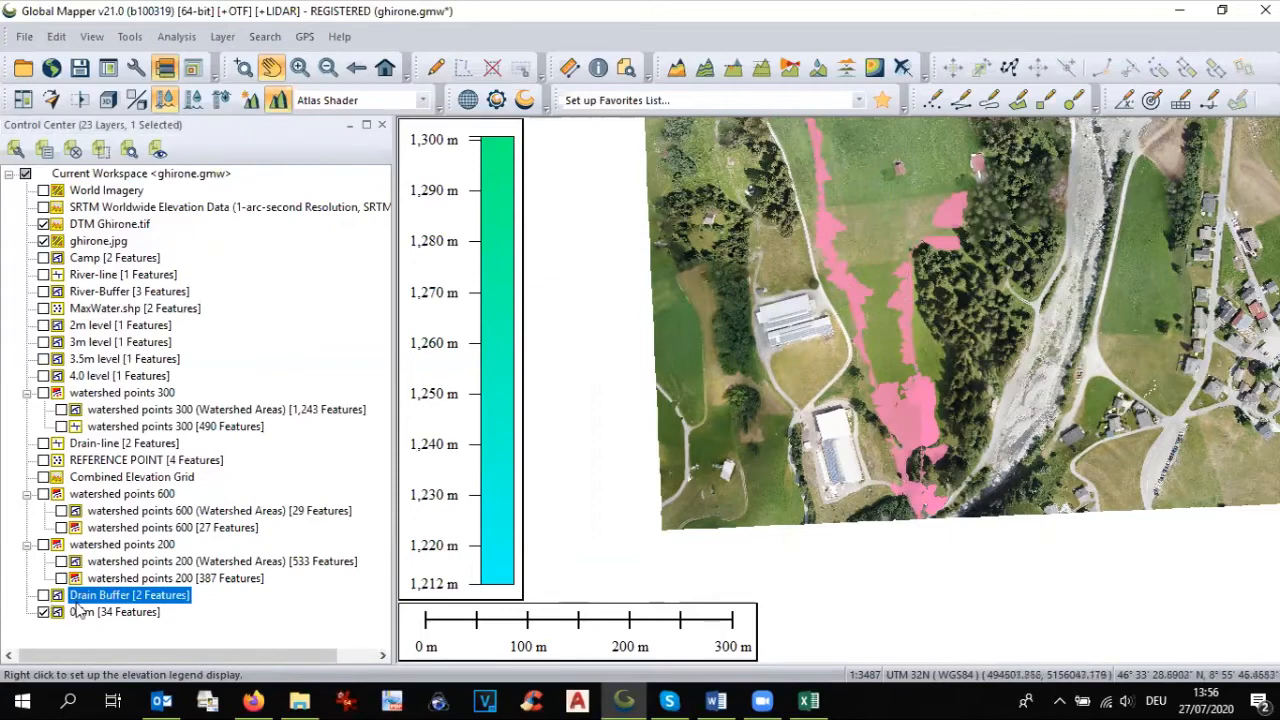
Step: Select all features in the 0.5m layer with the Digitizer tool and combine the selected area features
click(82, 612)
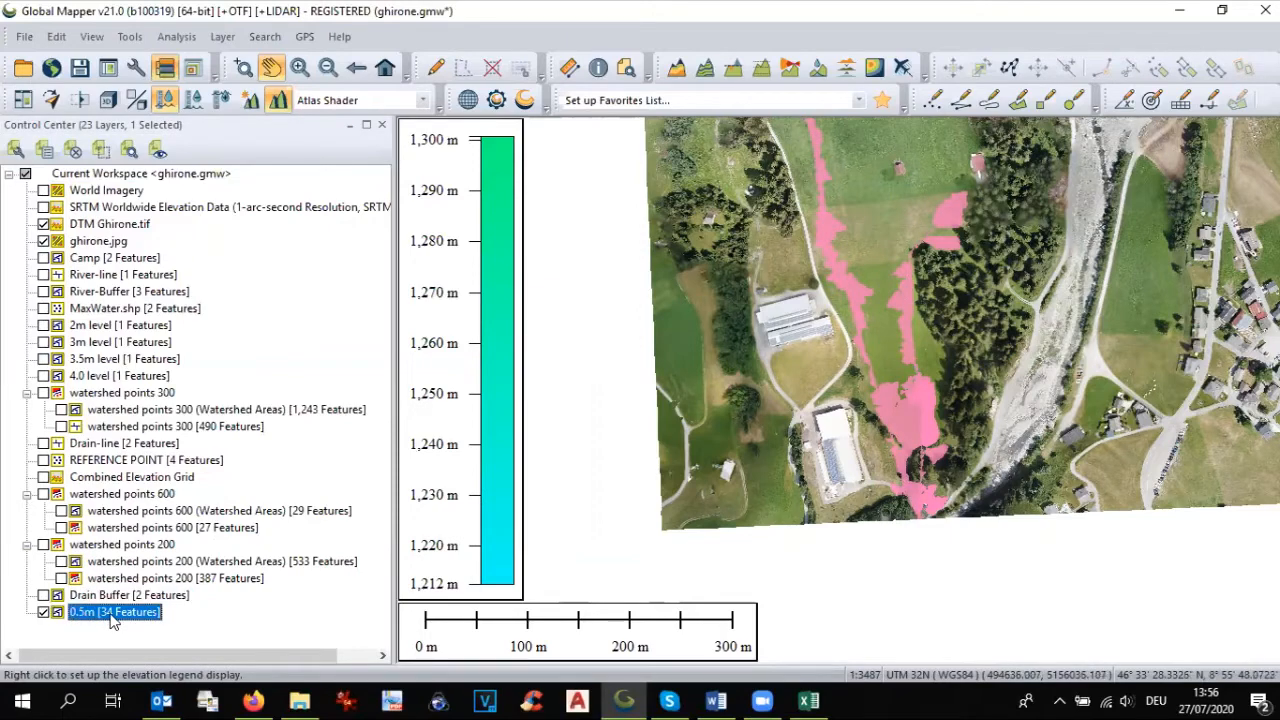
right_click(114, 621)
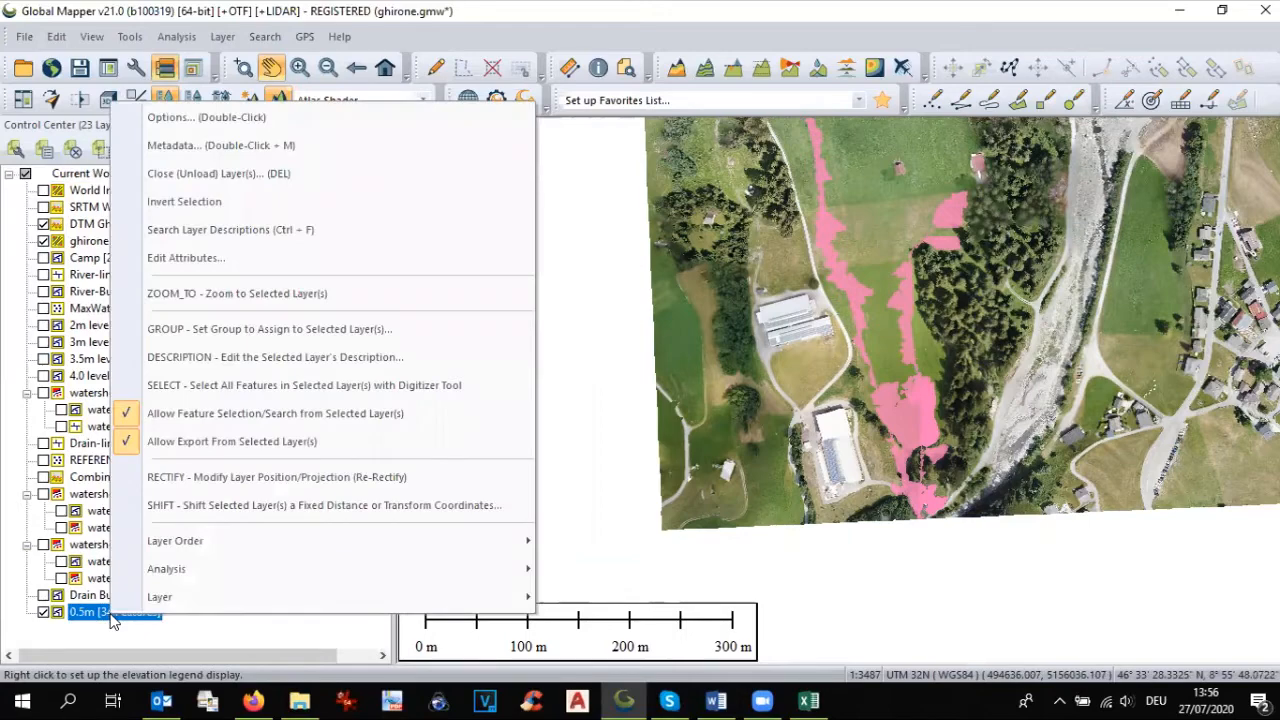
click(183, 388)
right_click(897, 414)
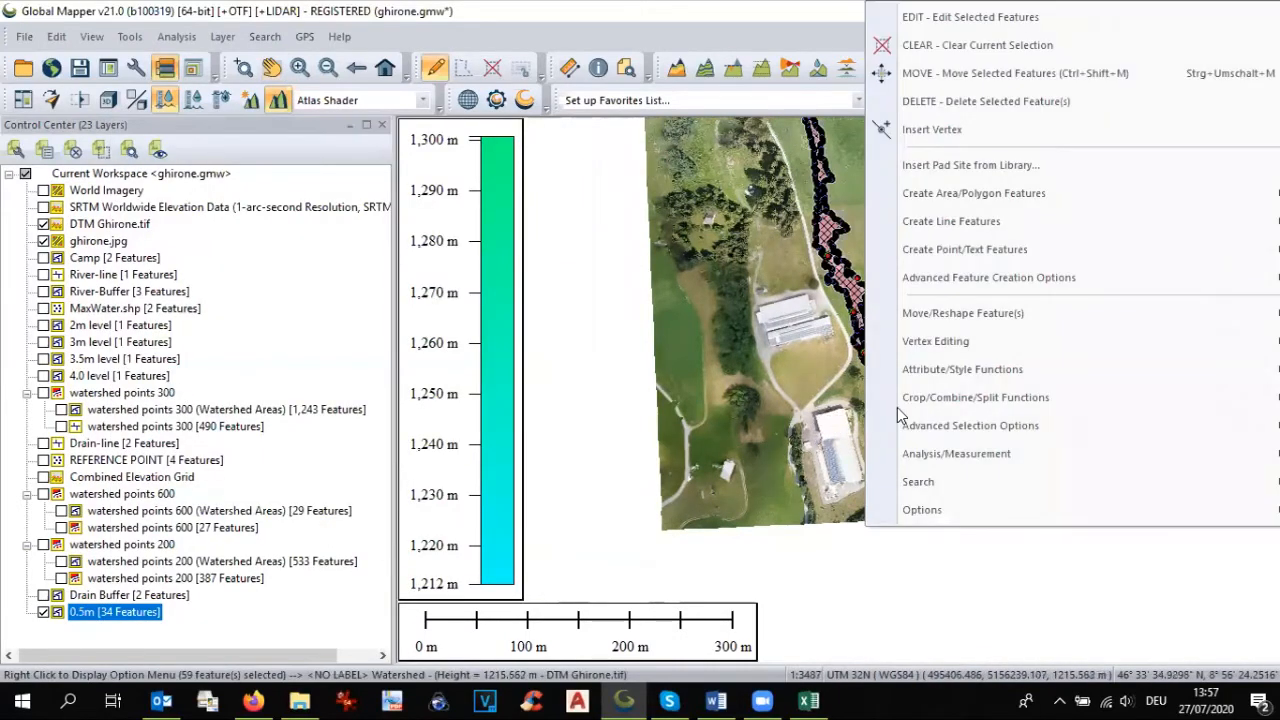
mouse_move(927, 274)
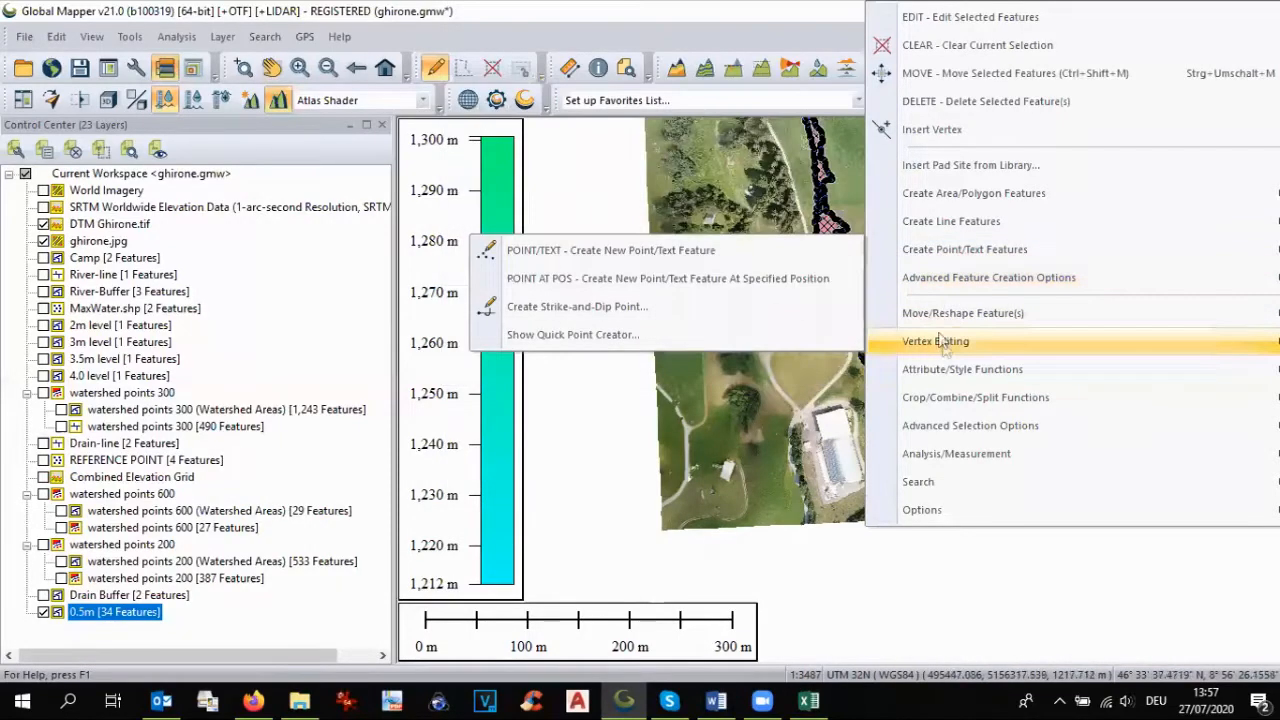
mouse_move(978, 405)
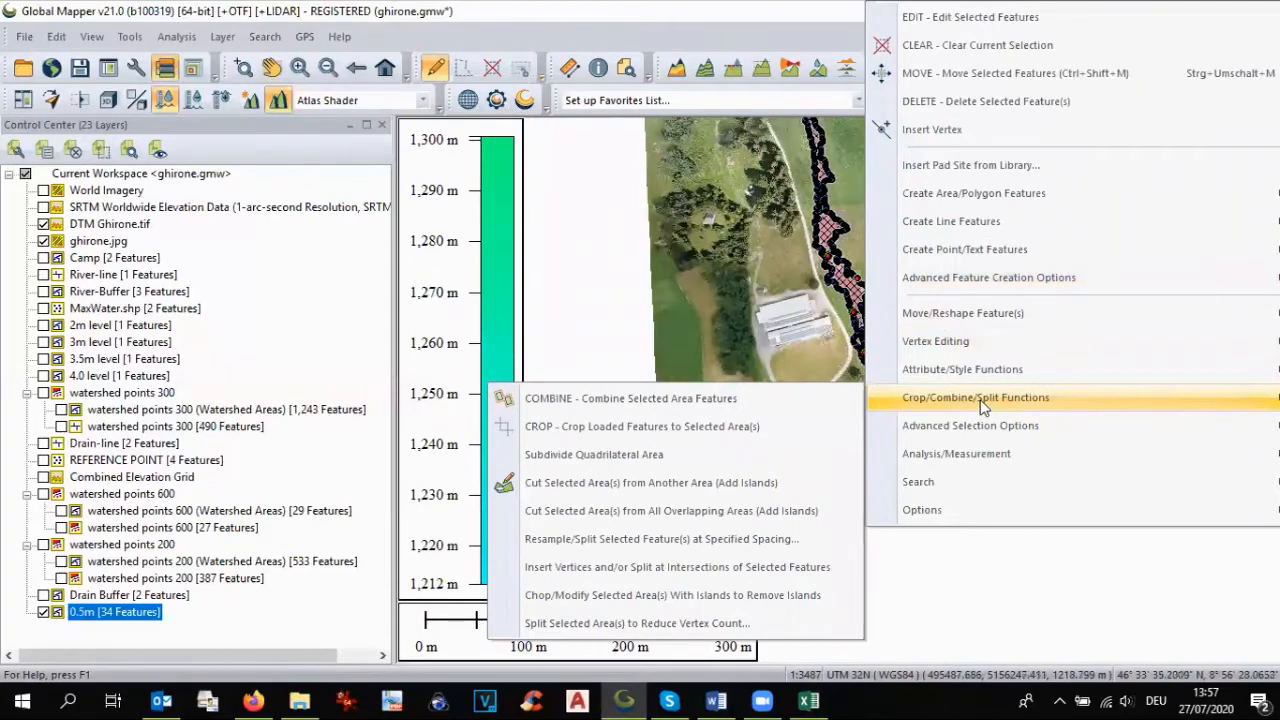
click(815, 403)
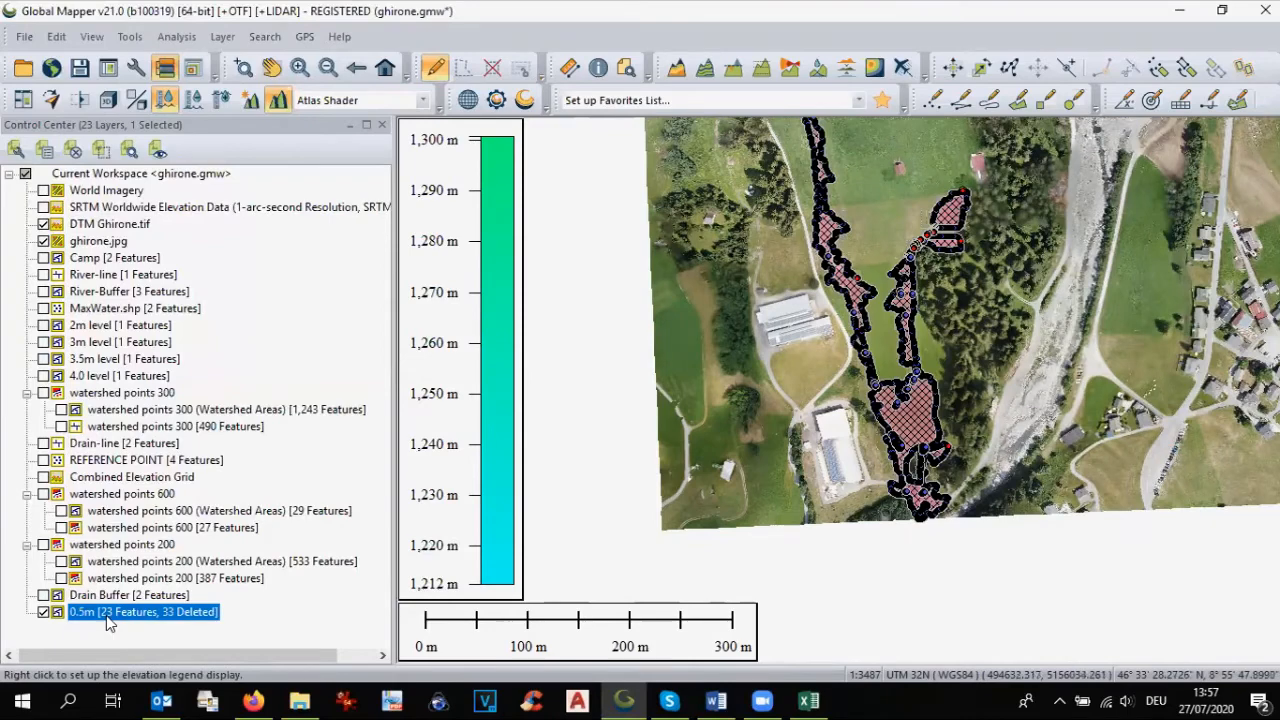
Step: Try to combine the selected area features of the 0.5m layer once more
right_click(917, 428)
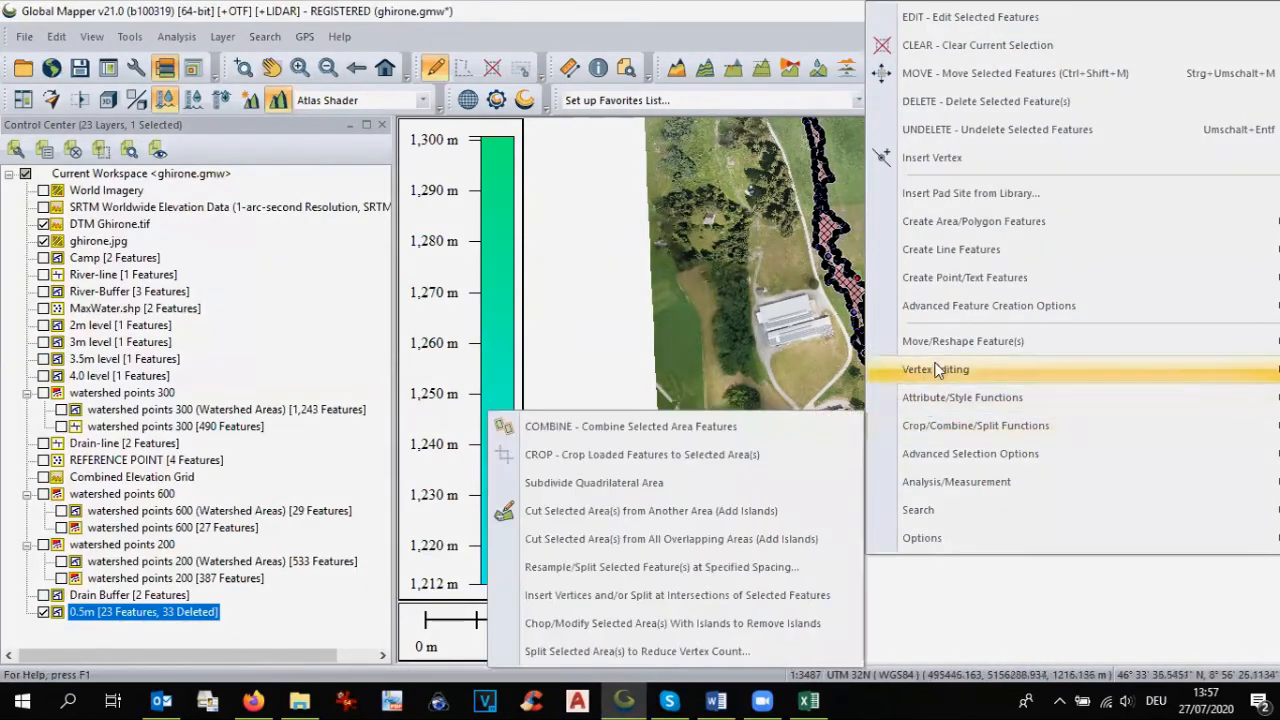
mouse_move(907, 372)
click(778, 425)
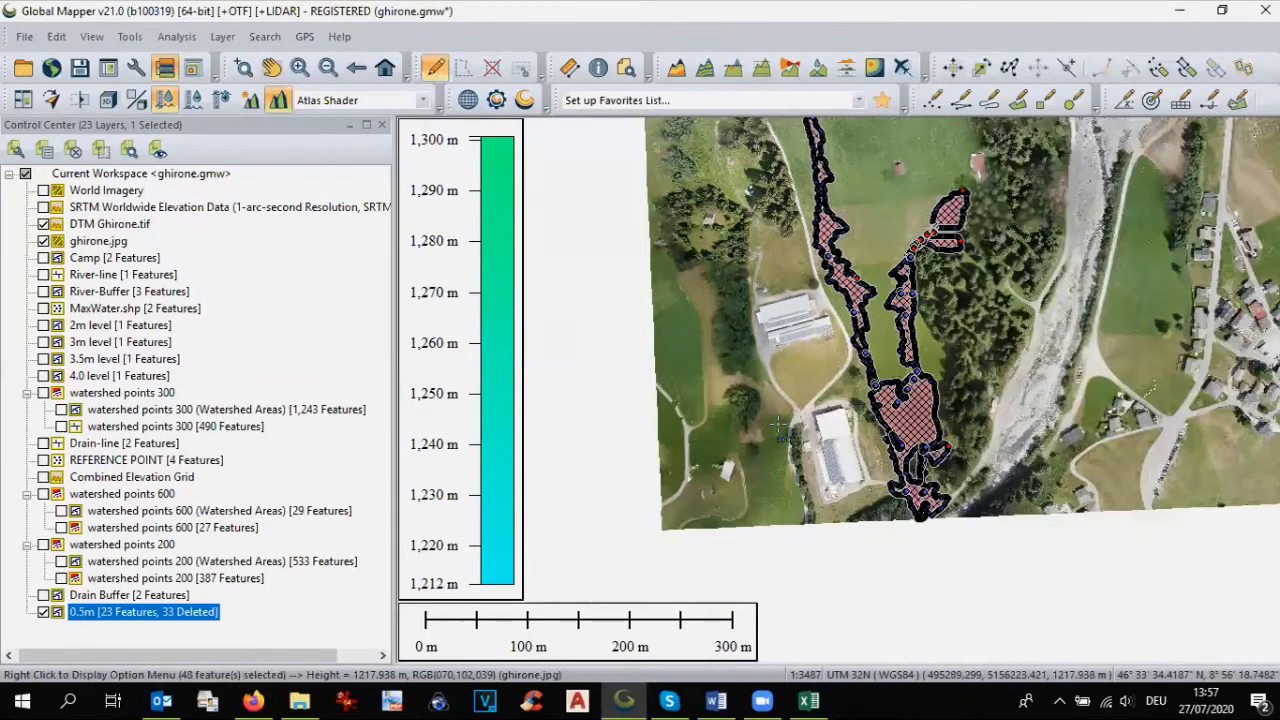
Step: Deselect the areas and style all features of the 0.5m layer alike with a solid dark blue fill (RGB 0, 64, 128)
click(492, 67)
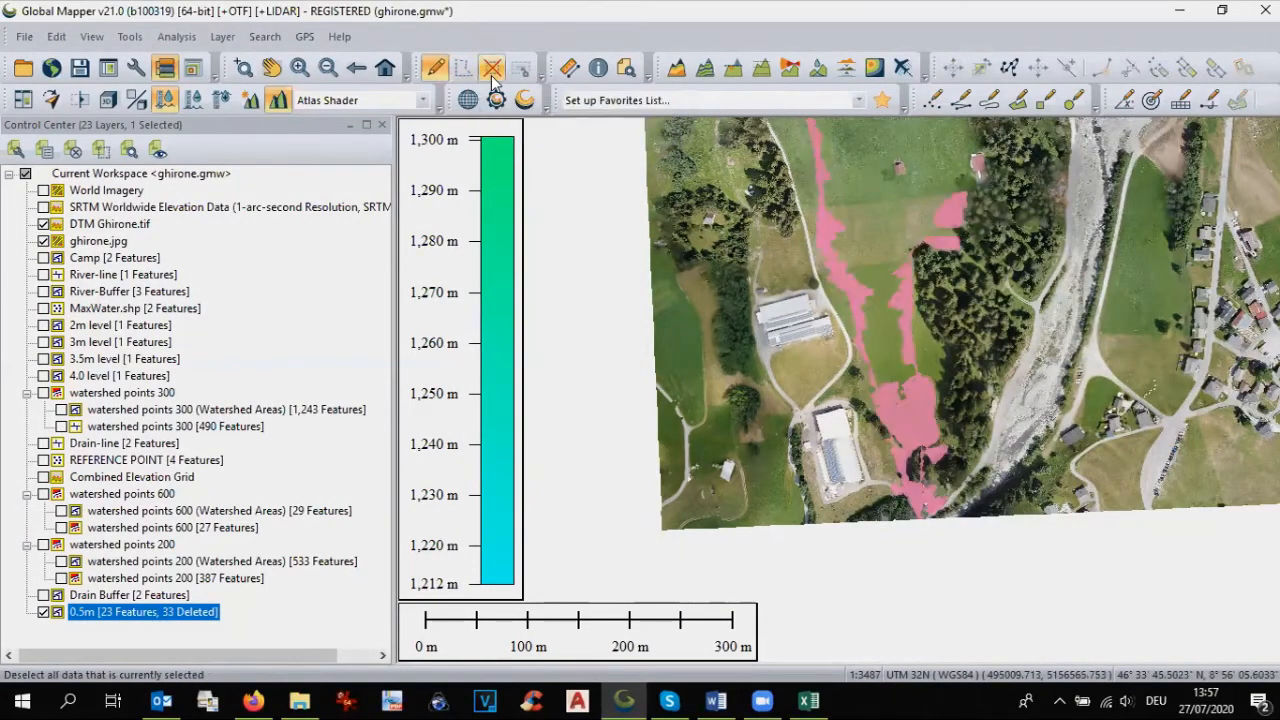
double_click(155, 614)
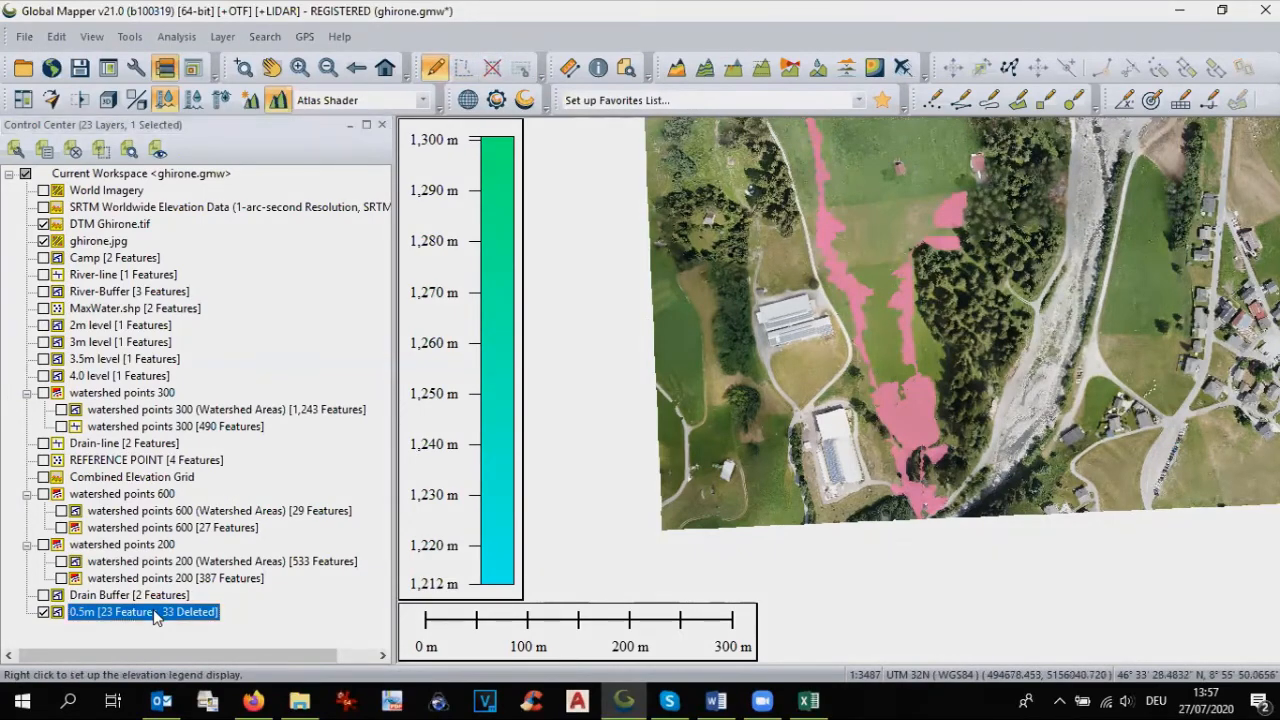
click(531, 93)
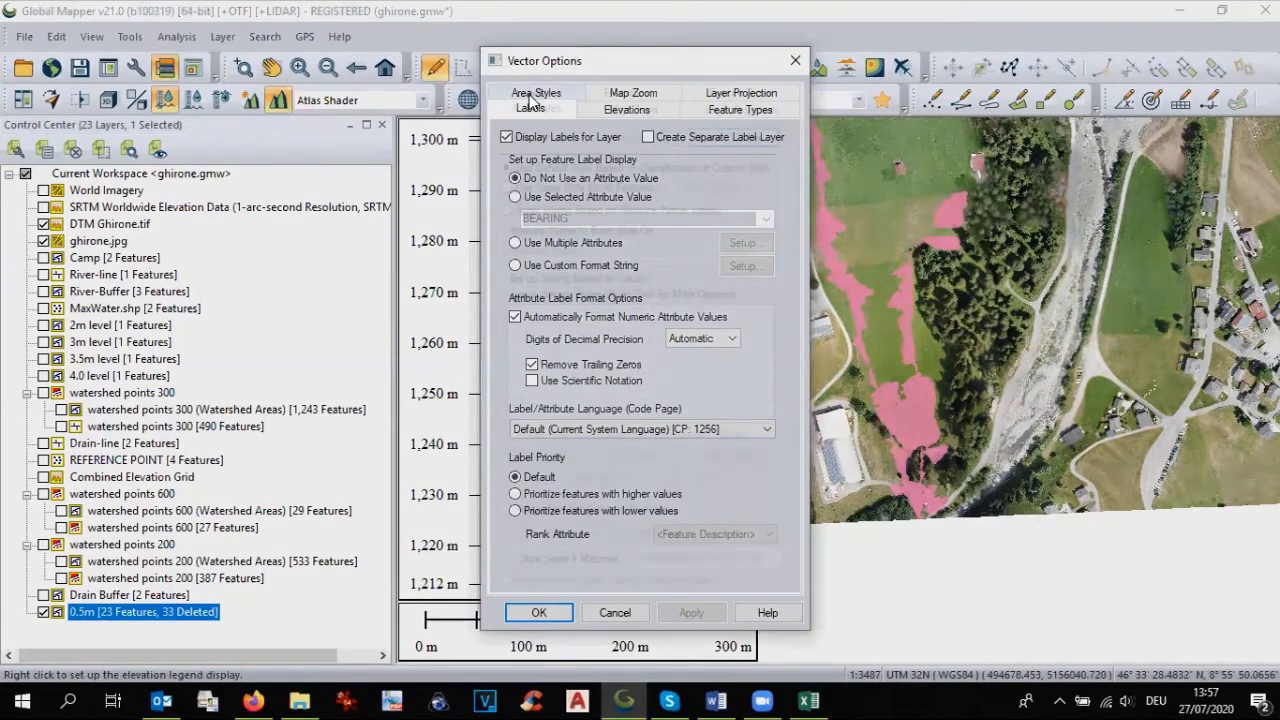
click(508, 189)
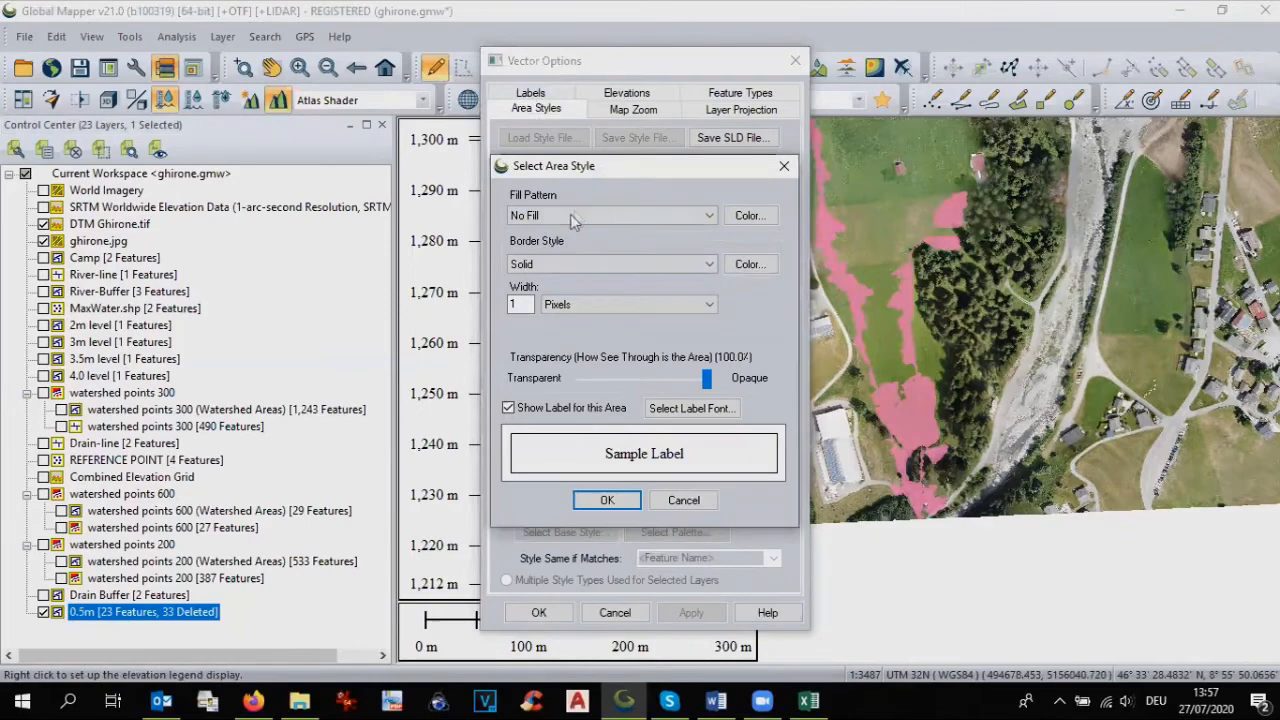
click(577, 213)
click(576, 244)
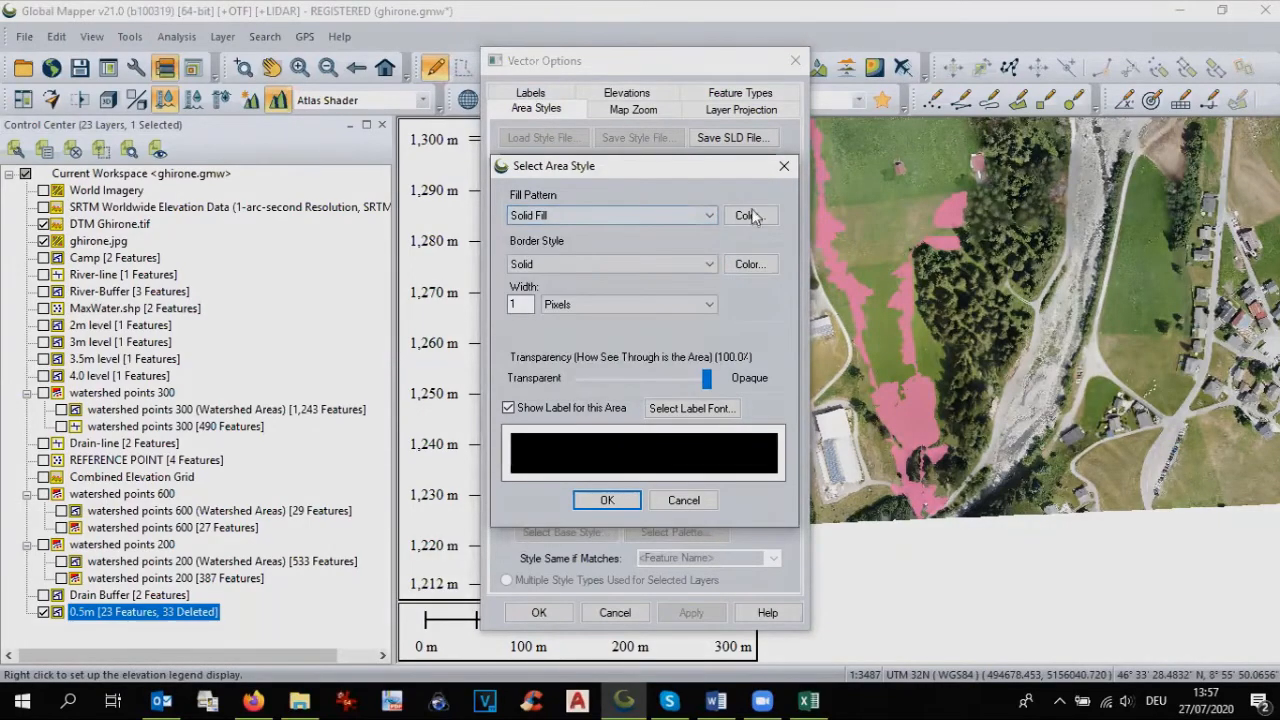
click(748, 216)
click(550, 285)
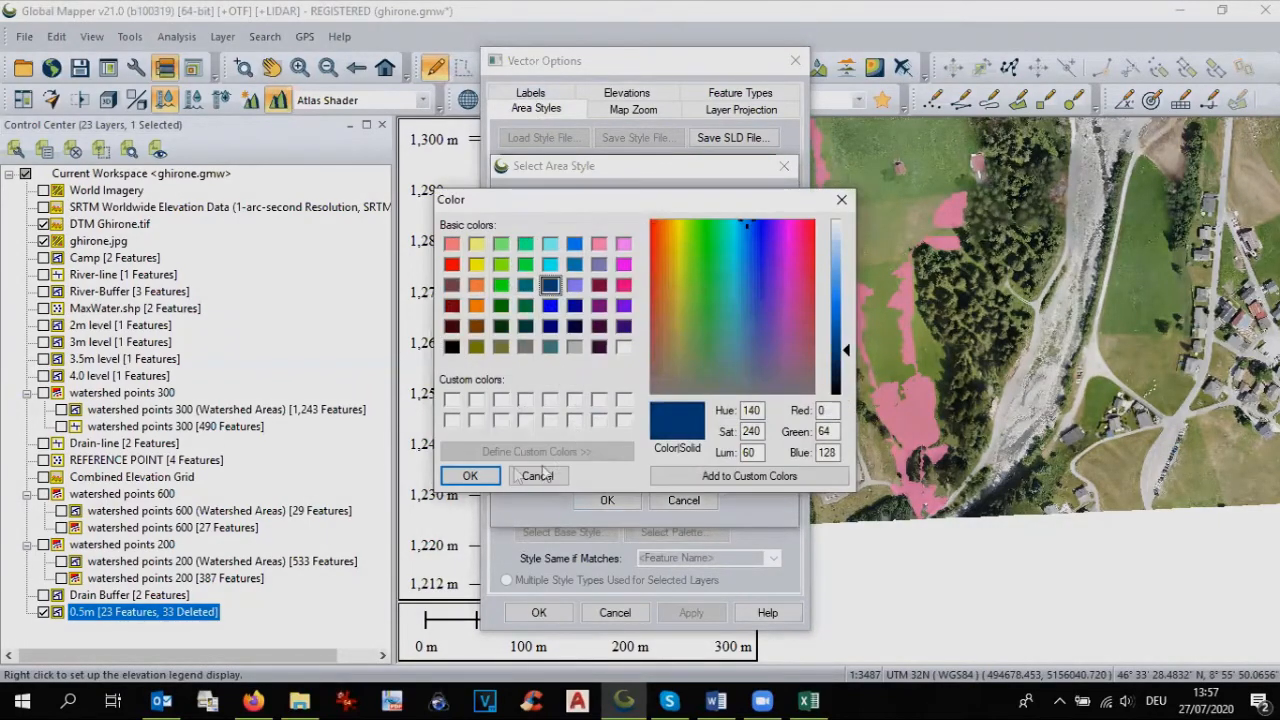
click(470, 476)
Step: Set the 0.5m area style's border to Null and its transparency to about 48%, and apply the style to the layer
click(621, 262)
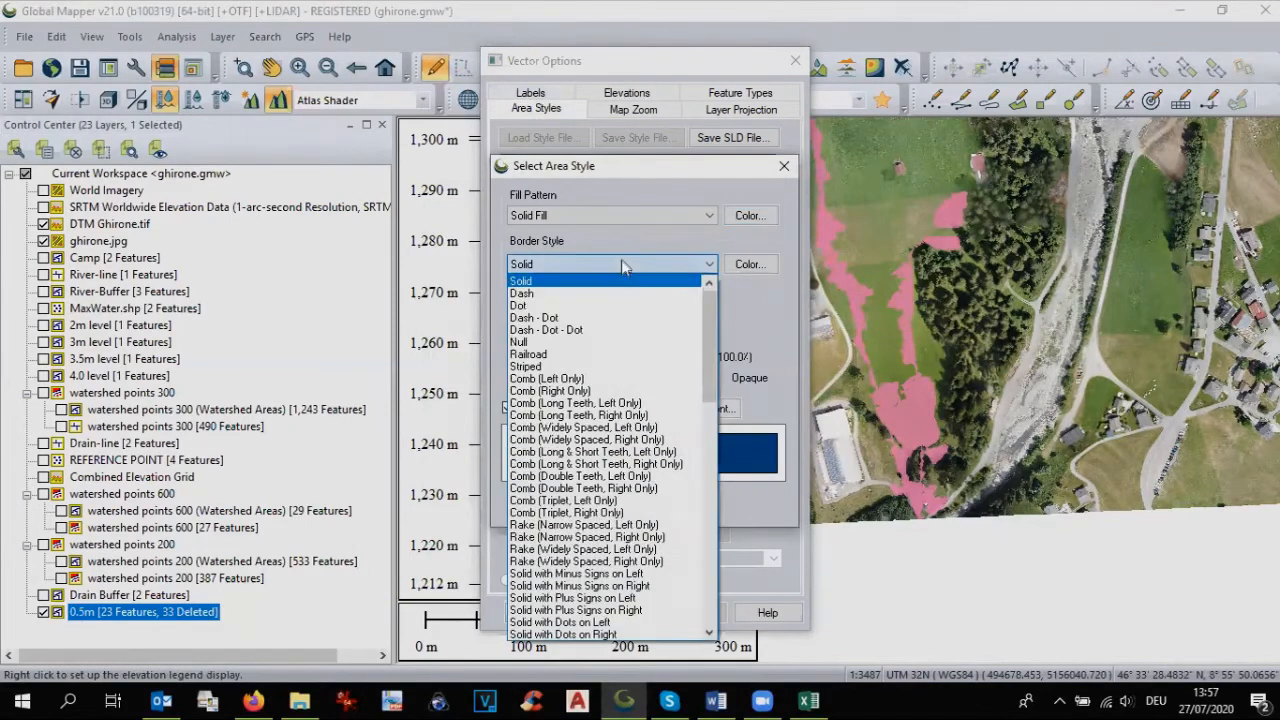
click(560, 342)
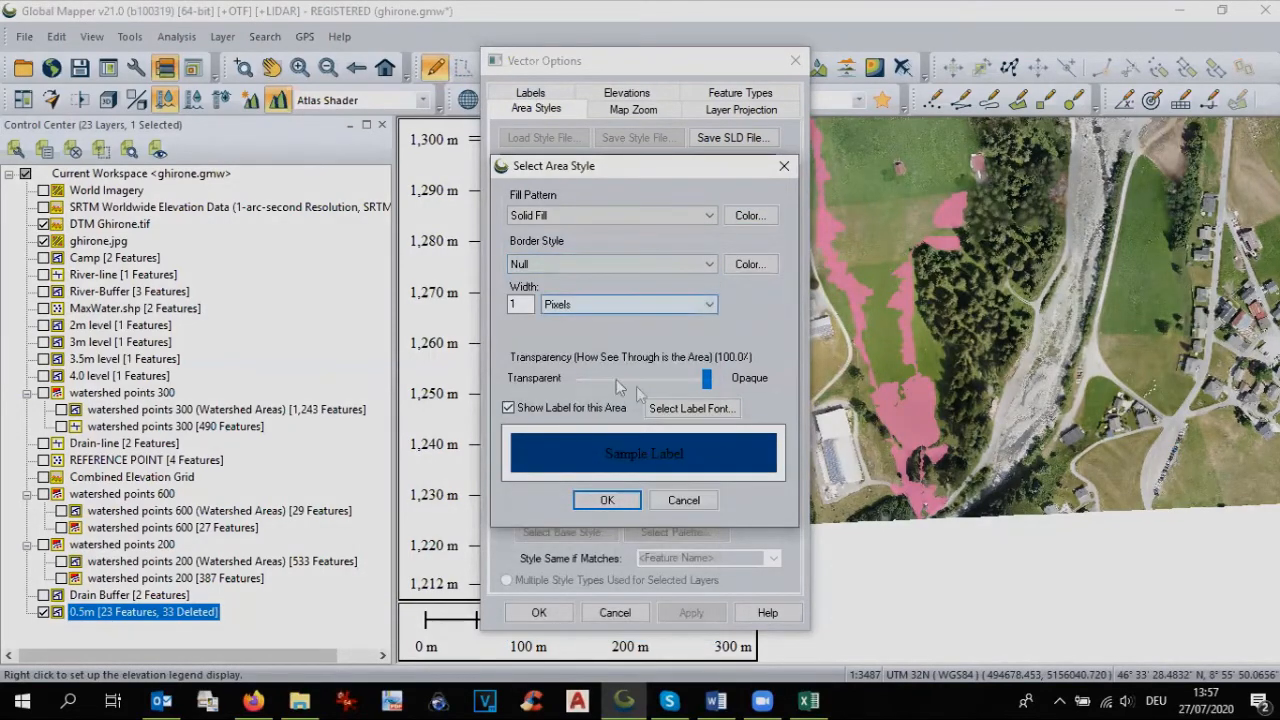
drag(709, 383, 640, 383)
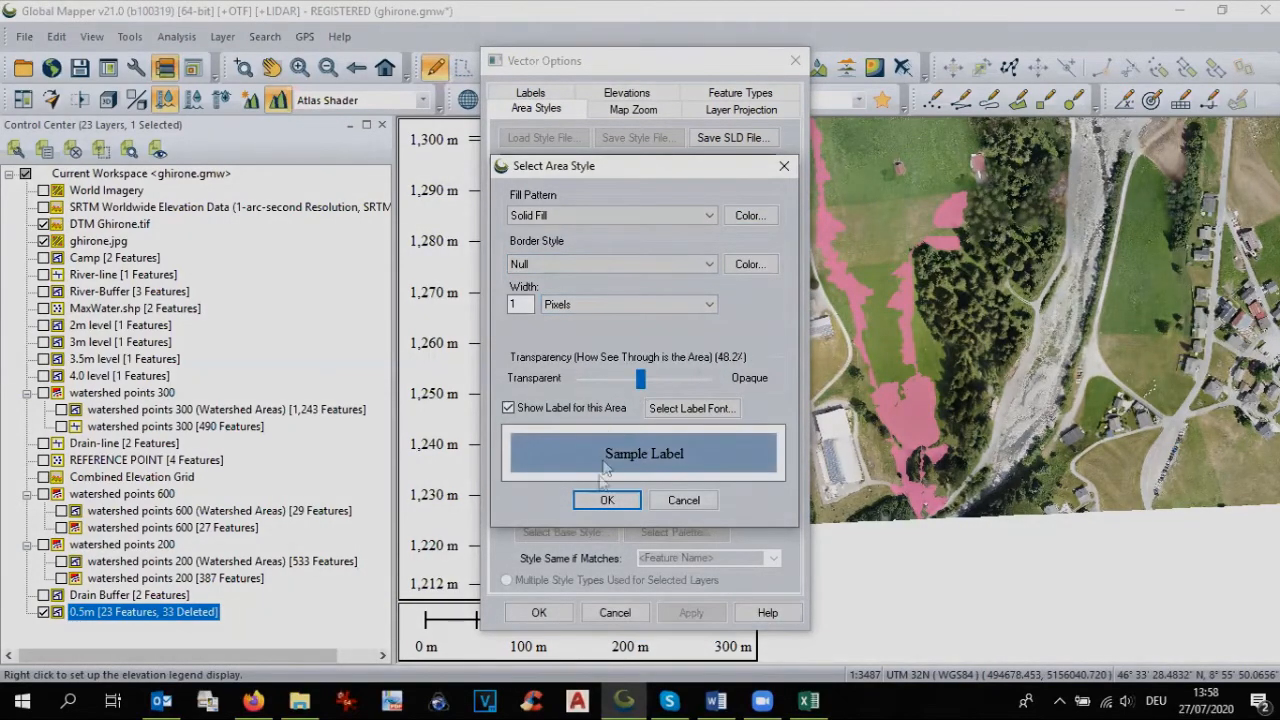
click(604, 500)
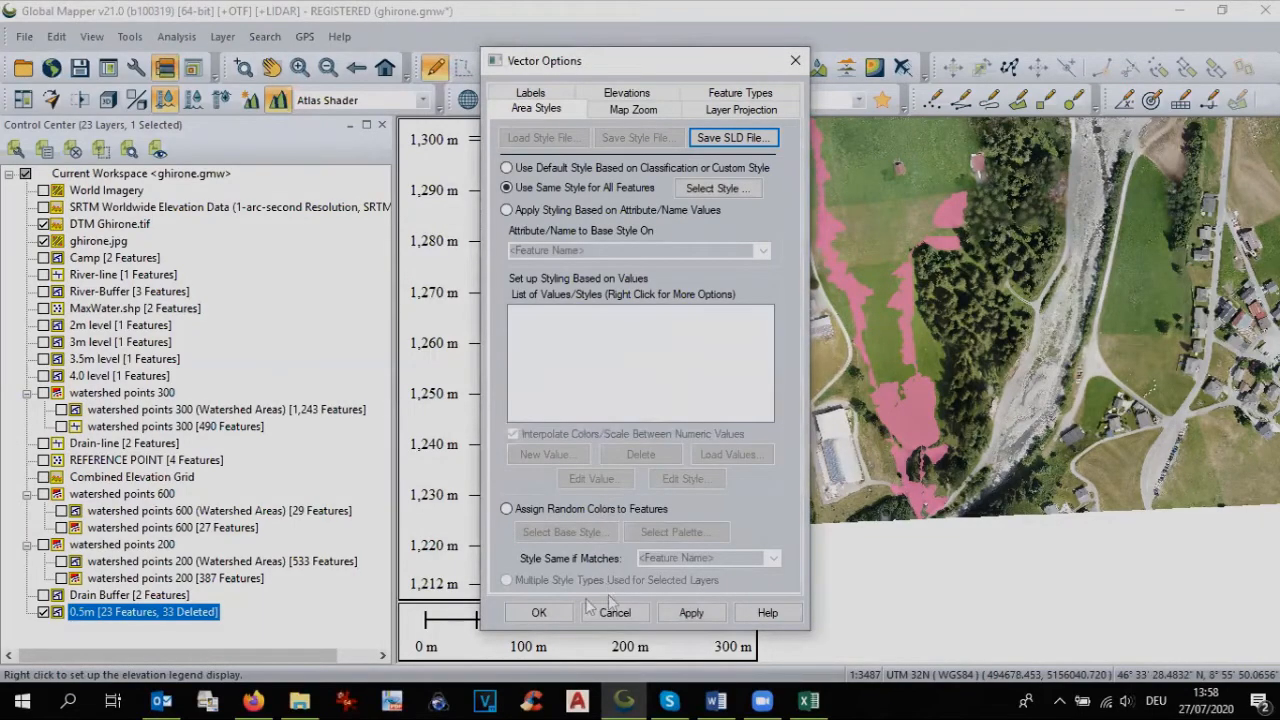
click(533, 613)
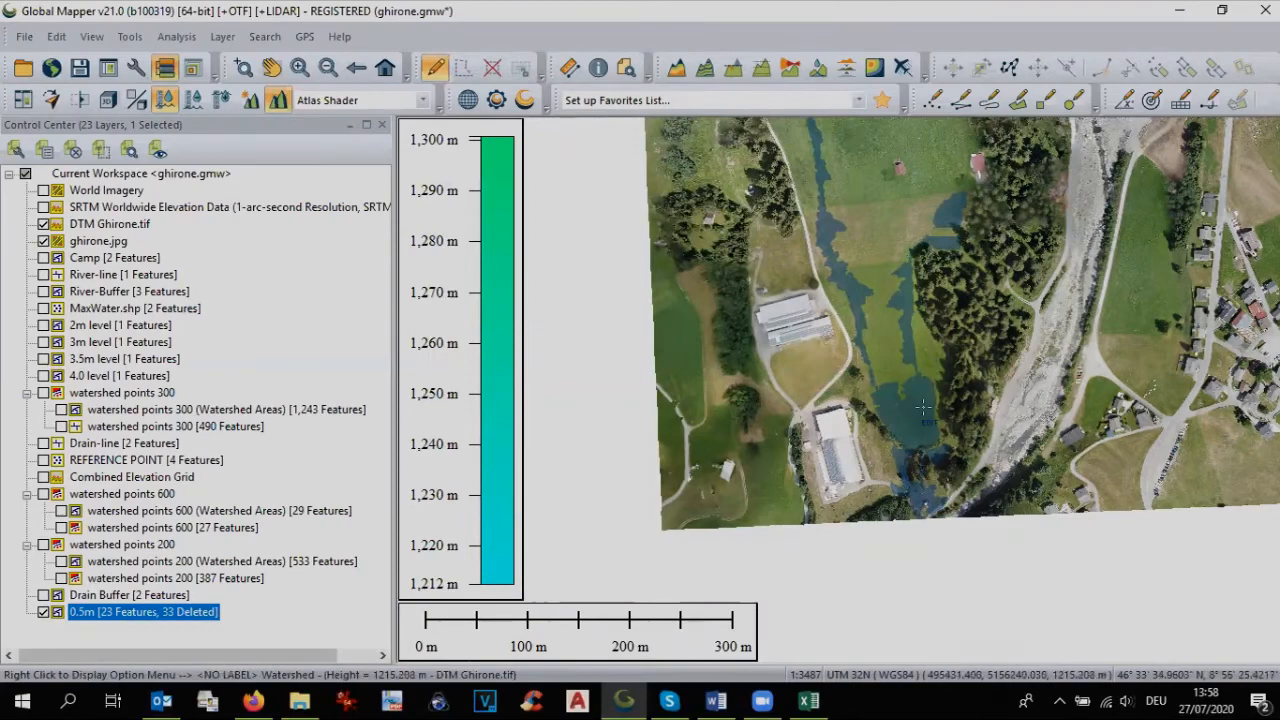
Step: Show the 4.0 level river flood layer together with the 0.5m drain flood areas over the whole site
scroll(922, 407, down, 1)
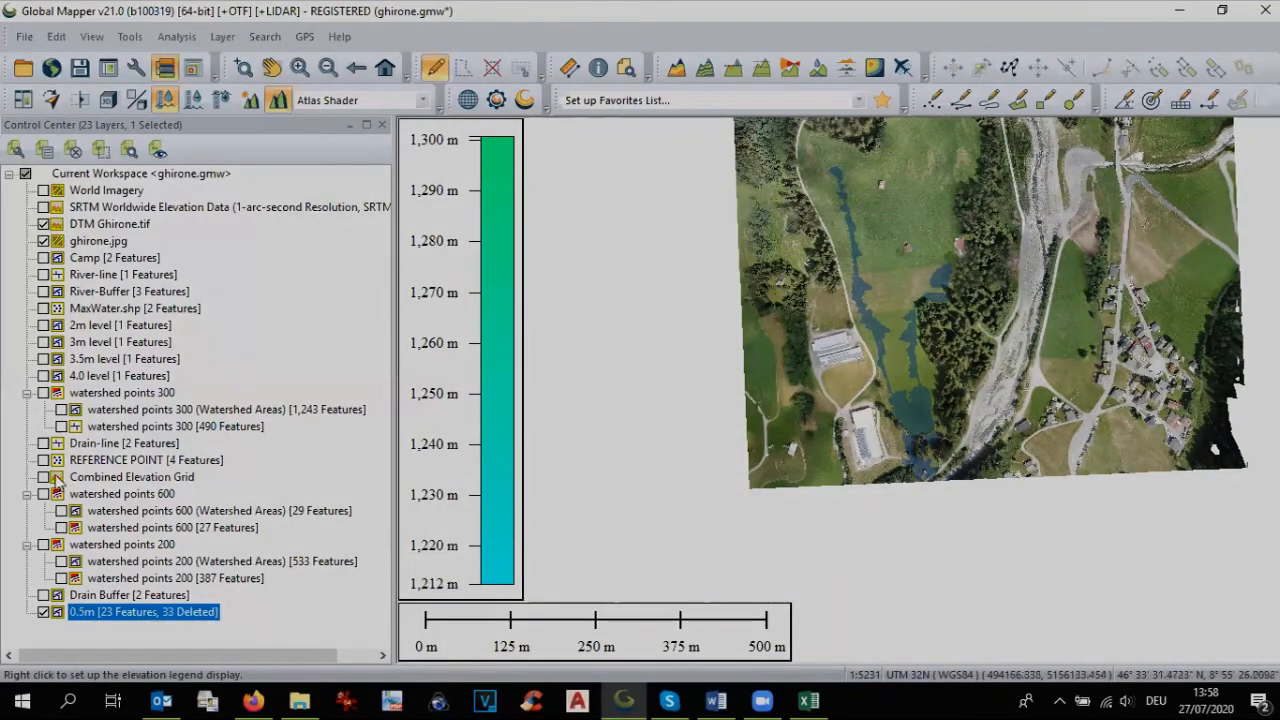
click(43, 376)
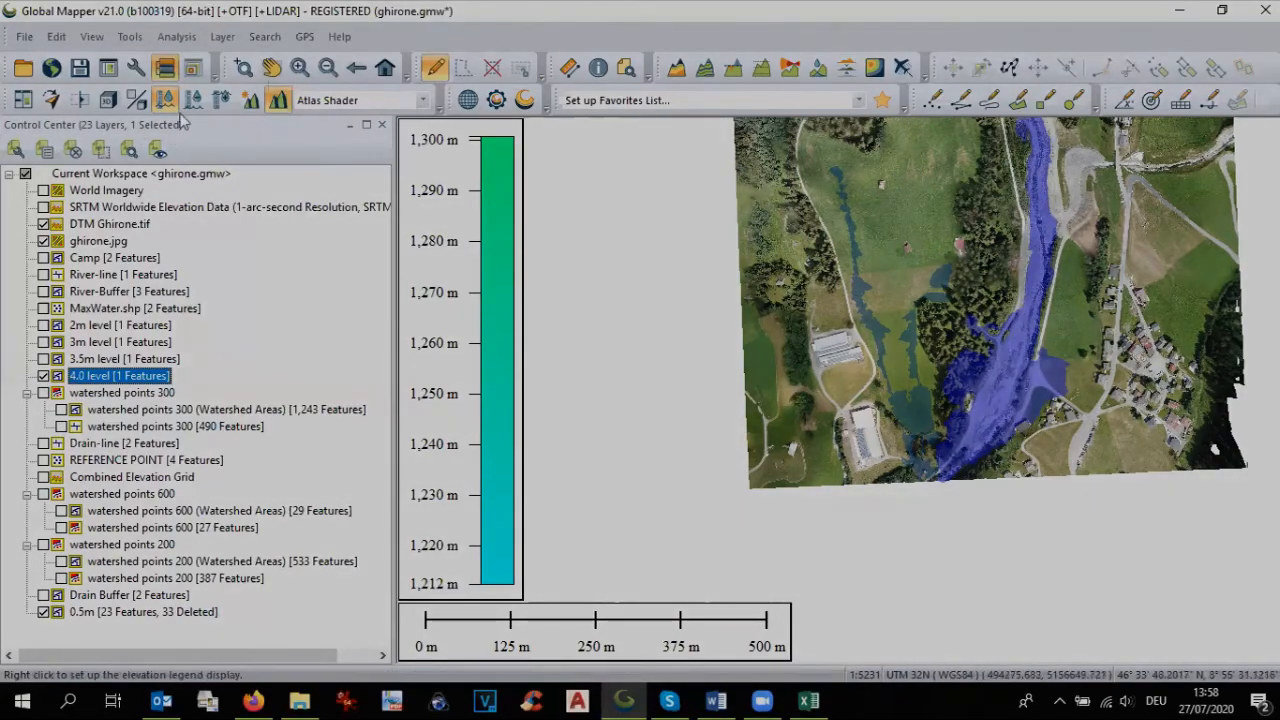
click(272, 68)
drag(965, 338, 937, 445)
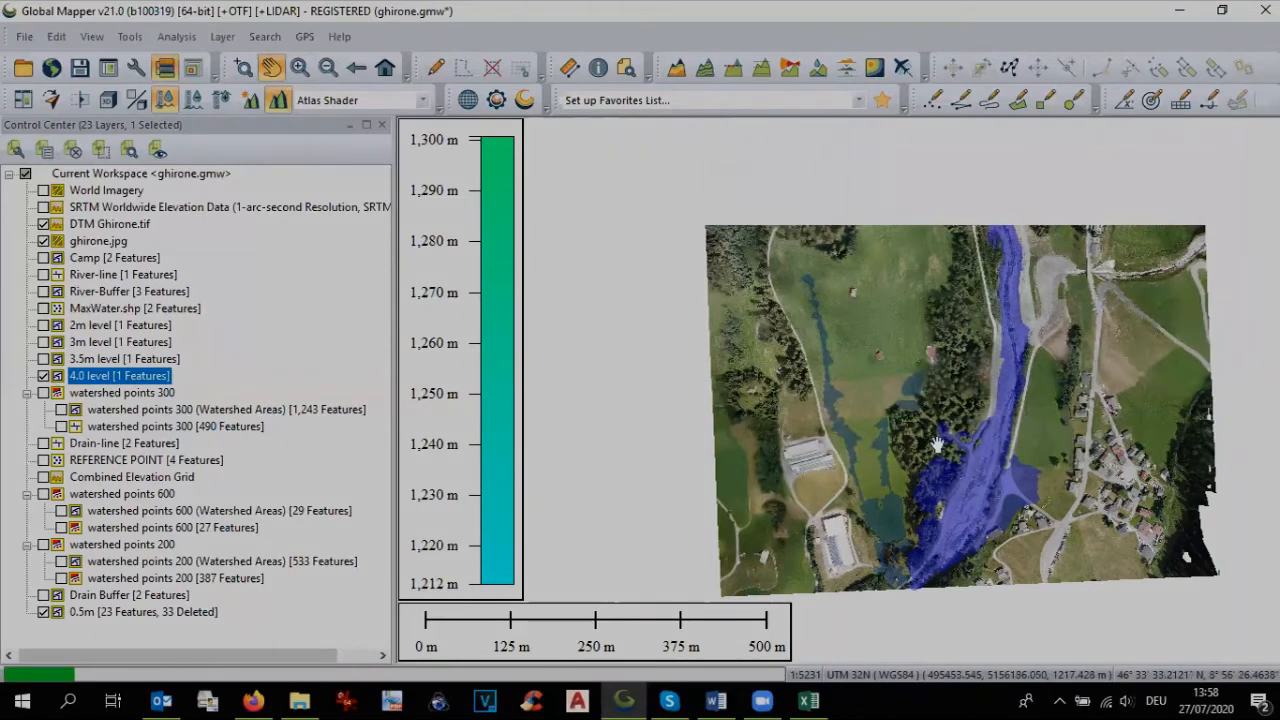